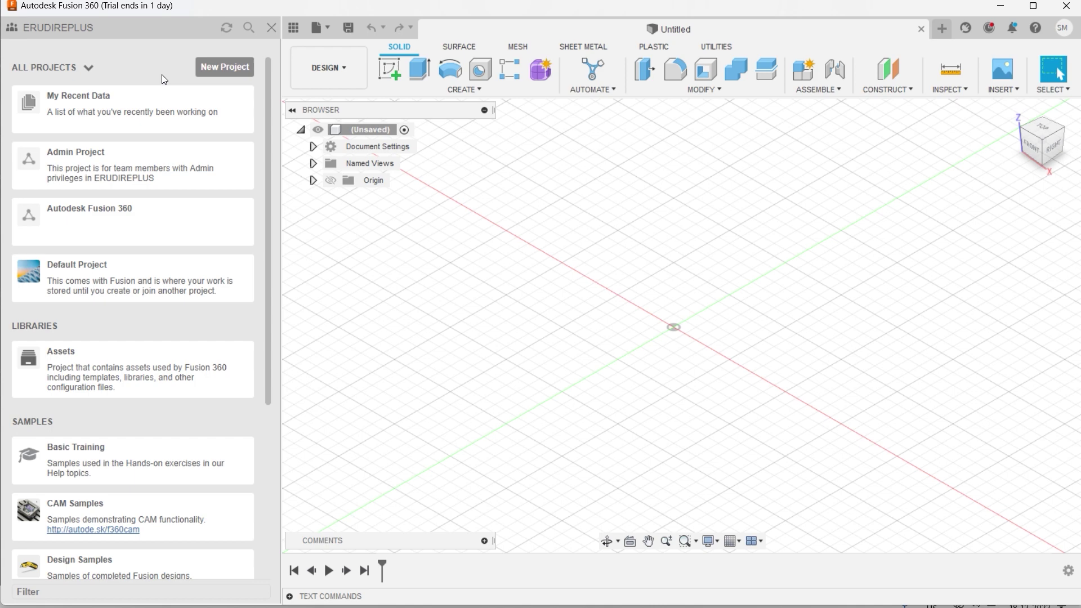
Hide the project data panel and look over the available file commands
{"action": "left_click", "coordinate": [271, 28]}
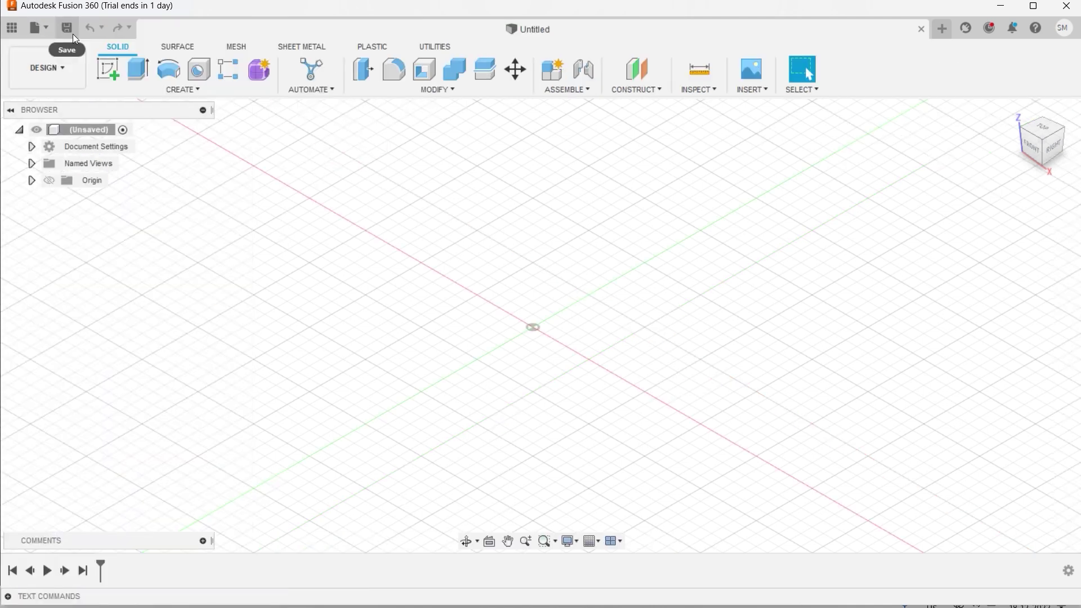
{"action": "left_click", "coordinate": [38, 27]}
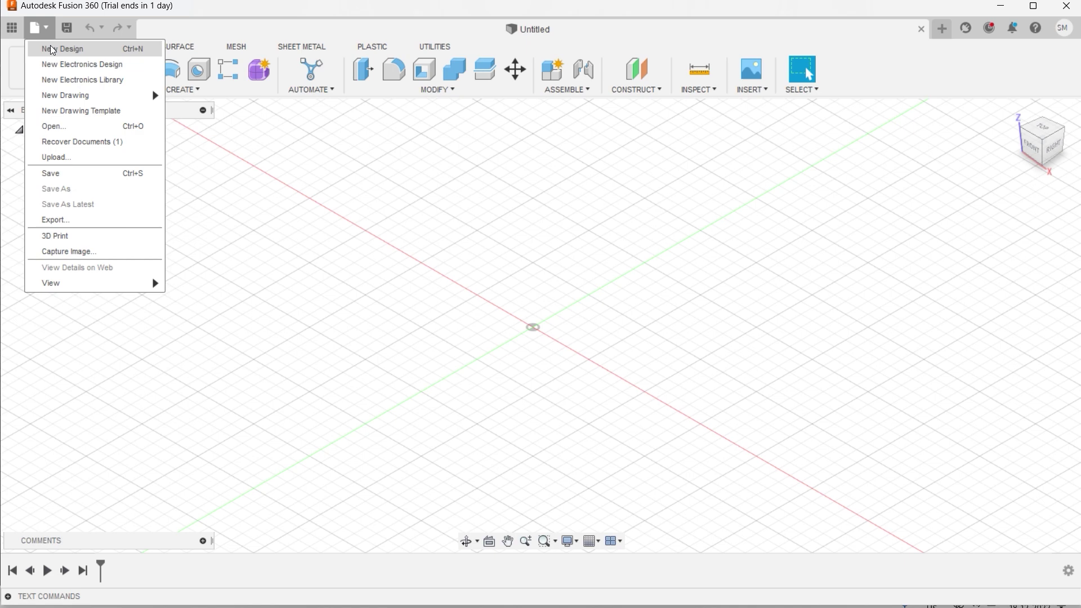
{"action": "mouse_move", "coordinate": [54, 98]}
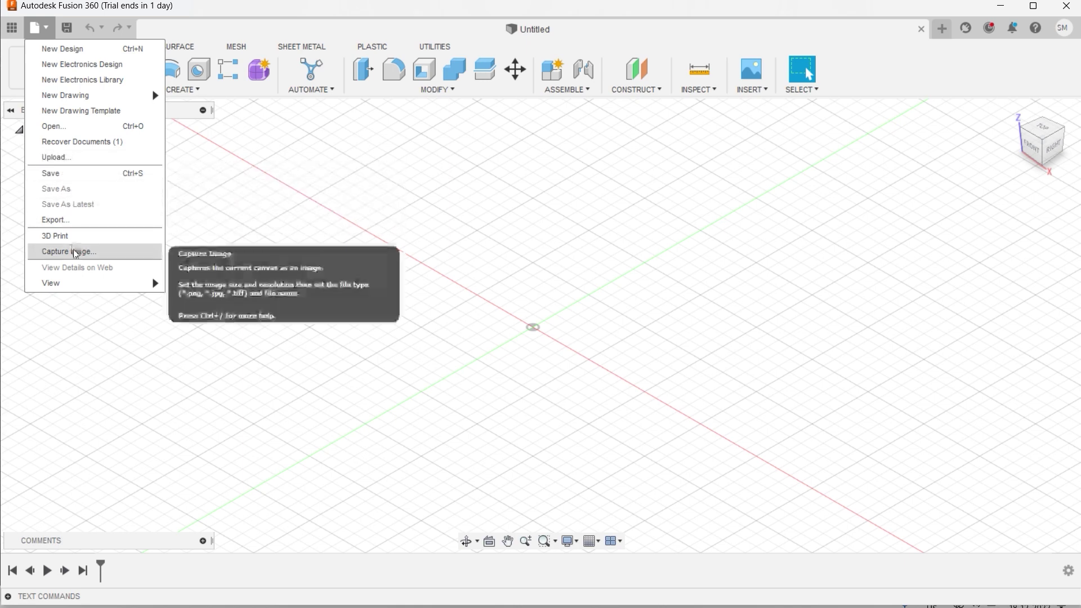
{"action": "mouse_move", "coordinate": [72, 292]}
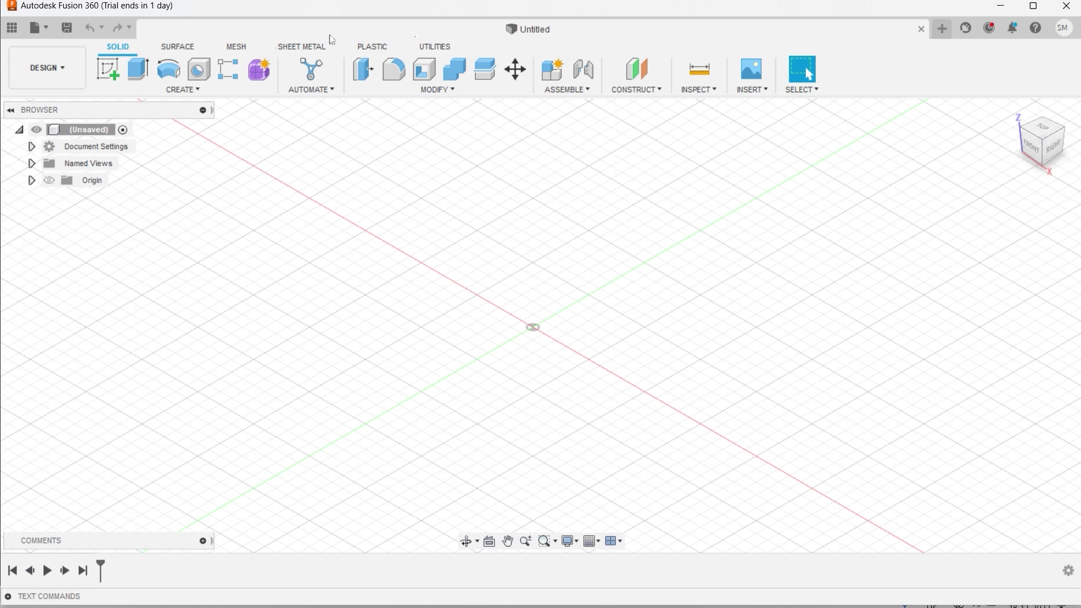
Switch to the Manufacture workspace to view its tools and return to the Design workspace
{"action": "left_click", "coordinate": [67, 72]}
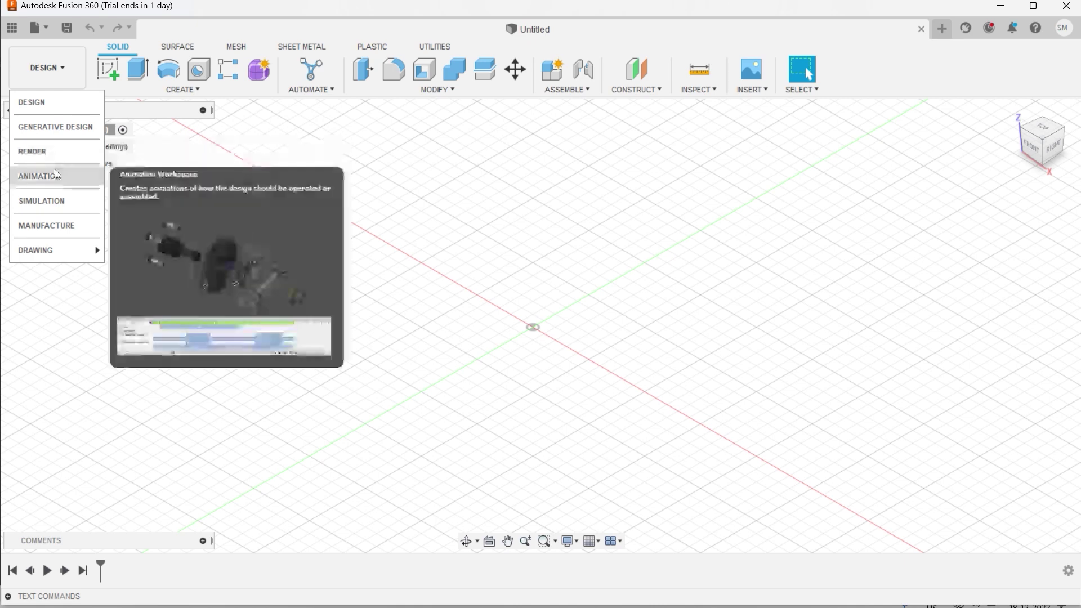
{"action": "mouse_move", "coordinate": [58, 250]}
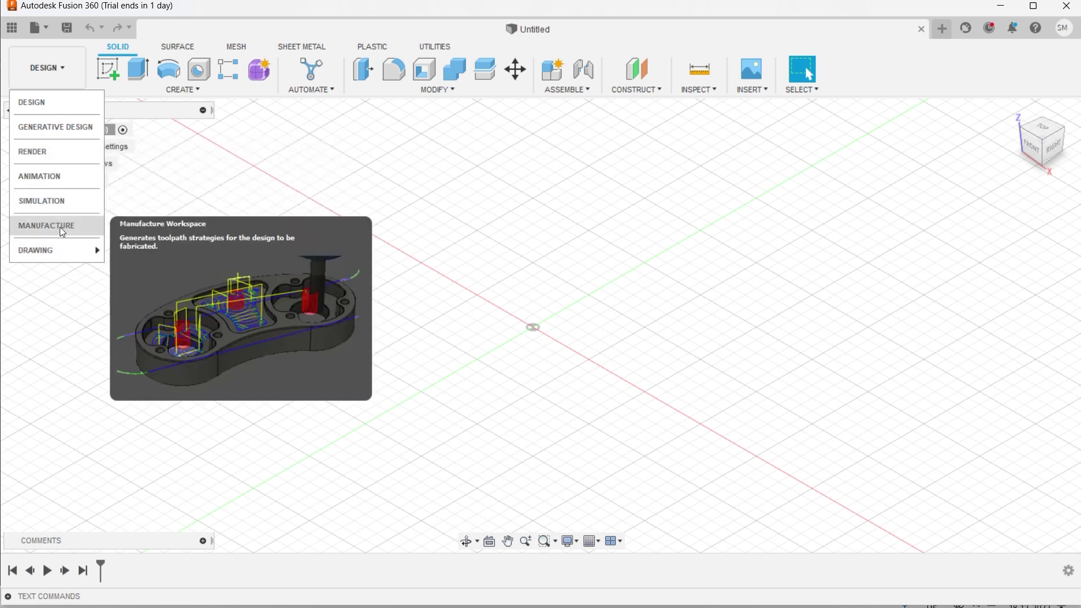
{"action": "left_click", "coordinate": [60, 227]}
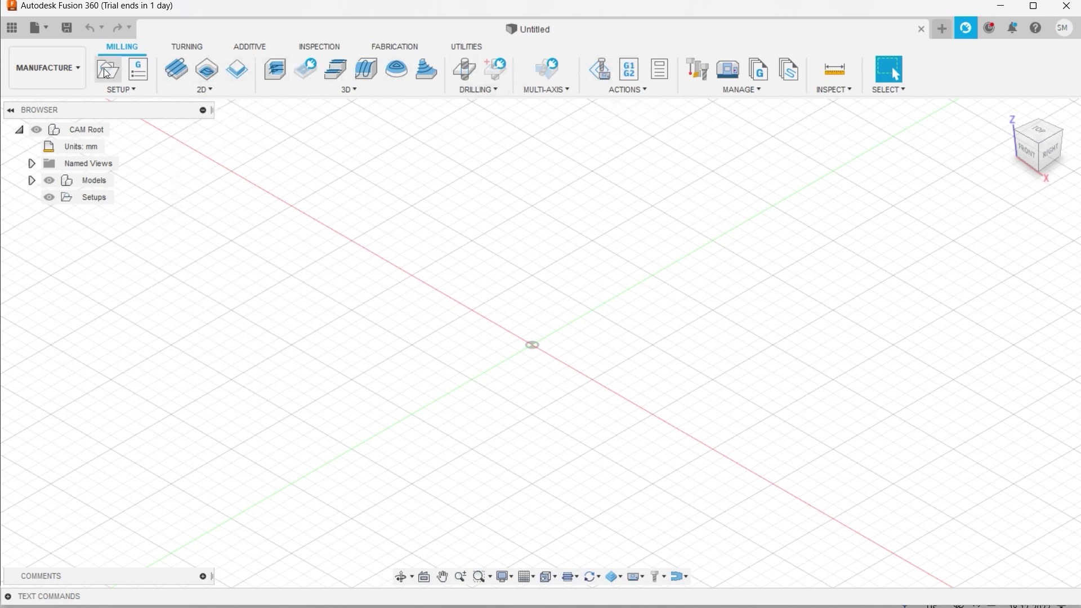
{"action": "left_click", "coordinate": [78, 69]}
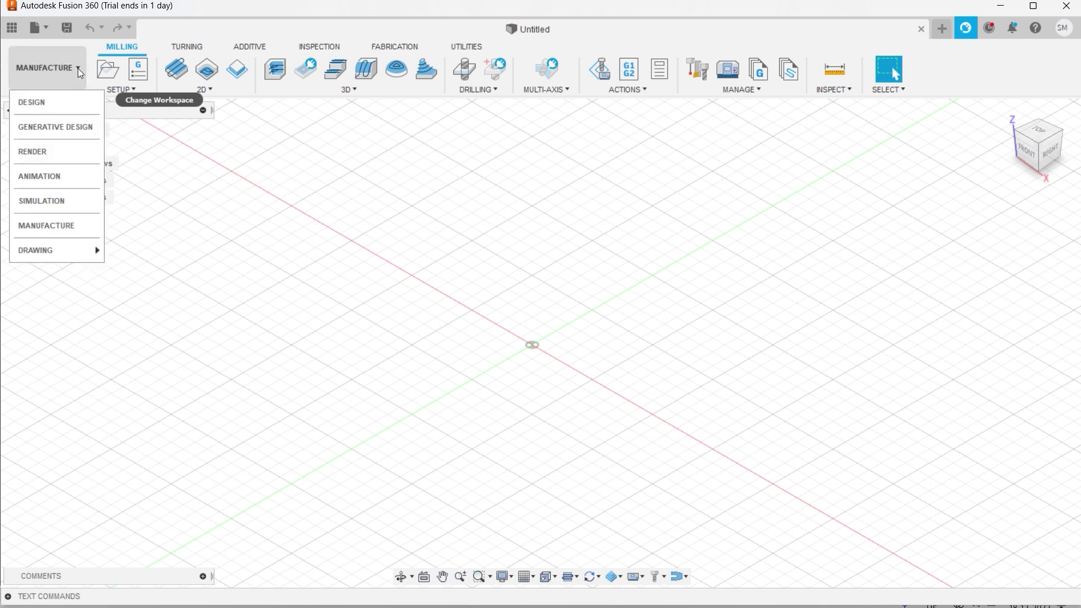
{"action": "left_click", "coordinate": [65, 103]}
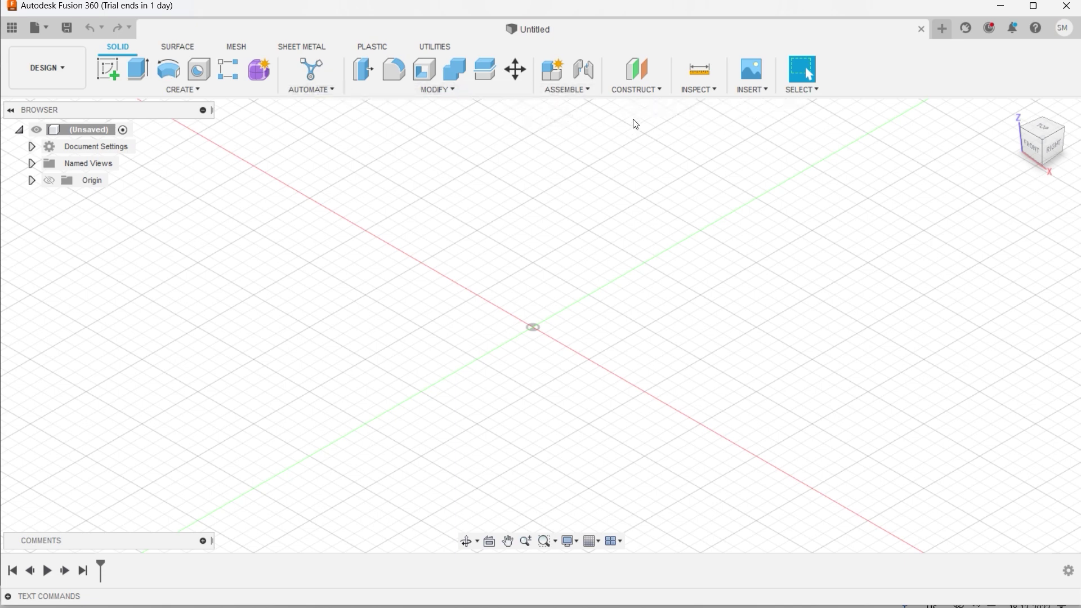
Examine the surface modeling tools and the solid modeling commands for creating, modifying and assembling parts
{"action": "left_click", "coordinate": [178, 48]}
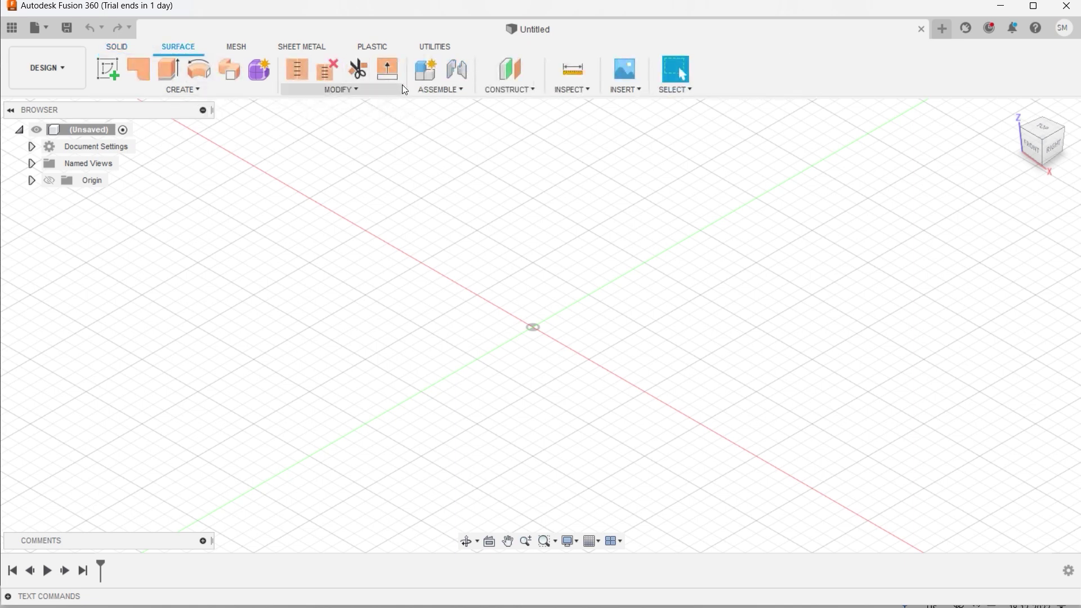
{"action": "left_click", "coordinate": [118, 47]}
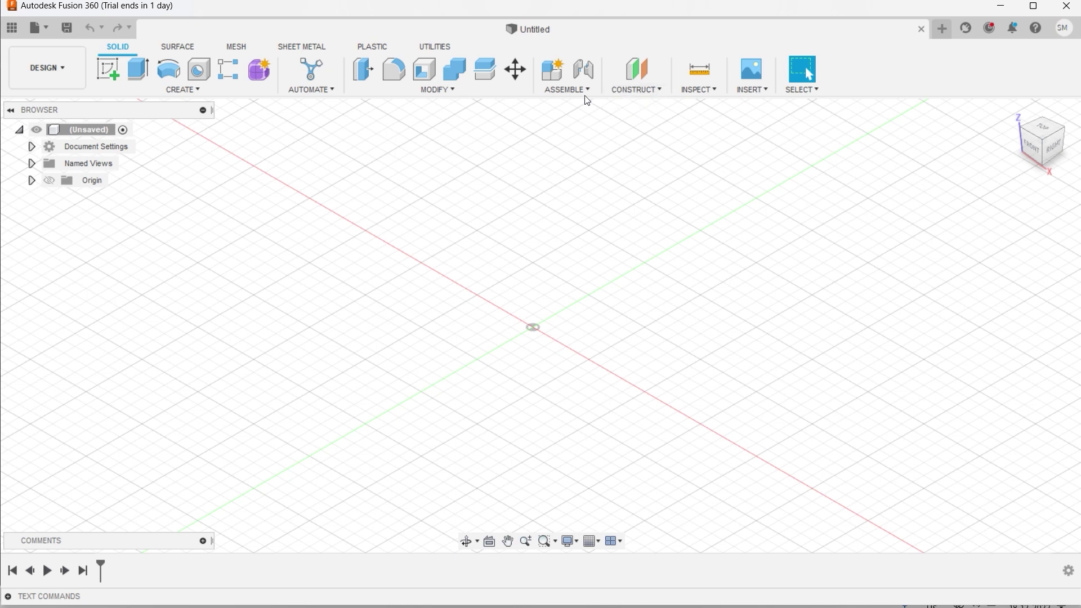
{"action": "left_click", "coordinate": [191, 90]}
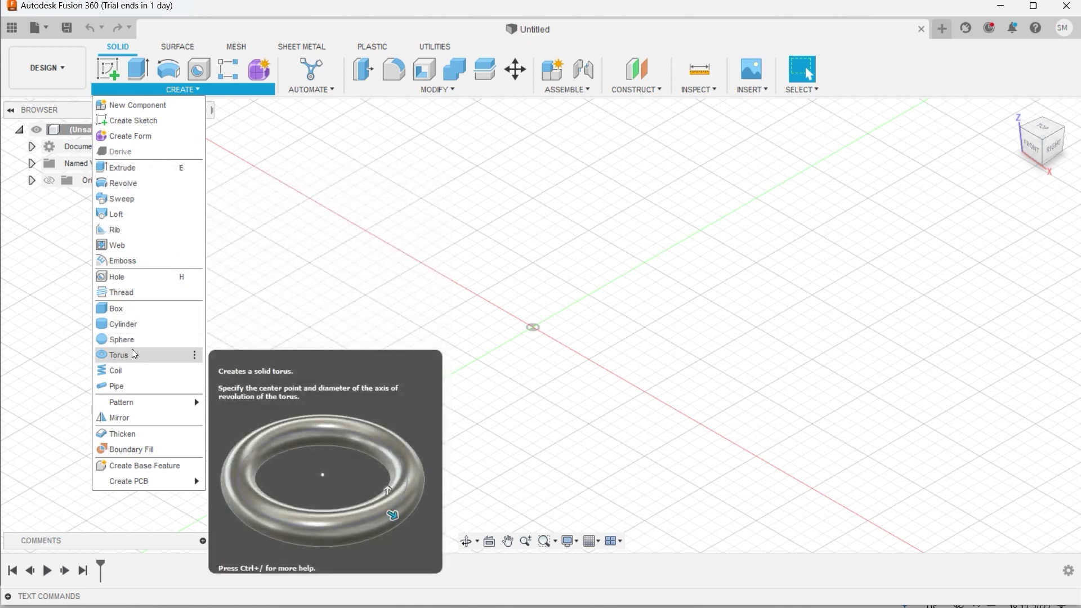
{"action": "left_click", "coordinate": [375, 214]}
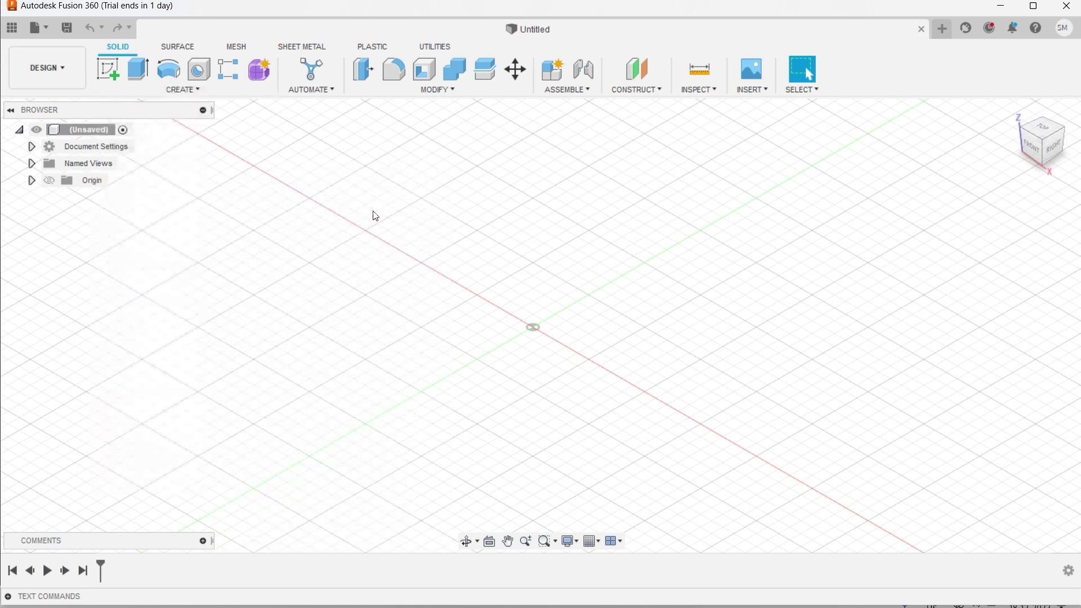
{"action": "left_click", "coordinate": [453, 91]}
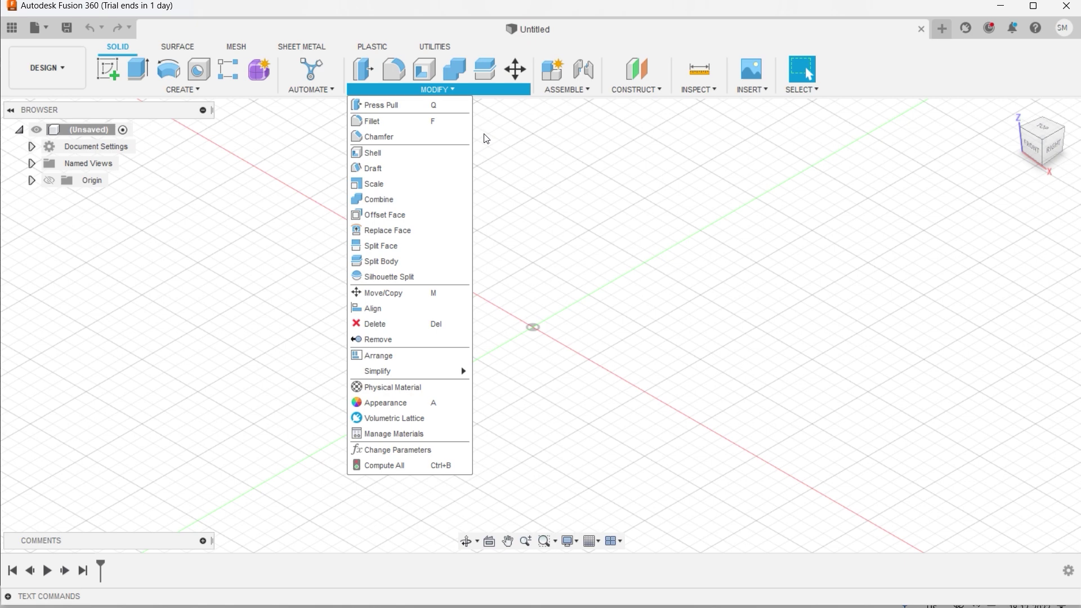
{"action": "left_click", "coordinate": [486, 138]}
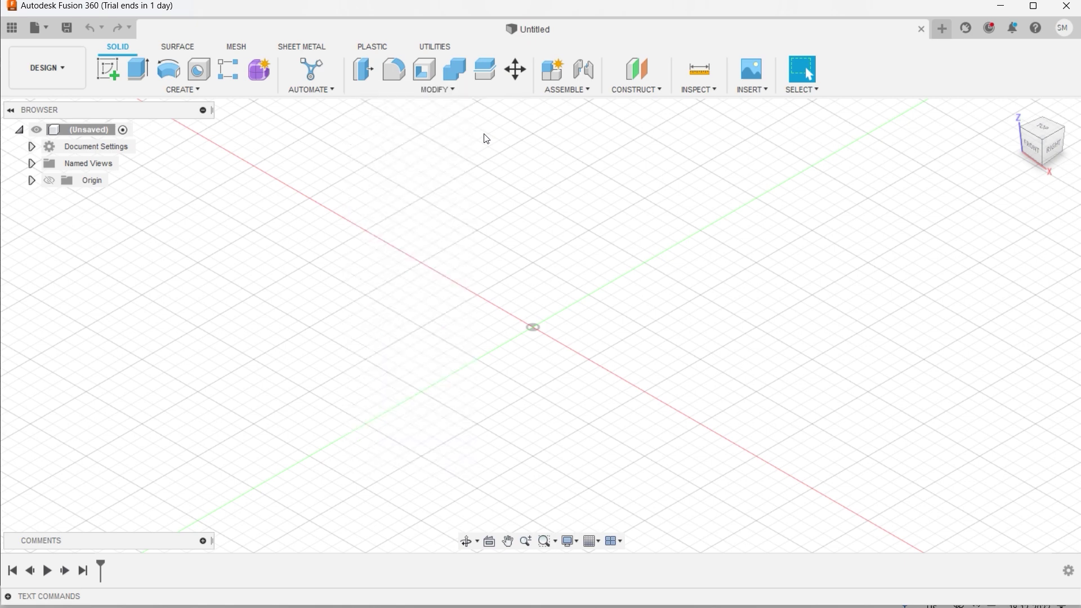
{"action": "left_click", "coordinate": [576, 88]}
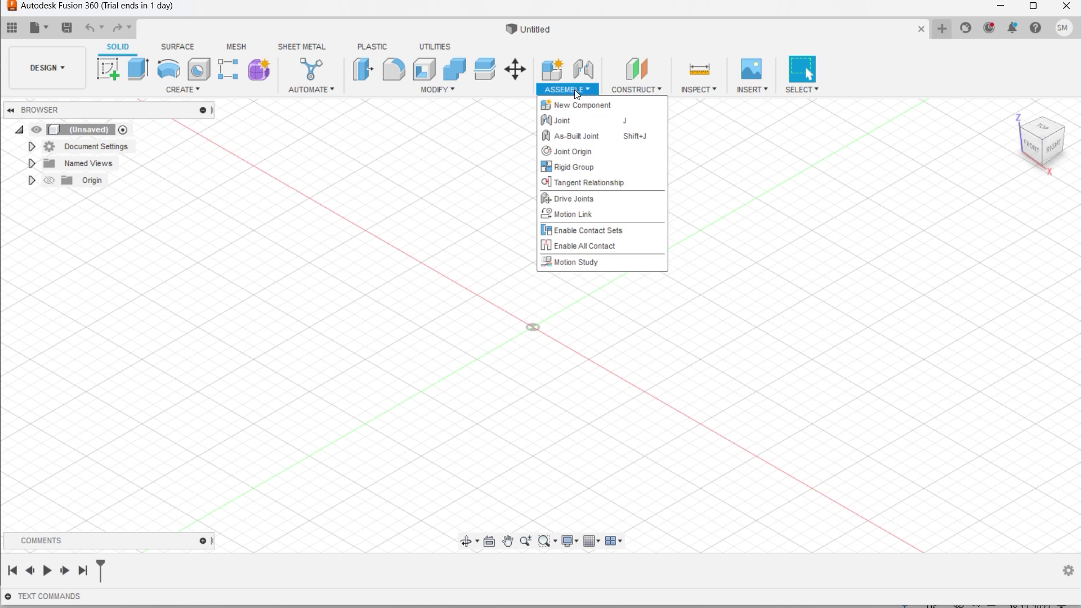
{"action": "left_click", "coordinate": [619, 90]}
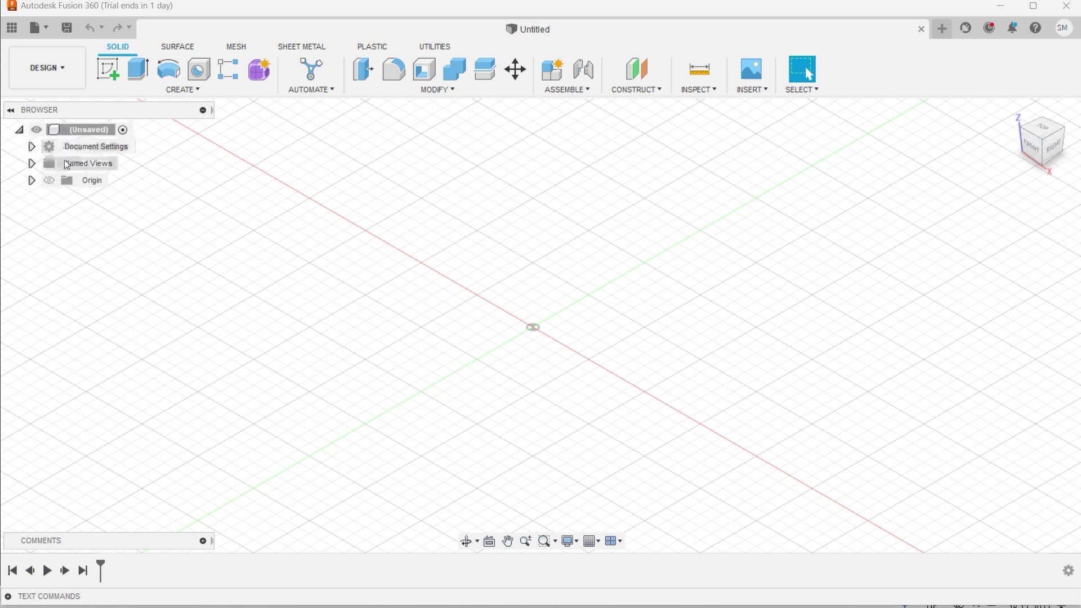
Review the unit types offered for the document's active units and cancel the unit change
{"action": "left_click", "coordinate": [32, 147]}
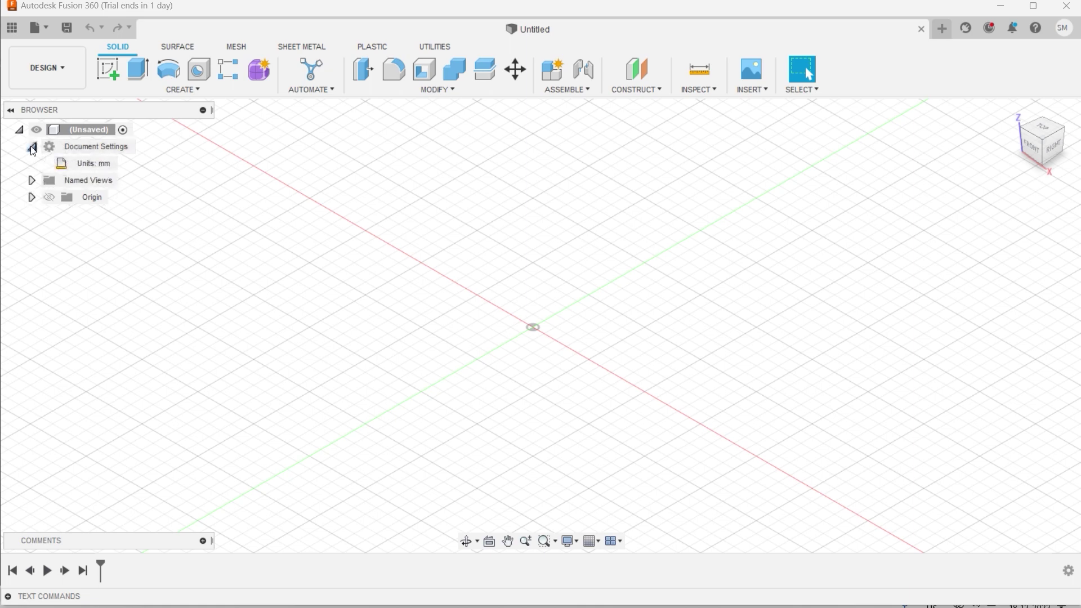
{"action": "double_click", "coordinate": [101, 167]}
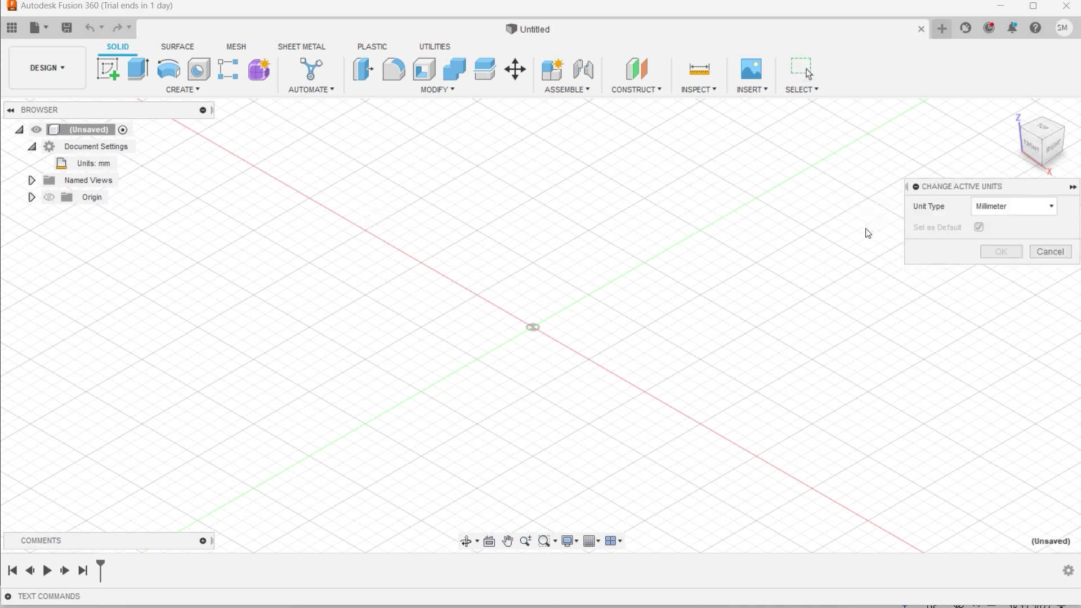
{"action": "left_click", "coordinate": [1052, 209]}
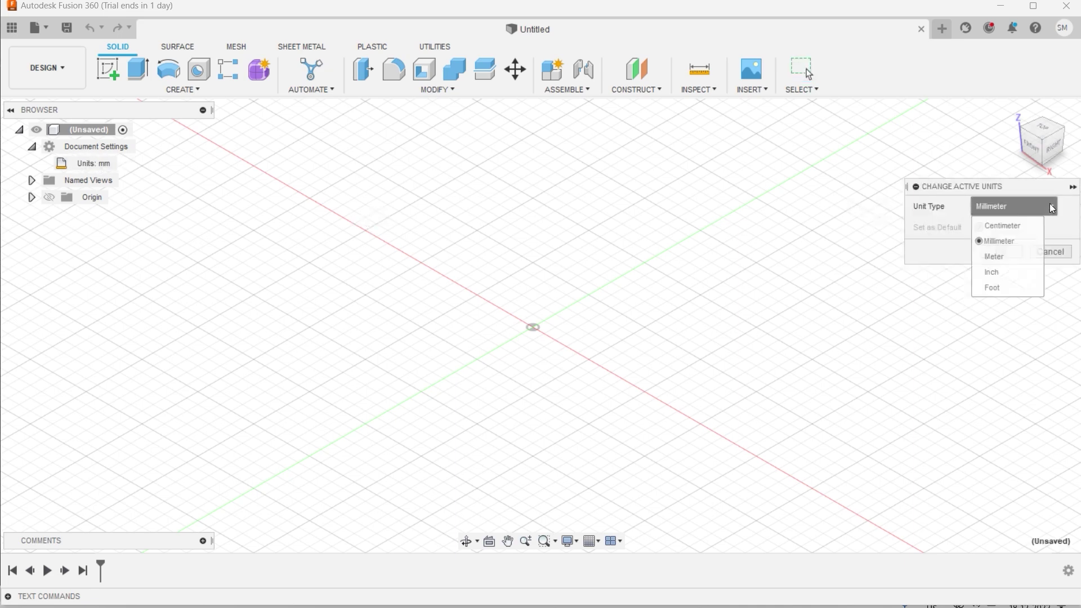
{"action": "left_click", "coordinate": [1052, 209]}
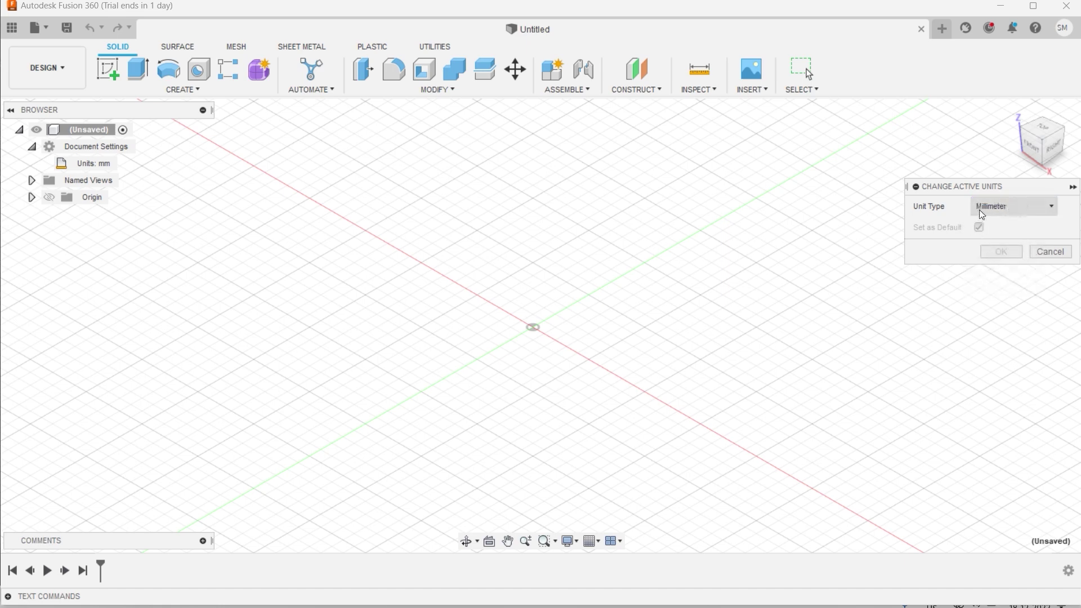
{"action": "left_click", "coordinate": [1003, 212]}
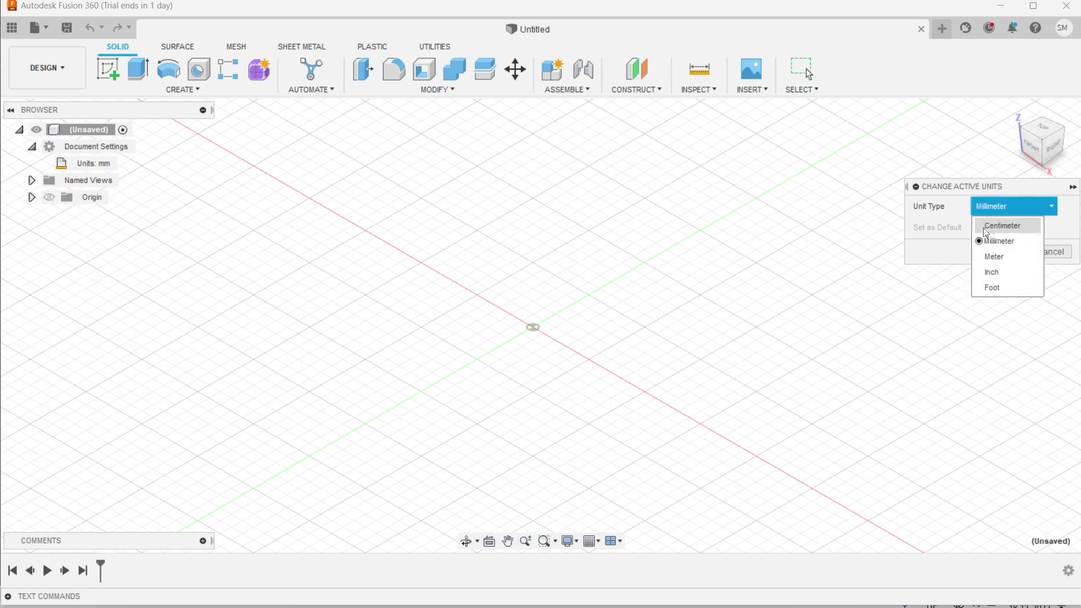
{"action": "left_click", "coordinate": [957, 210]}
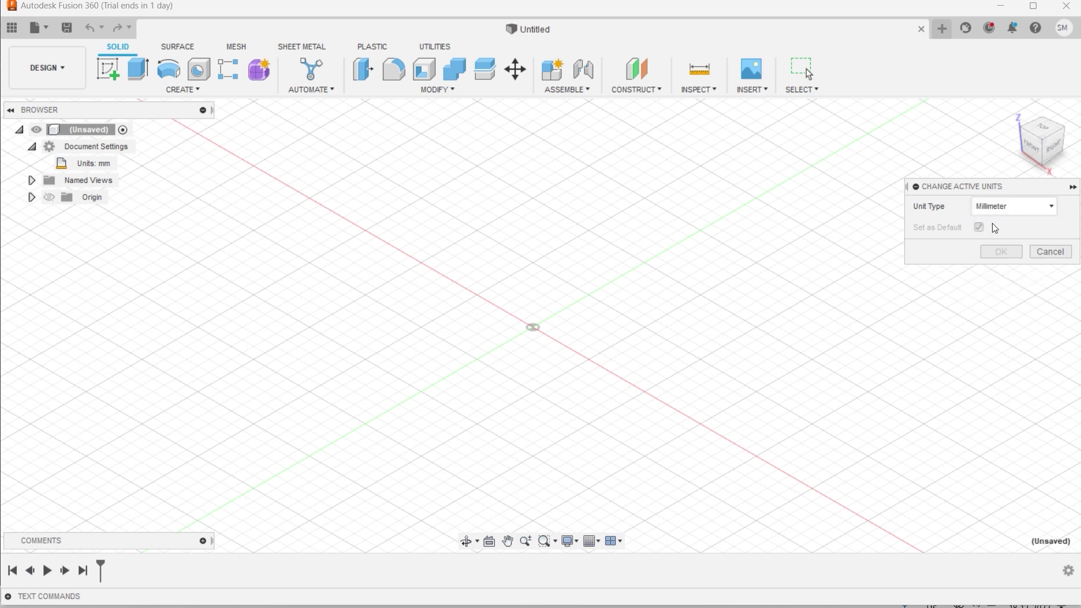
{"action": "left_click", "coordinate": [1047, 253]}
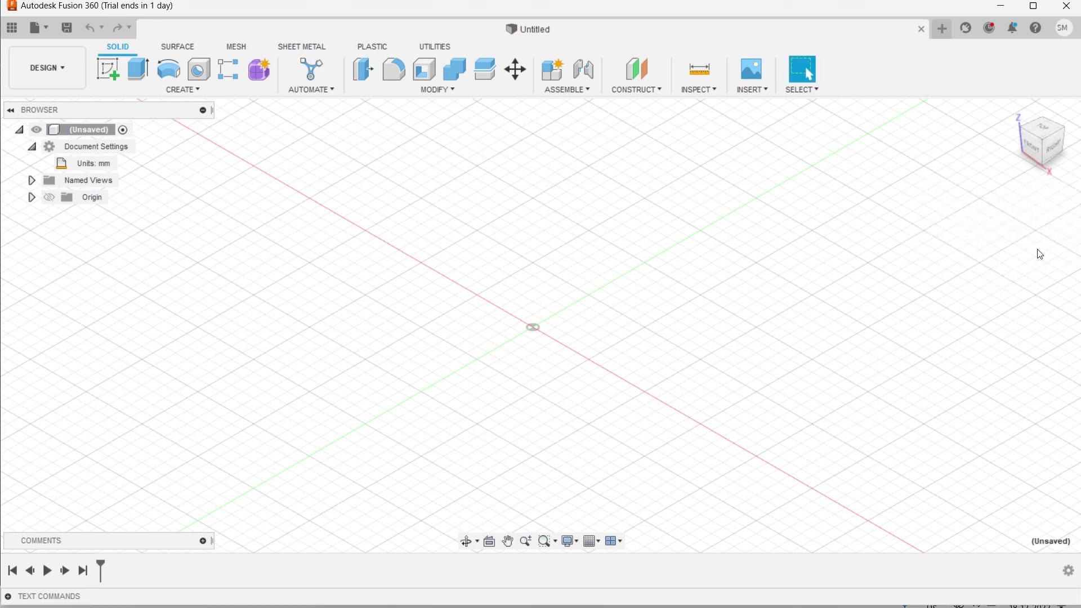
Inspect the document's named views, and show the origin planes and axes before hiding them again
{"action": "left_click", "coordinate": [33, 180]}
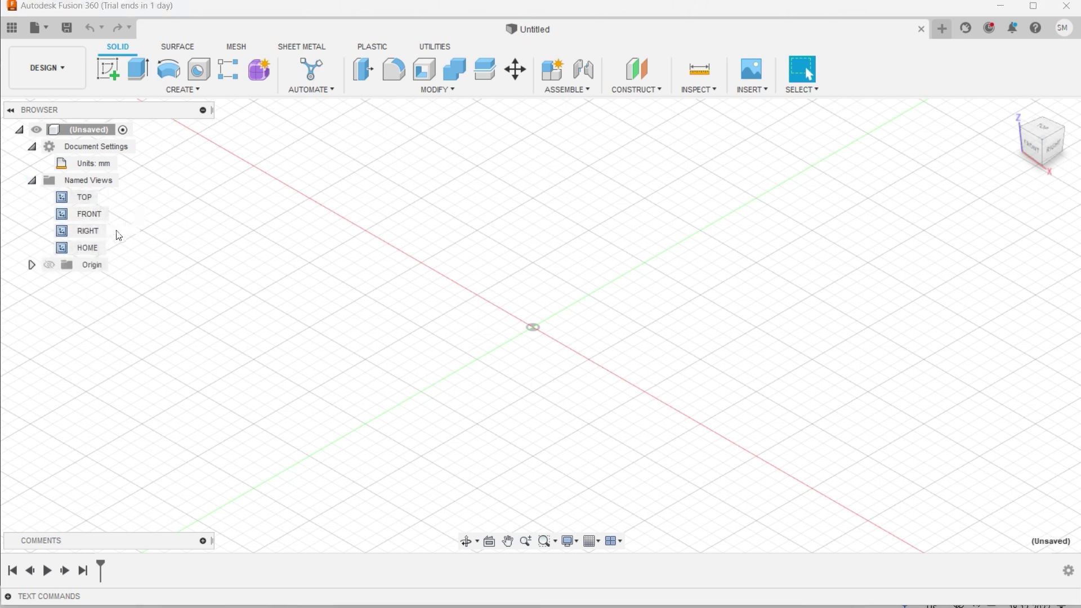
{"action": "left_click", "coordinate": [32, 181]}
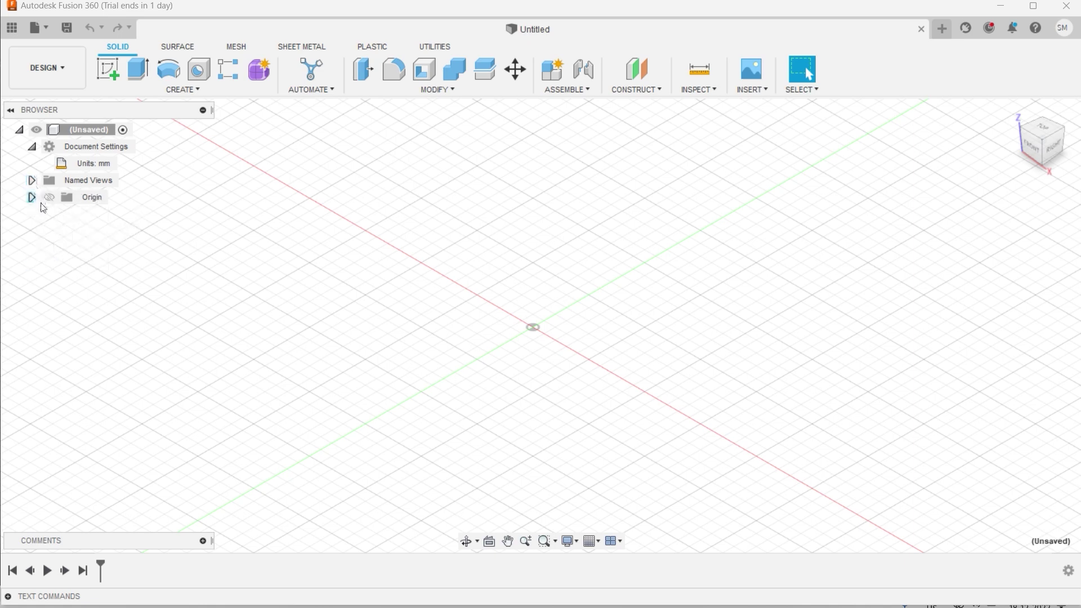
{"action": "left_click", "coordinate": [32, 197]}
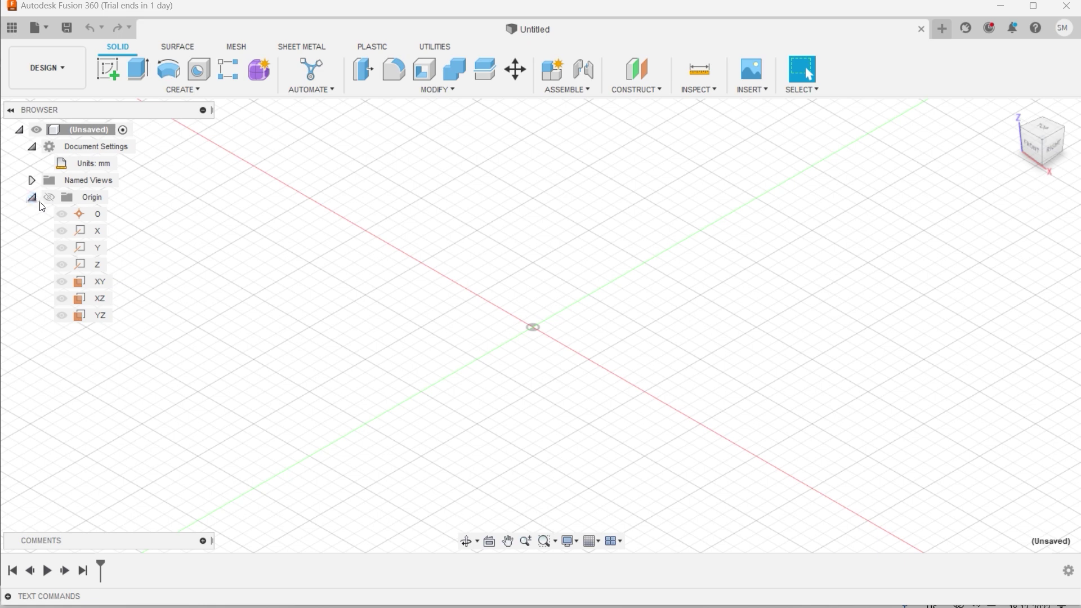
{"action": "left_click", "coordinate": [49, 197]}
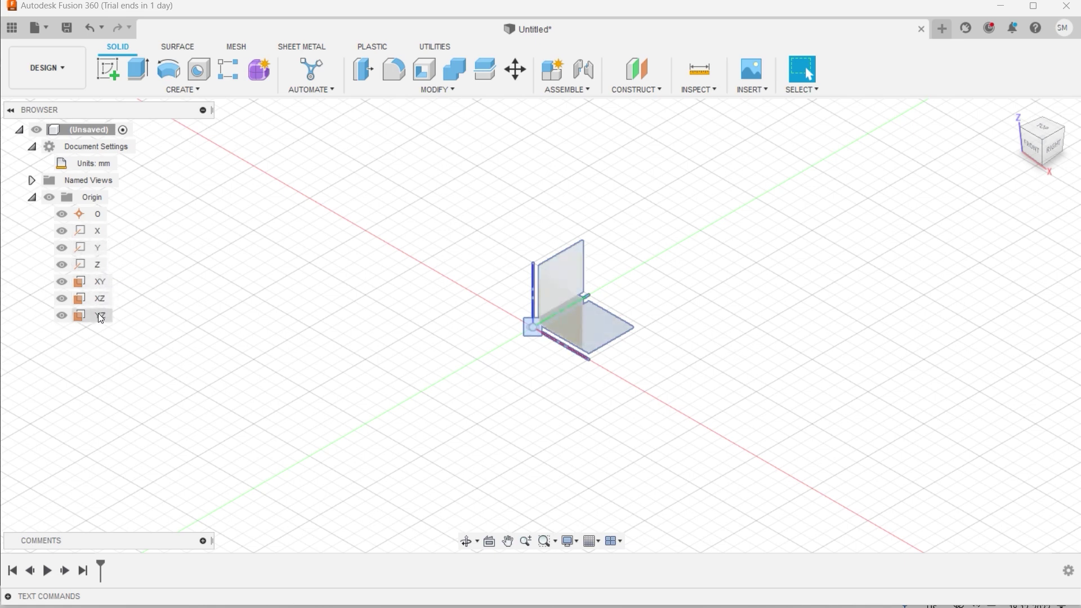
{"action": "left_click", "coordinate": [31, 197]}
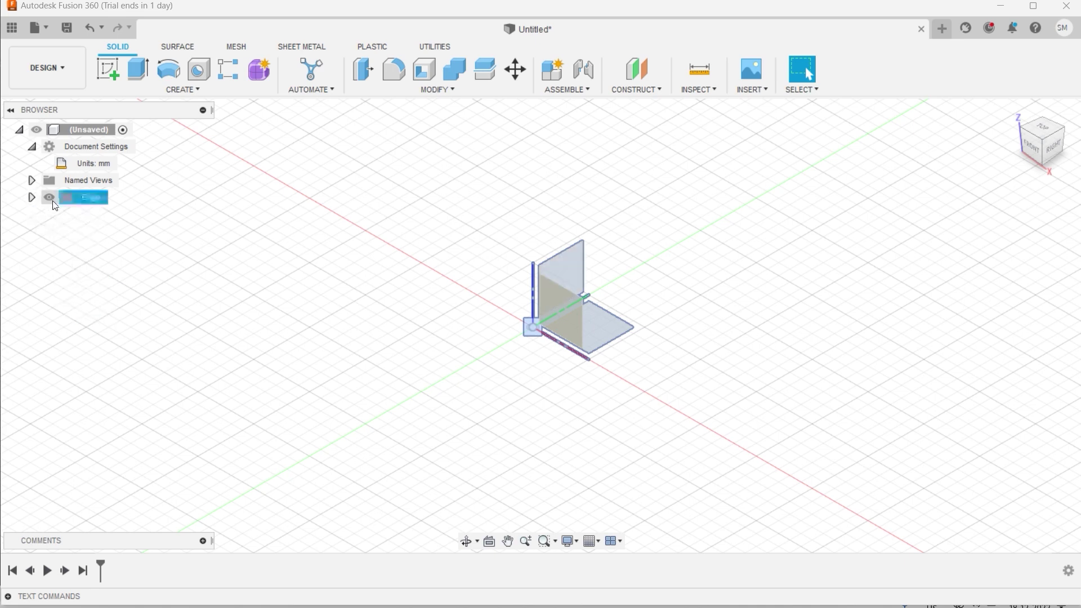
{"action": "left_click", "coordinate": [55, 203]}
{"action": "left_click", "coordinate": [54, 200]}
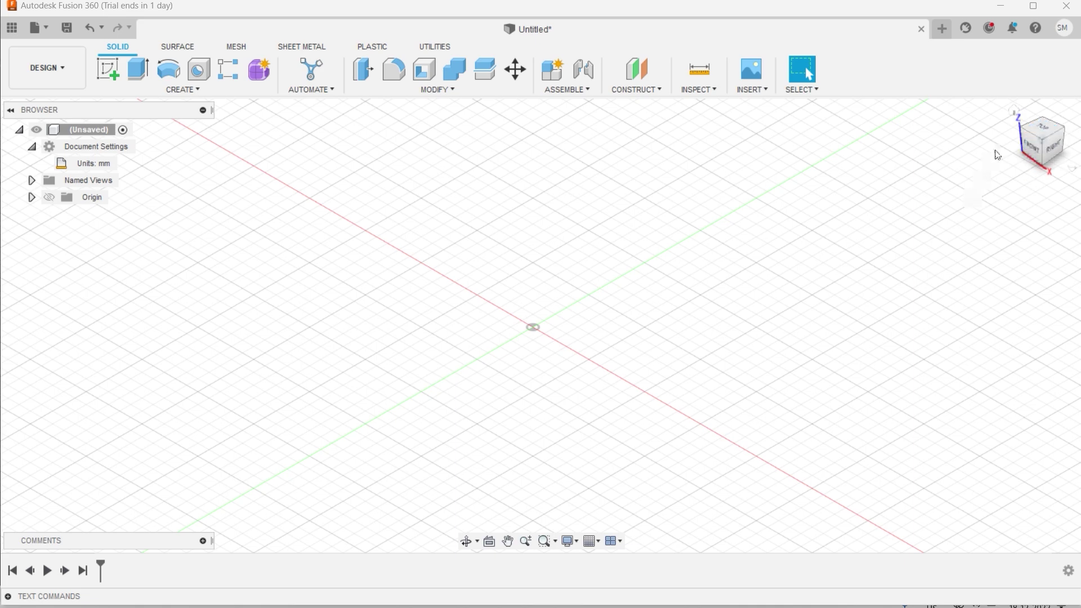
Create a new sketch on the front XZ origin plane
{"action": "left_click", "coordinate": [1034, 149]}
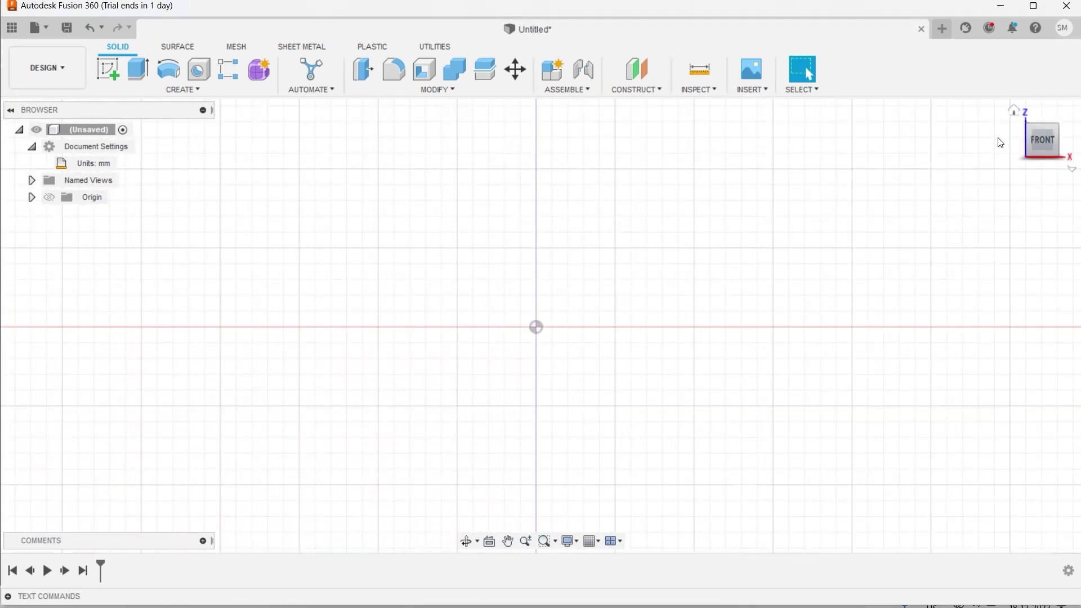
{"action": "middle_click_drag", "start_coordinate": [975, 150], "coordinate": [1036, 181], "text": "shift"}
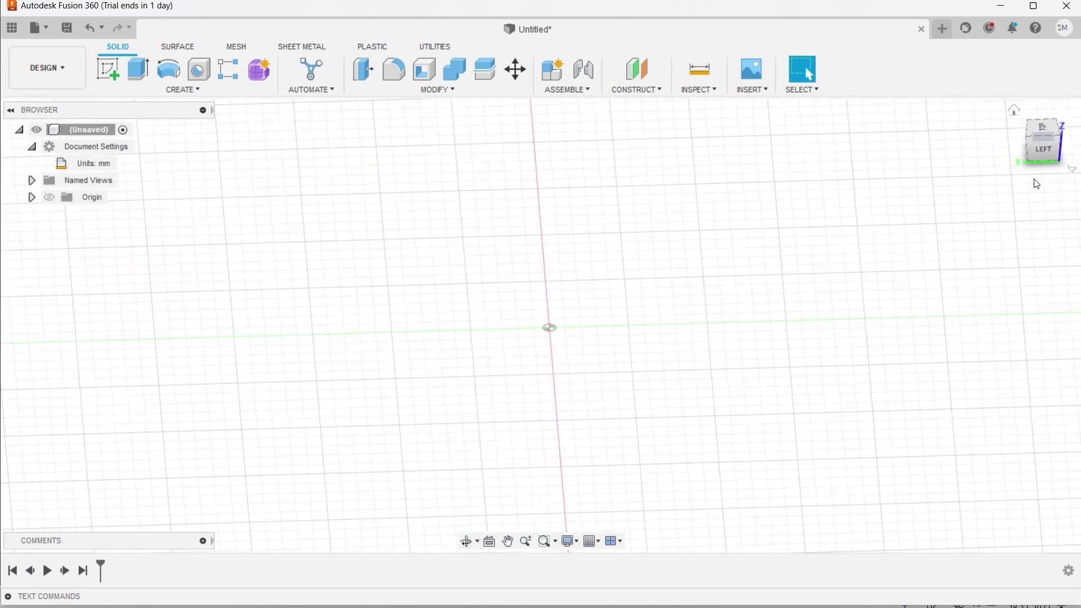
{"action": "left_click", "coordinate": [1050, 148]}
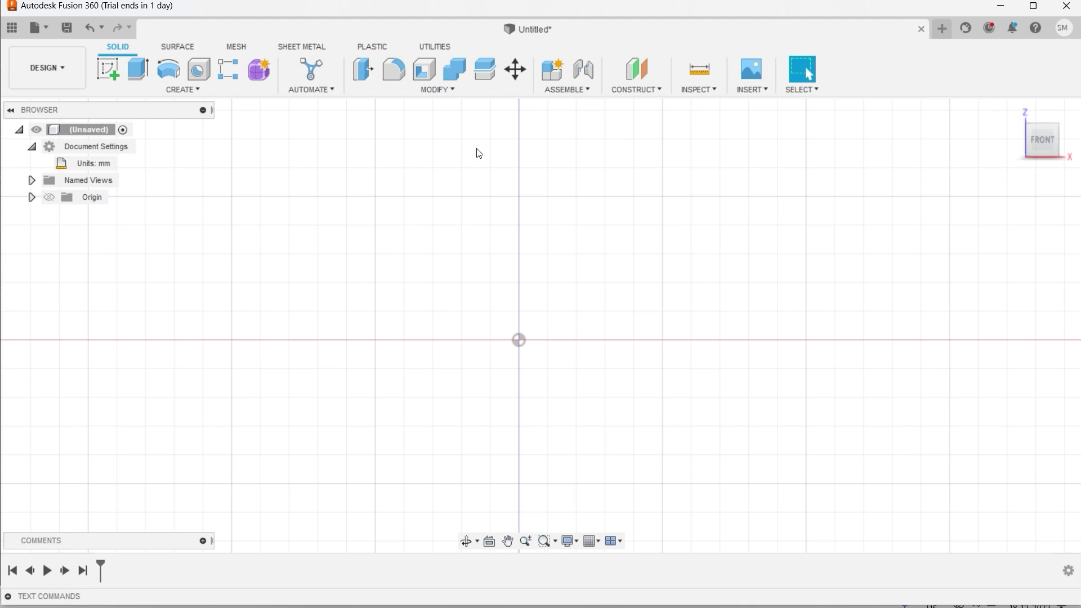
{"action": "left_click", "coordinate": [107, 70]}
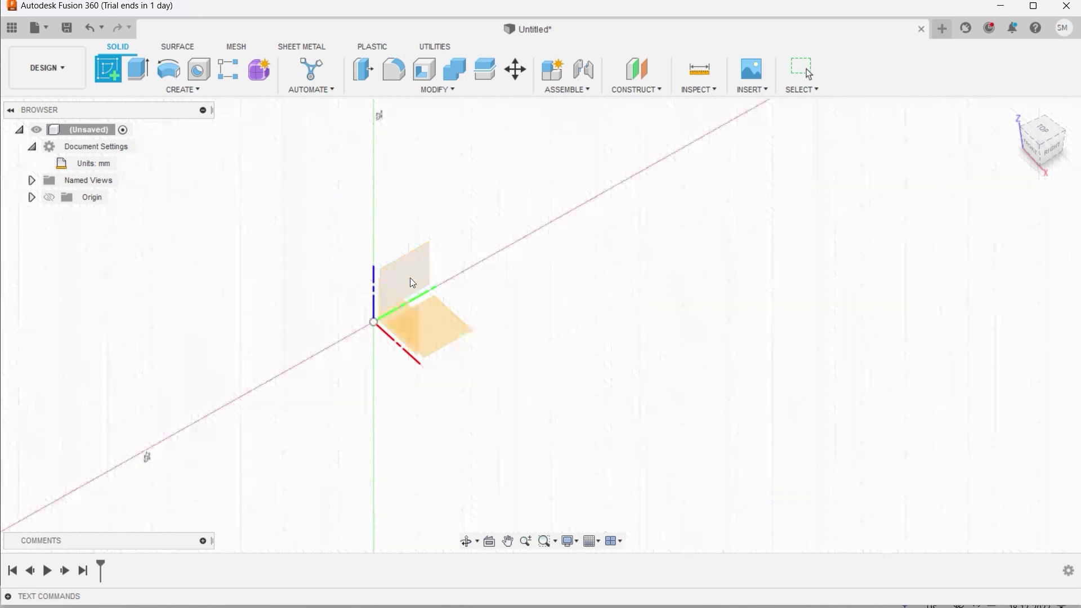
{"action": "left_click", "coordinate": [438, 319]}
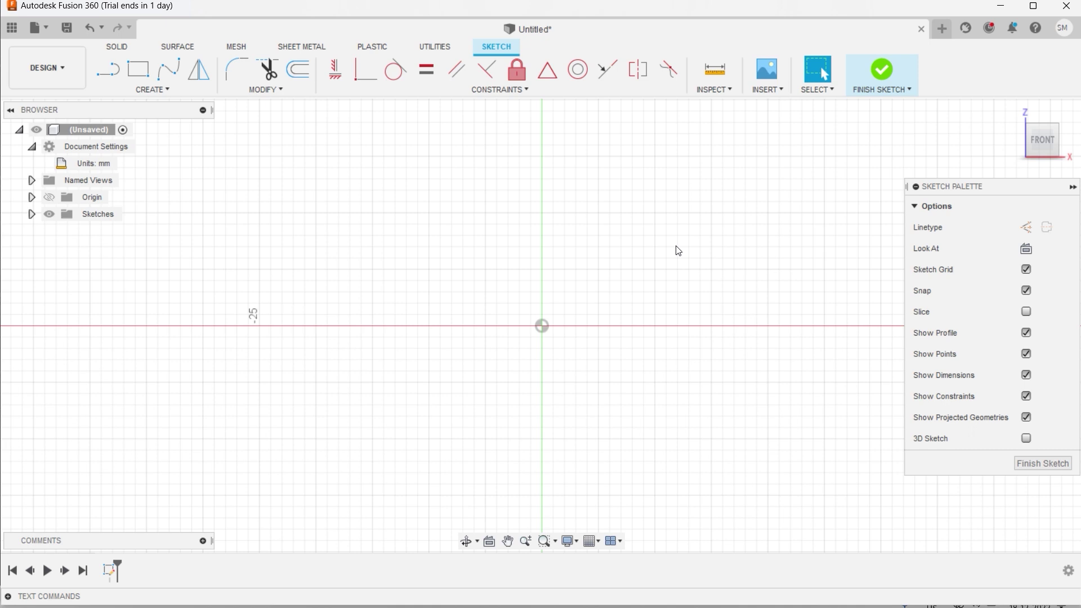
Sketch a closed four-sided line profile on the horizontal axis, about 11 mm tall and 16 mm along its upper edge
{"action": "left_click", "coordinate": [169, 90]}
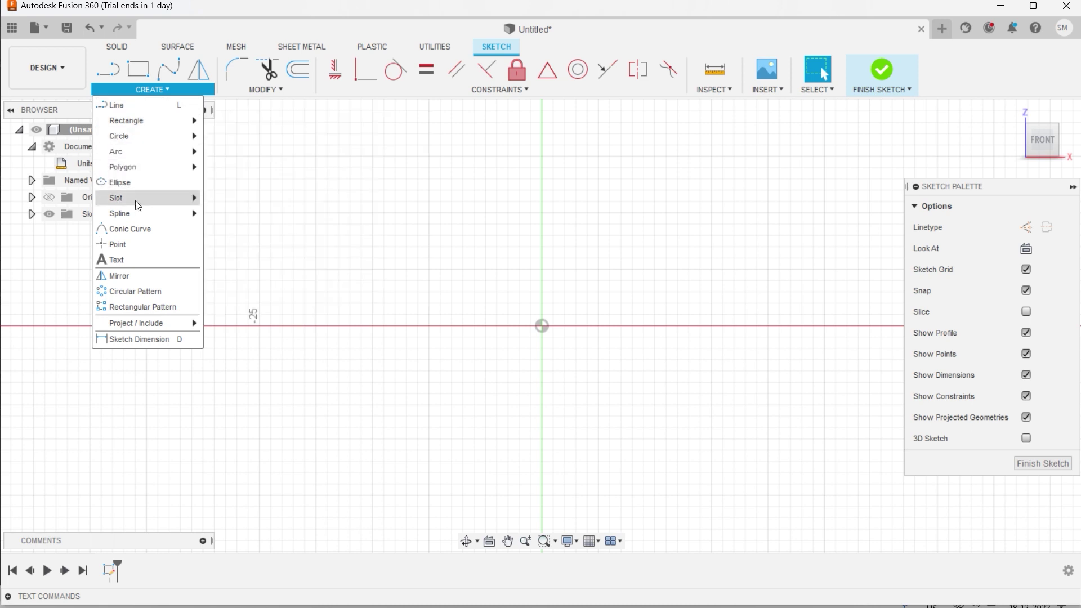
{"action": "left_click", "coordinate": [119, 105]}
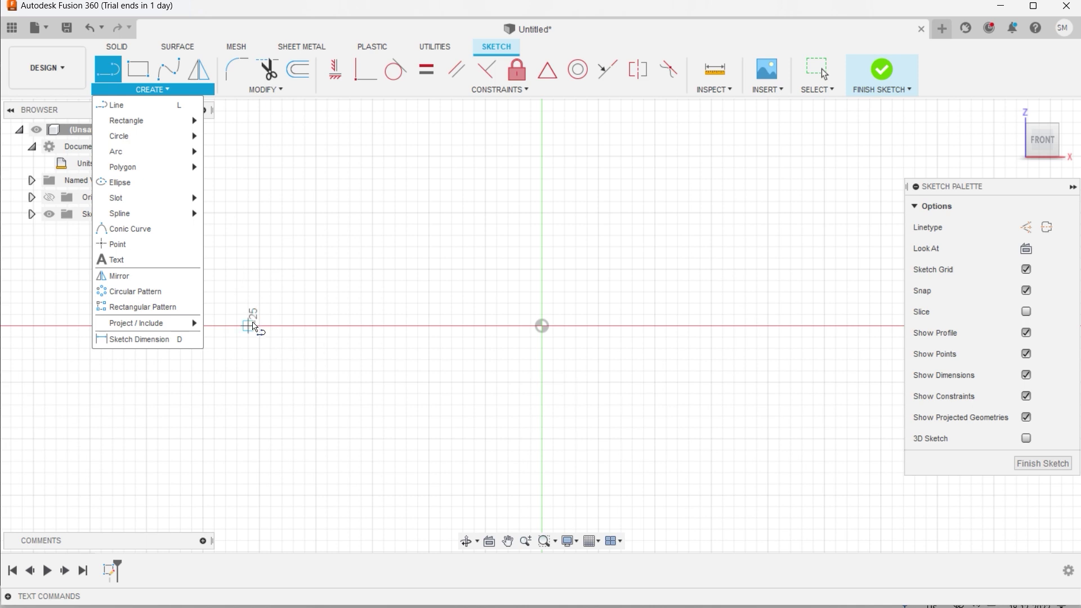
{"action": "left_click", "coordinate": [255, 327]}
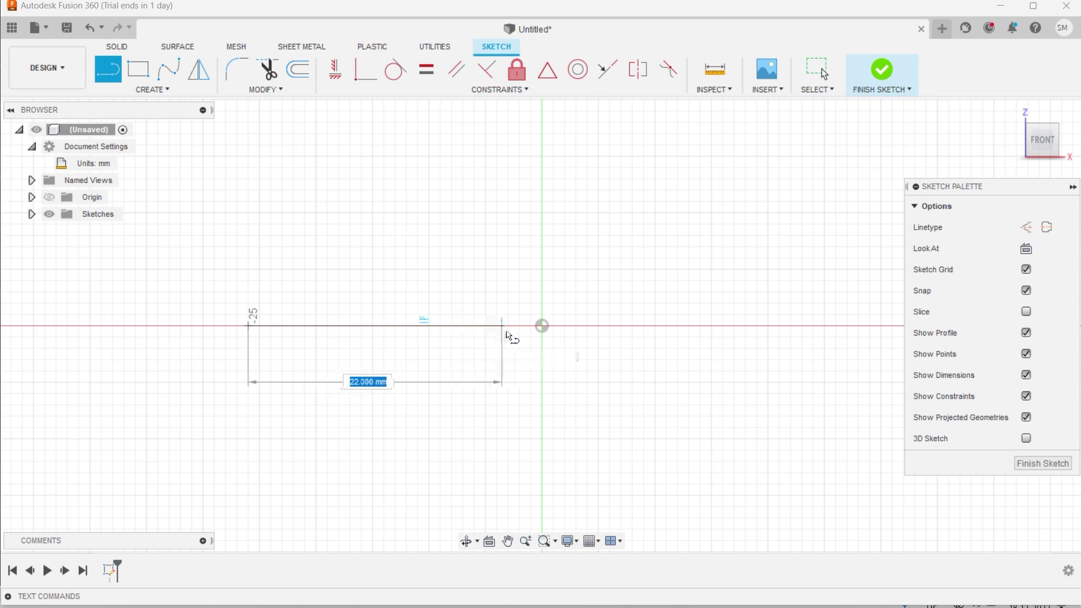
{"action": "left_click", "coordinate": [440, 326]}
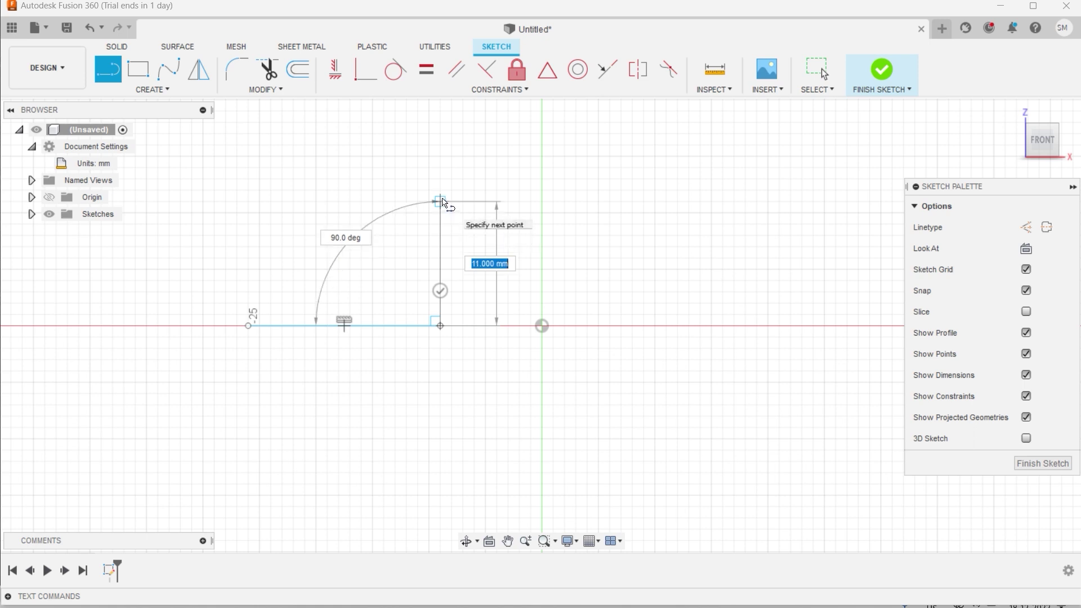
{"action": "left_click", "coordinate": [440, 202]}
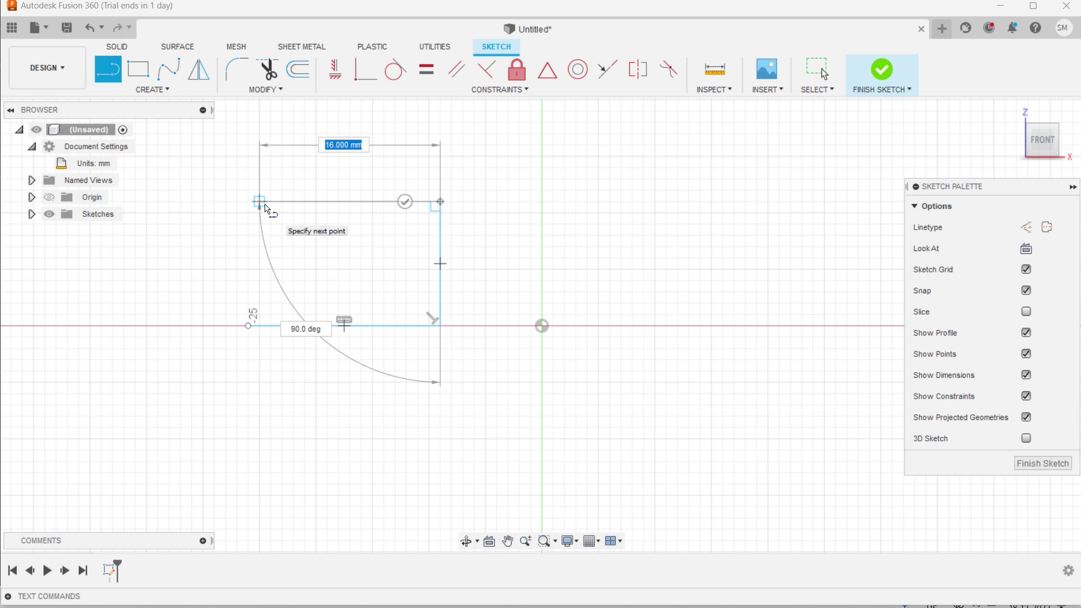
{"action": "left_click", "coordinate": [260, 201]}
{"action": "left_click", "coordinate": [248, 325]}
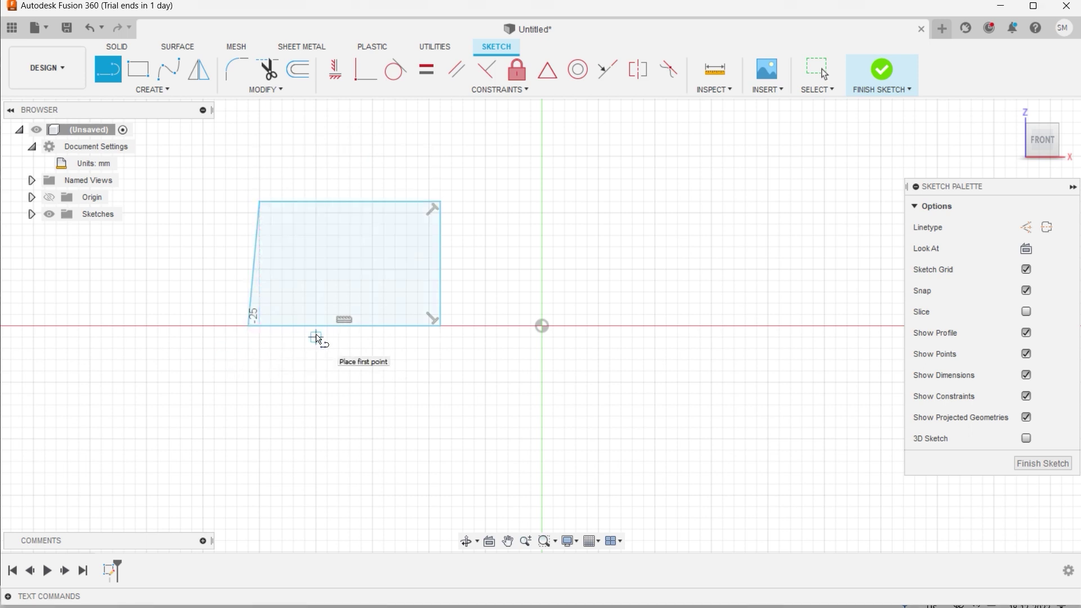
{"action": "key", "text": "Escape"}
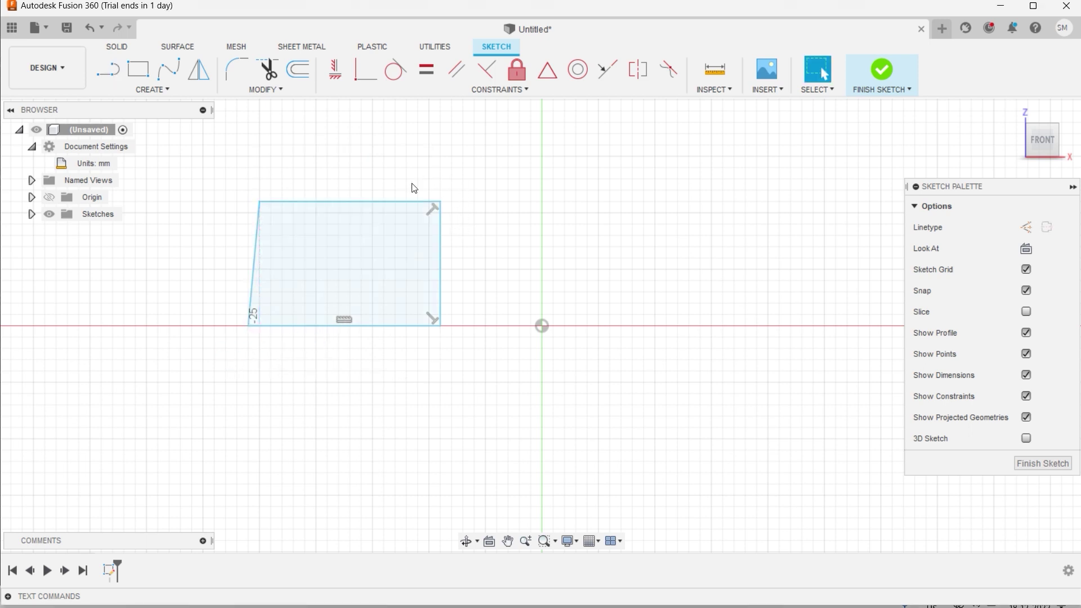
Undo all four lines of the closed profile to clear the sketch
{"action": "left_click", "coordinate": [88, 30]}
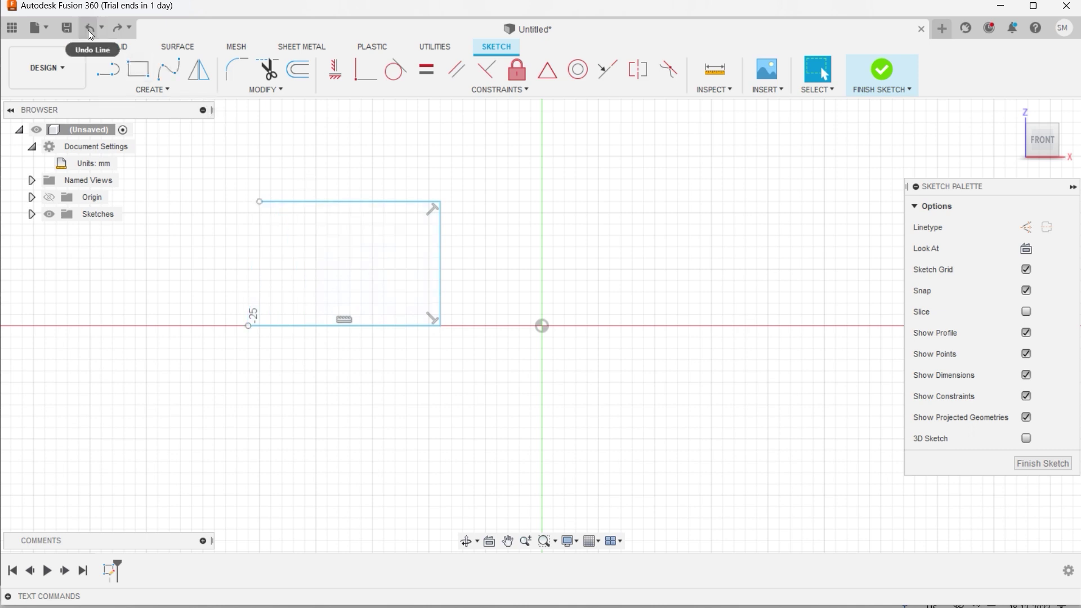
{"action": "left_click", "coordinate": [88, 29]}
{"action": "left_click", "coordinate": [88, 29]}
{"action": "left_click", "coordinate": [88, 29]}
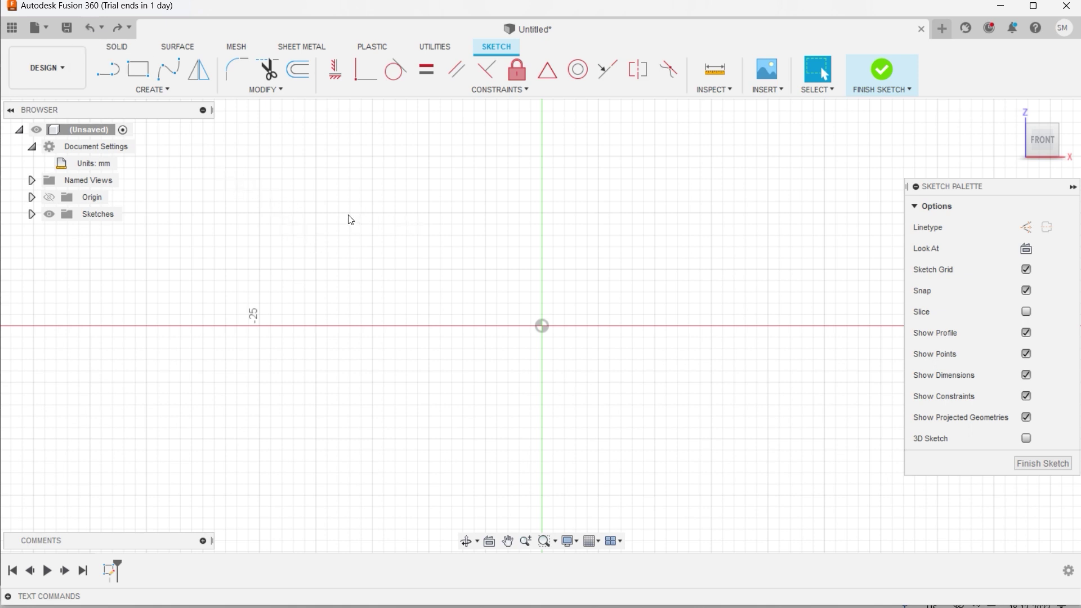
Draw a vertical line about 16 mm long along the vertical axis, ending at the origin
{"action": "key", "text": "l"}
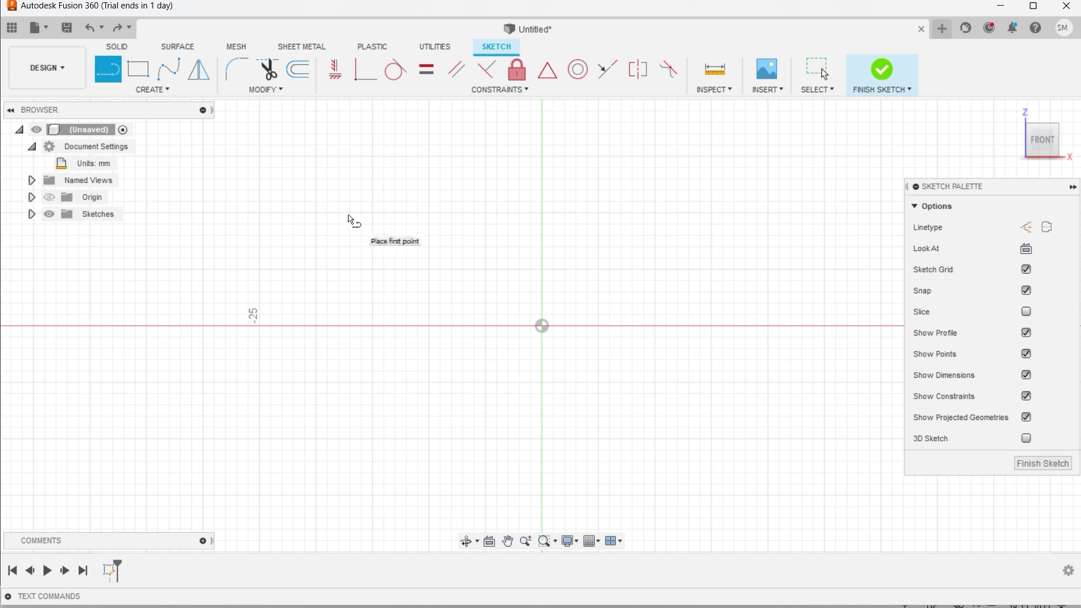
{"action": "left_click", "coordinate": [542, 145]}
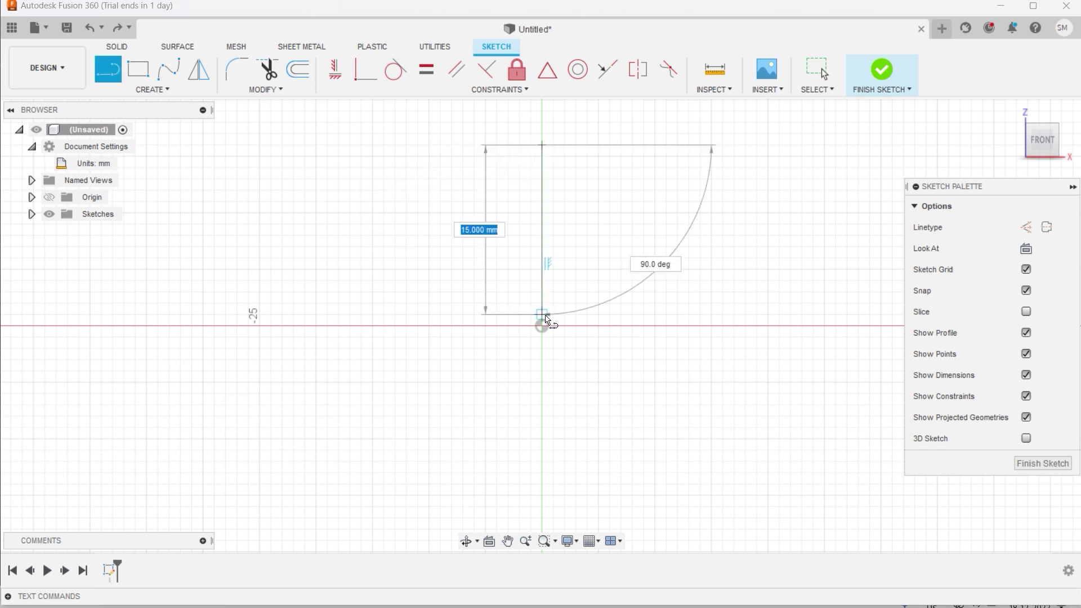
{"action": "left_click", "coordinate": [541, 325]}
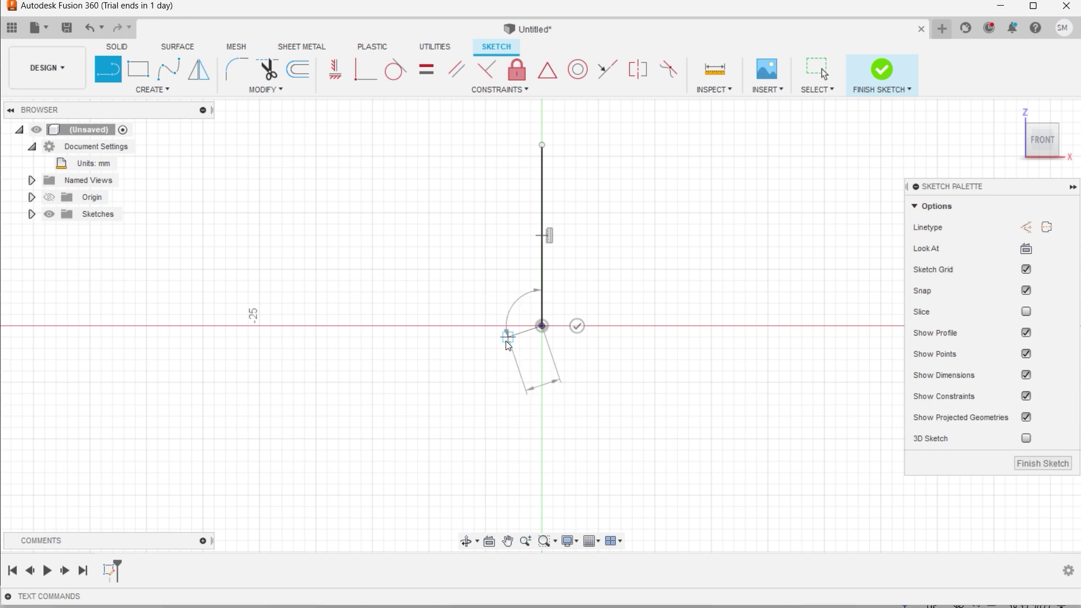
{"action": "key", "text": "Escape"}
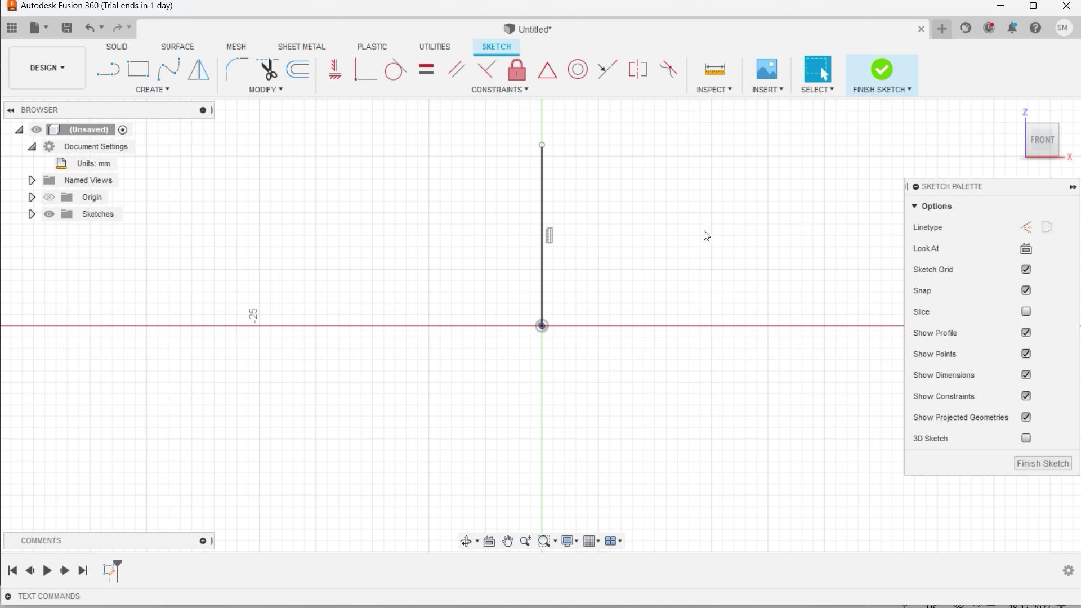
Try the construction and centerline linetypes on the vertical line and restore it to a normal line
{"action": "left_click", "coordinate": [544, 264]}
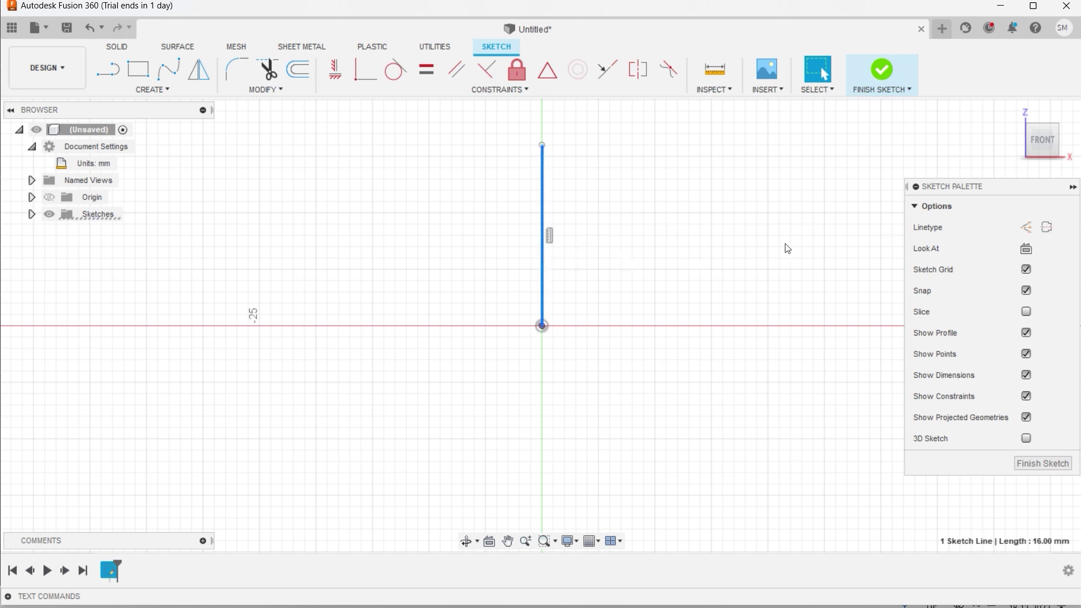
{"action": "left_click", "coordinate": [1025, 227]}
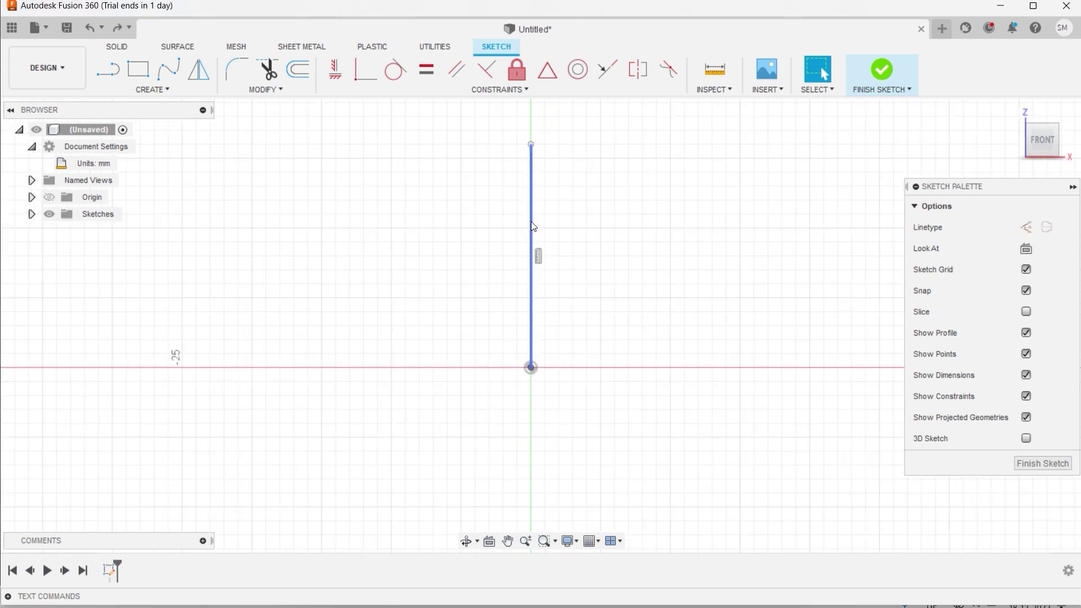
{"action": "left_click", "coordinate": [533, 224]}
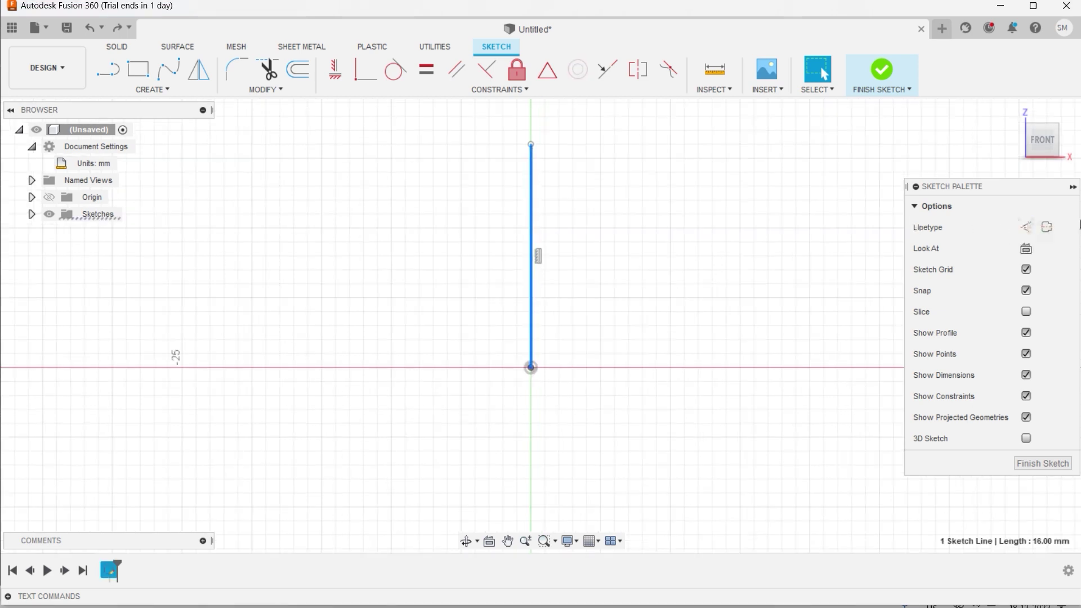
{"action": "left_click", "coordinate": [1047, 227]}
{"action": "scroll", "coordinate": [616, 239], "scroll_direction": "up", "scroll_amount": 1}
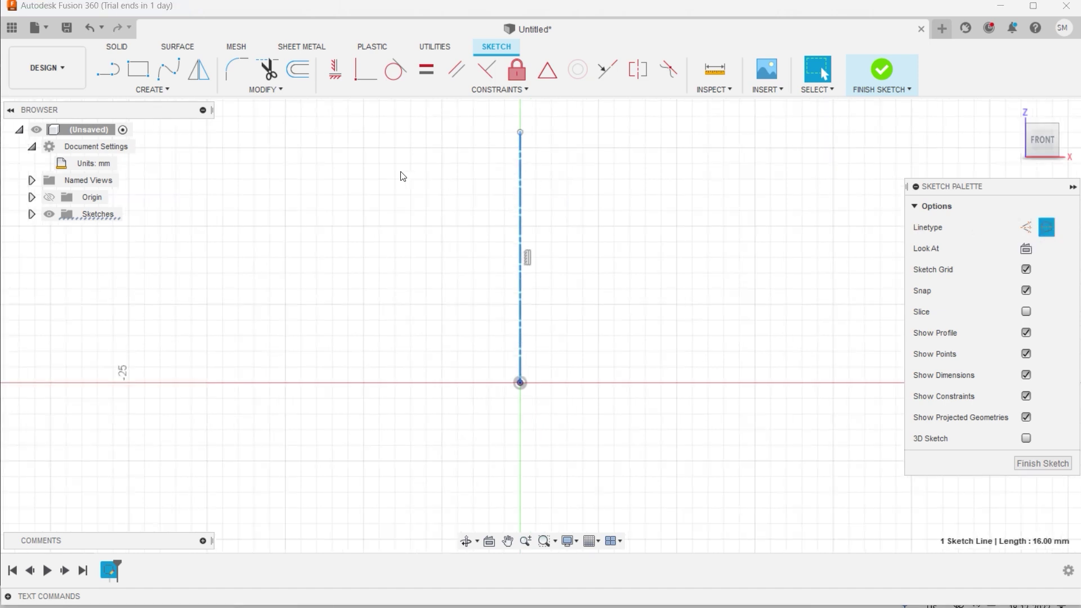
{"action": "left_click", "coordinate": [96, 29]}
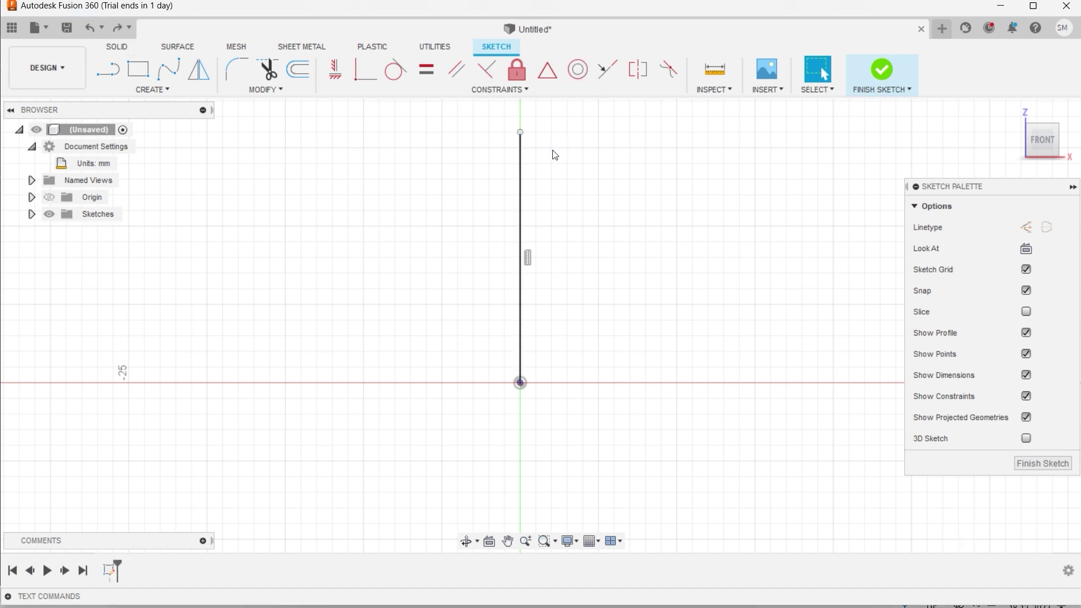
Convert the vertical line to construction geometry and undo the conversion
{"action": "left_click", "coordinate": [521, 179]}
{"action": "key", "text": "x"}
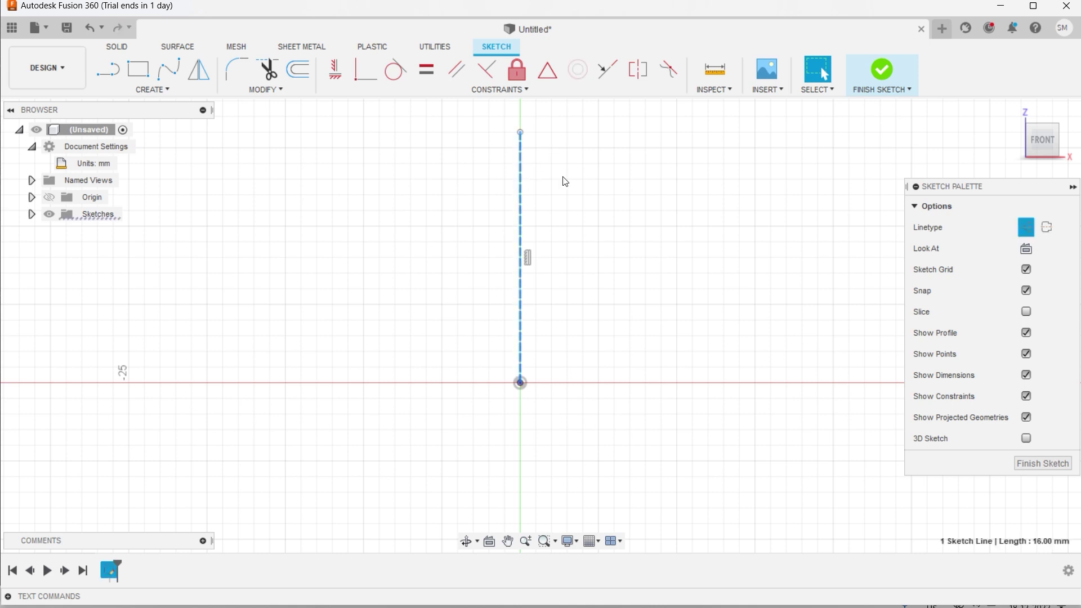
{"action": "key", "text": "Escape"}
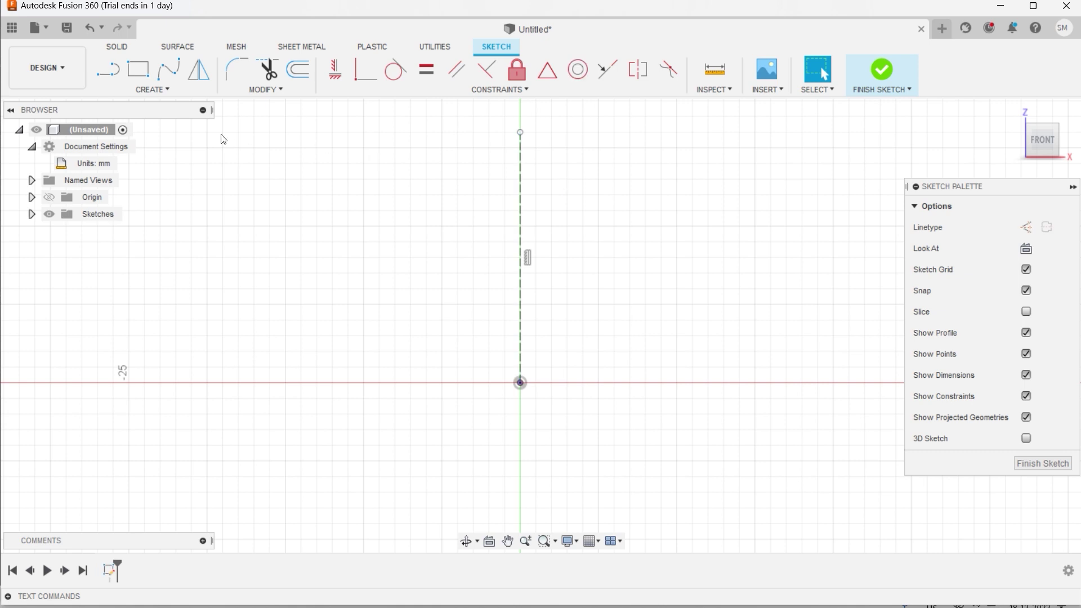
{"action": "left_click", "coordinate": [94, 28]}
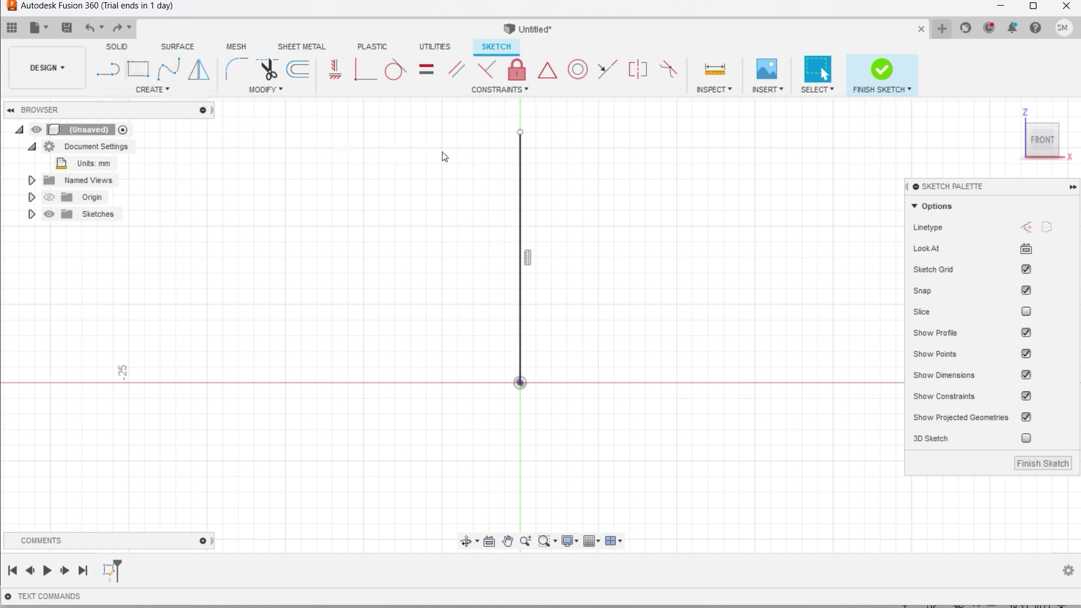
Draw a 2-point rectangle about 12 by 10 mm with its base on the horizontal axis, right of the vertical line
{"action": "left_click", "coordinate": [158, 89]}
{"action": "mouse_move", "coordinate": [156, 120]}
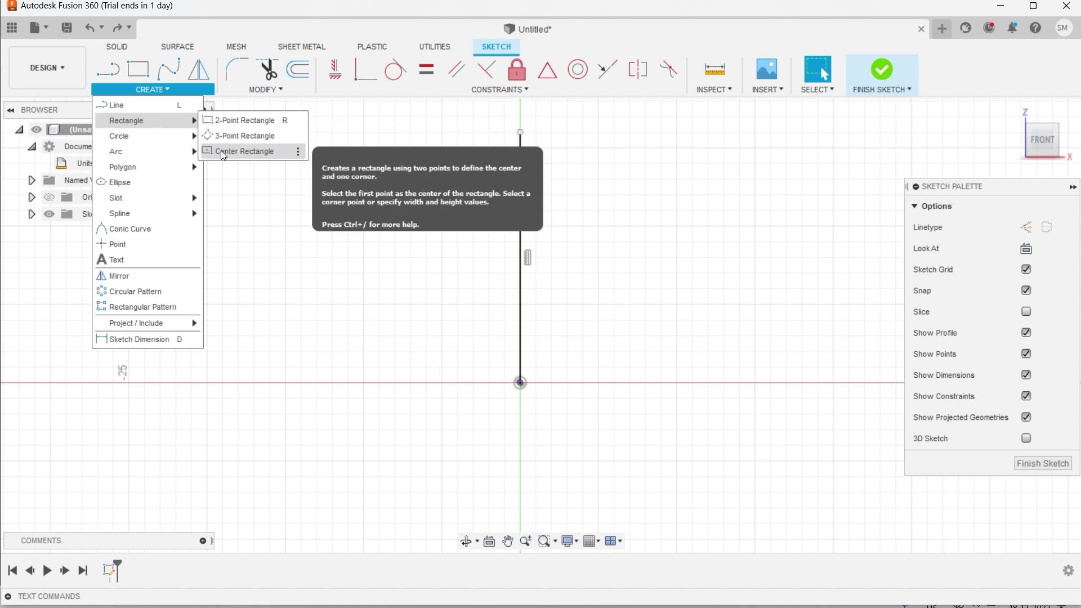
{"action": "left_click", "coordinate": [233, 121]}
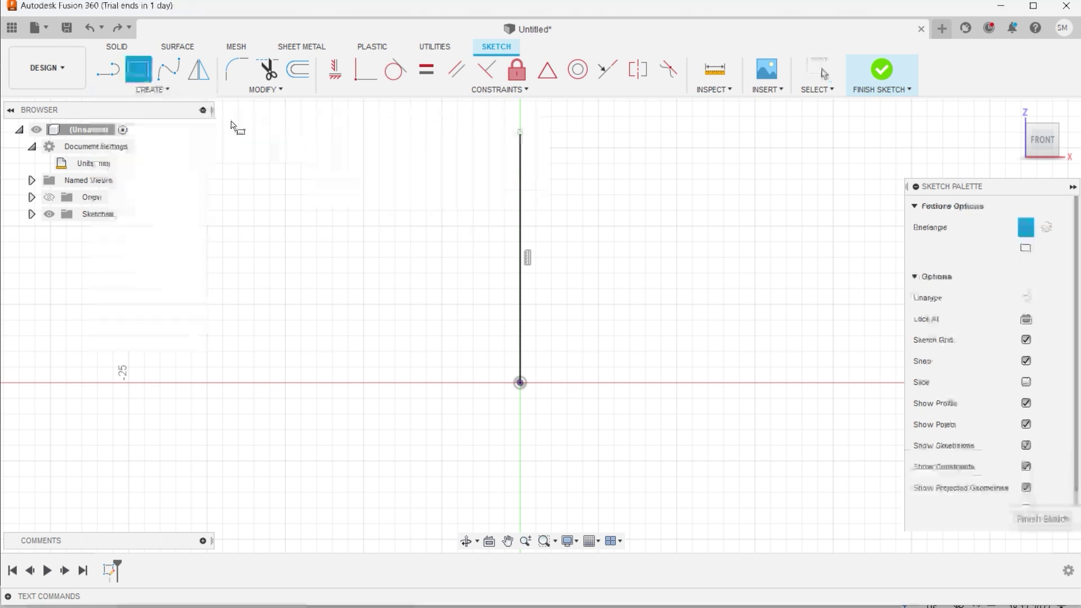
{"action": "left_click", "coordinate": [567, 383]}
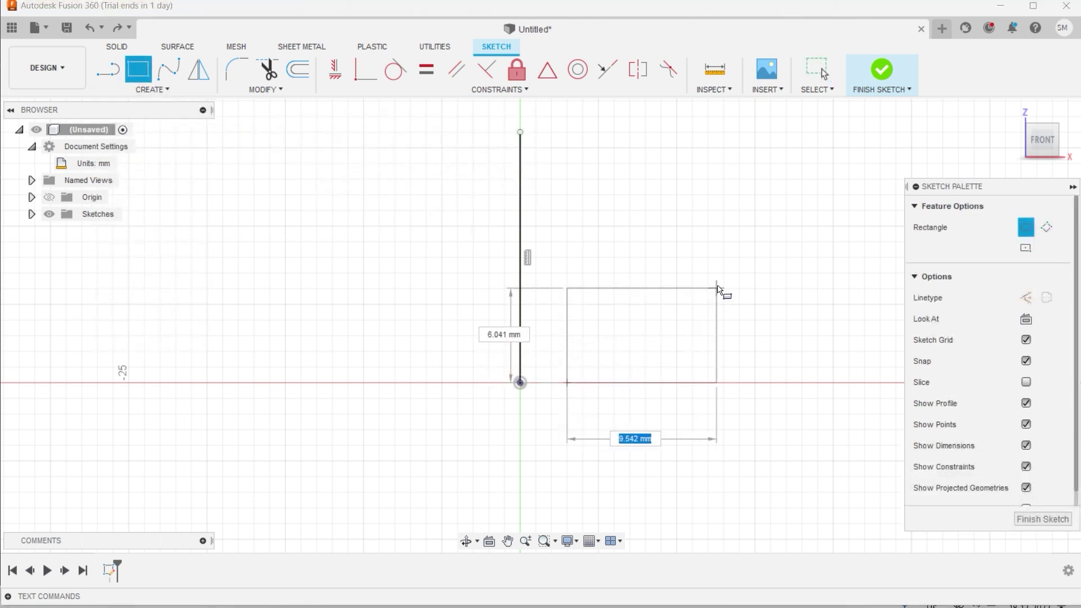
{"action": "left_click", "coordinate": [757, 227]}
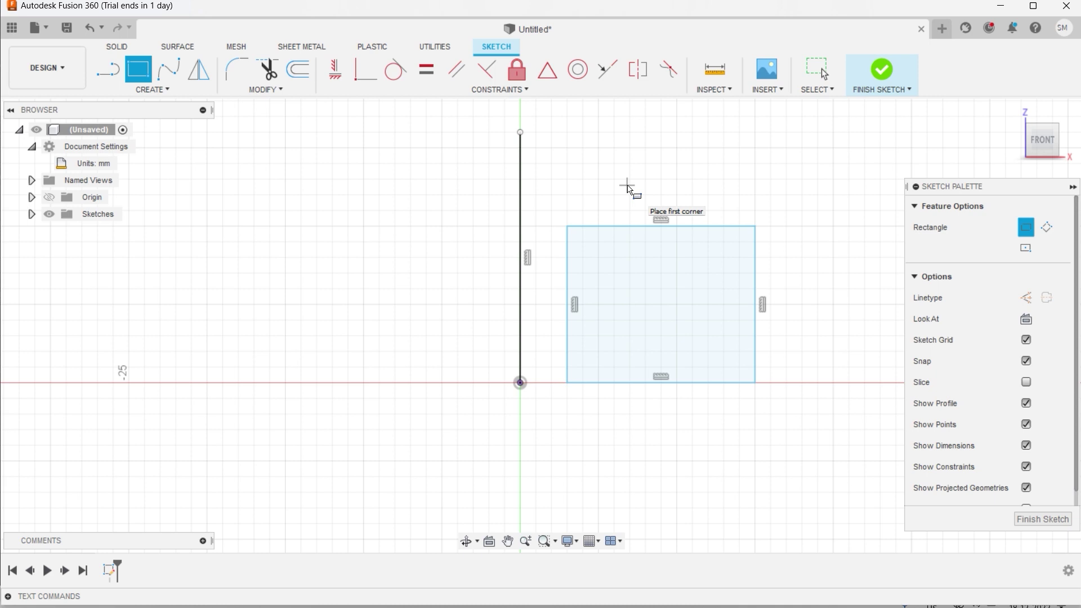
{"action": "key", "text": "Escape"}
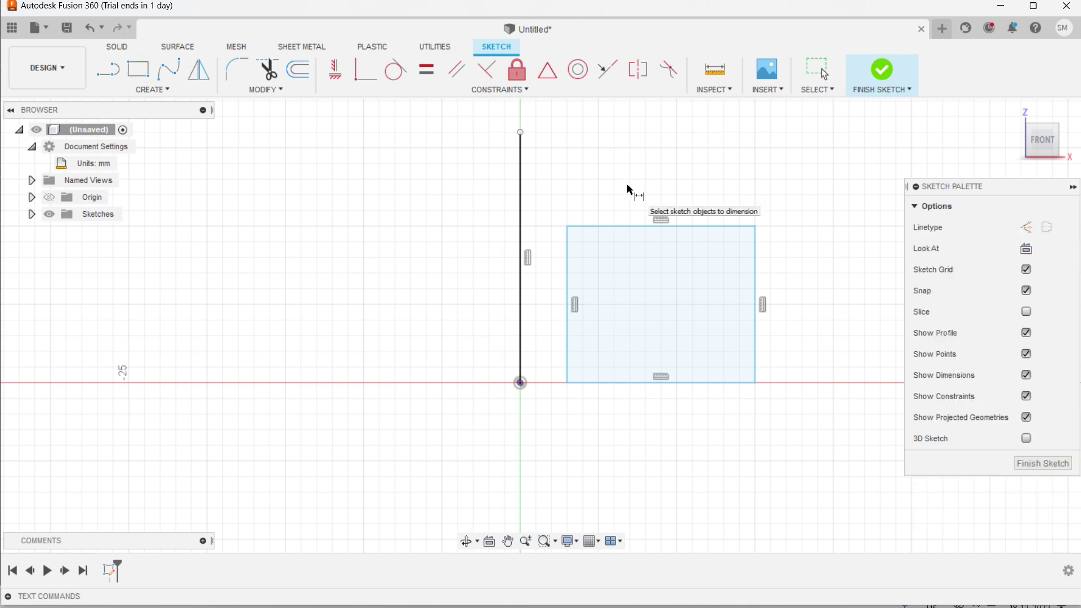
Dimension the rectangle's upper edge at 12 mm and its right edge at 10 mm
{"action": "left_click", "coordinate": [628, 228]}
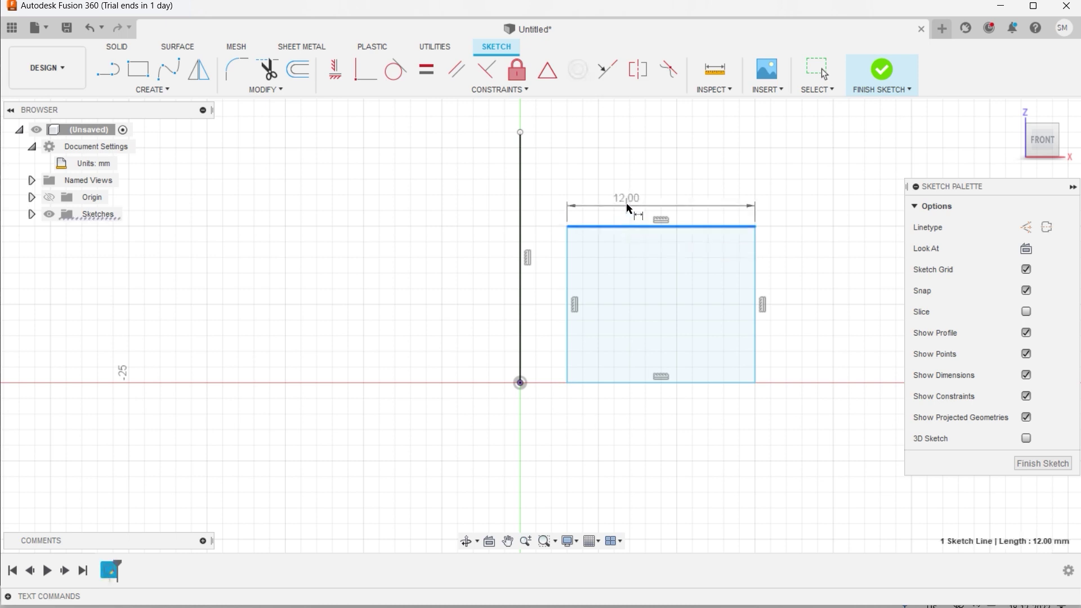
{"action": "left_click", "coordinate": [628, 198]}
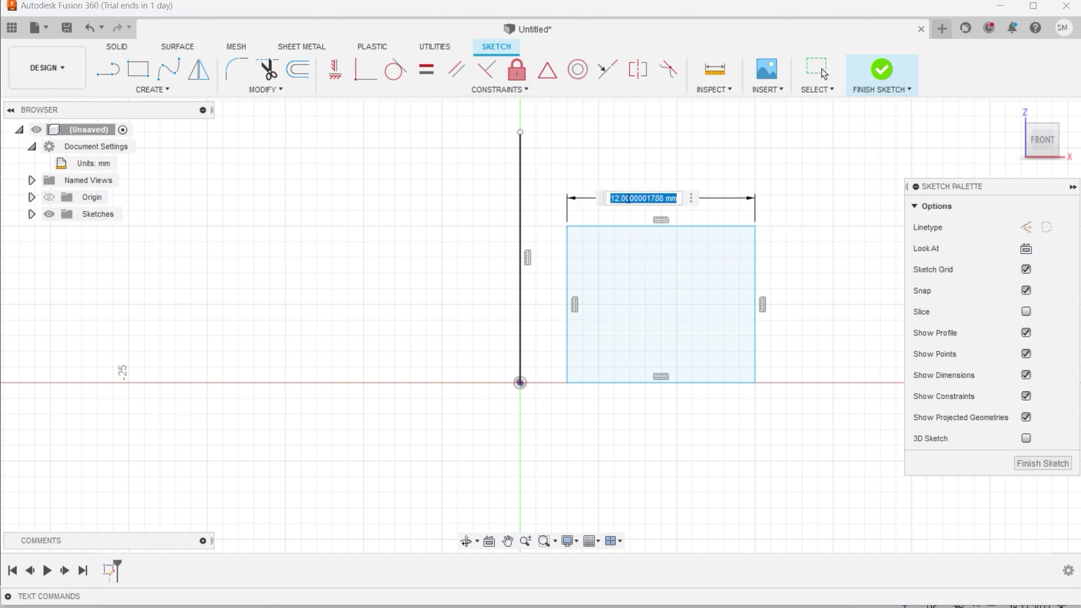
{"action": "type", "text": "12"}
{"action": "key", "text": "Return"}
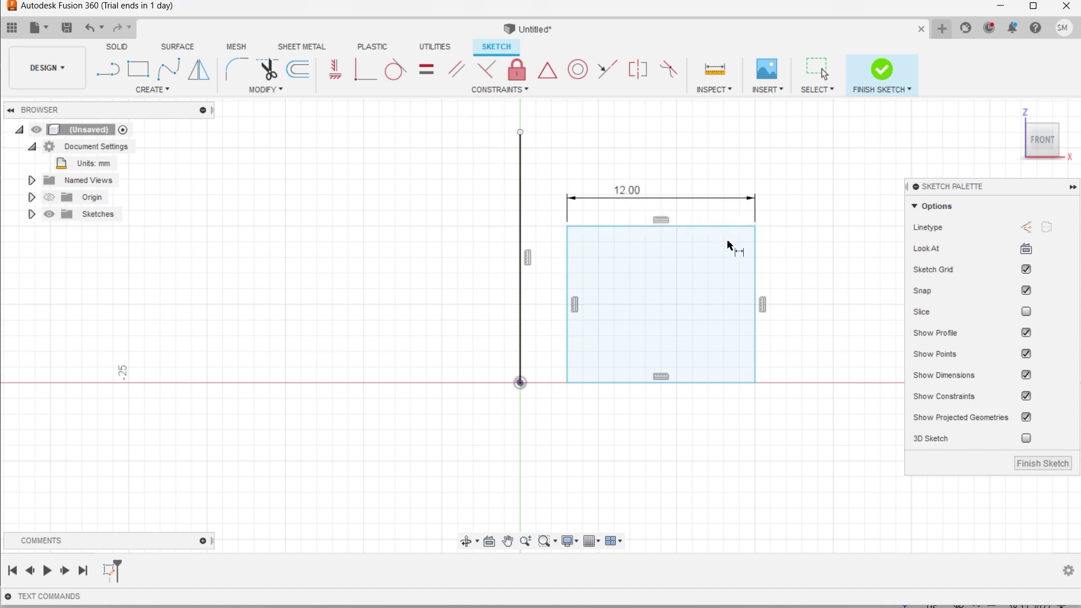
{"action": "left_click", "coordinate": [756, 268]}
{"action": "left_click", "coordinate": [793, 264]}
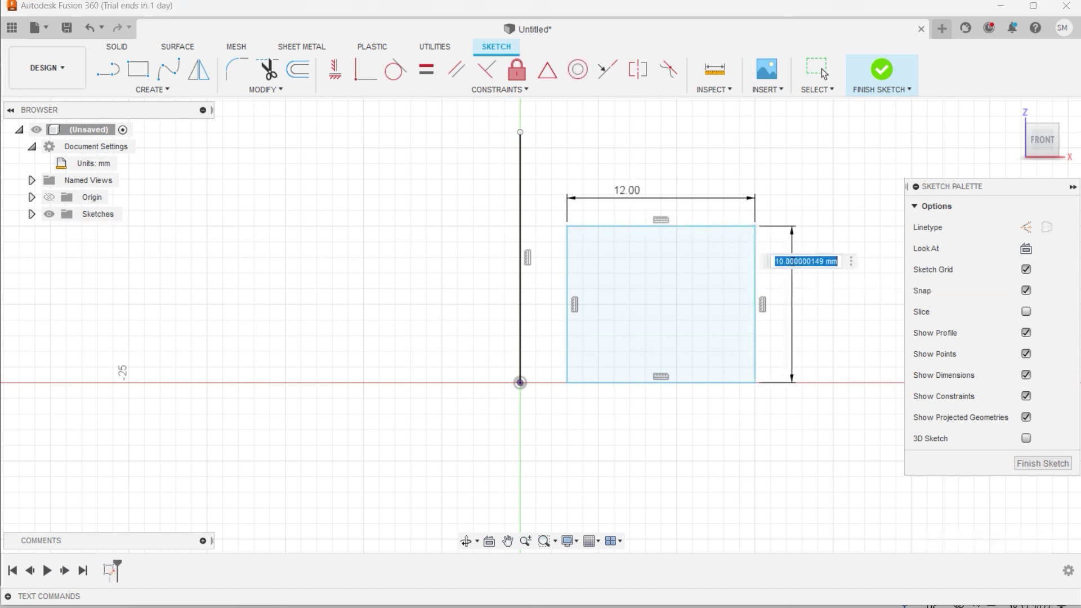
{"action": "type", "text": "10"}
{"action": "key", "text": "Return"}
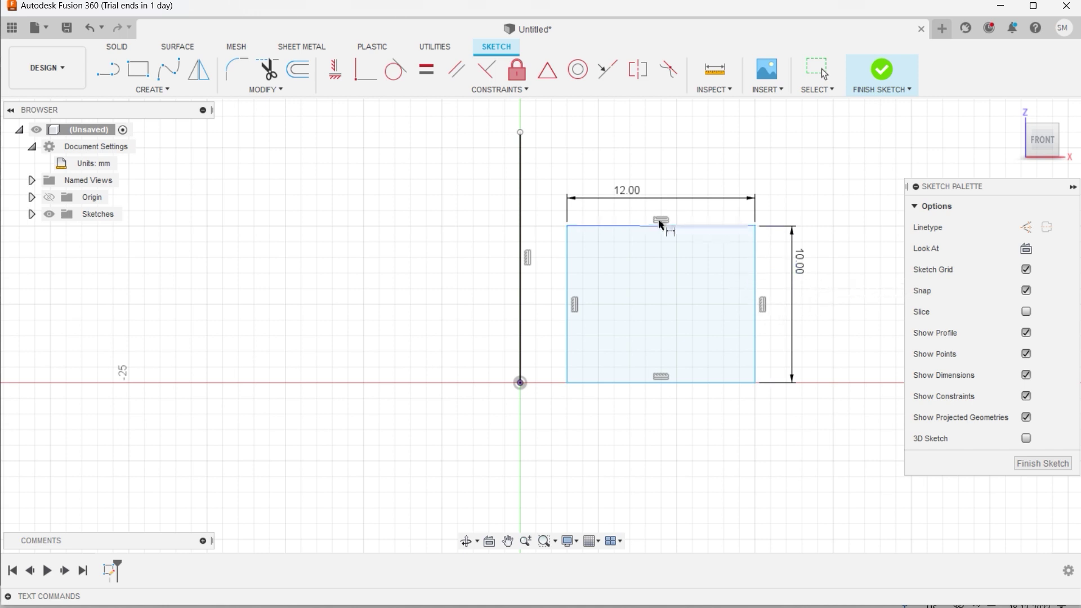
Draw a 3-point rectangle about 22 mm high with its base on the horizontal axis, right of the dimensioned rectangle
{"action": "left_click", "coordinate": [170, 94]}
{"action": "mouse_move", "coordinate": [165, 119]}
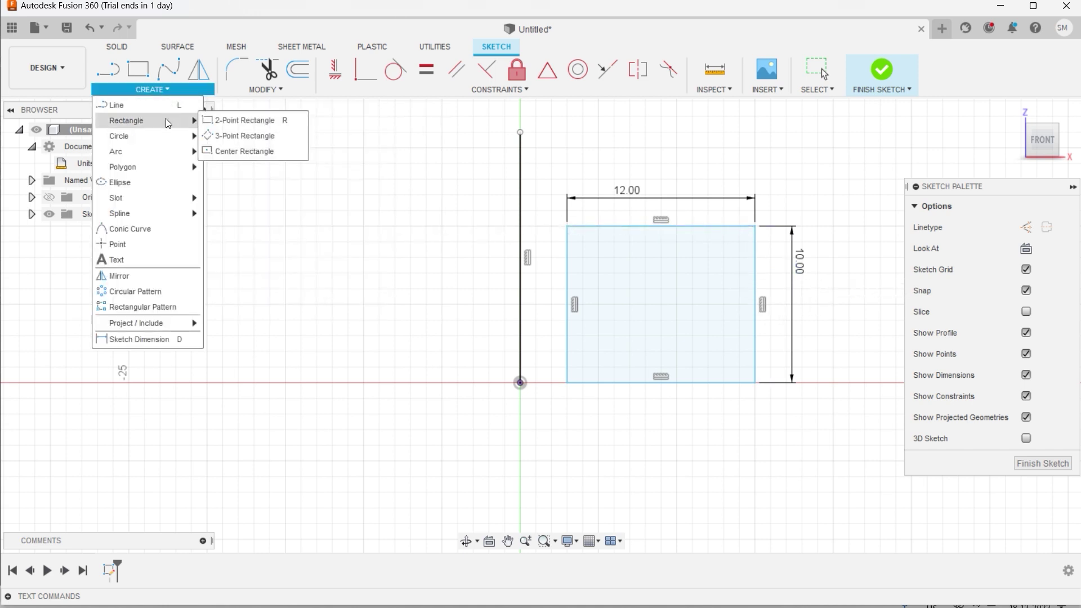
{"action": "left_click", "coordinate": [240, 137]}
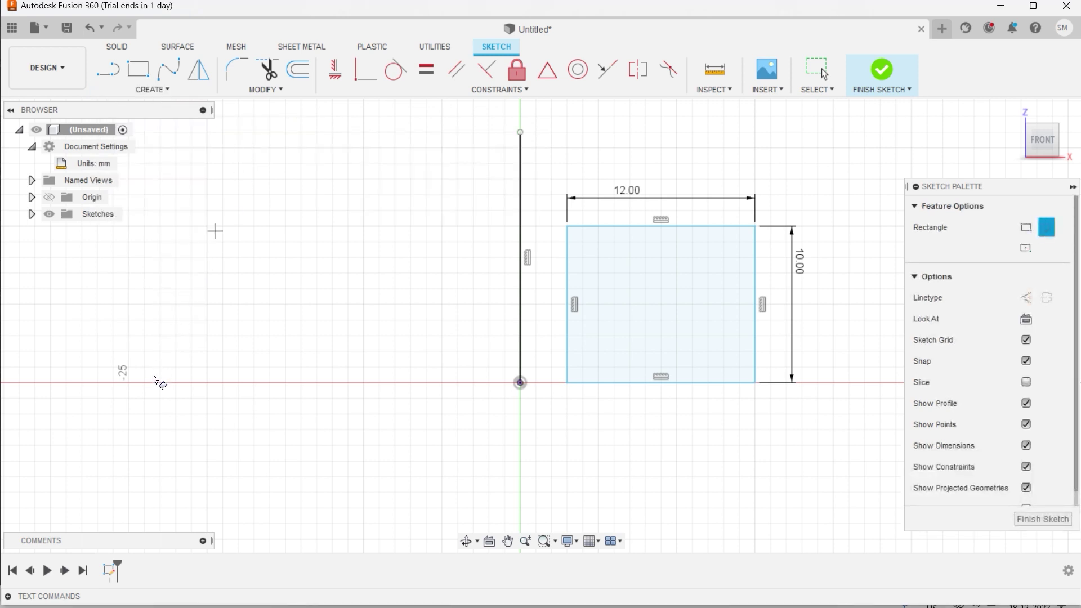
{"action": "scroll", "coordinate": [403, 335], "scroll_direction": "down", "scroll_amount": 5}
{"action": "left_click", "coordinate": [576, 352]}
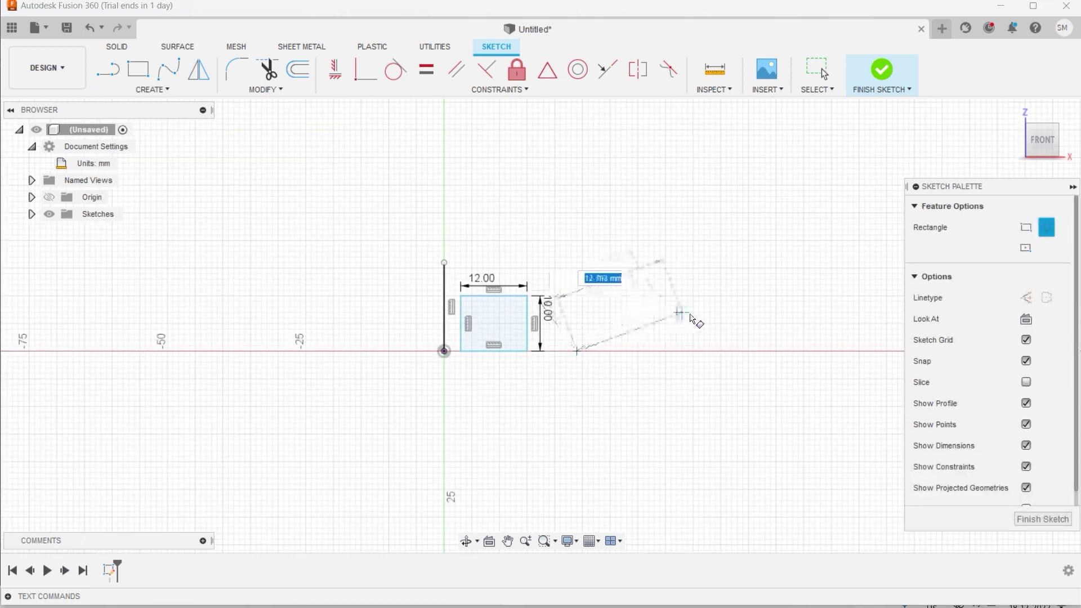
{"action": "left_click", "coordinate": [731, 351]}
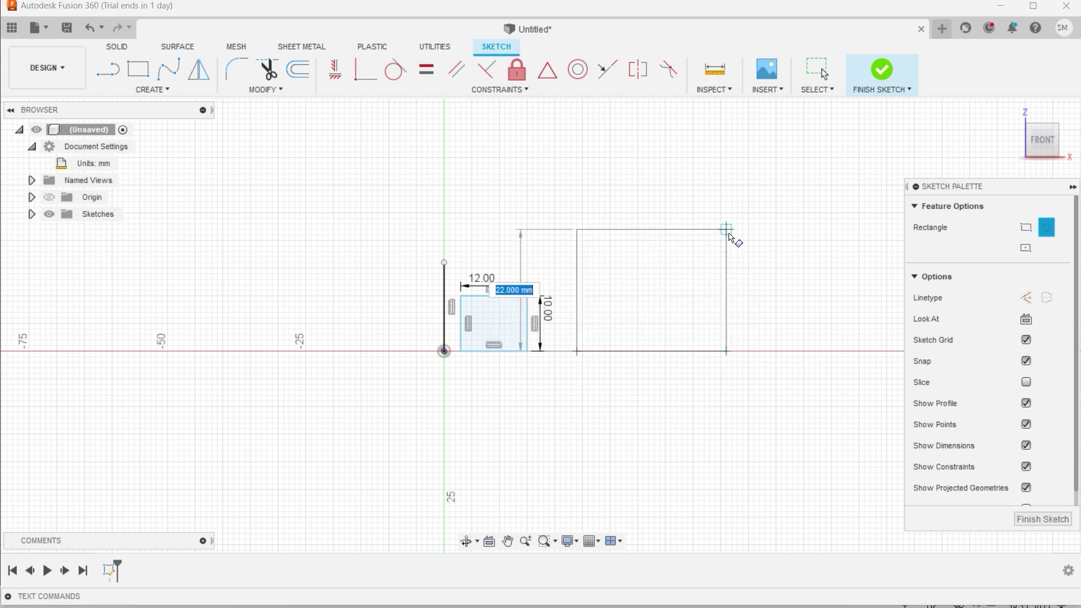
{"action": "left_click", "coordinate": [730, 234]}
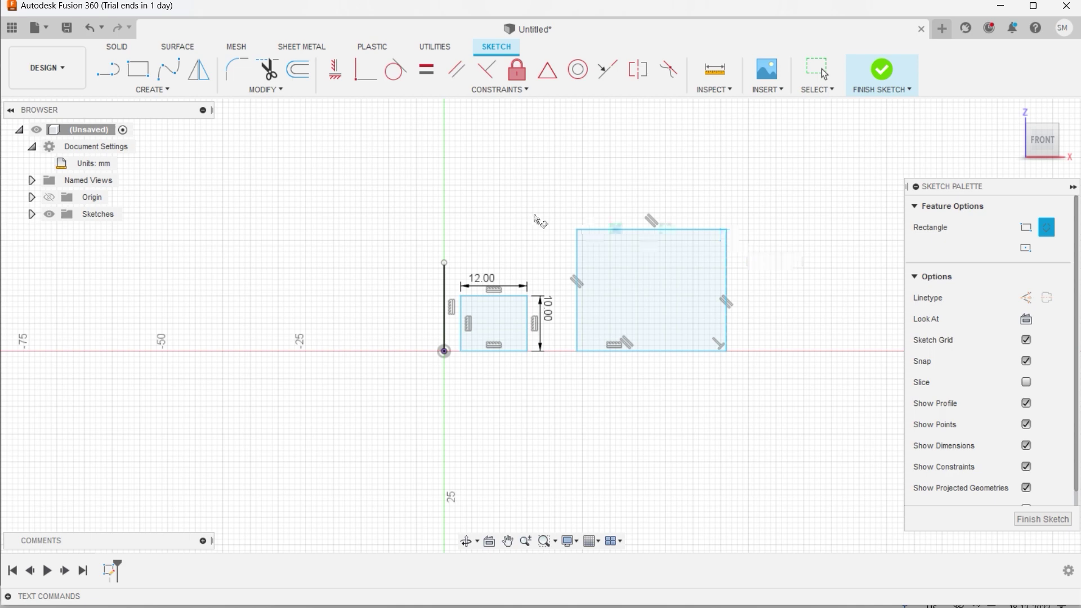
{"action": "left_click", "coordinate": [100, 27]}
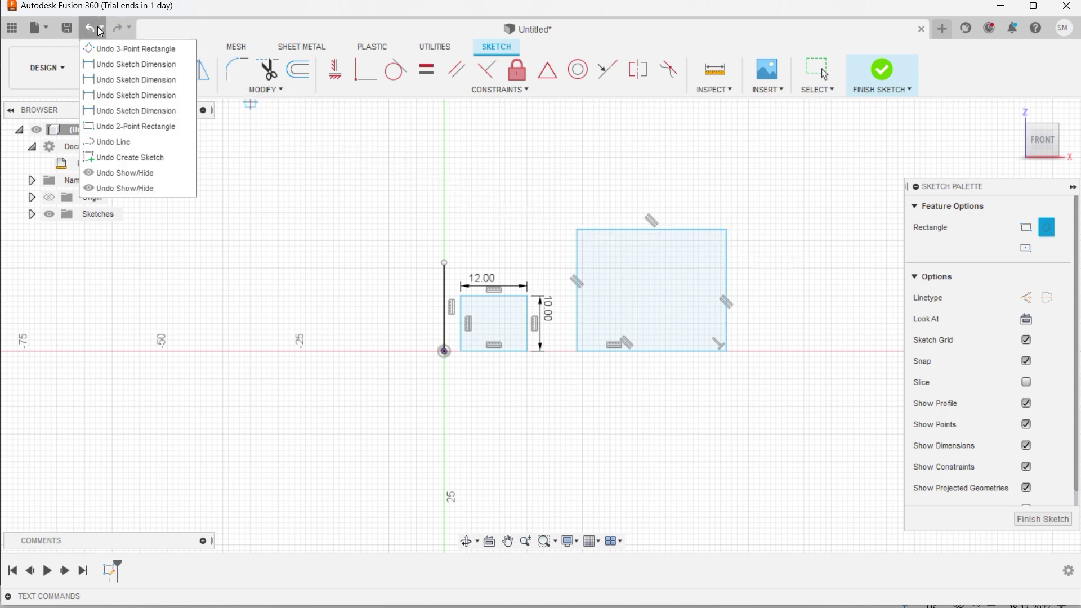
{"action": "left_click", "coordinate": [124, 45]}
Draw a center rectangle about 48 by 26 mm, centred on the horizontal axis left of the vertical line
{"action": "left_click", "coordinate": [163, 89]}
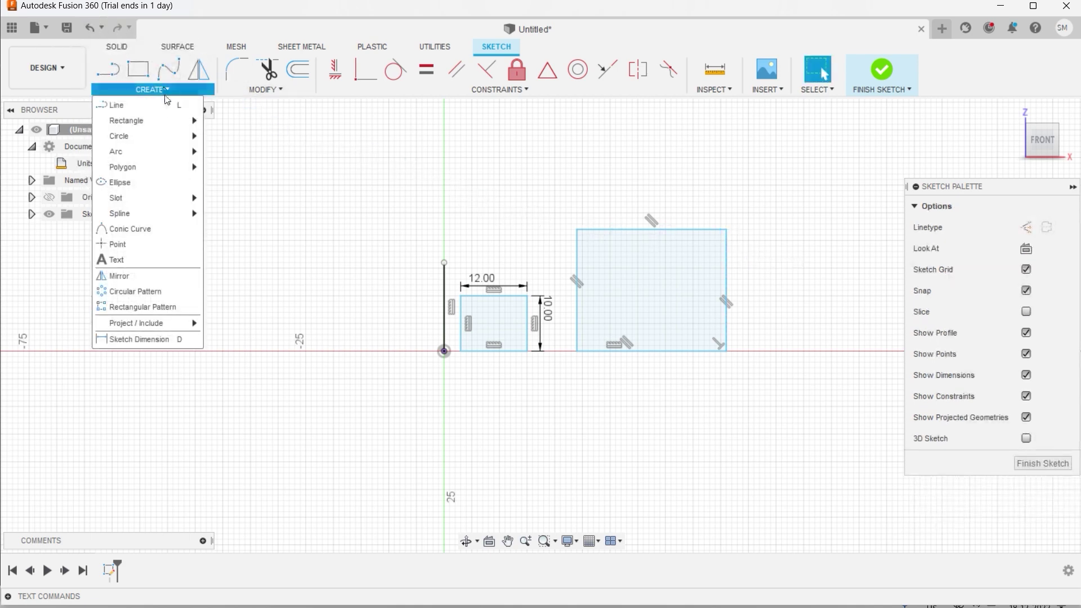
{"action": "mouse_move", "coordinate": [163, 119]}
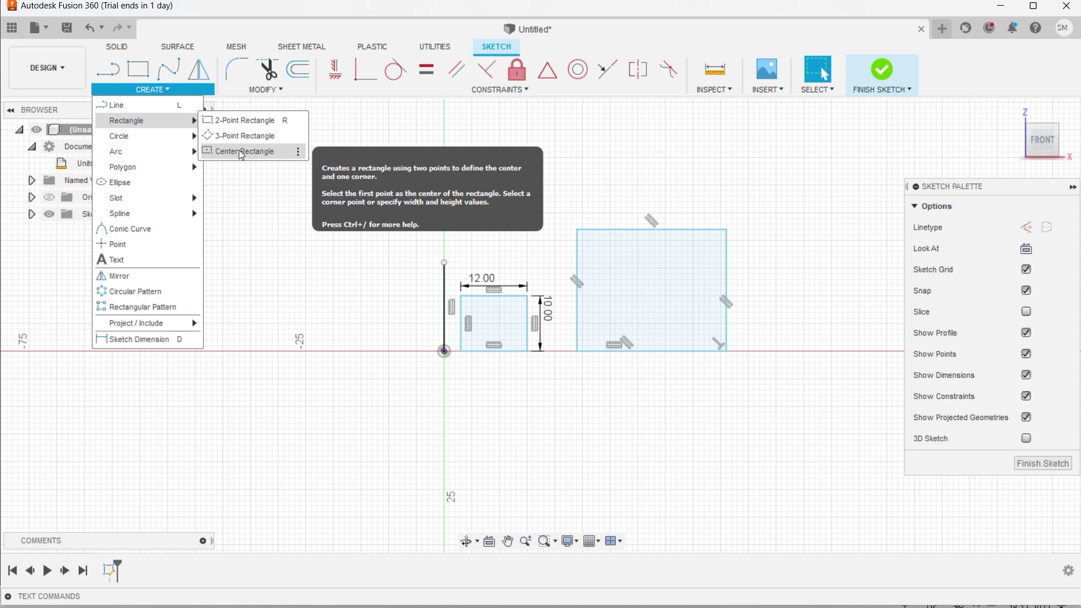
{"action": "left_click", "coordinate": [241, 153]}
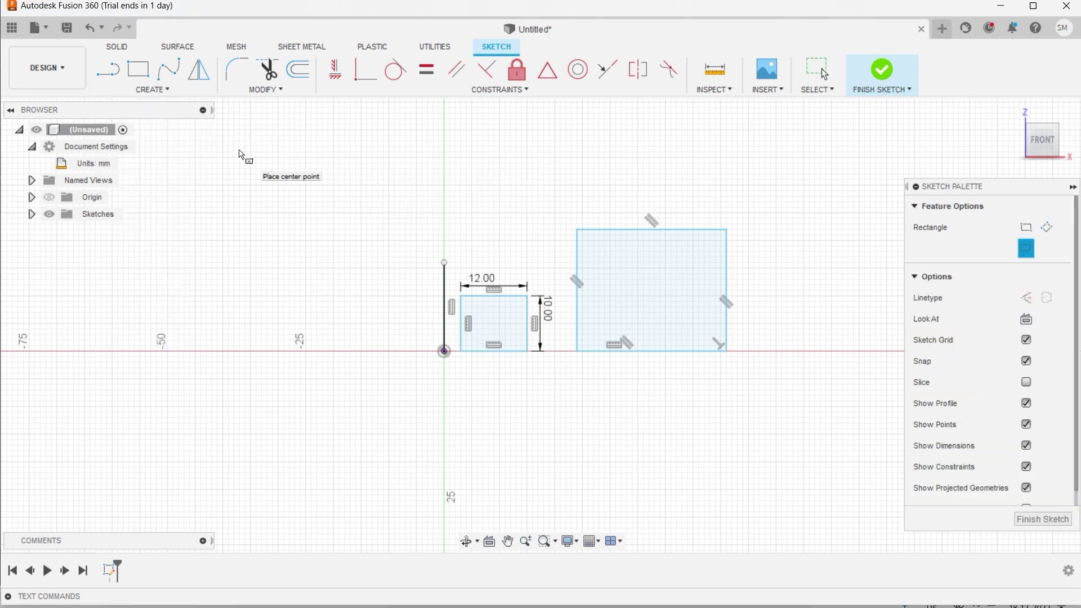
{"action": "left_click", "coordinate": [228, 351]}
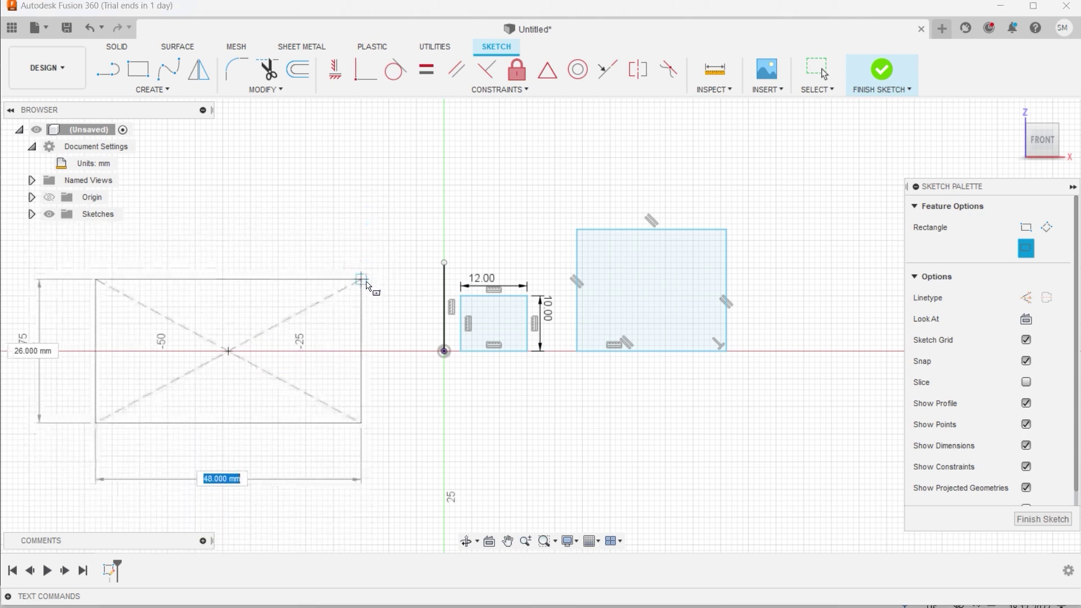
{"action": "left_click", "coordinate": [362, 280]}
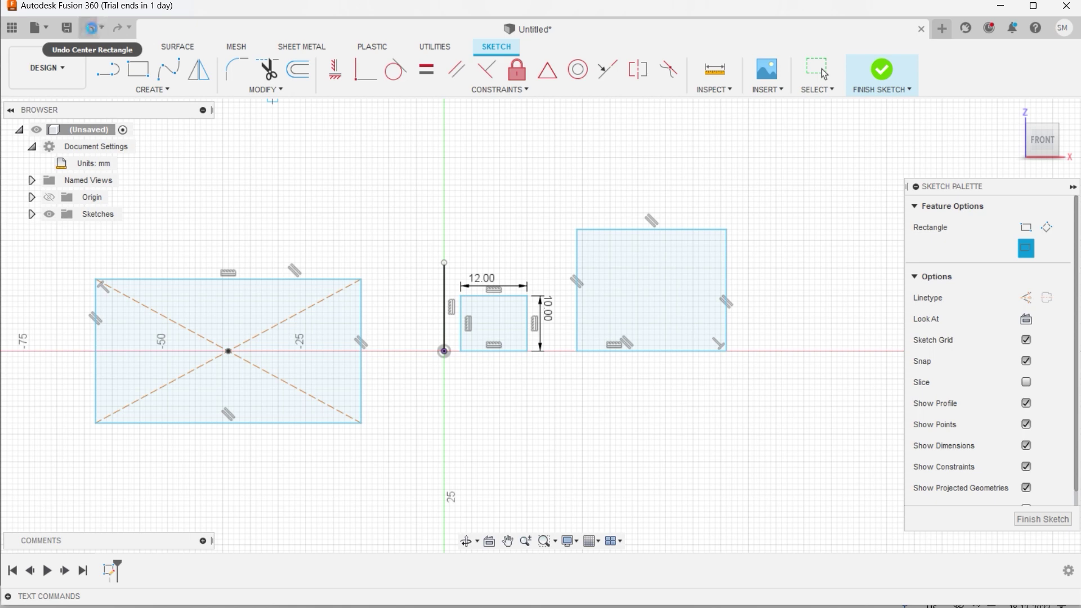
Undo all the rectangles, their dimensions and the vertical line until the sketch is empty
{"action": "left_click", "coordinate": [90, 27]}
{"action": "left_click", "coordinate": [90, 28]}
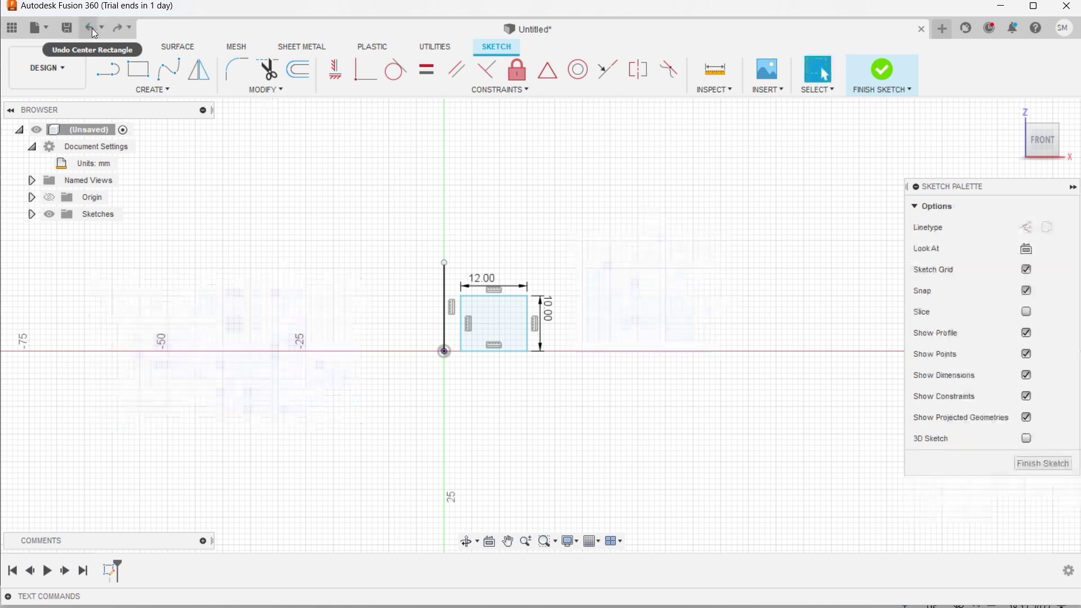
{"action": "left_click", "coordinate": [90, 27]}
Draw a center diameter circle of 50 mm centred on the sketch origin
{"action": "left_click", "coordinate": [155, 90]}
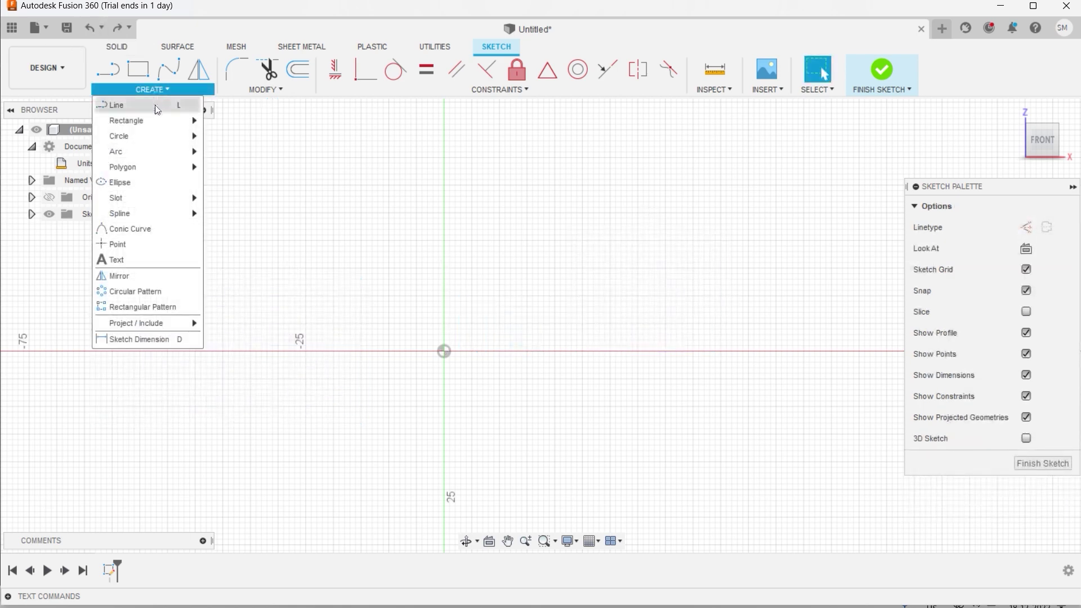
{"action": "mouse_move", "coordinate": [154, 137]}
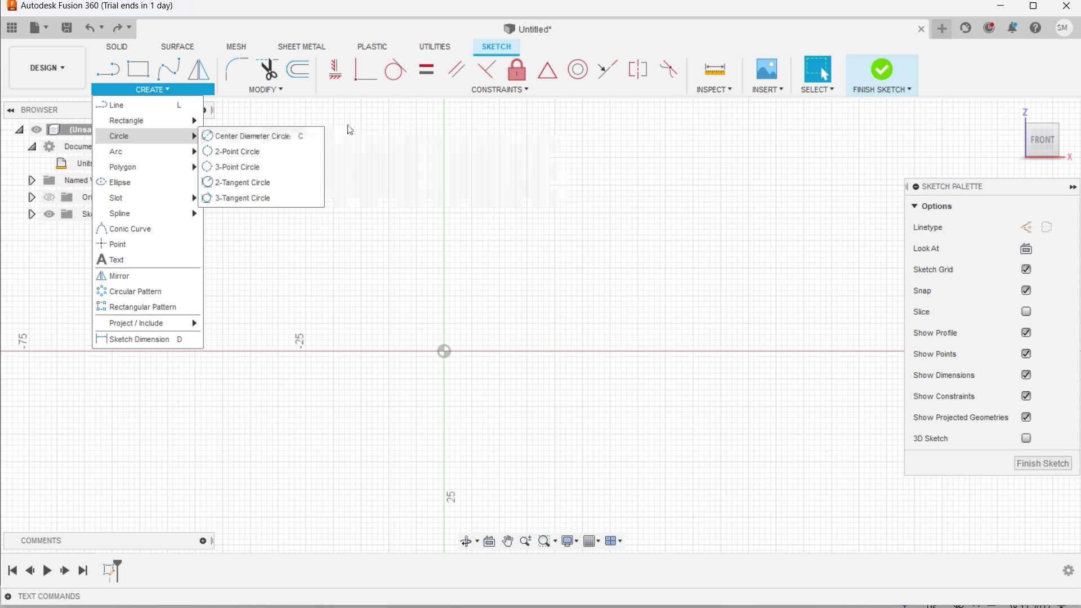
{"action": "left_click", "coordinate": [384, 127]}
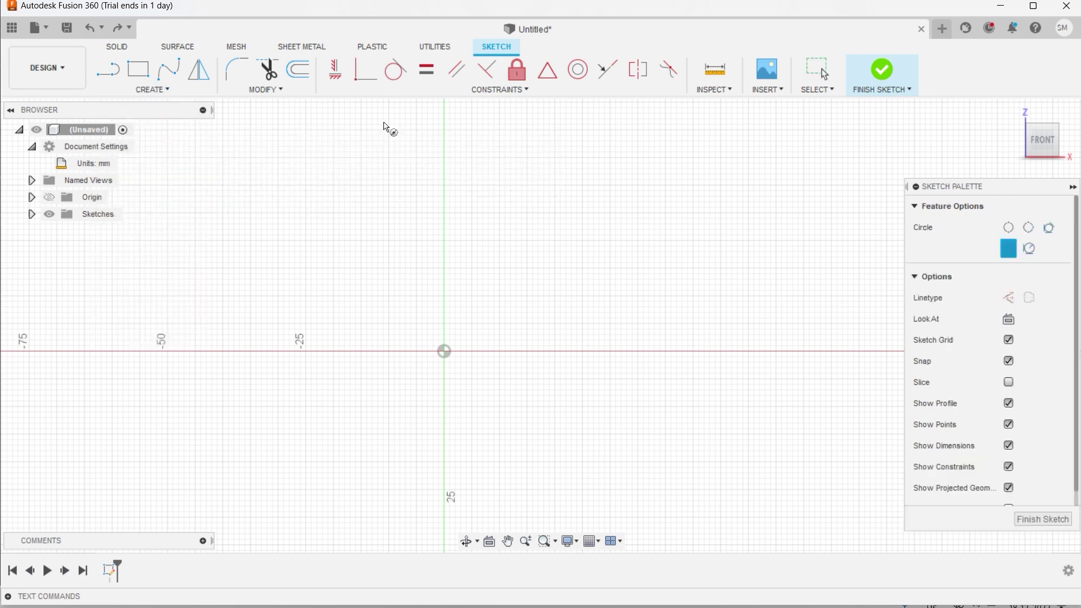
{"action": "left_click", "coordinate": [444, 352]}
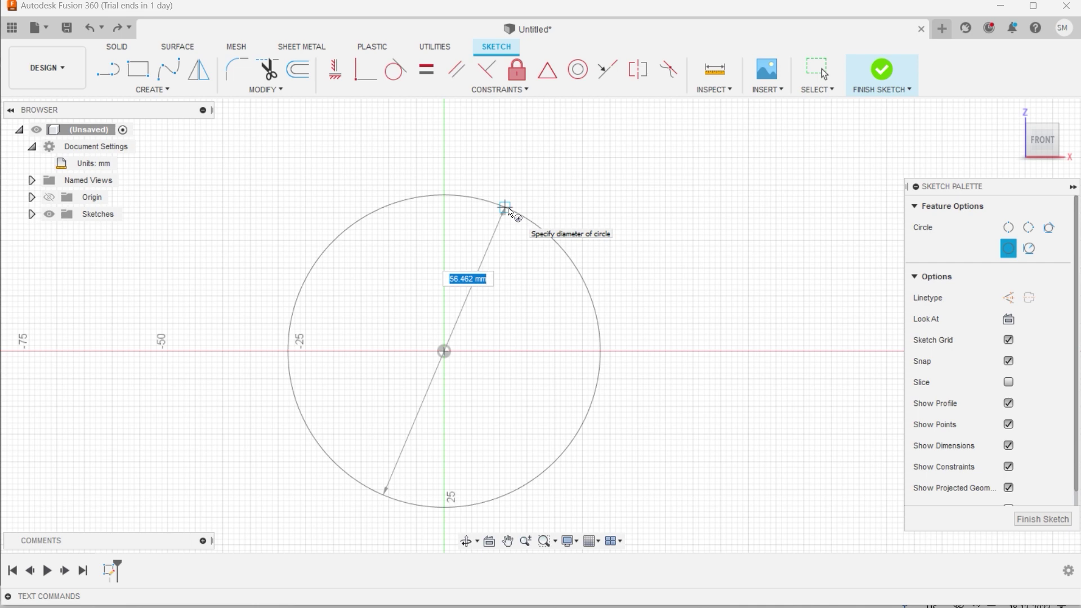
{"action": "type", "text": "50"}
{"action": "key", "text": "Tab"}
{"action": "key", "text": "Return"}
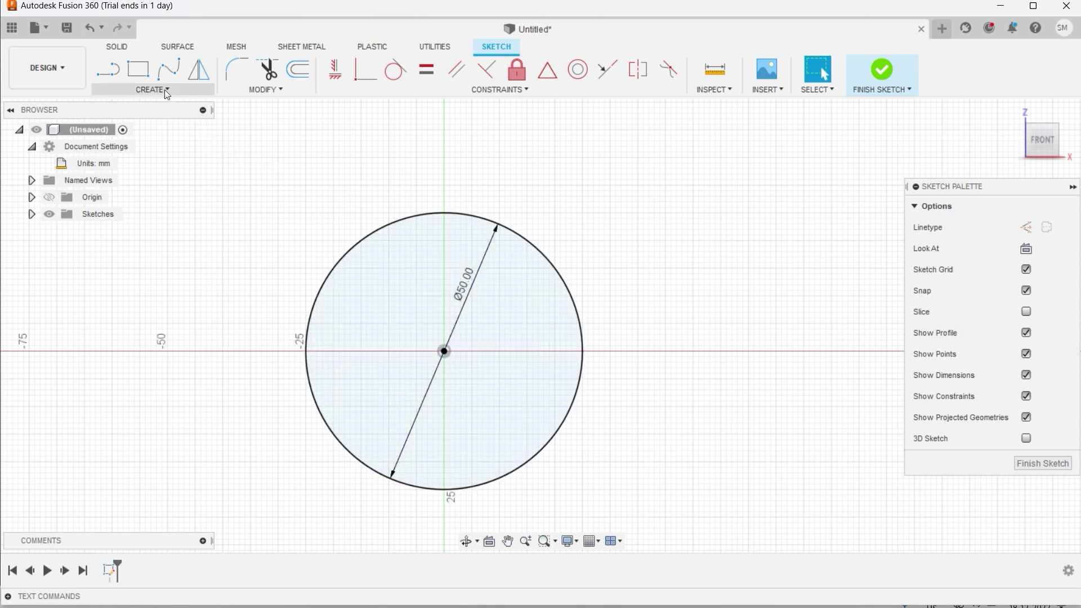
Draw a vertical line about 22 mm long right of the circle, ending just above the horizontal axis
{"action": "left_click", "coordinate": [166, 92]}
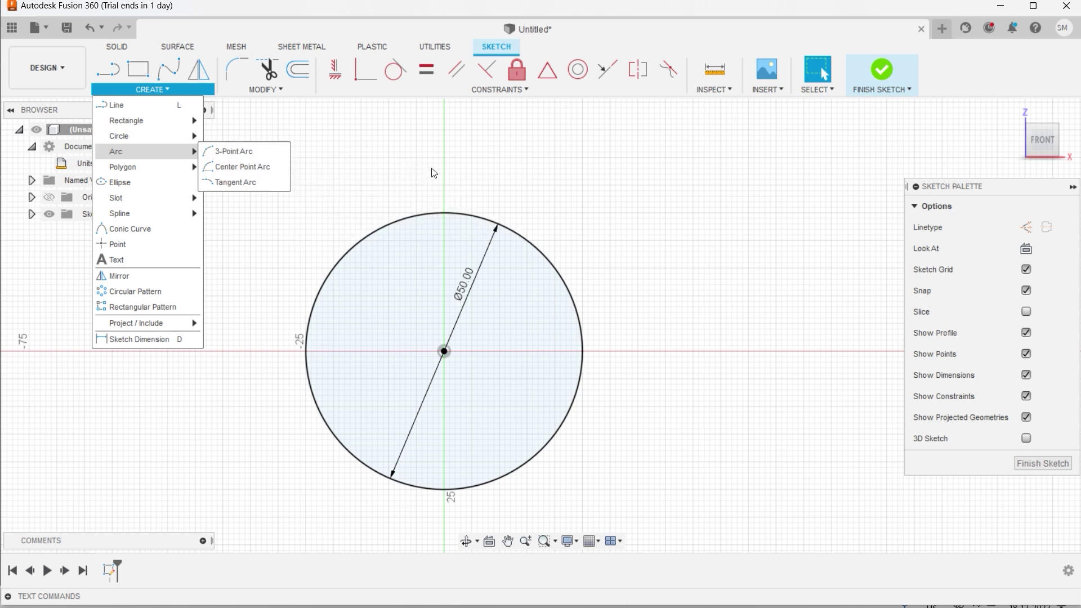
{"action": "key", "text": "l"}
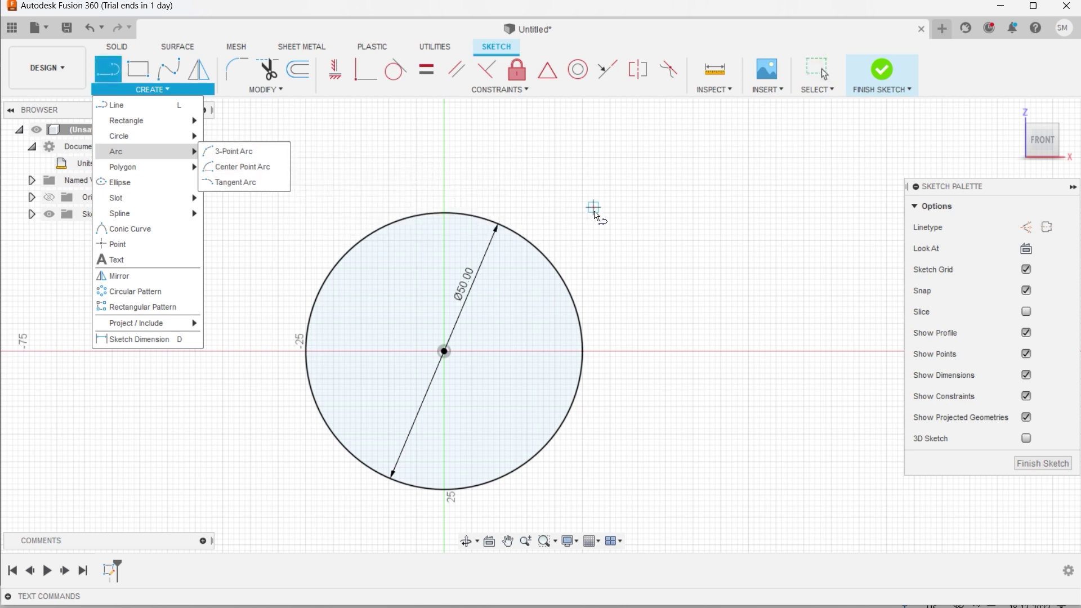
{"action": "left_click", "coordinate": [643, 225]}
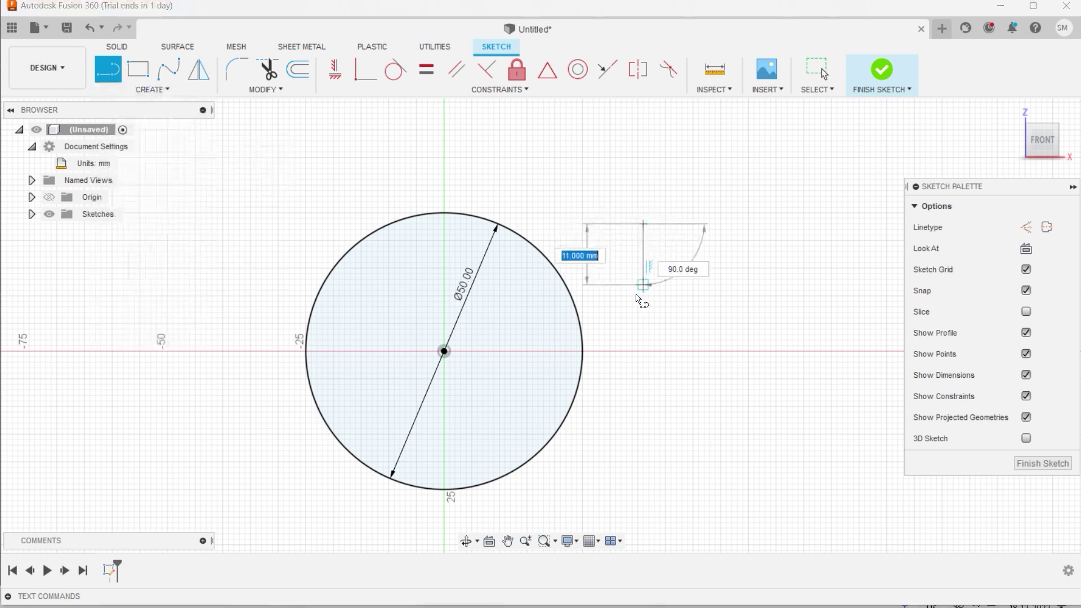
{"action": "left_click", "coordinate": [643, 345]}
{"action": "key", "text": "Escape"}
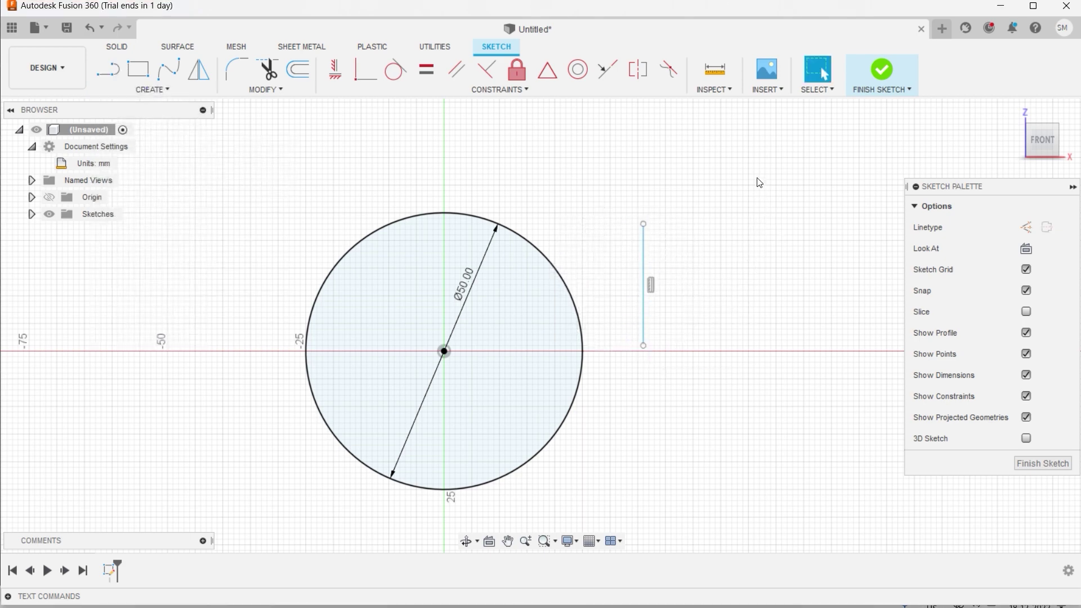
Draw a second, longer vertical line about 32 mm long farther right, ending level with the first line's lower end
{"action": "key", "text": "l"}
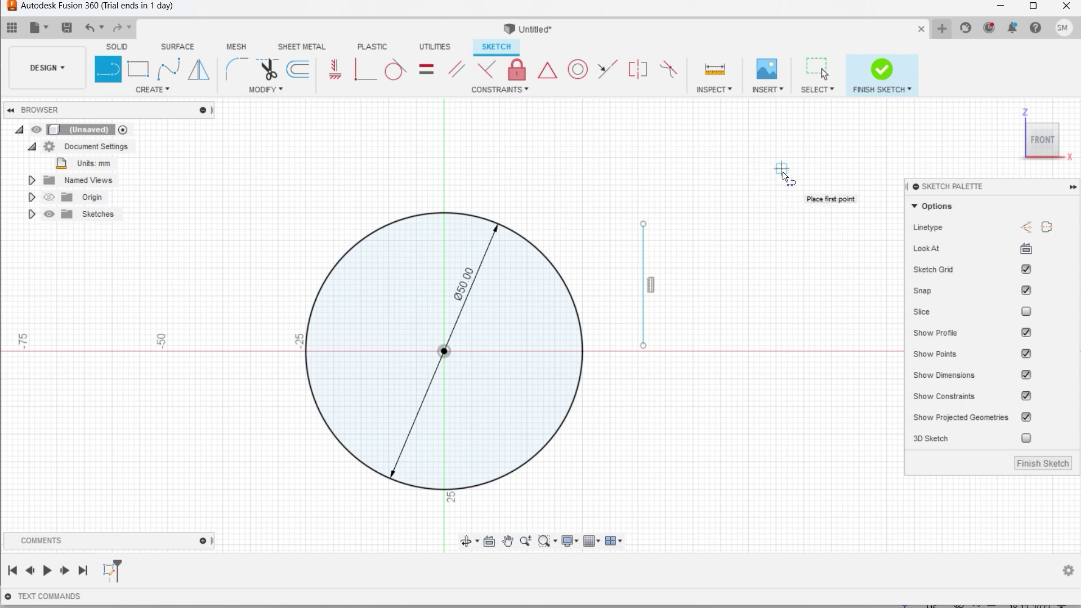
{"action": "left_click", "coordinate": [782, 169]}
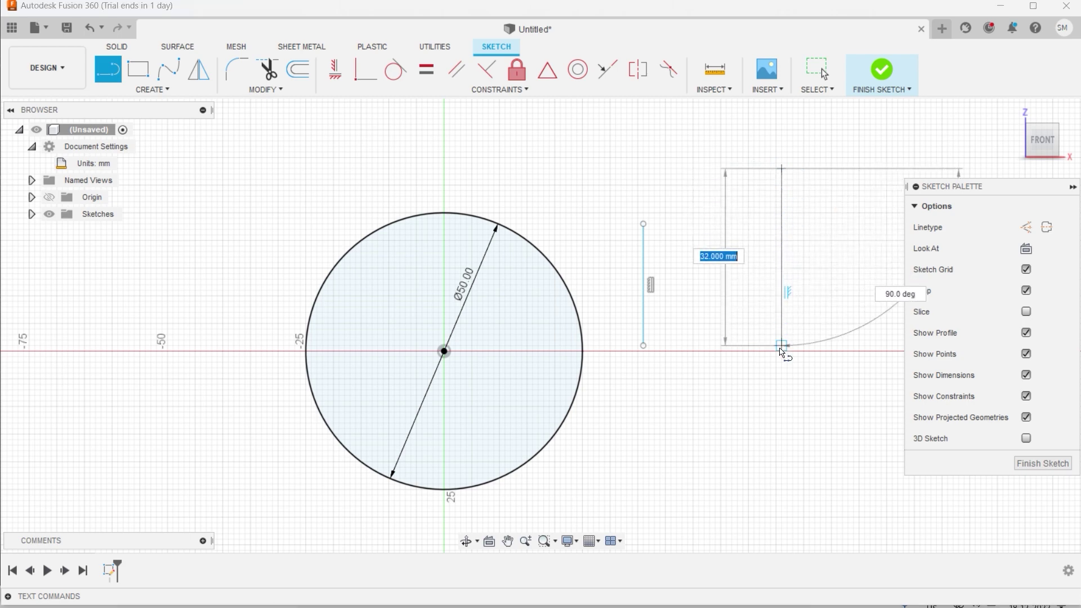
{"action": "left_click", "coordinate": [782, 346]}
{"action": "key", "text": "Tab"}
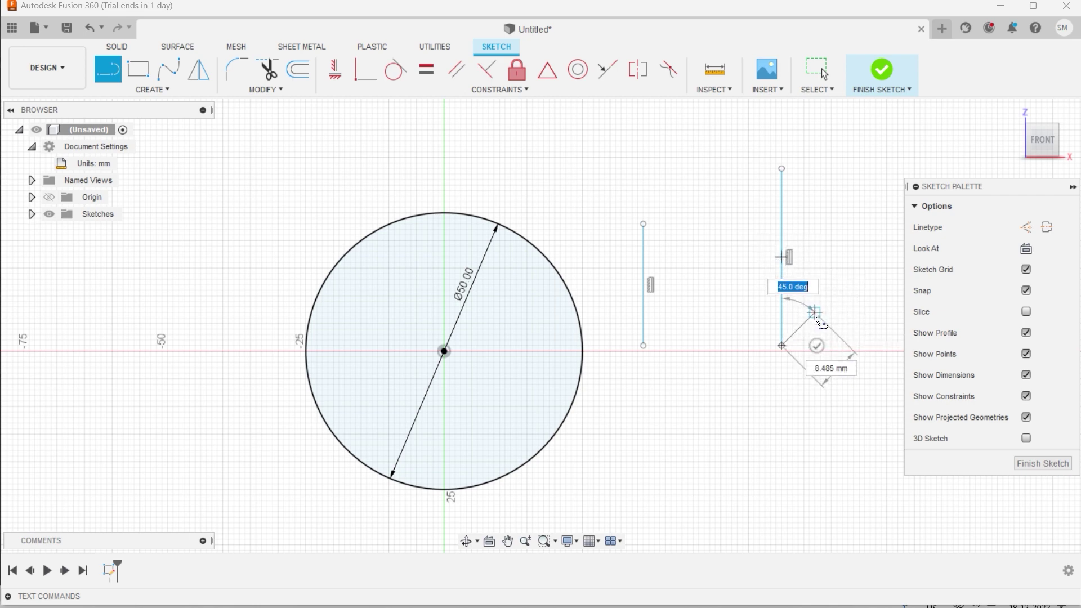
{"action": "key", "text": "Escape"}
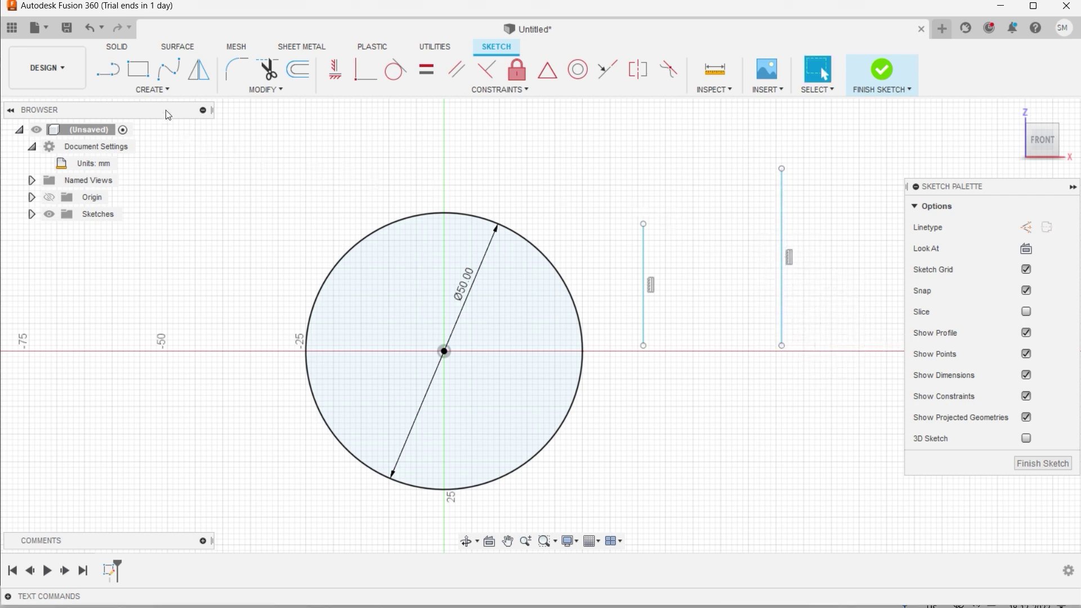
Connect the upper ends of the two vertical lines with a 3-point arc of about 14.5 mm radius, tangent to the shorter line
{"action": "left_click", "coordinate": [164, 90]}
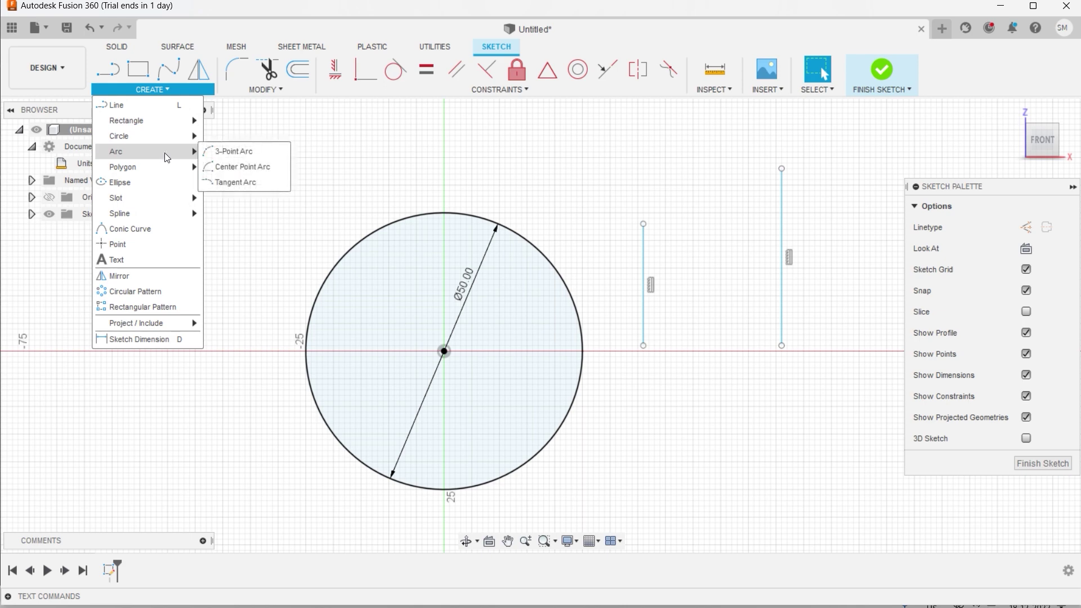
{"action": "left_click", "coordinate": [253, 151]}
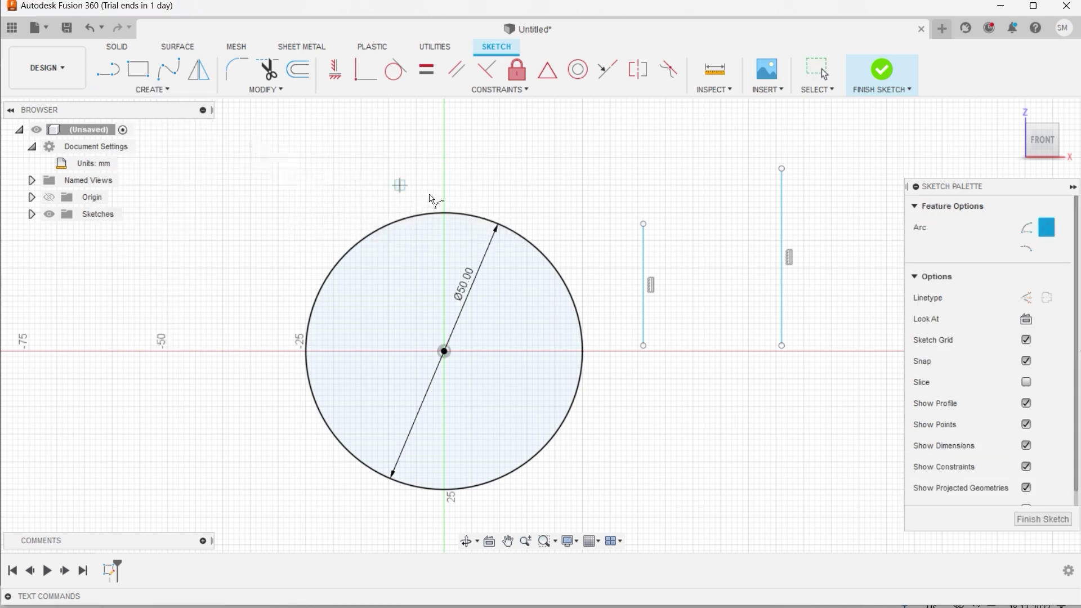
{"action": "left_click", "coordinate": [645, 226]}
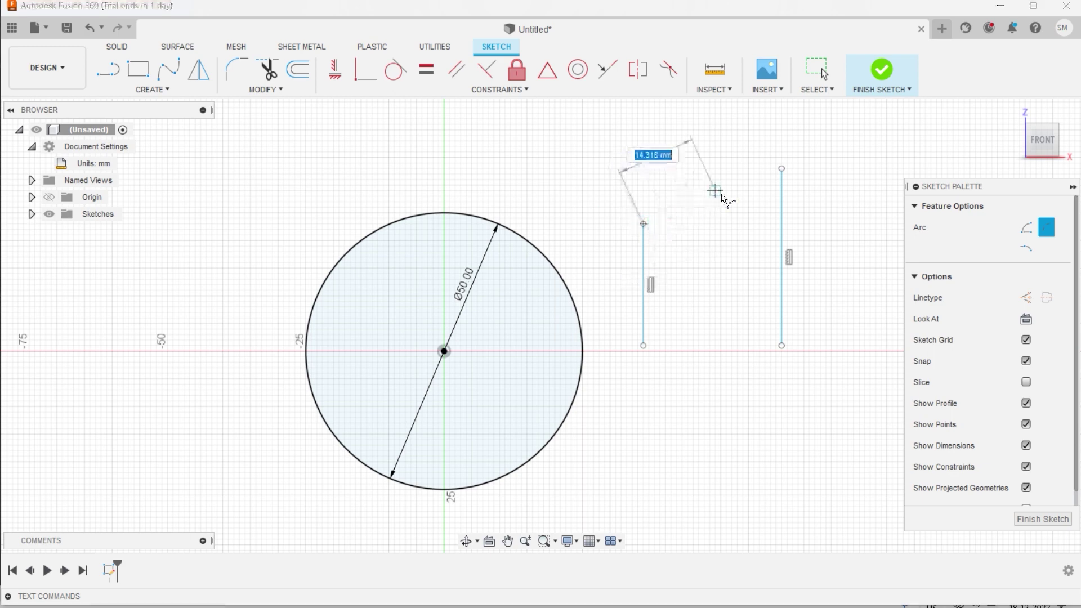
{"action": "left_click", "coordinate": [783, 170]}
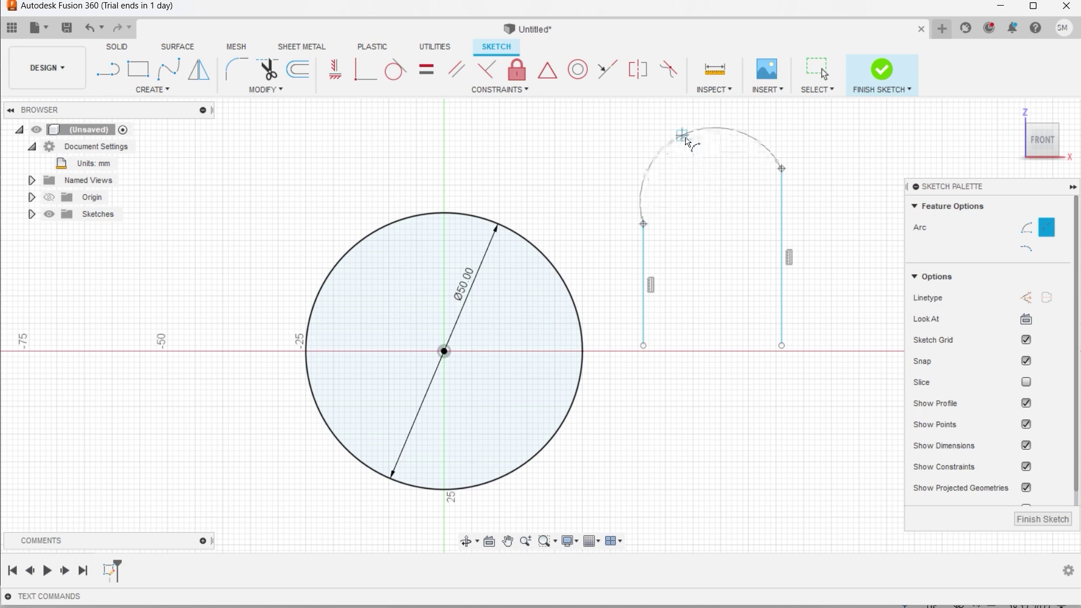
{"action": "left_click", "coordinate": [695, 149]}
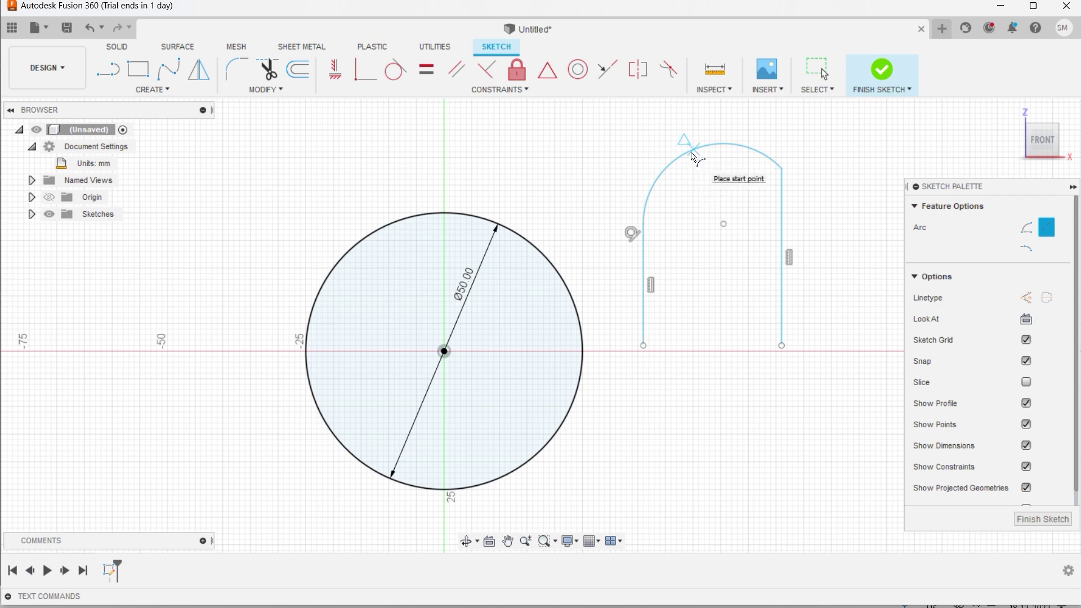
Dimension the arc's radius at 14 mm
{"action": "key", "text": "d"}
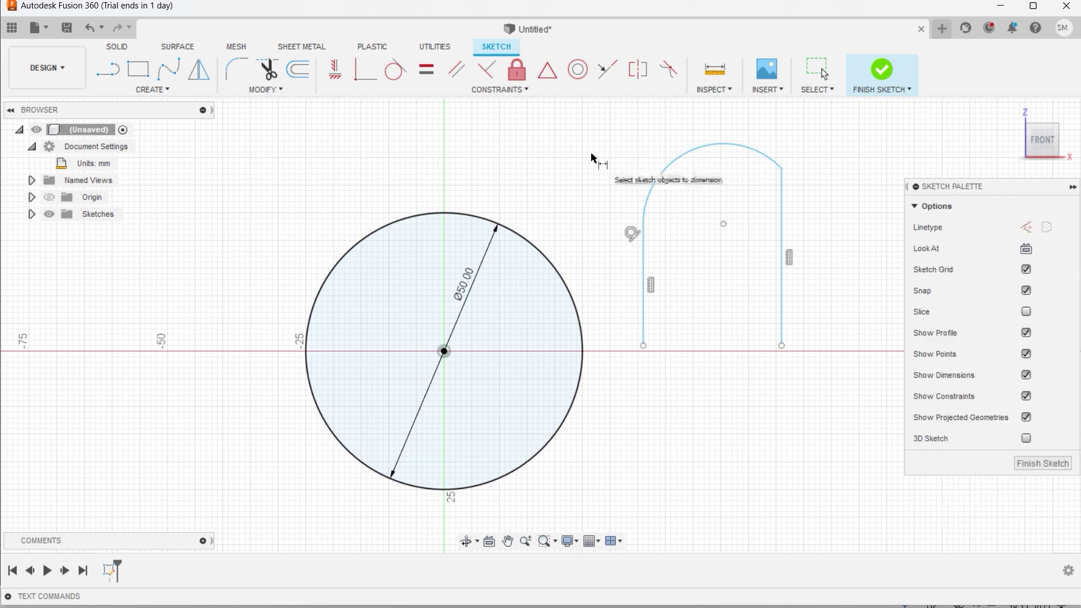
{"action": "left_click", "coordinate": [681, 159]}
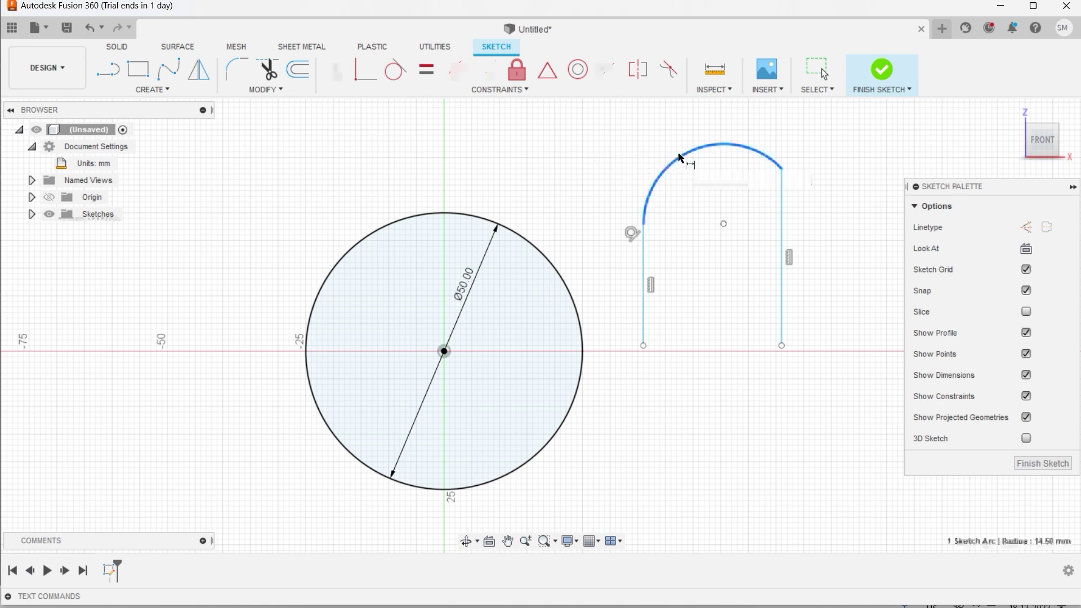
{"action": "left_click", "coordinate": [698, 186]}
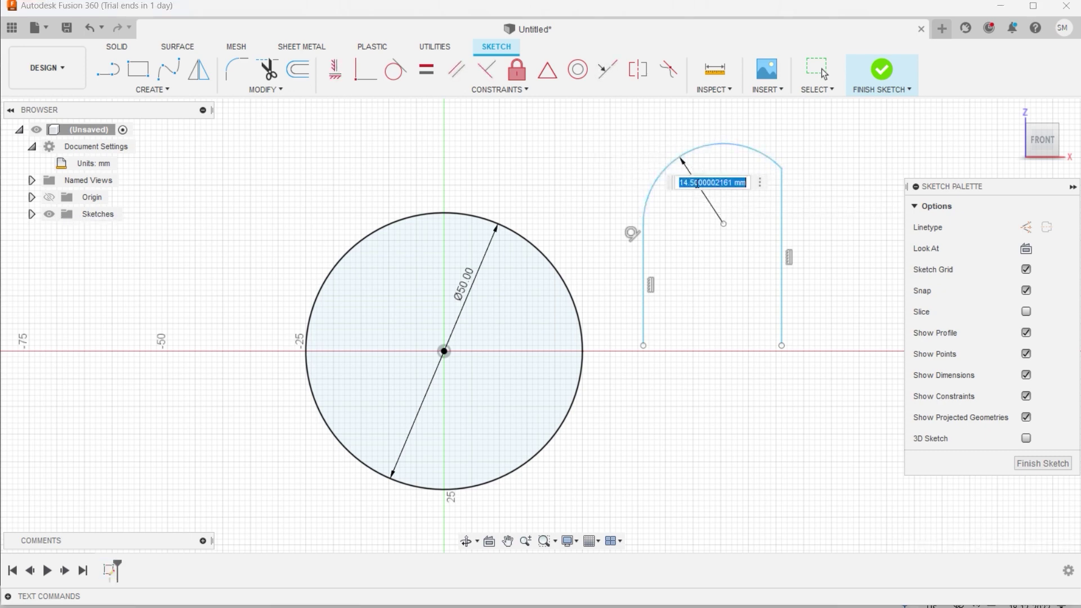
{"action": "type", "text": "14"}
{"action": "key", "text": "Return"}
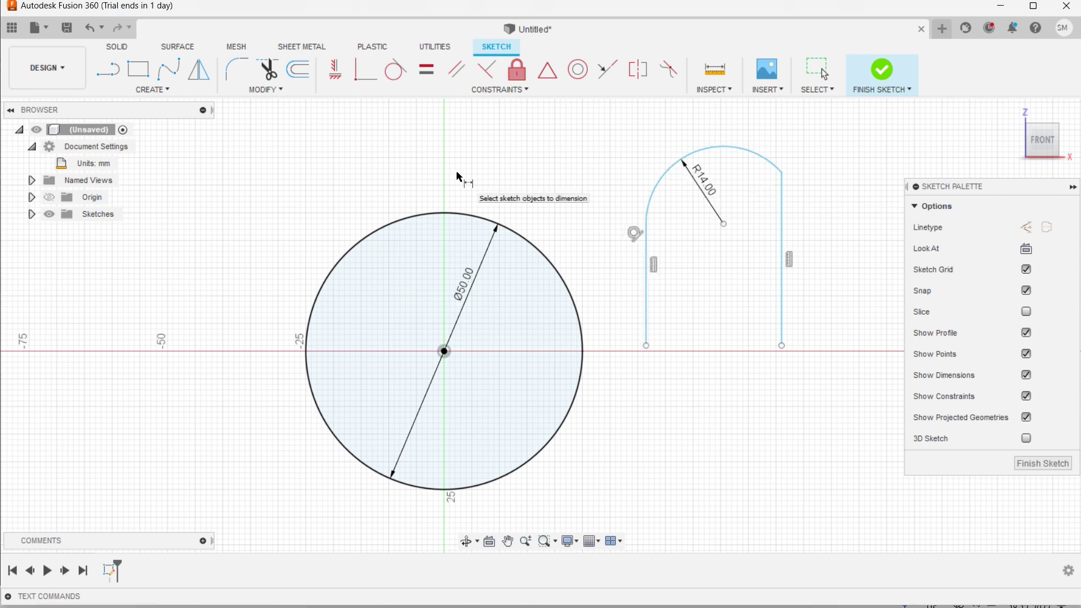
Draw a quarter-circle centre-point arc centred on the longer vertical line, from a point level with its centre on the outer side up to directly above it
{"action": "left_click", "coordinate": [168, 90]}
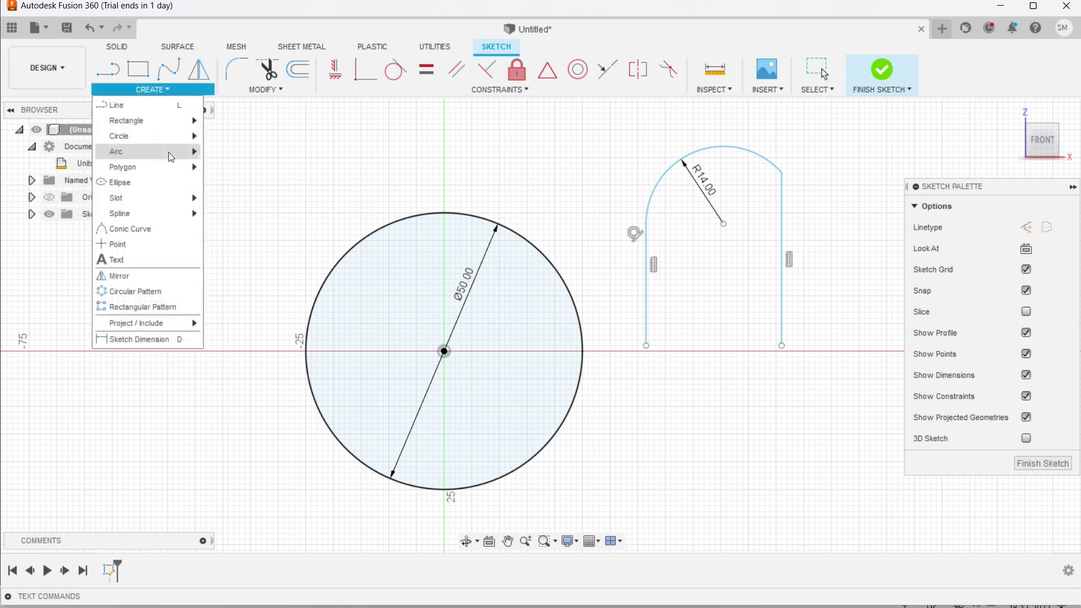
{"action": "left_click", "coordinate": [226, 164]}
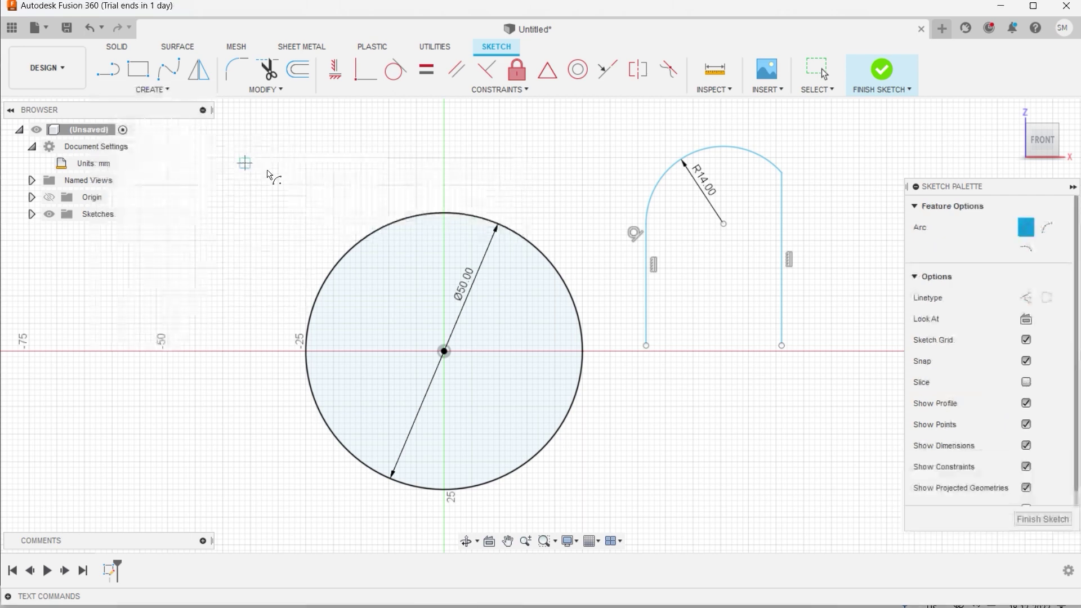
{"action": "left_click", "coordinate": [792, 220]}
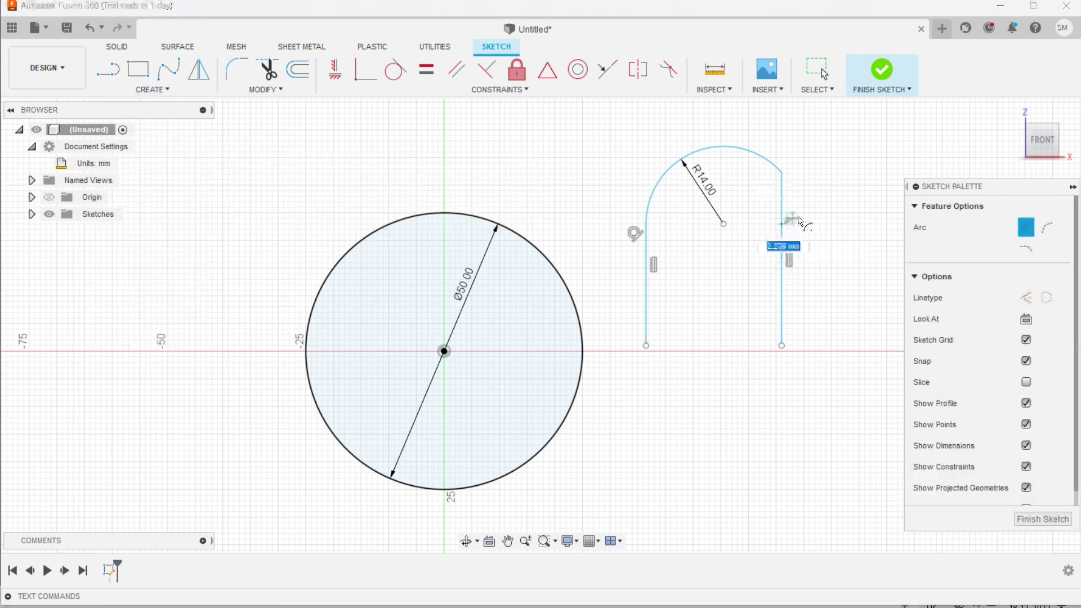
{"action": "left_click", "coordinate": [887, 224]}
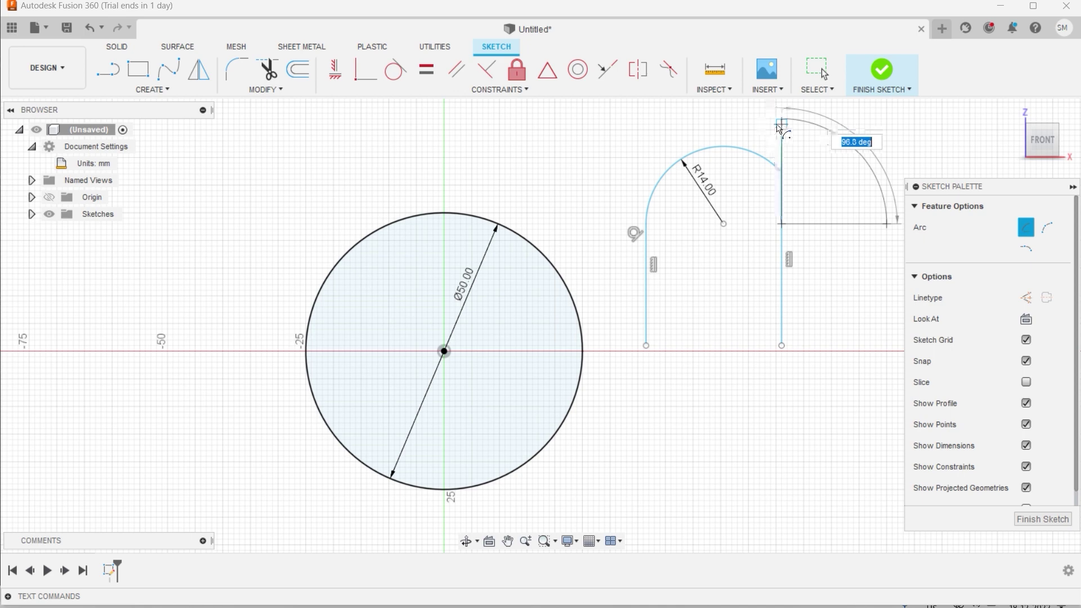
{"action": "left_click", "coordinate": [780, 123]}
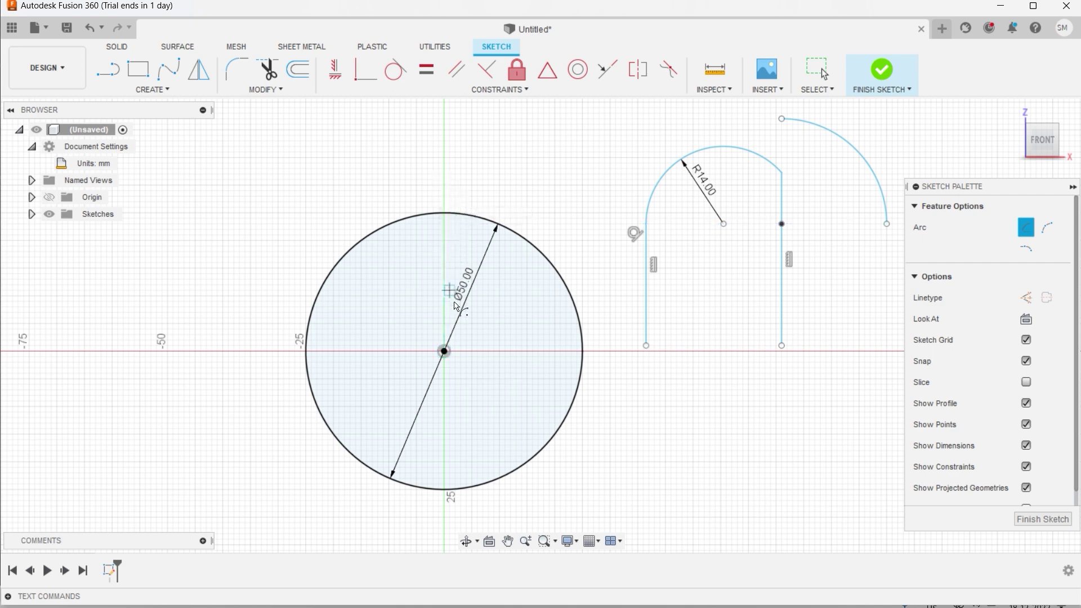
Draw a centre-point arc of 30 mm radius centred on the origin, sweeping a half turn over the top of the circle
{"action": "left_click", "coordinate": [448, 353]}
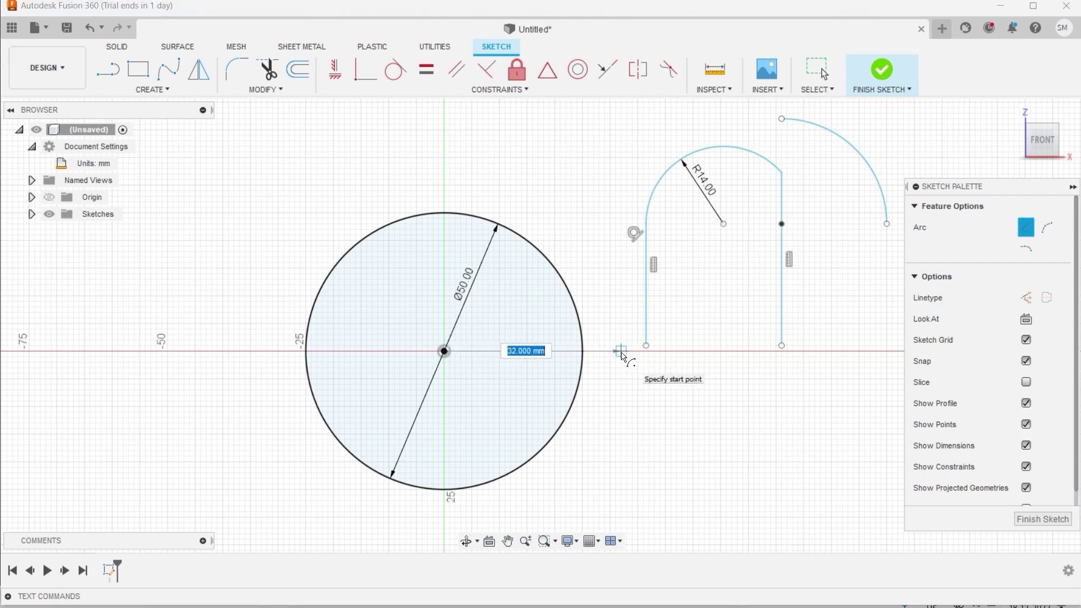
{"action": "type", "text": "33"}
{"action": "key", "text": "Return"}
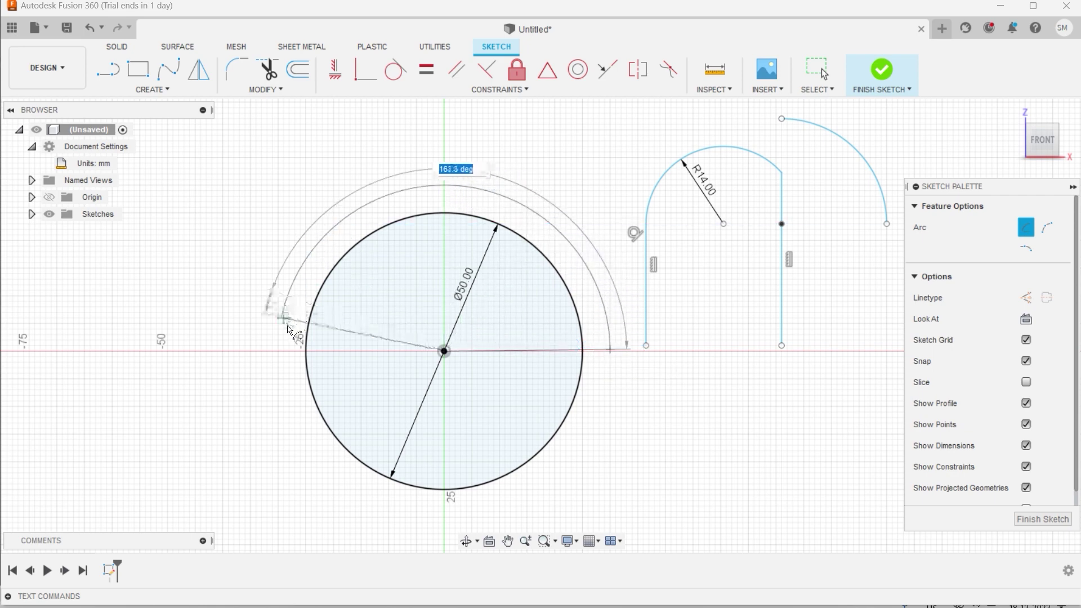
{"action": "left_click", "coordinate": [278, 351]}
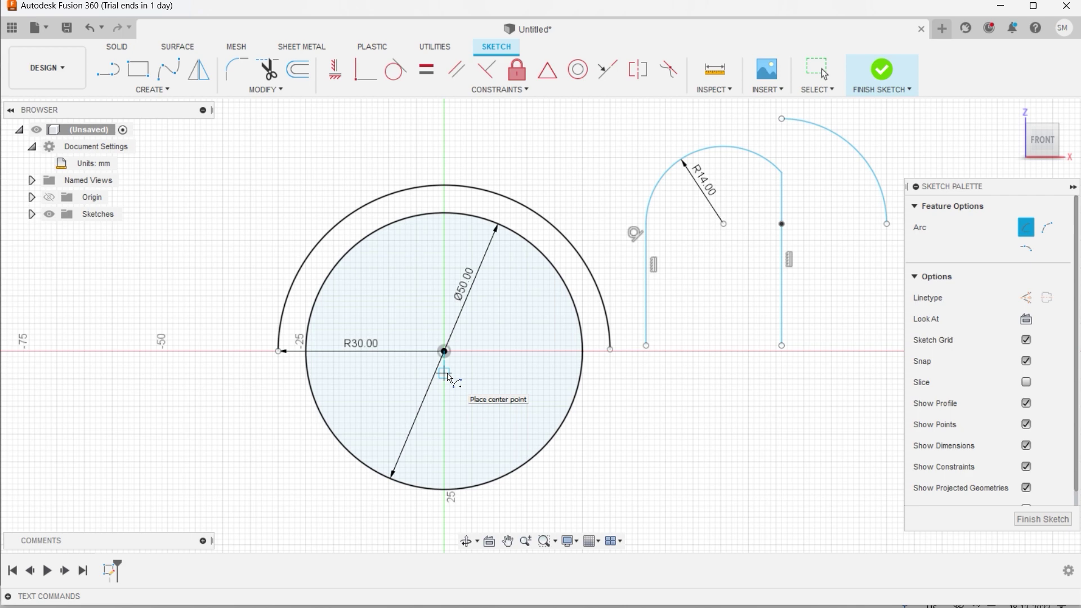
{"action": "key", "text": "Escape"}
Select all the sketch geometry, including the circle, arcs, vertical lines and dimensions, and delete it
{"action": "mouse_move", "coordinate": [888, 117]}
{"action": "left_mouse_down"}
{"action": "mouse_move", "coordinate": [724, 275]}
{"action": "mouse_move", "coordinate": [362, 423]}
{"action": "mouse_move", "coordinate": [274, 477]}
{"action": "left_mouse_up"}
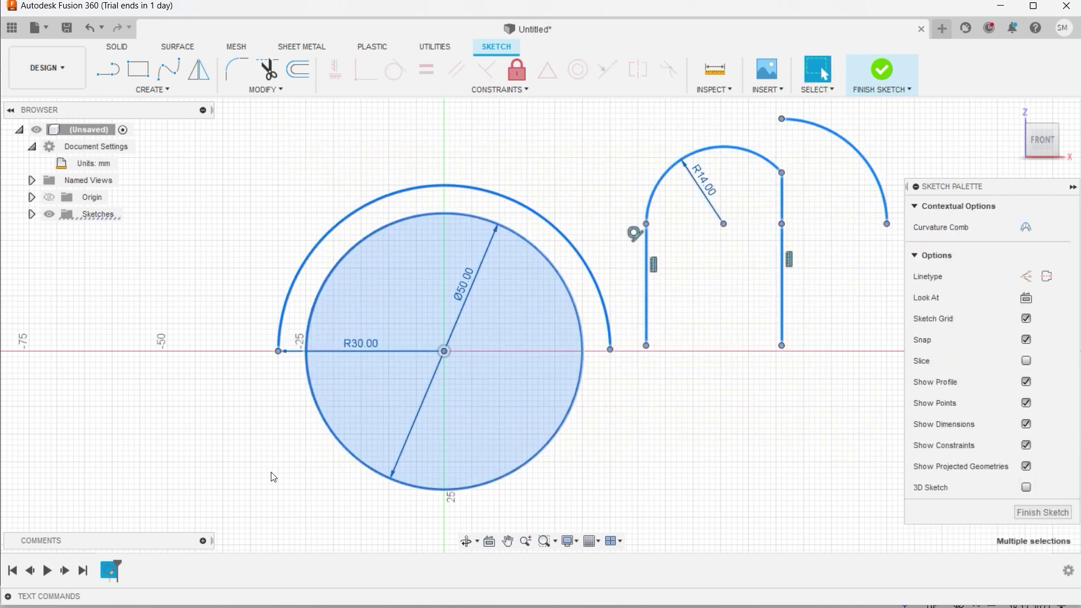
{"action": "key", "text": "Delete"}
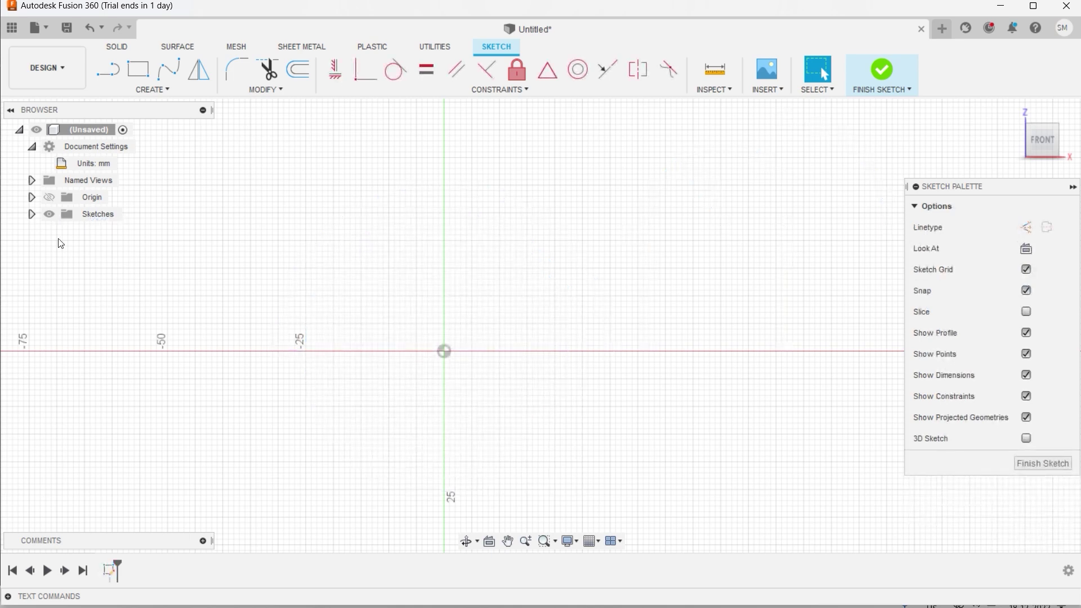
Draw a six-sided circumscribed polygon centred on the origin with a radius of about 25 mm and flat horizontal top, and undo it
{"action": "left_click", "coordinate": [164, 90]}
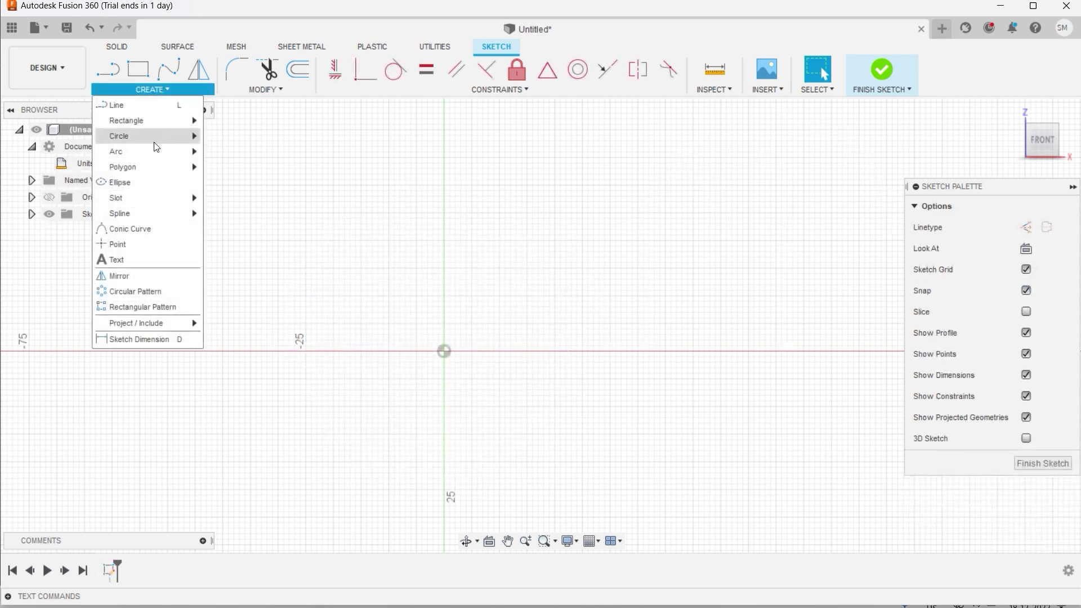
{"action": "mouse_move", "coordinate": [154, 173]}
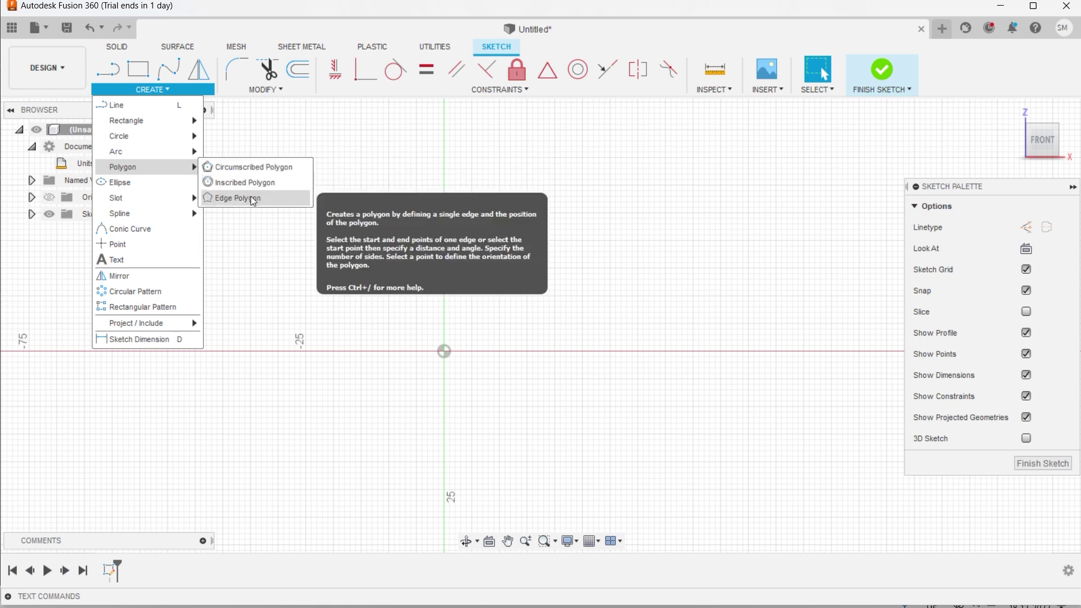
{"action": "left_click", "coordinate": [268, 167]}
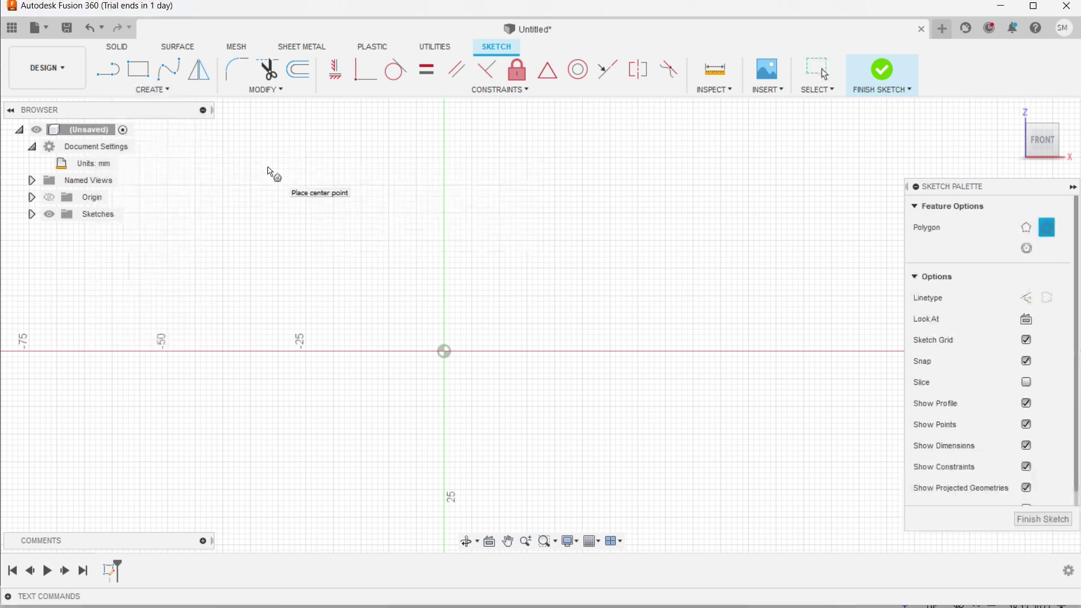
{"action": "left_click", "coordinate": [444, 352]}
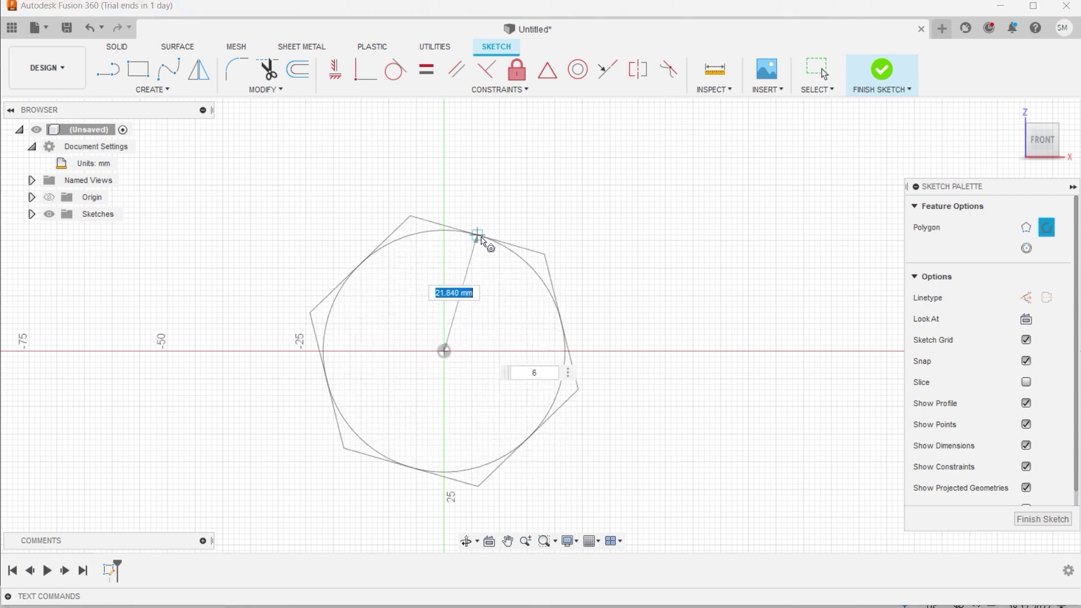
{"action": "left_click", "coordinate": [449, 221]}
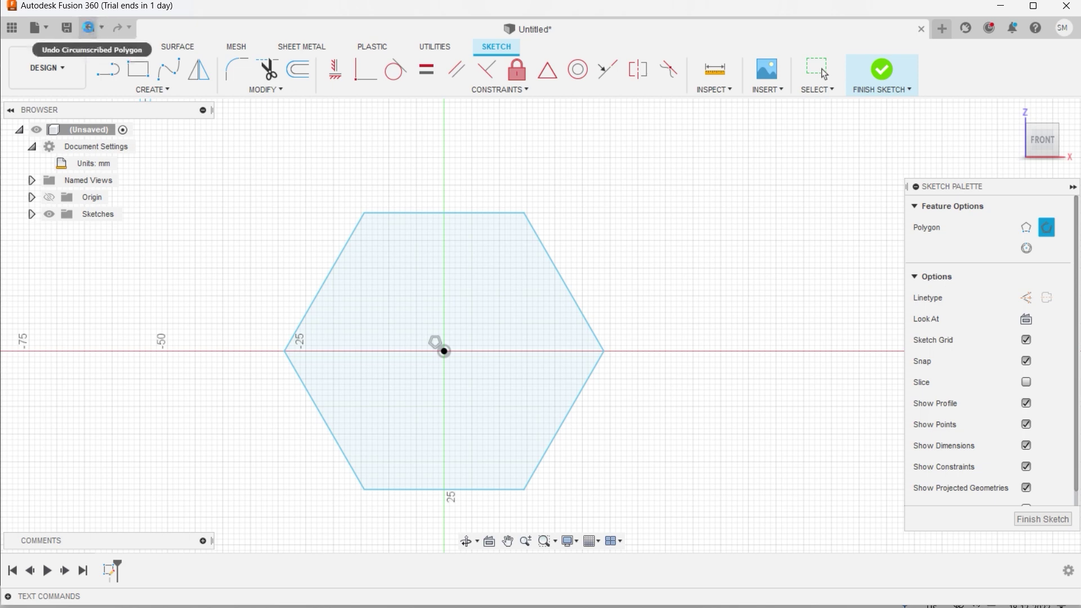
{"action": "left_click", "coordinate": [89, 27]}
Draw a center-to-center slot about 30 mm wide, starting at the origin and running along the positive horizontal axis
{"action": "left_click", "coordinate": [167, 93]}
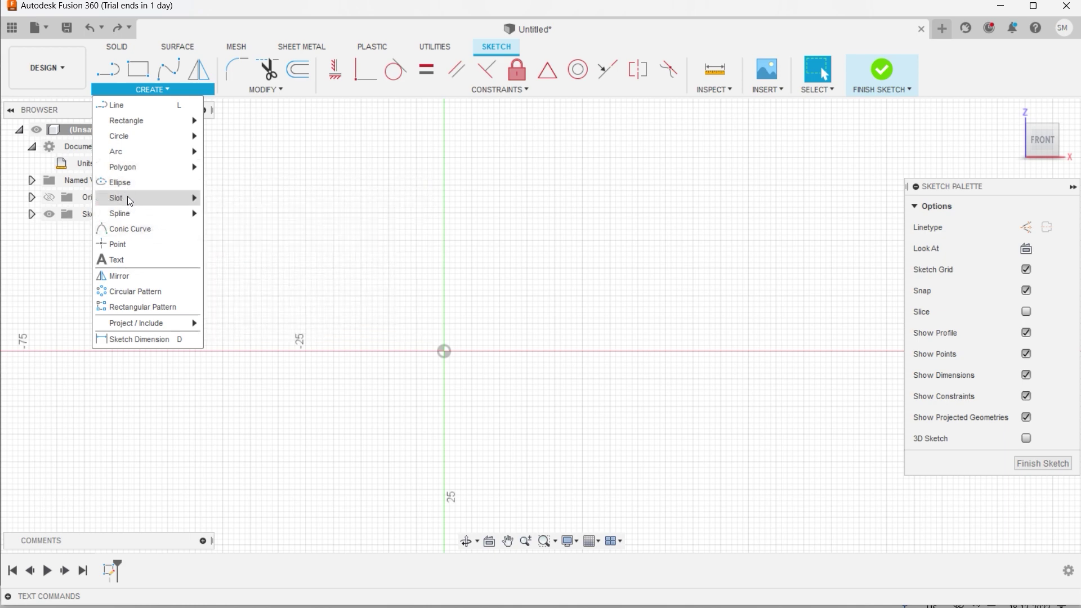
{"action": "mouse_move", "coordinate": [128, 201]}
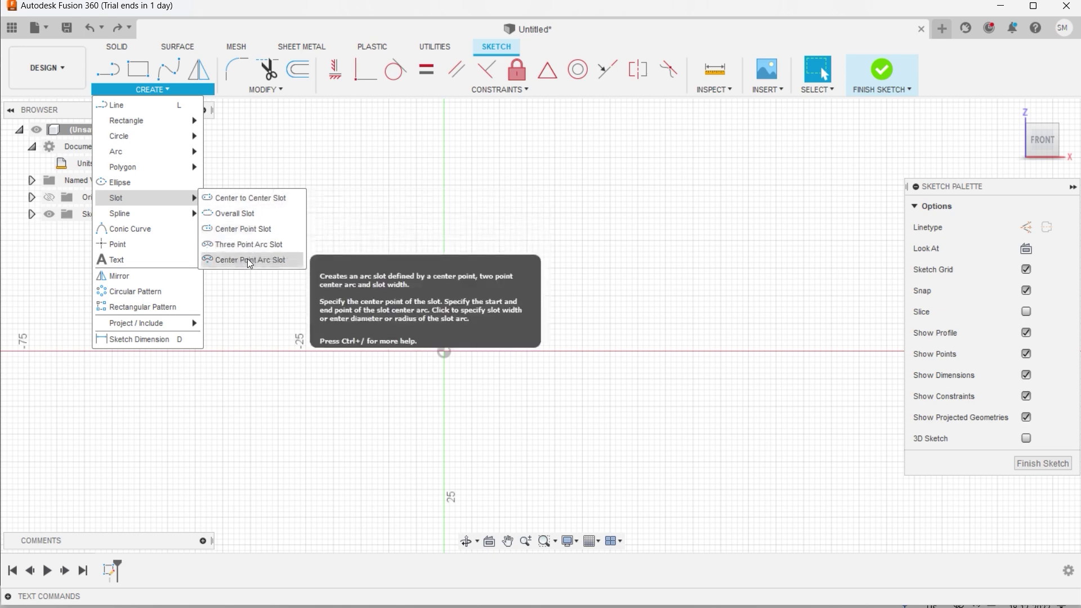
{"action": "left_click", "coordinate": [247, 202]}
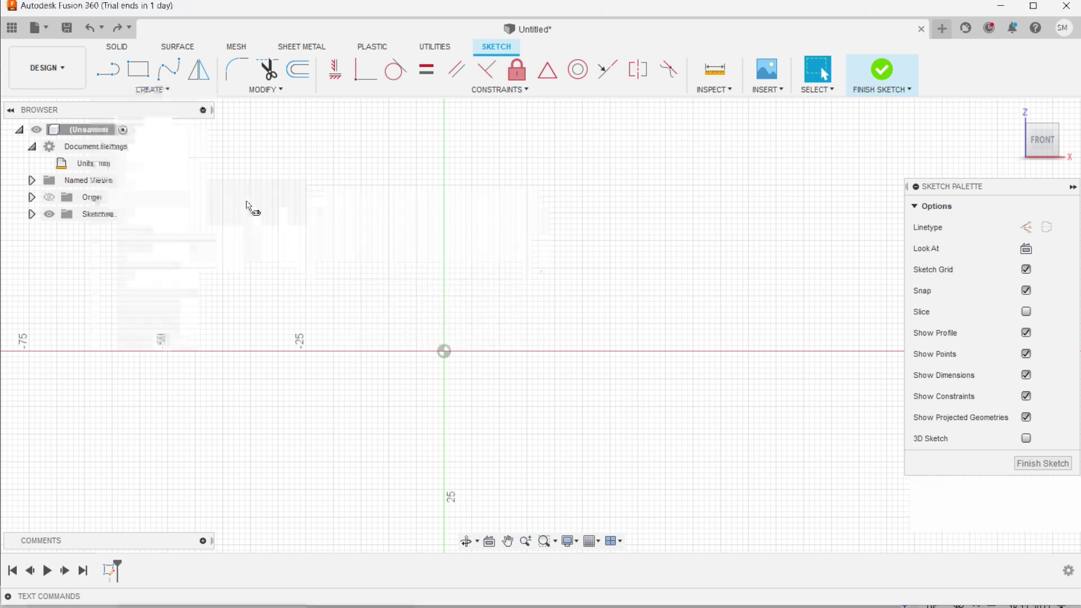
{"action": "left_click", "coordinate": [445, 351]}
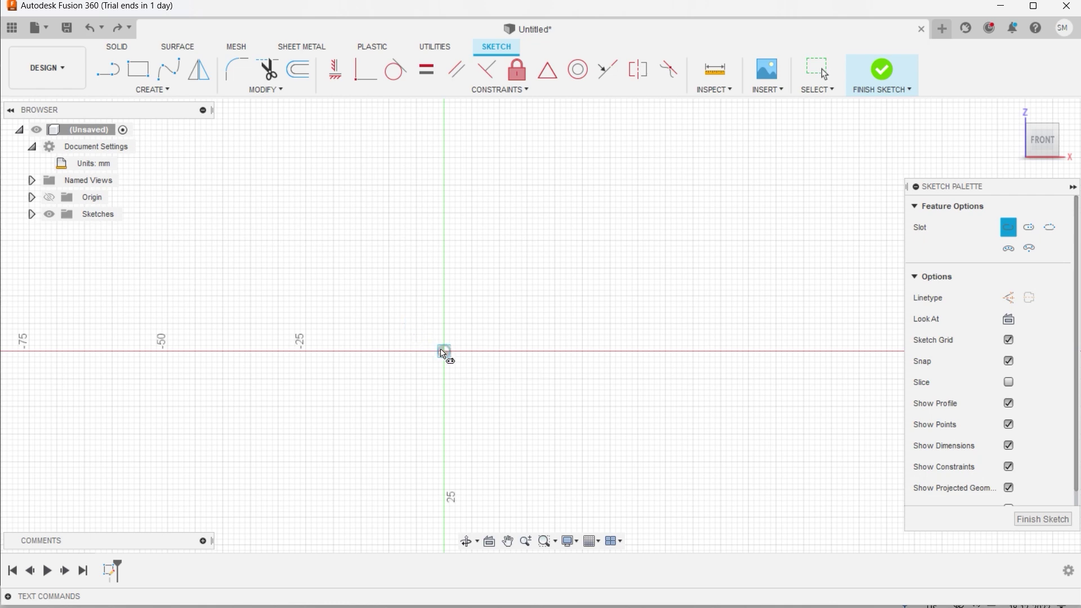
{"action": "left_click", "coordinate": [640, 355]}
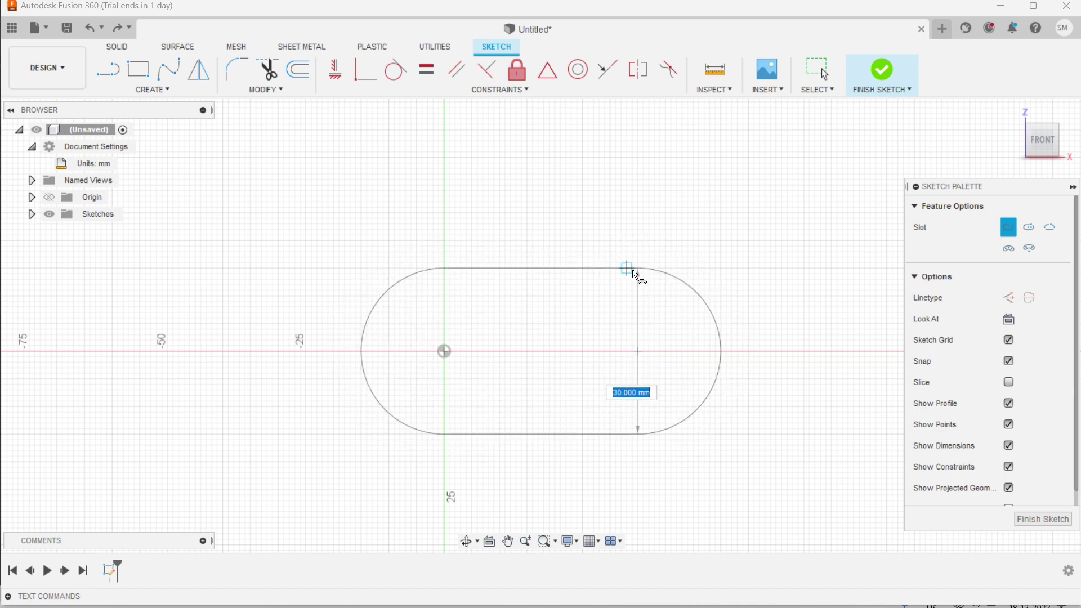
{"action": "left_click", "coordinate": [633, 271]}
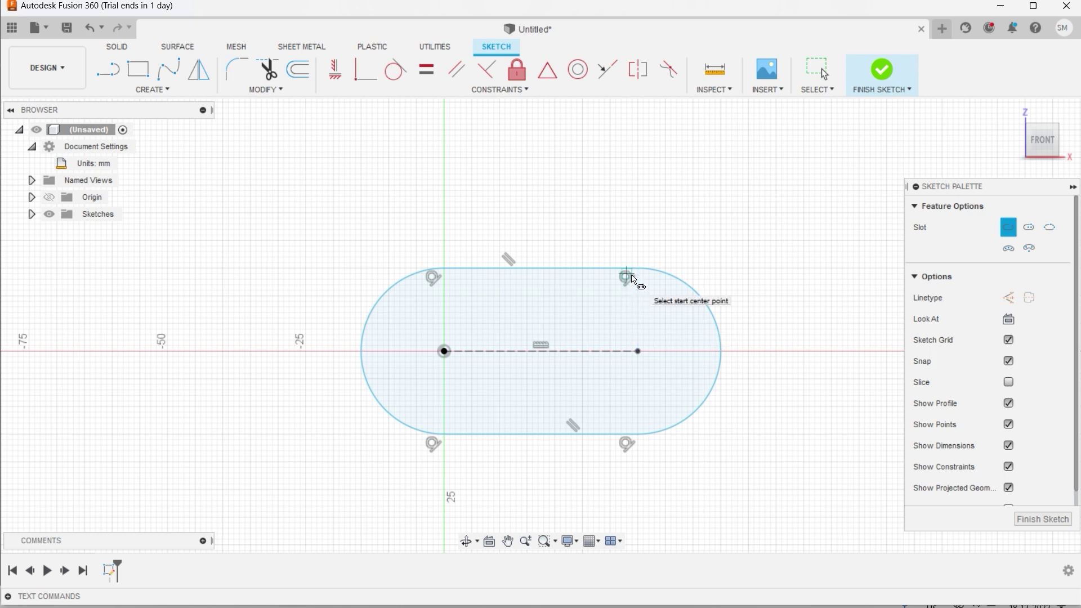
Draw a horizontal center point slot above the first one, with 25 mm from its midpoint to the arc centre and about 16 mm wide
{"action": "left_click", "coordinate": [171, 92]}
{"action": "mouse_move", "coordinate": [169, 197]}
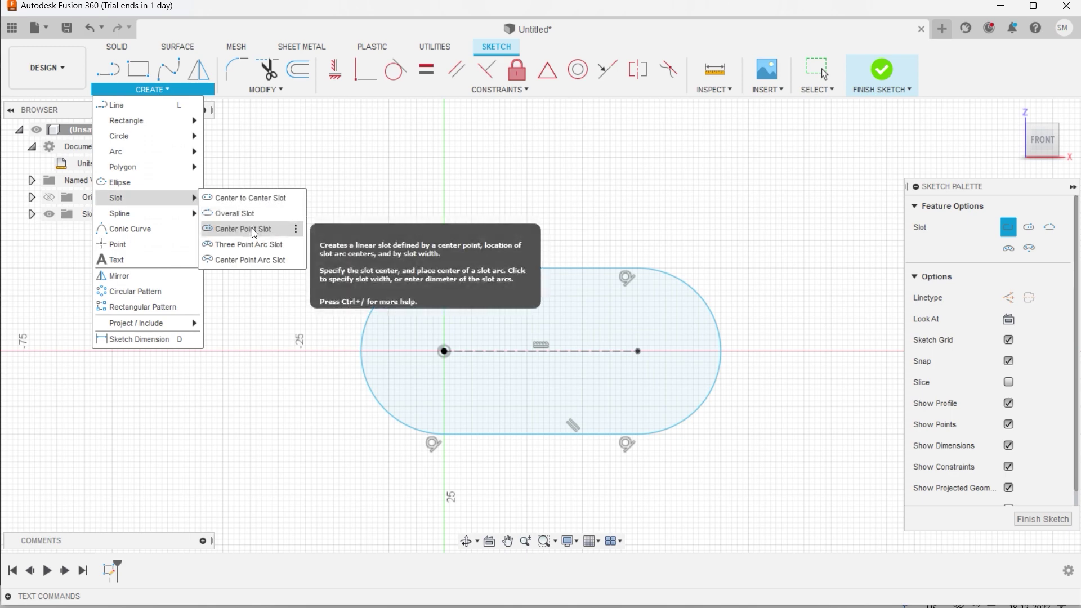
{"action": "left_click", "coordinate": [253, 229]}
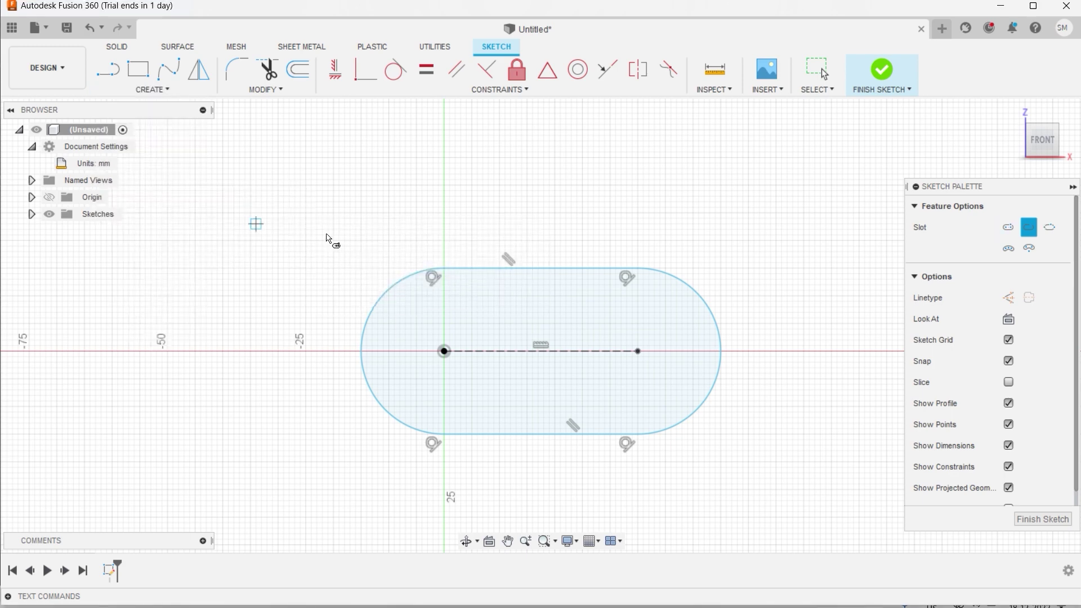
{"action": "left_click", "coordinate": [576, 185]}
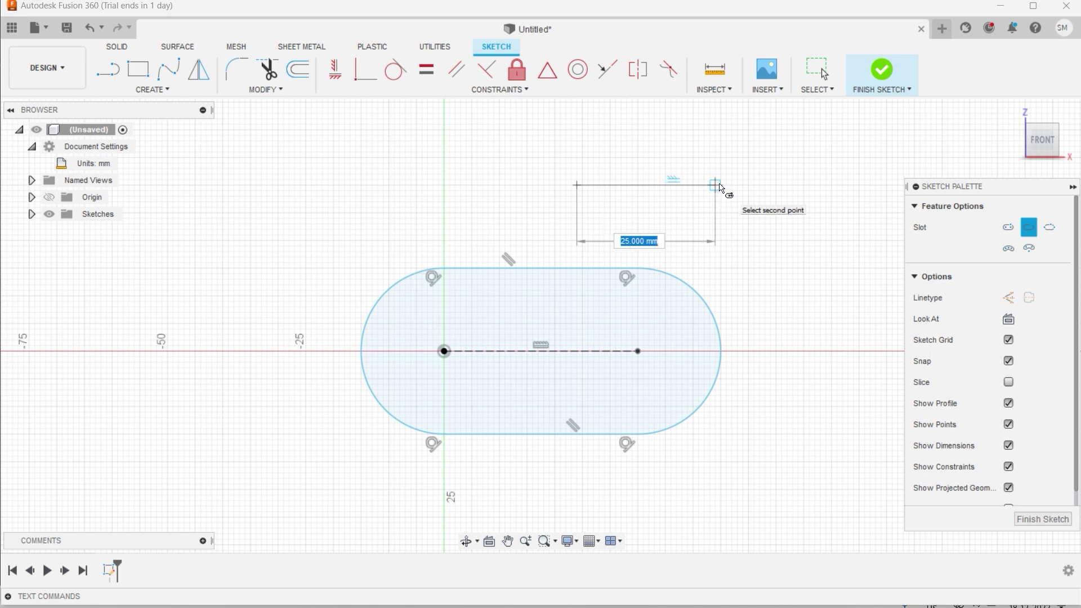
{"action": "left_click", "coordinate": [716, 186]}
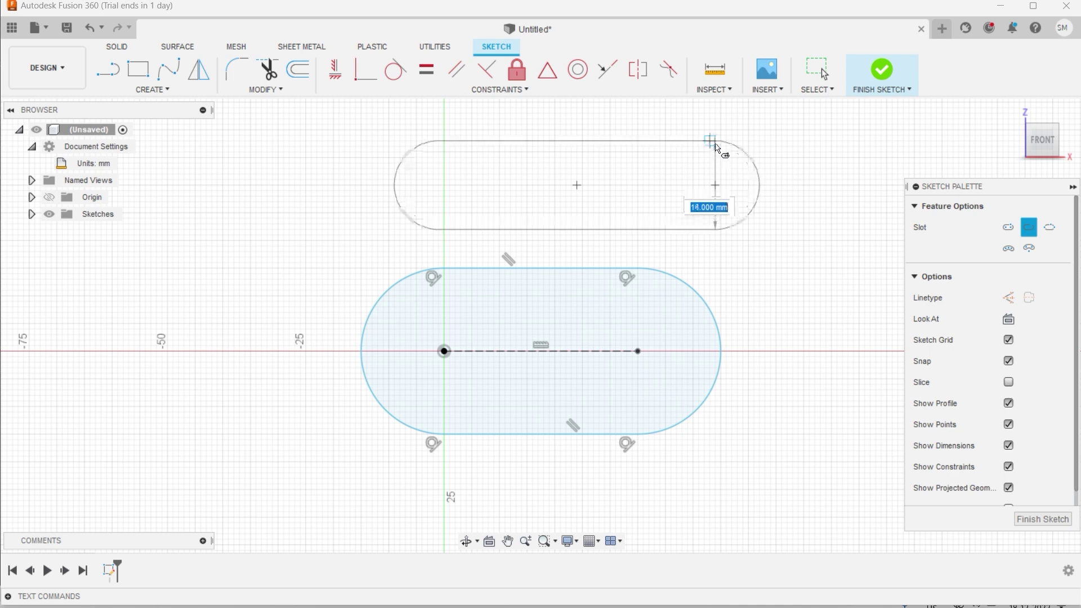
{"action": "left_click", "coordinate": [712, 142]}
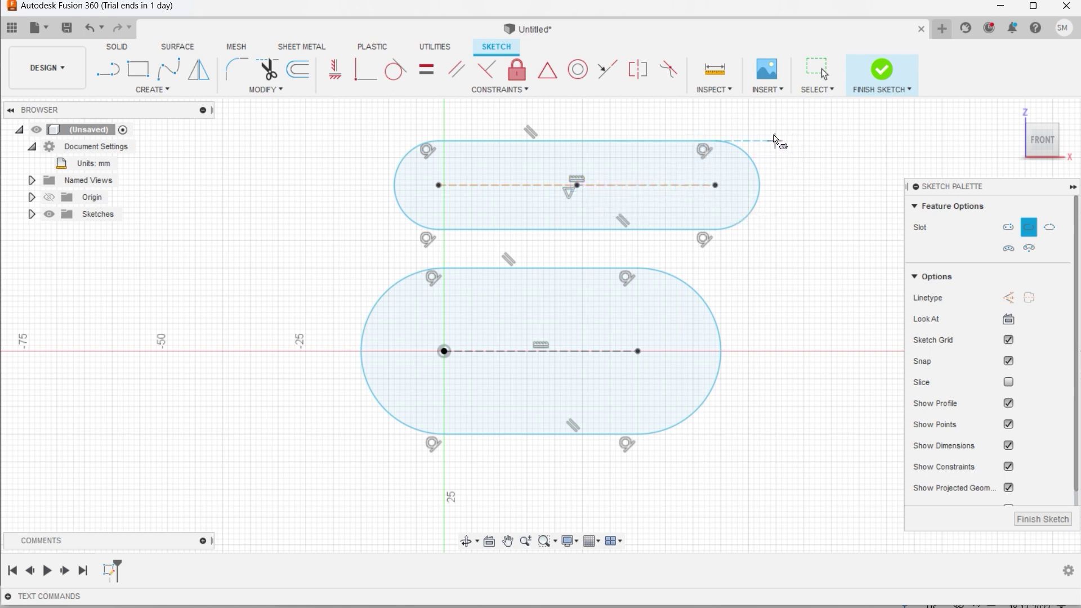
{"action": "key", "text": "Escape"}
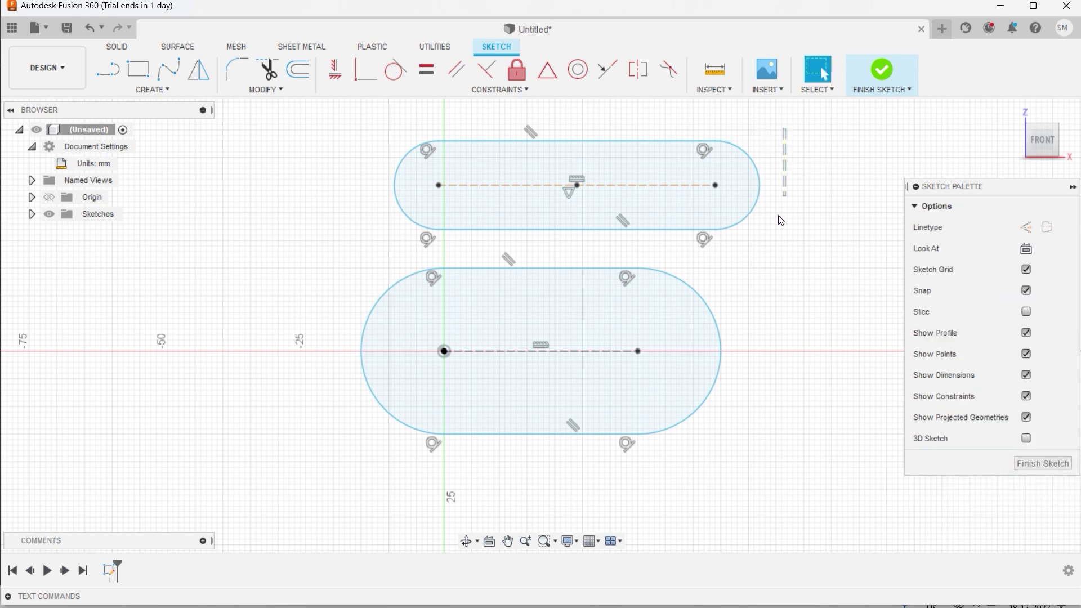
Select both slots and delete them from the sketch
{"action": "left_click_drag", "start_coordinate": [783, 133], "coordinate": [376, 468]}
{"action": "right_click", "coordinate": [413, 407]}
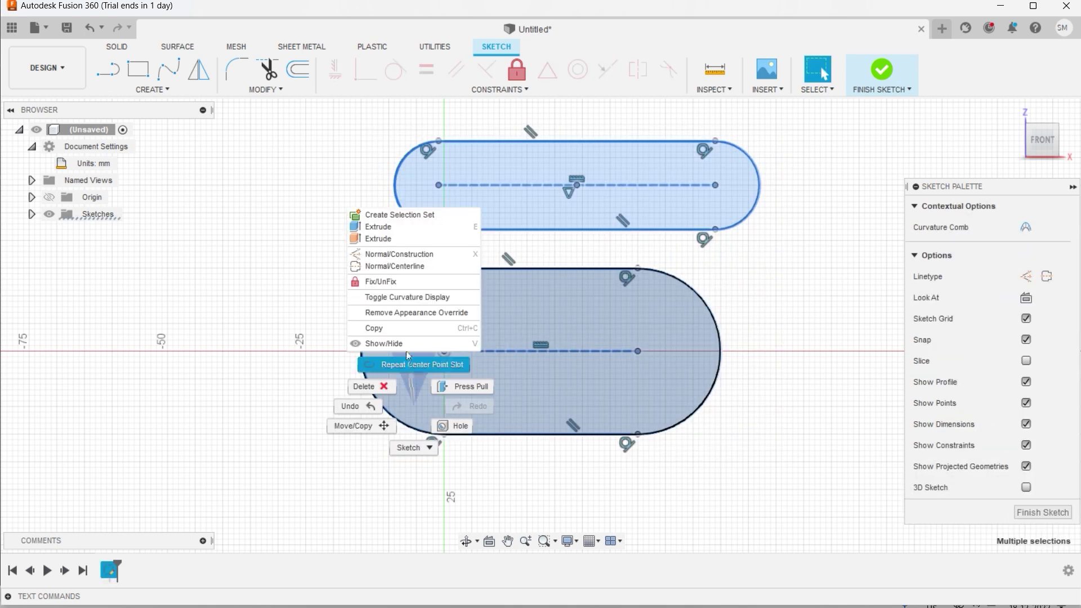
{"action": "left_click", "coordinate": [381, 386]}
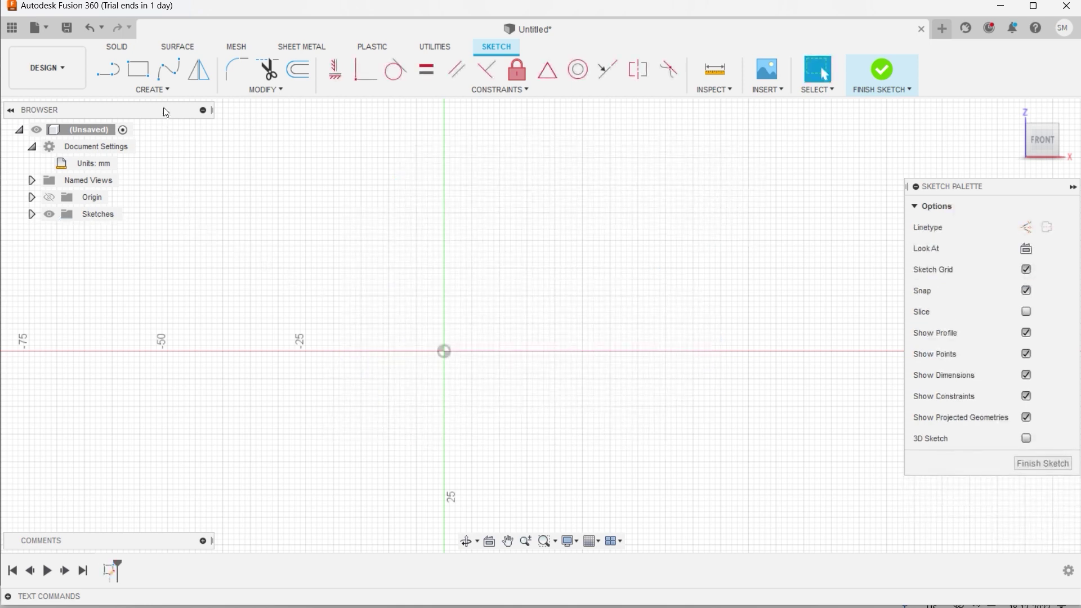
Draw a two-point rectangle of about 21 by 11 mm to the right of the origin, with its lower edge on the horizontal axis
{"action": "left_click", "coordinate": [161, 92]}
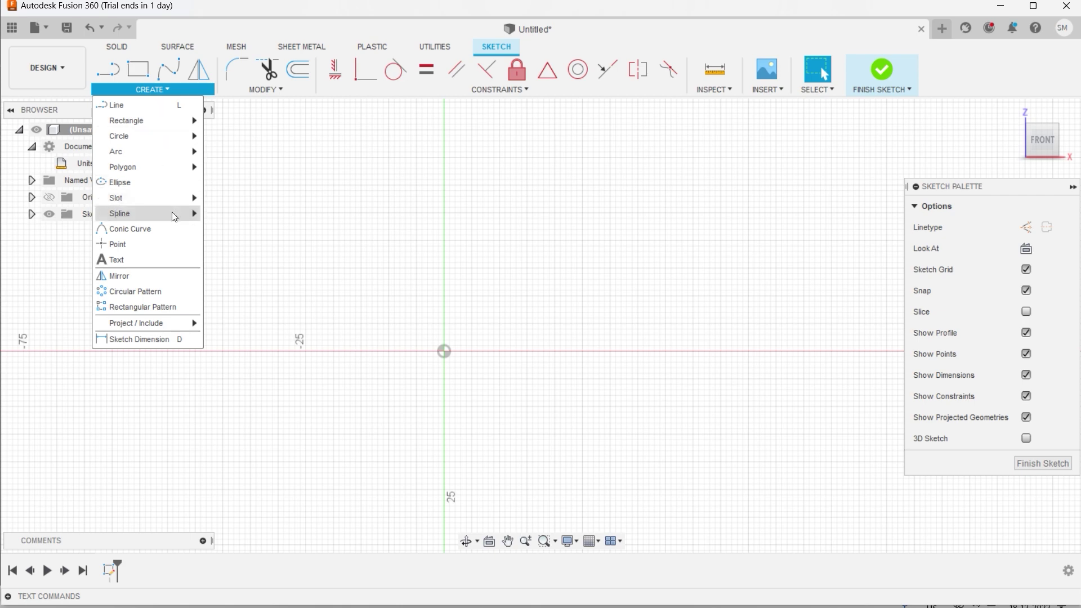
{"action": "mouse_move", "coordinate": [172, 213]}
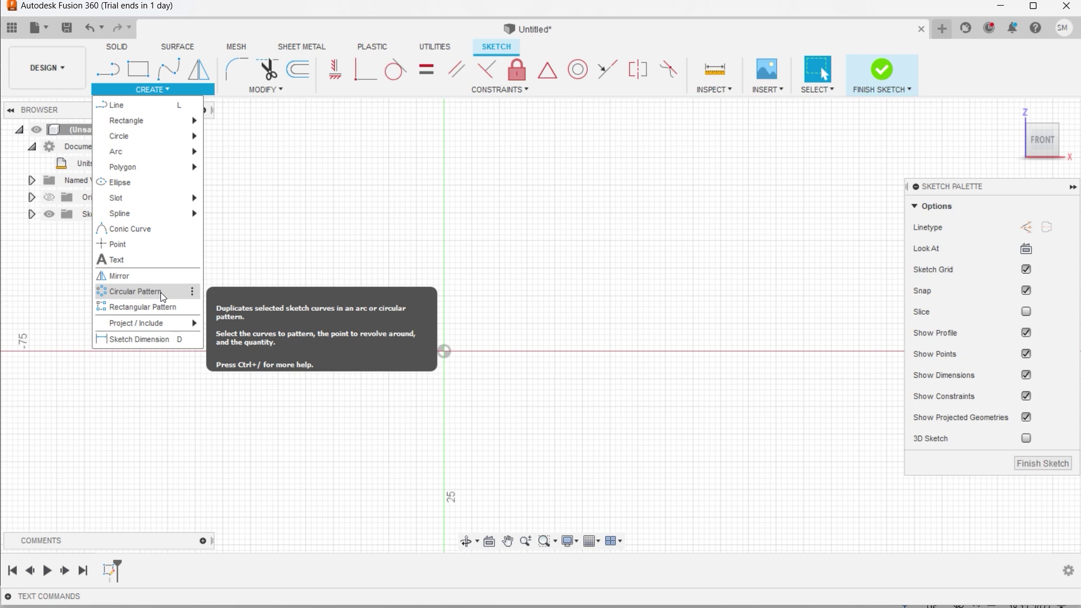
{"action": "left_click", "coordinate": [138, 69]}
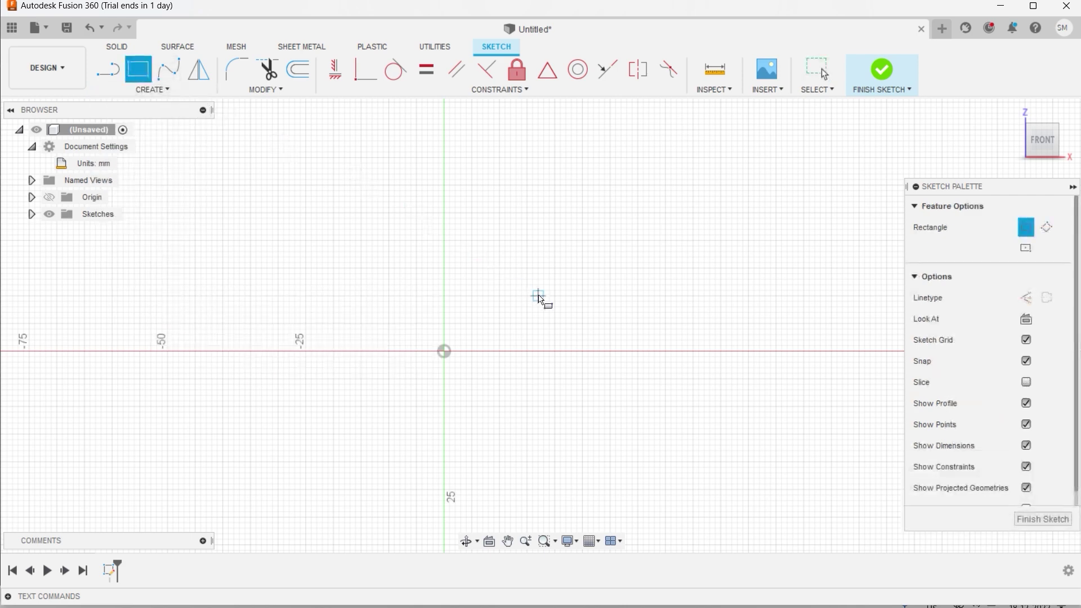
{"action": "left_click", "coordinate": [560, 351]}
{"action": "left_click", "coordinate": [677, 291]}
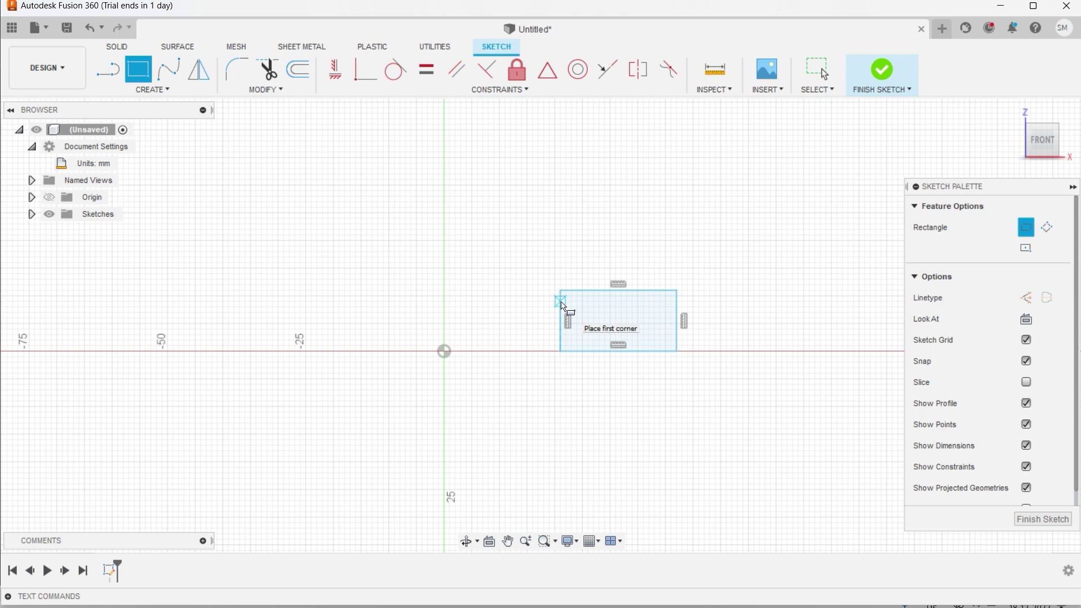
Try a rectangular pattern of the rectangle along the horizontal axis with an extent of -58 mm and 4 instances
{"action": "left_click", "coordinate": [169, 92]}
{"action": "left_click", "coordinate": [172, 309]}
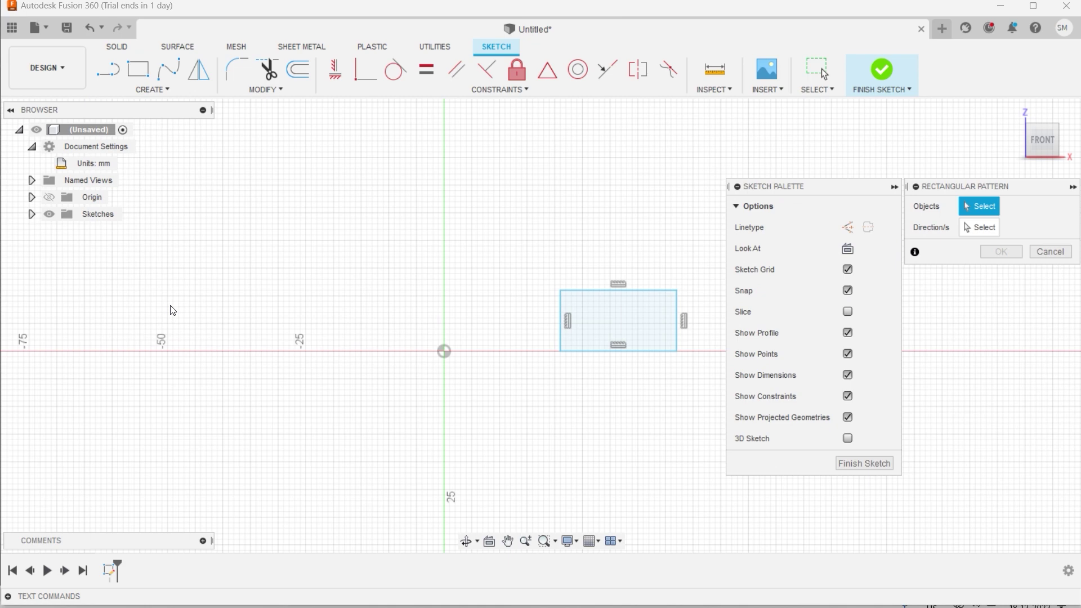
{"action": "double_click", "coordinate": [677, 302]}
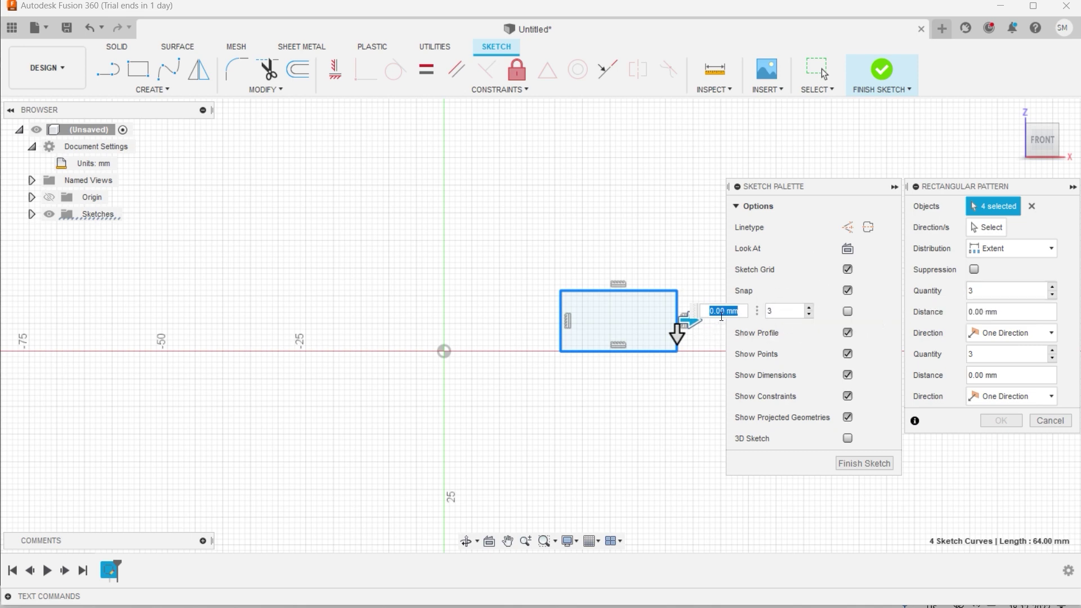
{"action": "left_click_drag", "start_coordinate": [692, 321], "coordinate": [372, 347]}
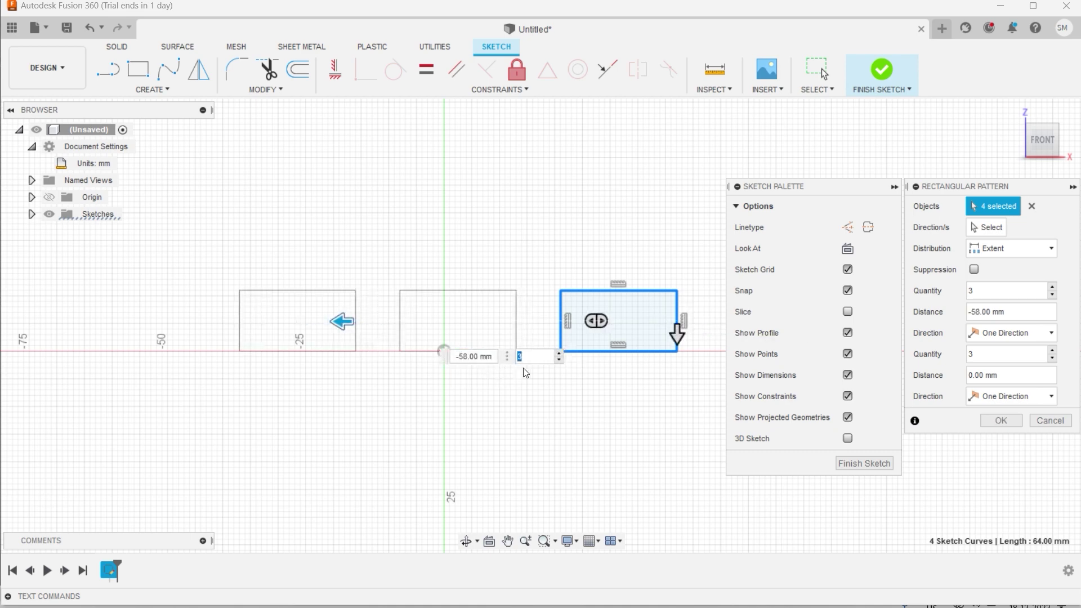
{"action": "key", "text": "Tab"}
{"action": "left_click", "coordinate": [531, 357]}
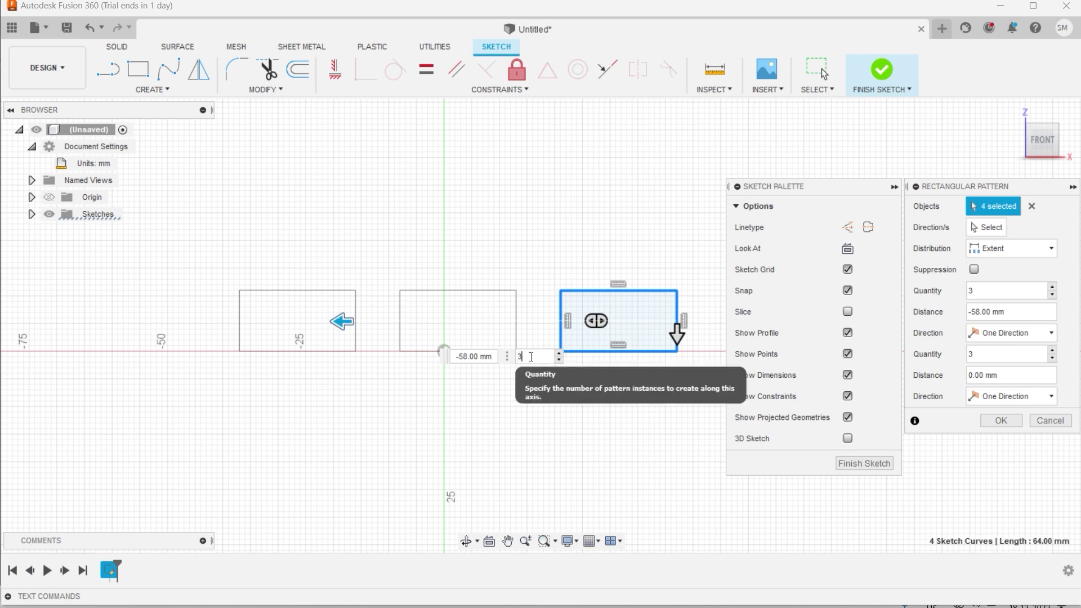
{"action": "type", "text": "4"}
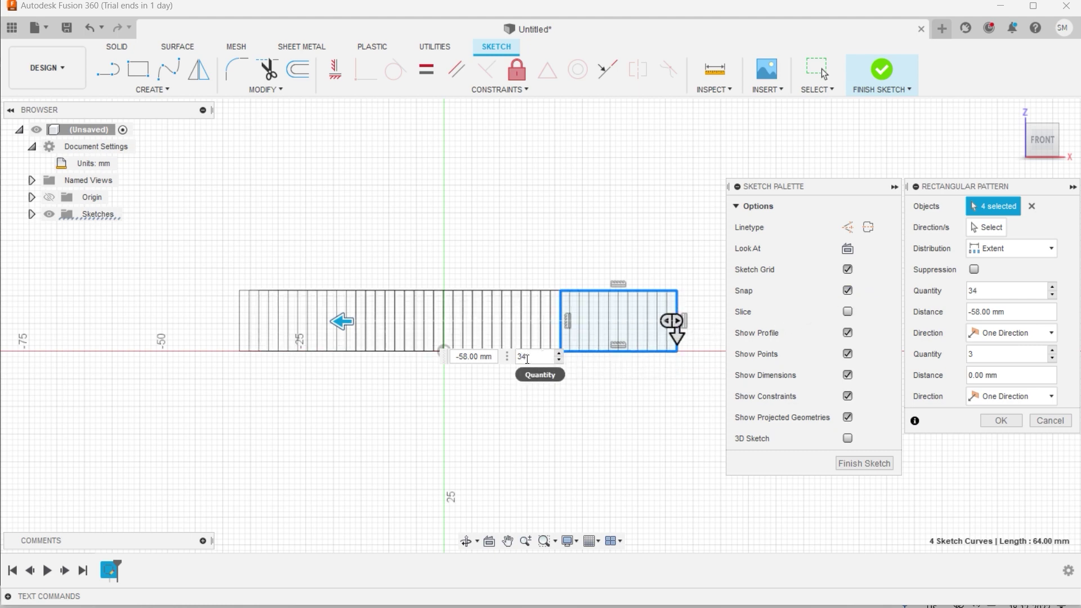
{"action": "key", "text": "BackSpace"}
{"action": "key", "text": "BackSpace"}
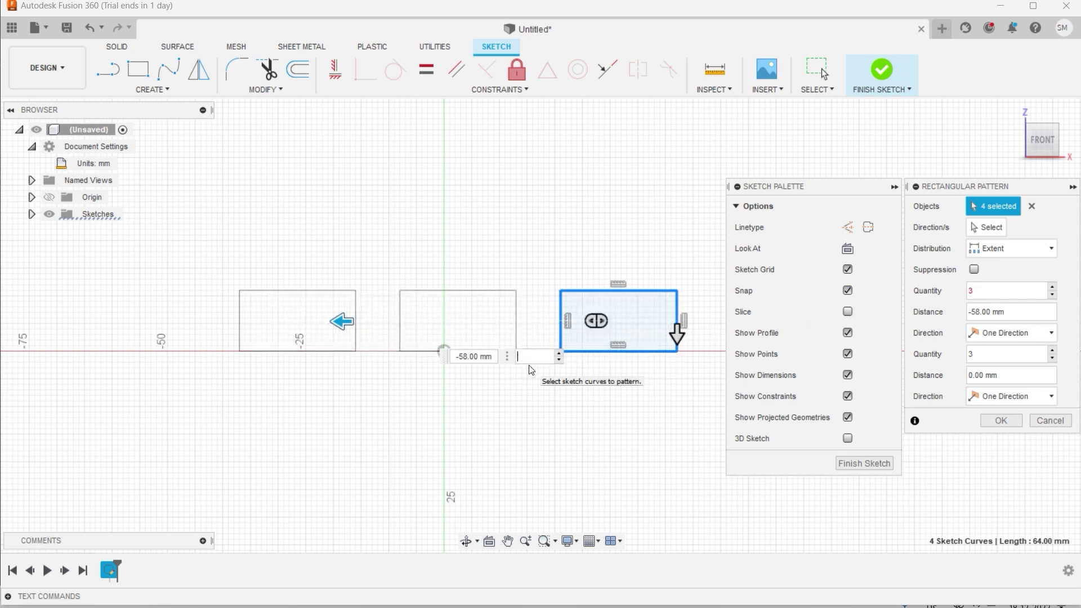
{"action": "type", "text": "4"}
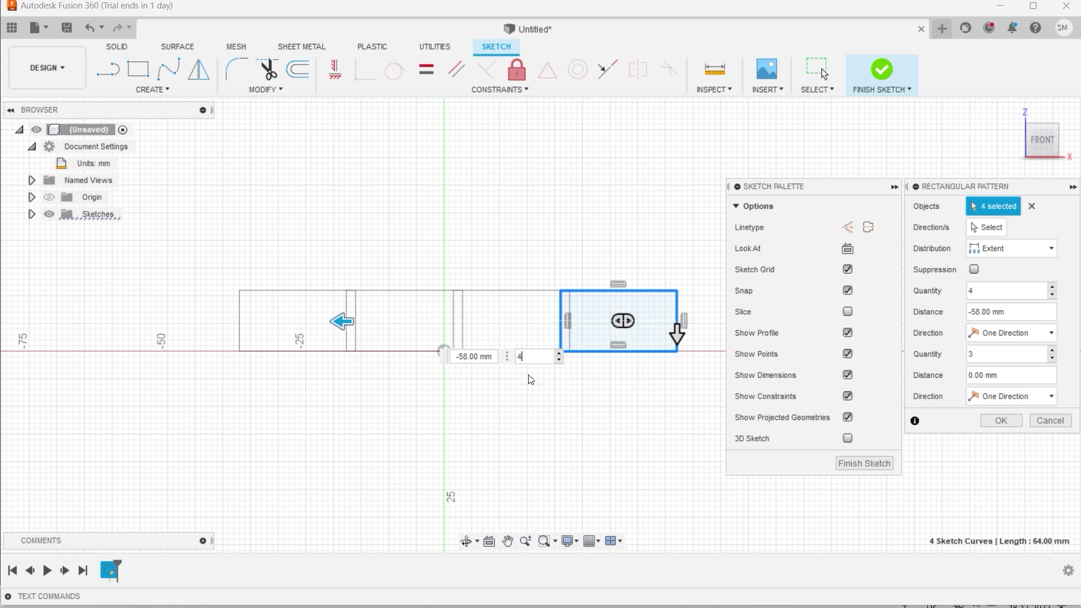
Set the pattern's horizontal distance to -75 mm, extend it vertically by -28 mm, and cancel the pattern
{"action": "left_click", "coordinate": [470, 359]}
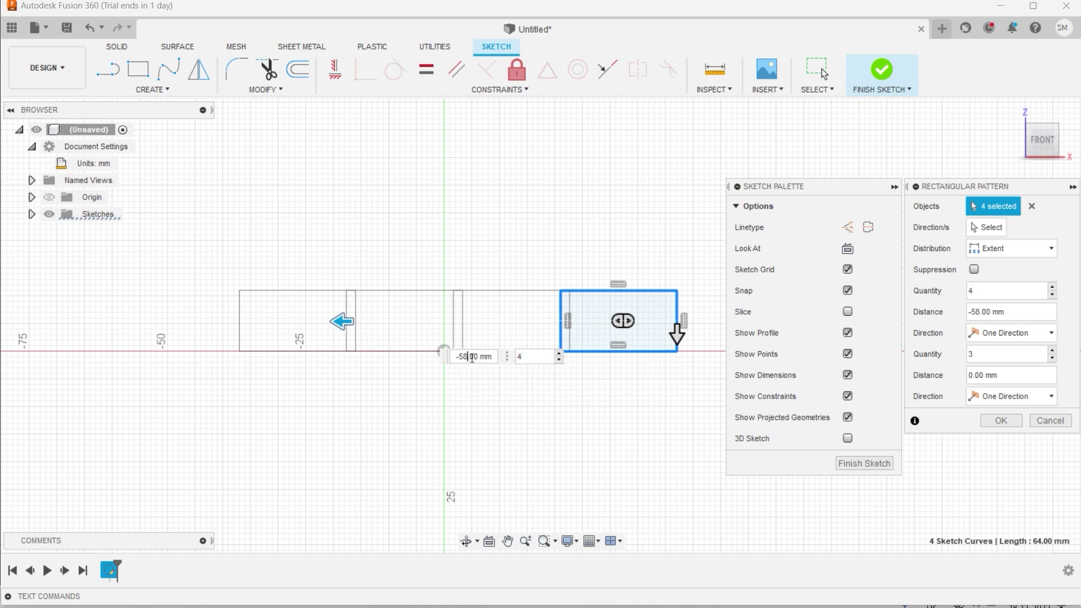
{"action": "key", "text": "BackSpace"}
{"action": "key", "text": "BackSpace"}
{"action": "key", "text": "BackSpace"}
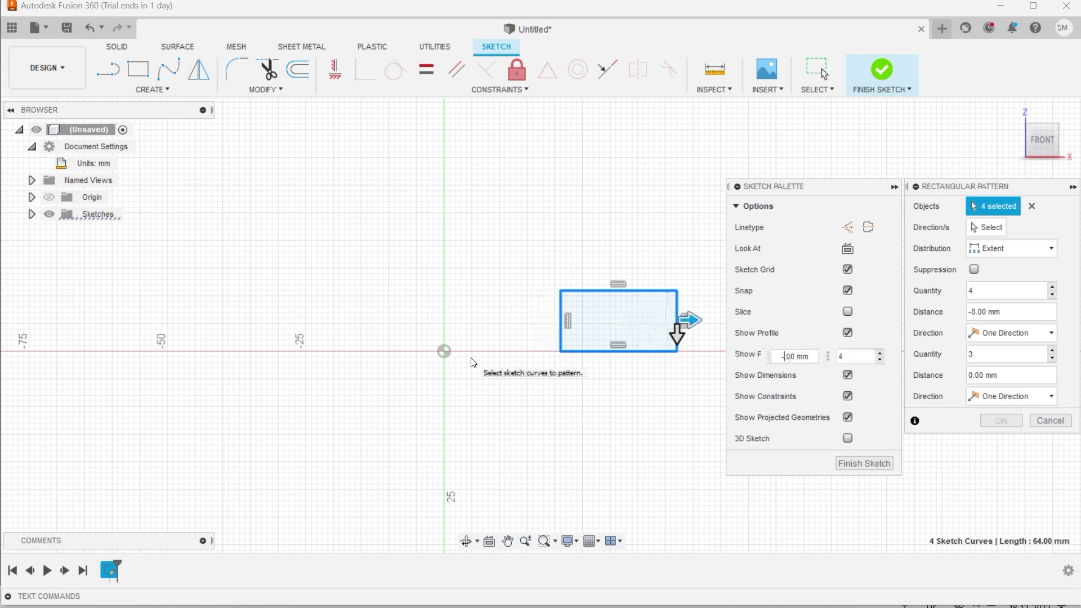
{"action": "type", "text": "75"}
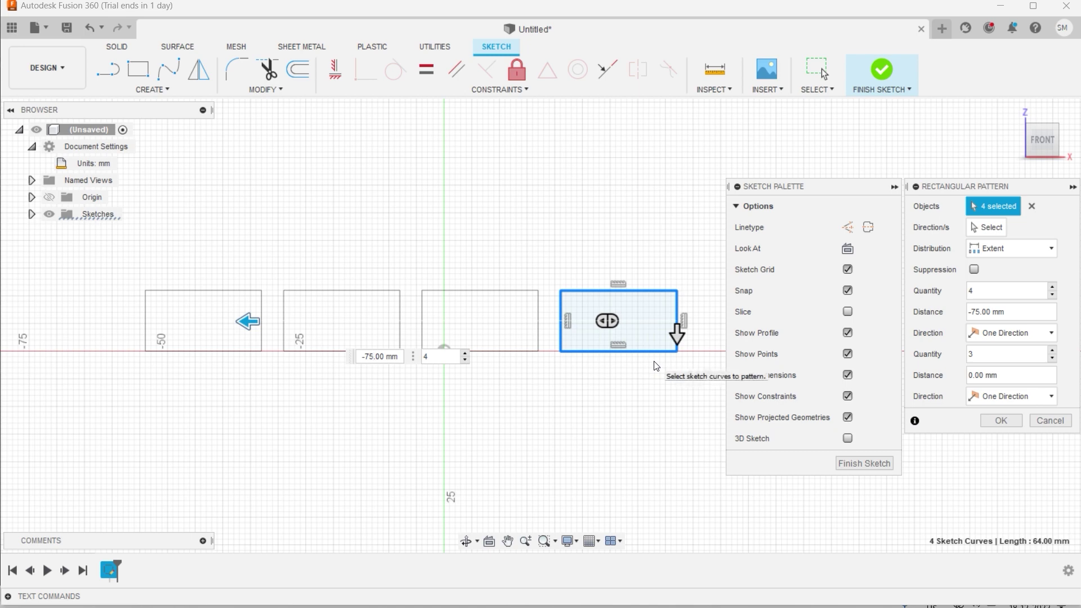
{"action": "left_click_drag", "start_coordinate": [676, 333], "coordinate": [688, 179]}
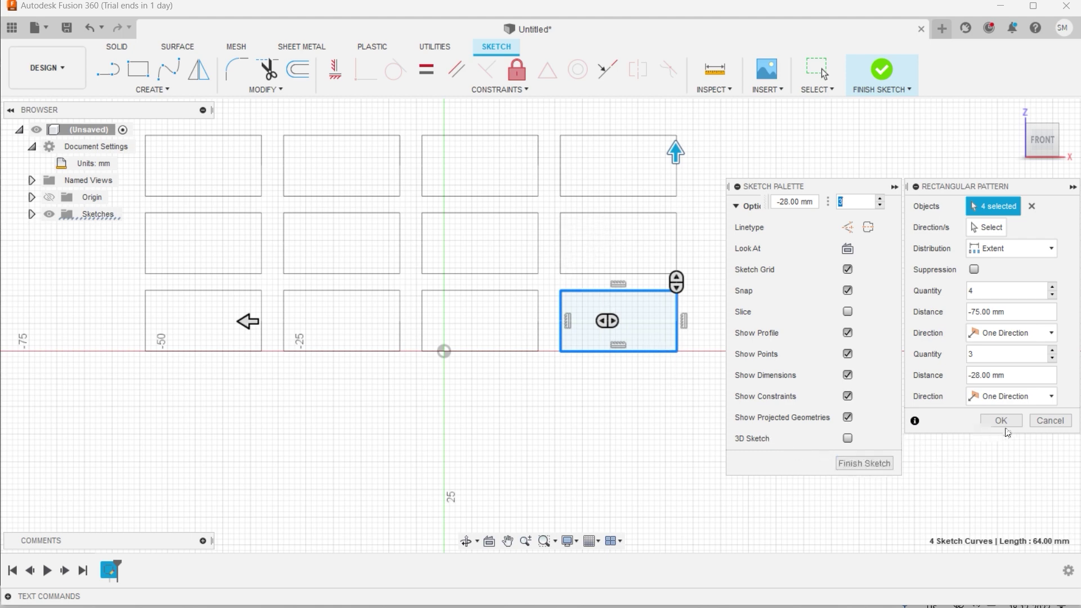
{"action": "left_click", "coordinate": [1040, 424]}
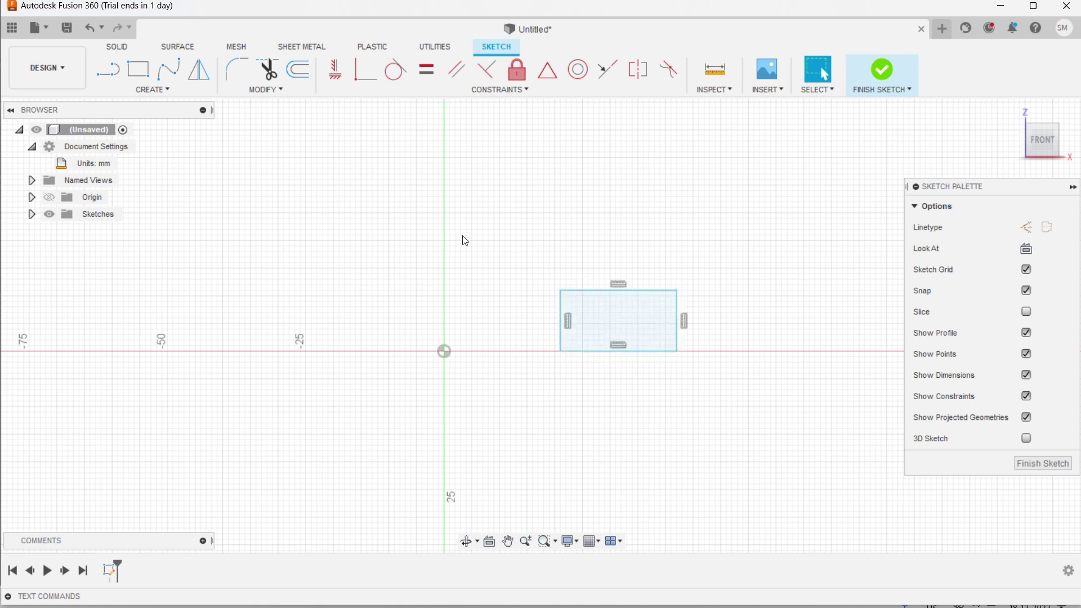
Try a full circular pattern of the rectangle around the origin with 12 instances, and cancel it
{"action": "left_click", "coordinate": [168, 89]}
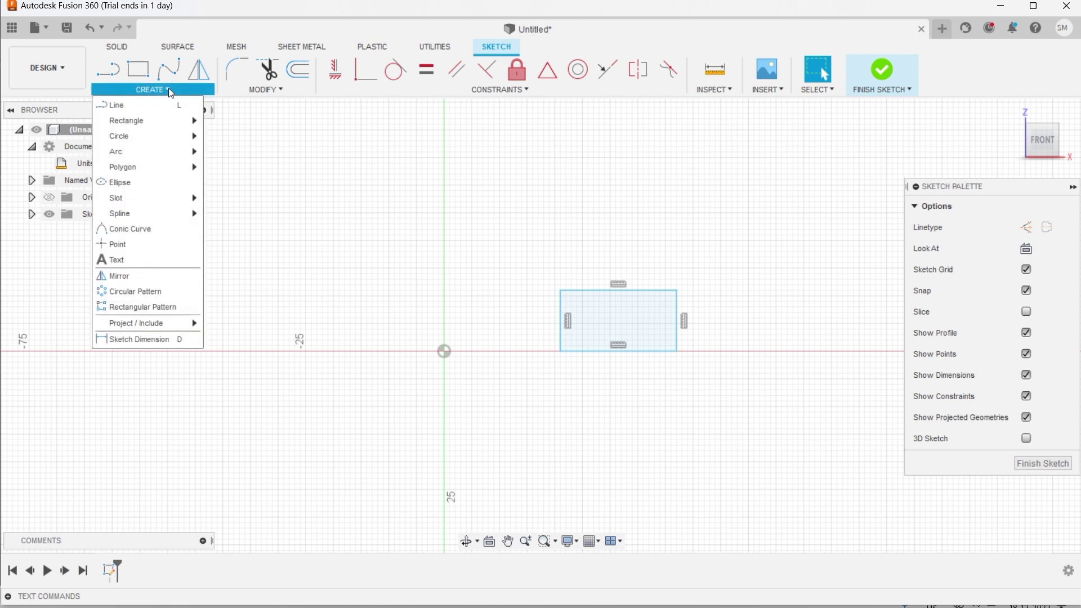
{"action": "left_click", "coordinate": [165, 292]}
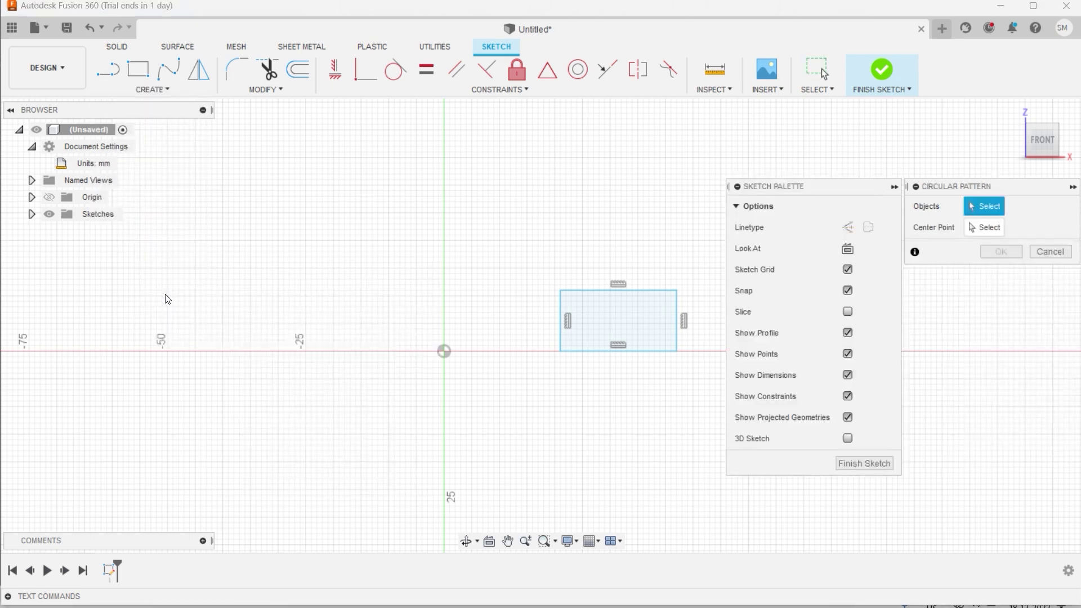
{"action": "double_click", "coordinate": [627, 291]}
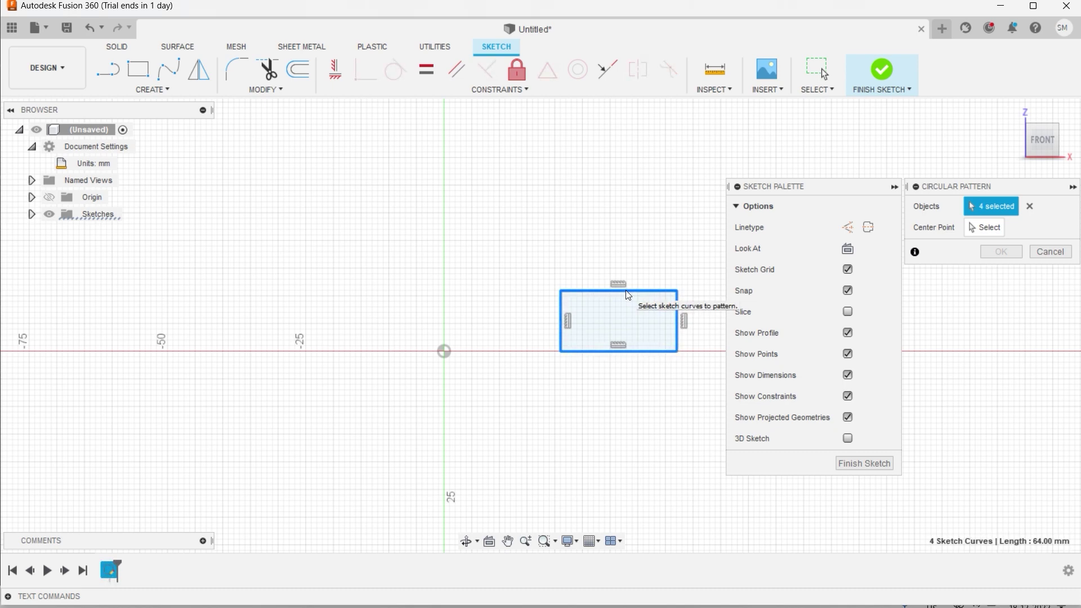
{"action": "left_click", "coordinate": [975, 228]}
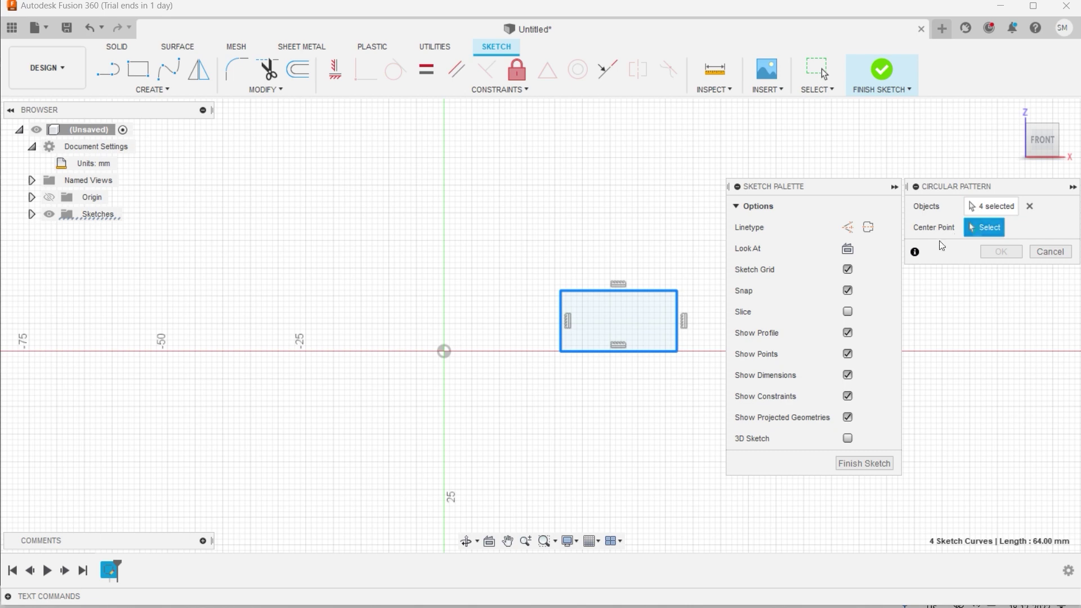
{"action": "left_click", "coordinate": [445, 351]}
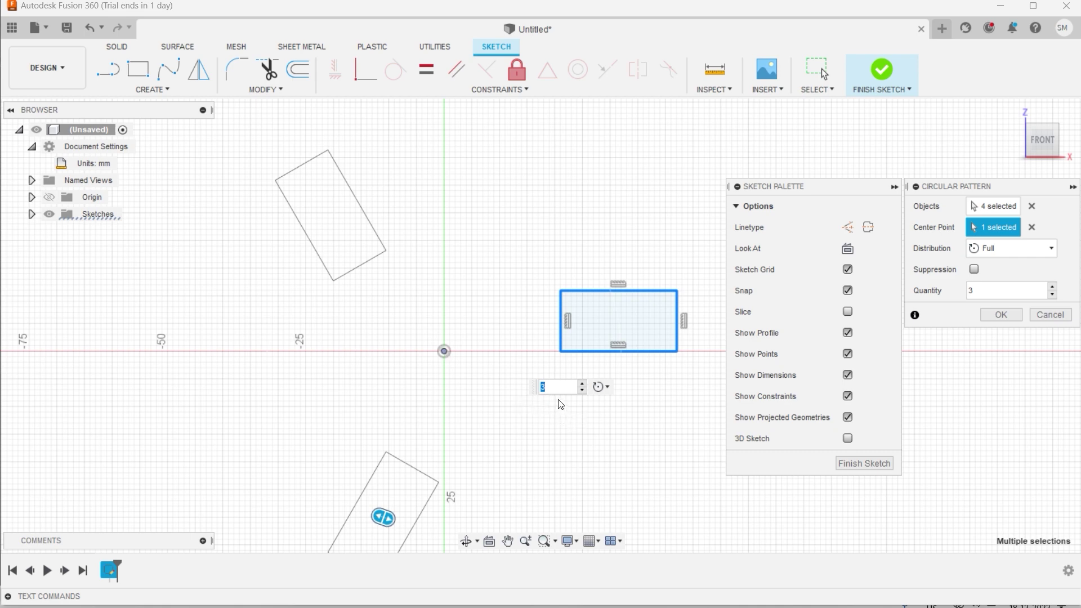
{"action": "left_click", "coordinate": [583, 385]}
{"action": "left_click", "coordinate": [583, 384]}
{"action": "left_click", "coordinate": [582, 384]}
{"action": "left_click", "coordinate": [582, 384]}
{"action": "left_click", "coordinate": [583, 384]}
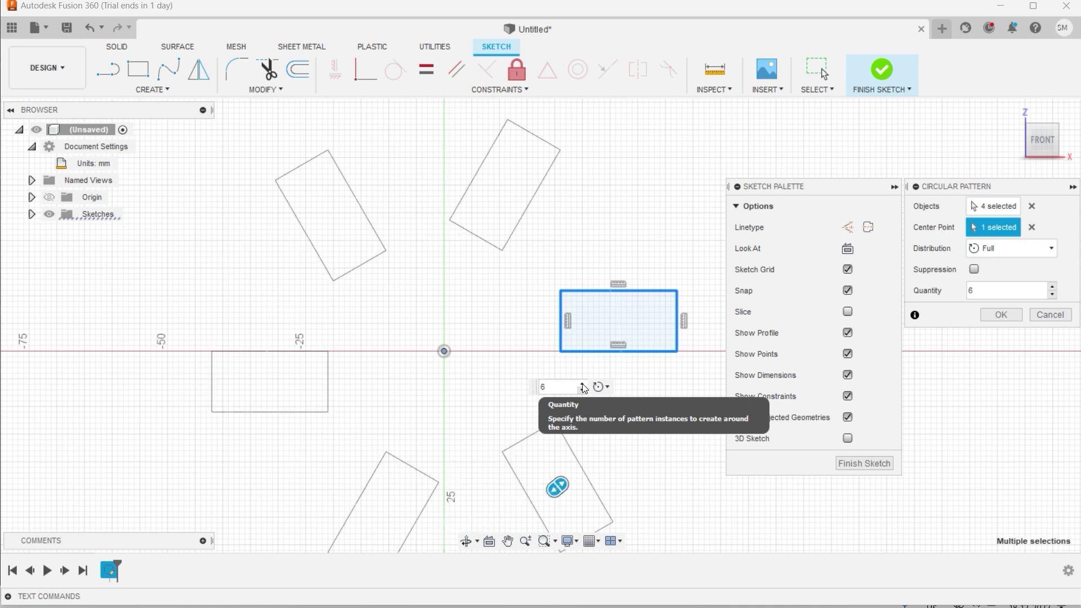
{"action": "left_click", "coordinate": [582, 384]}
{"action": "left_click", "coordinate": [582, 384]}
{"action": "left_click", "coordinate": [583, 384]}
{"action": "left_click", "coordinate": [583, 384]}
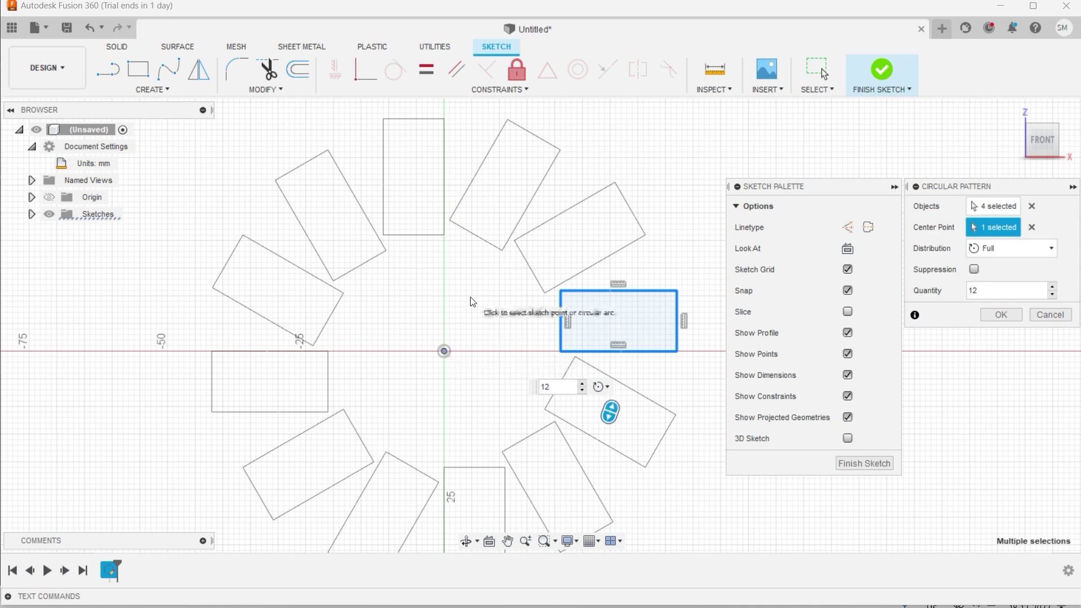
{"action": "left_click", "coordinate": [1049, 314]}
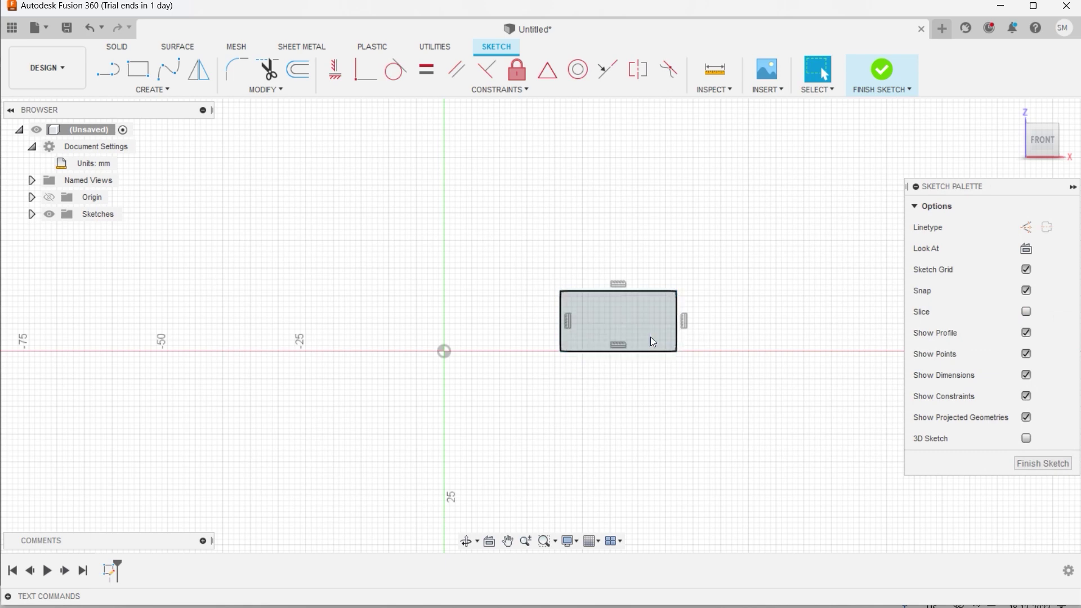
{"action": "left_click", "coordinate": [170, 89]}
{"action": "mouse_move", "coordinate": [175, 326]}
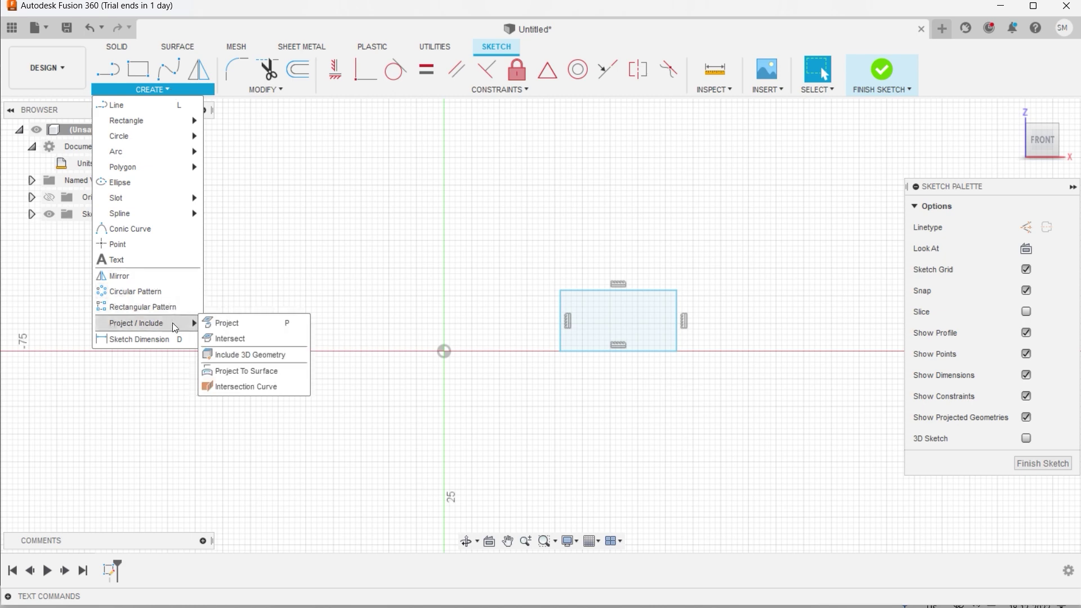
{"action": "left_click", "coordinate": [163, 339]}
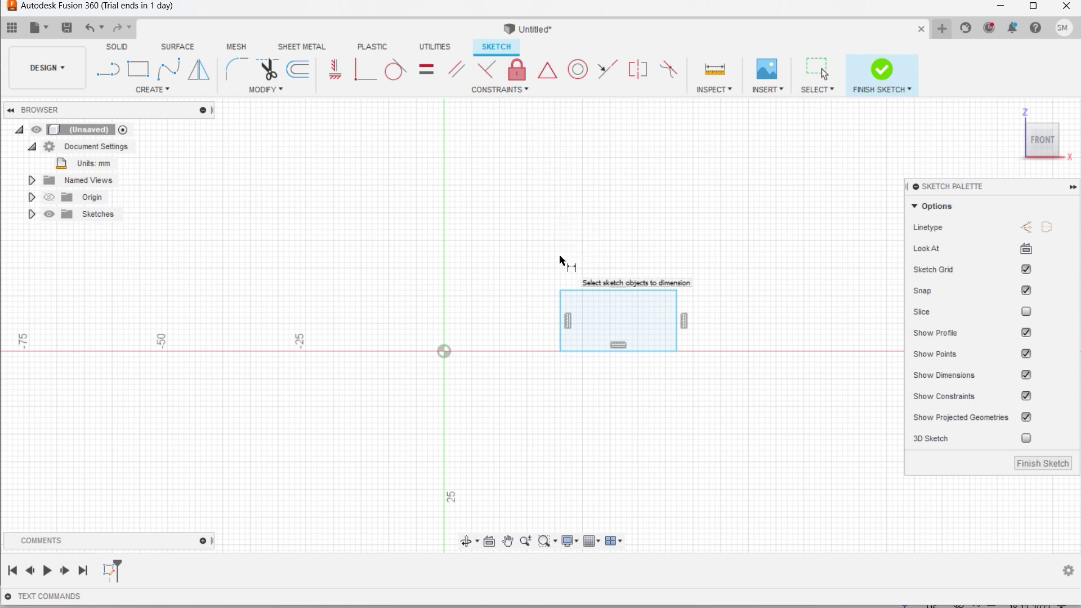
{"action": "key", "text": "Escape"}
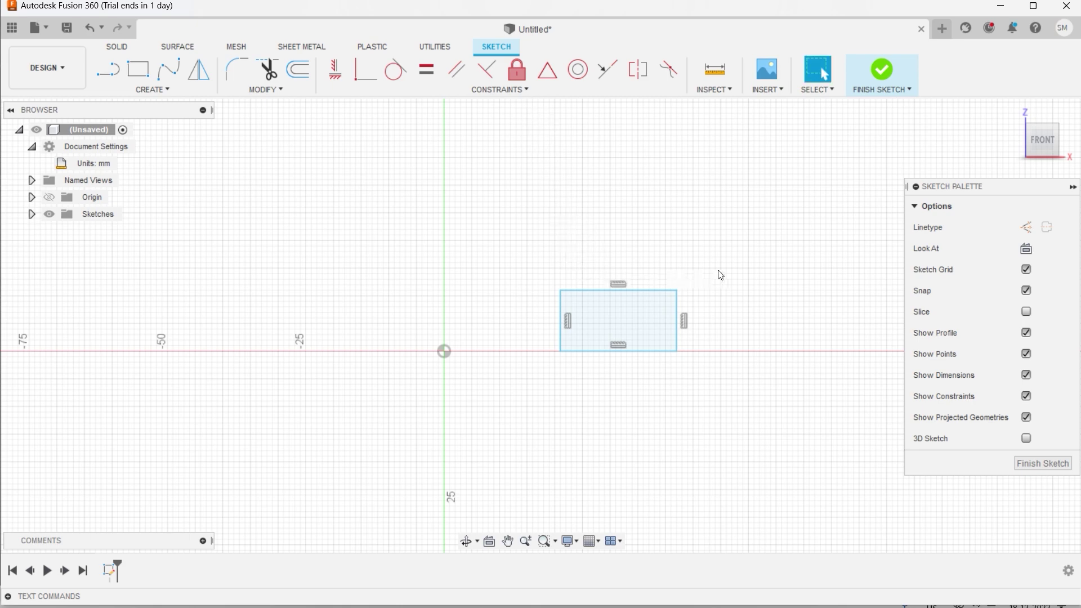
Select the whole rectangle and delete it from the sketch
{"action": "left_click_drag", "start_coordinate": [710, 257], "coordinate": [524, 361]}
{"action": "key", "text": "Delete"}
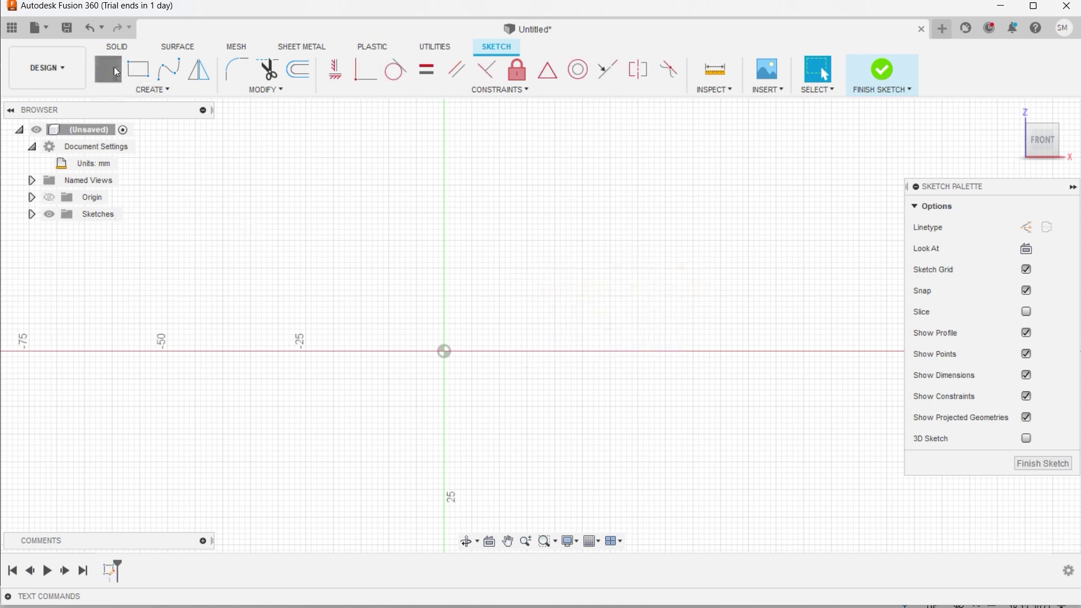
Draw a closed, irregular four-sided outline above the horizontal axis using lines, with a horizontal upper edge about 62 mm long
{"action": "left_click", "coordinate": [113, 67]}
{"action": "left_click", "coordinate": [505, 345]}
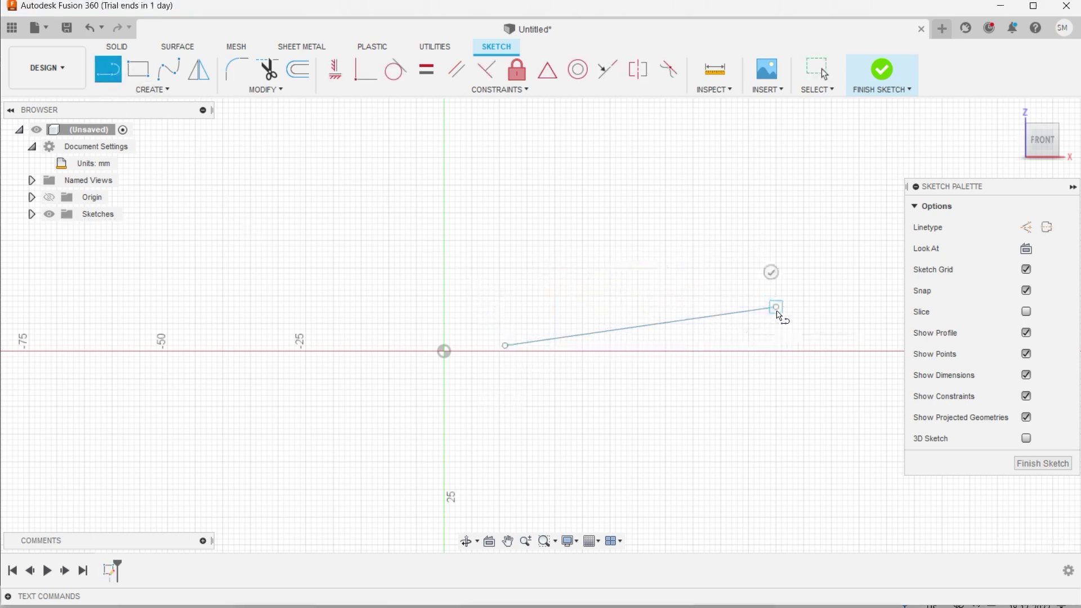
{"action": "left_click", "coordinate": [776, 307]}
{"action": "left_click", "coordinate": [815, 140]}
{"action": "left_click", "coordinate": [472, 141]}
{"action": "left_click", "coordinate": [505, 346]}
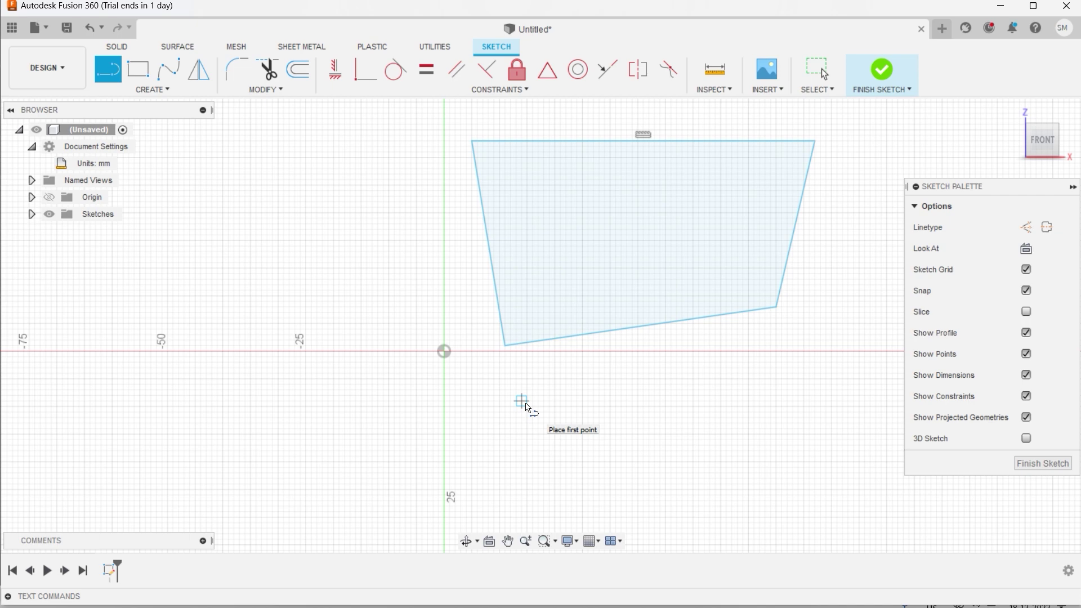
{"action": "key", "text": "Escape"}
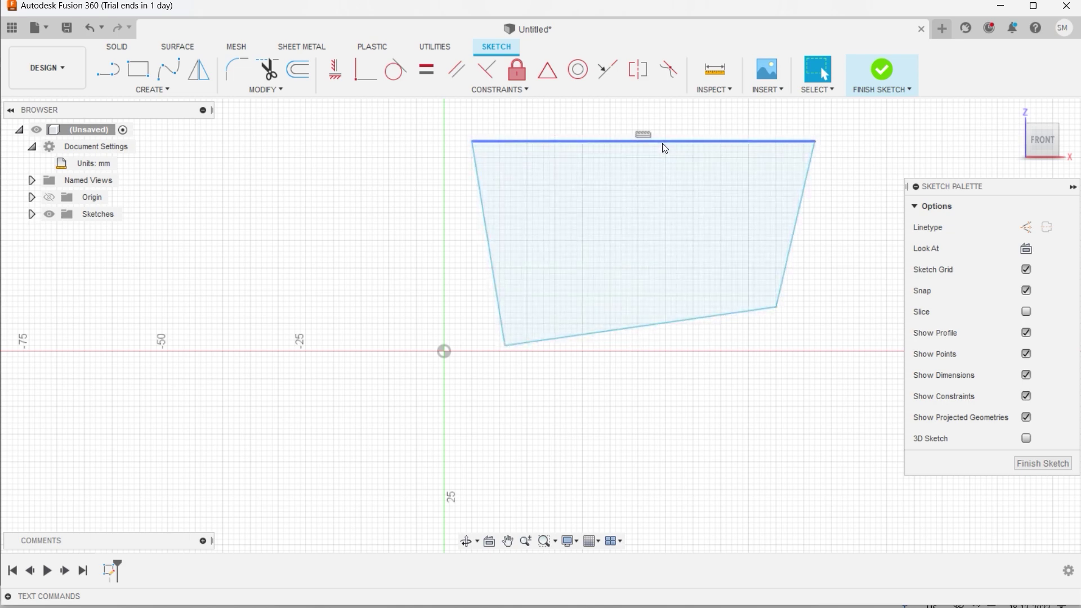
Apply a Parallel constraint between the upper and lower edges of the four-sided outline
{"action": "left_click", "coordinate": [606, 139]}
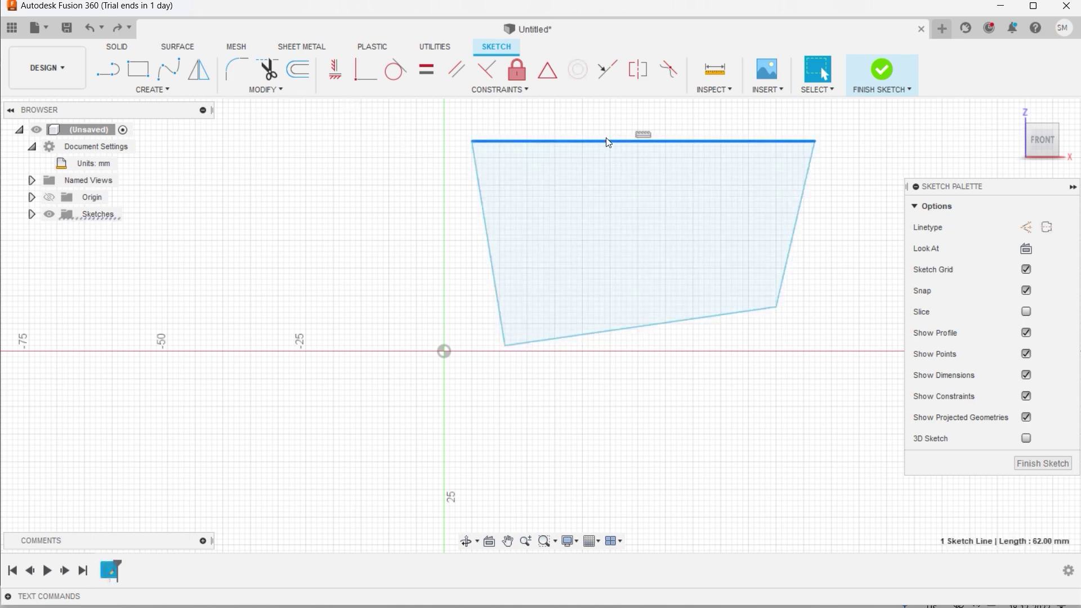
{"action": "left_click", "coordinate": [677, 321], "text": "shift"}
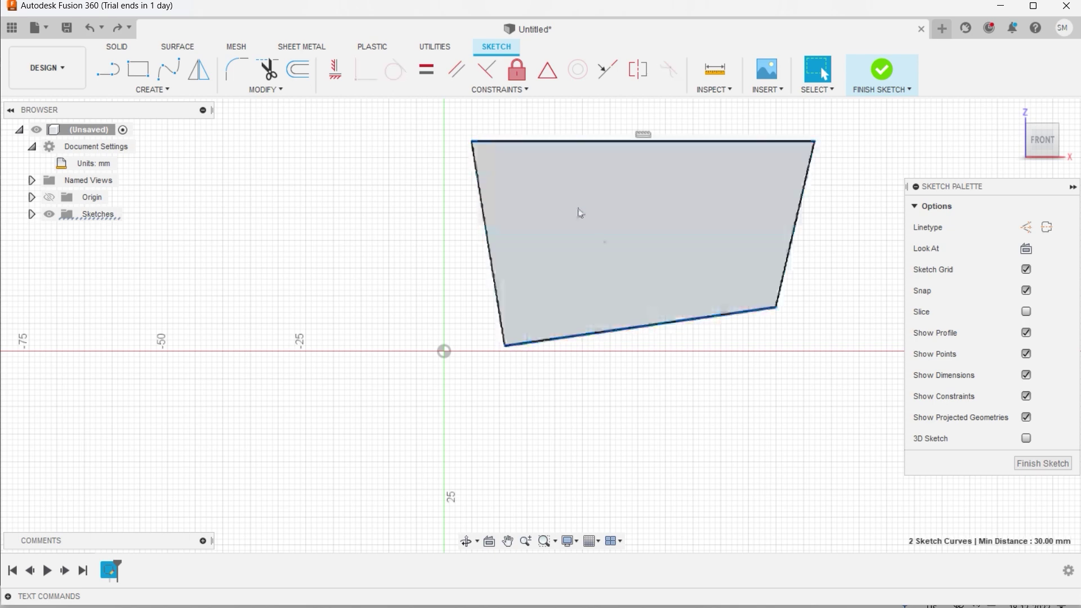
{"action": "left_click", "coordinate": [461, 72]}
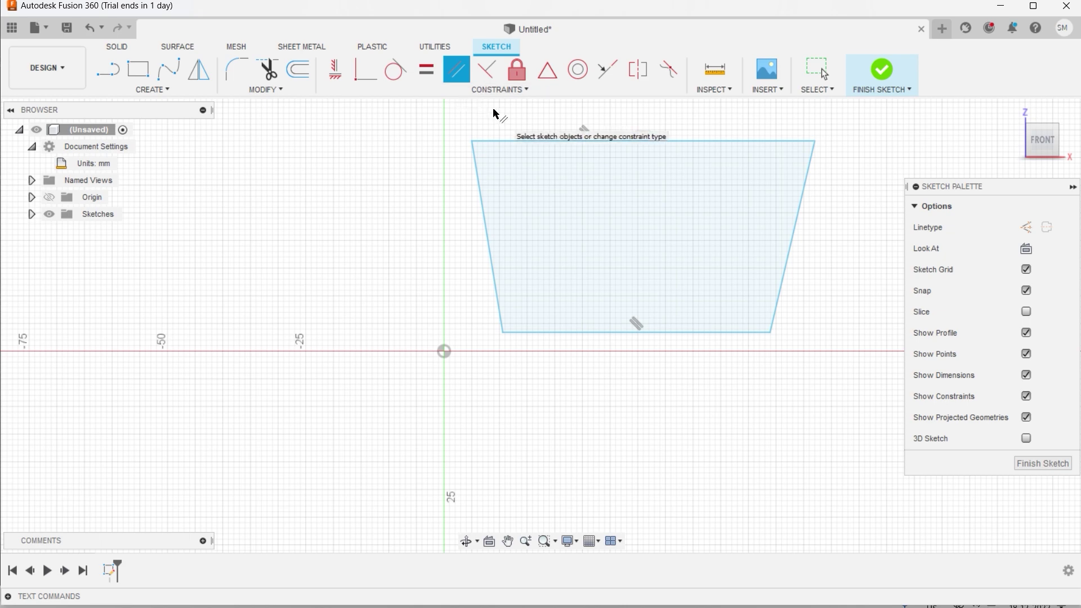
{"action": "key", "text": "Escape"}
Apply an Equal constraint to the upper and lower edges of the four-sided outline
{"action": "left_click", "coordinate": [539, 141]}
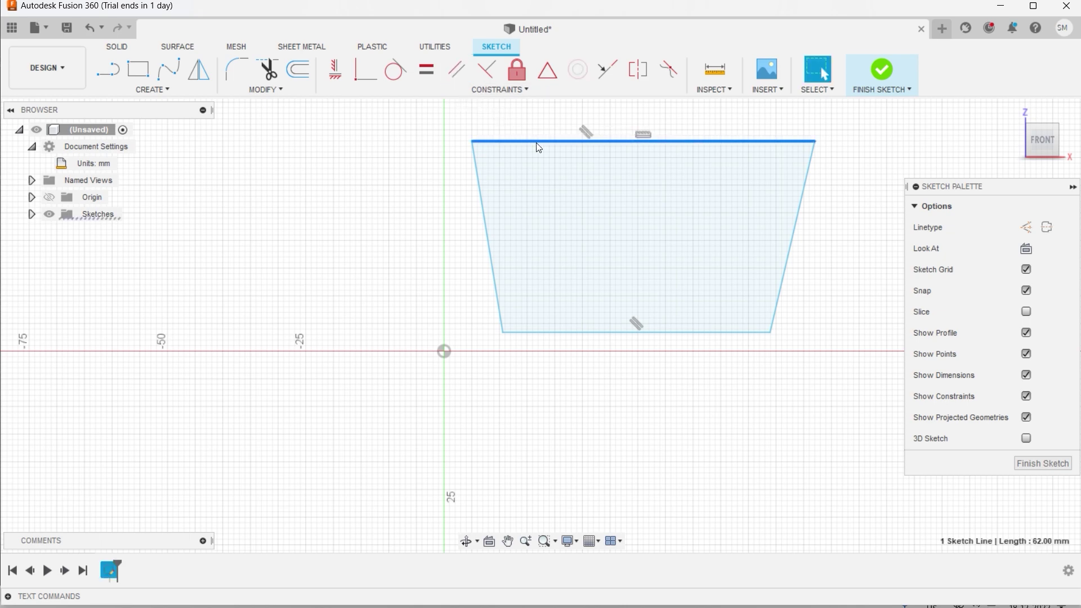
{"action": "left_click", "coordinate": [620, 332], "text": "ctrl"}
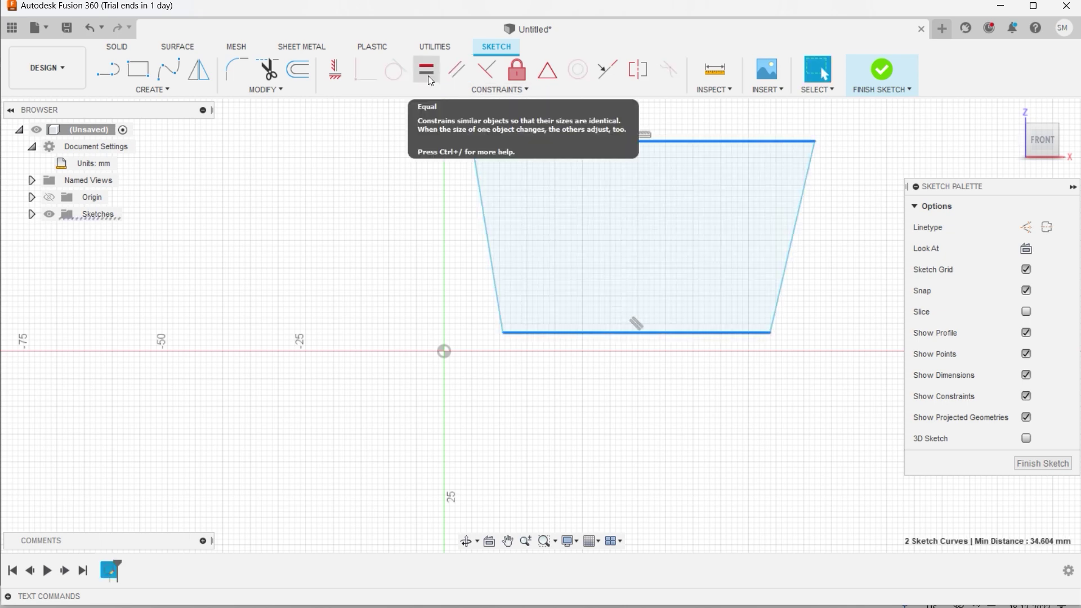
{"action": "left_click", "coordinate": [428, 76]}
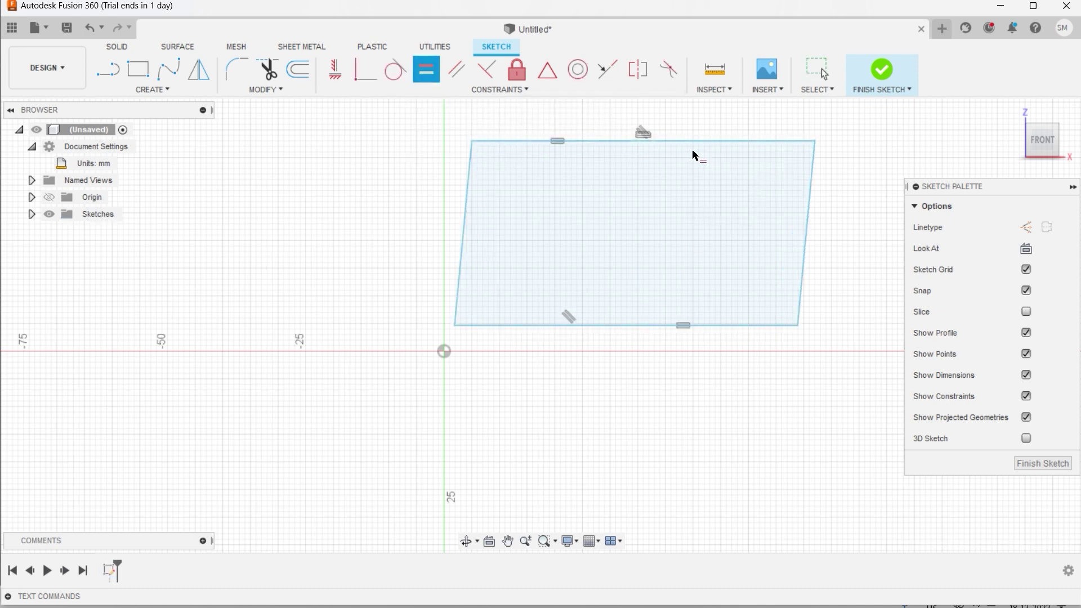
{"action": "scroll", "coordinate": [667, 150], "scroll_direction": "up", "scroll_amount": 1}
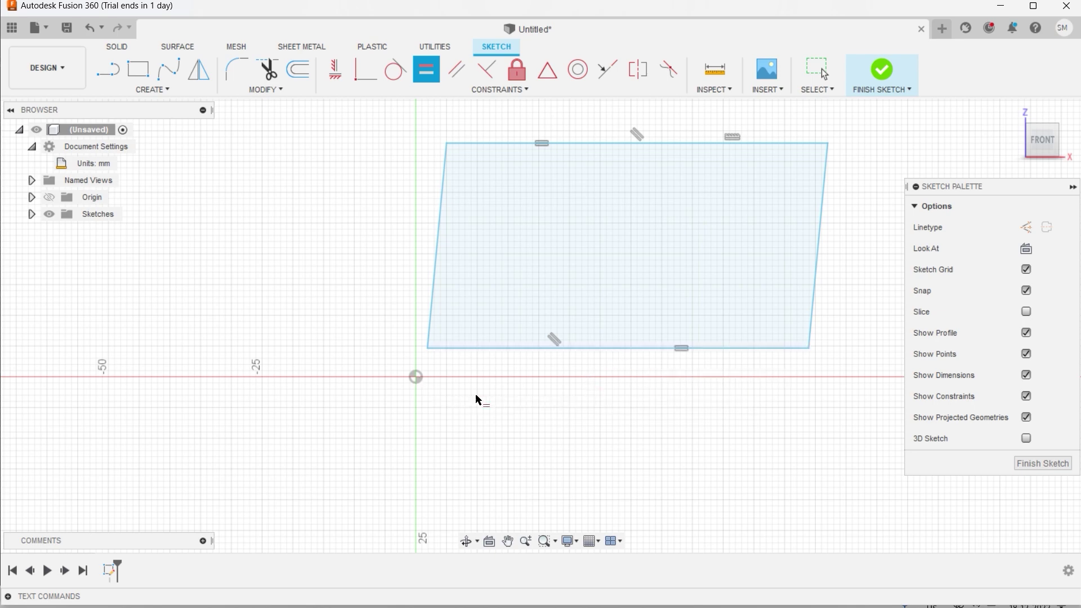
{"action": "key", "text": "Escape"}
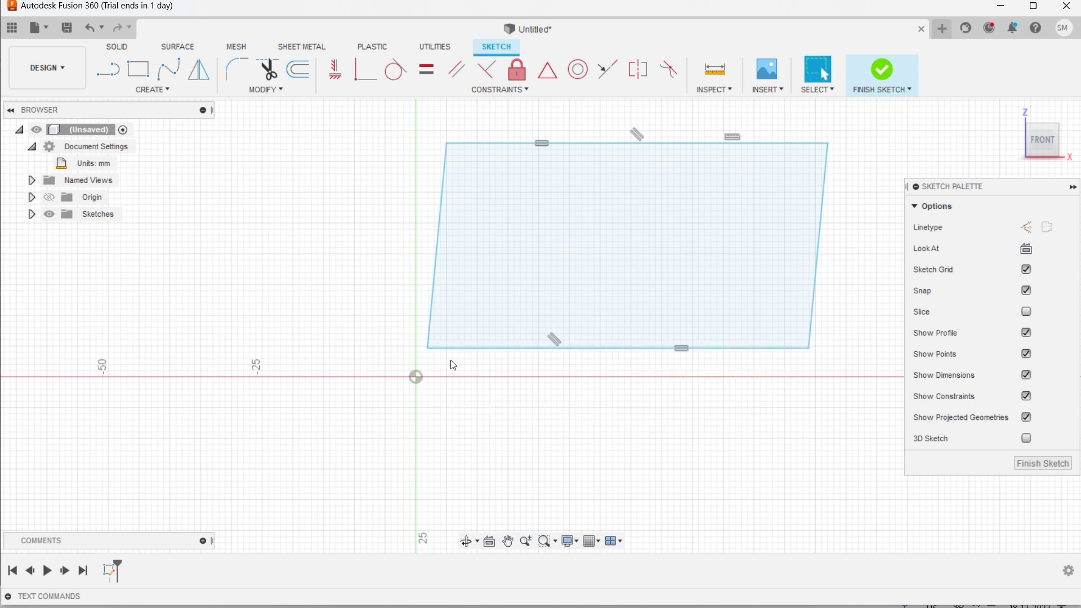
Apply a Coincident constraint between the four-sided outline's lower-left corner and the sketch origin
{"action": "left_click", "coordinate": [428, 349]}
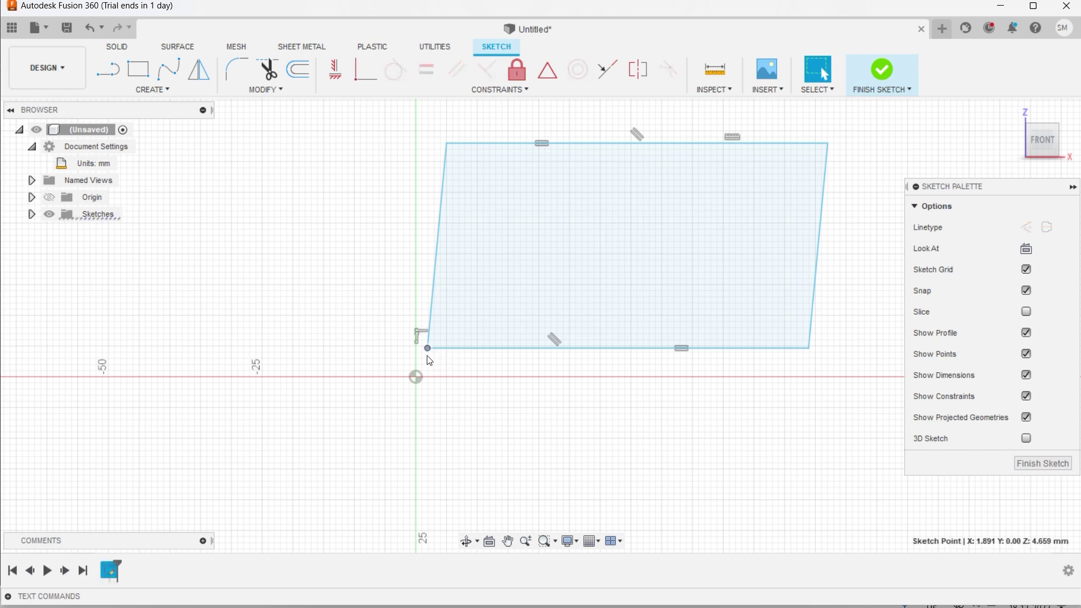
{"action": "left_click", "coordinate": [417, 377], "text": "ctrl"}
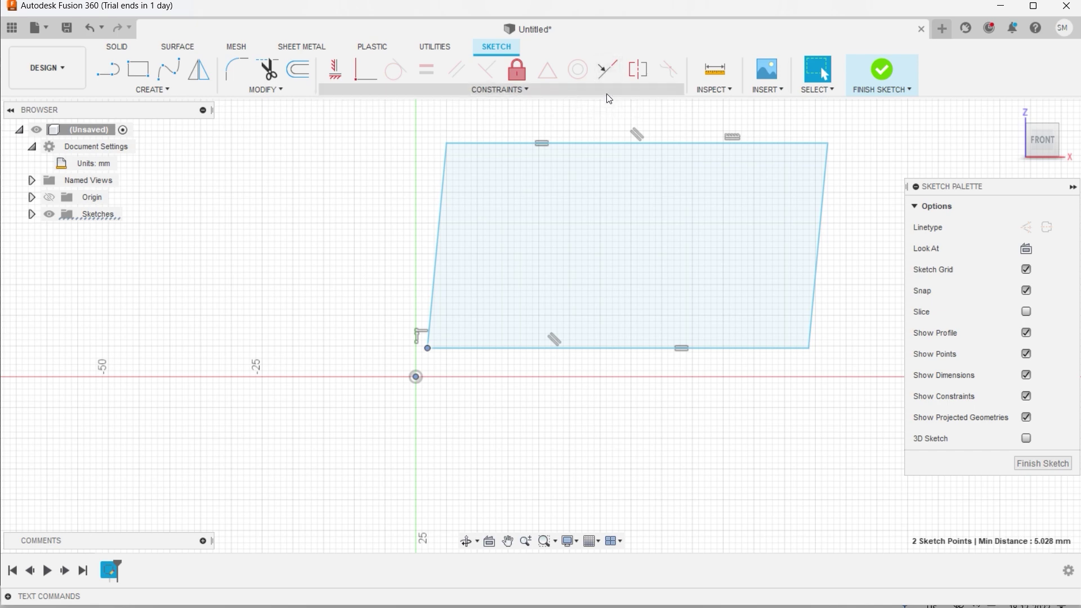
{"action": "left_click", "coordinate": [360, 82]}
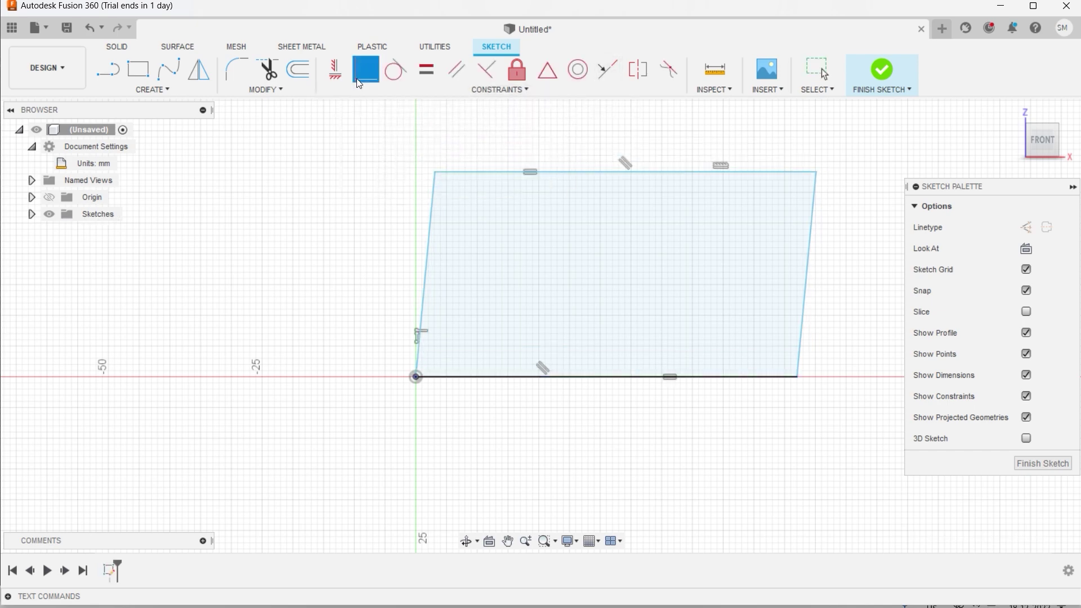
{"action": "left_click", "coordinate": [416, 377]}
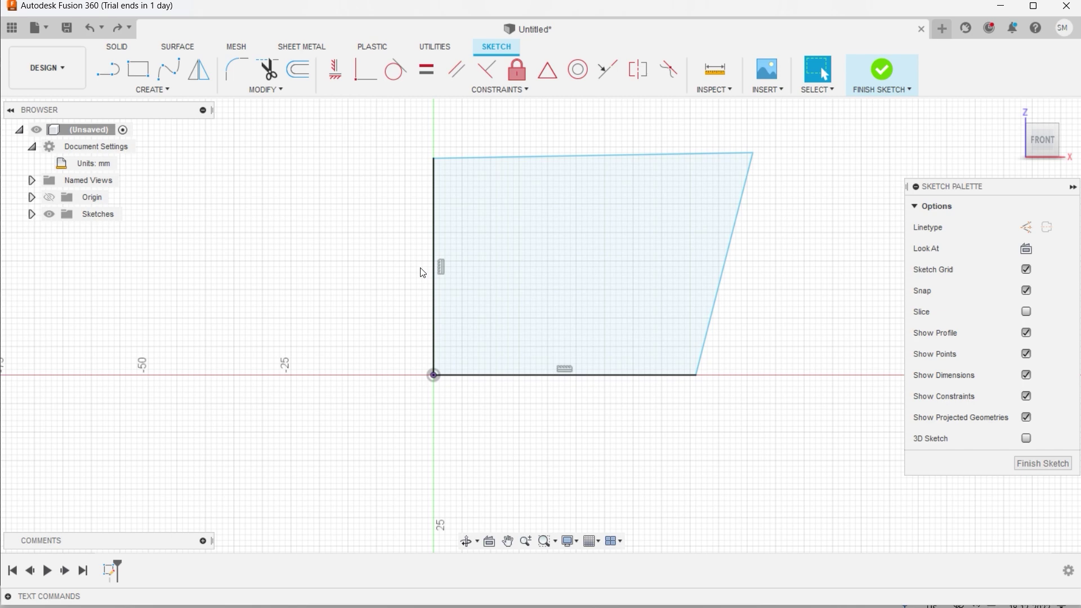
Draw a vertical line about 43 mm long from above the outline down to its lower edge and make it a construction line
{"action": "key", "text": "l"}
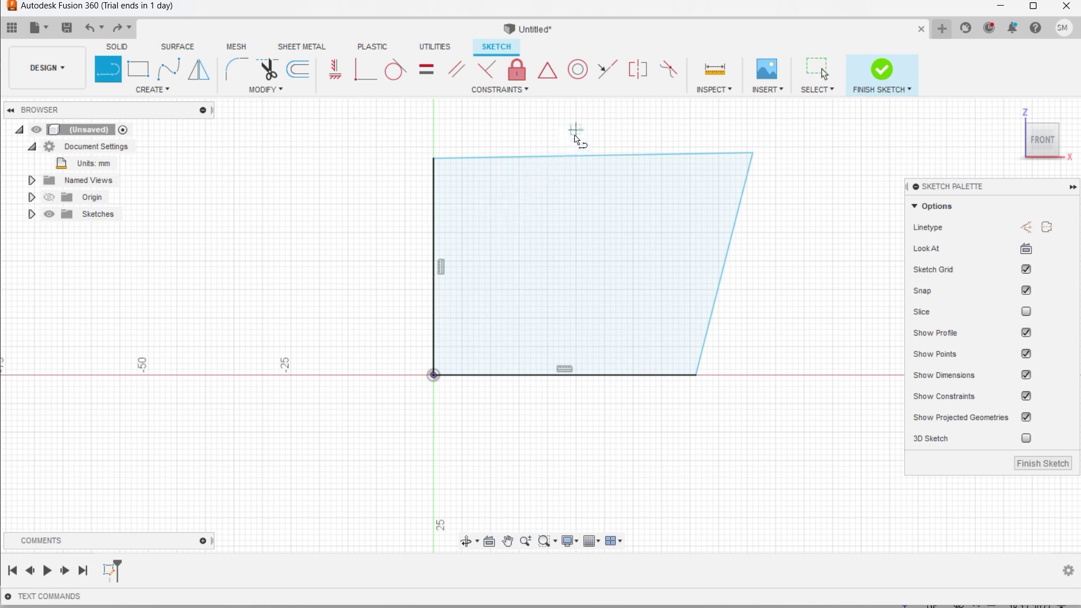
{"action": "left_click_drag", "start_coordinate": [576, 129], "coordinate": [576, 375]}
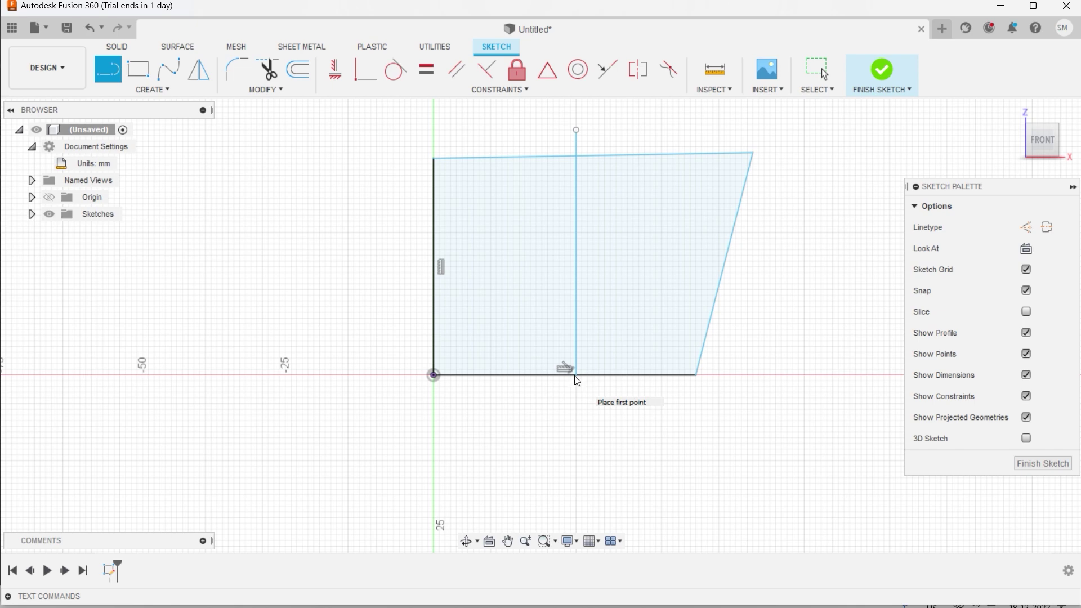
{"action": "key", "text": "Escape"}
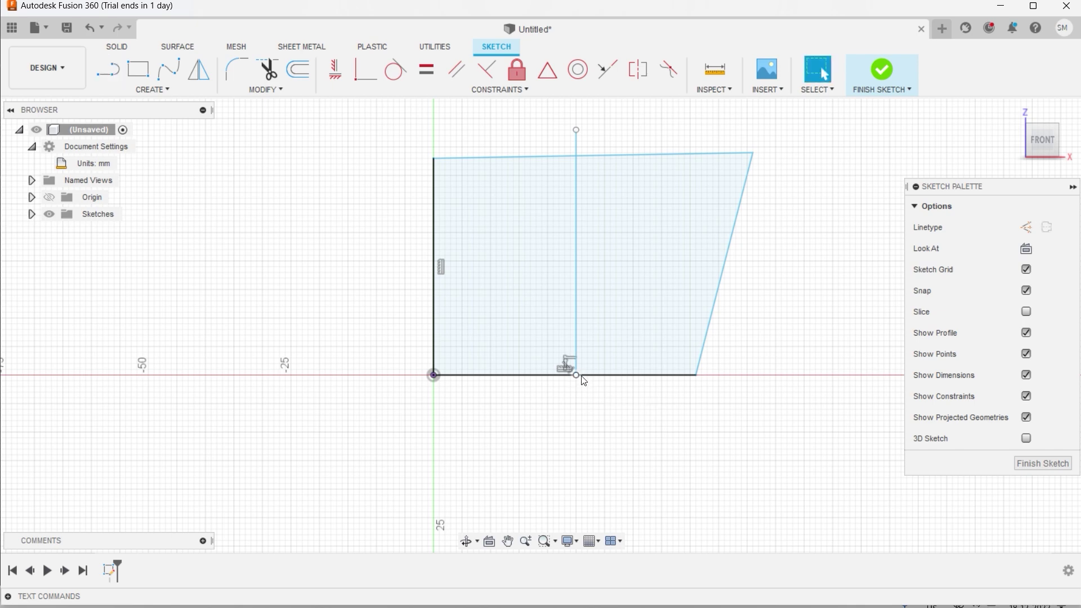
{"action": "left_click", "coordinate": [577, 271]}
{"action": "key", "text": "x"}
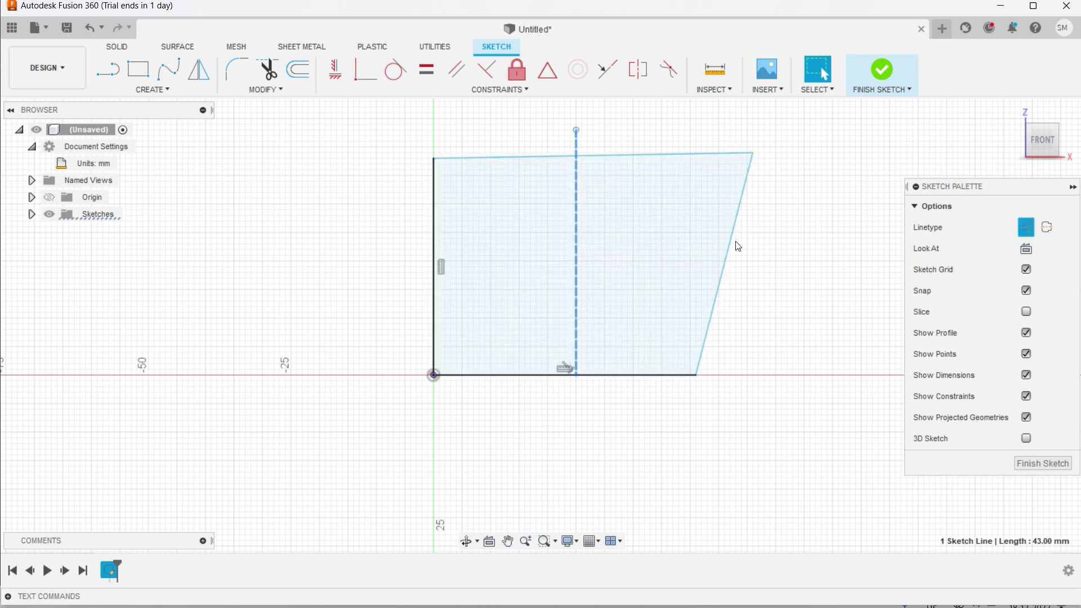
Apply a Symmetry constraint to the outline's left and right edges about the vertical construction line
{"action": "left_click", "coordinate": [731, 245]}
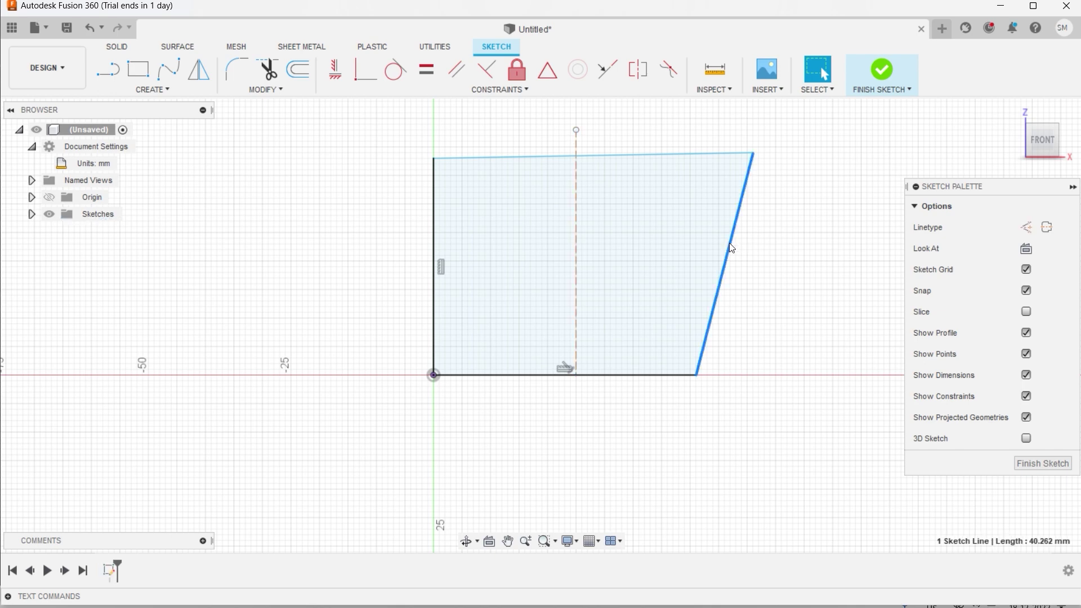
{"action": "left_click", "coordinate": [575, 241], "text": "shift"}
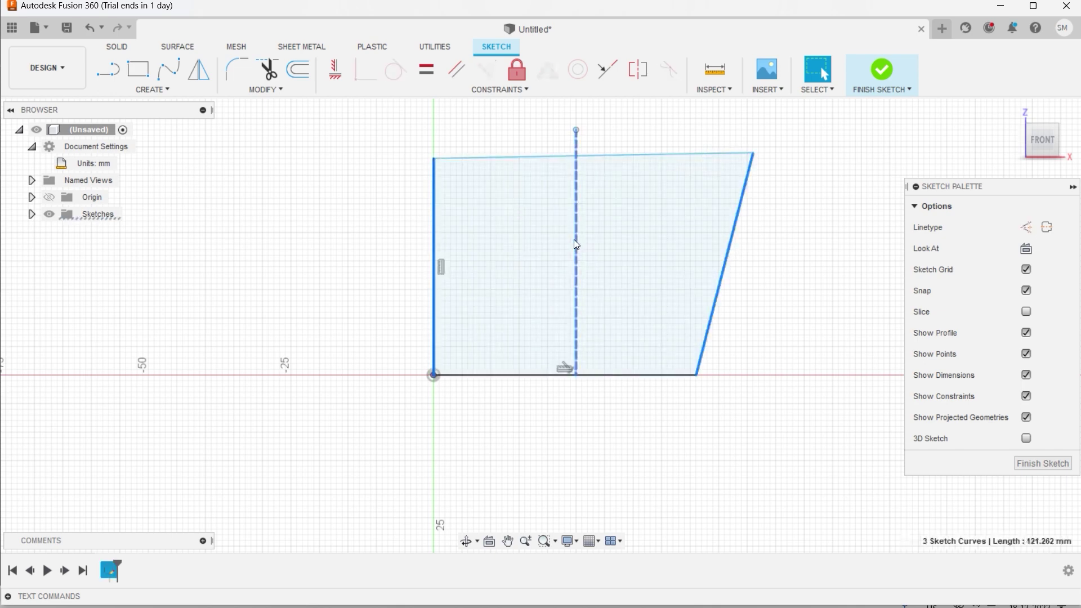
{"action": "left_click", "coordinate": [643, 77]}
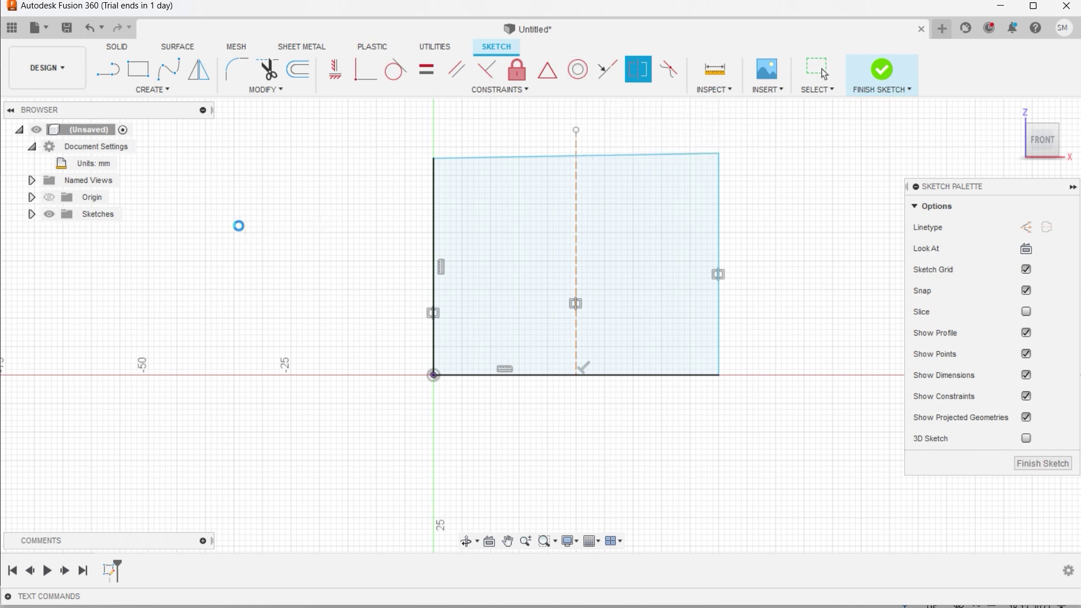
{"action": "key", "text": "Escape"}
Draw a large circle to the left of the outline, with a smaller off-centre circle inside it
{"action": "key", "text": "c"}
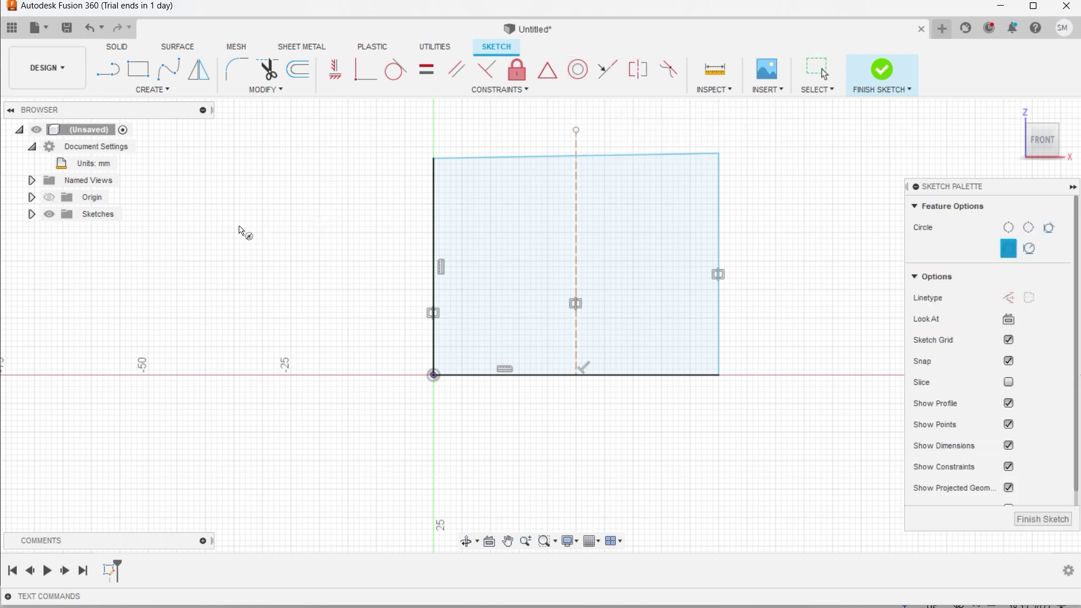
{"action": "left_click", "coordinate": [245, 260]}
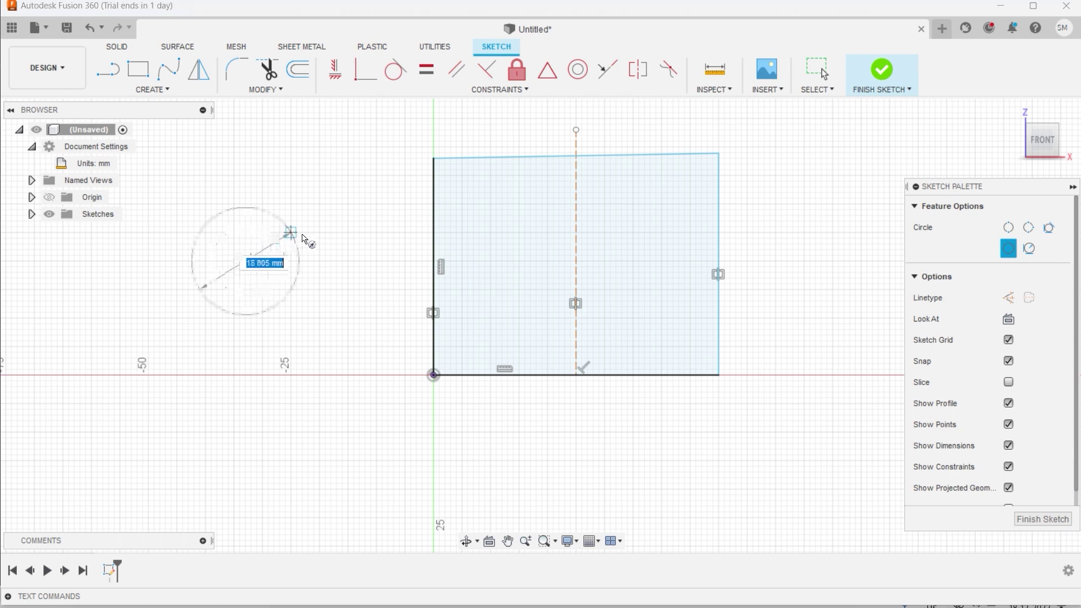
{"action": "left_click", "coordinate": [349, 203]}
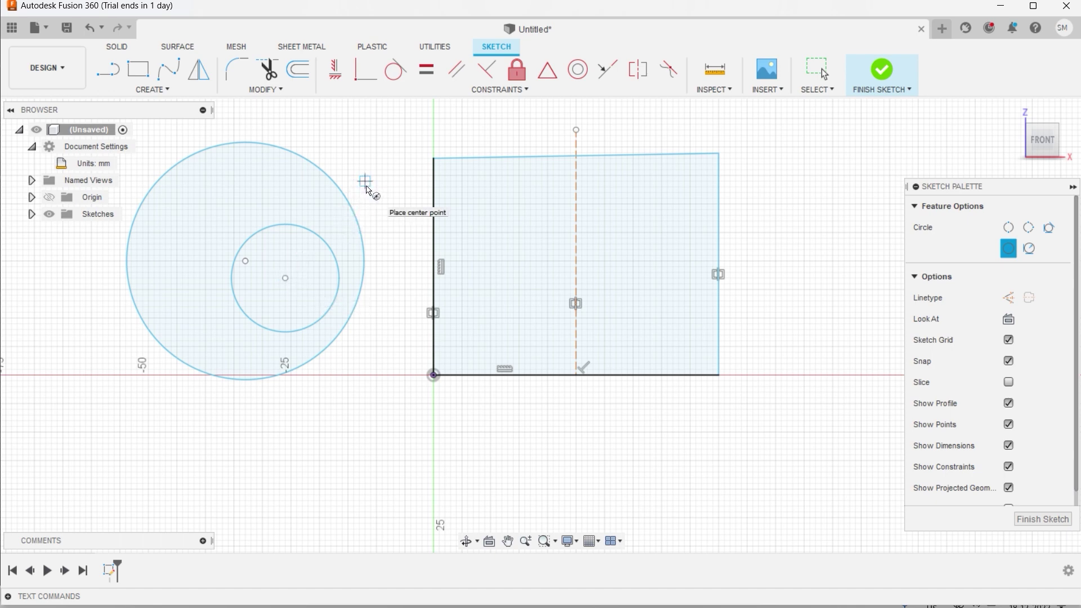
{"action": "key", "text": "Escape"}
Apply a Coincident constraint between the centre points of the small and large circles
{"action": "left_click", "coordinate": [286, 279]}
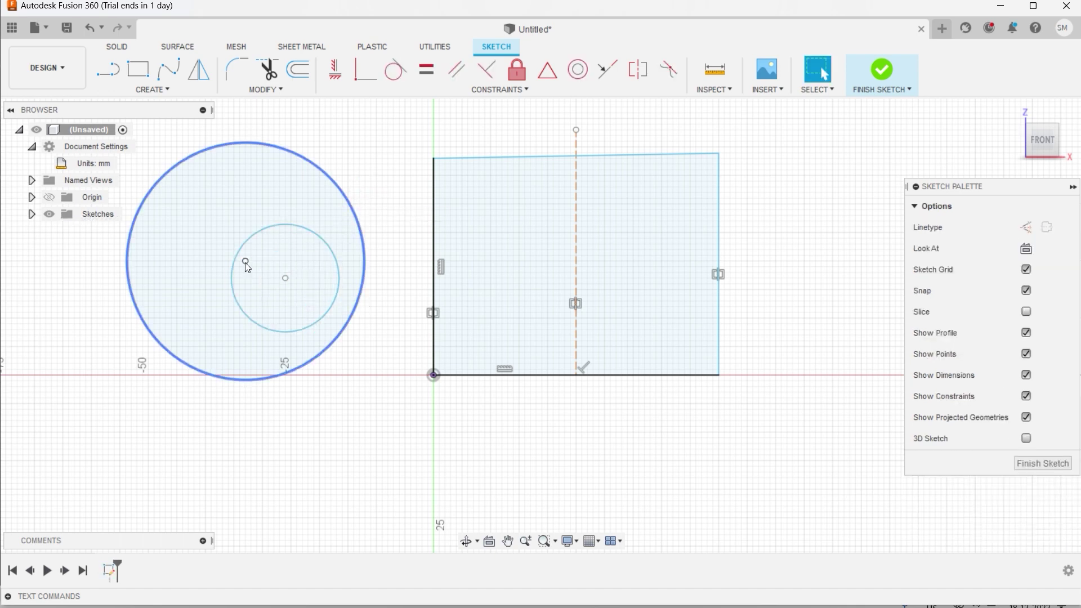
{"action": "left_click", "coordinate": [245, 261], "text": "shift"}
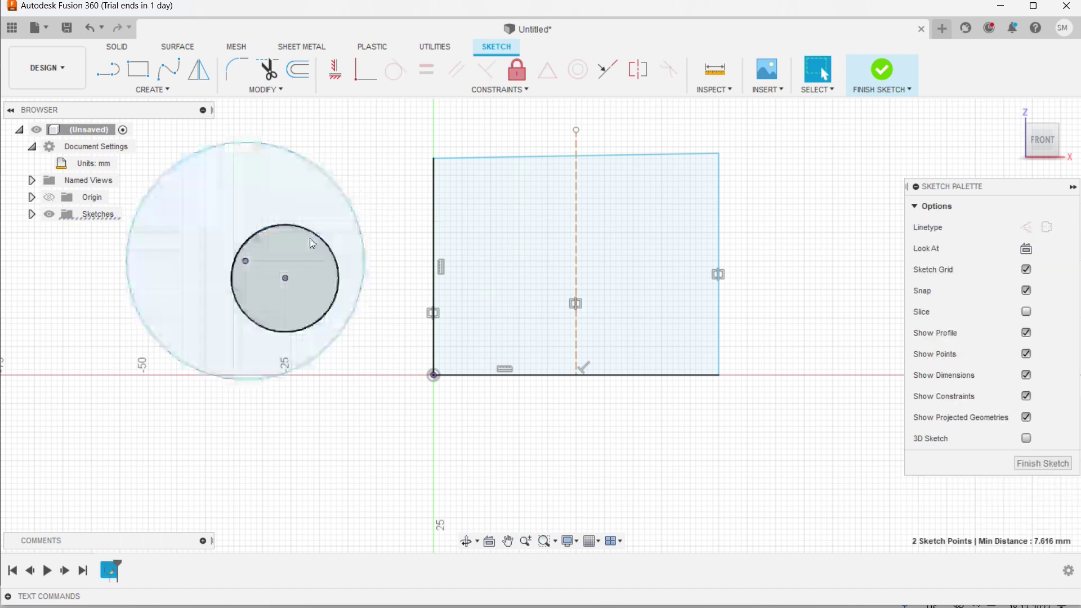
{"action": "left_click", "coordinate": [365, 81]}
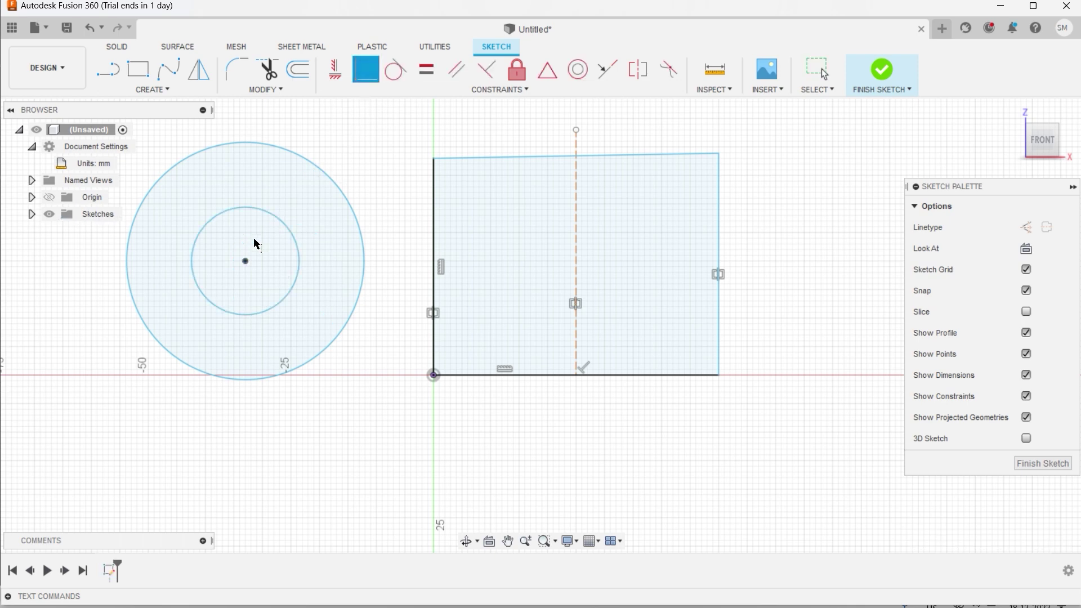
Select all the sketch geometry, including the circles, outline and construction line, and delete it
{"action": "key", "text": "Delete"}
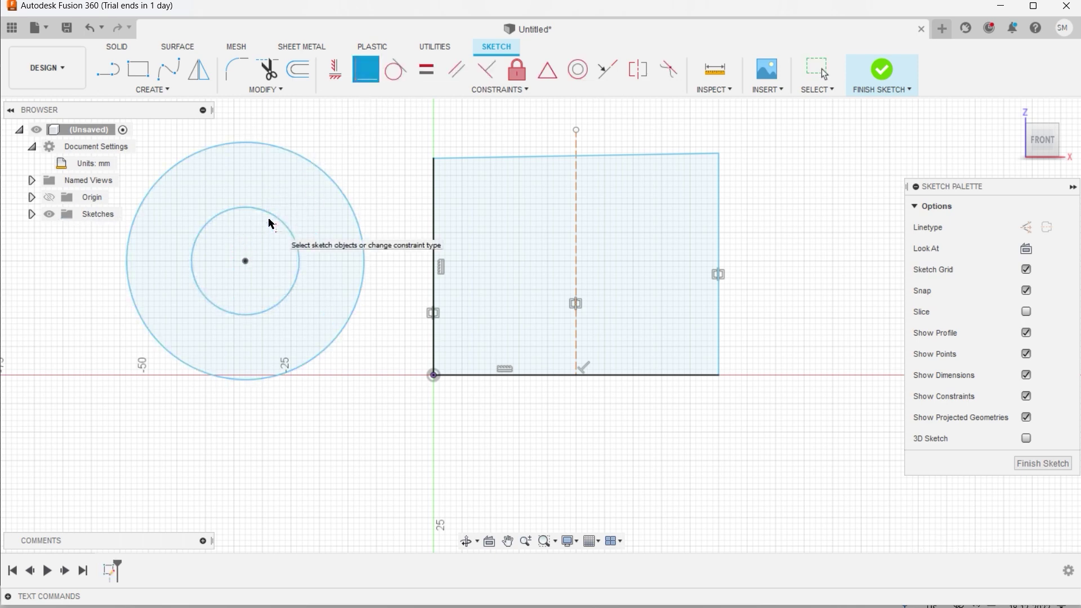
{"action": "left_click_drag", "start_coordinate": [645, 182], "coordinate": [224, 416]}
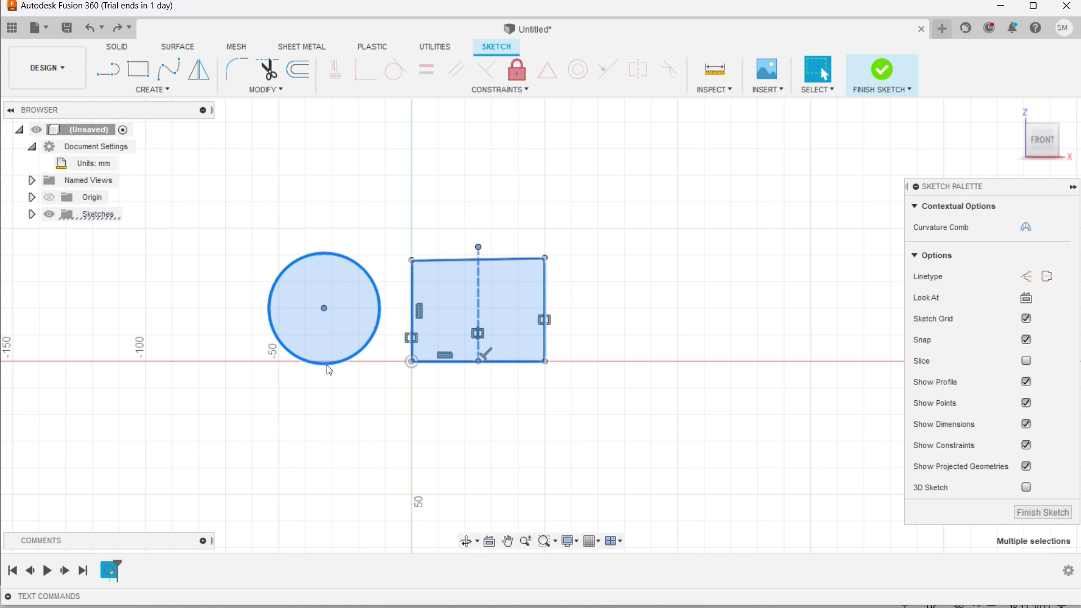
{"action": "right_click", "coordinate": [326, 366]}
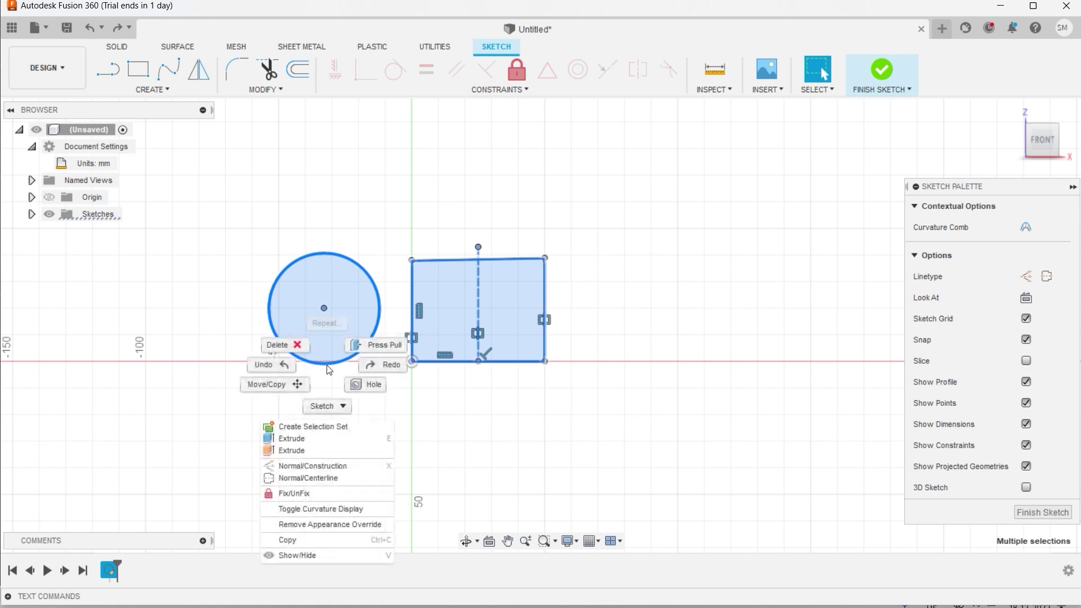
{"action": "left_click", "coordinate": [292, 344]}
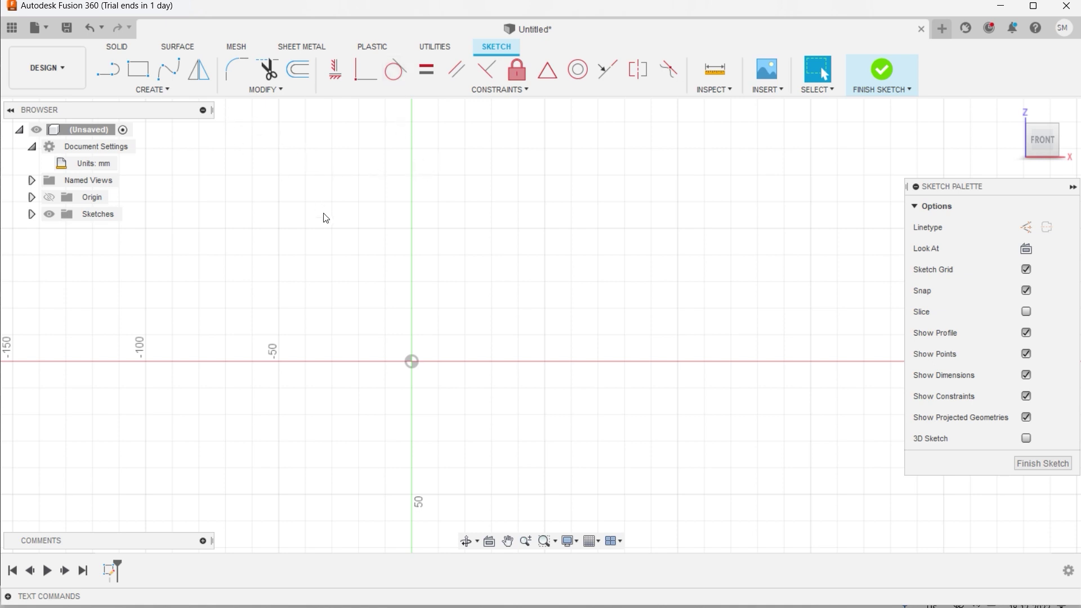
Draw a large centre-diameter circle centred on the sketch origin
{"action": "key", "text": "c"}
{"action": "left_click", "coordinate": [412, 361]}
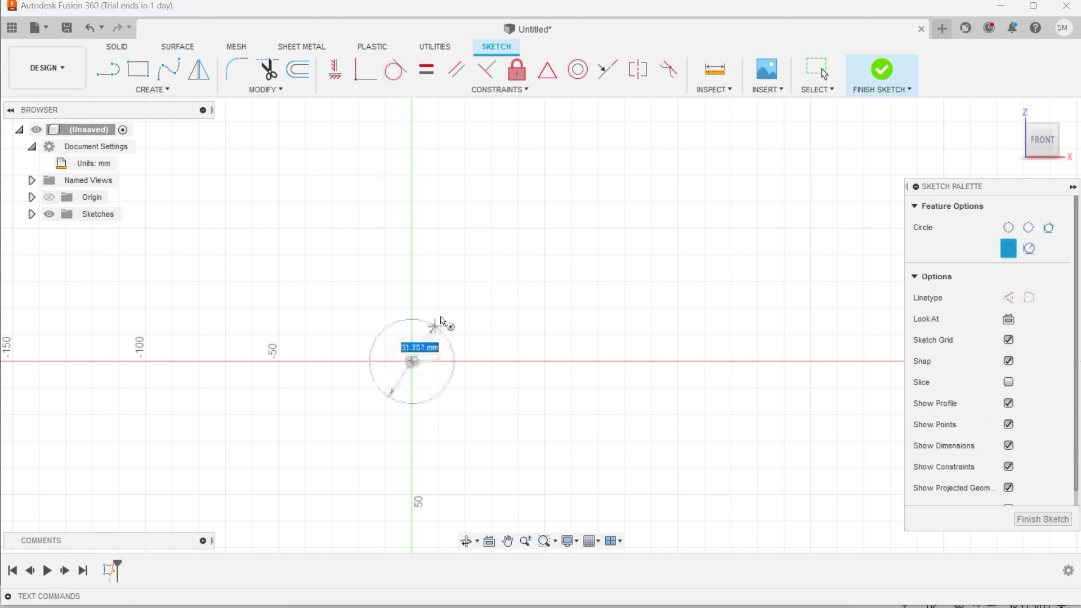
{"action": "left_click", "coordinate": [517, 246]}
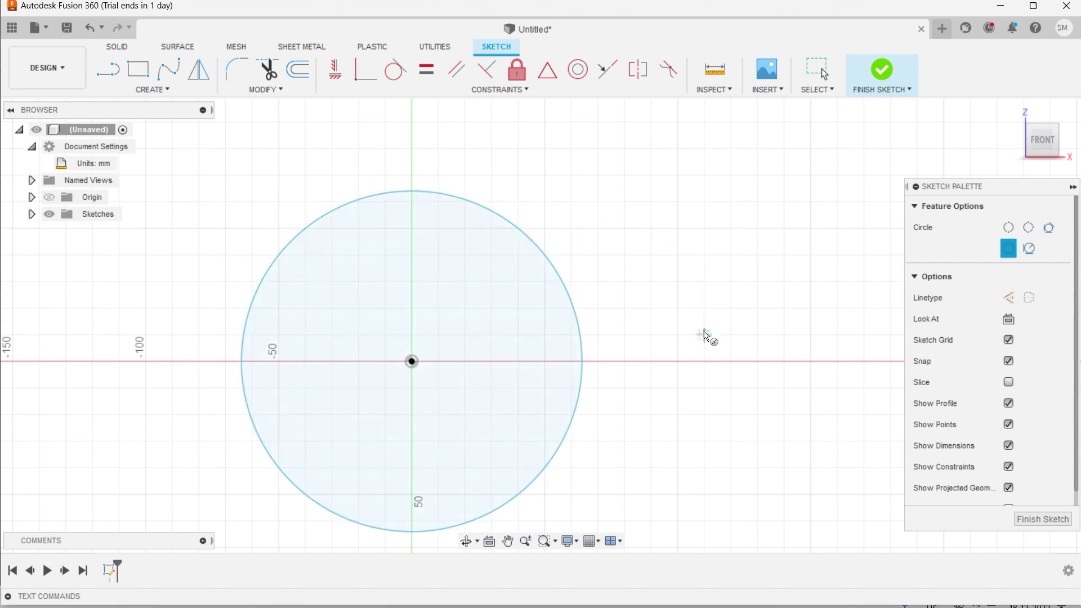
{"action": "scroll", "coordinate": [705, 336], "scroll_direction": "down", "scroll_amount": 3}
{"action": "scroll", "coordinate": [705, 335], "scroll_direction": "down", "scroll_amount": 2}
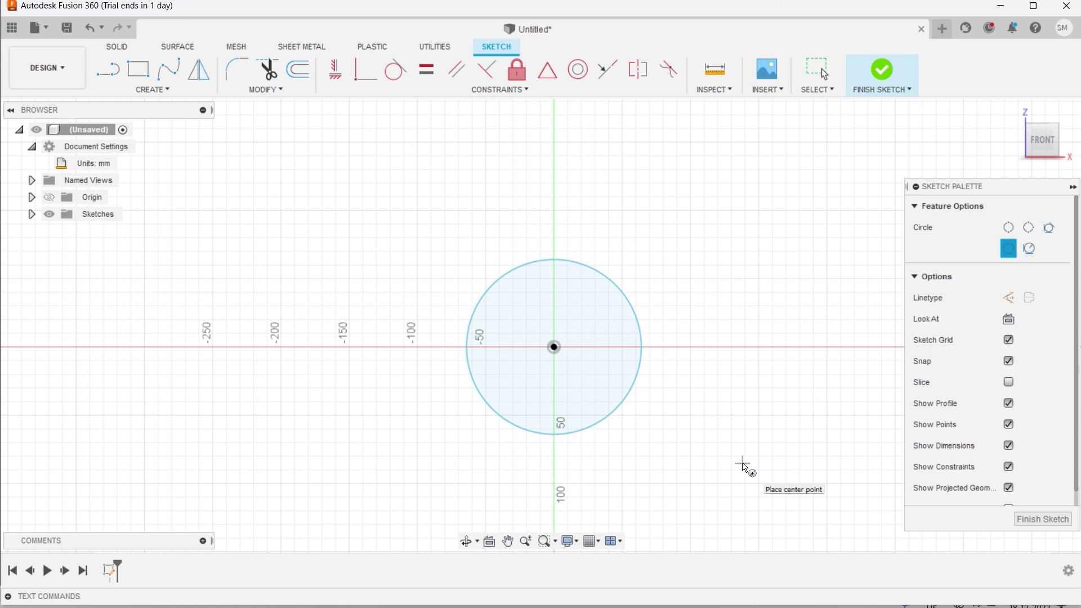
{"action": "key", "text": "Escape"}
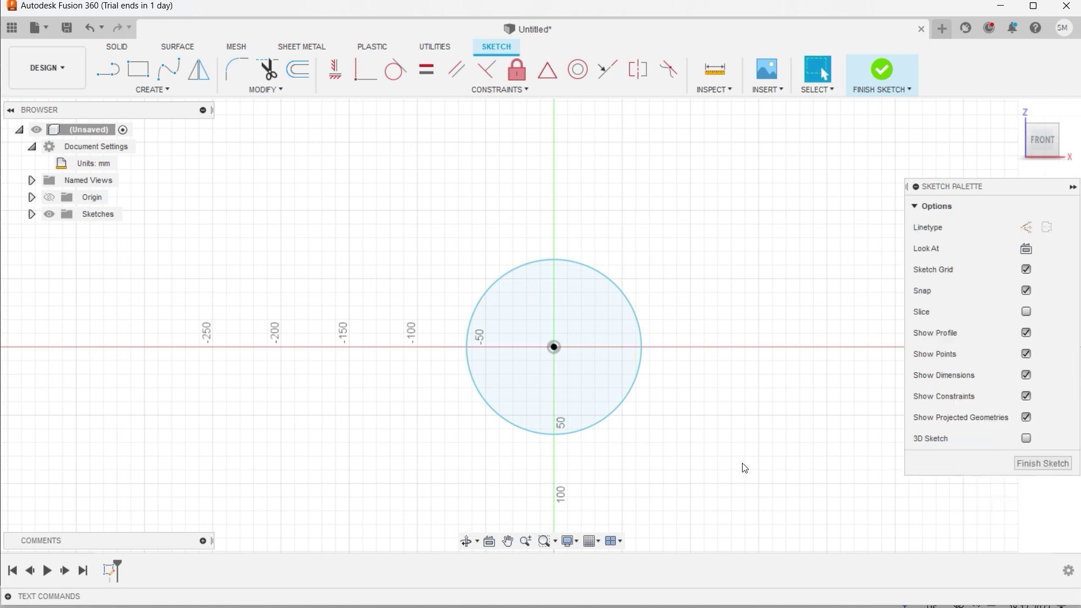
Draw a slanted line about 147 mm long from outside the circle at its lower right, across its edge, to a point inside
{"action": "key", "text": "l"}
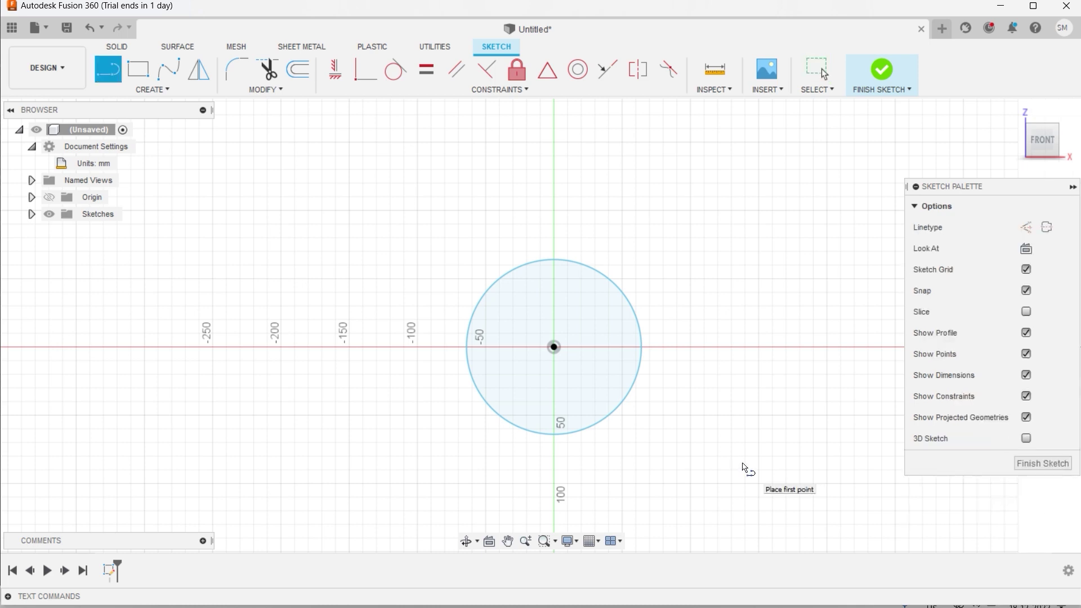
{"action": "left_click", "coordinate": [718, 483]}
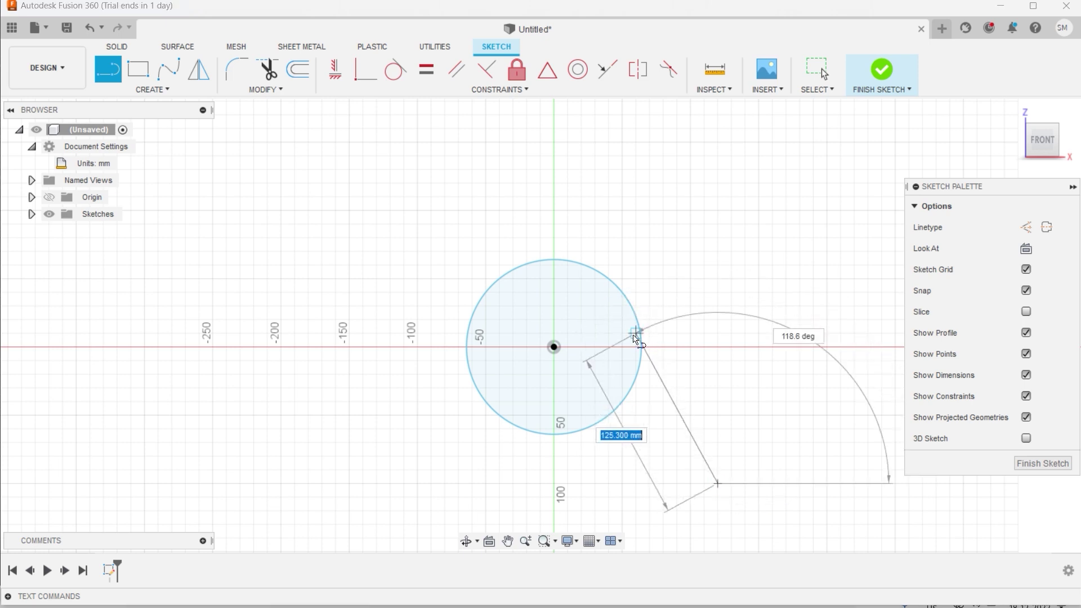
{"action": "left_click", "coordinate": [613, 313]}
{"action": "key", "text": "Escape"}
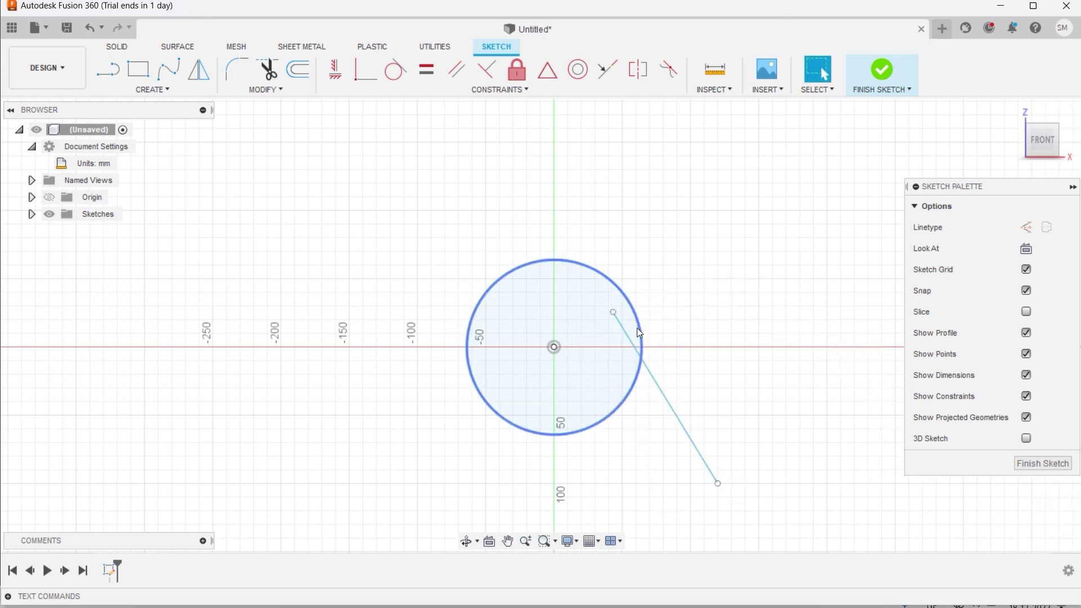
Apply a Tangent constraint between the slanted line and the circle, and delete both curves from the sketch
{"action": "left_click", "coordinate": [660, 386]}
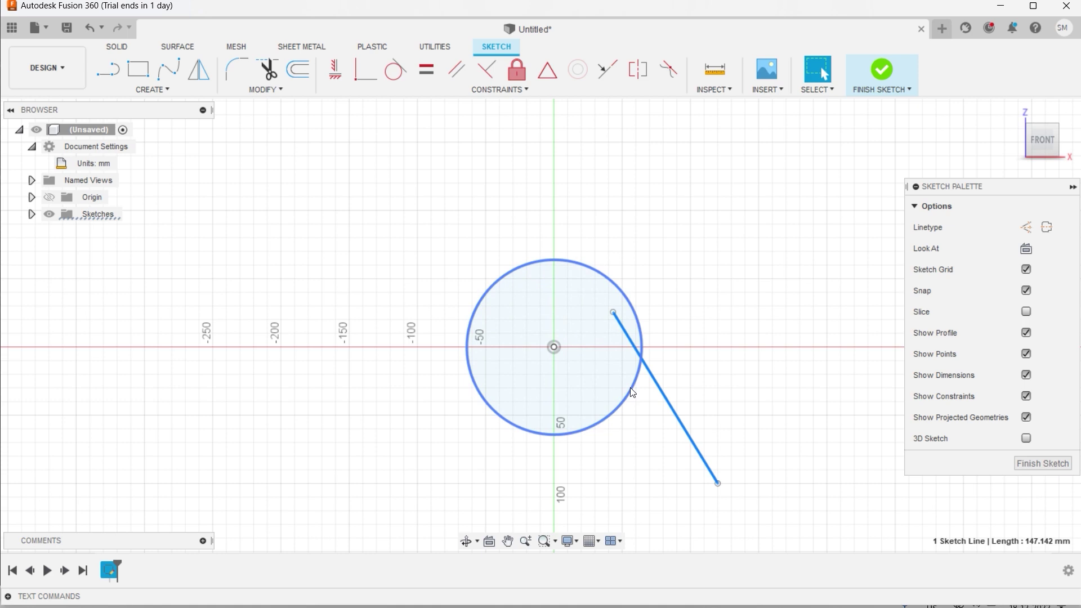
{"action": "left_click", "coordinate": [632, 393], "text": "shift"}
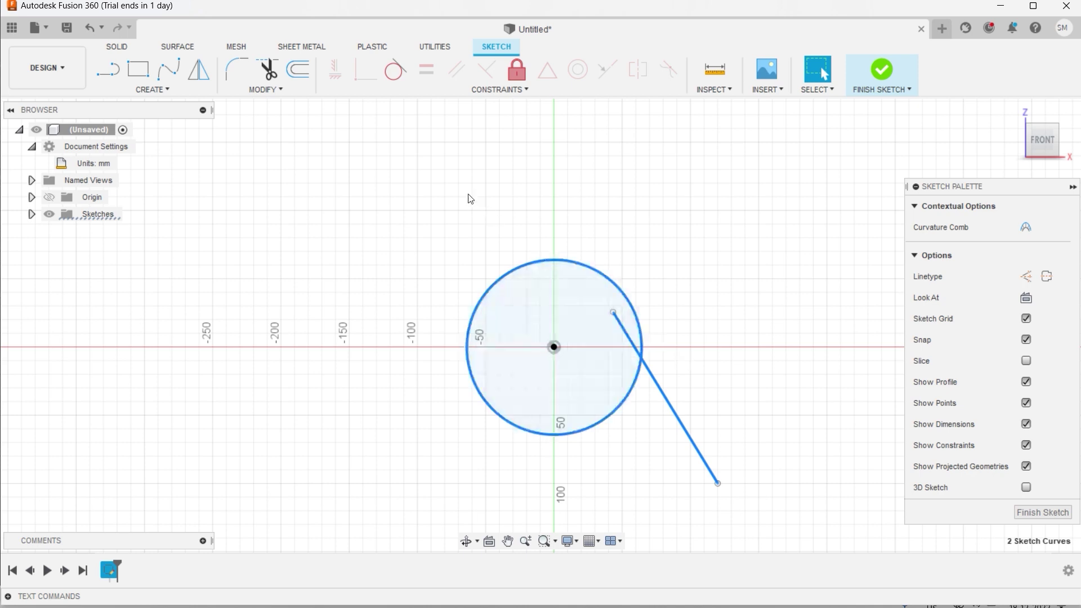
{"action": "left_click", "coordinate": [397, 65]}
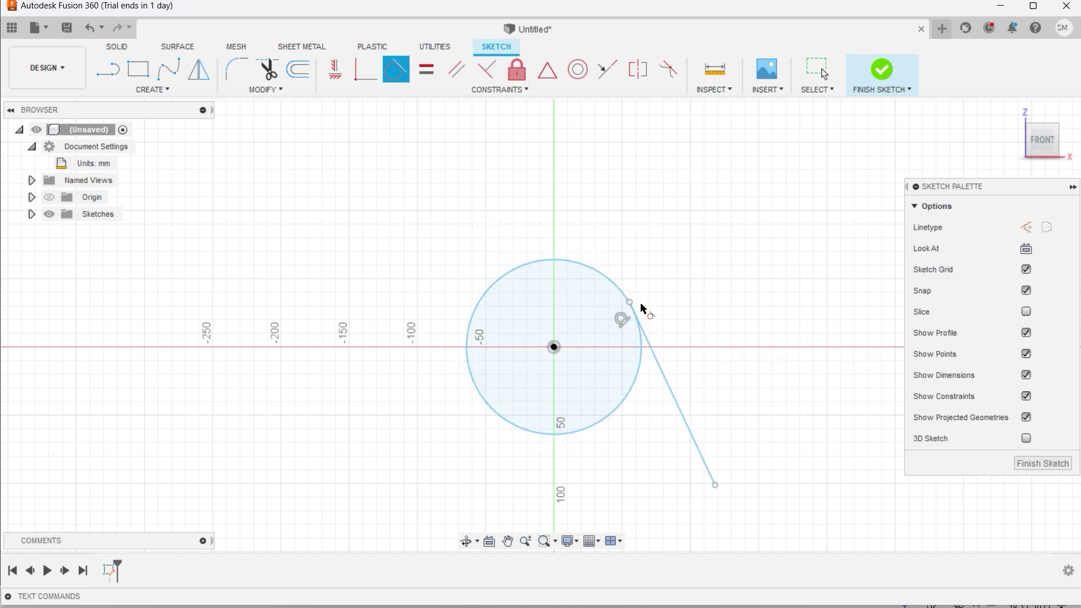
{"action": "key", "text": "Escape"}
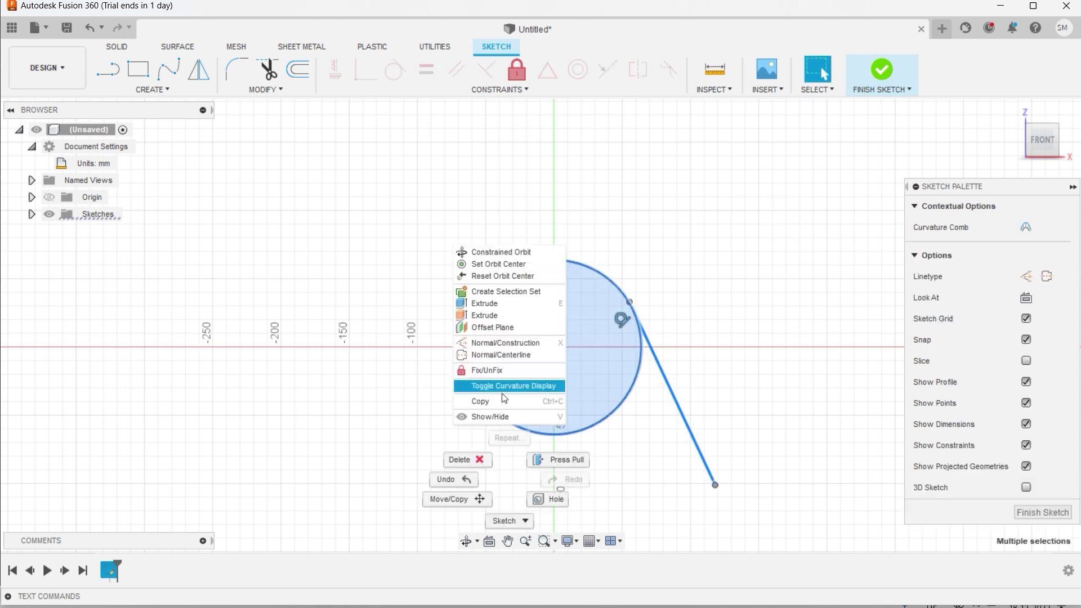
{"action": "left_click", "coordinate": [459, 460]}
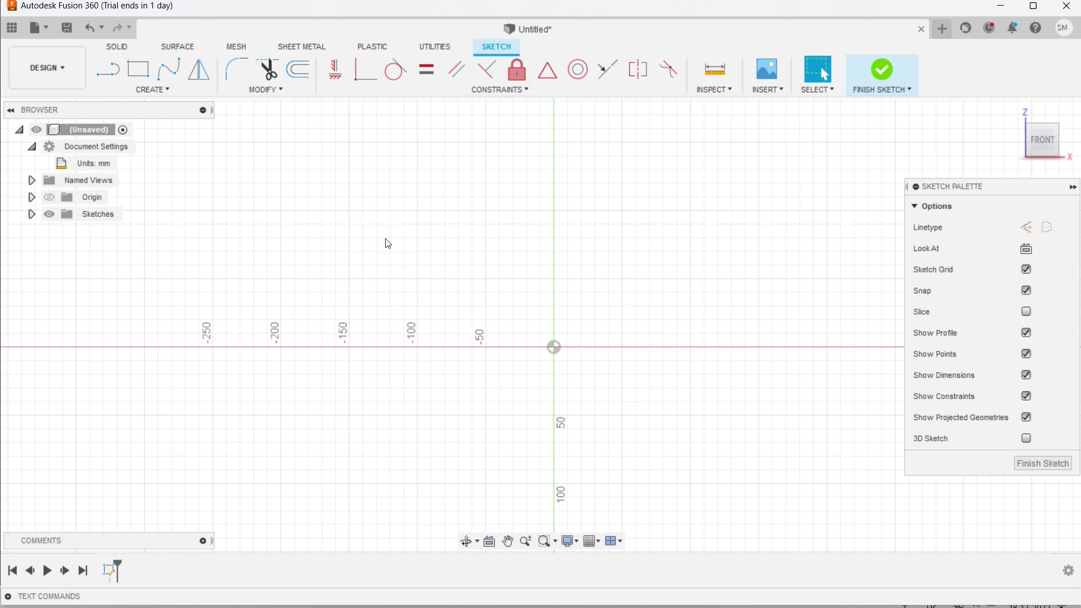
Draw a two-point rectangle about 220 mm wide and 150 mm high from the vertical axis down to the horizontal axis
{"action": "left_click", "coordinate": [154, 75]}
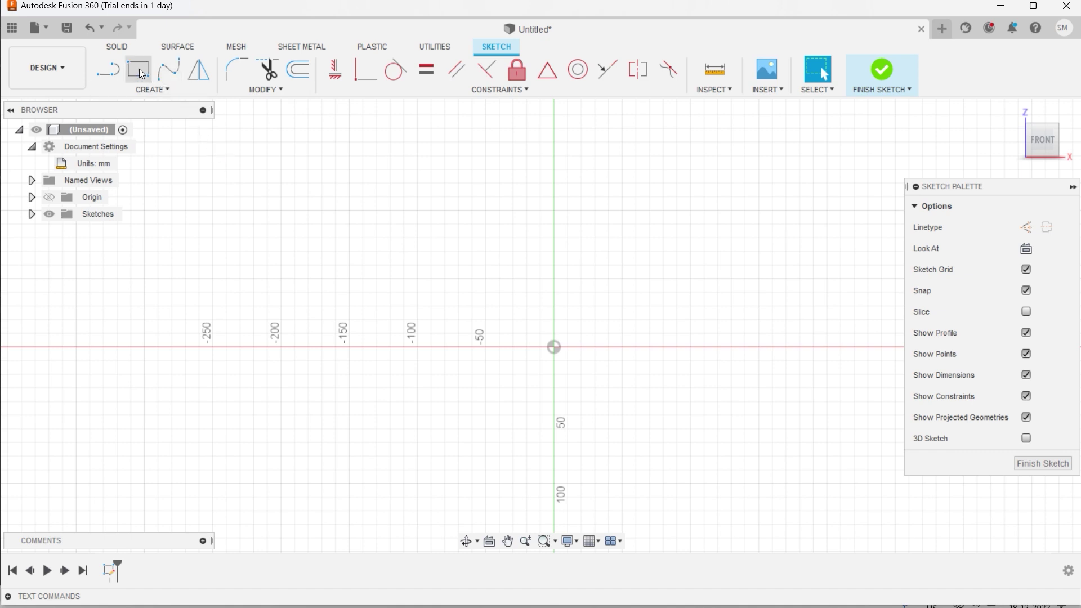
{"action": "left_click", "coordinate": [555, 143]}
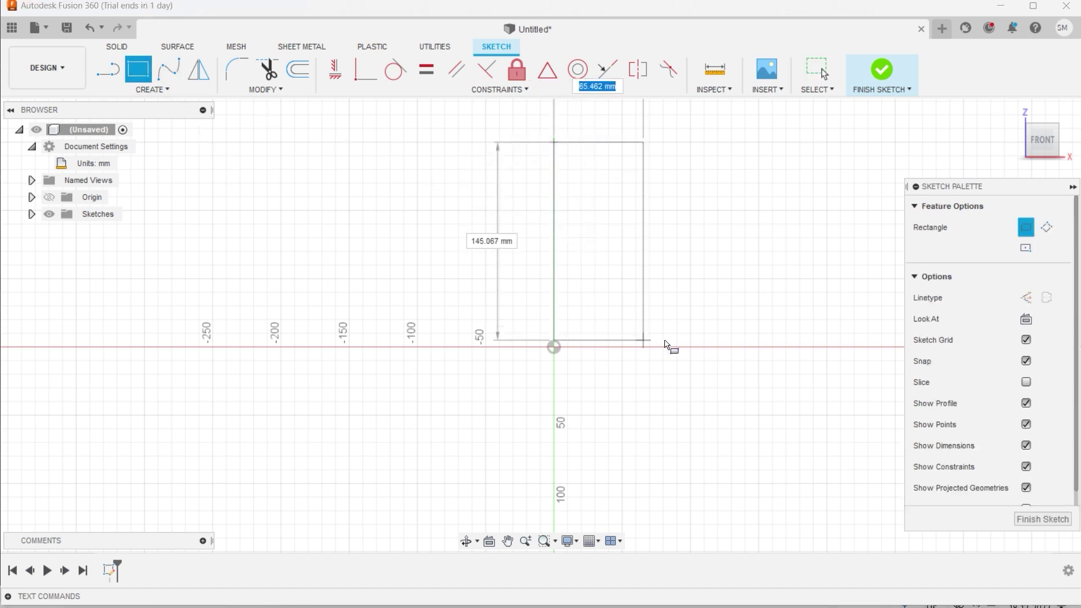
{"action": "left_click", "coordinate": [855, 347]}
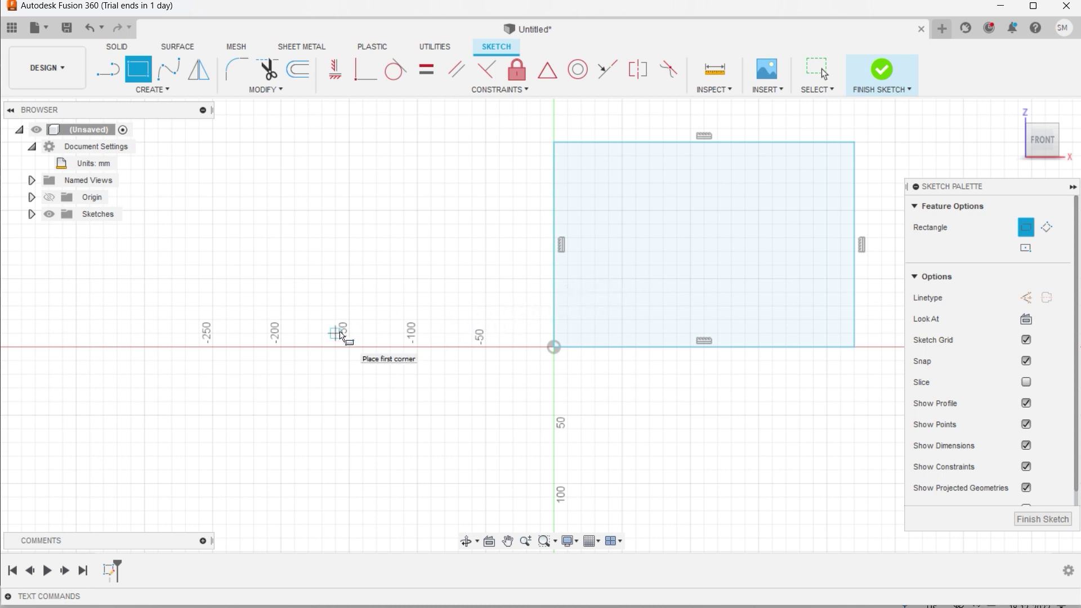
Dimension the rectangle's bottom edge as 200 mm and its right edge as 150 mm
{"action": "key", "text": "d"}
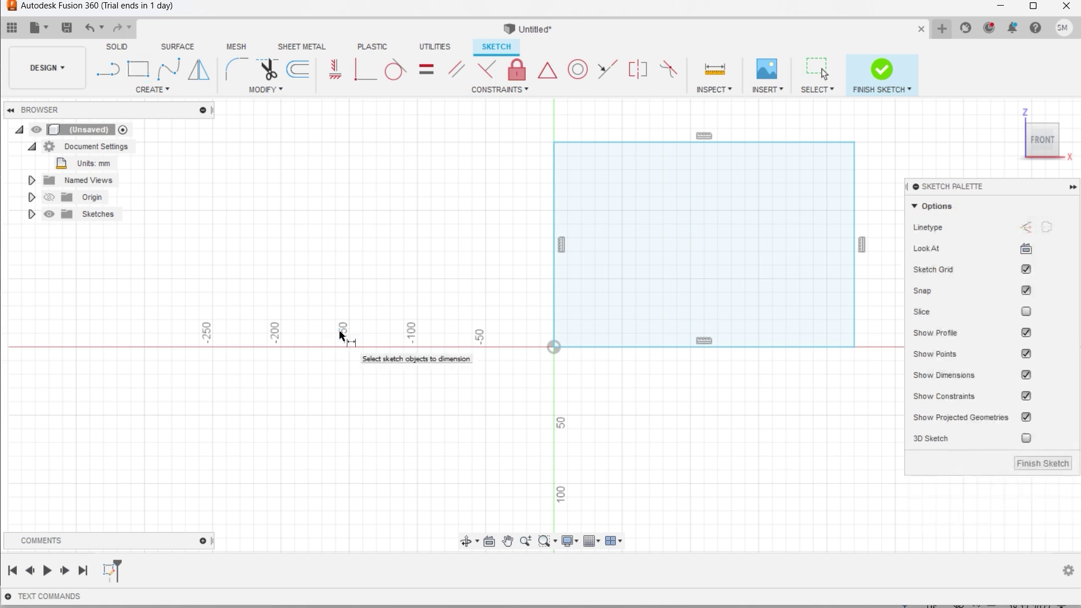
{"action": "left_click", "coordinate": [629, 349]}
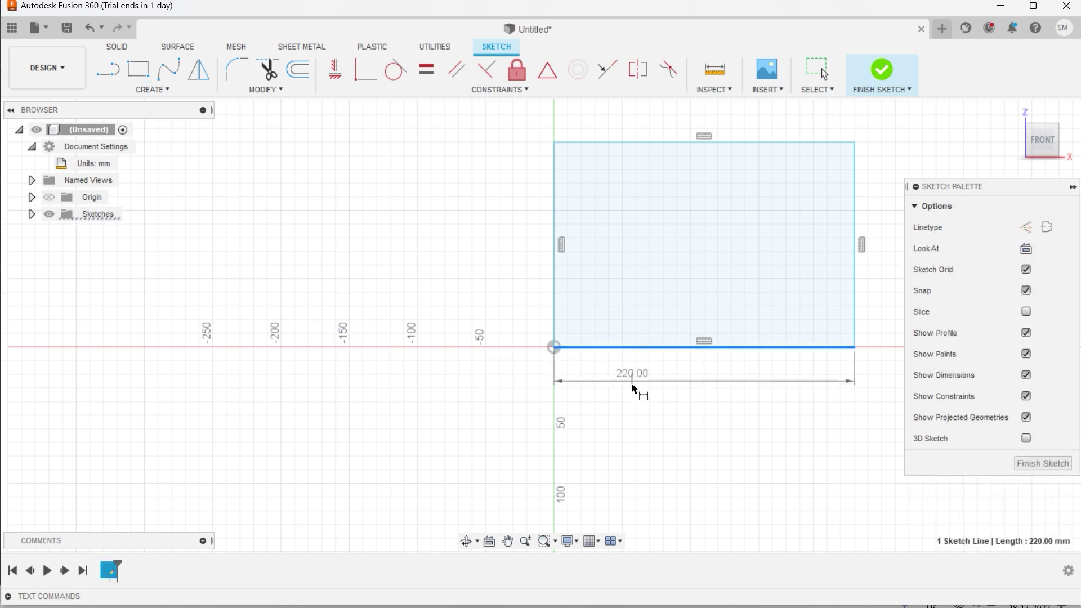
{"action": "left_click", "coordinate": [634, 390]}
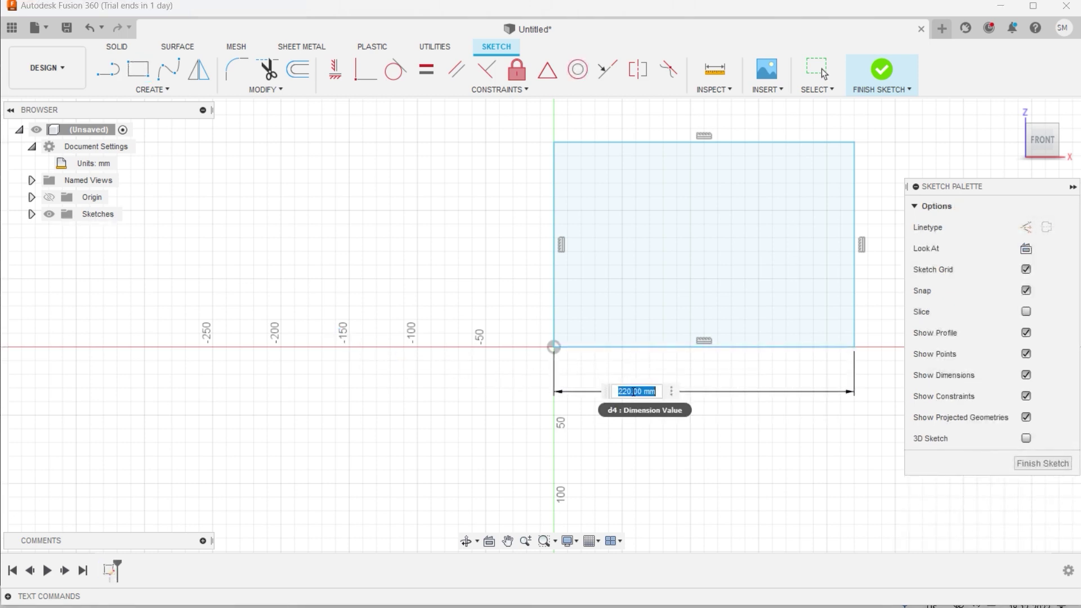
{"action": "type", "text": "200"}
{"action": "key", "text": "Return"}
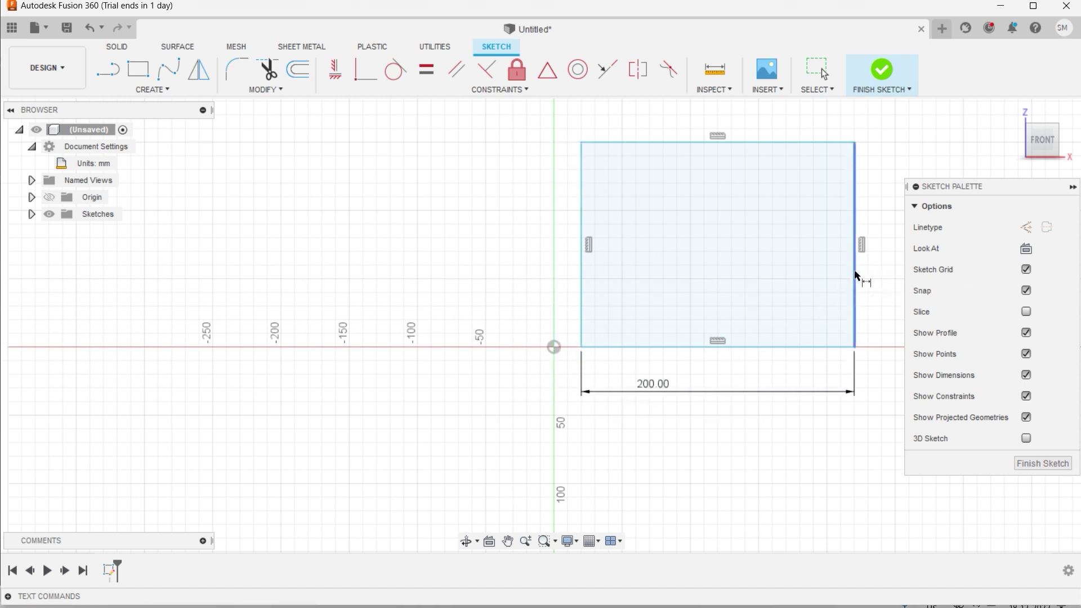
{"action": "left_click", "coordinate": [865, 277]}
{"action": "left_click", "coordinate": [871, 276]}
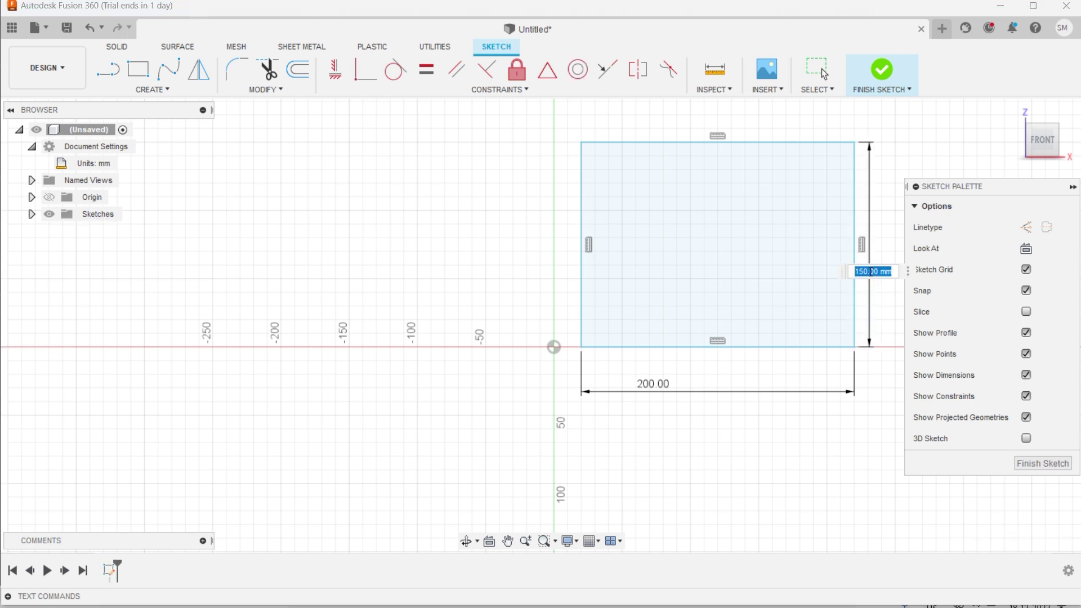
{"action": "key", "text": "Return"}
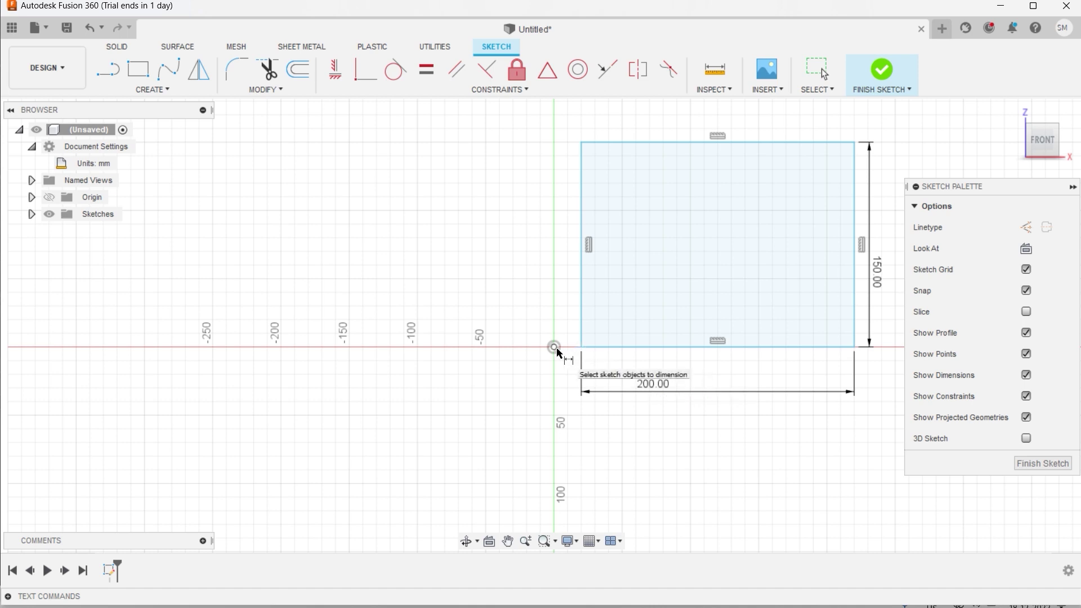
Make the rectangle's lower-left corner coincident with the sketch origin and finish the sketch
{"action": "key", "text": "Escape"}
{"action": "left_click", "coordinate": [582, 348]}
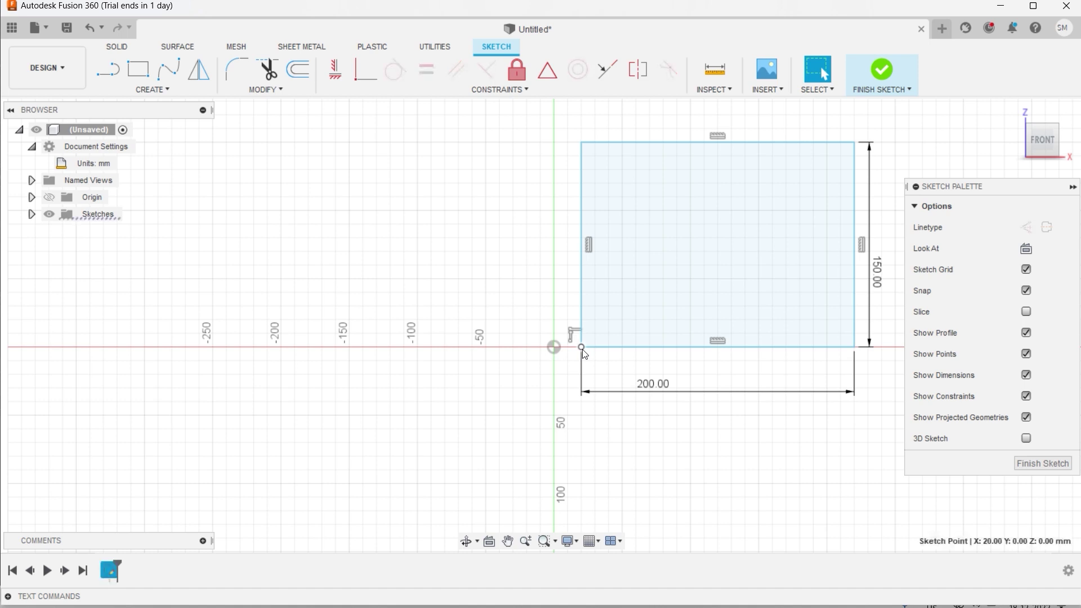
{"action": "left_click", "coordinate": [554, 347], "text": "ctrl"}
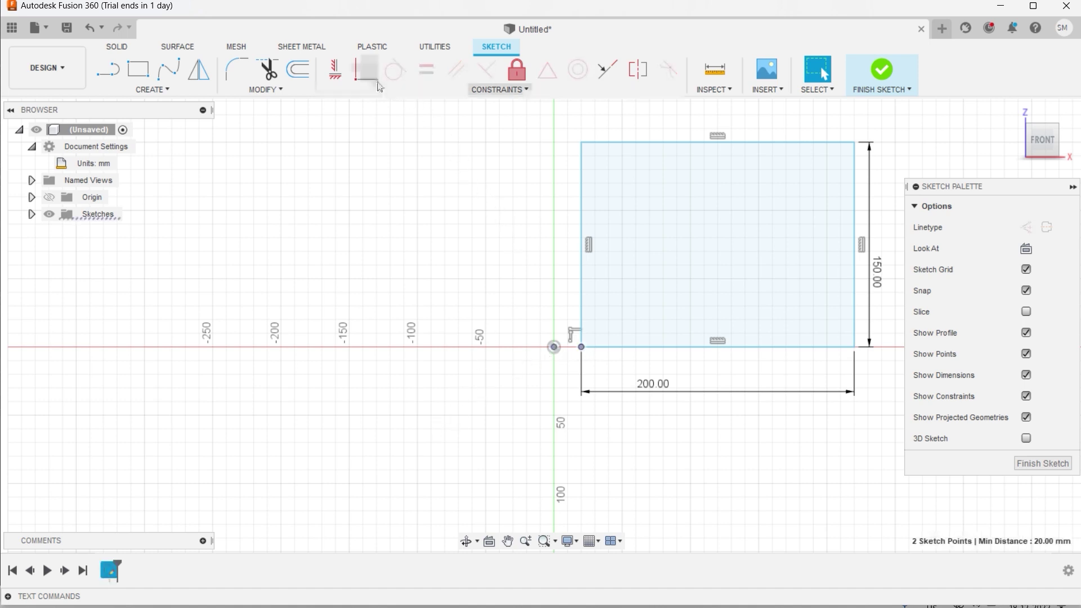
{"action": "left_click", "coordinate": [363, 73]}
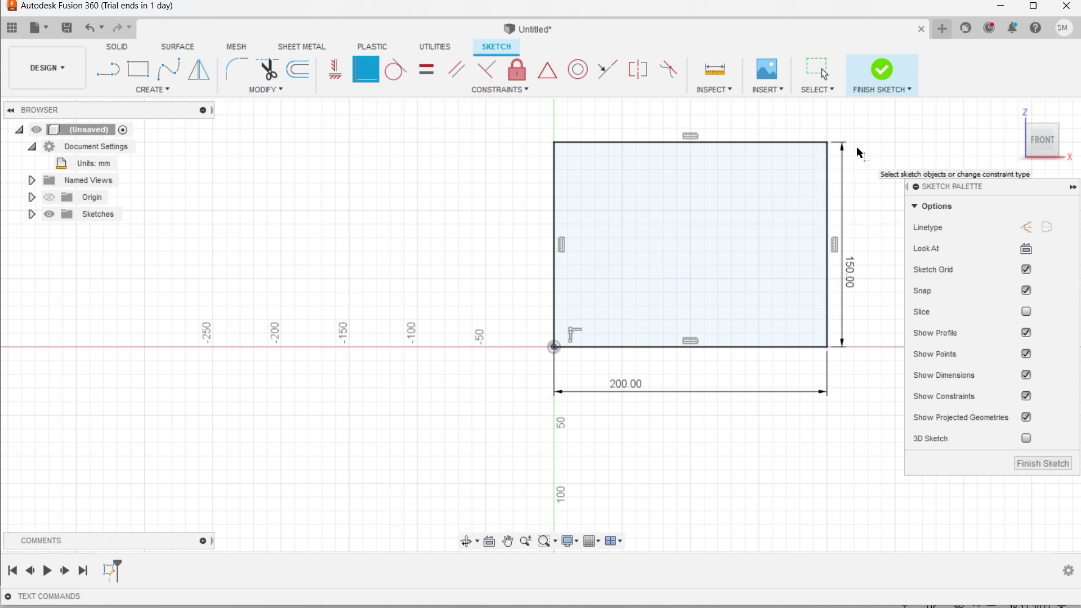
{"action": "left_click", "coordinate": [881, 78]}
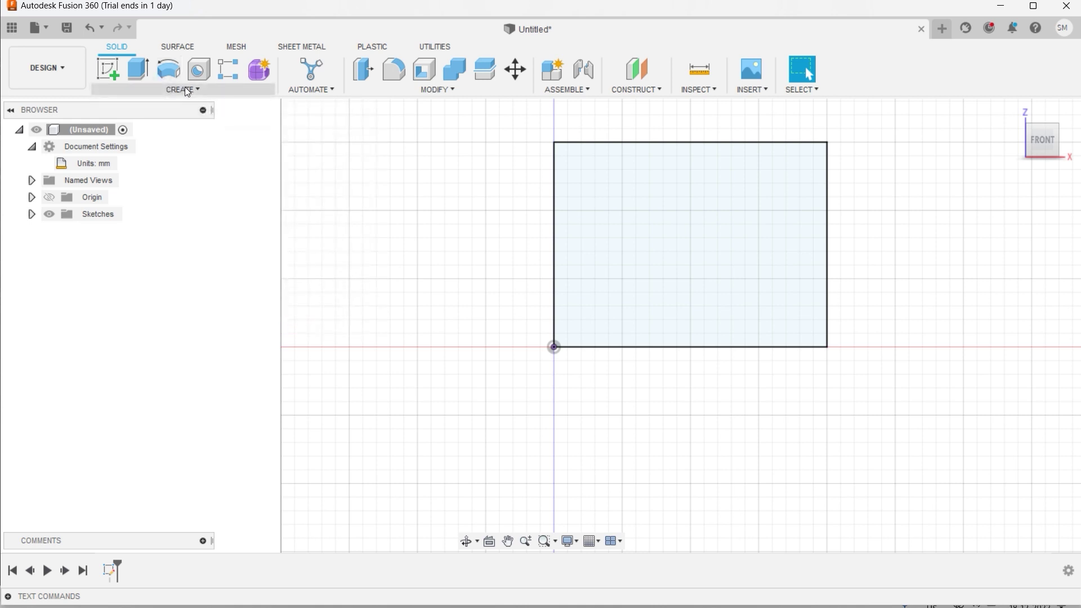
Start an Extrude of the rectangle profile from the profile plane with the direction set to Symmetric
{"action": "left_click", "coordinate": [188, 89]}
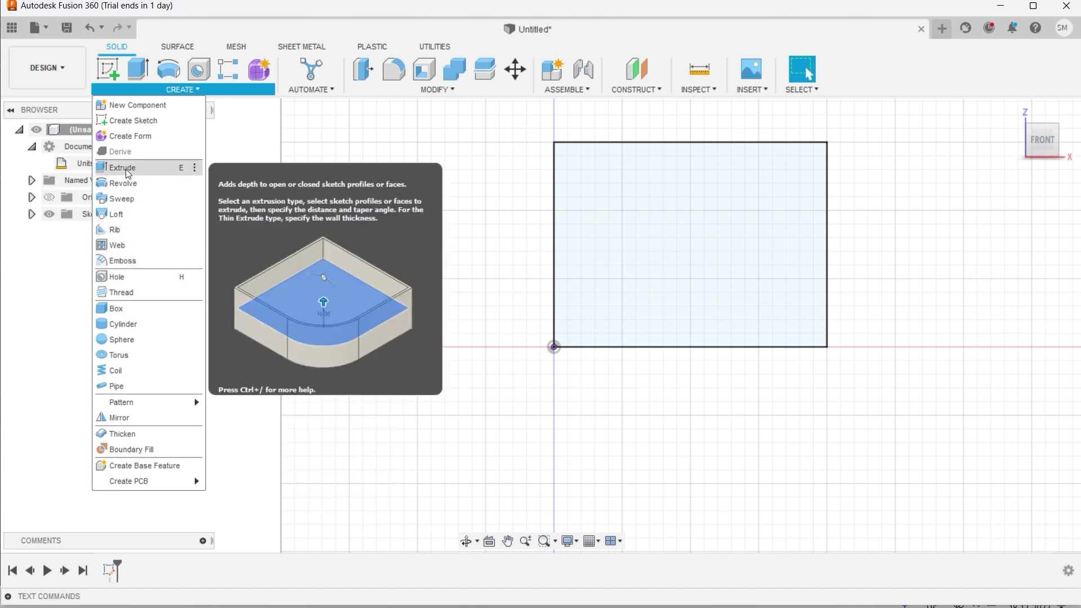
{"action": "left_click", "coordinate": [126, 169]}
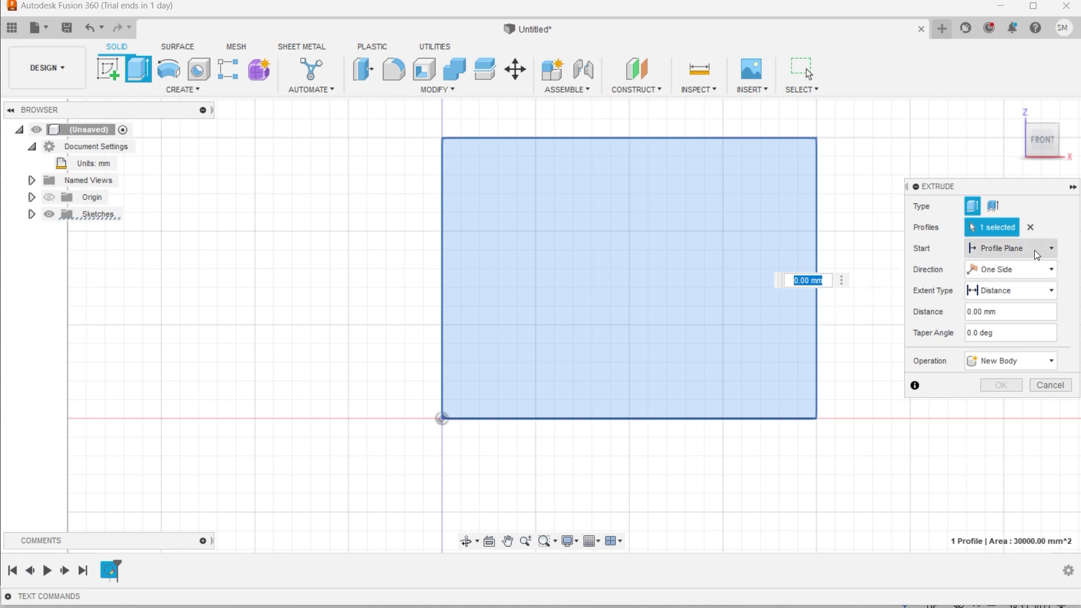
{"action": "left_click", "coordinate": [1039, 249]}
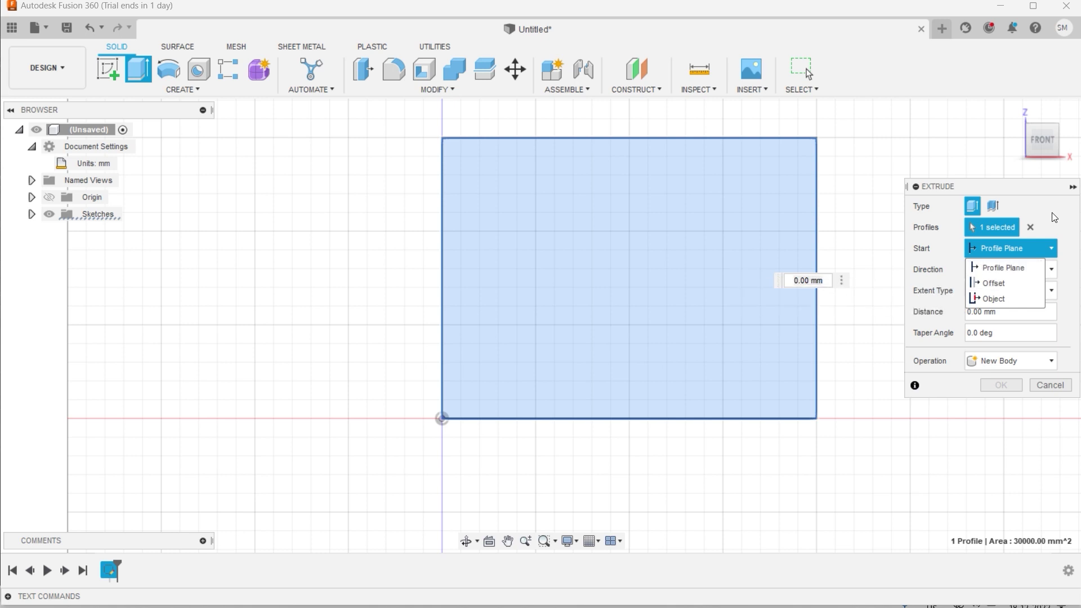
{"action": "left_click", "coordinate": [1039, 244]}
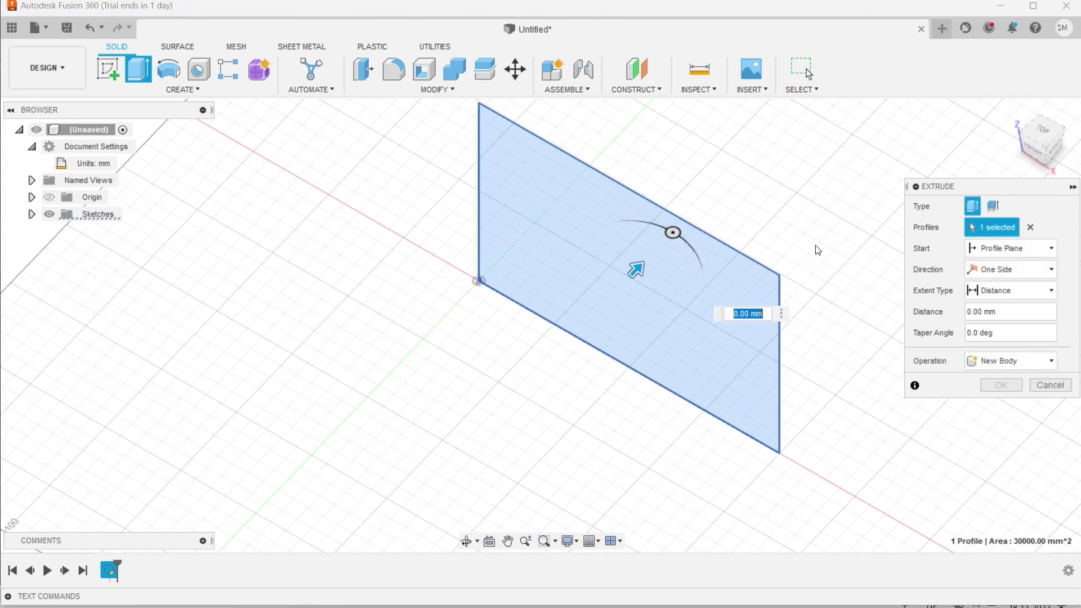
{"action": "left_click", "coordinate": [1048, 269]}
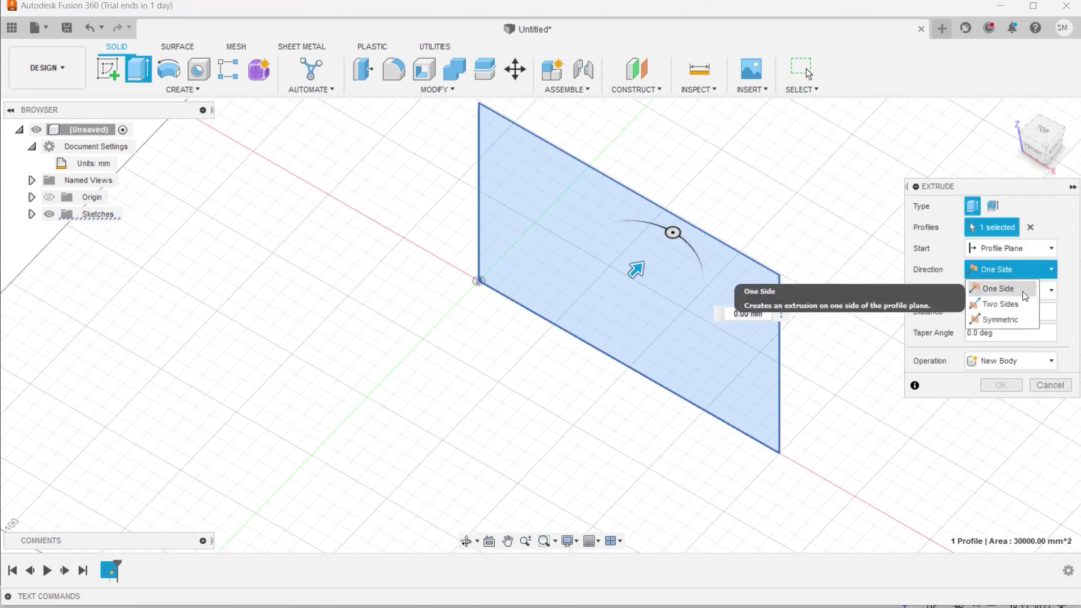
{"action": "left_click", "coordinate": [1012, 320]}
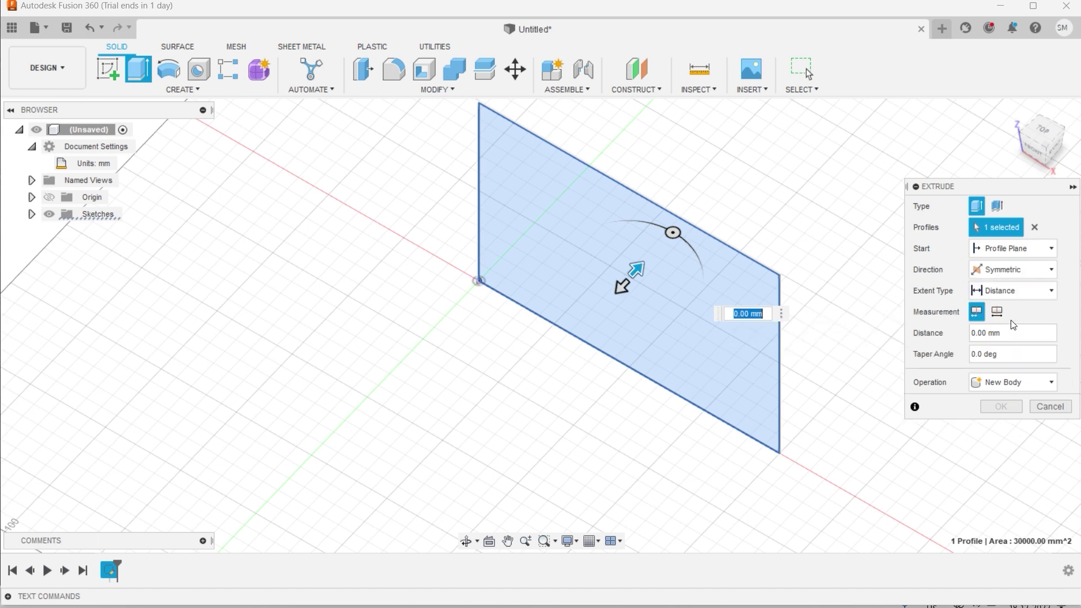
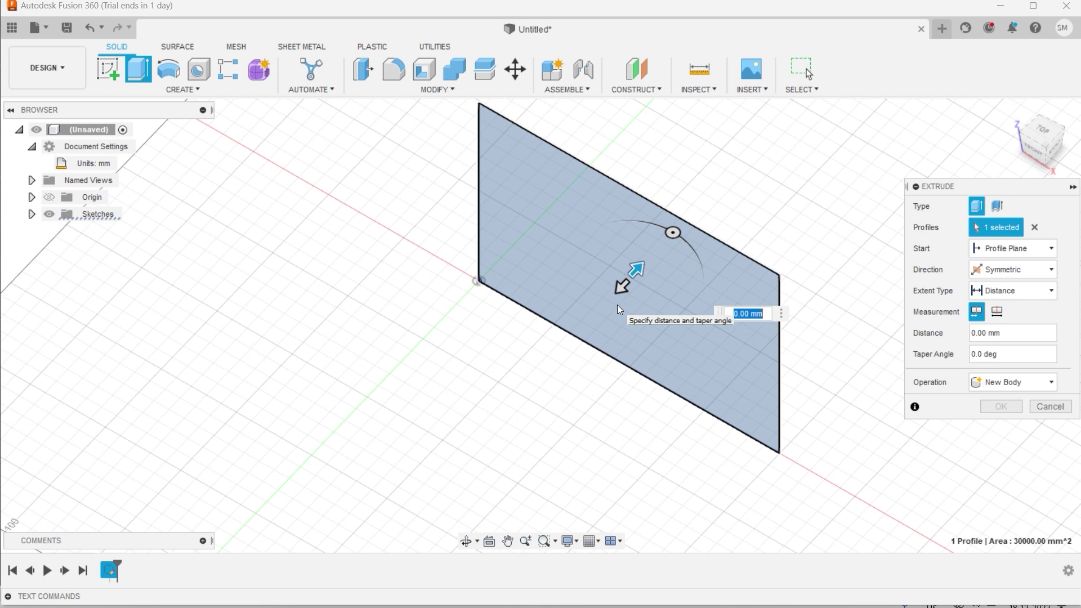
Set the symmetric extrusion to whole-length measurement with a distance of 50 mm
{"action": "left_click", "coordinate": [997, 311]}
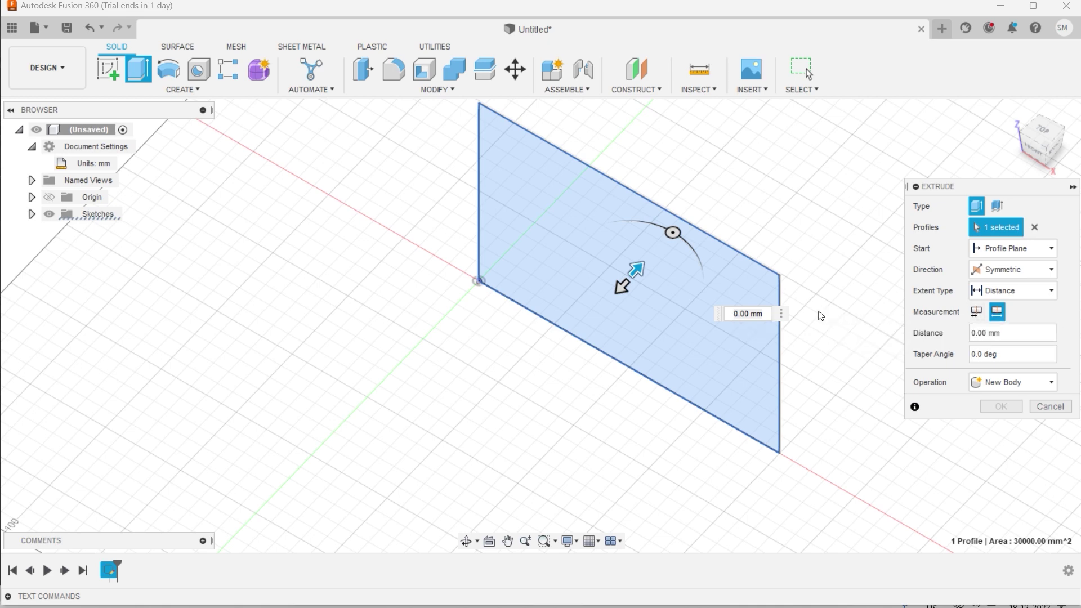
{"action": "left_click", "coordinate": [734, 313]}
{"action": "type", "text": "50"}
{"action": "key", "text": "Return"}
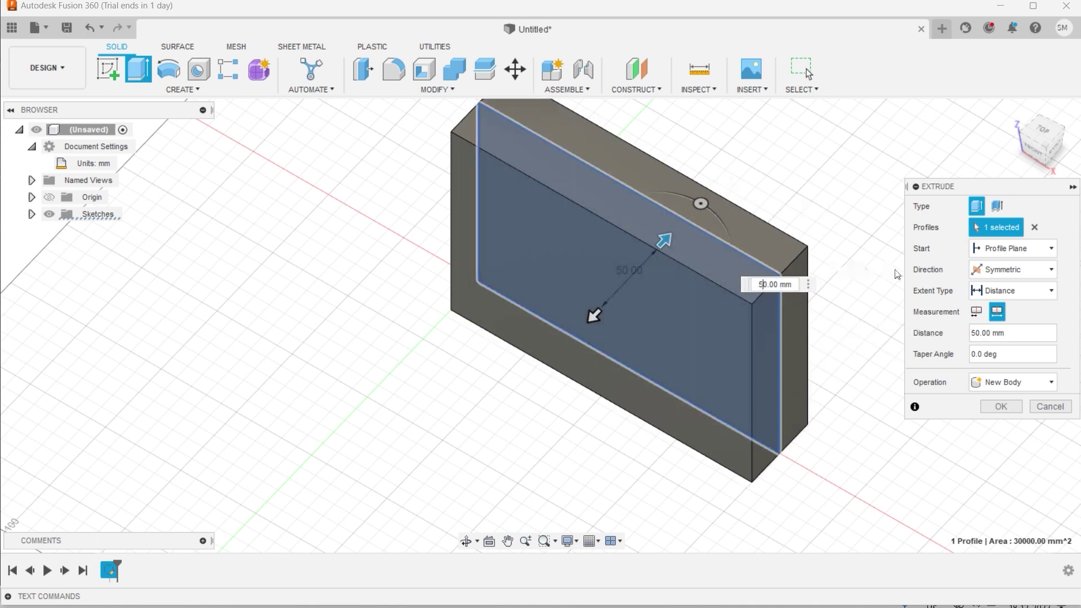
Switch the extrusion to half-length measurement, keep the New Body operation and complete the extrude
{"action": "left_click", "coordinate": [978, 312]}
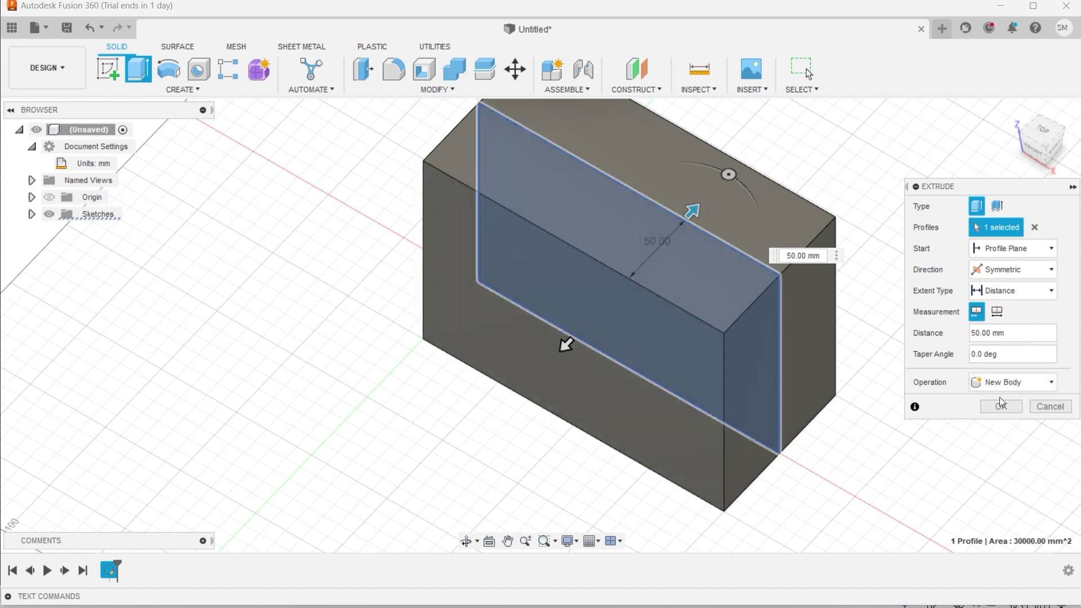
{"action": "left_click", "coordinate": [1050, 382]}
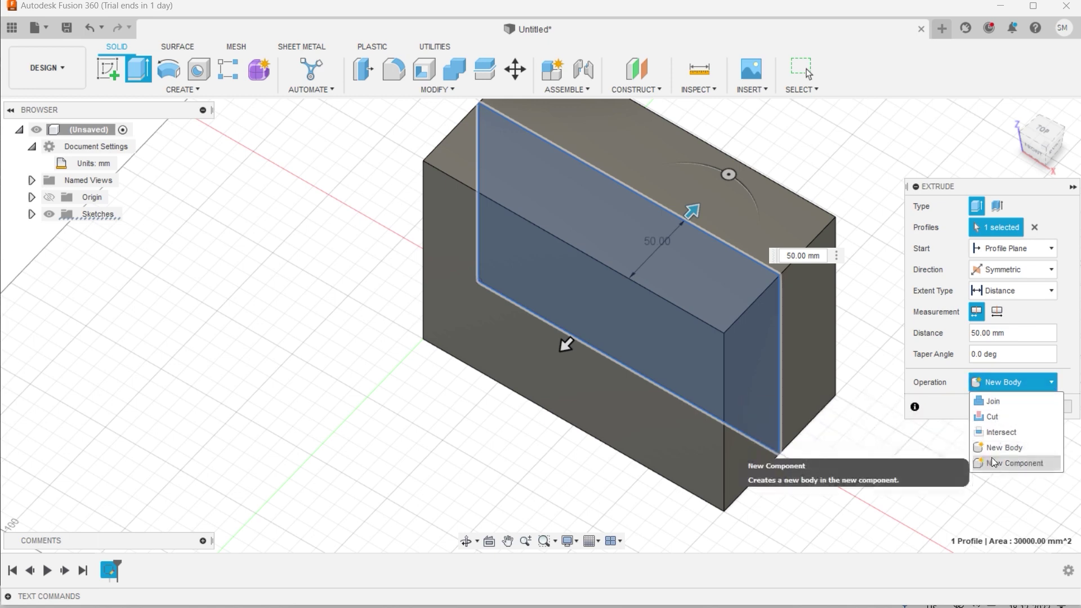
{"action": "left_click", "coordinate": [996, 390]}
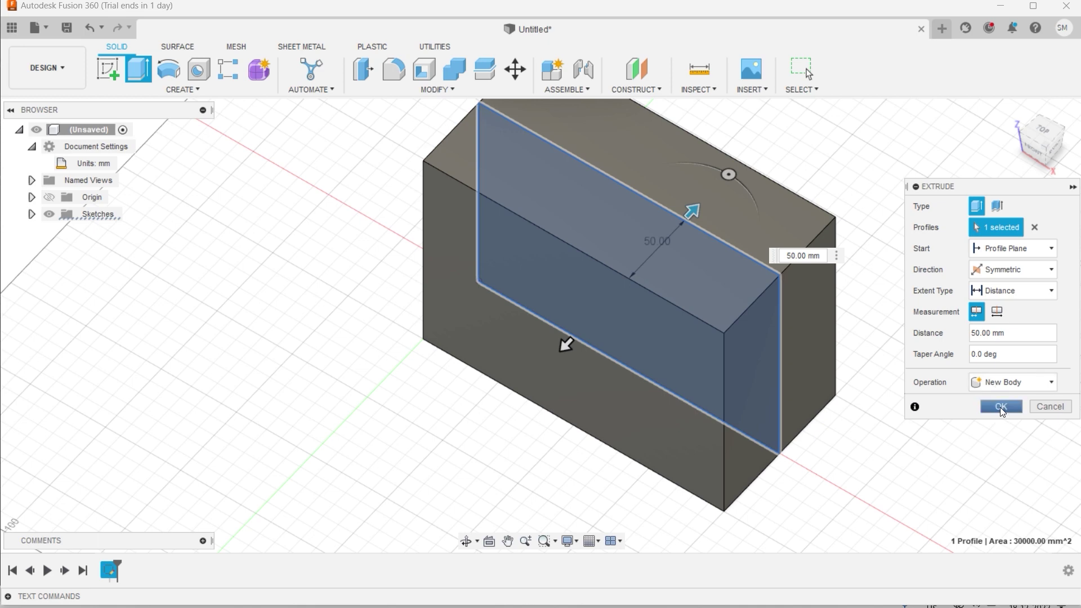
{"action": "left_click", "coordinate": [1000, 407]}
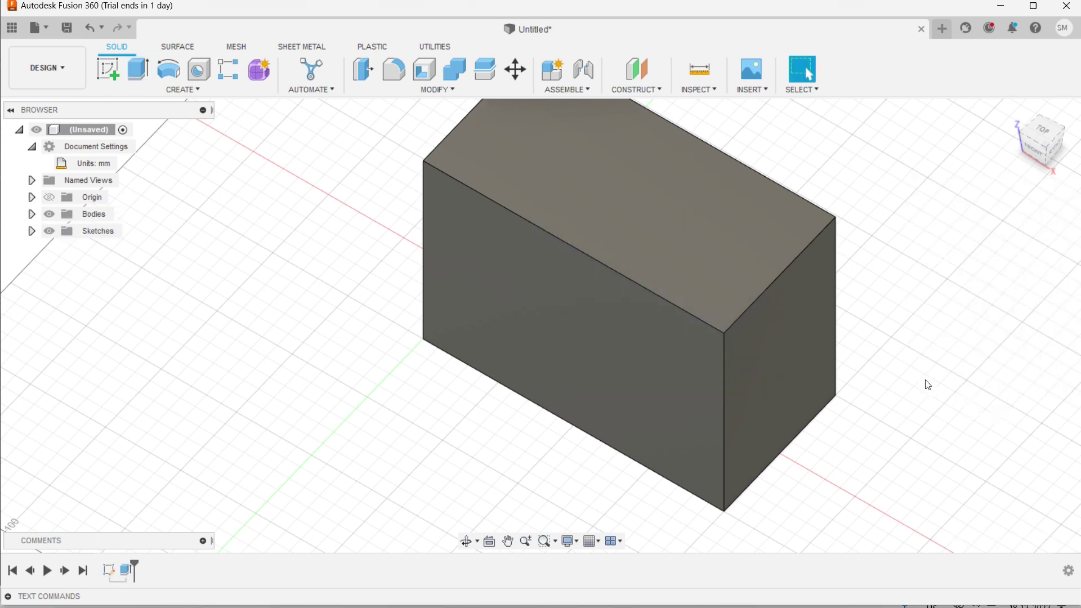
{"action": "scroll", "coordinate": [835, 282], "scroll_direction": "down", "scroll_amount": 5}
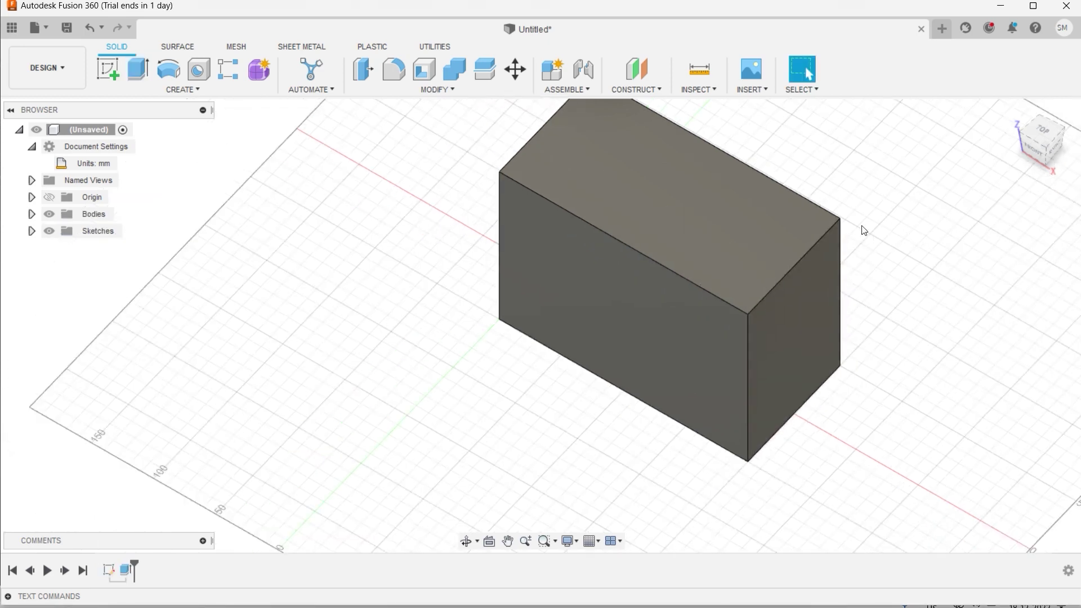
{"action": "scroll", "coordinate": [812, 163], "scroll_direction": "up", "scroll_amount": 3}
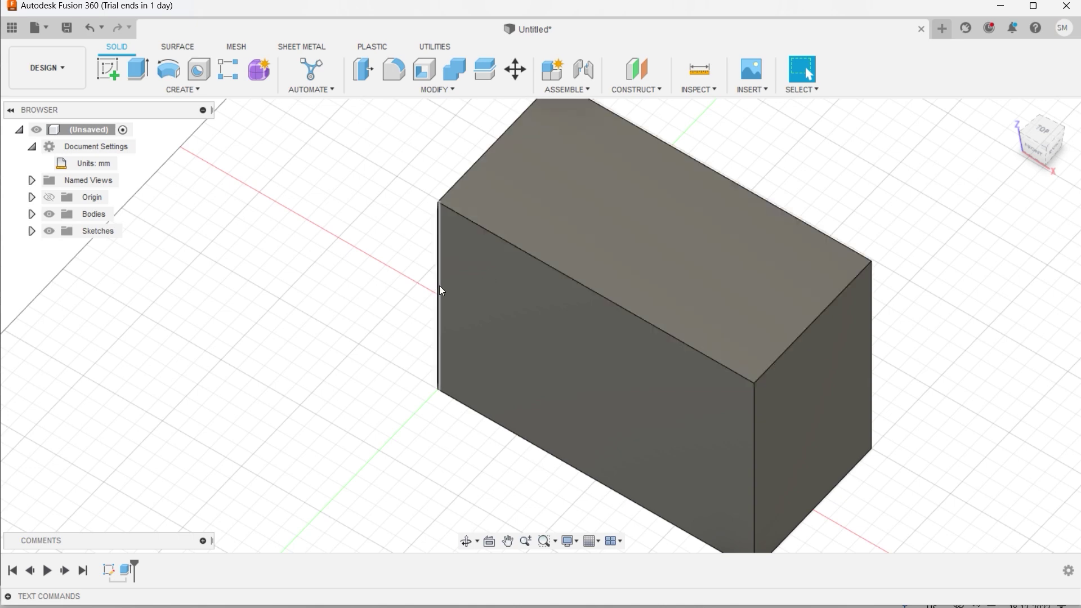
{"action": "left_click", "coordinate": [438, 89]}
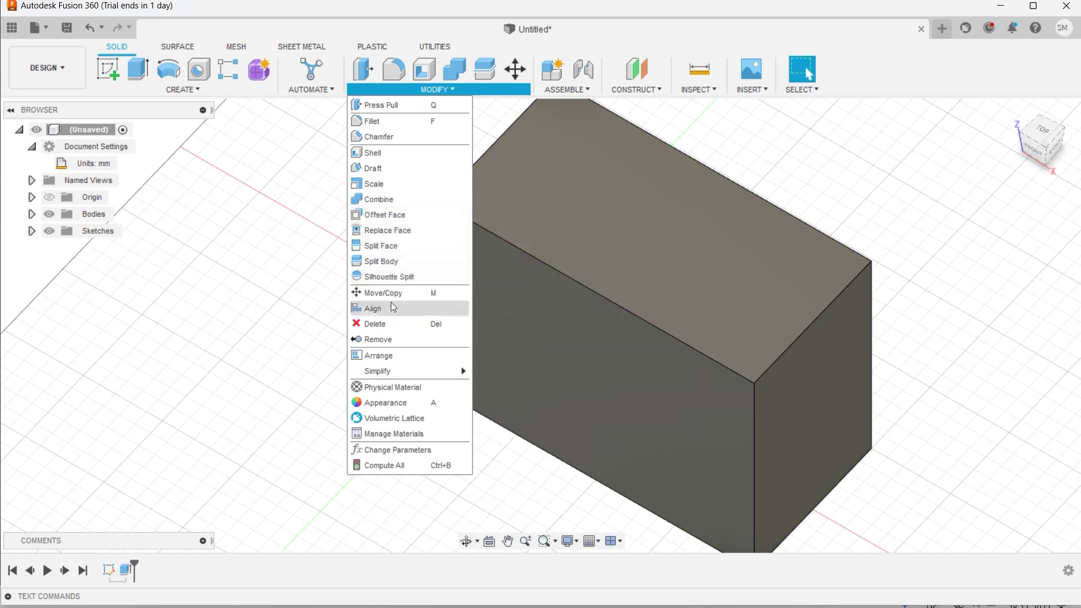
{"action": "left_click", "coordinate": [288, 213]}
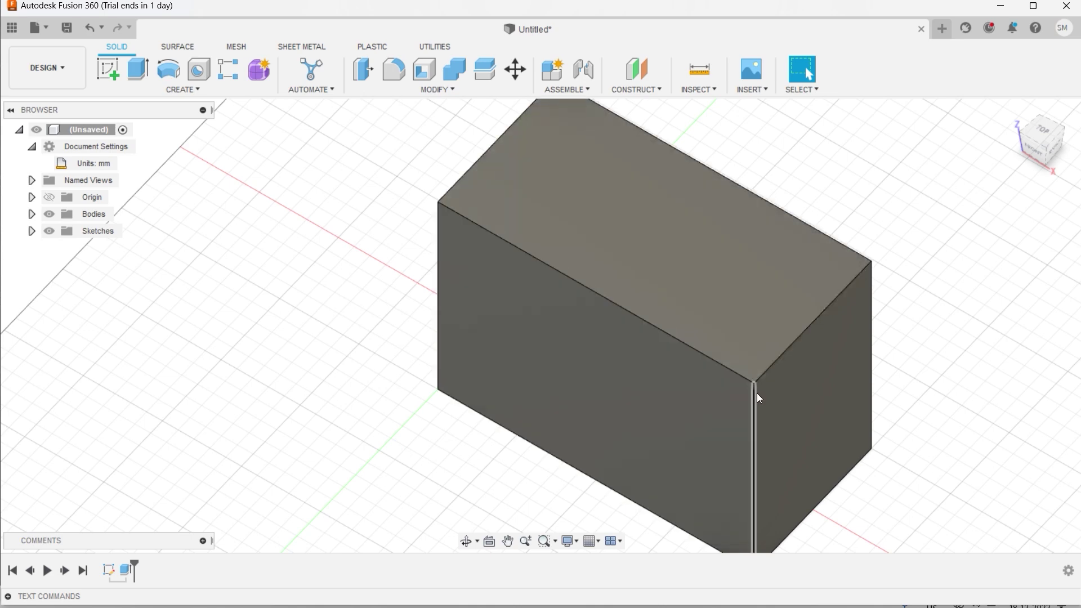
Fillet the block's four vertical corner edges with a constant radius of 5 mm
{"action": "left_click", "coordinate": [758, 396]}
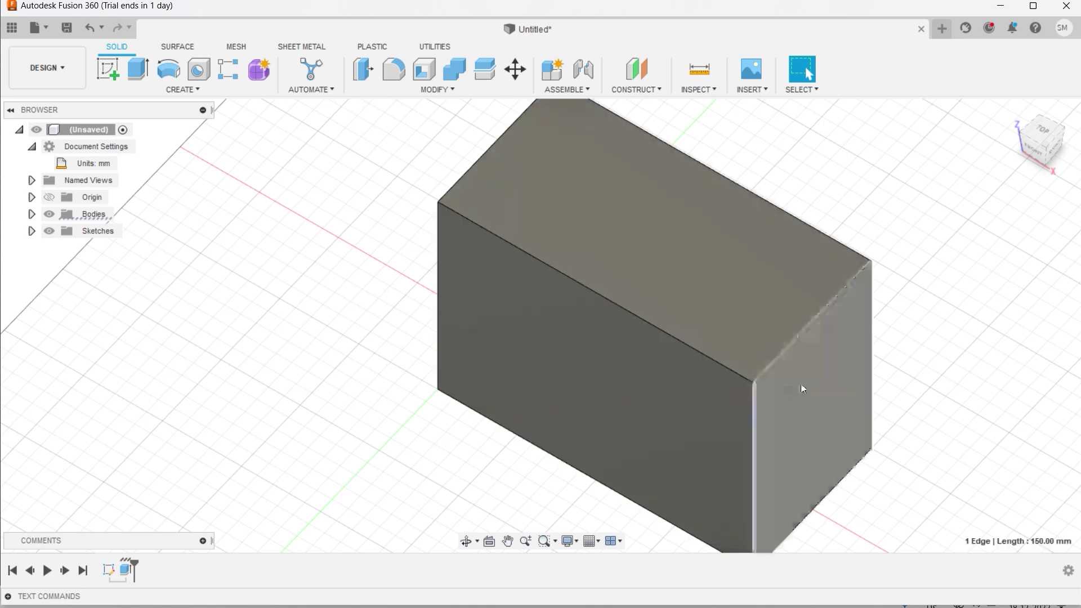
{"action": "left_click", "coordinate": [872, 359], "text": "ctrl"}
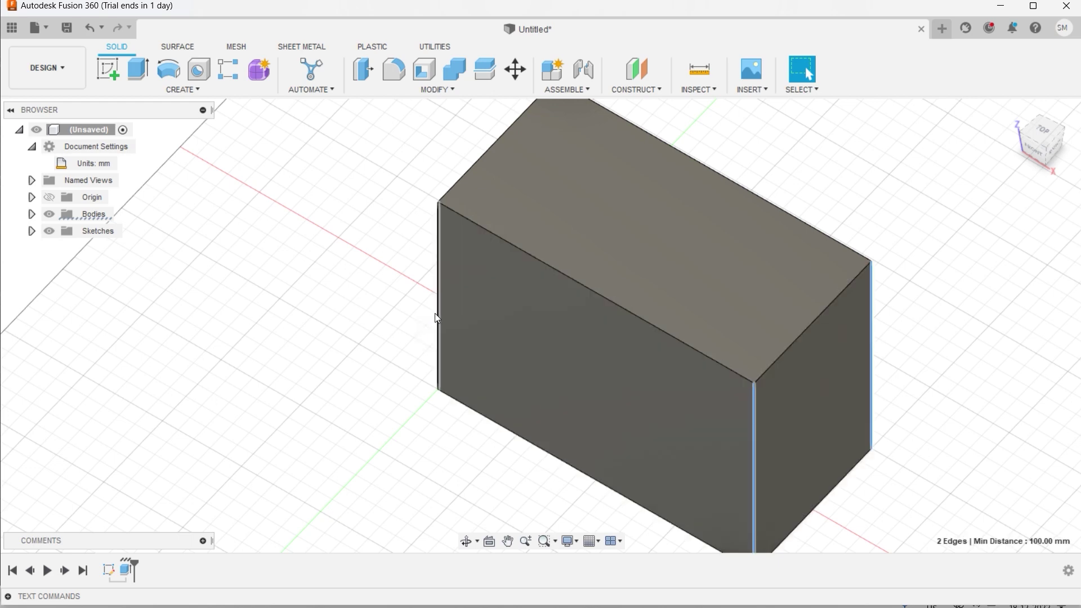
{"action": "left_click", "coordinate": [437, 318], "text": "ctrl"}
{"action": "middle_click_drag", "start_coordinate": [328, 280], "coordinate": [459, 279], "text": "shift"}
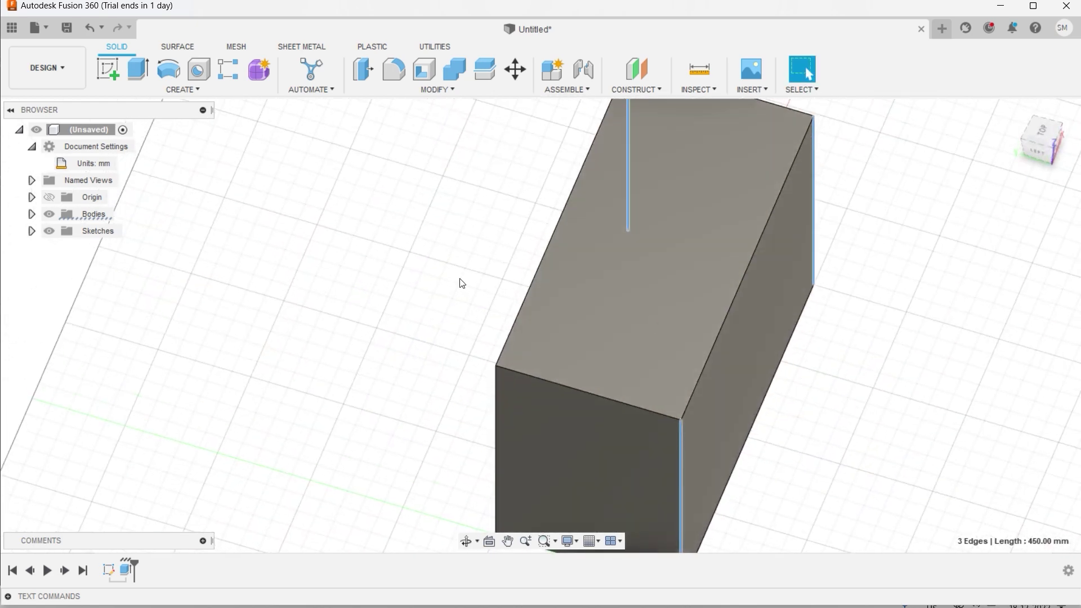
{"action": "left_click", "coordinate": [497, 381], "text": "ctrl"}
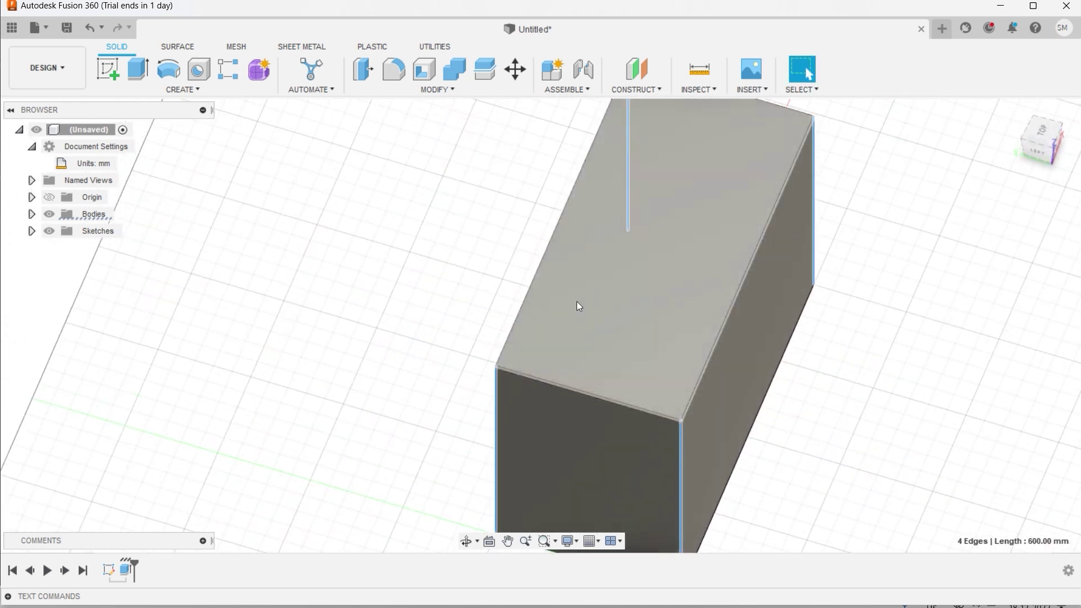
{"action": "left_click", "coordinate": [448, 90]}
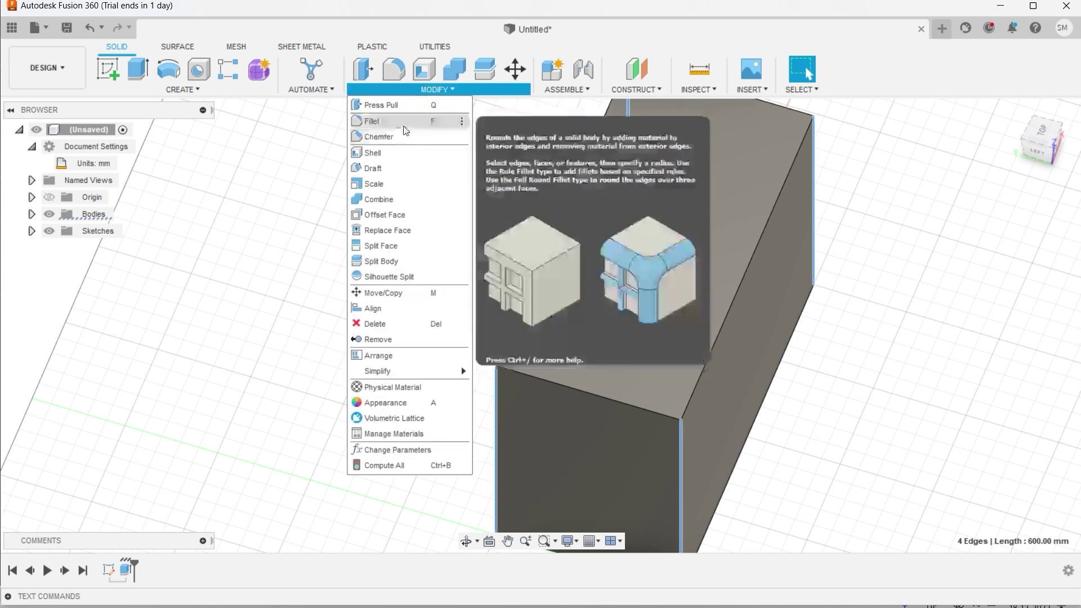
{"action": "left_click", "coordinate": [404, 121]}
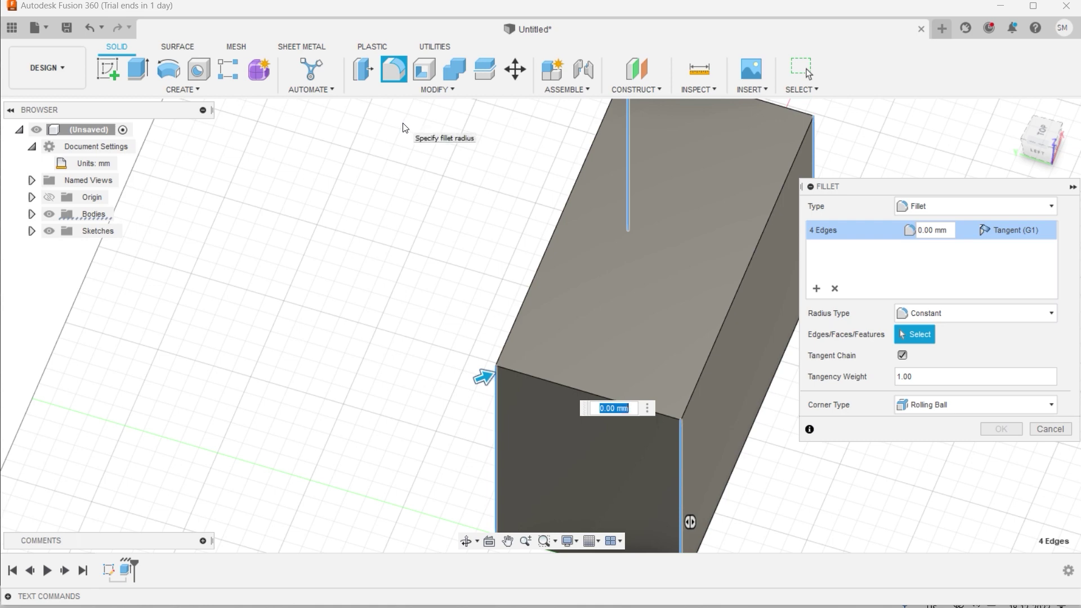
{"action": "type", "text": "5"}
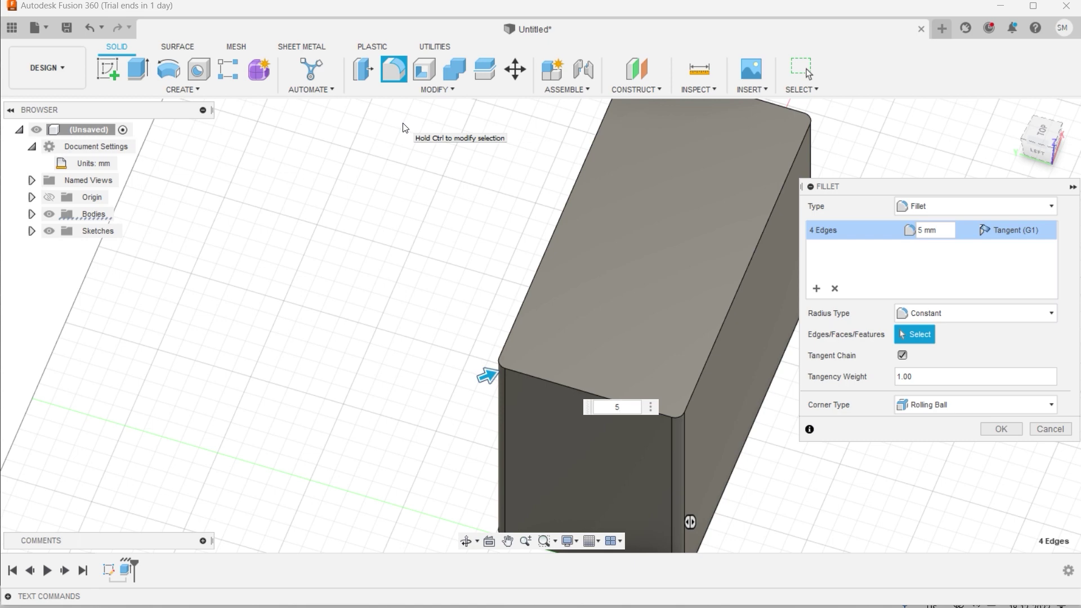
{"action": "left_click", "coordinate": [998, 429]}
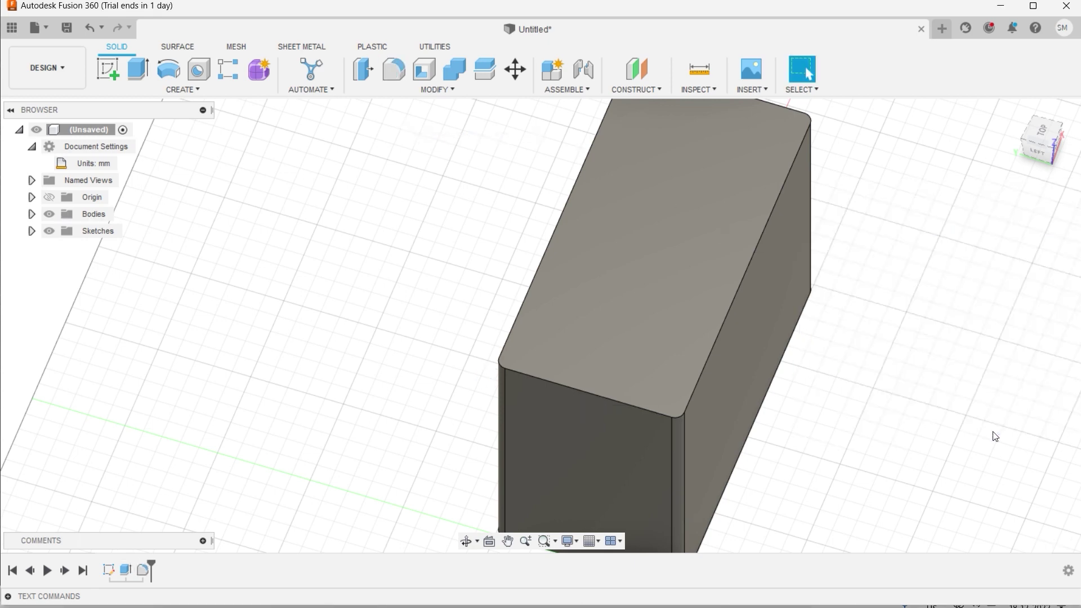
Chamfer the tangent edge chain around the block's top face at 2 mm, trying Distance and Angle before settling on Equal Distance
{"action": "scroll", "coordinate": [955, 429], "scroll_direction": "down", "scroll_amount": 5}
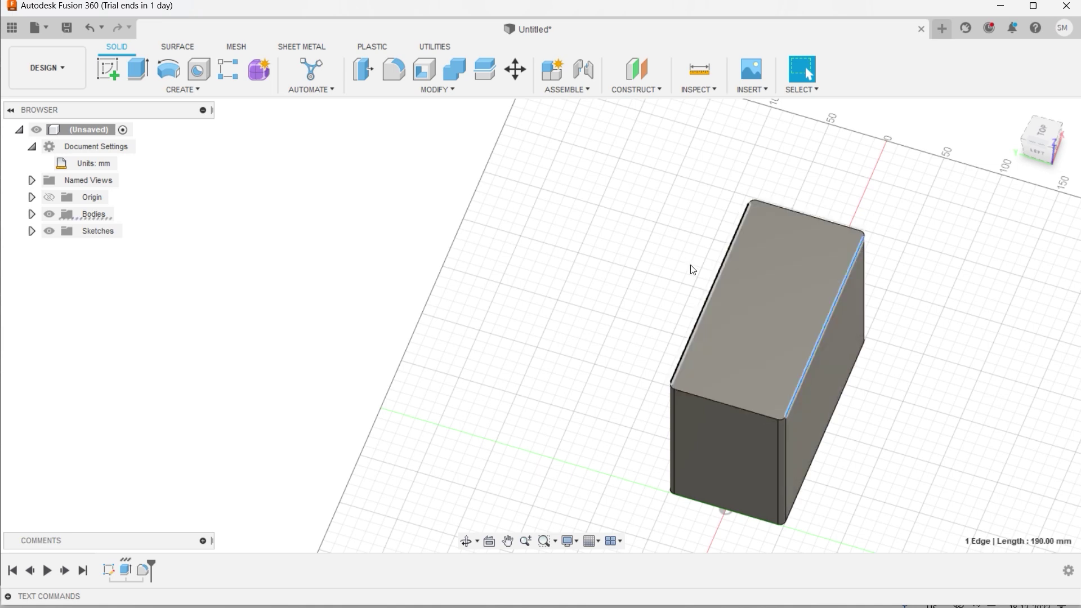
{"action": "left_click", "coordinate": [437, 89]}
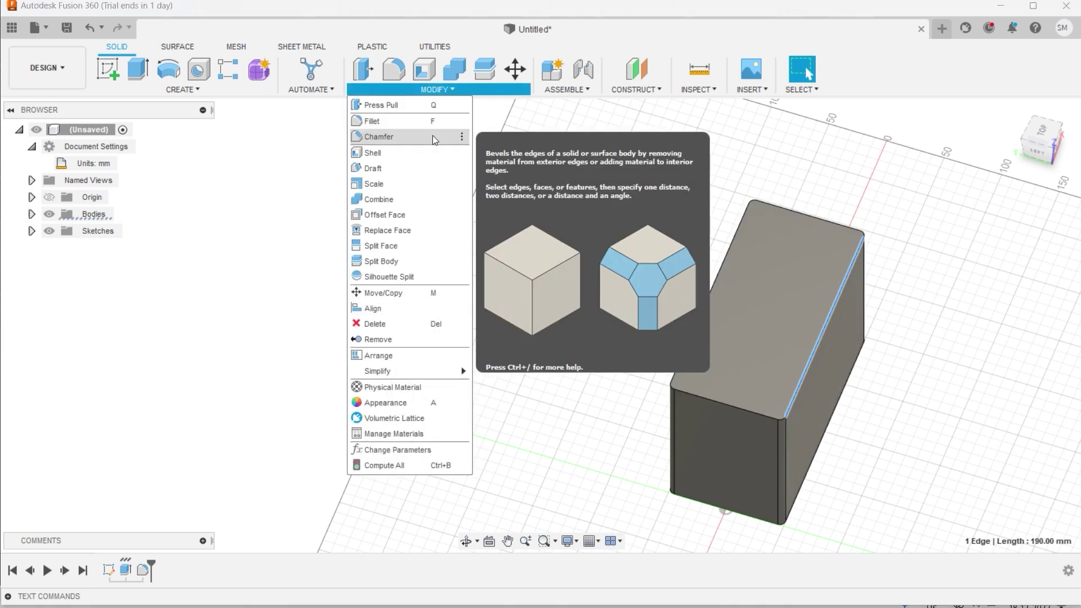
{"action": "left_click", "coordinate": [434, 136]}
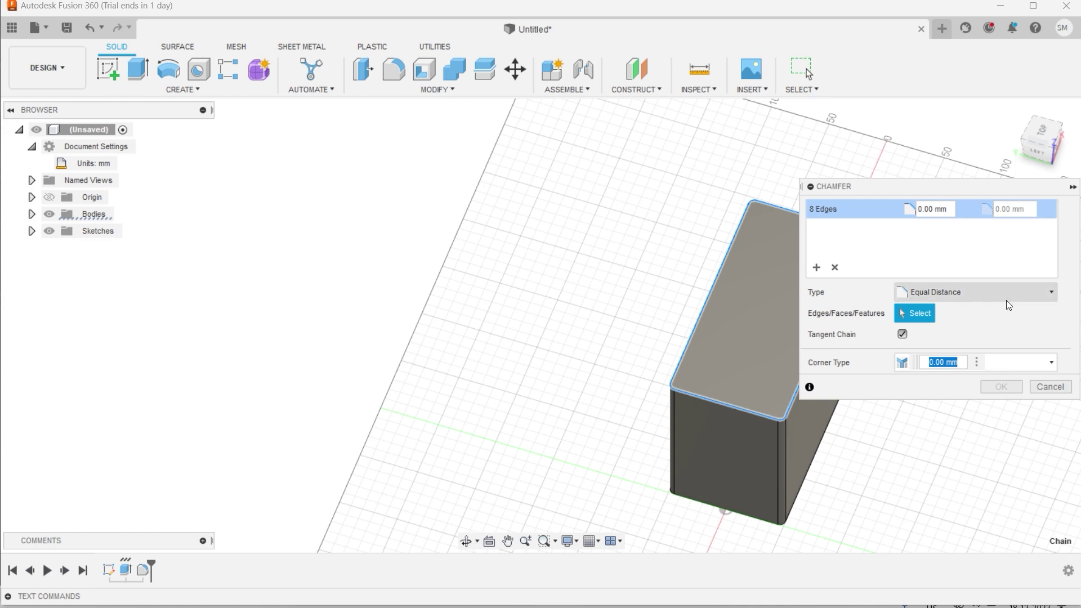
{"action": "left_click", "coordinate": [1050, 292]}
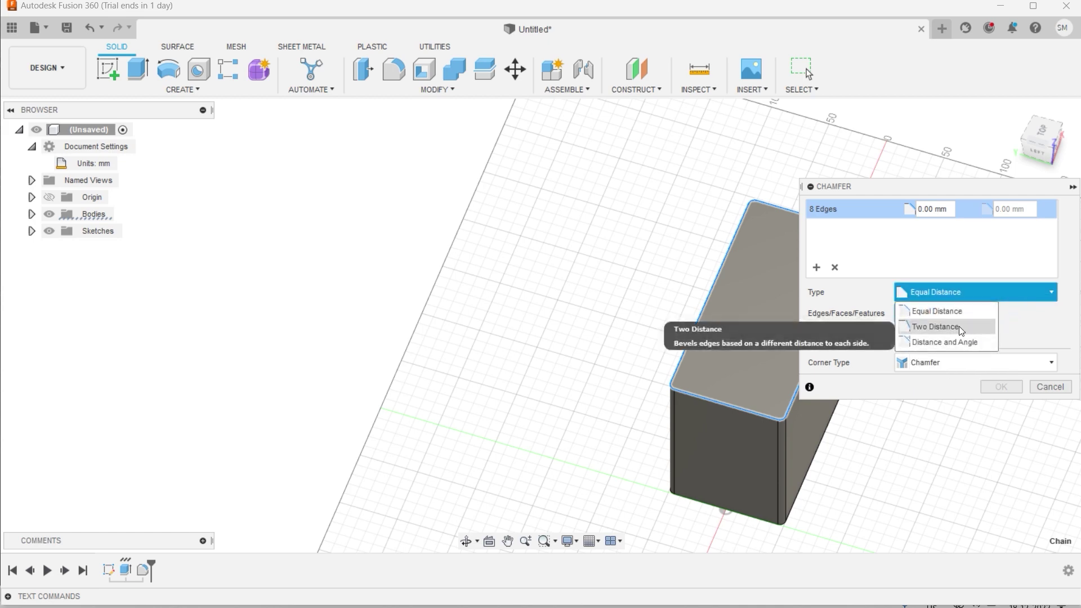
{"action": "left_click", "coordinate": [959, 343]}
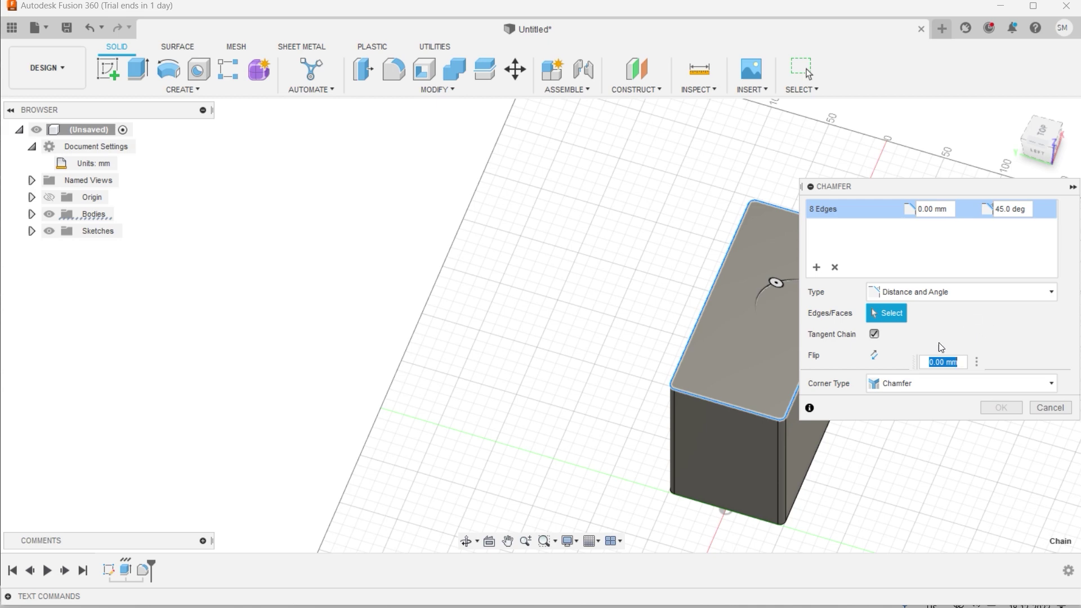
{"action": "left_click", "coordinate": [1050, 293]}
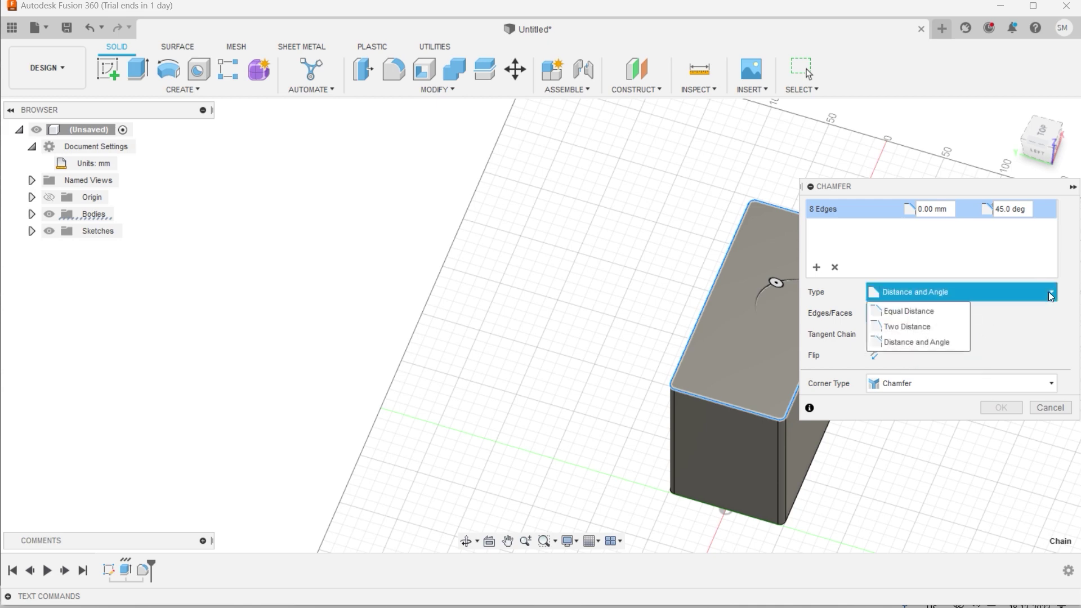
{"action": "left_click", "coordinate": [945, 311]}
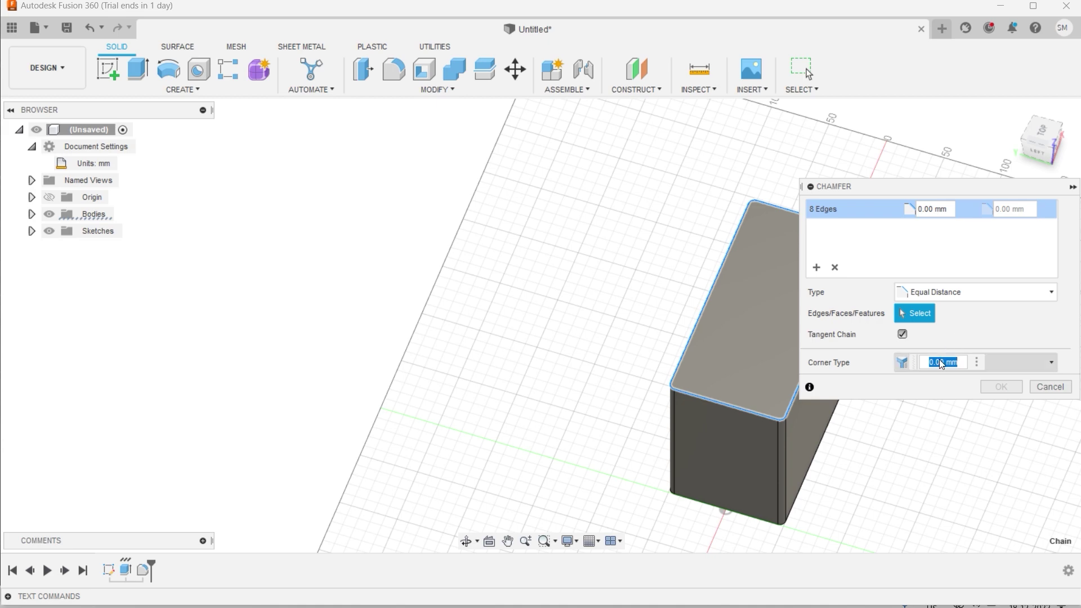
{"action": "type", "text": "1"}
{"action": "left_click", "coordinate": [1000, 387]}
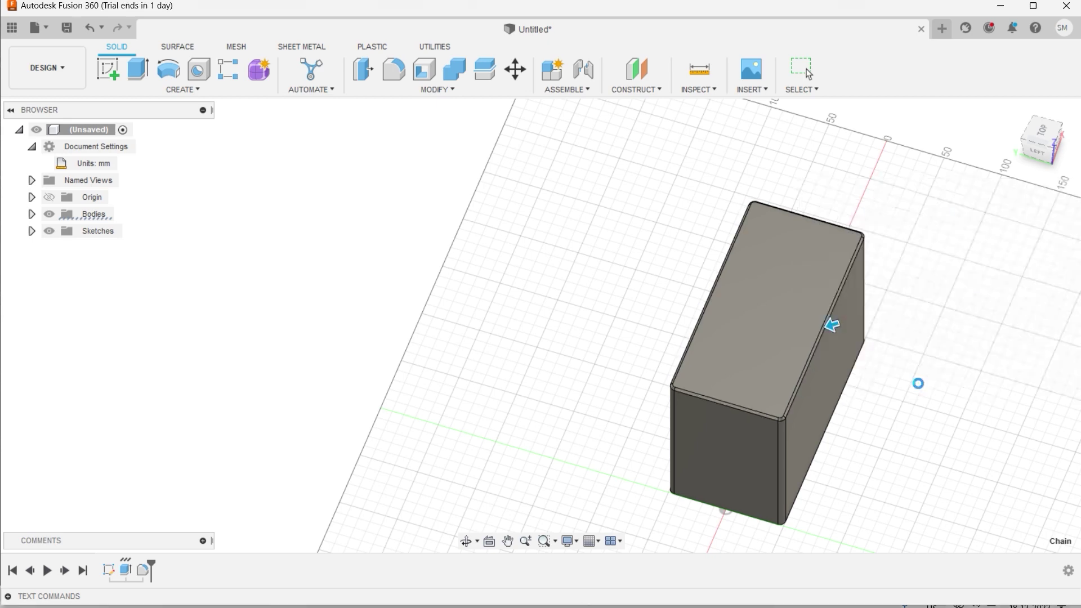
Examine the chamfered top rim and the filleted corners of the block up close and from another side
{"action": "scroll", "coordinate": [822, 355], "scroll_direction": "up", "scroll_amount": 6}
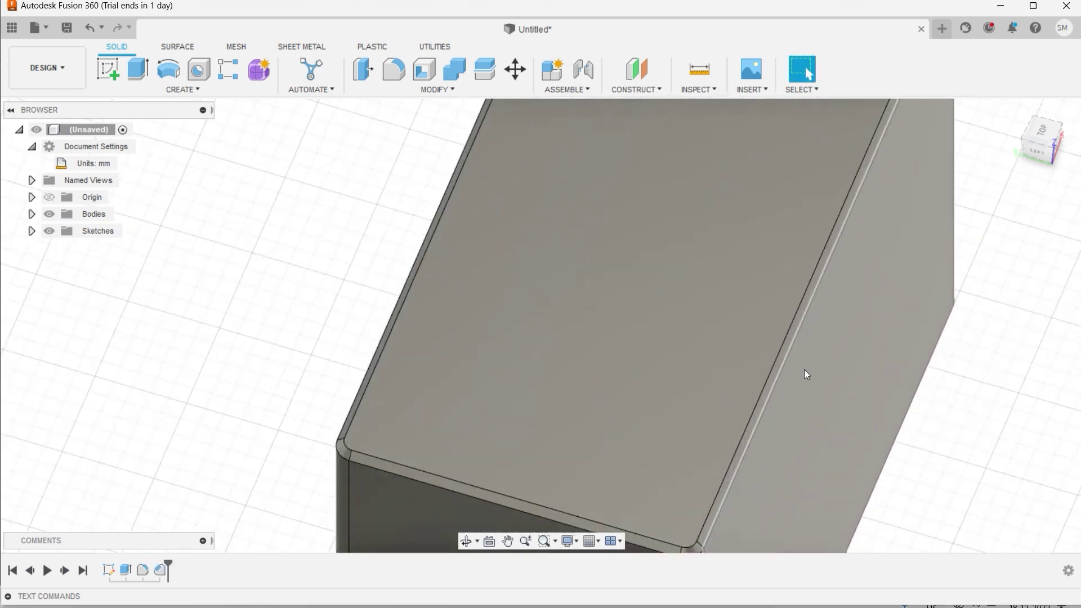
{"action": "scroll", "coordinate": [806, 374], "scroll_direction": "down", "scroll_amount": 3}
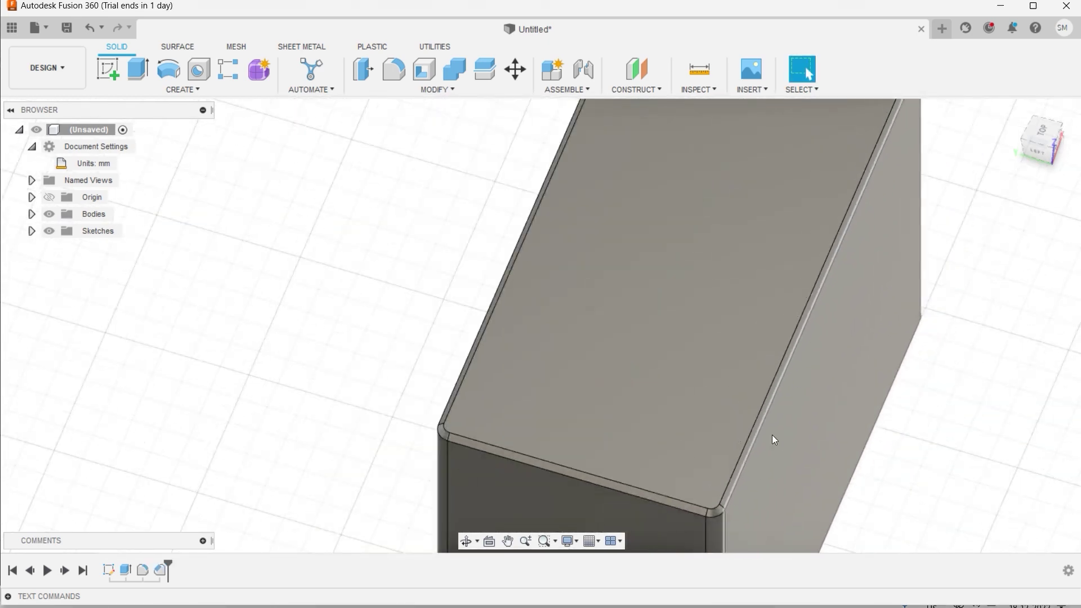
{"action": "scroll", "coordinate": [656, 513], "scroll_direction": "up", "scroll_amount": 5}
{"action": "scroll", "coordinate": [727, 482], "scroll_direction": "down", "scroll_amount": 4}
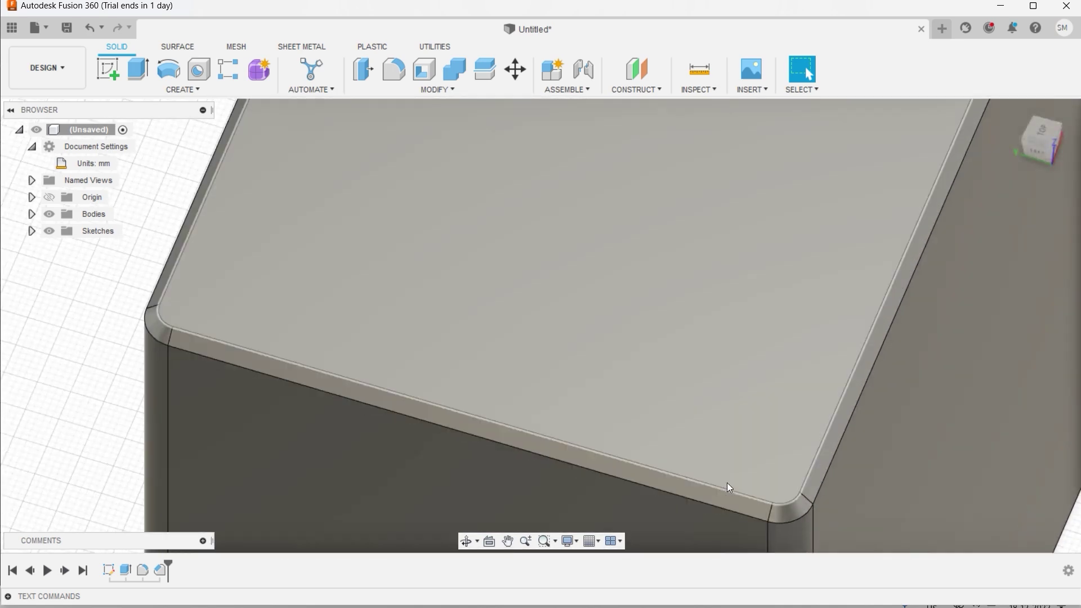
{"action": "scroll", "coordinate": [804, 475], "scroll_direction": "down", "scroll_amount": 5}
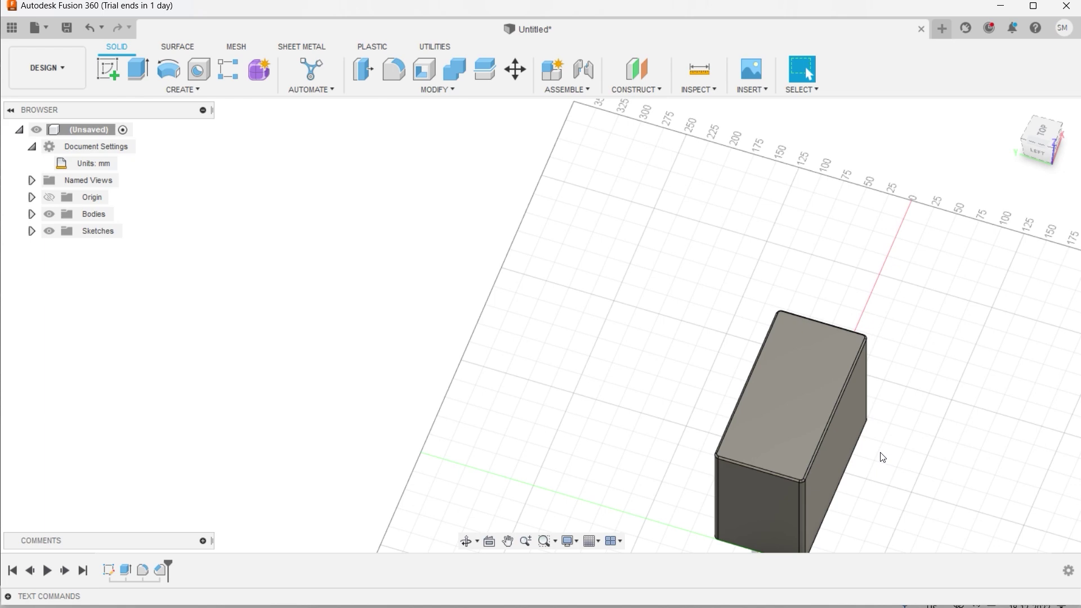
{"action": "middle_click_drag", "start_coordinate": [893, 458], "coordinate": [777, 460], "text": "shift"}
{"action": "scroll", "coordinate": [863, 450], "scroll_direction": "down", "scroll_amount": 3}
{"action": "scroll", "coordinate": [911, 469], "scroll_direction": "up", "scroll_amount": 8}
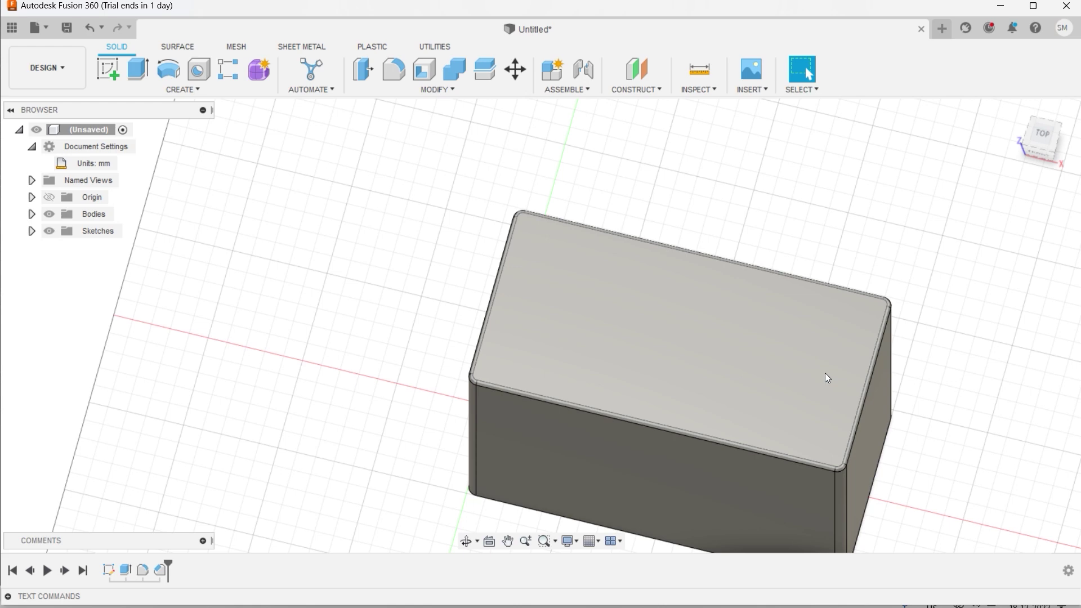
{"action": "scroll", "coordinate": [967, 466], "scroll_direction": "up", "scroll_amount": 4}
{"action": "scroll", "coordinate": [966, 466], "scroll_direction": "down", "scroll_amount": 4}
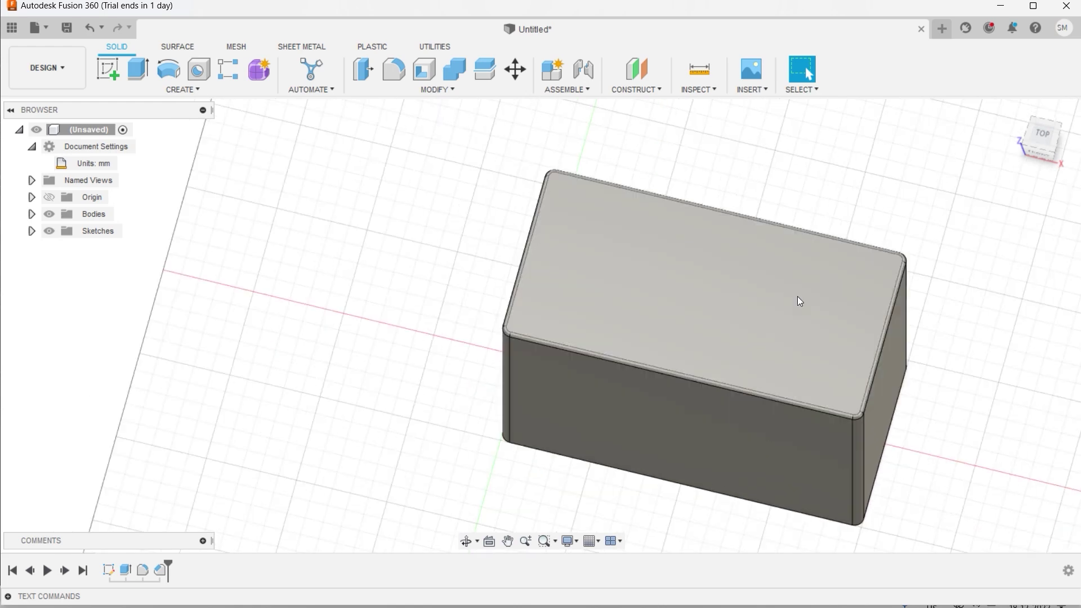
Create a sketch on the block's top face and draw a 25 mm diameter circle near the upper-left corner
{"action": "left_click", "coordinate": [799, 302]}
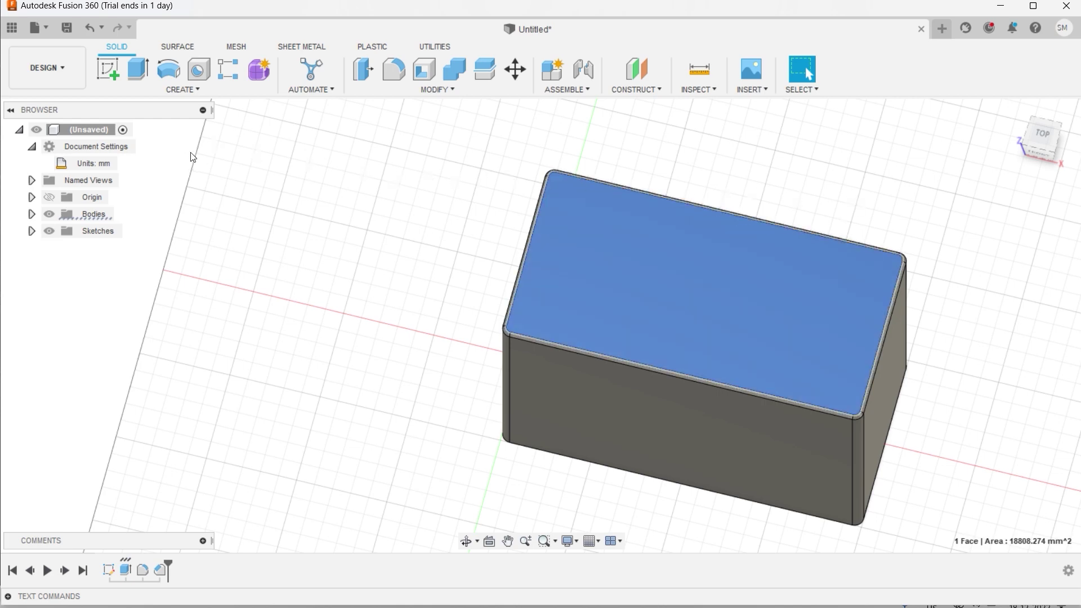
{"action": "left_click", "coordinate": [113, 74]}
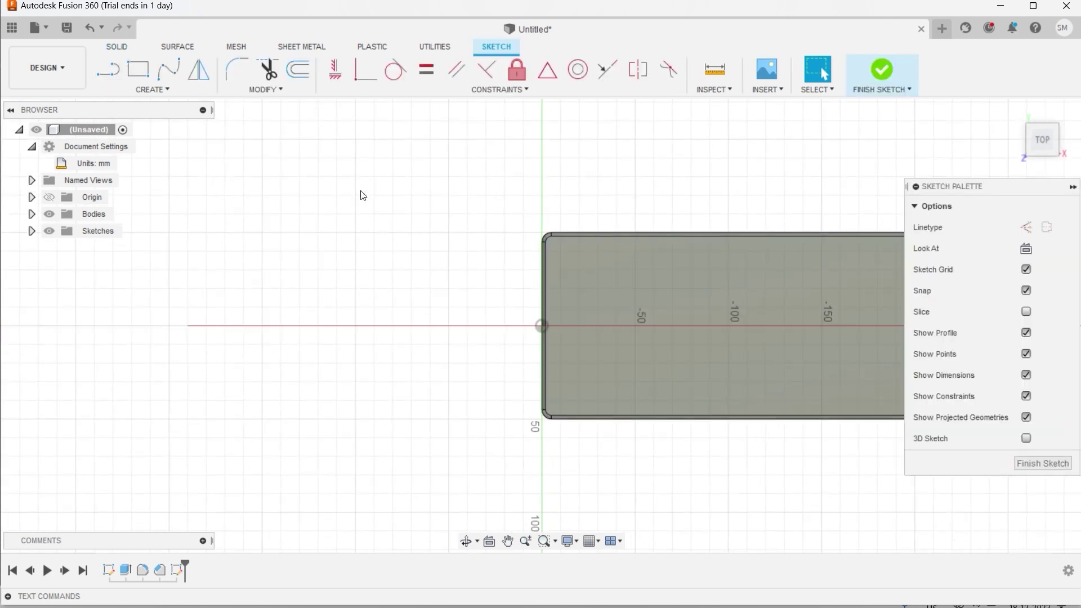
{"action": "key", "text": "c"}
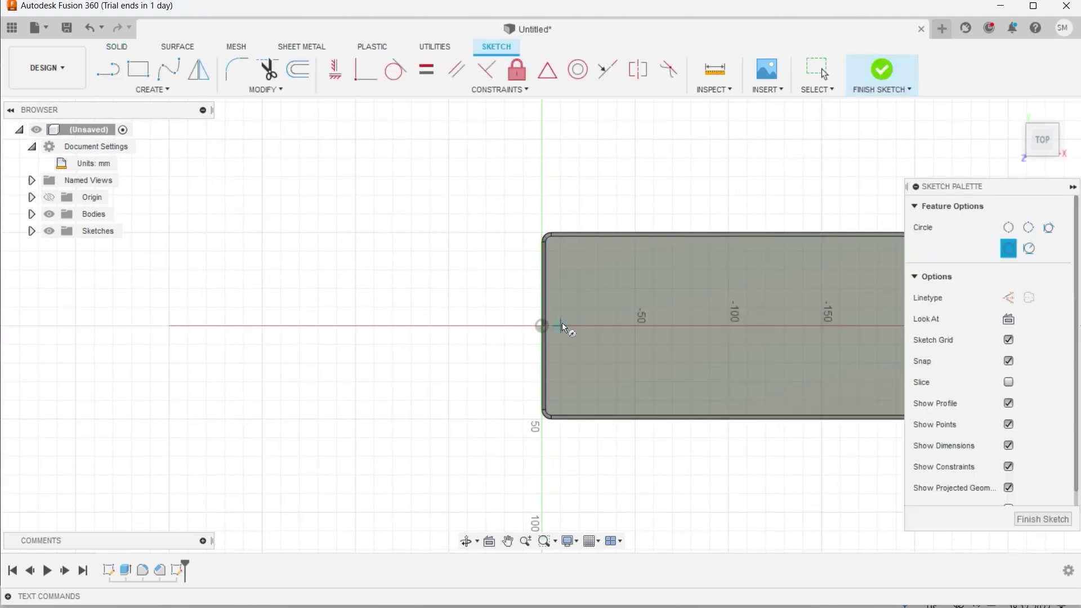
{"action": "left_click", "coordinate": [579, 269]}
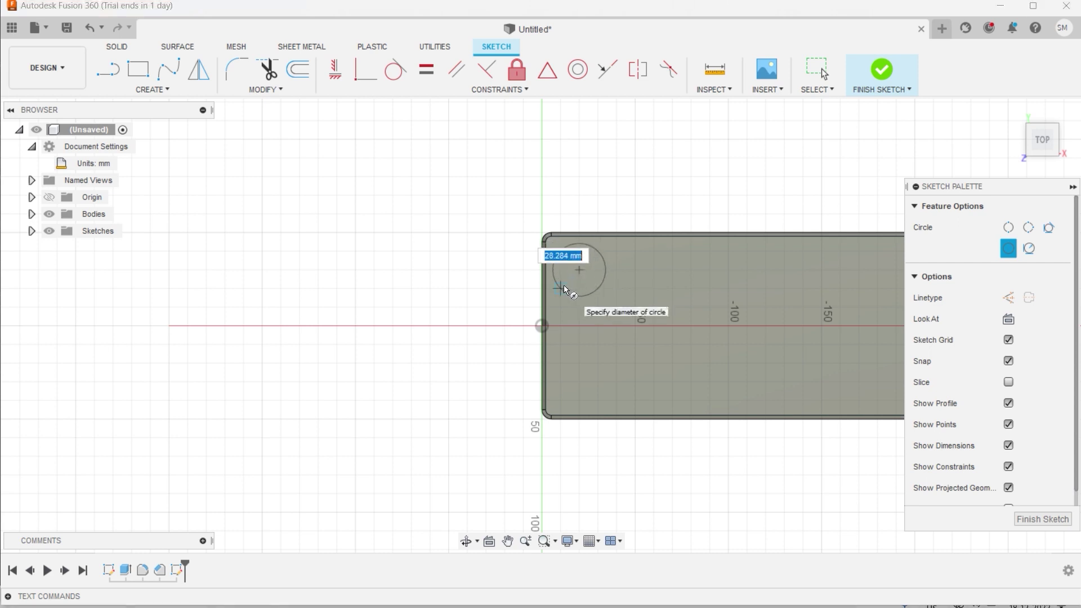
{"action": "type", "text": "25"}
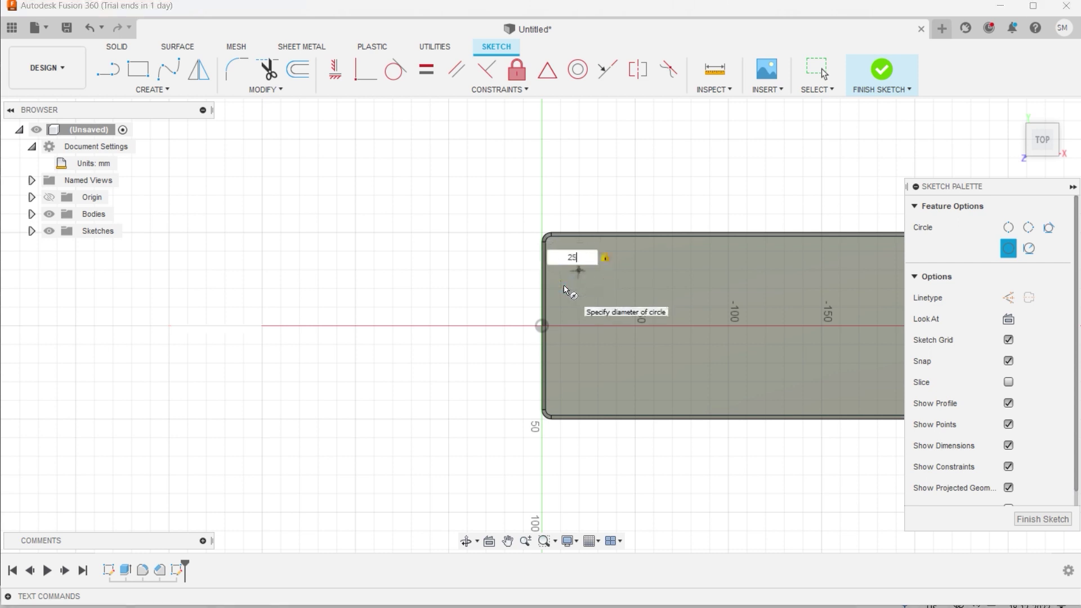
{"action": "key", "text": "Return"}
{"action": "key", "text": "Escape"}
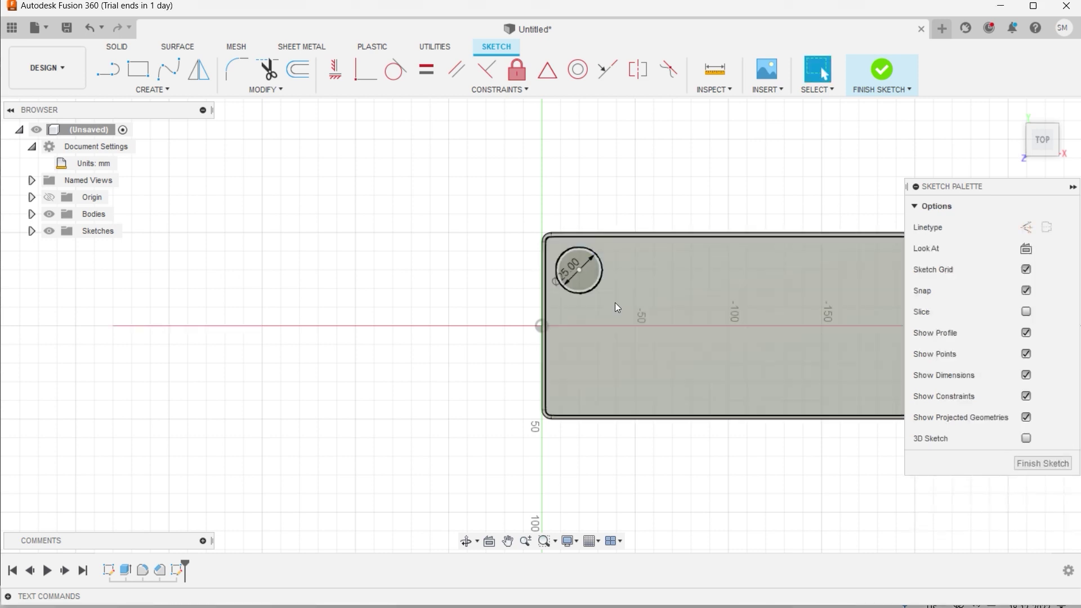
Dimension the circle's centre 30 mm from the block's outer left edge
{"action": "scroll", "coordinate": [611, 265], "scroll_direction": "up", "scroll_amount": 5}
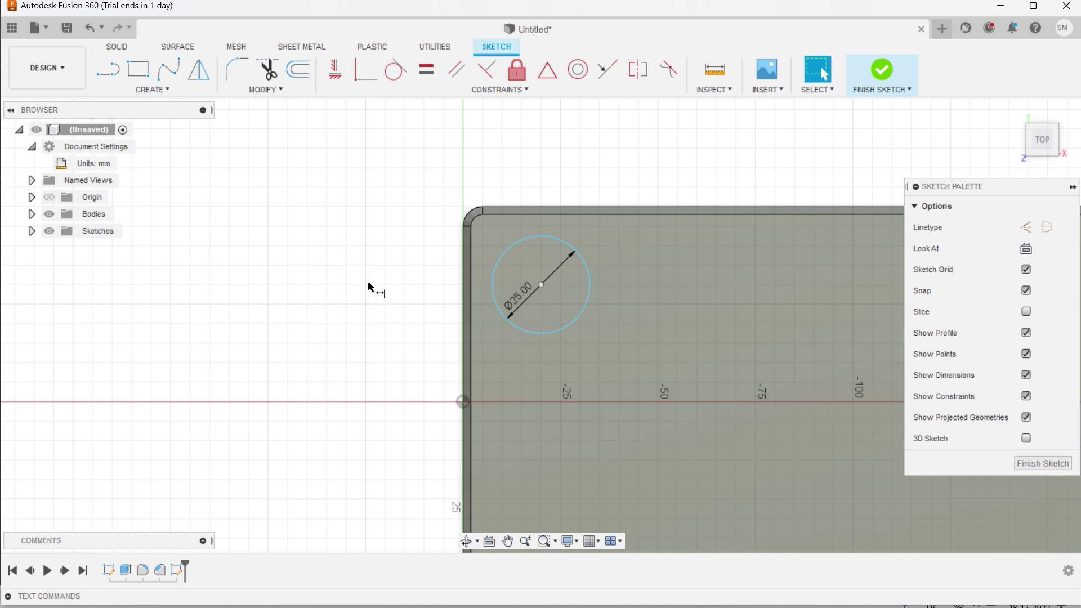
{"action": "key", "text": "d"}
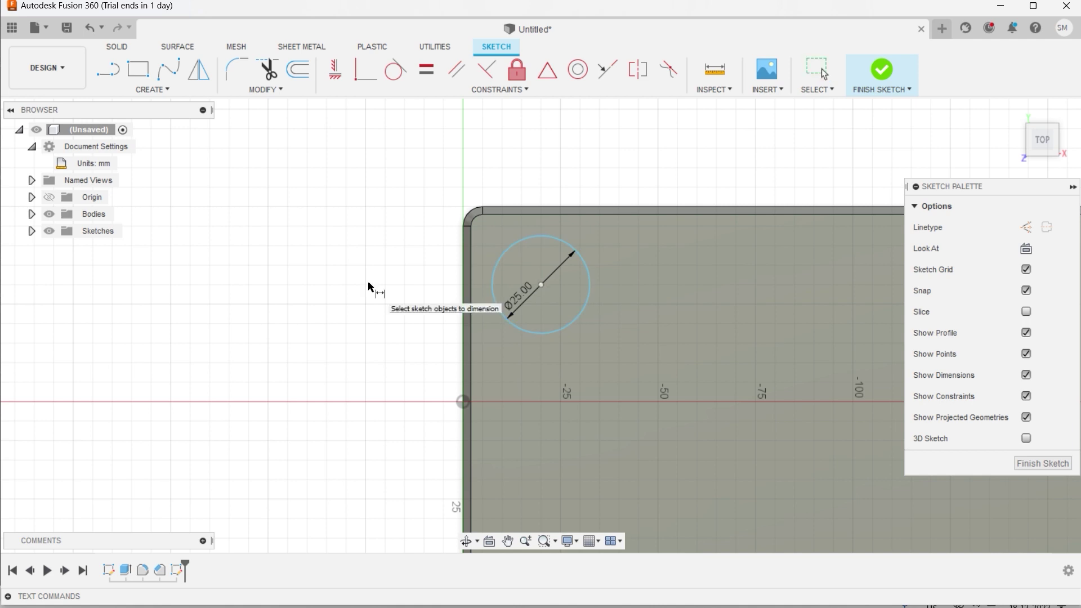
{"action": "left_click", "coordinate": [464, 295]}
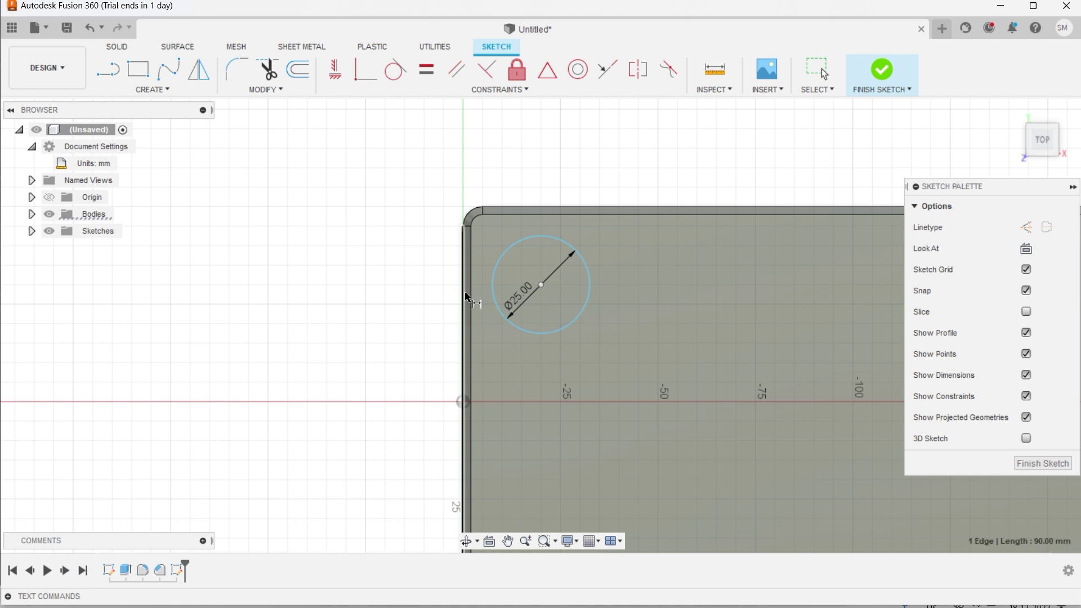
{"action": "left_click", "coordinate": [541, 285]}
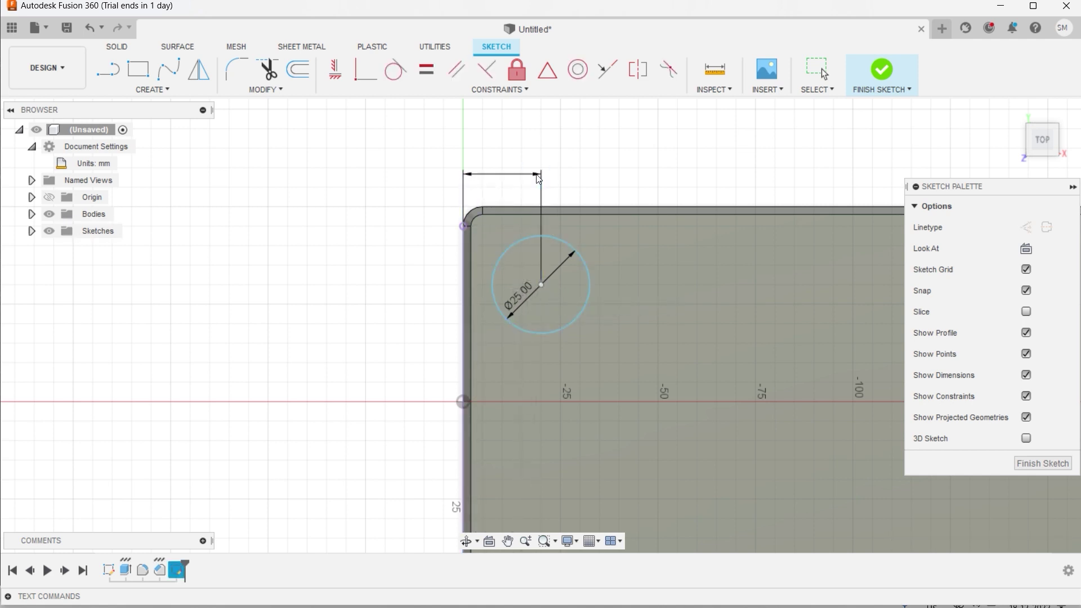
{"action": "left_click", "coordinate": [539, 174]}
{"action": "type", "text": "30"}
{"action": "key", "text": "Return"}
Dimension the circle's centre 25 mm from the block's outer upper edge
{"action": "left_click", "coordinate": [563, 210]}
{"action": "left_click", "coordinate": [580, 285]}
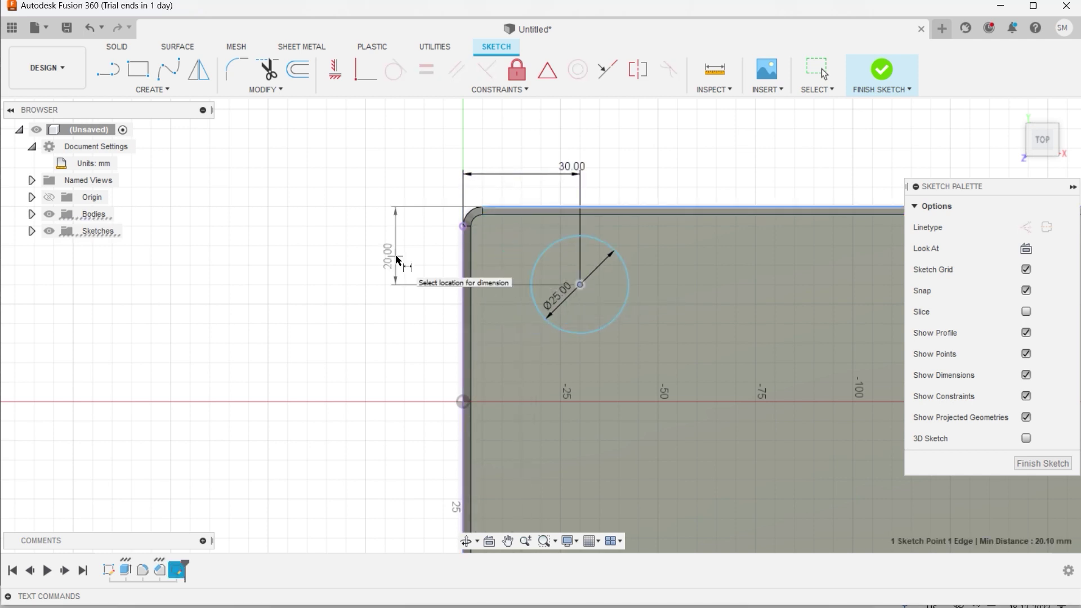
{"action": "left_click", "coordinate": [396, 254]}
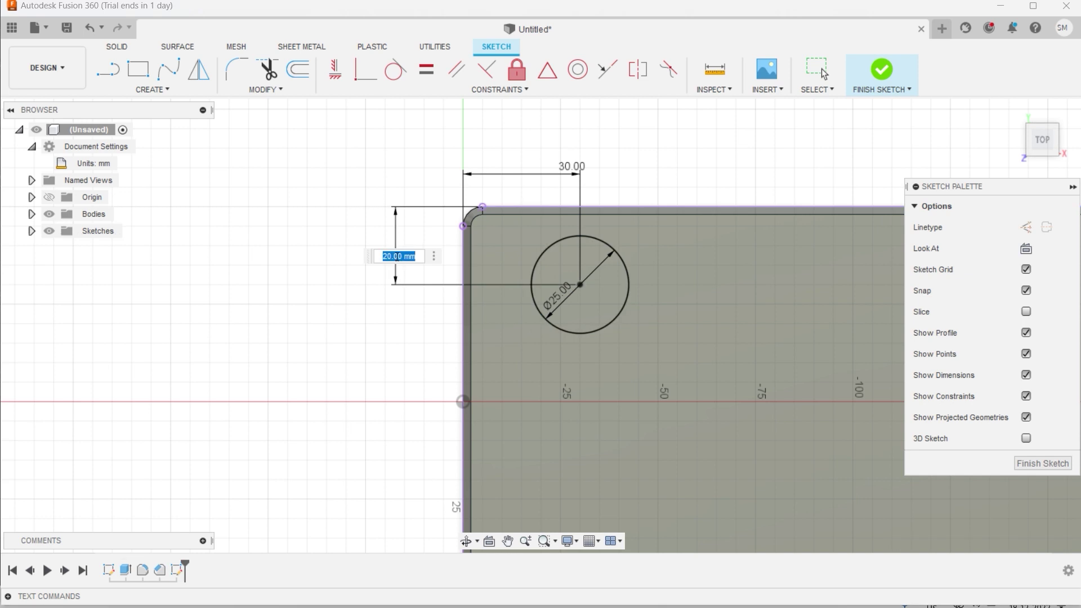
{"action": "type", "text": "25"}
{"action": "key", "text": "Return"}
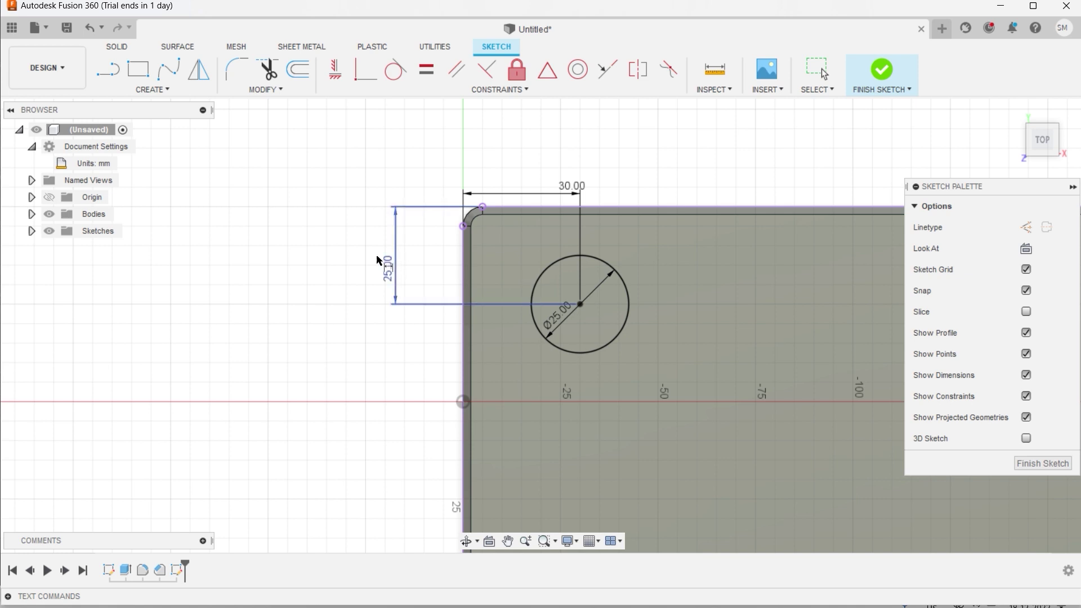
Draw a vertical line joining the midpoints of the block's two long edges and convert it to a construction line
{"action": "scroll", "coordinate": [389, 259], "scroll_direction": "down", "scroll_amount": 4}
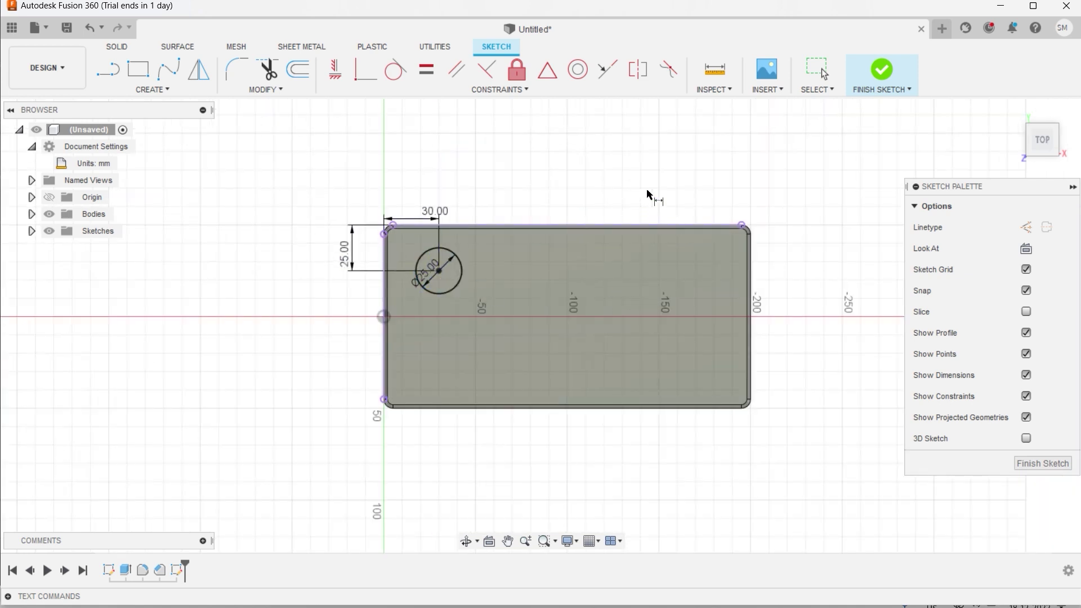
{"action": "key", "text": "Escape"}
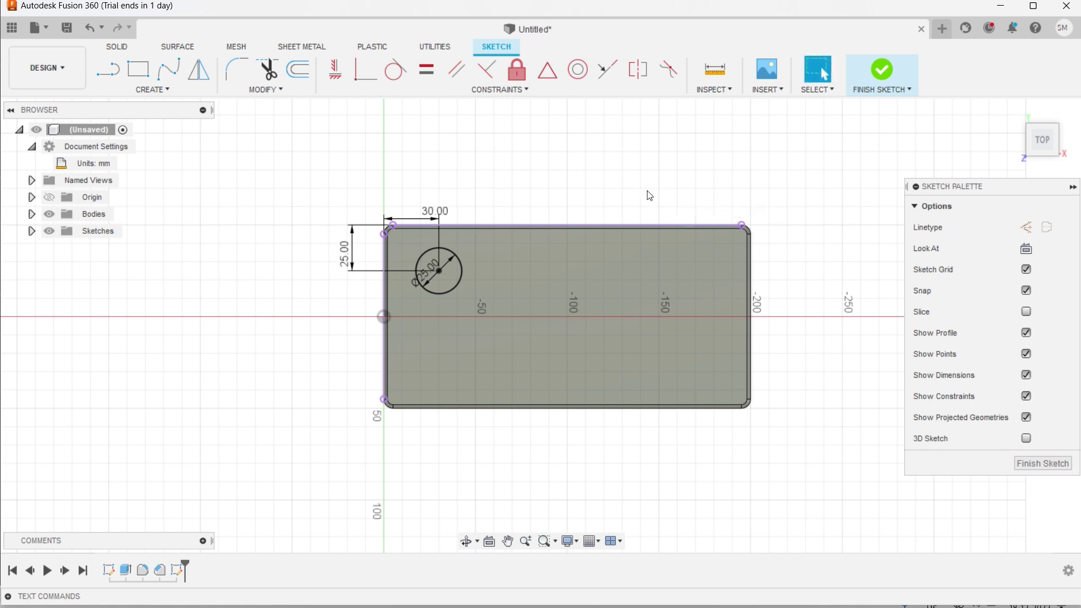
{"action": "key", "text": "l"}
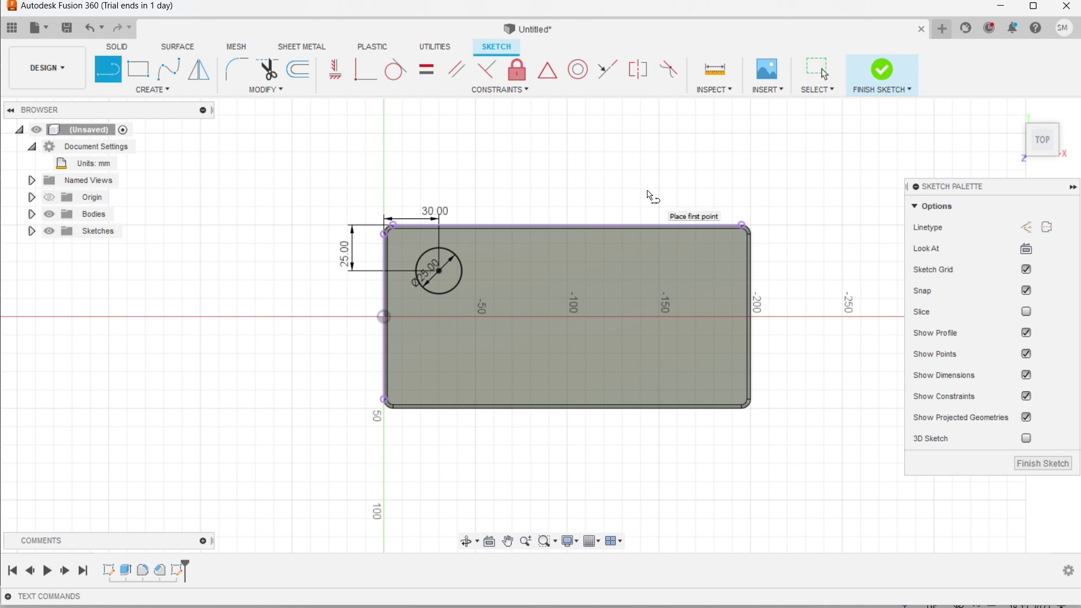
{"action": "left_click", "coordinate": [570, 226]}
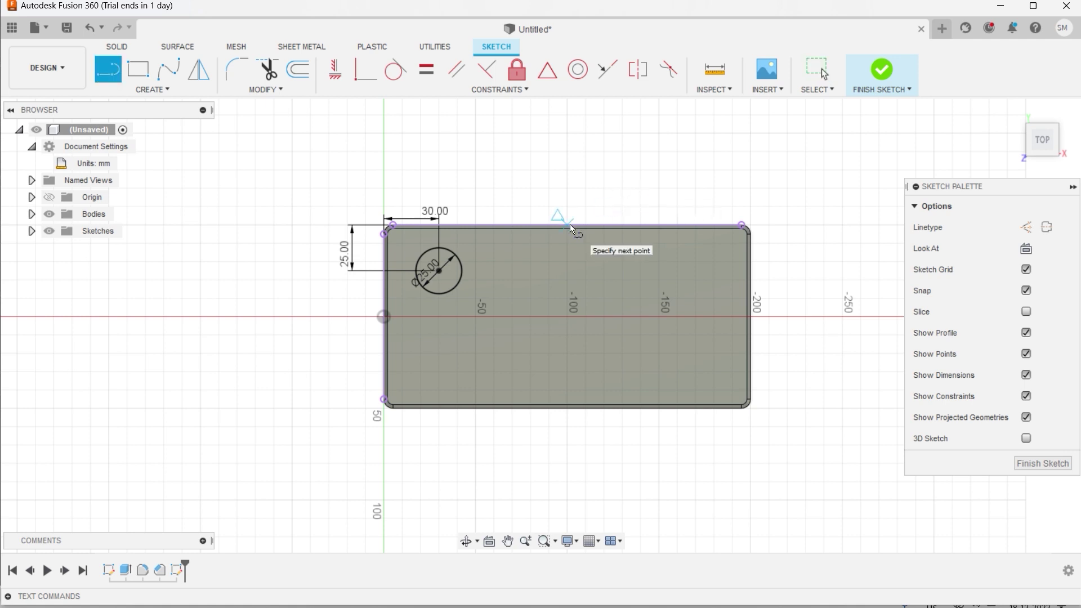
{"action": "double_click", "coordinate": [569, 406]}
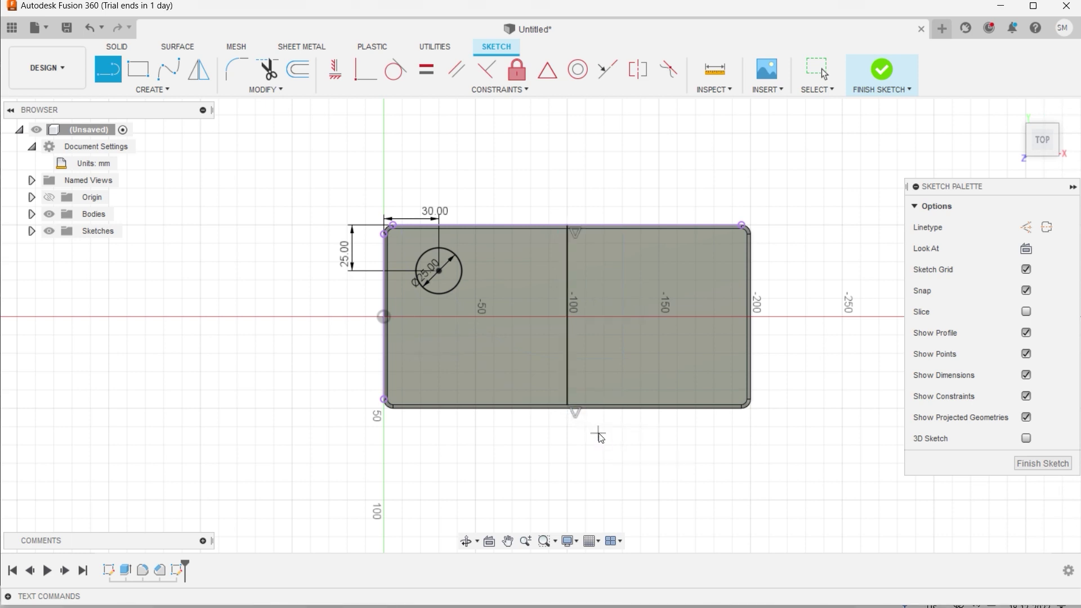
{"action": "key", "text": "Escape"}
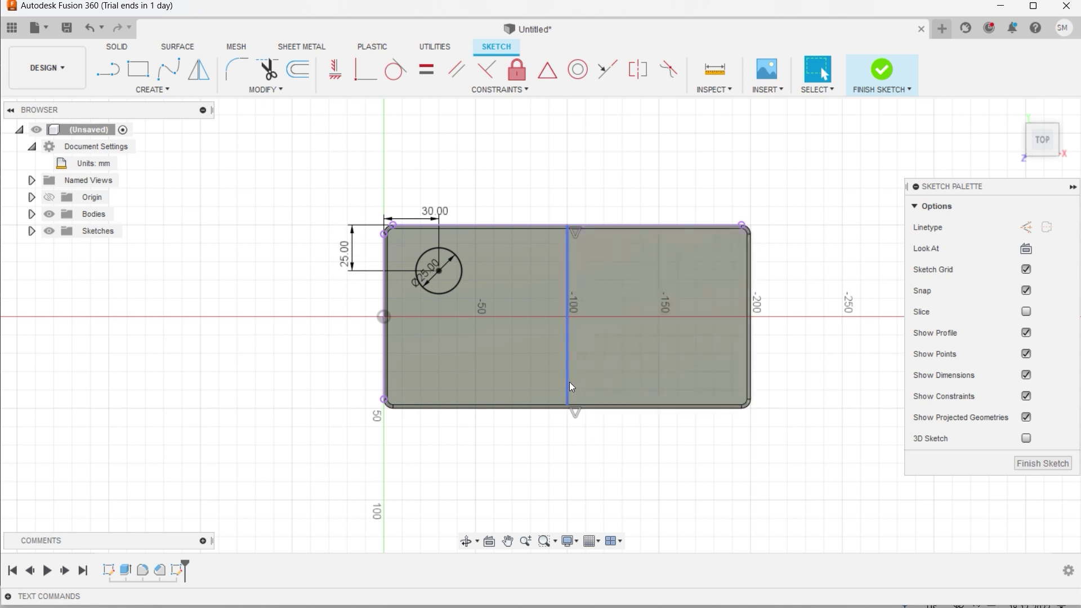
{"action": "left_click", "coordinate": [570, 387]}
{"action": "key", "text": "x"}
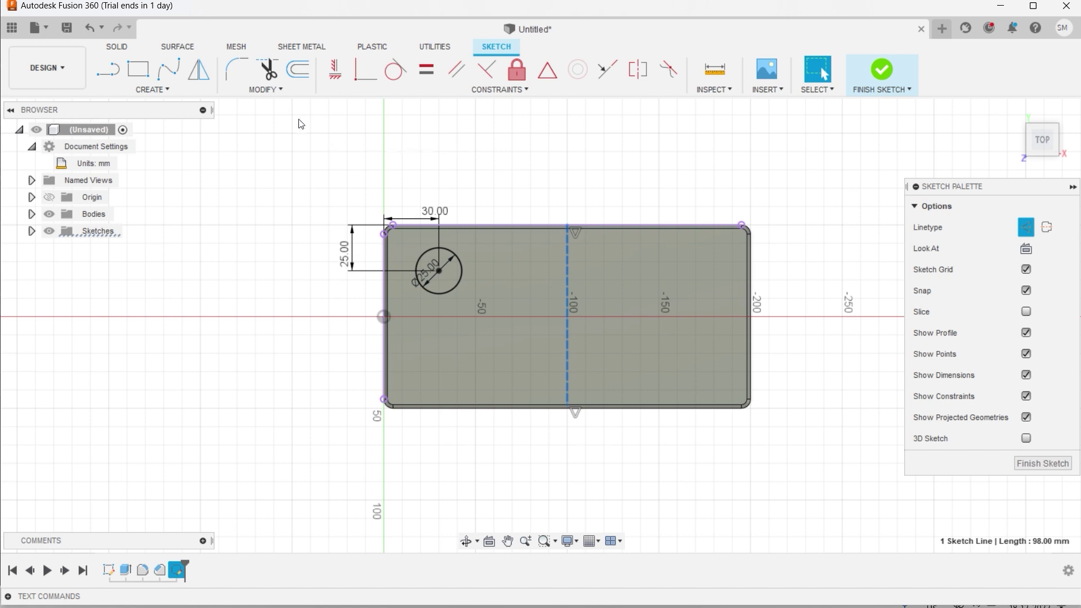
Mirror the 25 mm circle across the vertical construction line and finish the sketch
{"action": "left_click", "coordinate": [199, 72]}
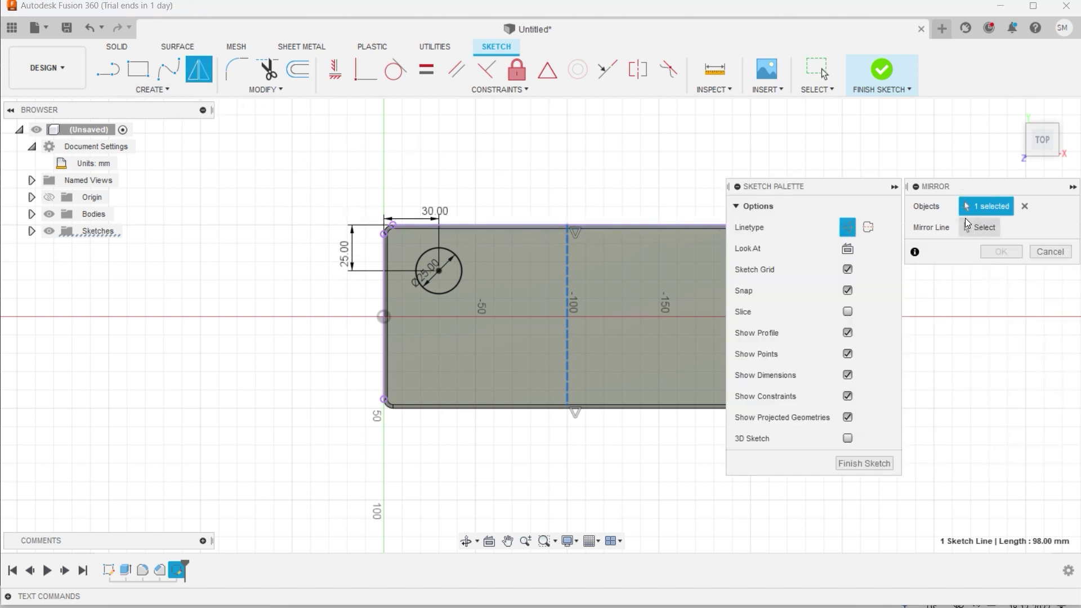
{"action": "left_click", "coordinate": [458, 281]}
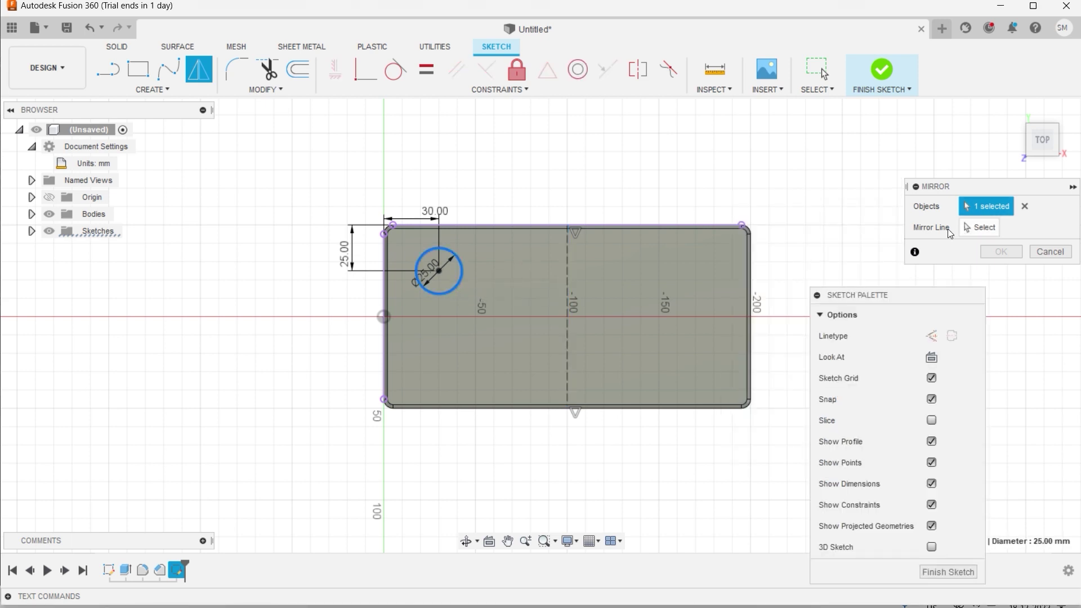
{"action": "left_click", "coordinate": [972, 228]}
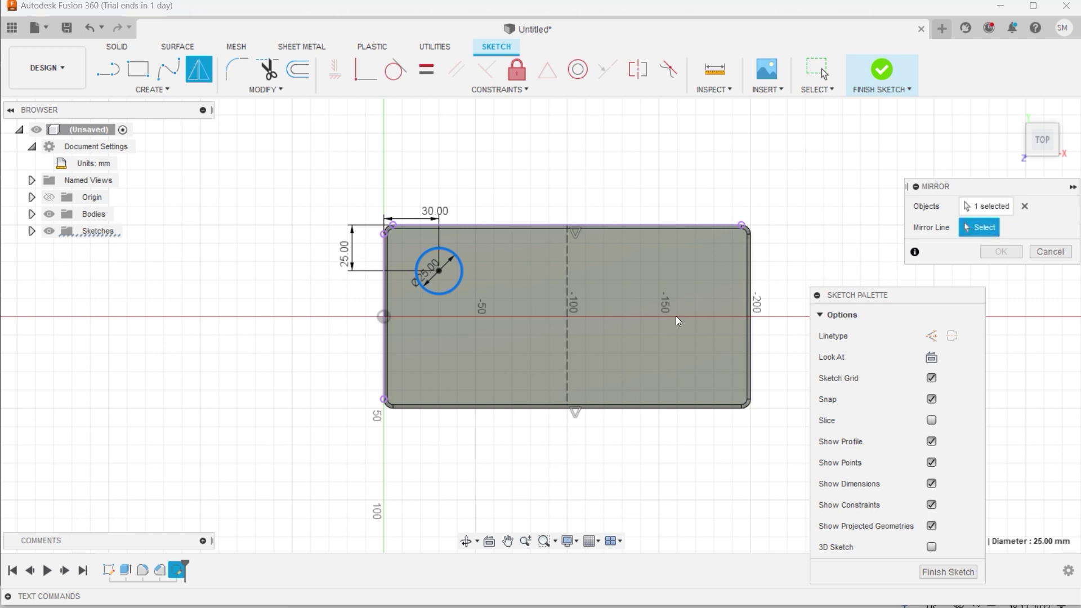
{"action": "left_click", "coordinate": [569, 344]}
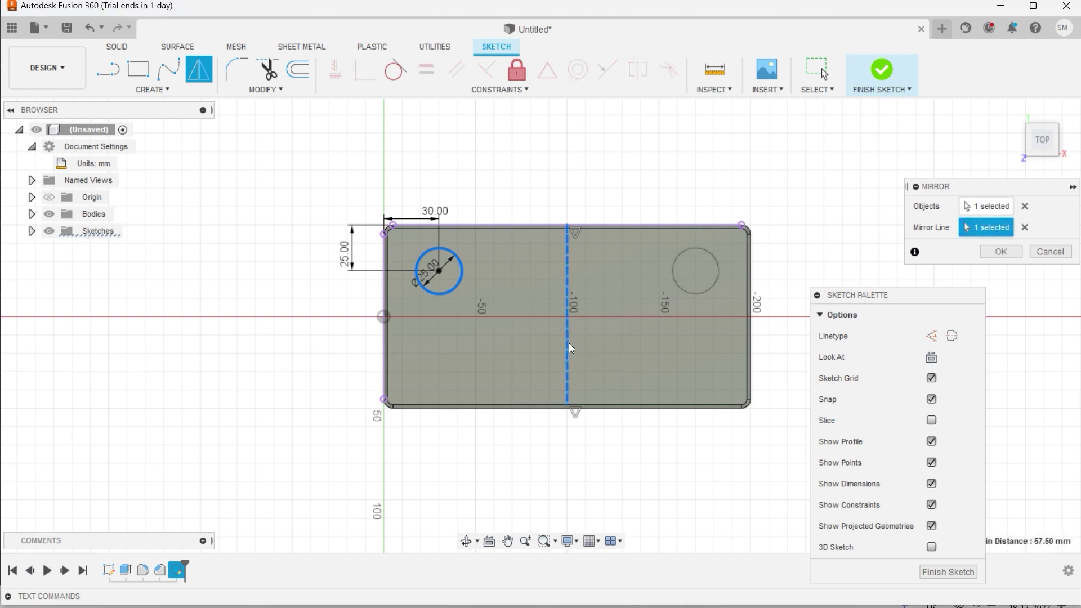
{"action": "left_click", "coordinate": [999, 251]}
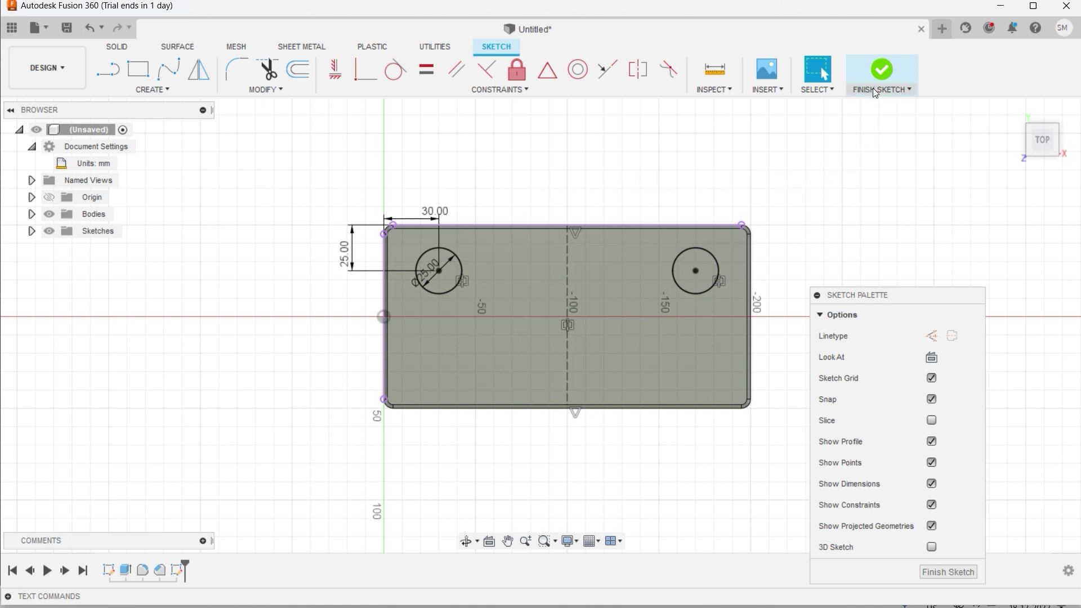
{"action": "left_click", "coordinate": [881, 74]}
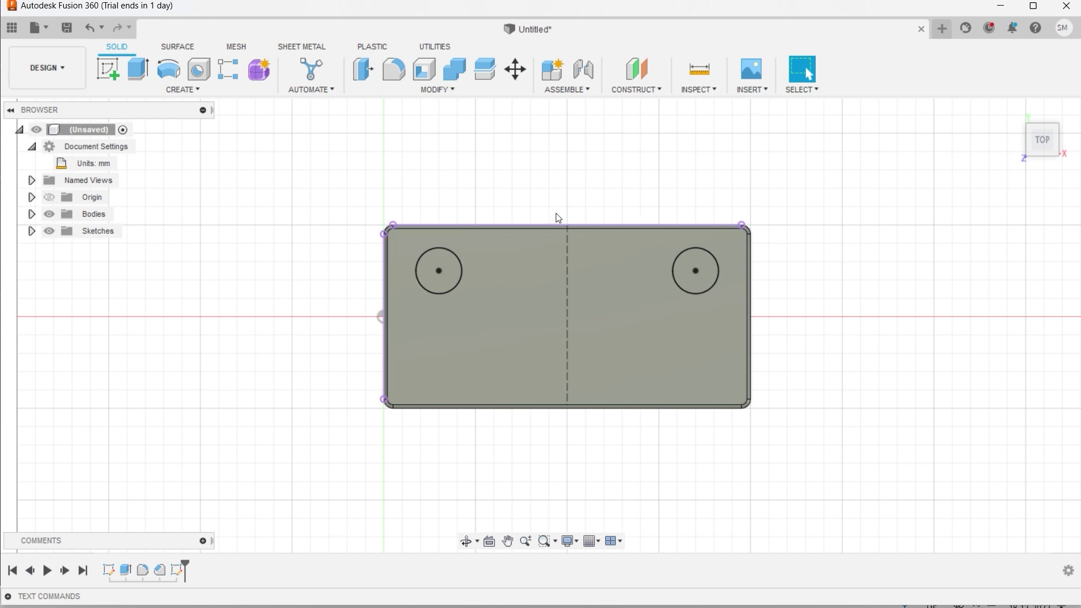
Extrude both circles downward as a cut through the block, with the extent type set to All
{"action": "left_click", "coordinate": [141, 74]}
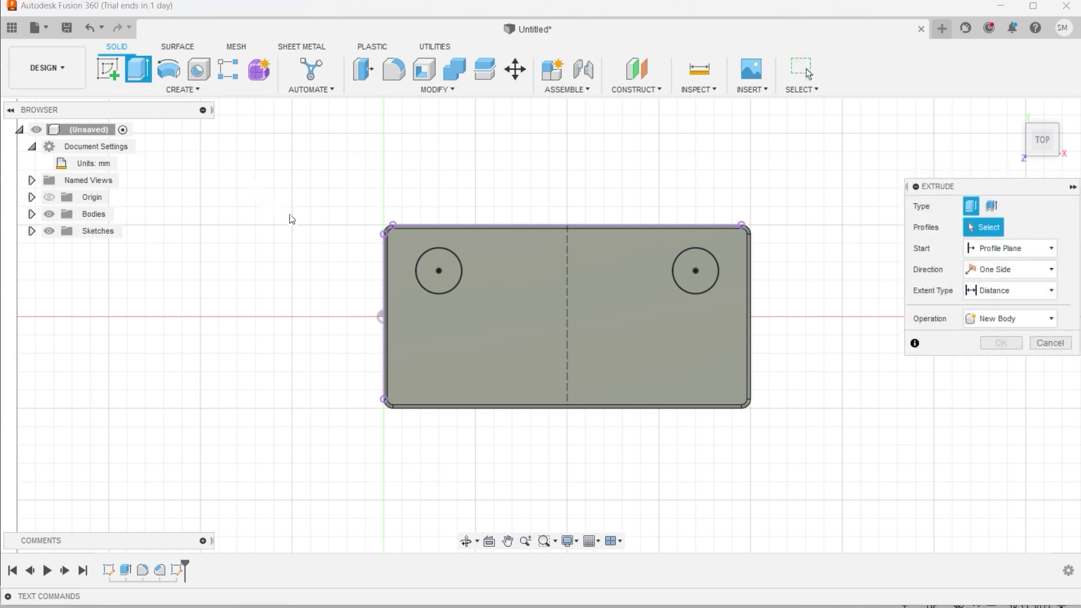
{"action": "left_click", "coordinate": [426, 261]}
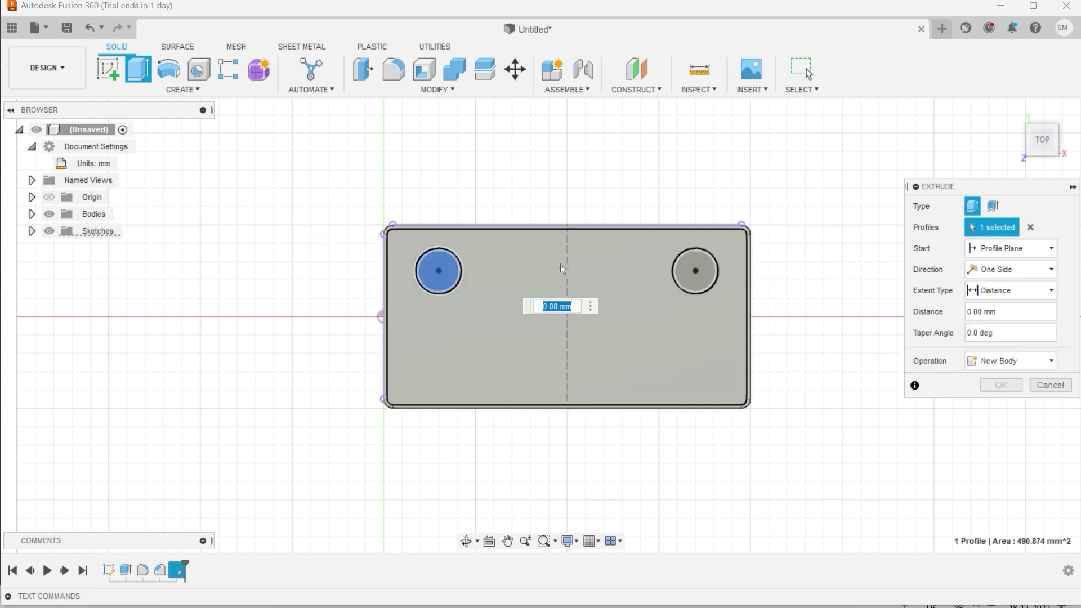
{"action": "left_click", "coordinate": [696, 263]}
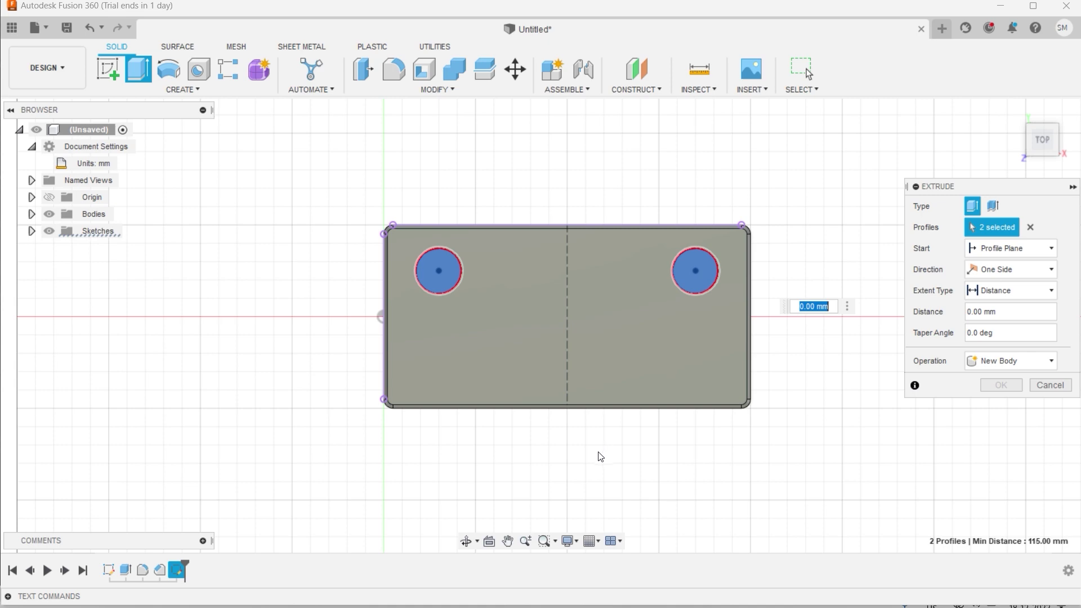
{"action": "middle_click_drag", "start_coordinate": [596, 466], "coordinate": [615, 400], "text": "shift"}
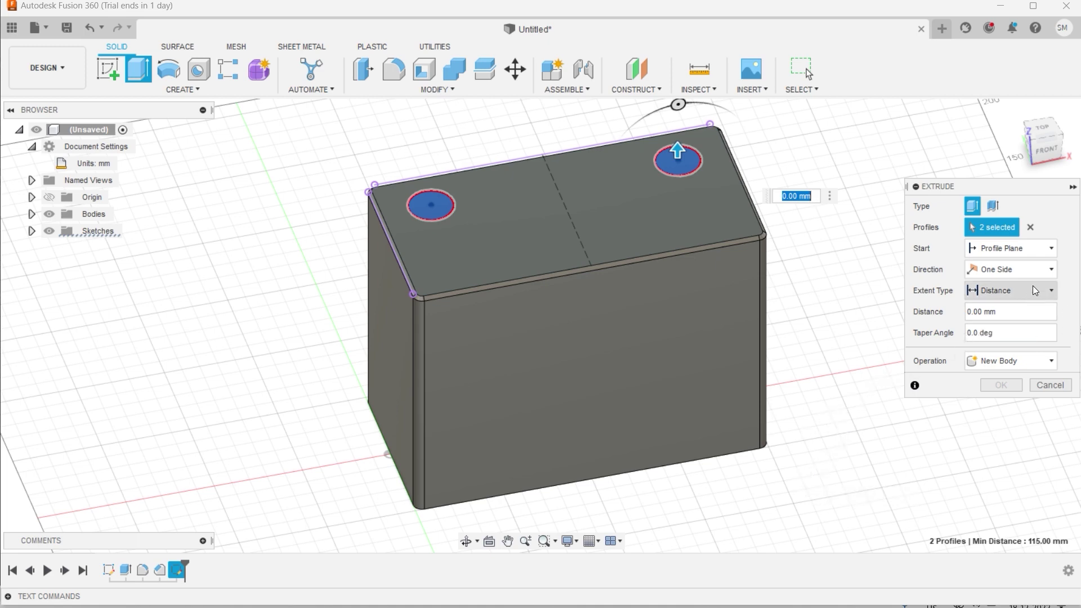
{"action": "left_click", "coordinate": [1051, 290]}
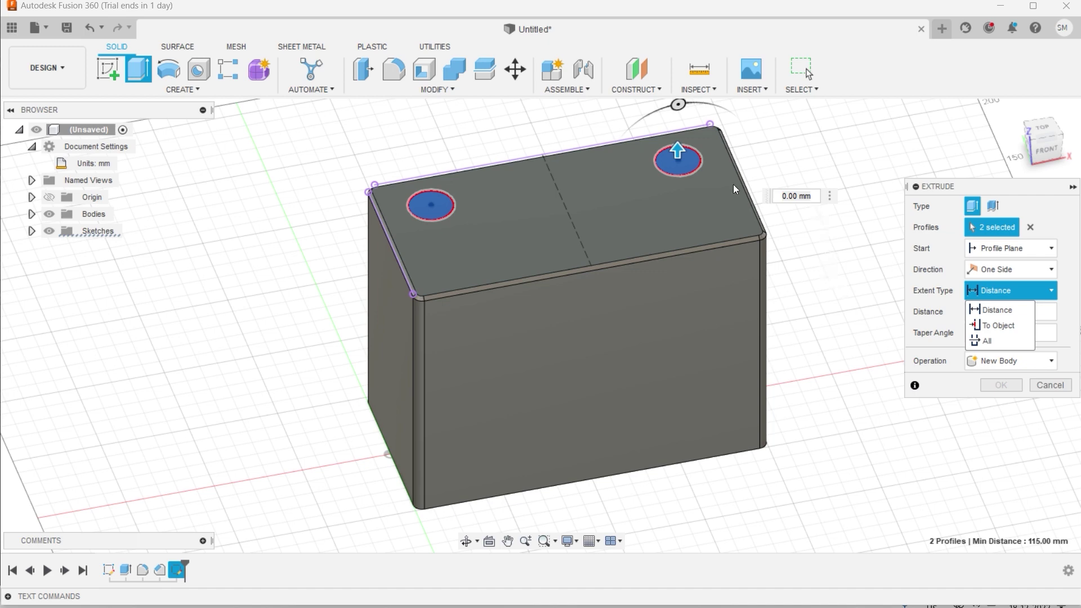
{"action": "left_click_drag", "start_coordinate": [678, 149], "coordinate": [680, 338]}
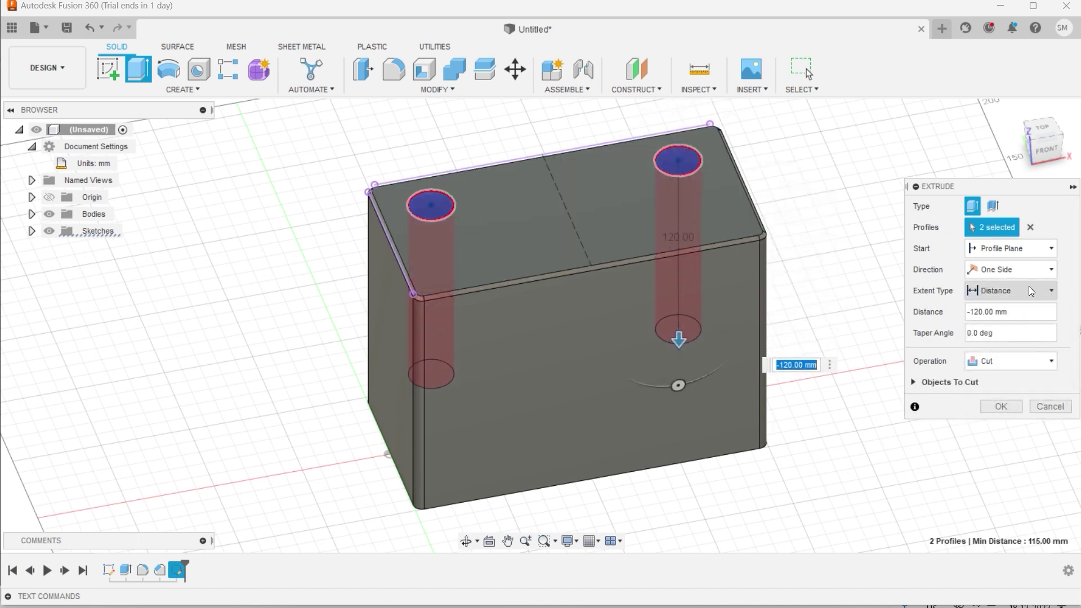
{"action": "left_click", "coordinate": [1050, 289]}
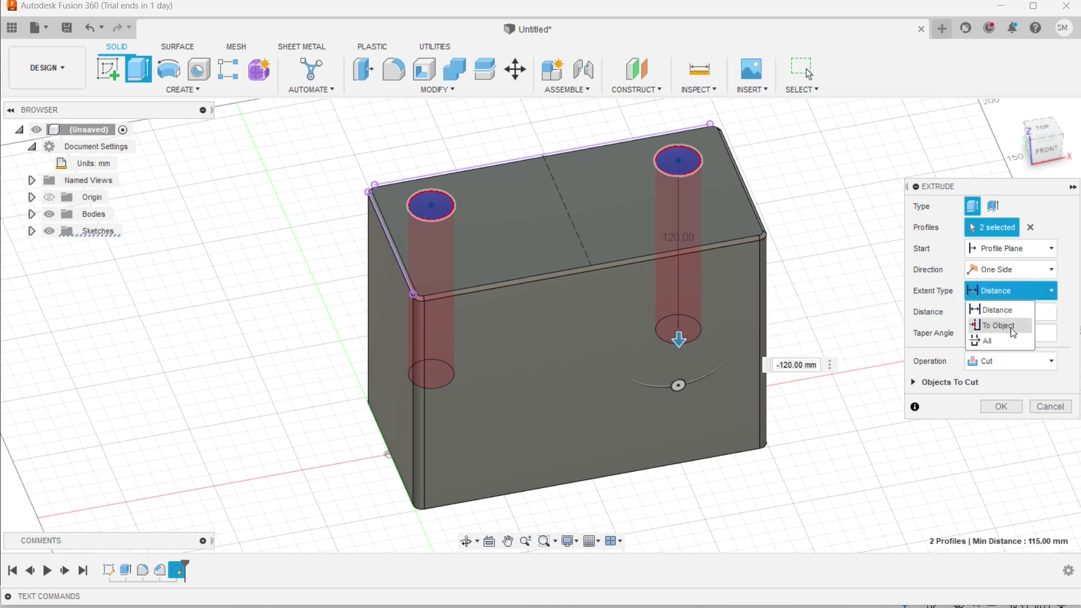
{"action": "left_click", "coordinate": [992, 341]}
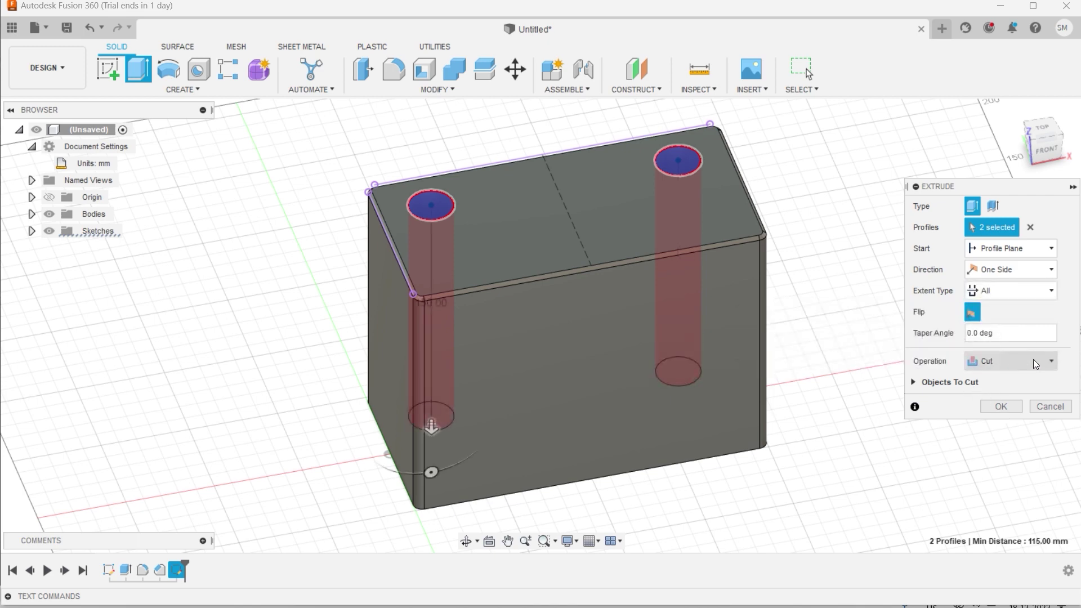
{"action": "left_click", "coordinate": [1001, 406]}
Place a simple hole on the top face near the free right-hand corner, with a flat drill point and 20 mm diameter
{"action": "scroll", "coordinate": [816, 319], "scroll_direction": "down", "scroll_amount": 5}
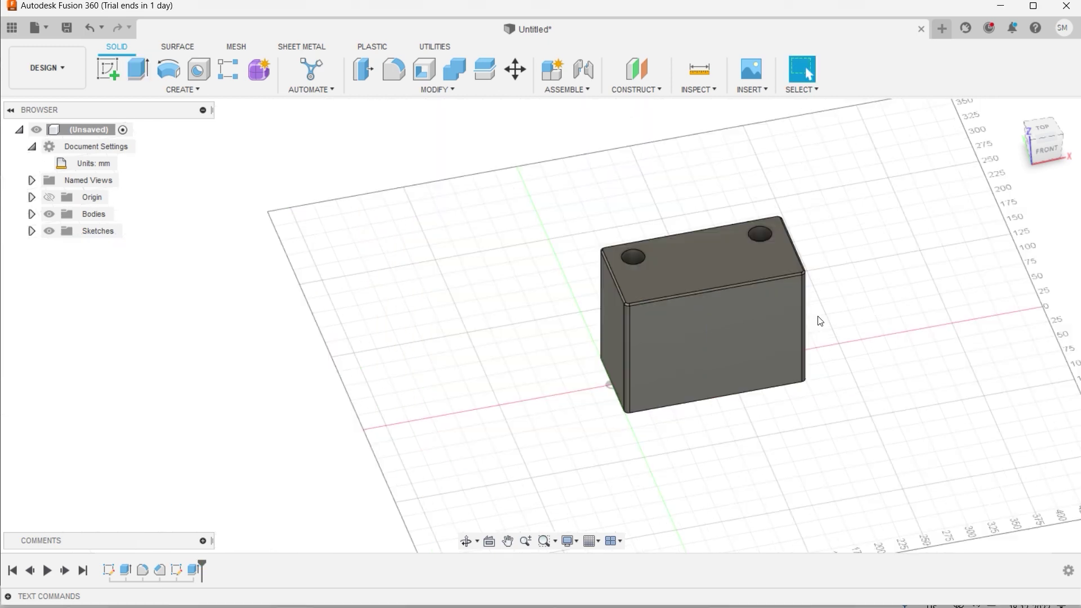
{"action": "middle_click_drag", "start_coordinate": [816, 318], "coordinate": [839, 262]}
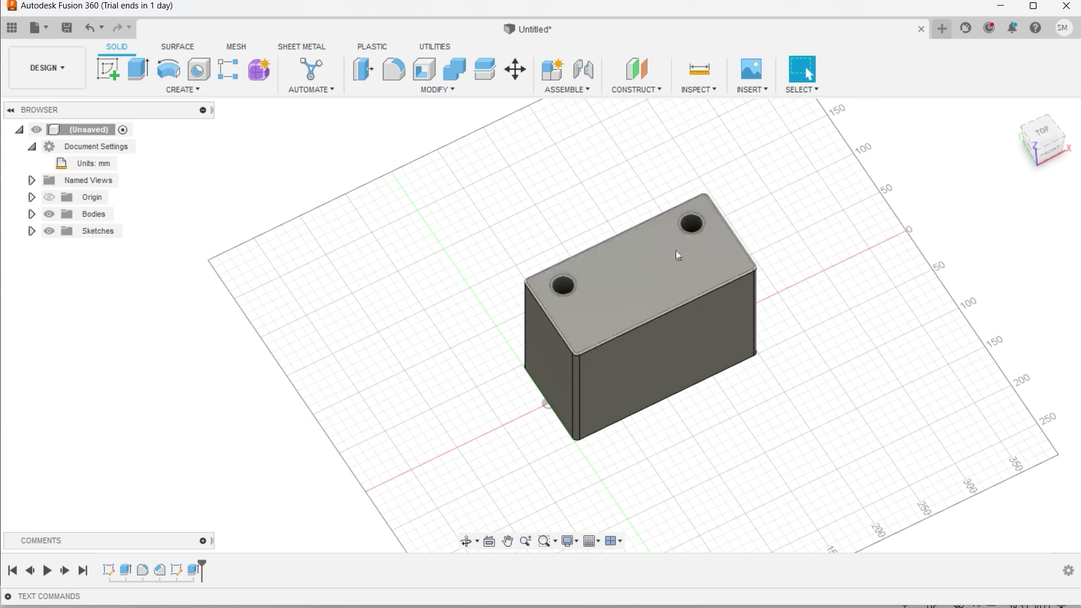
{"action": "left_click", "coordinate": [196, 77]}
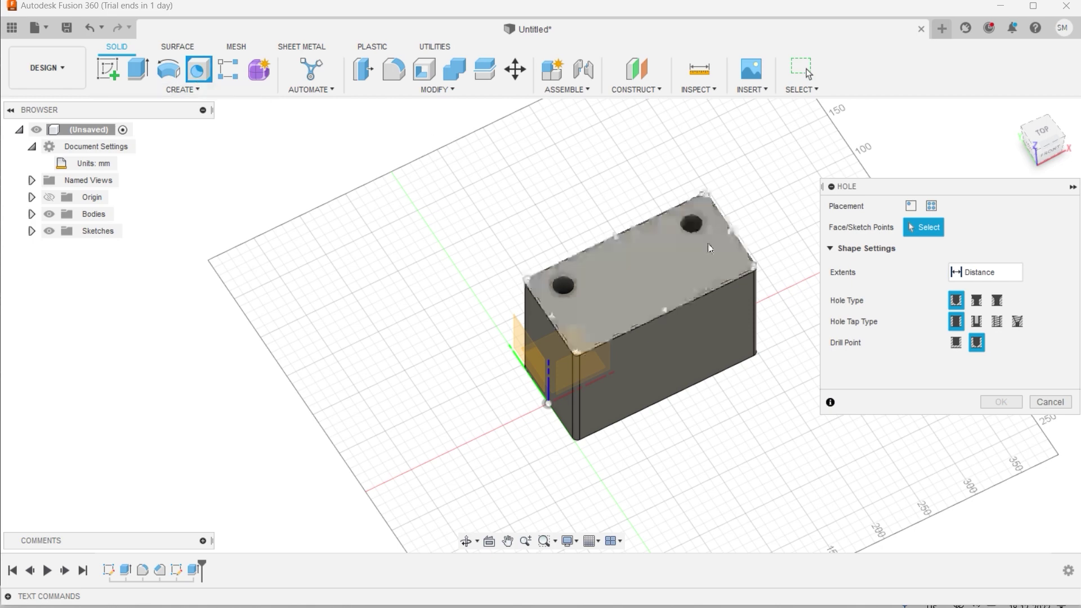
{"action": "scroll", "coordinate": [727, 262], "scroll_direction": "up", "scroll_amount": 3}
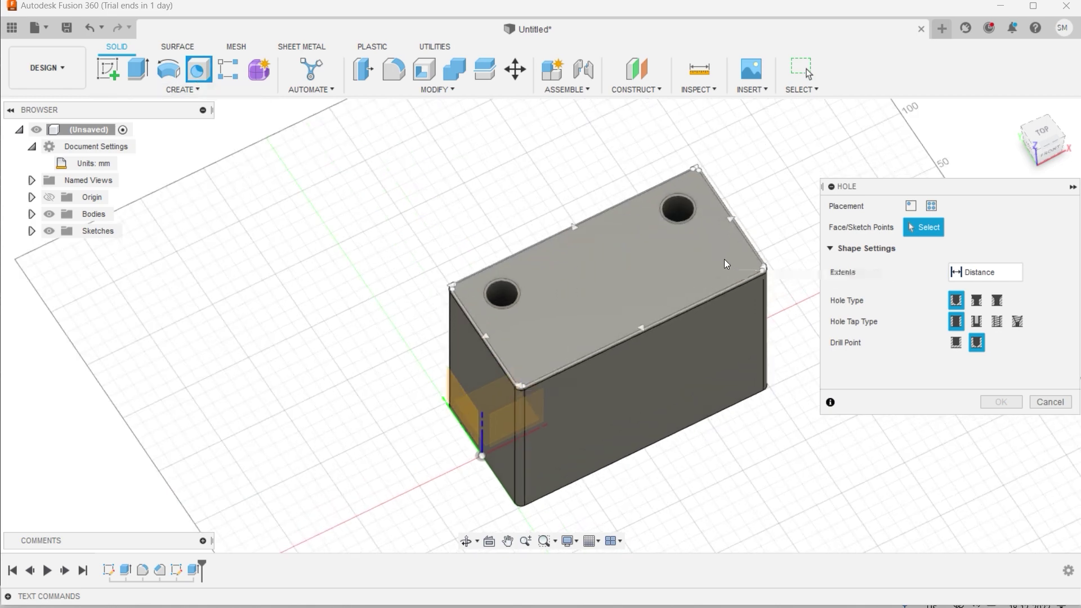
{"action": "left_click", "coordinate": [721, 259]}
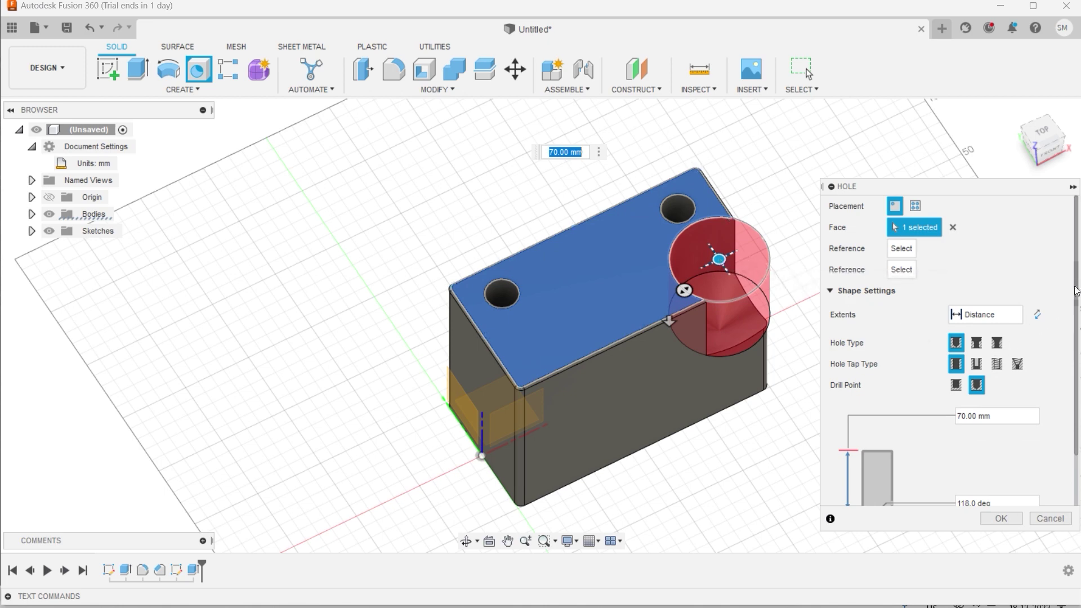
{"action": "left_click_drag", "start_coordinate": [1078, 290], "coordinate": [1078, 366]}
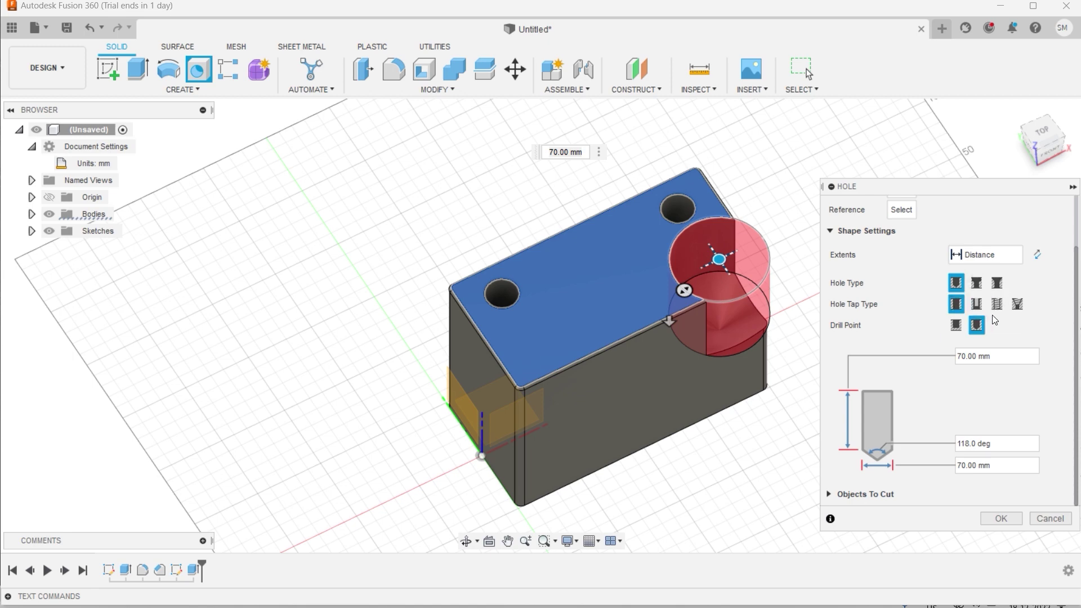
{"action": "left_click", "coordinate": [957, 325]}
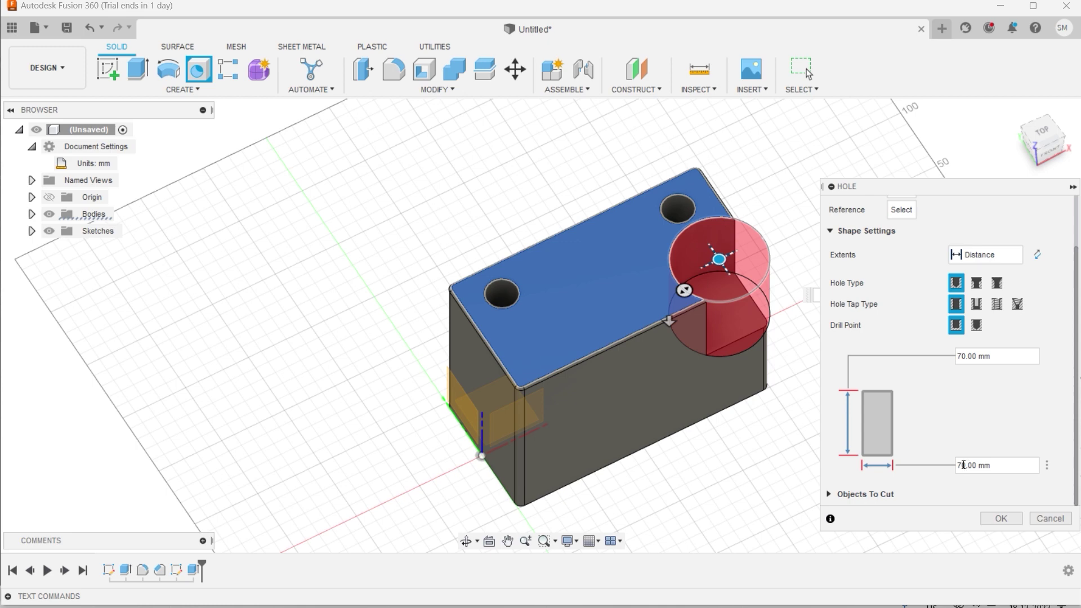
{"action": "left_click", "coordinate": [964, 465]}
{"action": "key", "text": "BackSpace"}
{"action": "type", "text": "2"}
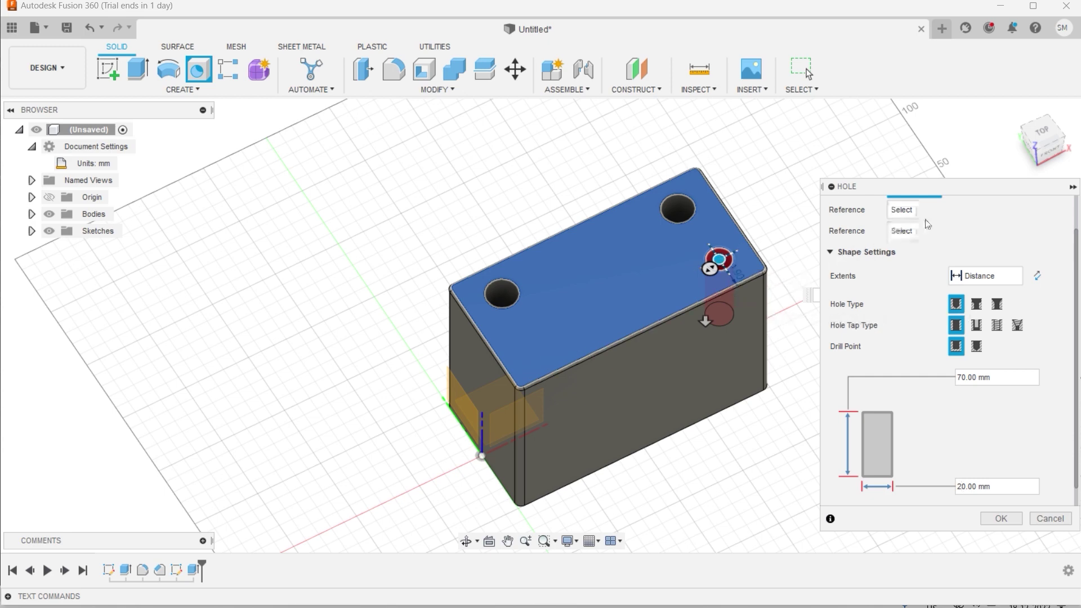
Position the new hole 25 mm from the block's front long edge
{"action": "scroll", "coordinate": [736, 285], "scroll_direction": "up", "scroll_amount": 5}
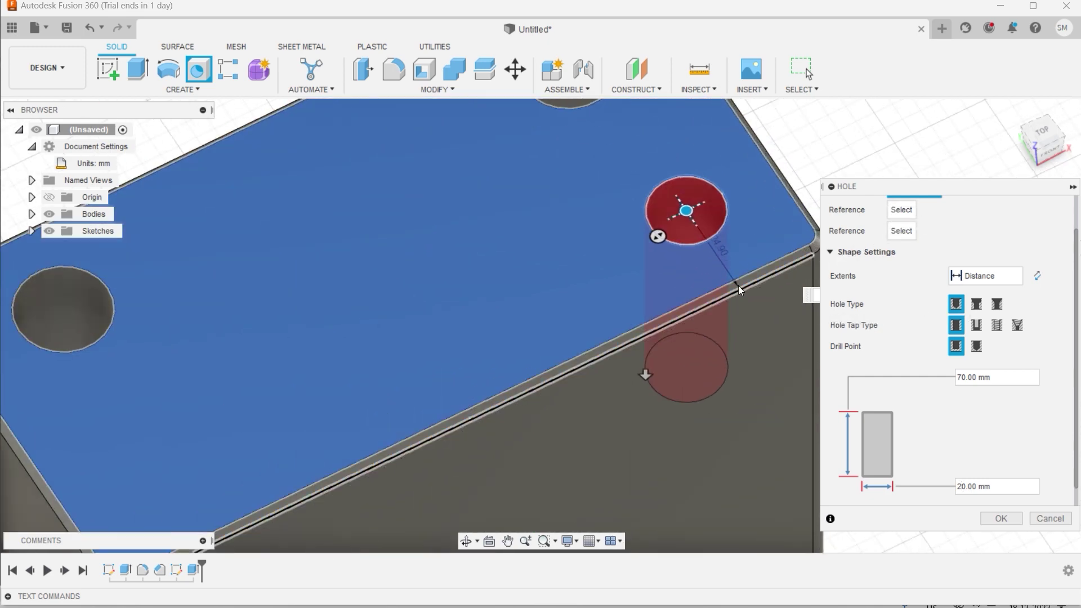
{"action": "left_click", "coordinate": [741, 289]}
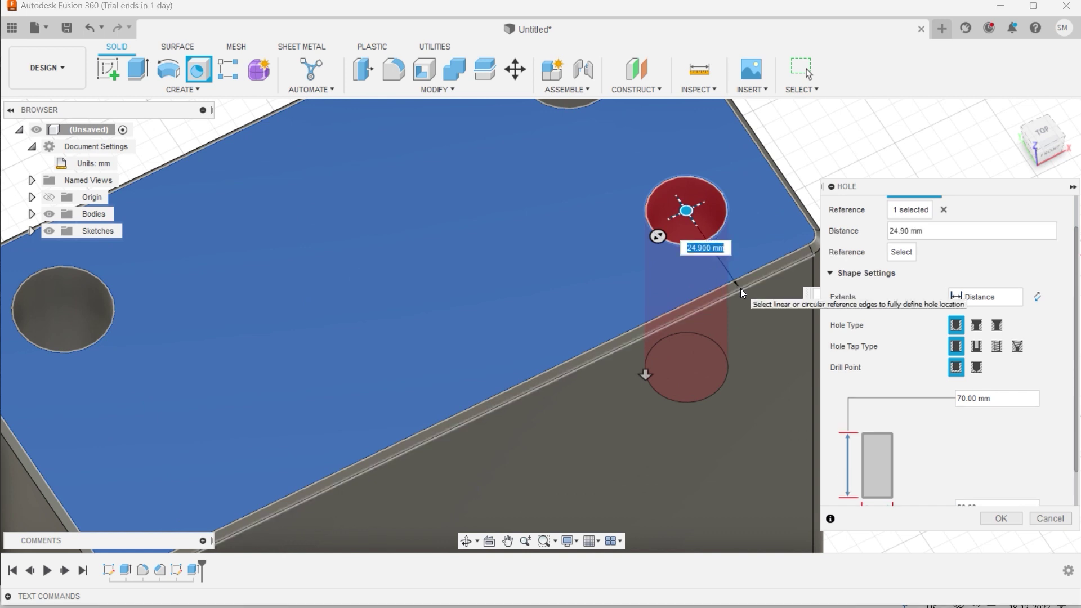
{"action": "type", "text": "25"}
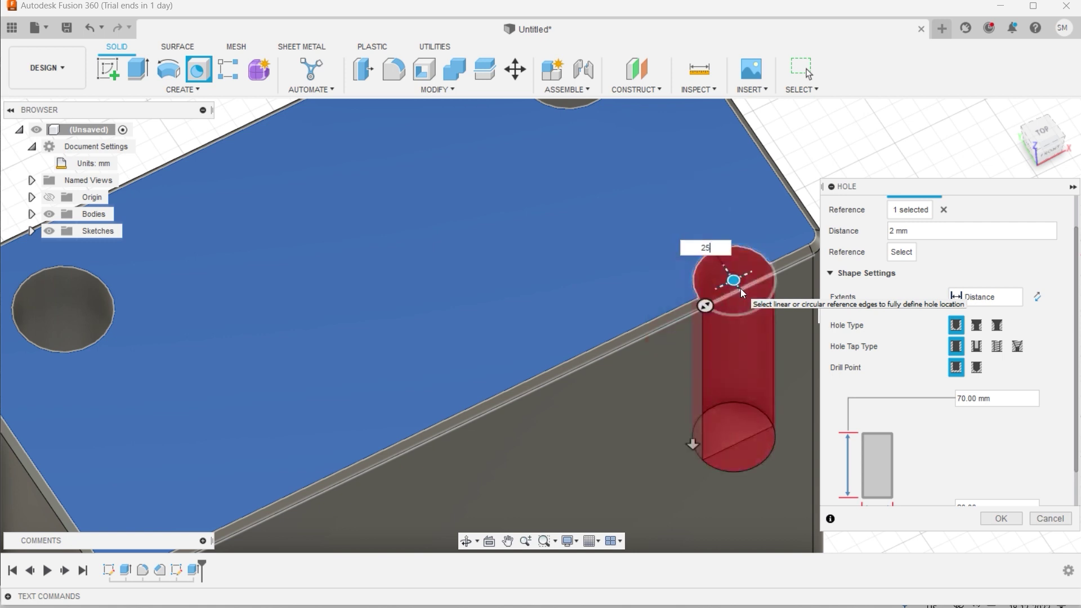
{"action": "key", "text": "Tab"}
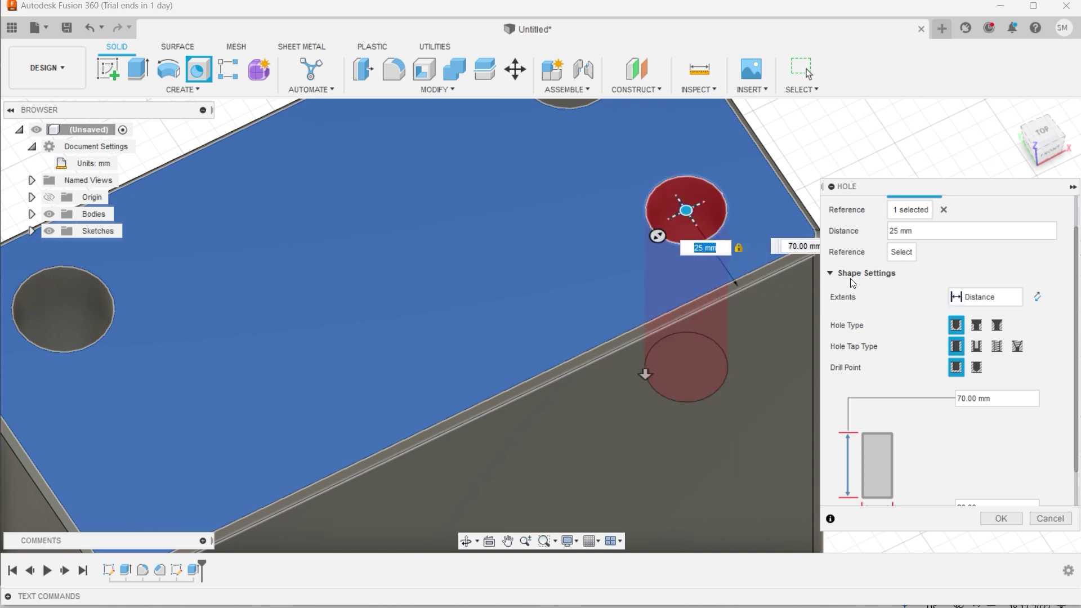
Position the new hole 30 mm from the adjacent short edge of the block
{"action": "left_click", "coordinate": [901, 253]}
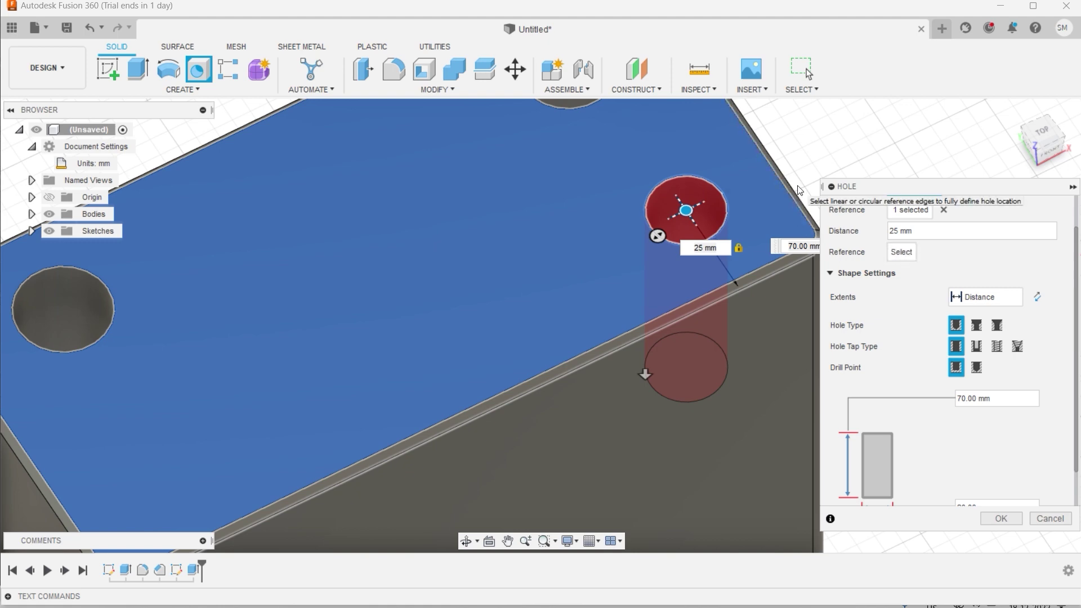
{"action": "scroll", "coordinate": [783, 163], "scroll_direction": "down", "scroll_amount": 3}
{"action": "middle_click_drag", "start_coordinate": [783, 163], "coordinate": [741, 156], "text": "shift"}
{"action": "scroll", "coordinate": [762, 425], "scroll_direction": "up", "scroll_amount": 2}
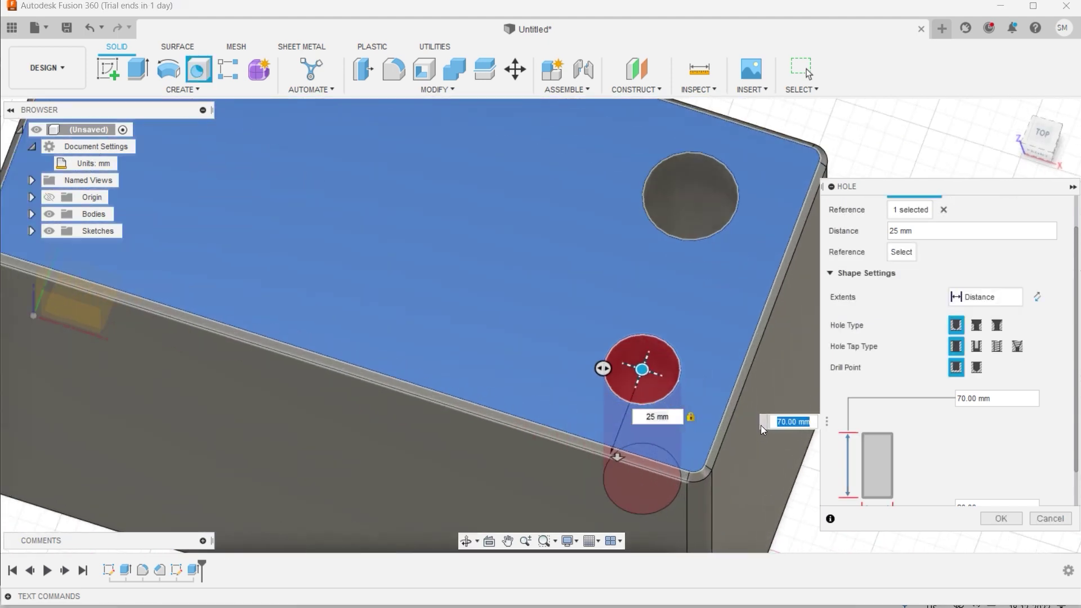
{"action": "left_click", "coordinate": [744, 395]}
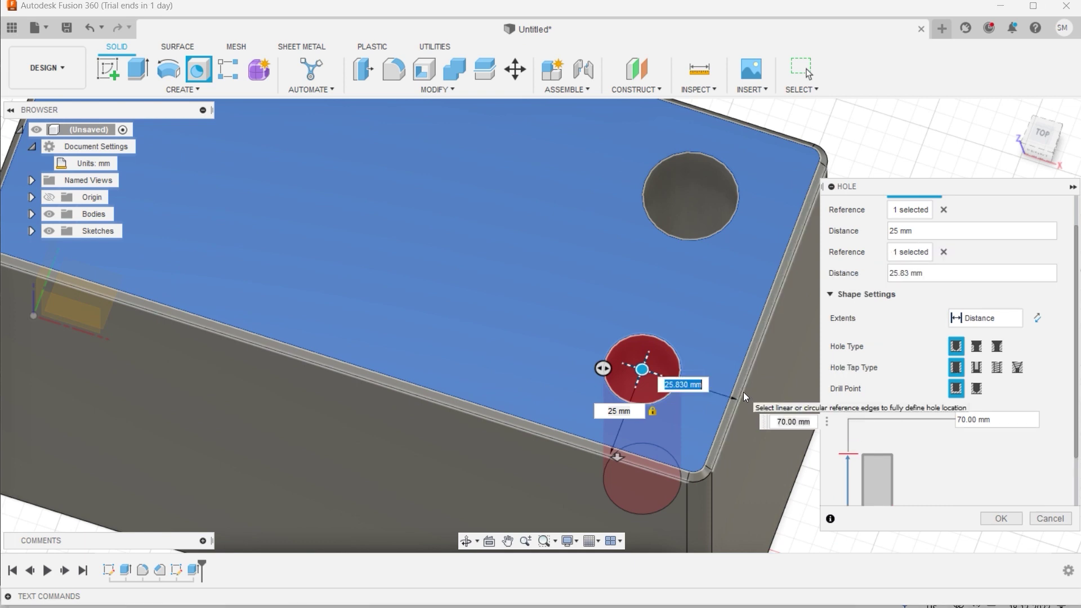
{"action": "type", "text": "30"}
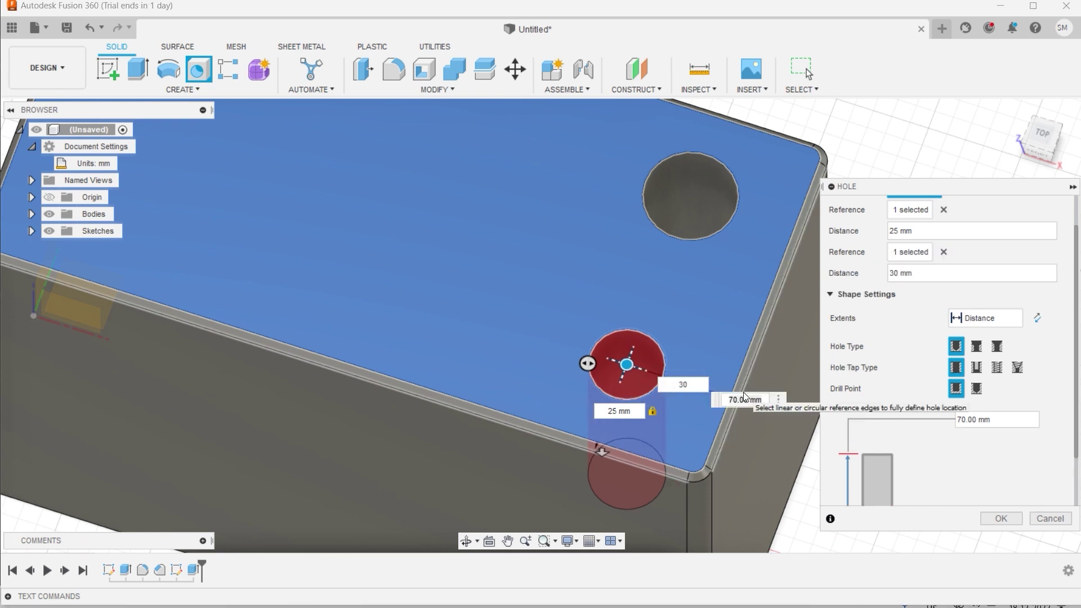
Extend the new hole's depth to 160 mm, down toward the block's base
{"action": "scroll", "coordinate": [728, 421], "scroll_direction": "down", "scroll_amount": 3}
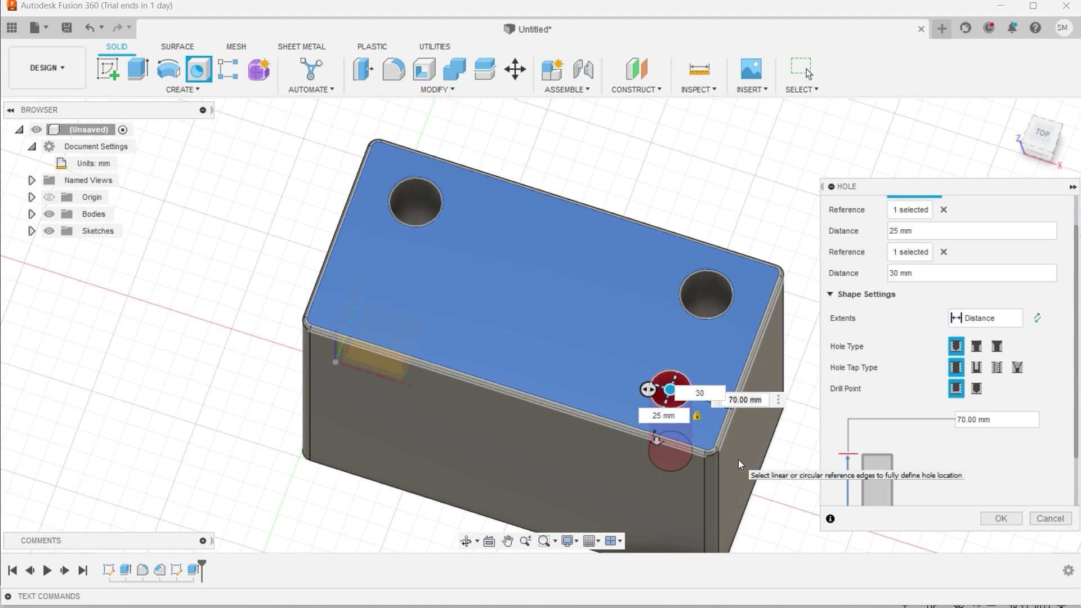
{"action": "middle_click_drag", "start_coordinate": [762, 448], "coordinate": [652, 407], "text": "shift"}
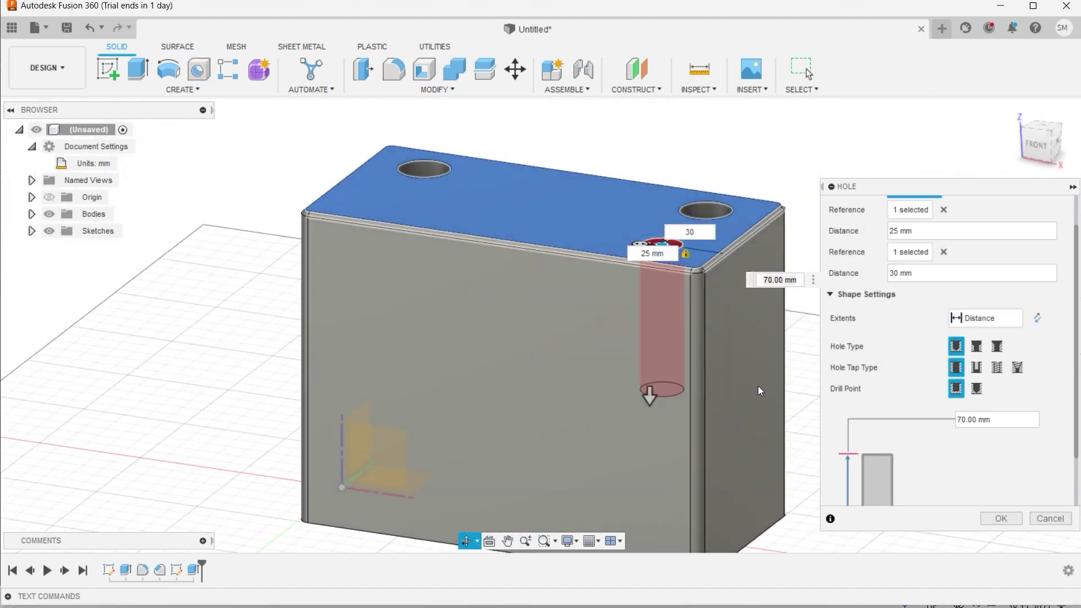
{"action": "left_click_drag", "start_coordinate": [658, 400], "coordinate": [653, 518]}
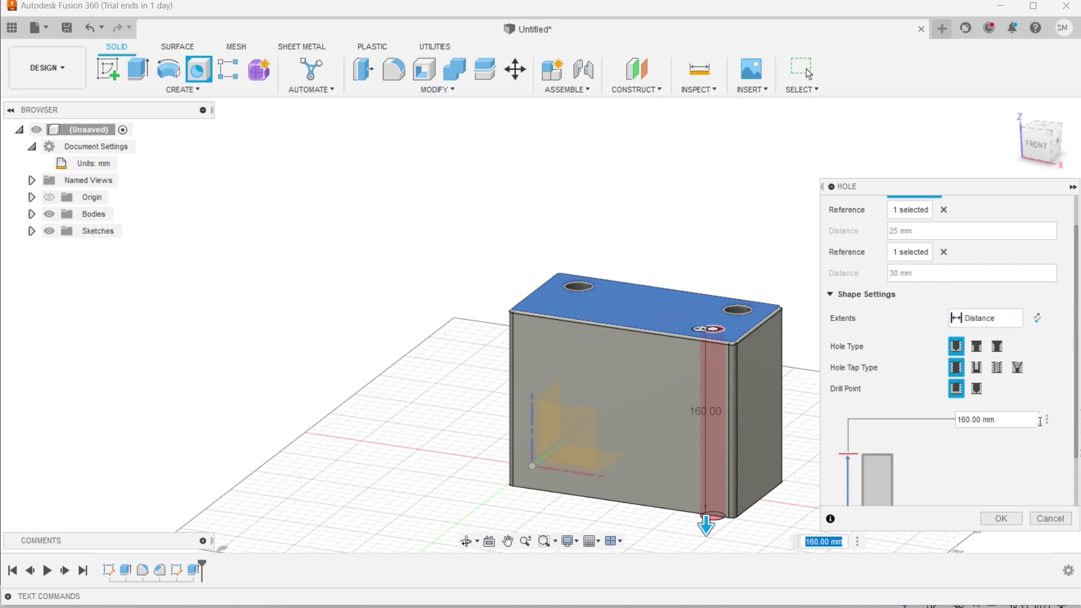
Enlarge the diameter of the 160 mm deep flat-bottomed hole being placed on the block's top face and create it
{"action": "scroll", "coordinate": [1028, 442], "scroll_direction": "down", "scroll_amount": 2}
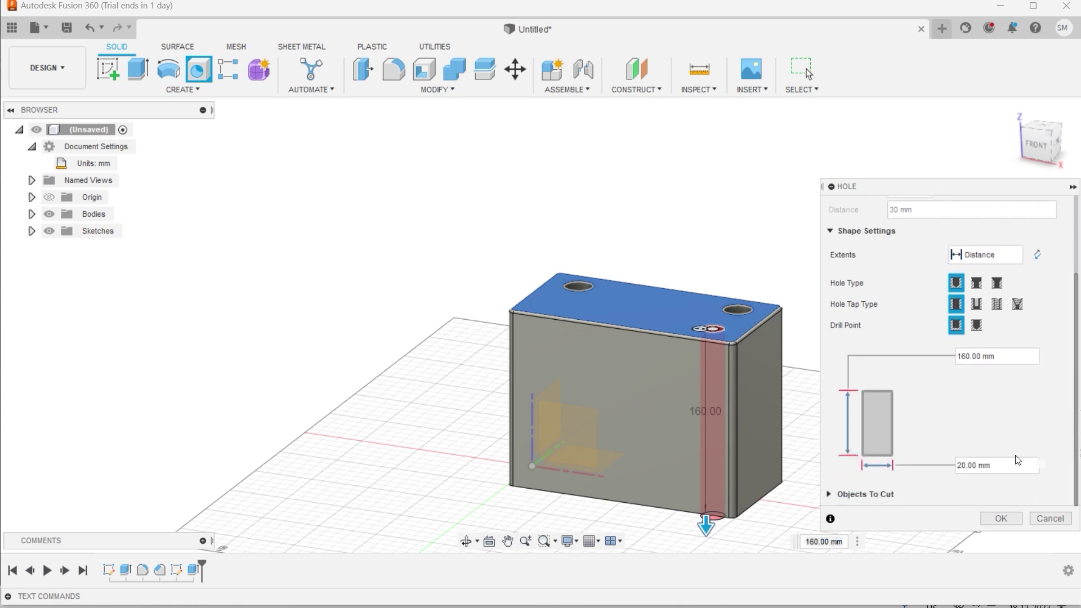
{"action": "left_click", "coordinate": [983, 465]}
{"action": "key", "text": "Home"}
{"action": "key", "text": "Delete"}
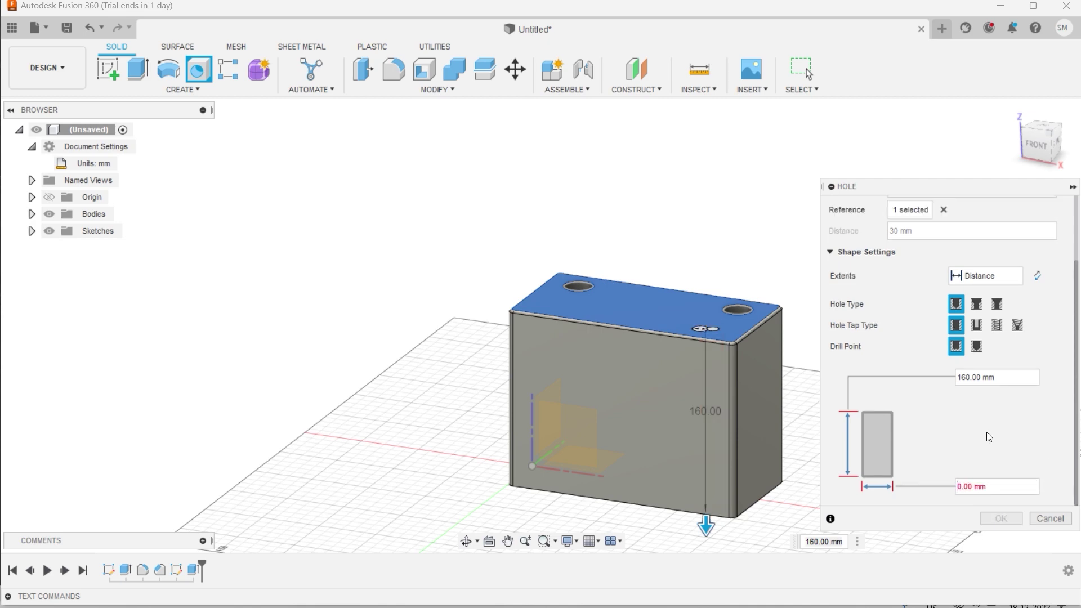
{"action": "type", "text": "2"}
{"action": "left_click", "coordinate": [1005, 518]}
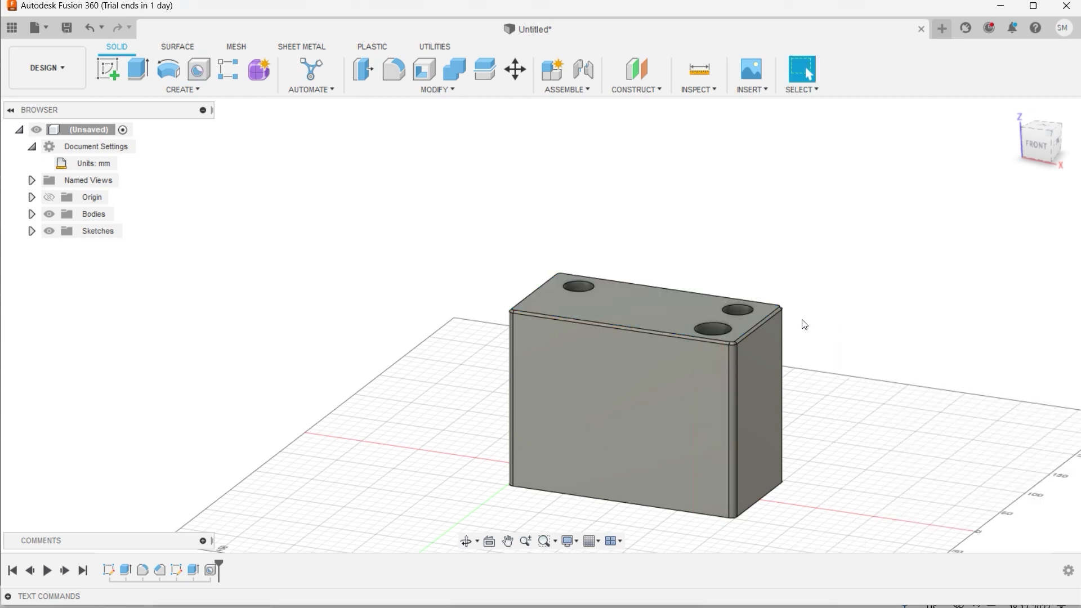
Edit the block's base extrusion and set its symmetric distance to 30 mm
{"action": "middle_click_drag", "start_coordinate": [804, 325], "coordinate": [801, 495], "text": "shift"}
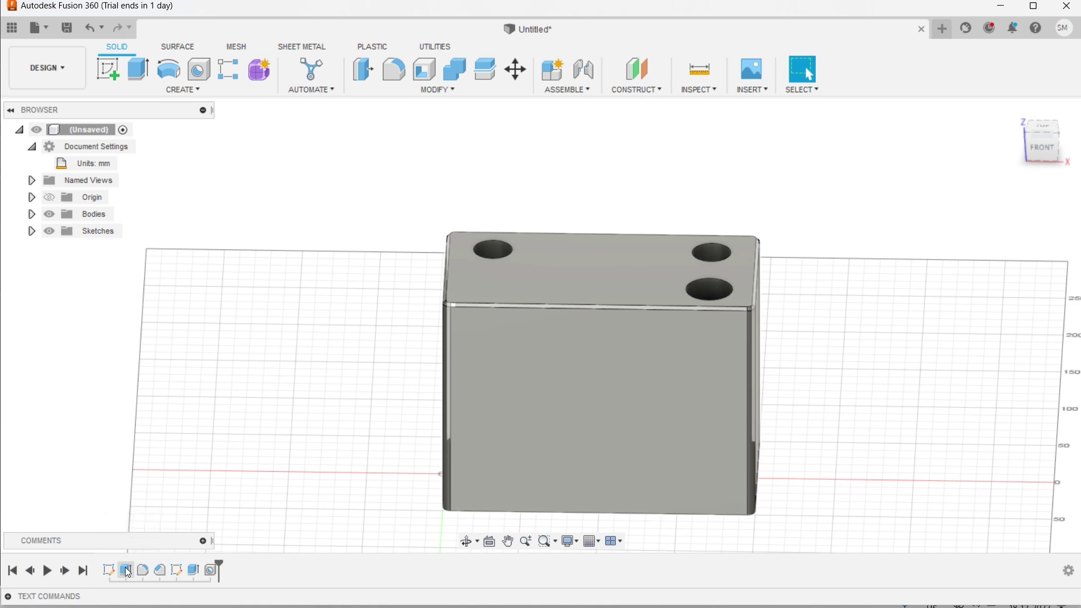
{"action": "right_click", "coordinate": [126, 571]}
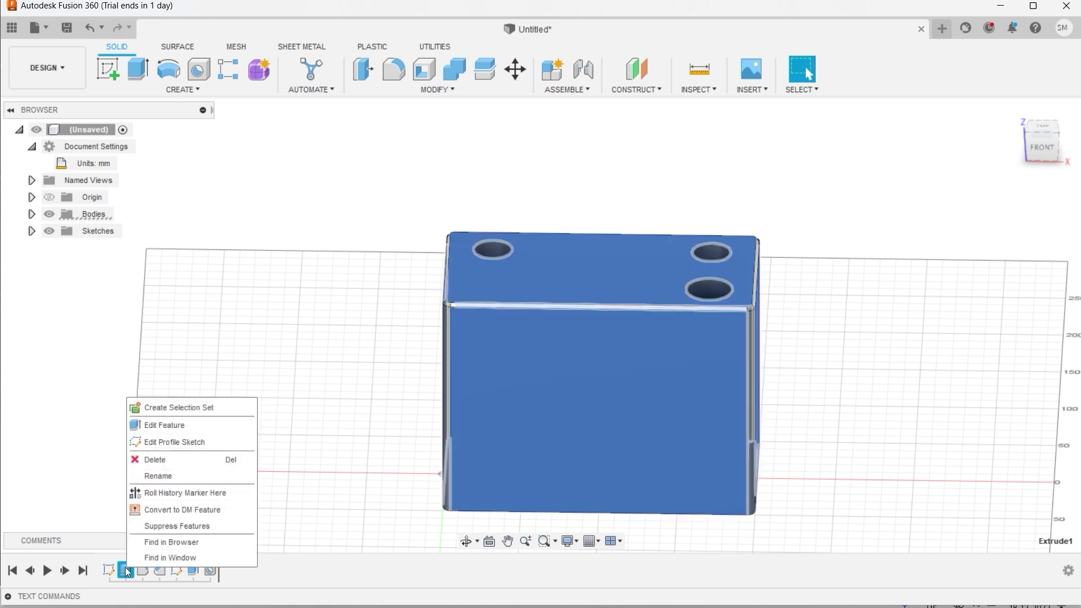
{"action": "left_click", "coordinate": [187, 427]}
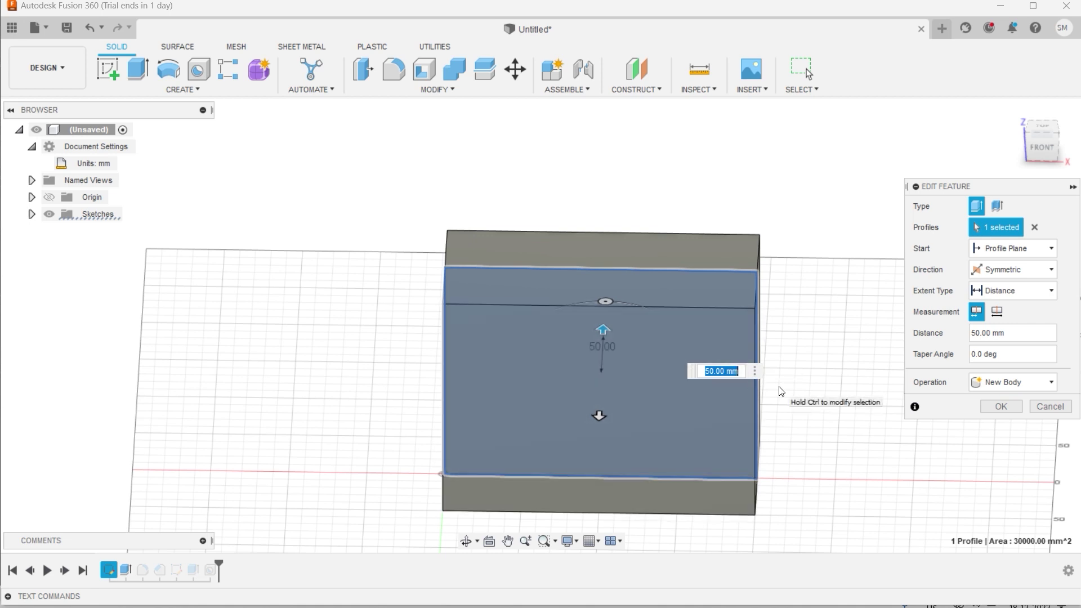
{"action": "type", "text": "30"}
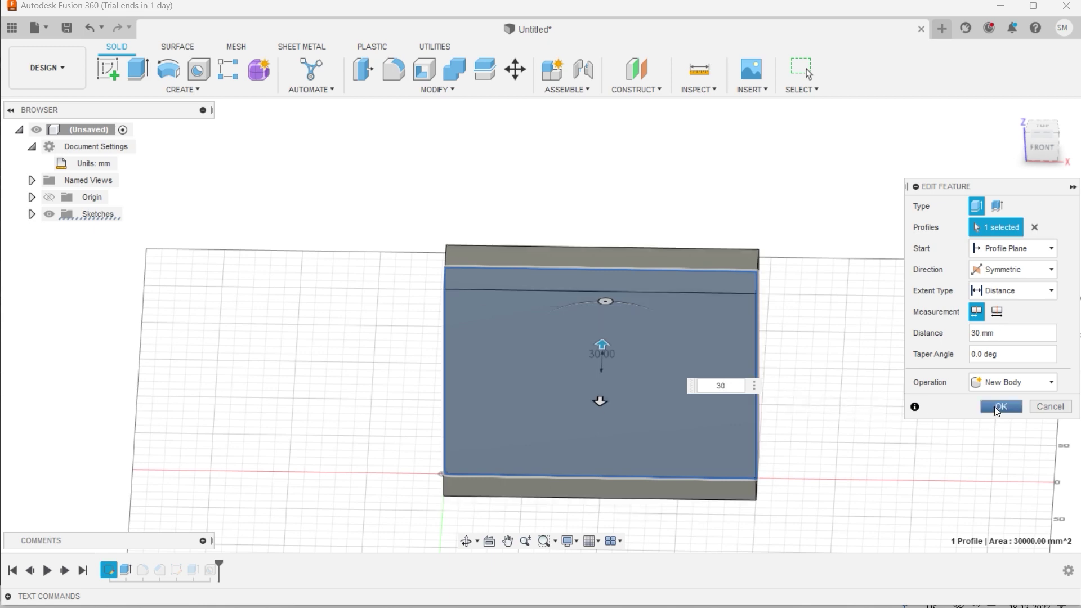
{"action": "left_click", "coordinate": [1001, 406]}
Edit the block's base extrusion again and set its symmetric distance to 100 mm
{"action": "scroll", "coordinate": [878, 366], "scroll_direction": "down", "scroll_amount": 5}
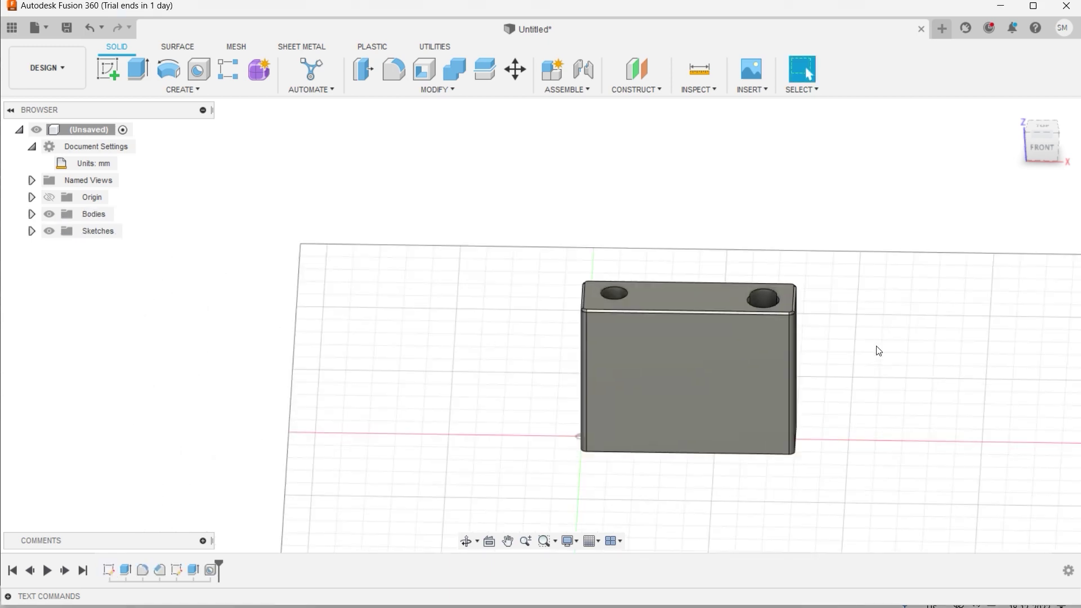
{"action": "middle_click_drag", "start_coordinate": [884, 335], "coordinate": [870, 383], "text": "shift"}
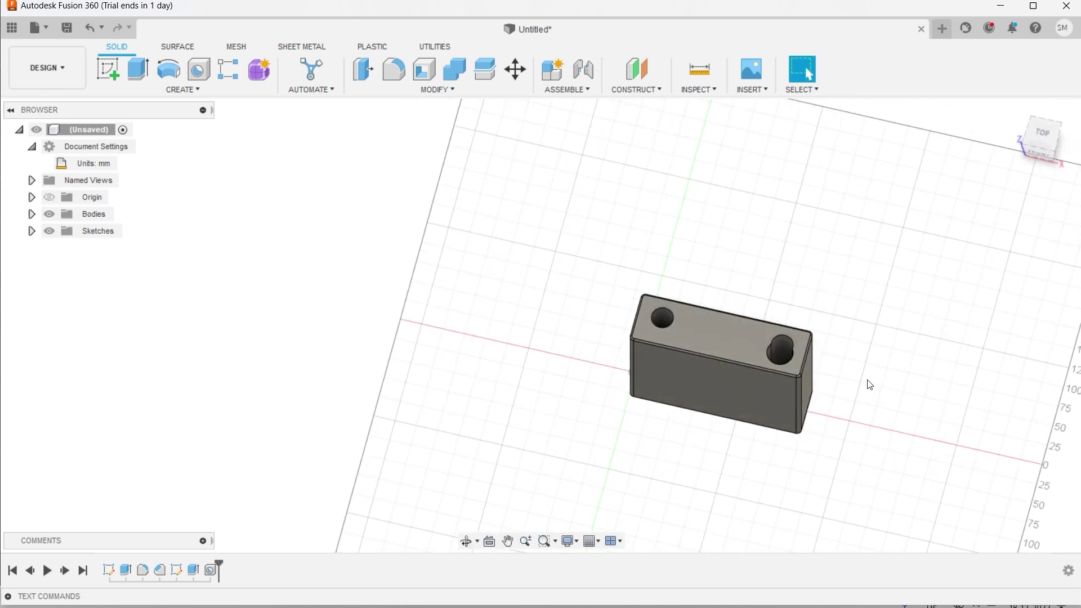
{"action": "right_click", "coordinate": [127, 569]}
{"action": "left_click", "coordinate": [171, 426]}
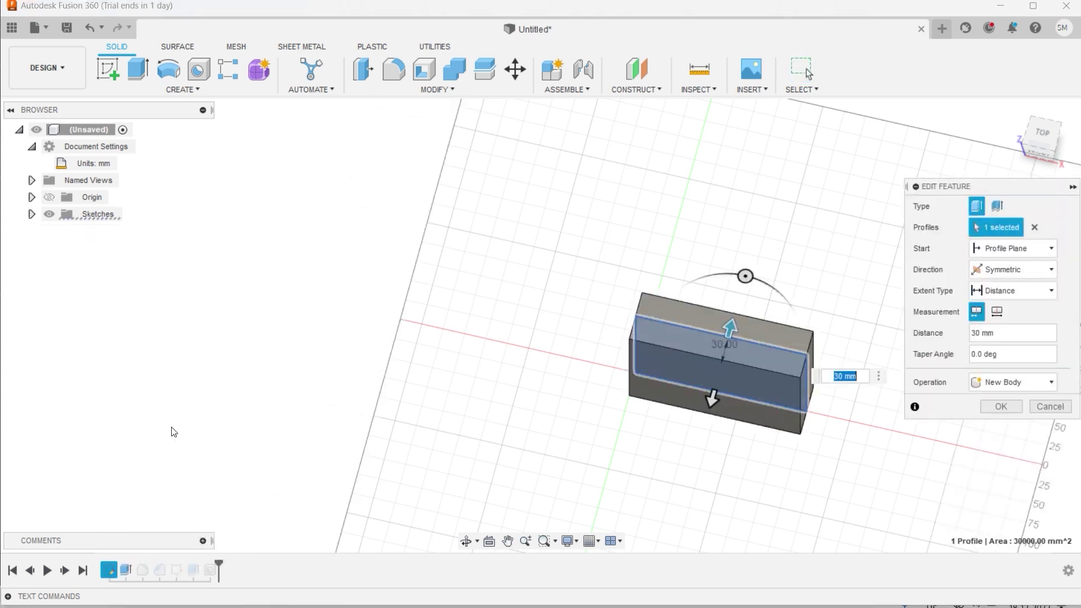
{"action": "type", "text": "100"}
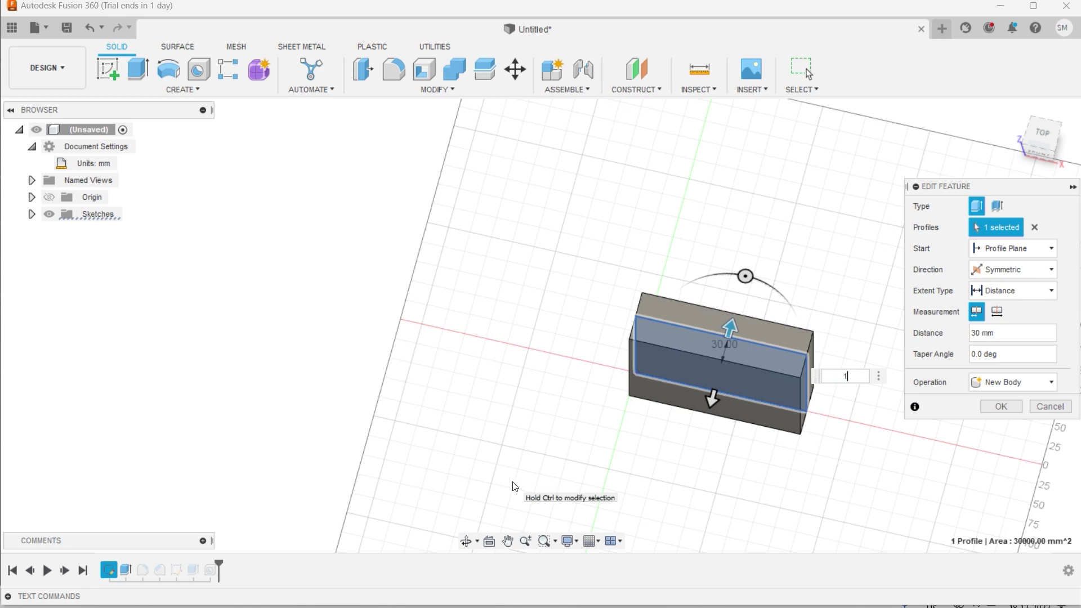
{"action": "left_click", "coordinate": [1009, 405]}
Add a 50 mm diameter cylinder near the middle of the block's top face, rising upward to Z 250 mm
{"action": "scroll", "coordinate": [910, 415], "scroll_direction": "down", "scroll_amount": 2}
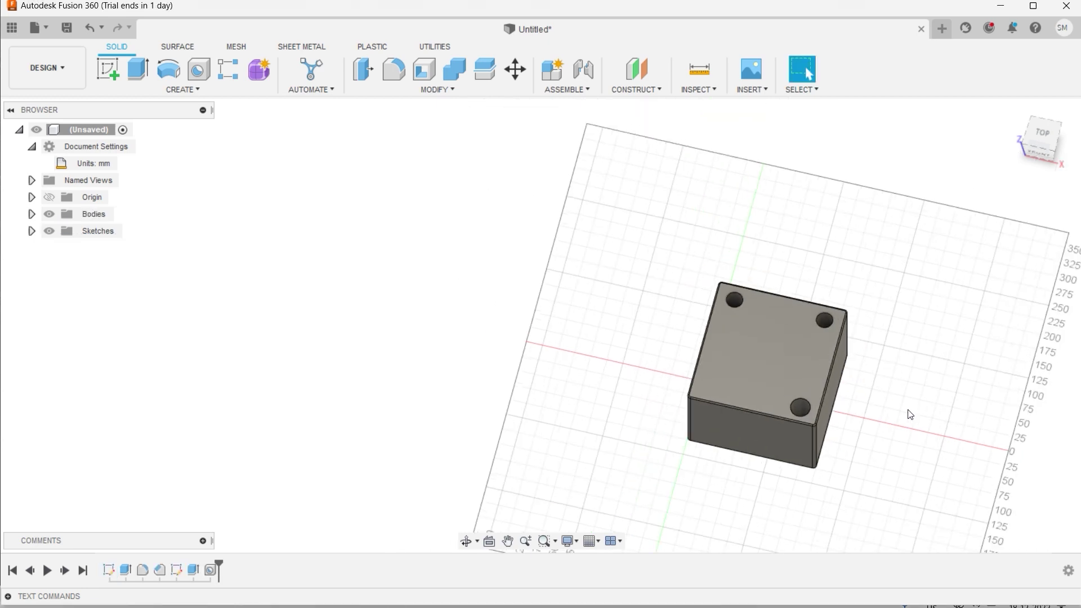
{"action": "scroll", "coordinate": [911, 415], "scroll_direction": "up", "scroll_amount": 1}
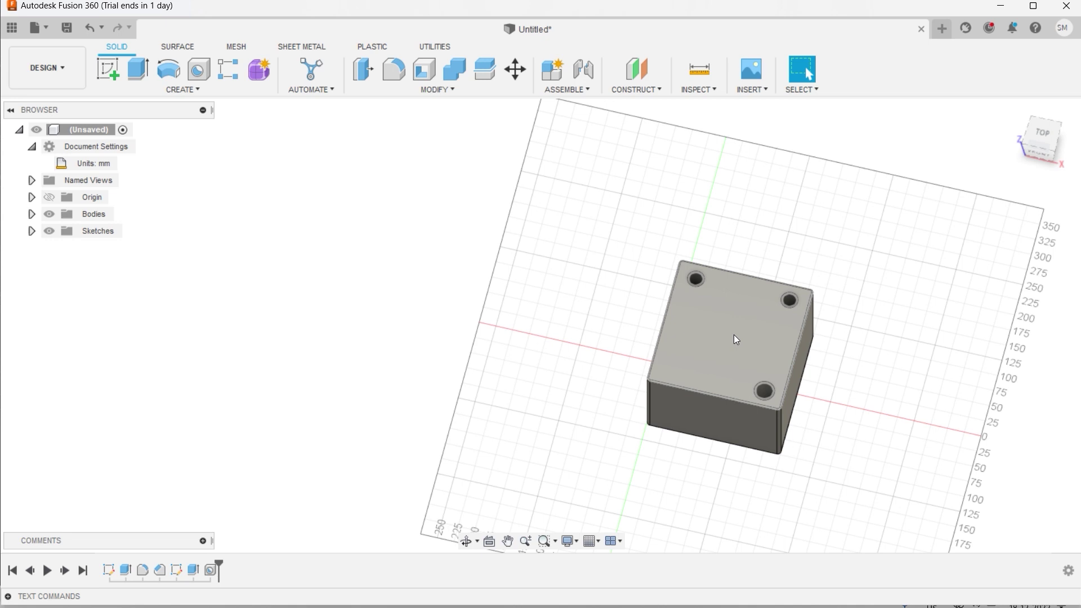
{"action": "left_click", "coordinate": [198, 92]}
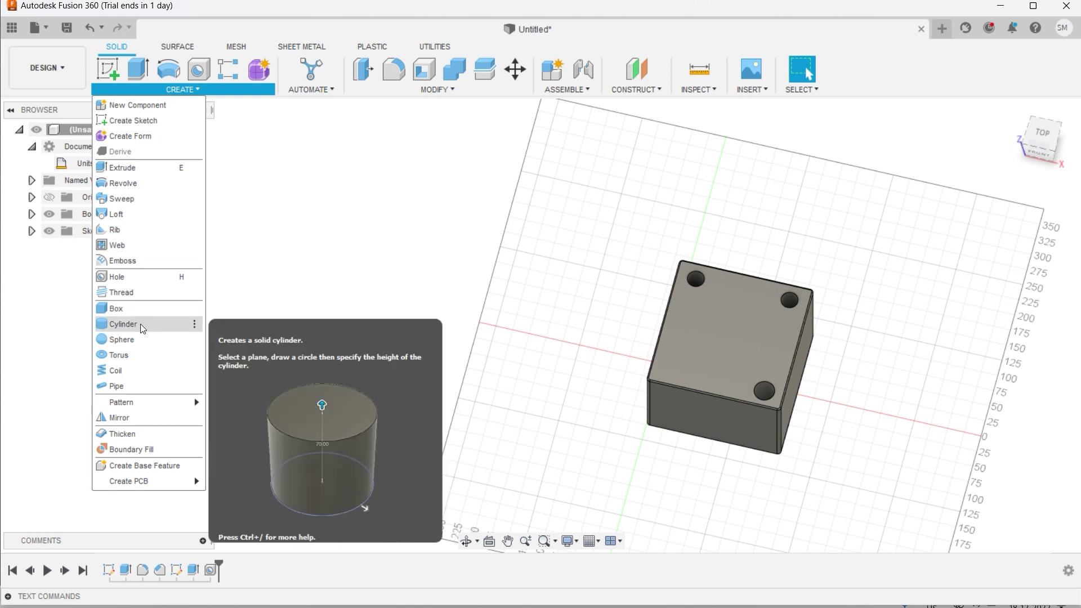
{"action": "left_click", "coordinate": [140, 324]}
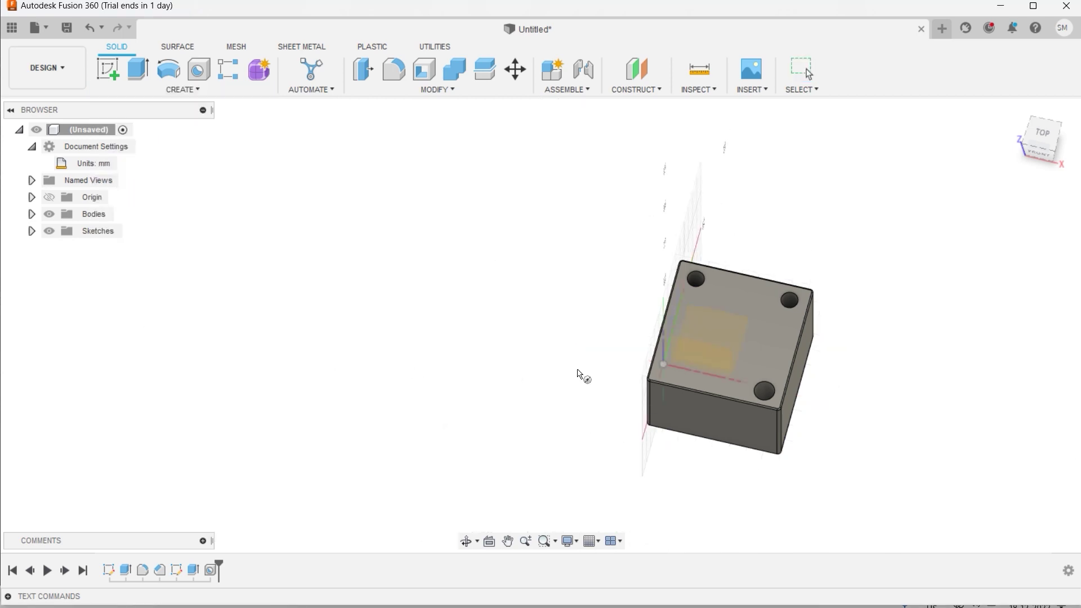
{"action": "scroll", "coordinate": [736, 334], "scroll_direction": "up", "scroll_amount": 1}
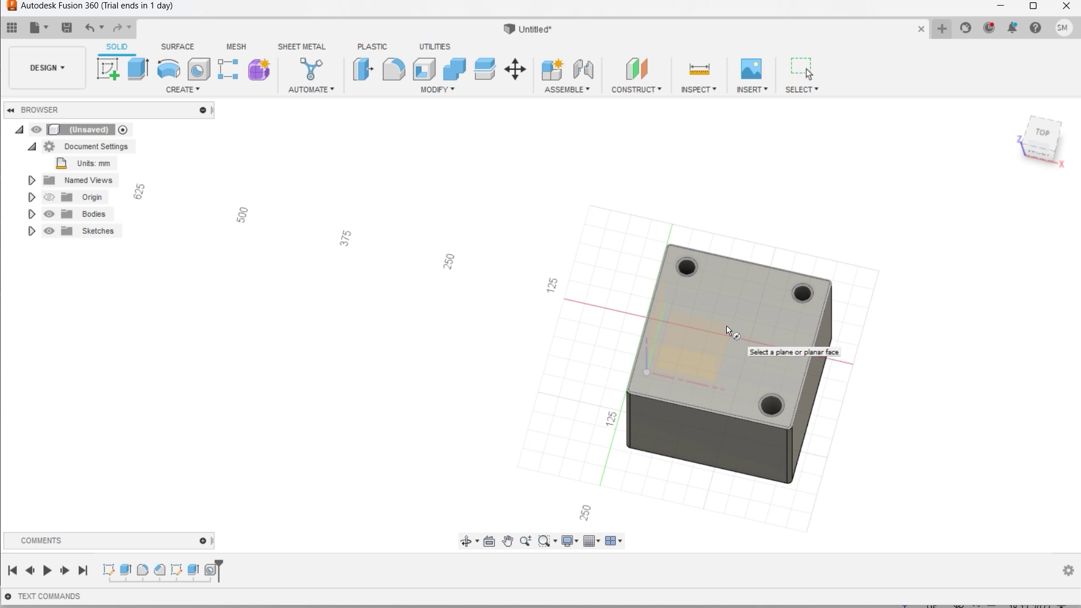
{"action": "left_click", "coordinate": [727, 326]}
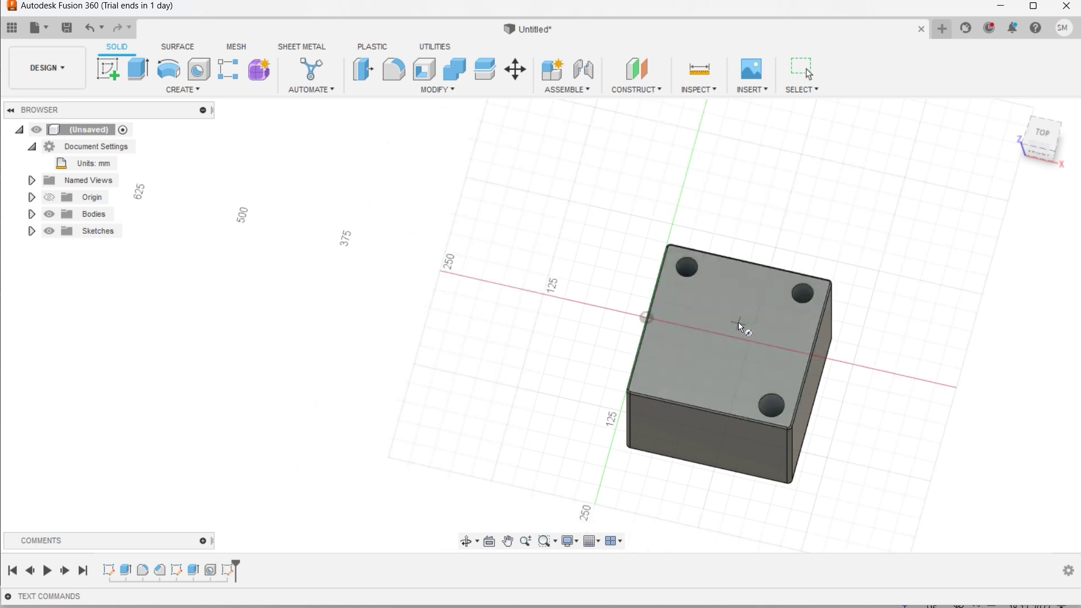
{"action": "left_click", "coordinate": [729, 335]}
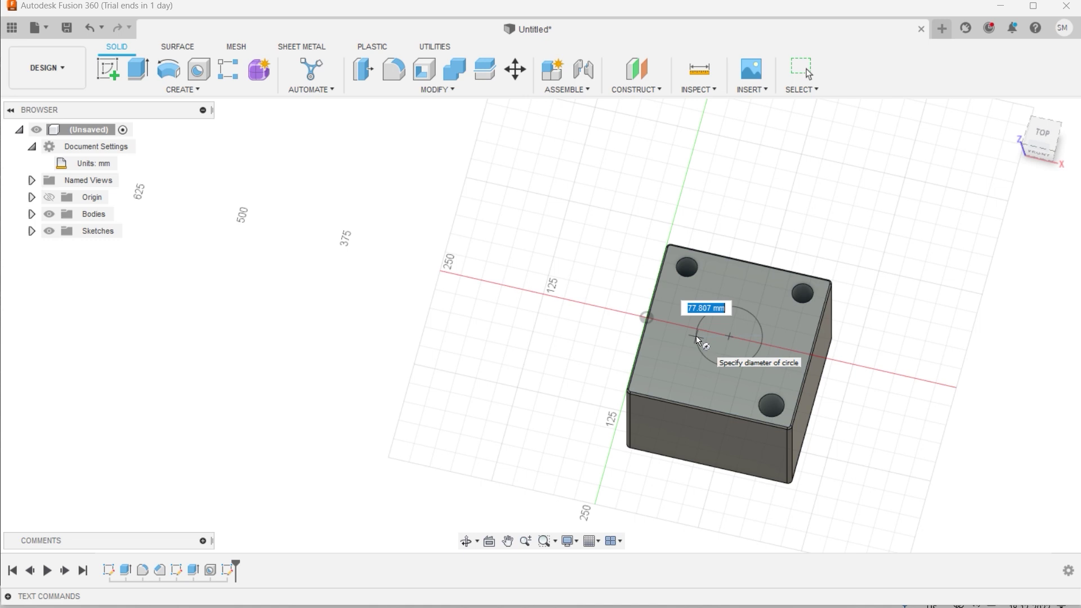
{"action": "type", "text": "50"}
{"action": "key", "text": "Return"}
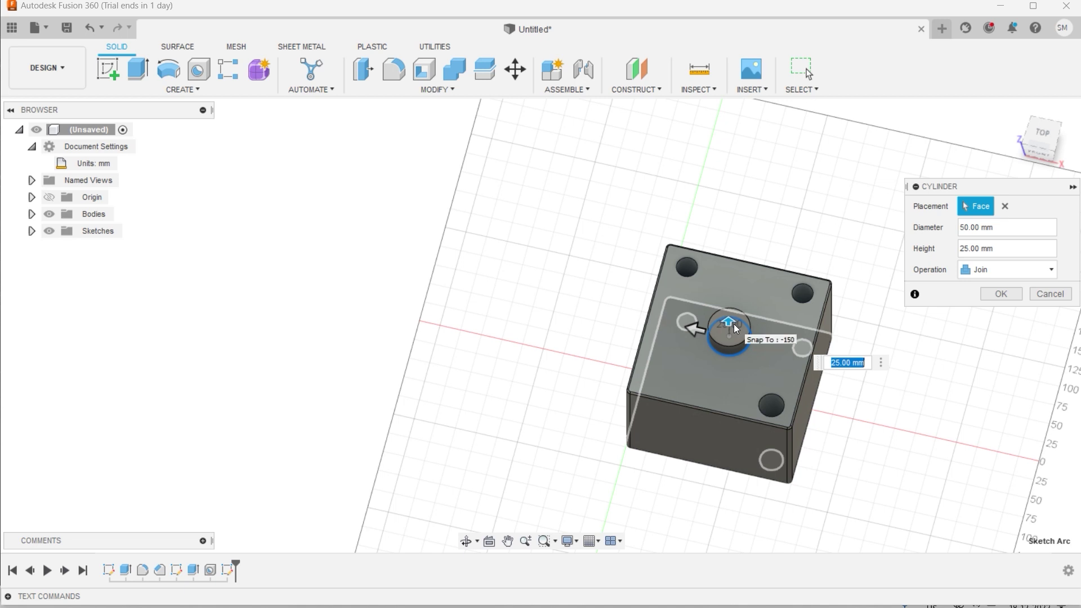
{"action": "left_click", "coordinate": [734, 324]}
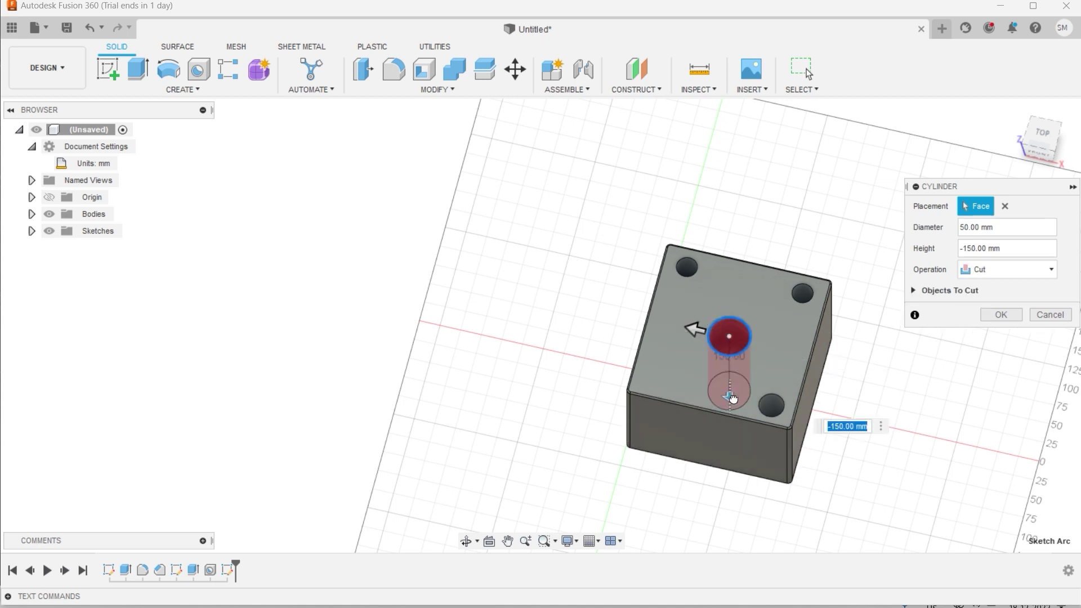
{"action": "left_click_drag", "start_coordinate": [733, 397], "coordinate": [736, 308]}
{"action": "key", "text": "Return"}
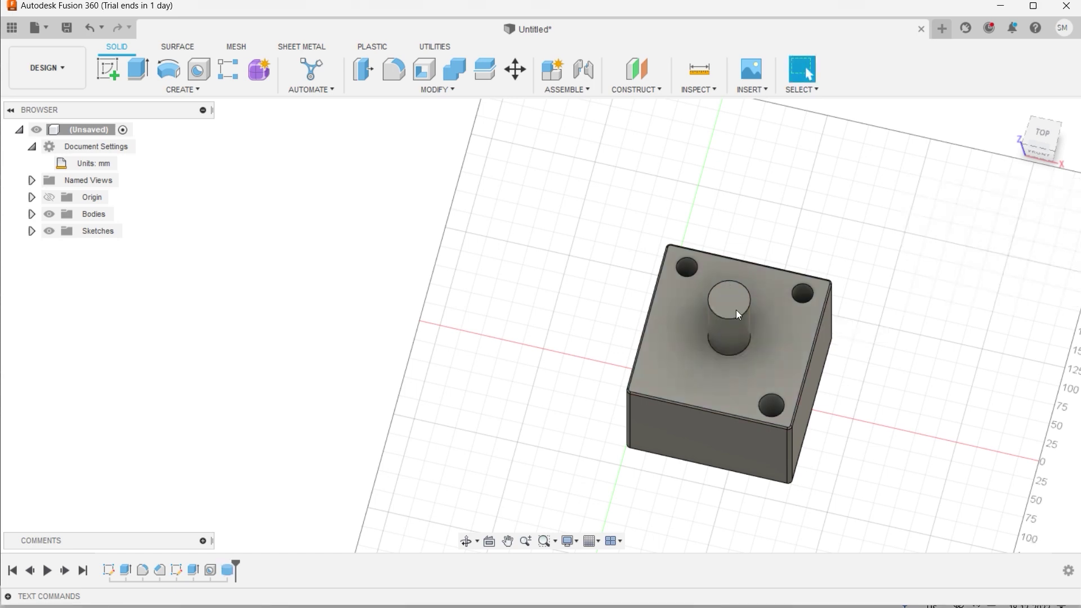
Create a 100 mm diameter sphere centred on the cylinder's top face, as a new body
{"action": "middle_click_drag", "start_coordinate": [965, 373], "coordinate": [945, 367], "text": "shift"}
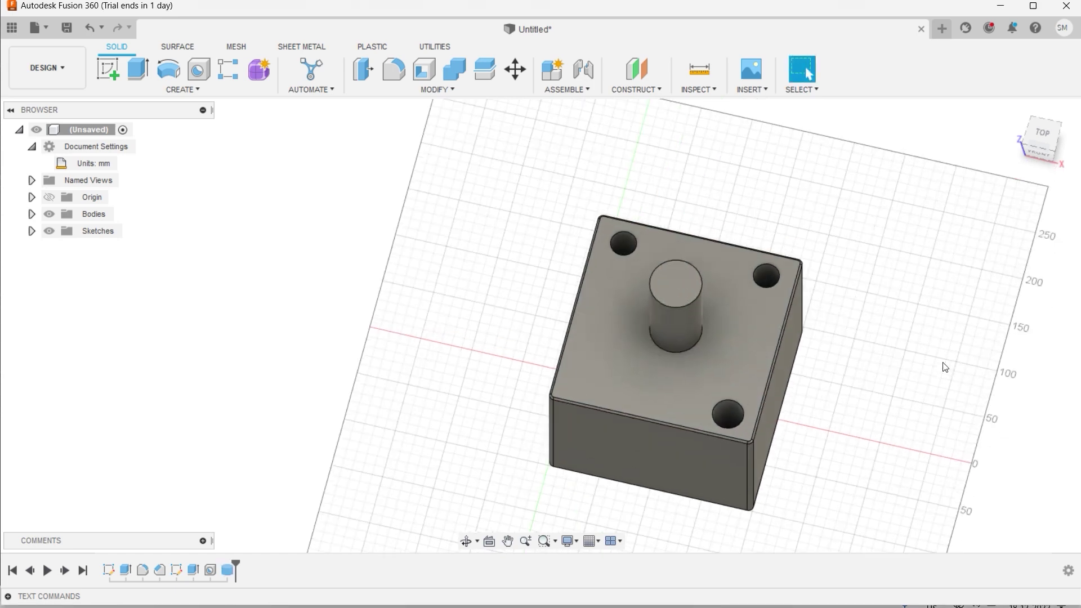
{"action": "left_click", "coordinate": [681, 285]}
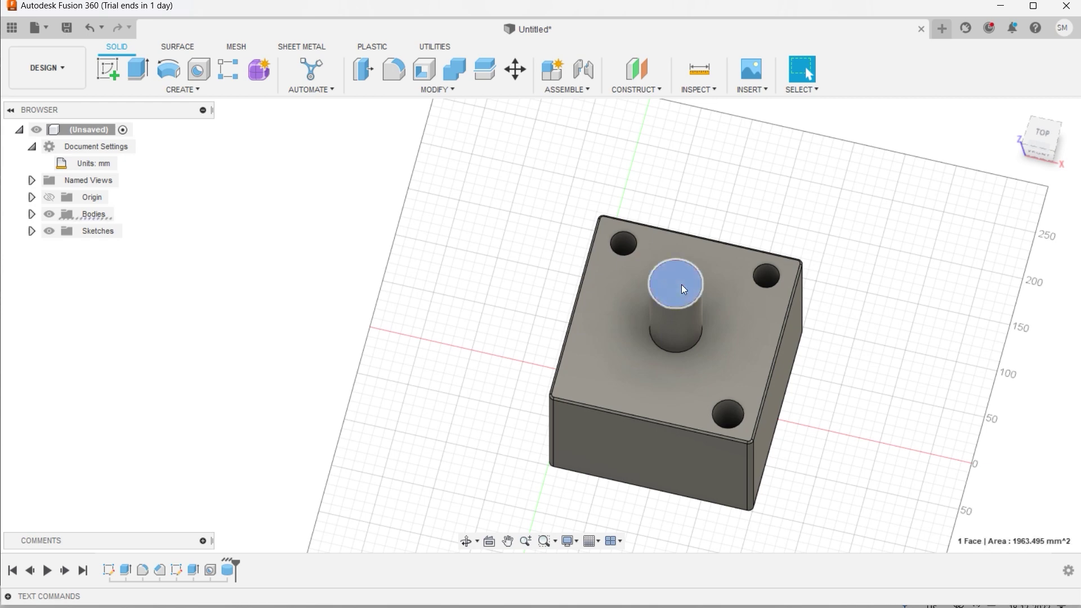
{"action": "left_click", "coordinate": [193, 93]}
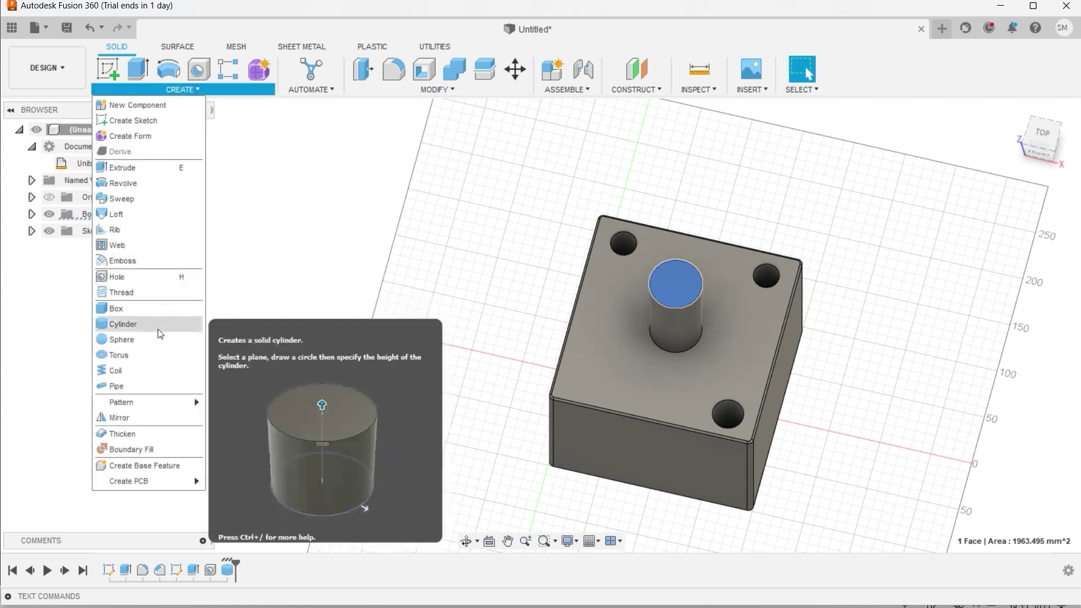
{"action": "left_click", "coordinate": [155, 347]}
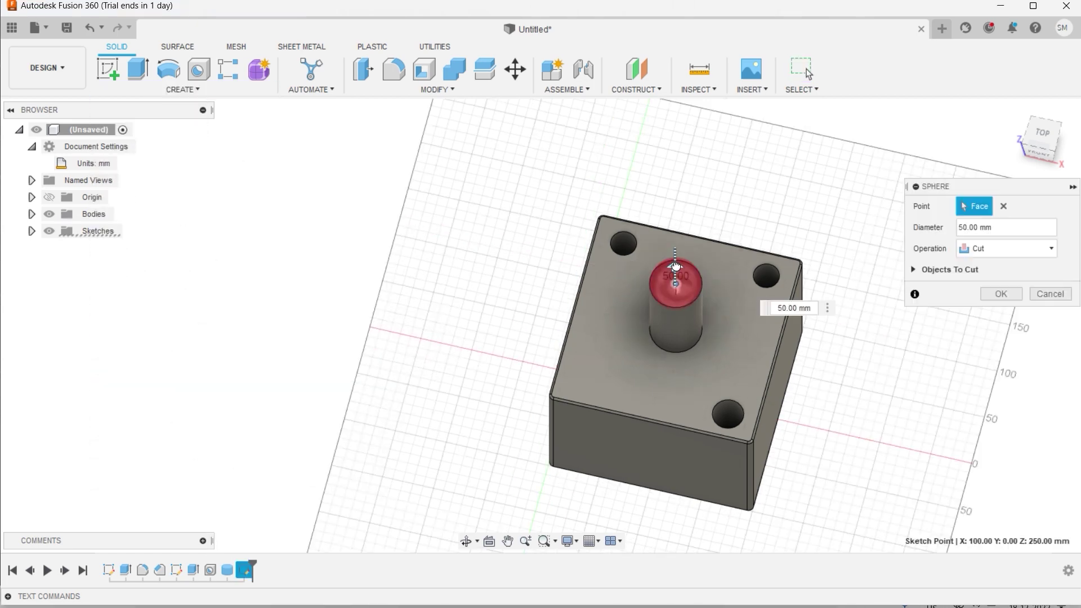
{"action": "left_click_drag", "start_coordinate": [674, 254], "coordinate": [673, 239]}
{"action": "middle_click_drag", "start_coordinate": [674, 239], "coordinate": [715, 228], "text": "shift"}
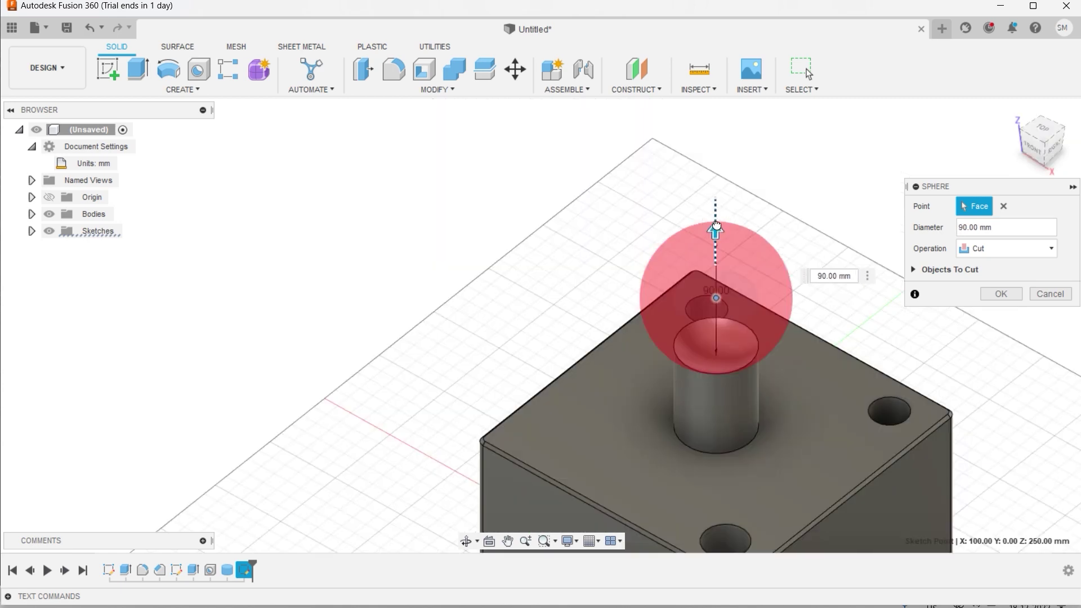
{"action": "left_click_drag", "start_coordinate": [716, 228], "coordinate": [716, 224]}
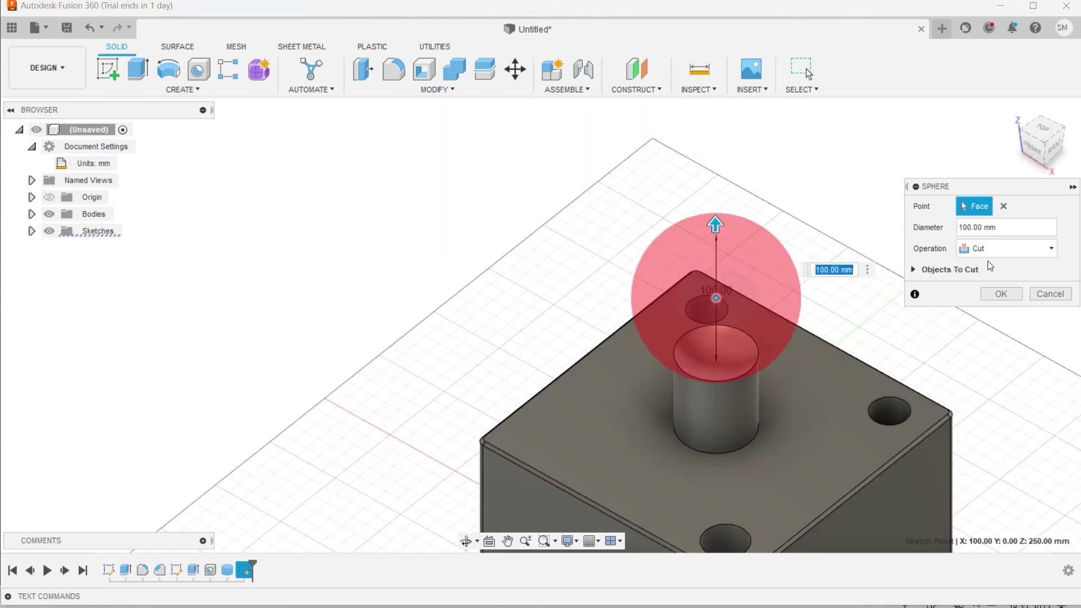
{"action": "left_click", "coordinate": [1034, 249]}
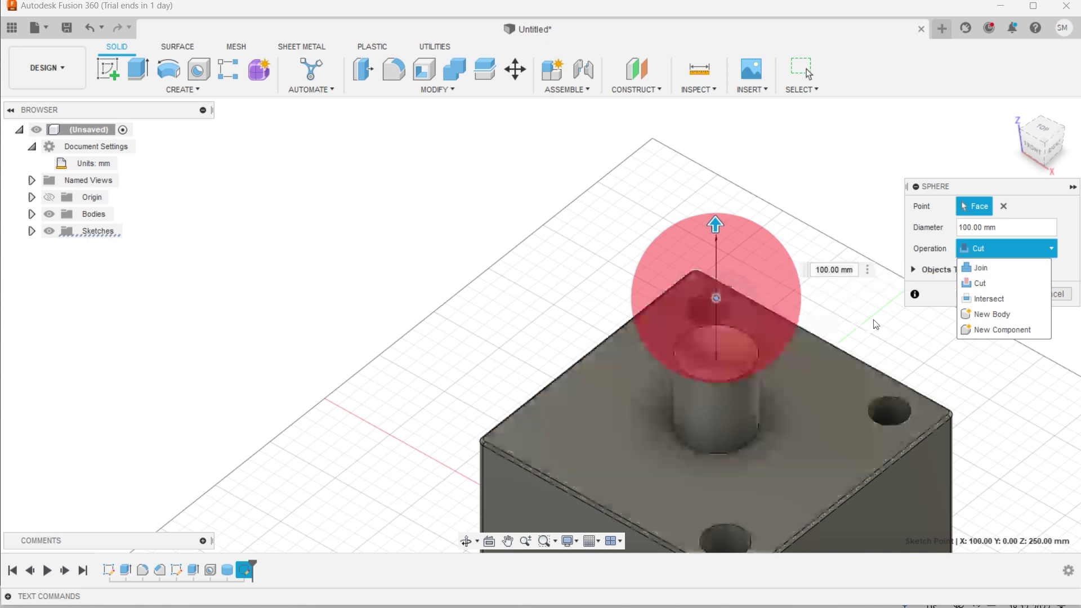
{"action": "left_click", "coordinate": [982, 315]}
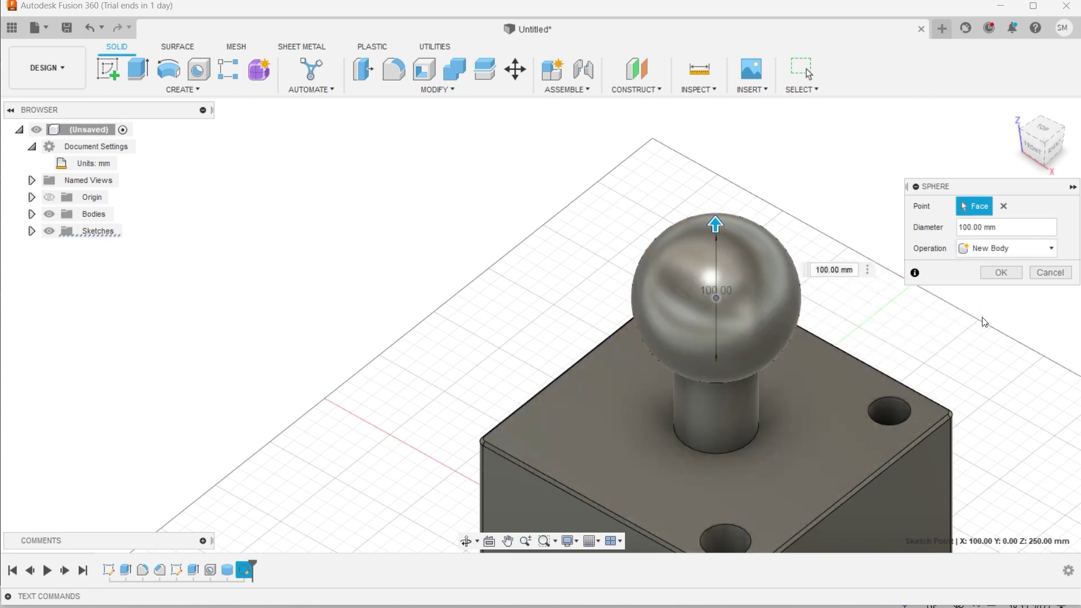
{"action": "left_click", "coordinate": [1001, 272]}
Combine the sphere body as target with the block-and-cylinder body as tool, using the Join operation
{"action": "scroll", "coordinate": [806, 334], "scroll_direction": "down", "scroll_amount": 2}
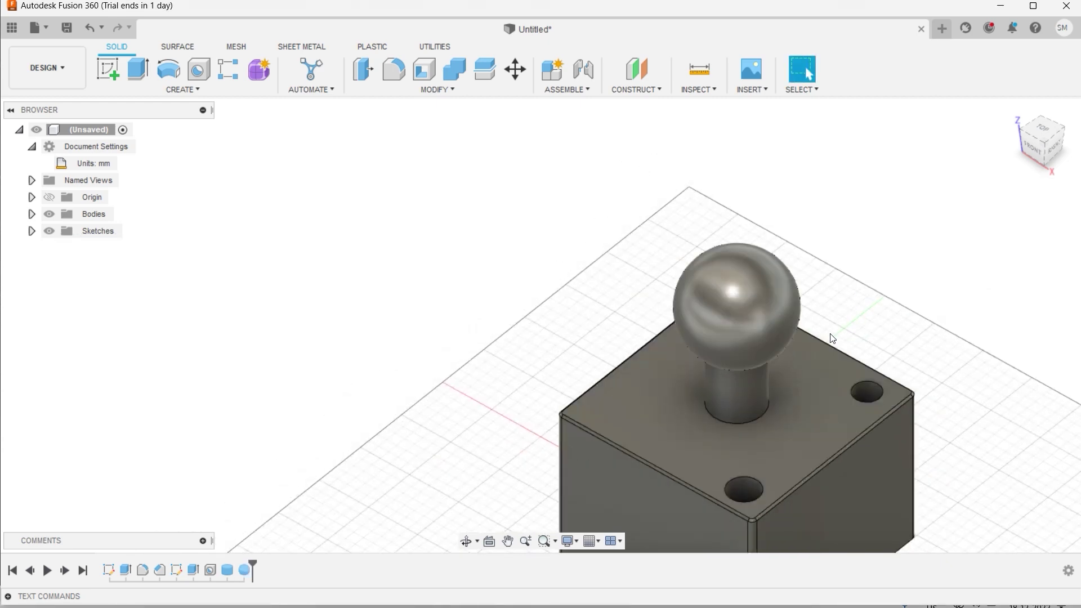
{"action": "scroll", "coordinate": [832, 339], "scroll_direction": "down", "scroll_amount": 2}
{"action": "scroll", "coordinate": [676, 338], "scroll_direction": "up", "scroll_amount": 1}
{"action": "left_click", "coordinate": [32, 214]}
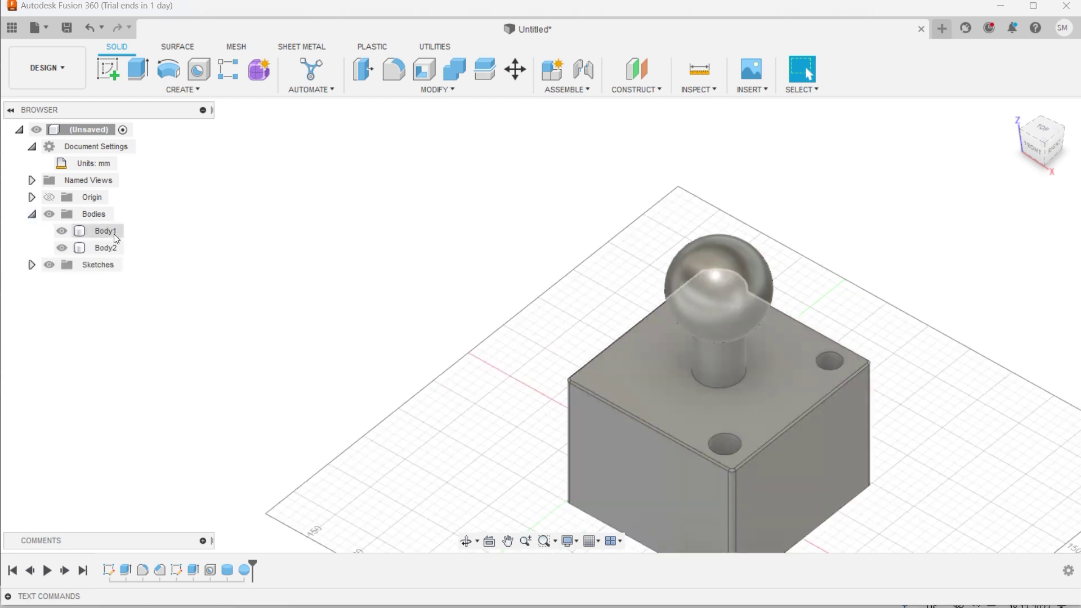
{"action": "left_click", "coordinate": [115, 235]}
{"action": "middle_click_drag", "start_coordinate": [417, 282], "coordinate": [410, 210], "text": "shift"}
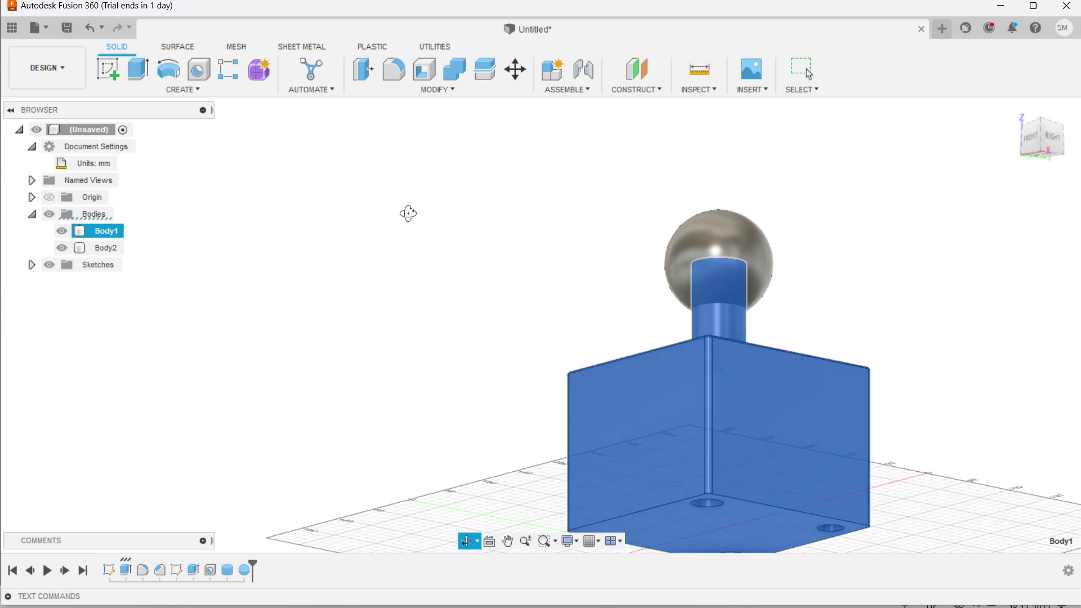
{"action": "left_click", "coordinate": [115, 250]}
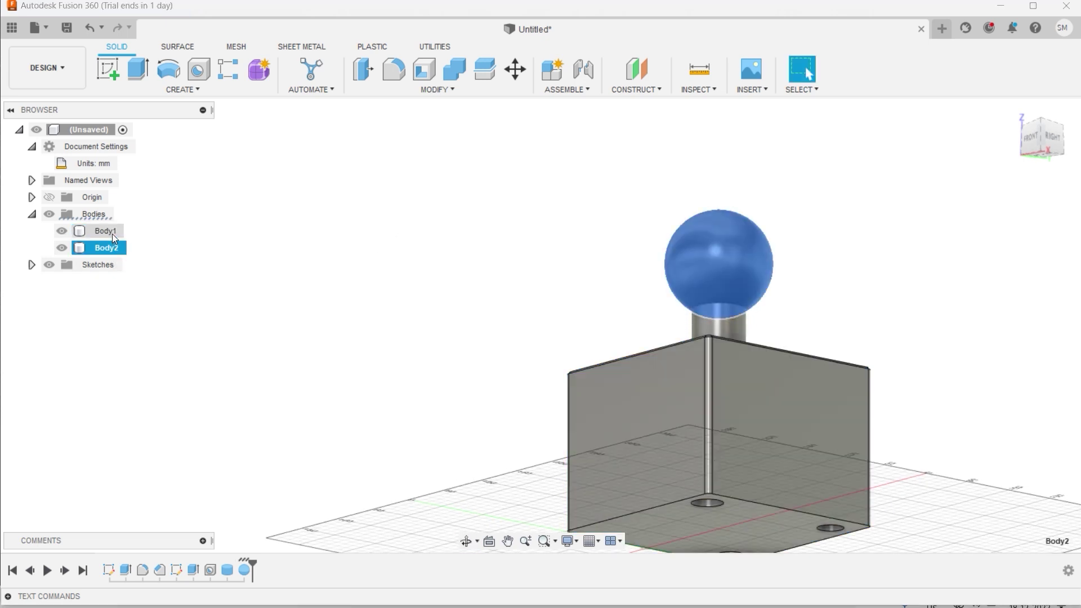
{"action": "left_click", "coordinate": [112, 232], "text": "ctrl"}
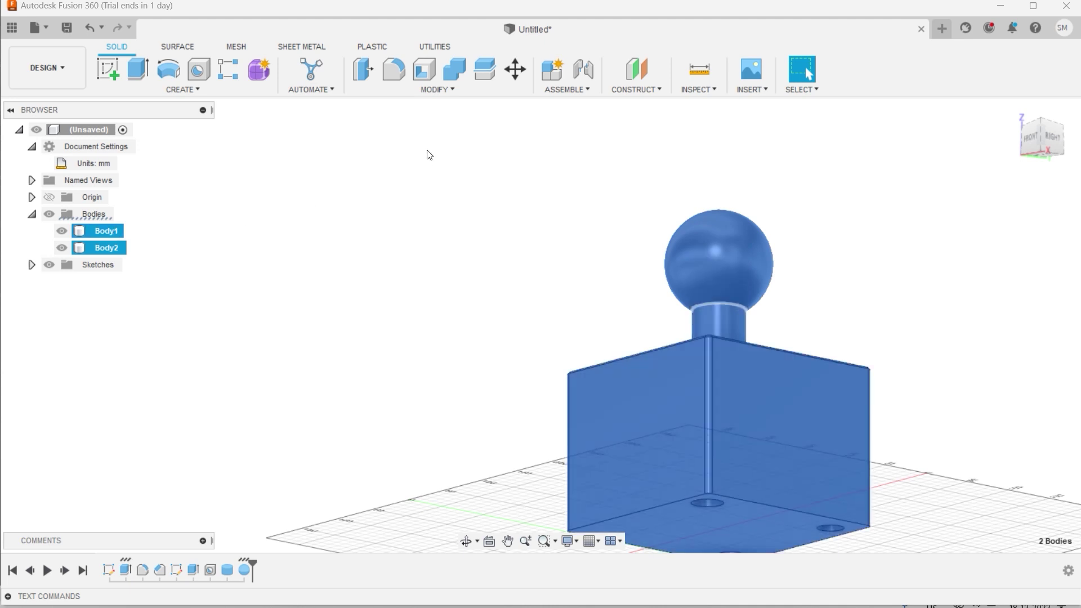
{"action": "left_click", "coordinate": [449, 71]}
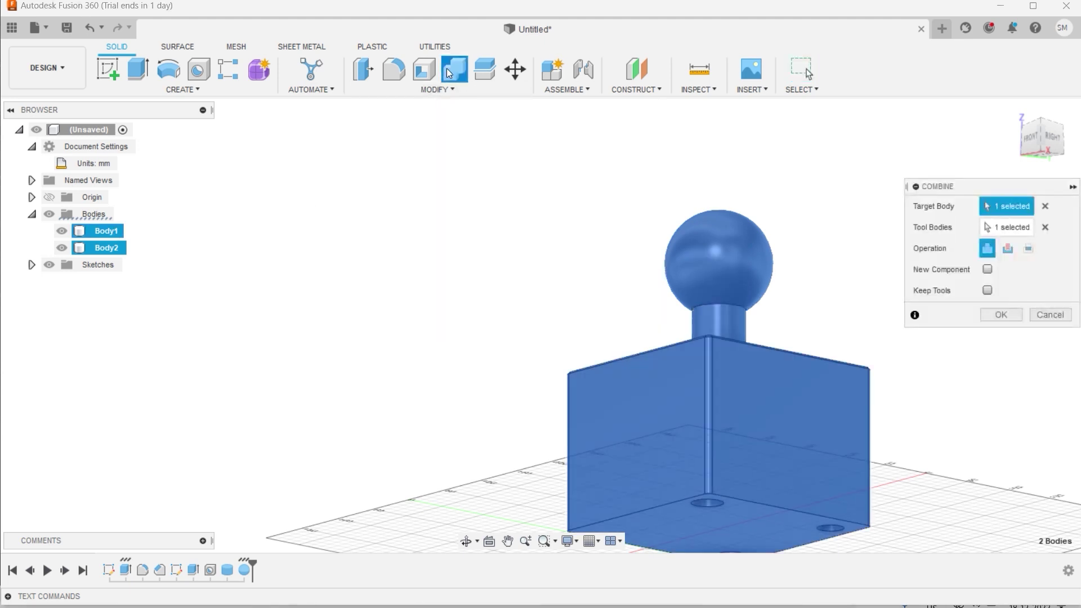
{"action": "left_click", "coordinate": [995, 313]}
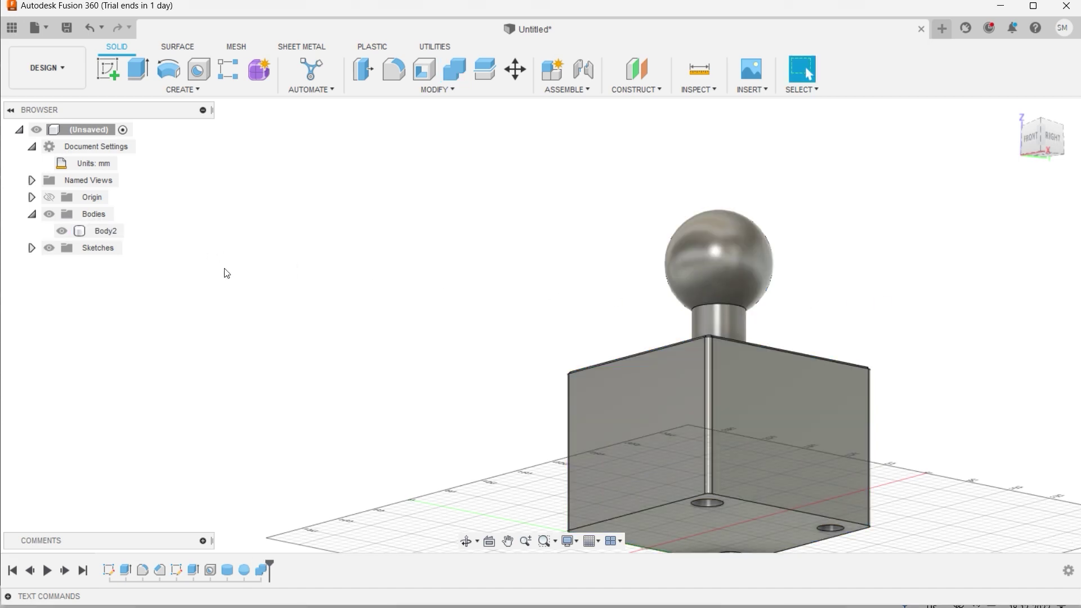
Start a sketch on the block's front face and draw a centre rectangle about 80 mm wide and 100 mm high near its middle
{"action": "scroll", "coordinate": [322, 250], "scroll_direction": "down", "scroll_amount": 2}
{"action": "middle_click_drag", "start_coordinate": [321, 250], "coordinate": [338, 313], "text": "shift"}
{"action": "scroll", "coordinate": [544, 407], "scroll_direction": "up", "scroll_amount": 3}
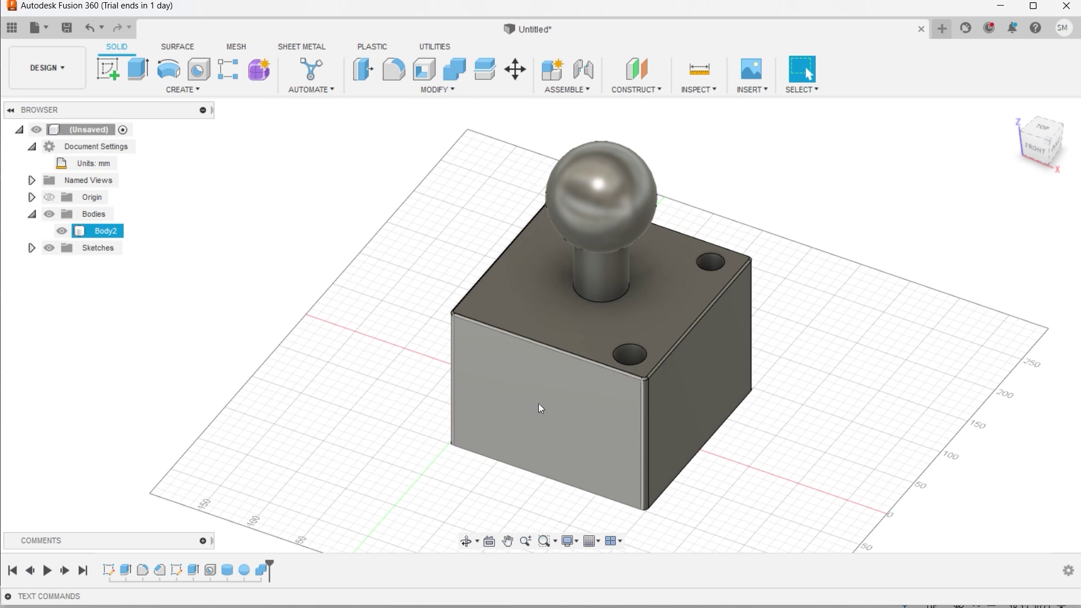
{"action": "left_click", "coordinate": [538, 404]}
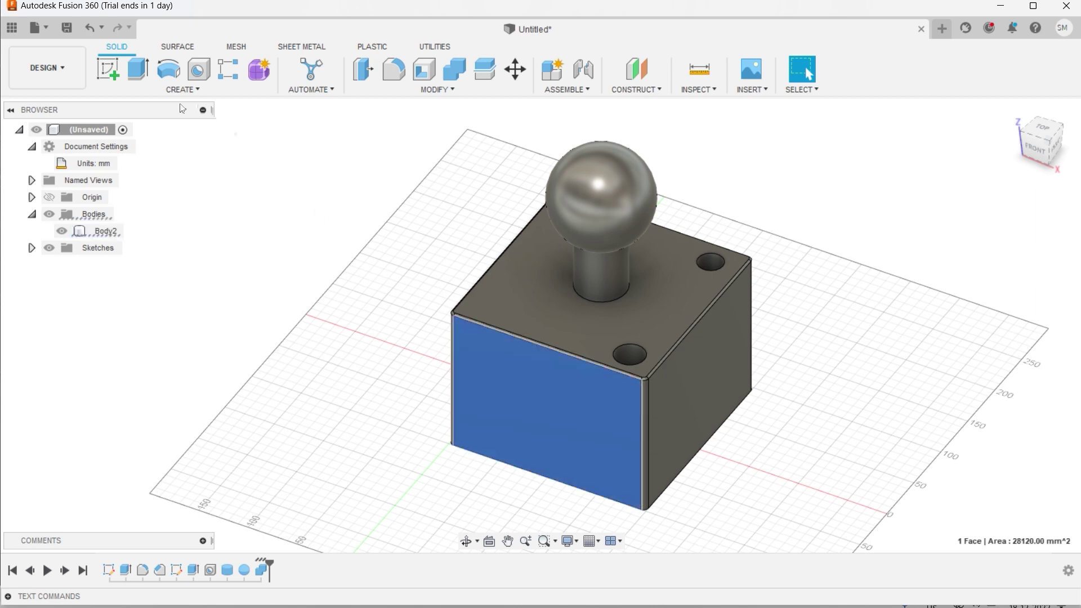
{"action": "left_click", "coordinate": [106, 69]}
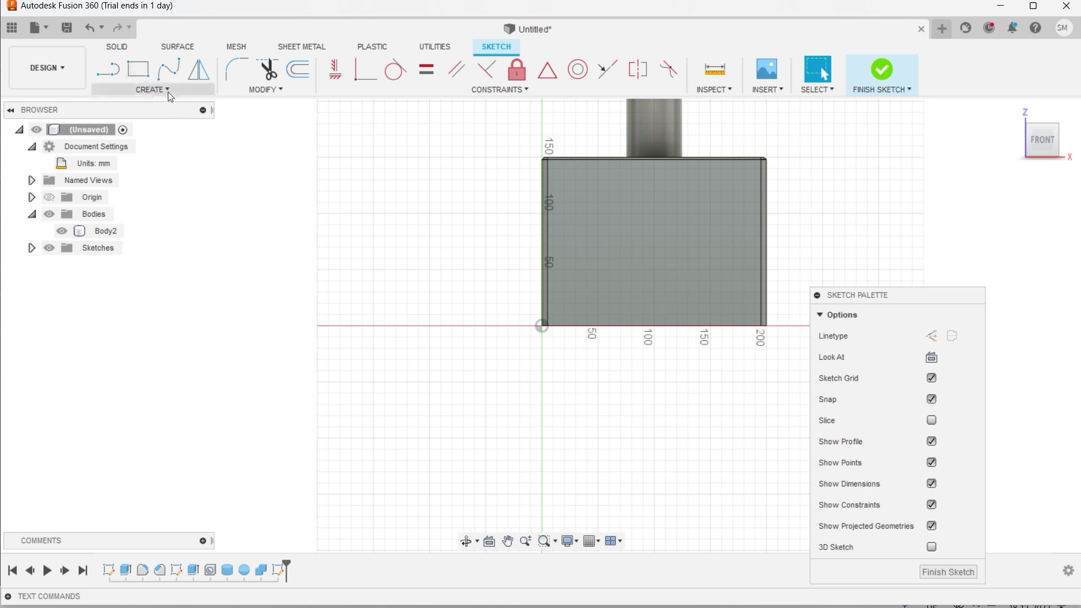
{"action": "left_click", "coordinate": [168, 91]}
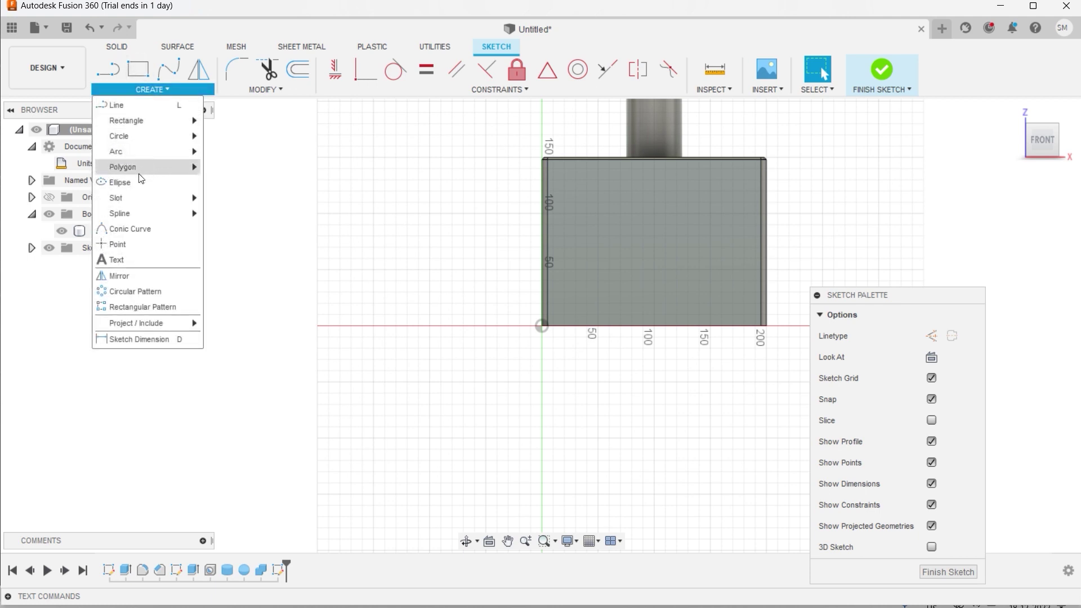
{"action": "left_click", "coordinate": [227, 148]}
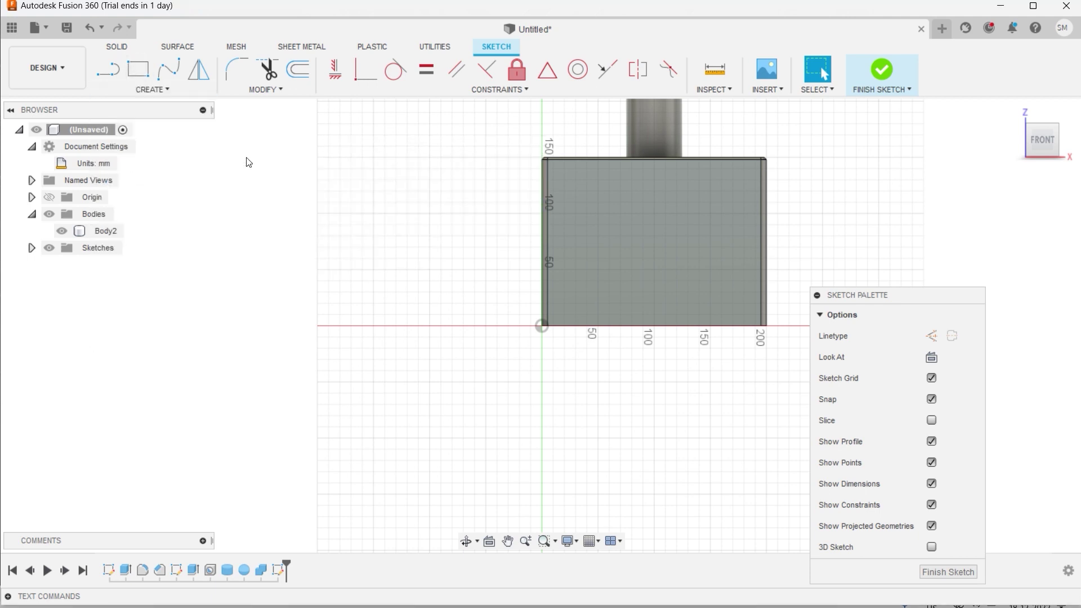
{"action": "left_click", "coordinate": [655, 233]}
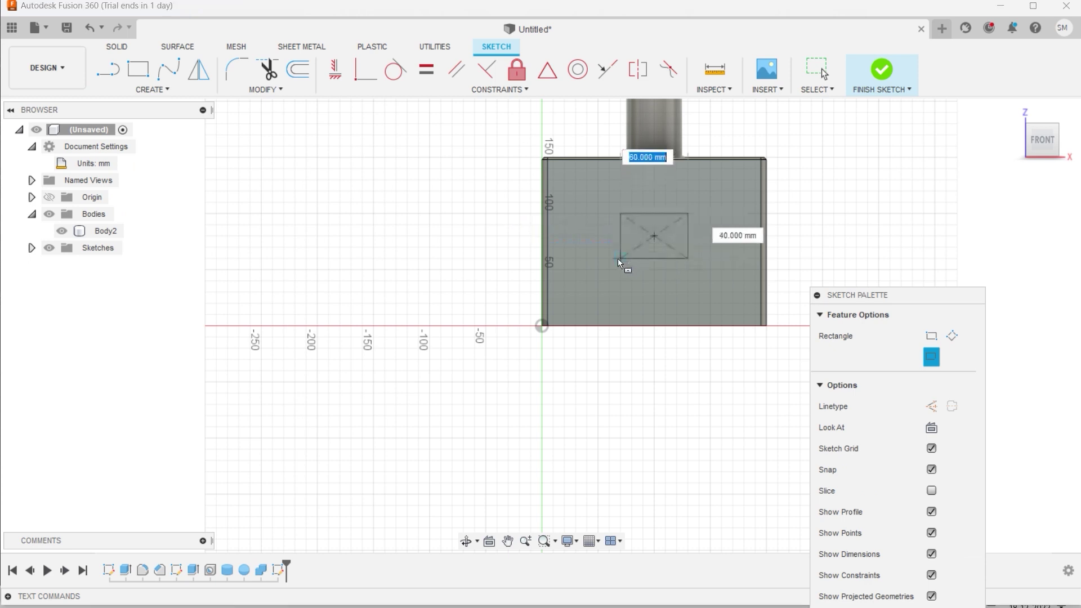
{"action": "left_click", "coordinate": [609, 292]}
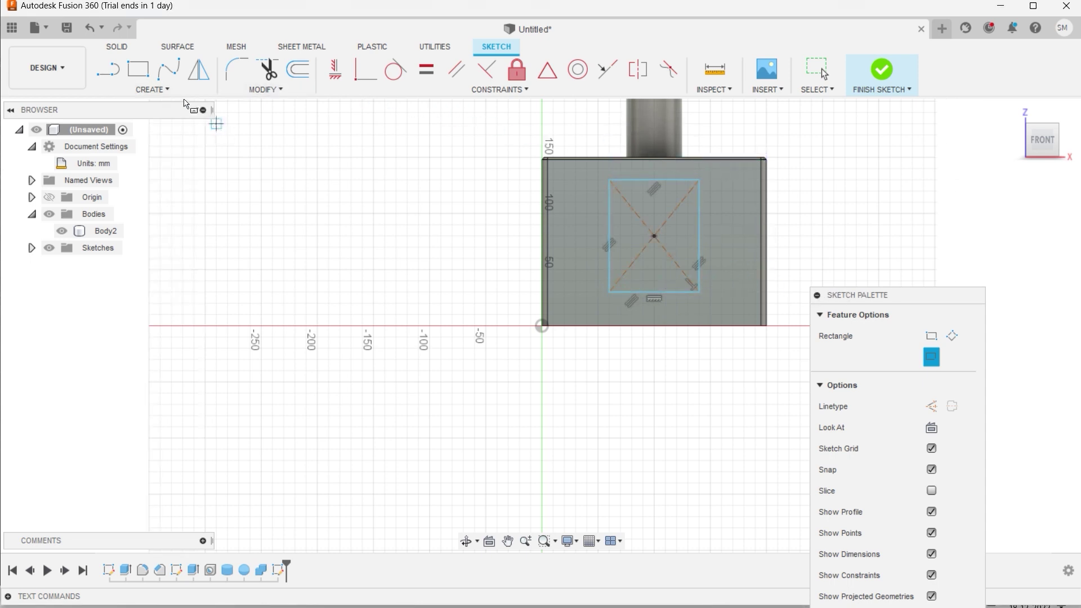
Dimension the rectangle to 80 mm wide and 90 mm high
{"action": "key", "text": "d"}
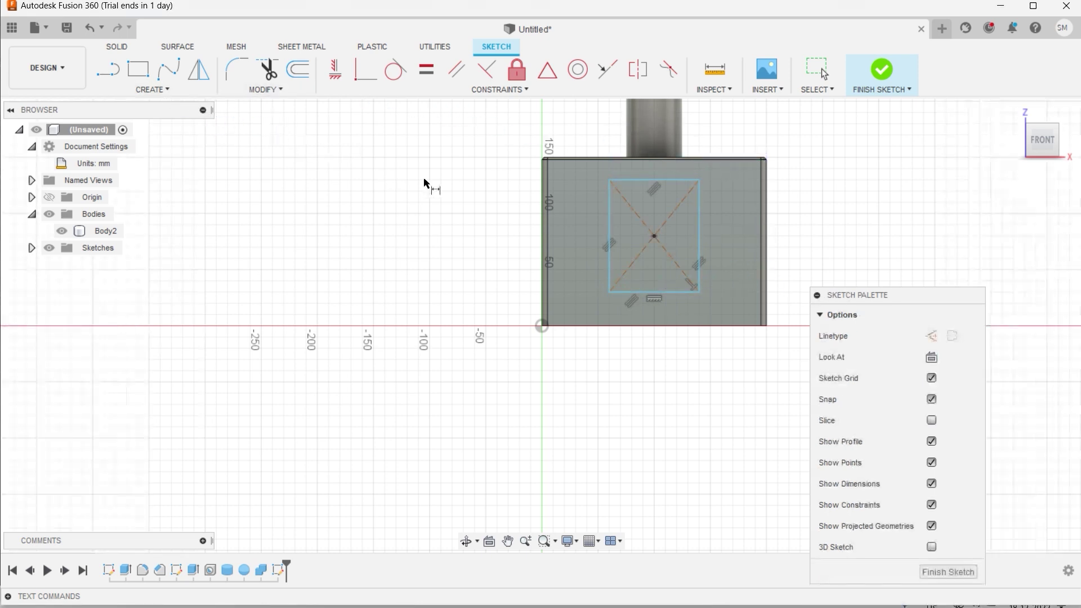
{"action": "left_click", "coordinate": [636, 180]}
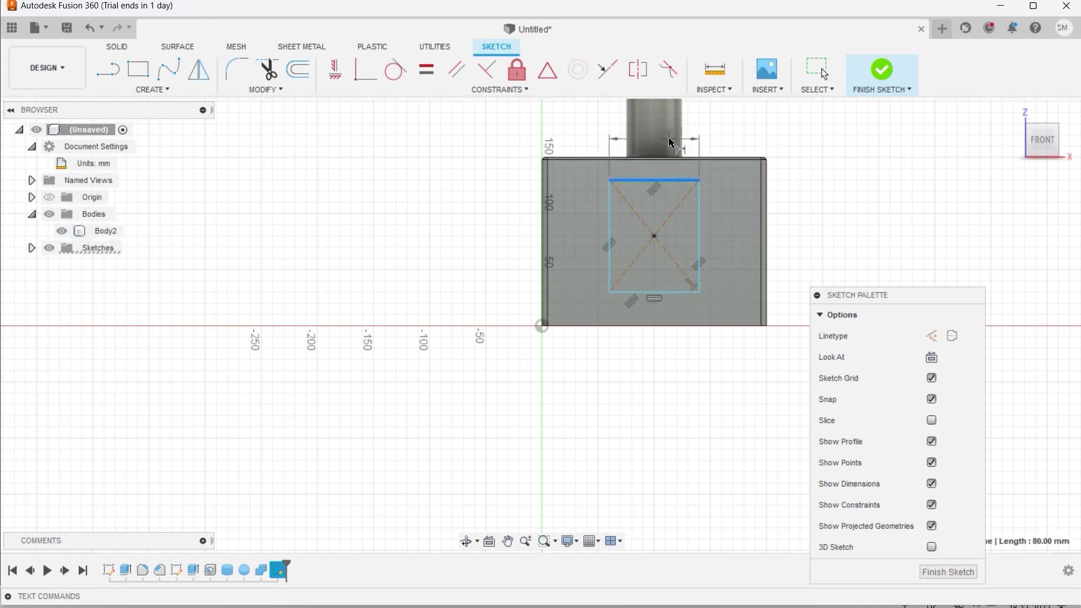
{"action": "left_click", "coordinate": [715, 134]}
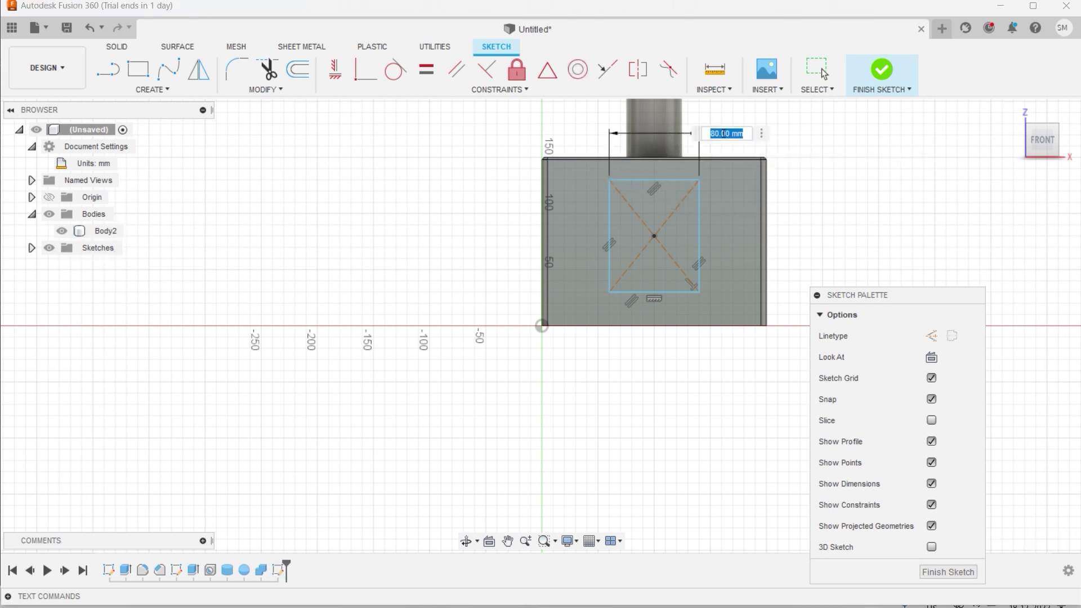
{"action": "key", "text": "Return"}
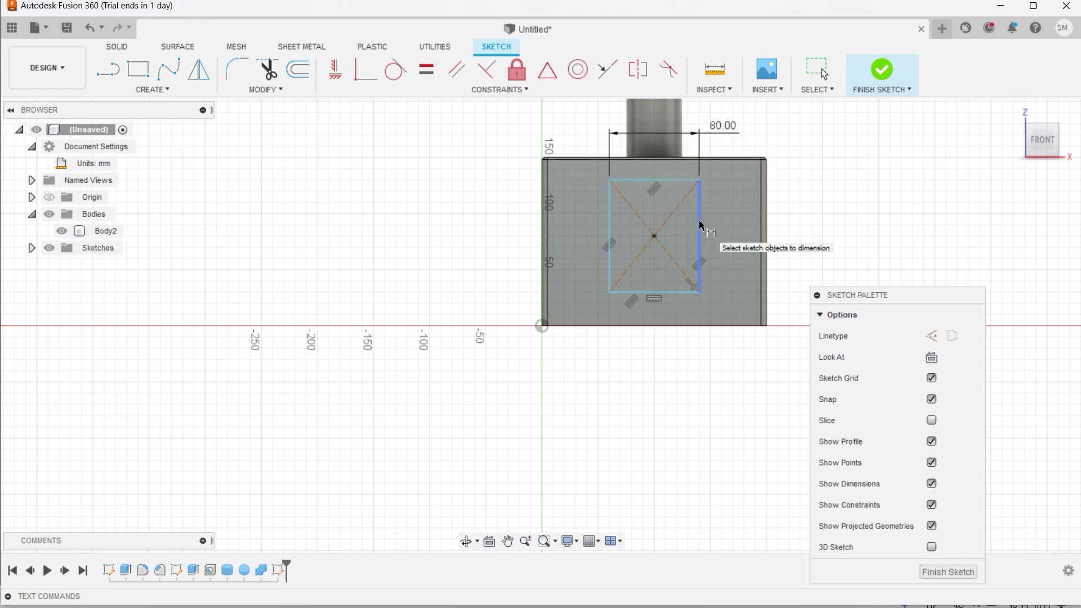
{"action": "left_click", "coordinate": [700, 236]}
{"action": "left_click", "coordinate": [808, 221]}
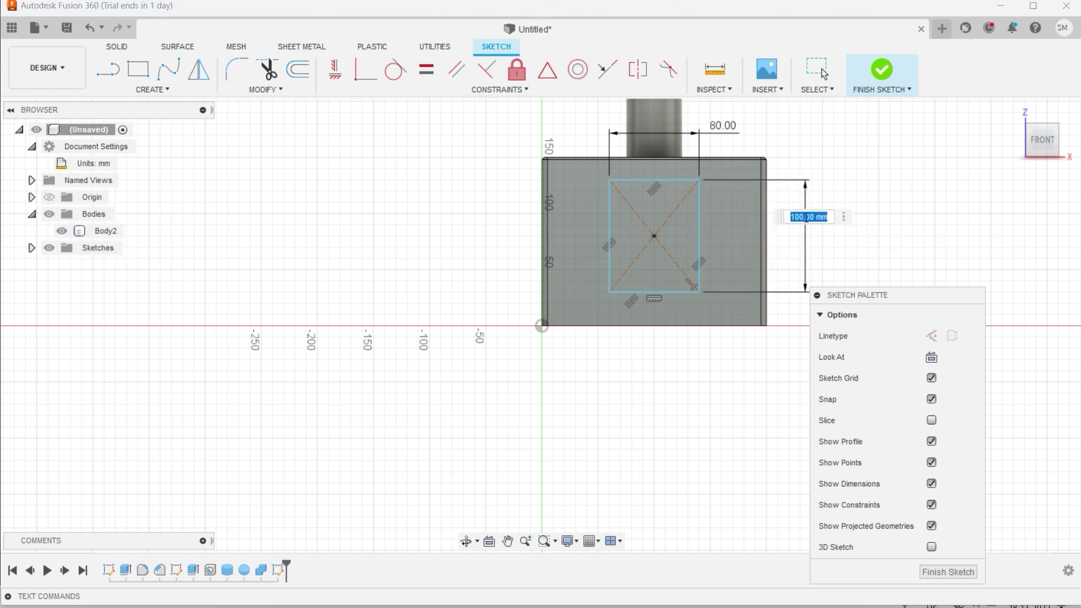
{"action": "type", "text": "90"}
{"action": "key", "text": "Return"}
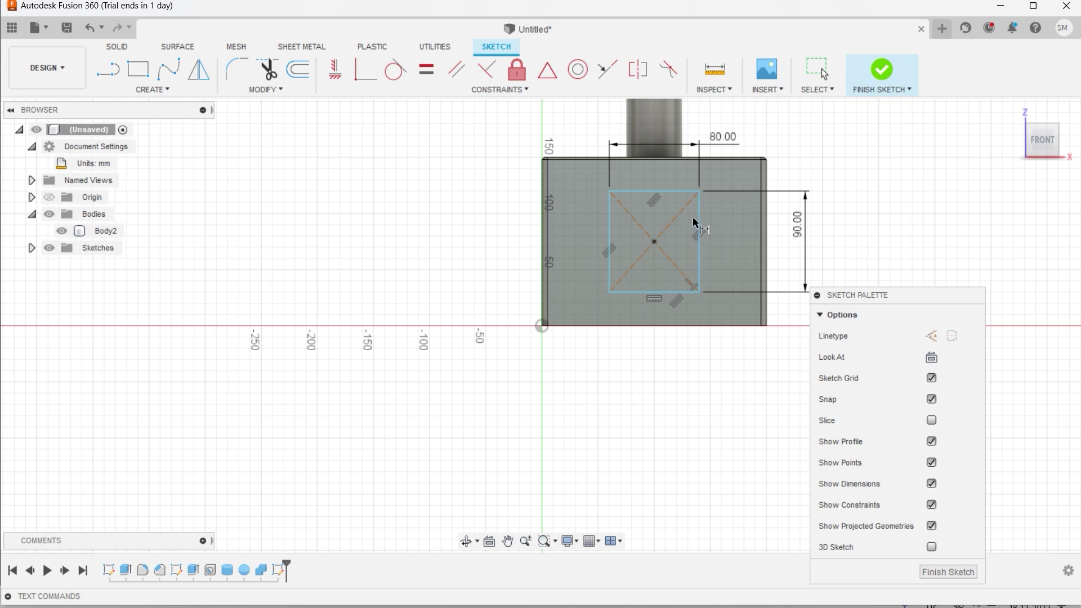
Dimension the rectangle's centre 100 mm from the block's right edge and 75 mm from its bottom edge, and finish the sketch
{"action": "left_click", "coordinate": [657, 243]}
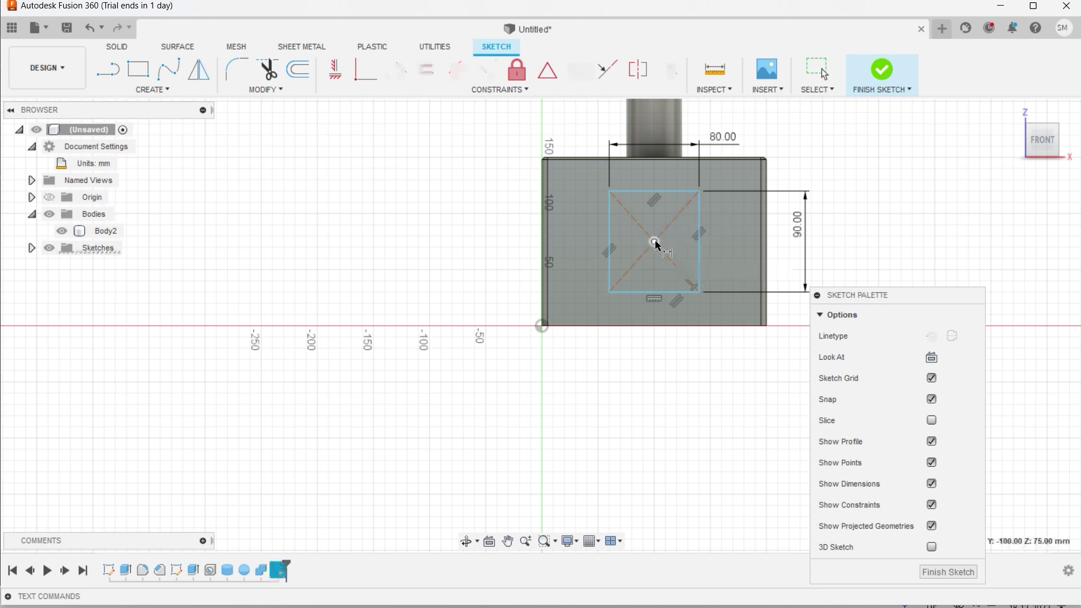
{"action": "left_click", "coordinate": [766, 263]}
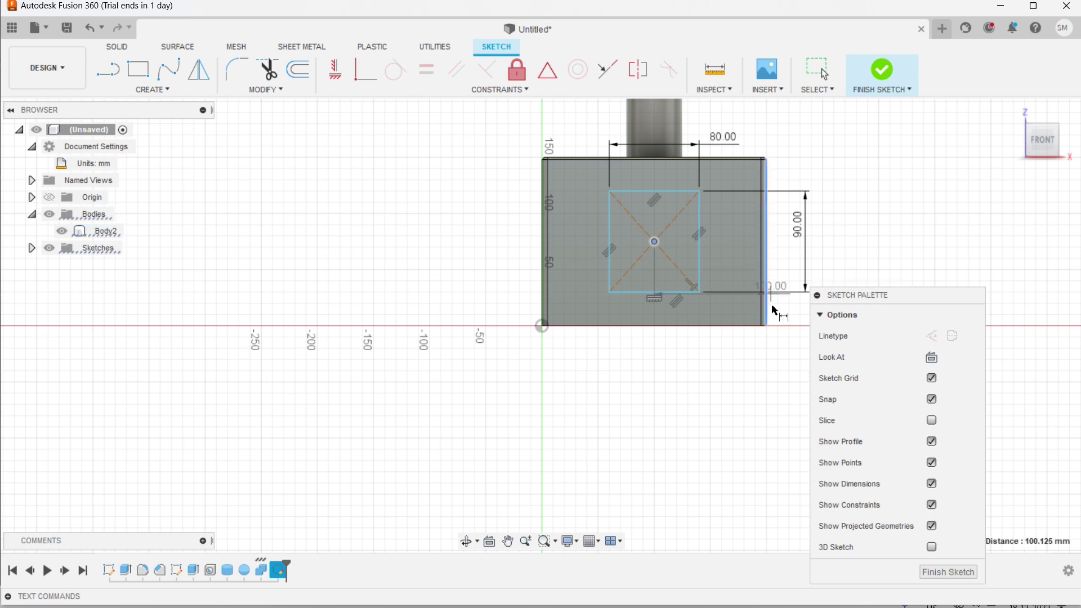
{"action": "left_click", "coordinate": [767, 364]}
{"action": "key", "text": "Return"}
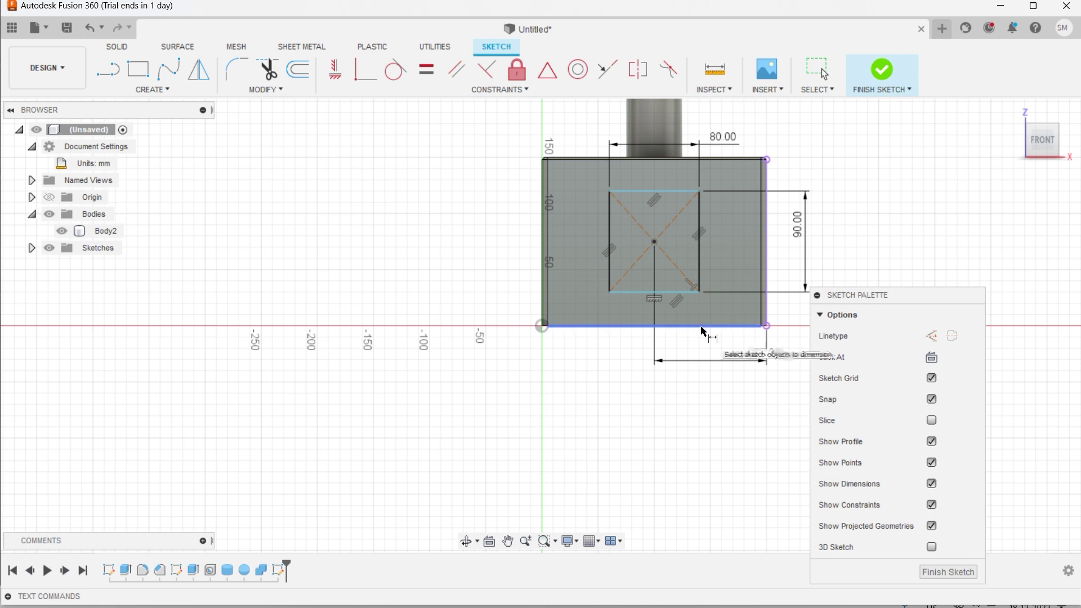
{"action": "left_click", "coordinate": [658, 248]}
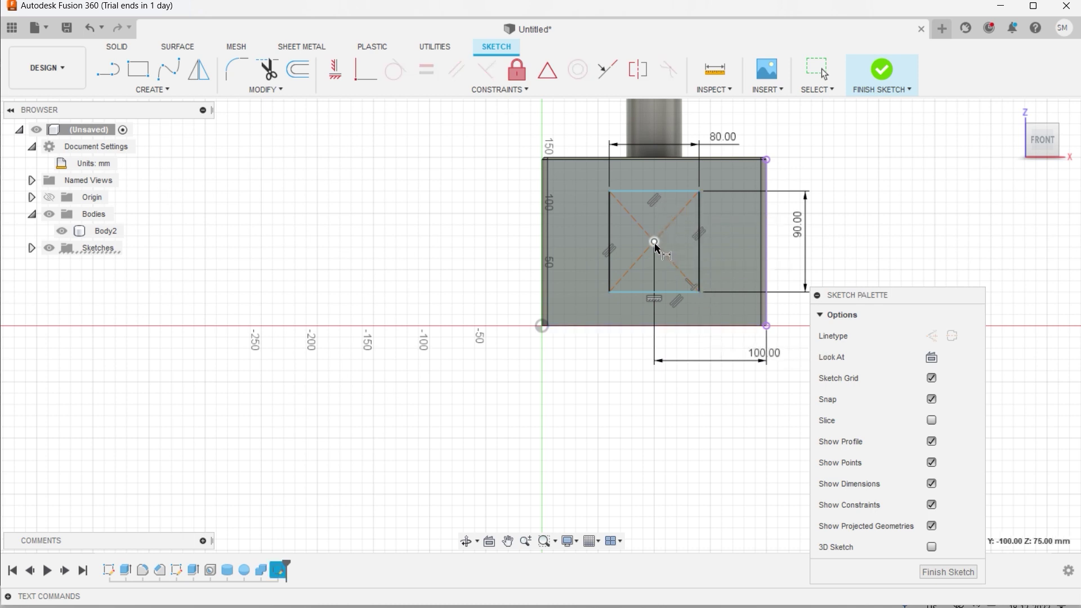
{"action": "left_click", "coordinate": [669, 326]}
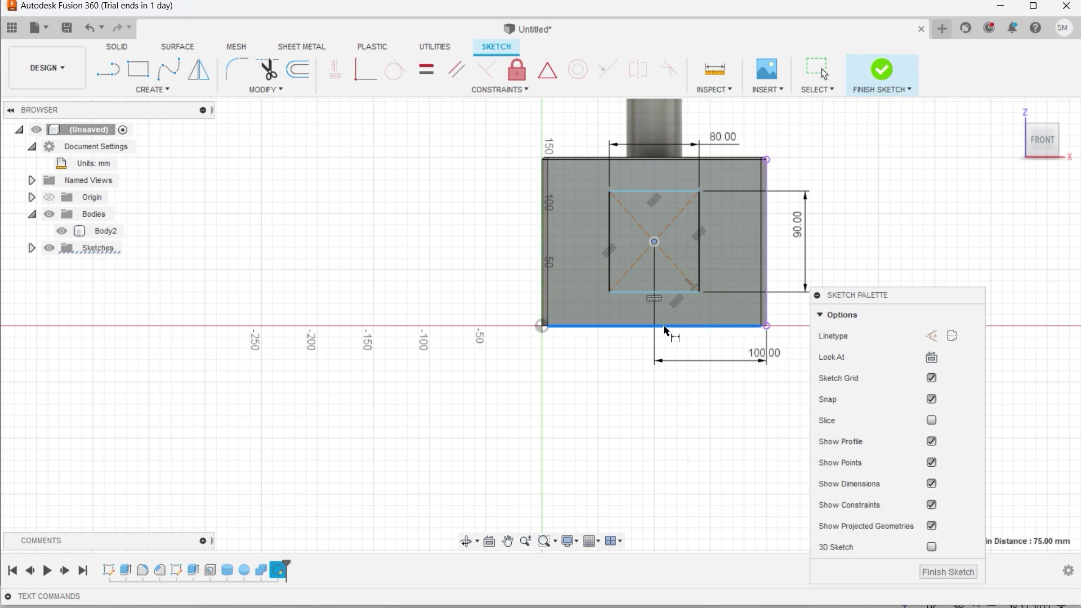
{"action": "left_click", "coordinate": [481, 307]}
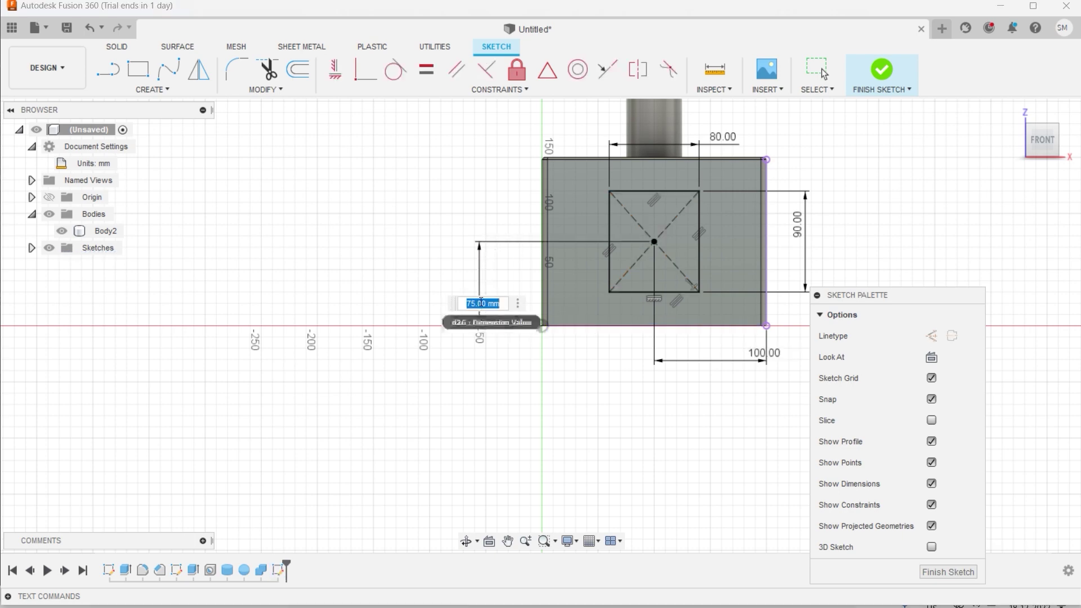
{"action": "key", "text": "Return"}
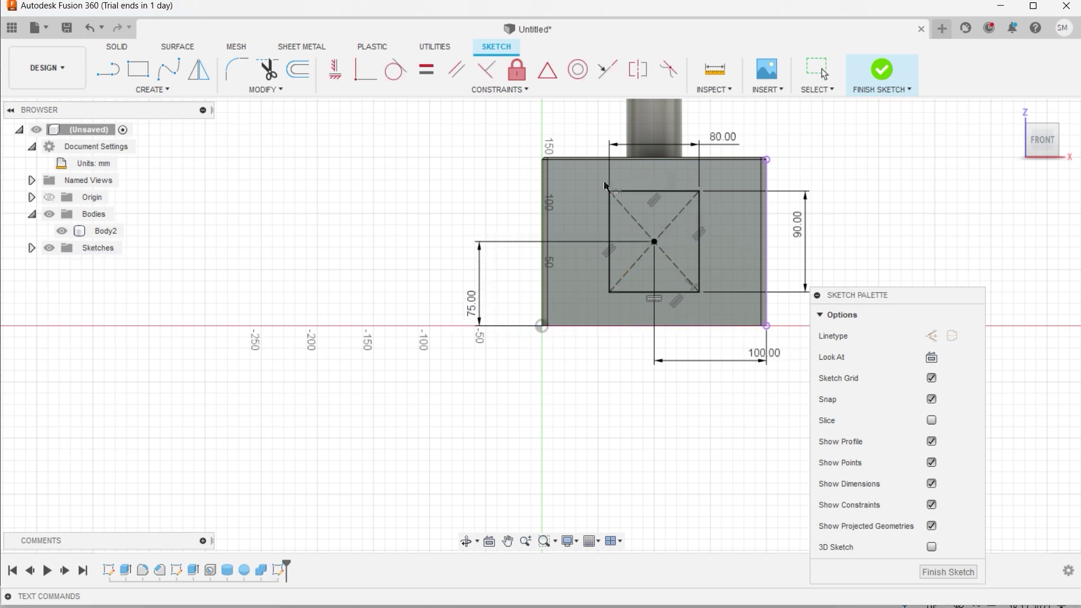
{"action": "left_click", "coordinate": [873, 74]}
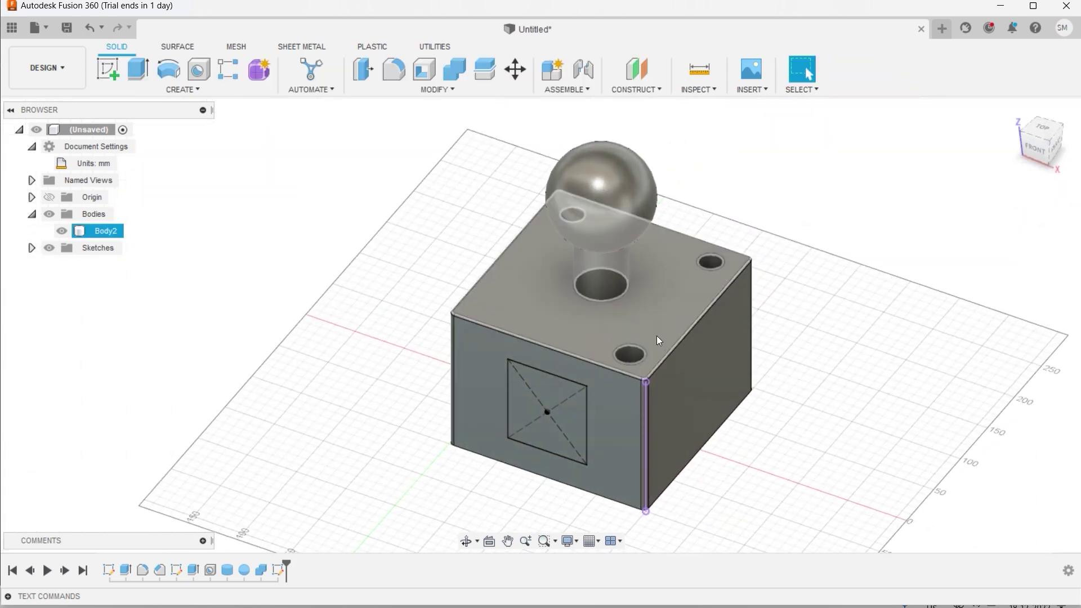
Extrude the rectangle profile 25 mm outward from the front face with the Join operation
{"action": "left_click", "coordinate": [138, 69]}
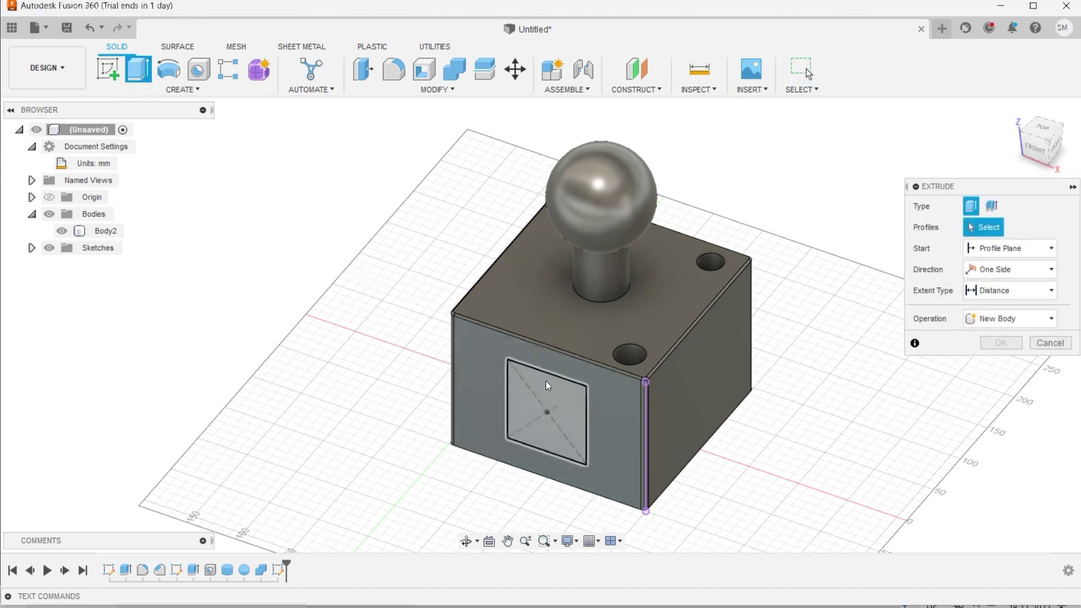
{"action": "left_click", "coordinate": [546, 386]}
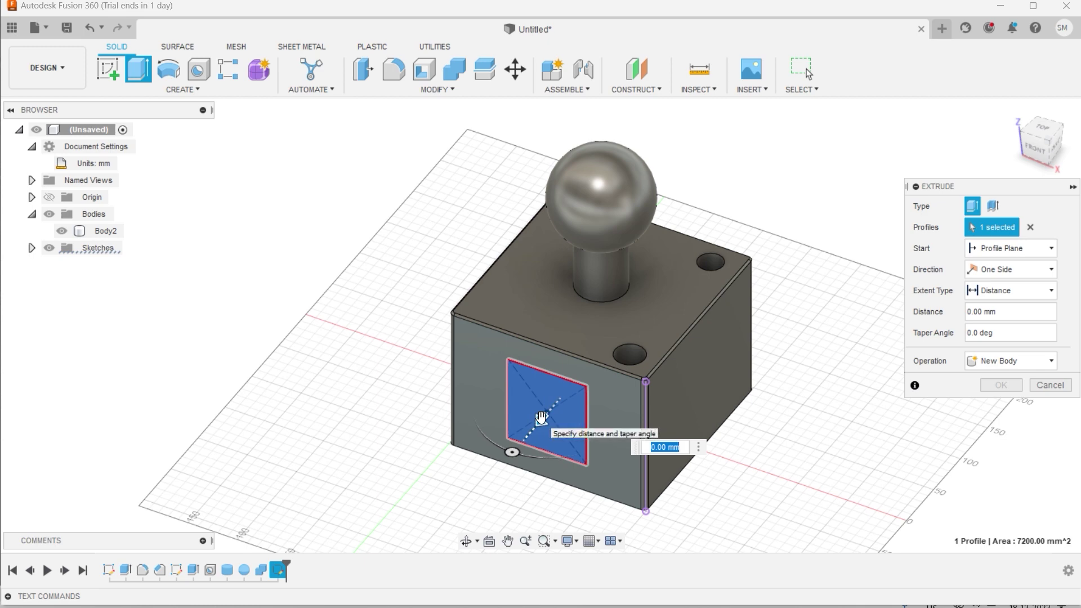
{"action": "type", "text": "25"}
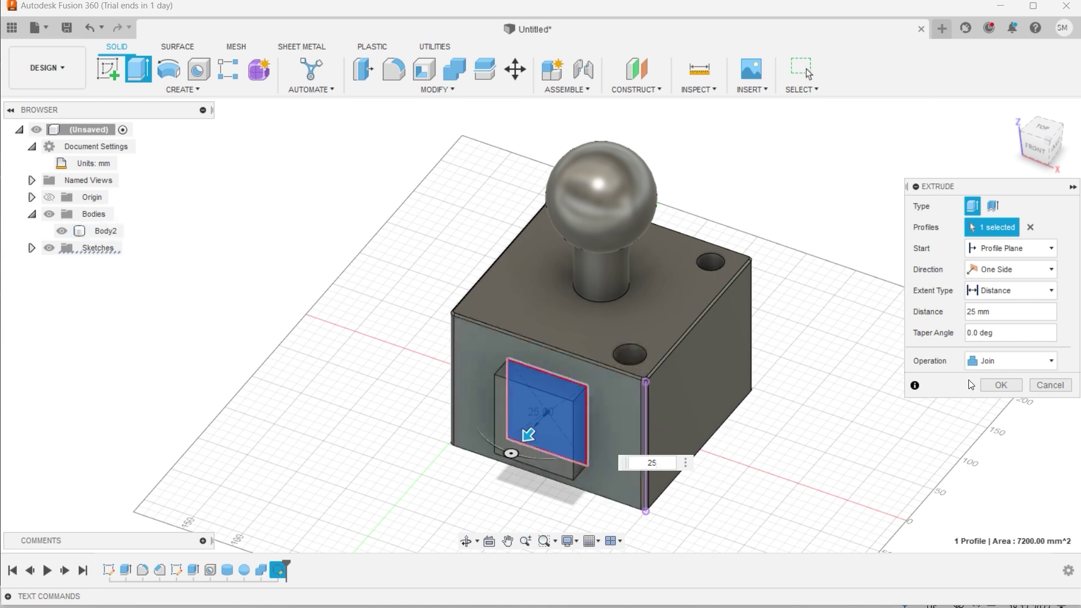
{"action": "left_click", "coordinate": [1025, 363]}
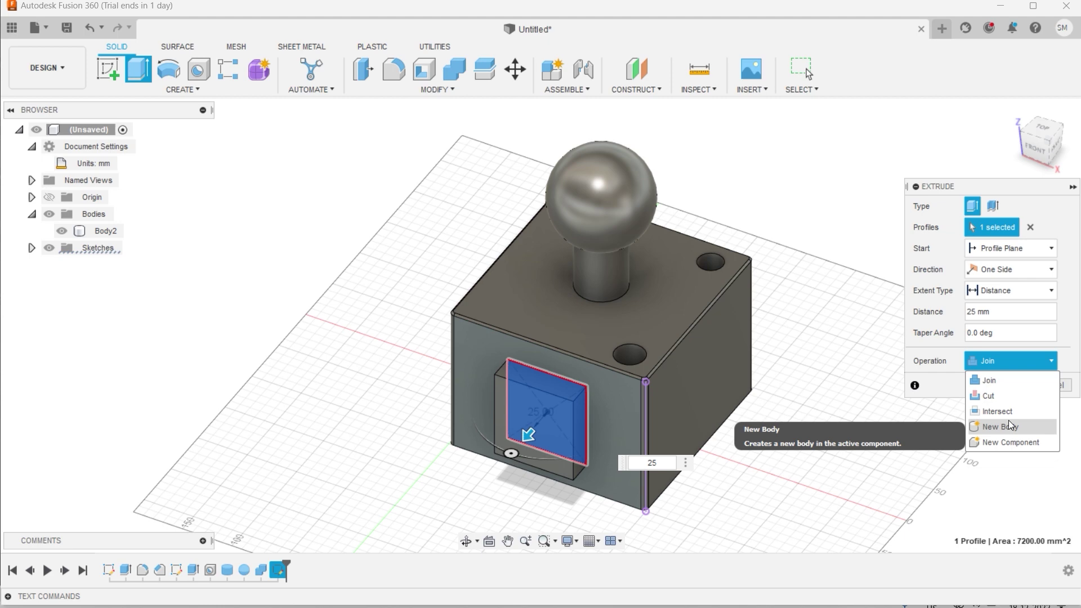
{"action": "left_click", "coordinate": [993, 360]}
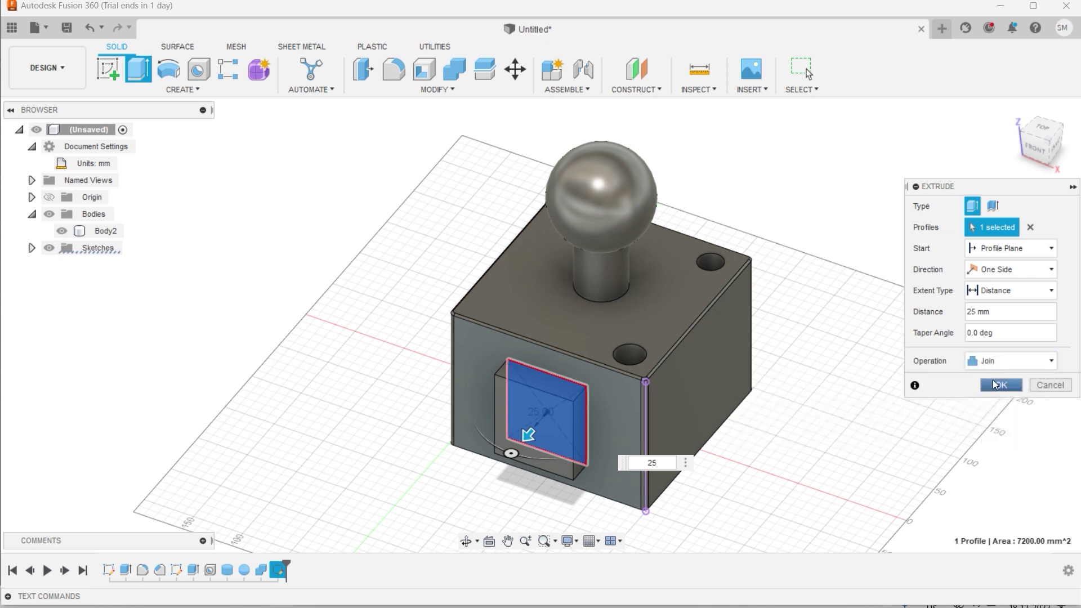
{"action": "left_click", "coordinate": [996, 384]}
{"action": "scroll", "coordinate": [790, 402], "scroll_direction": "down", "scroll_amount": 5}
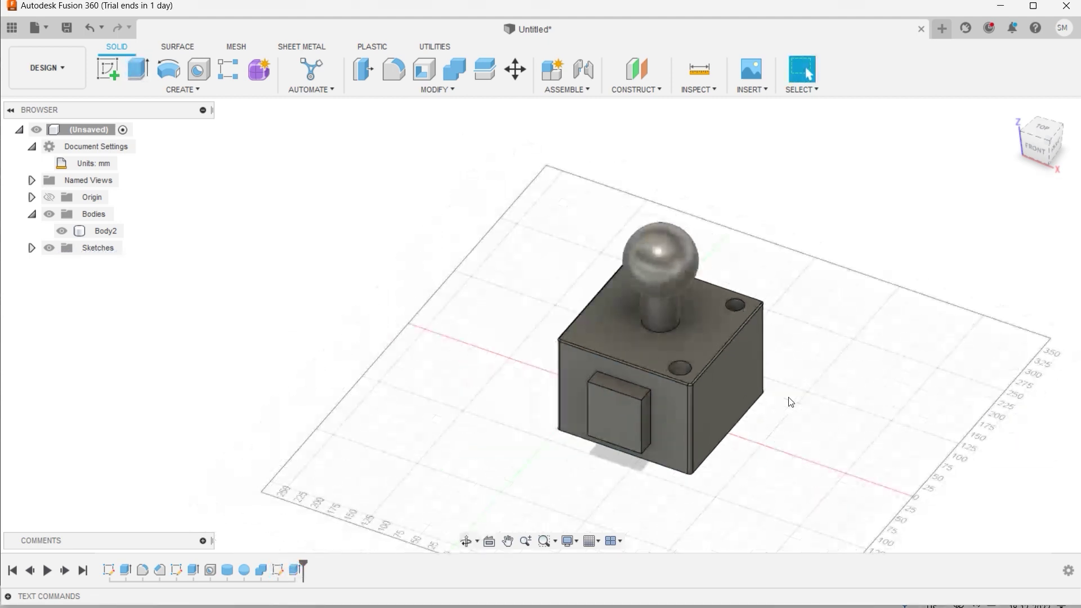
{"action": "middle_click_drag", "start_coordinate": [832, 386], "coordinate": [748, 380], "text": "shift"}
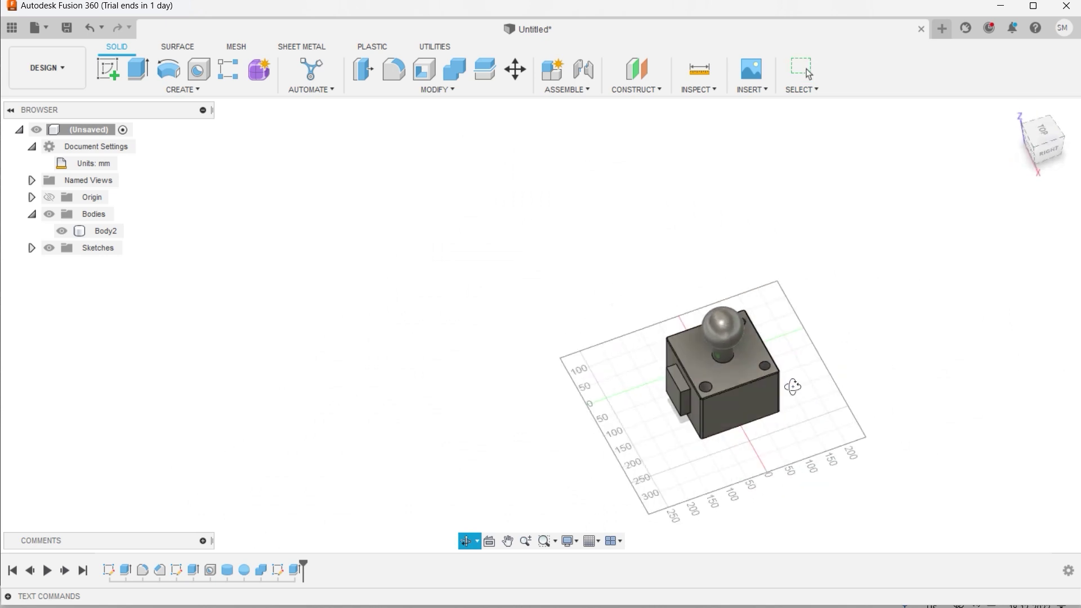
Start a sketch on the block's back face, opposite the raised rectangle
{"action": "left_click", "coordinate": [805, 71]}
{"action": "scroll", "coordinate": [889, 393], "scroll_direction": "up", "scroll_amount": 3}
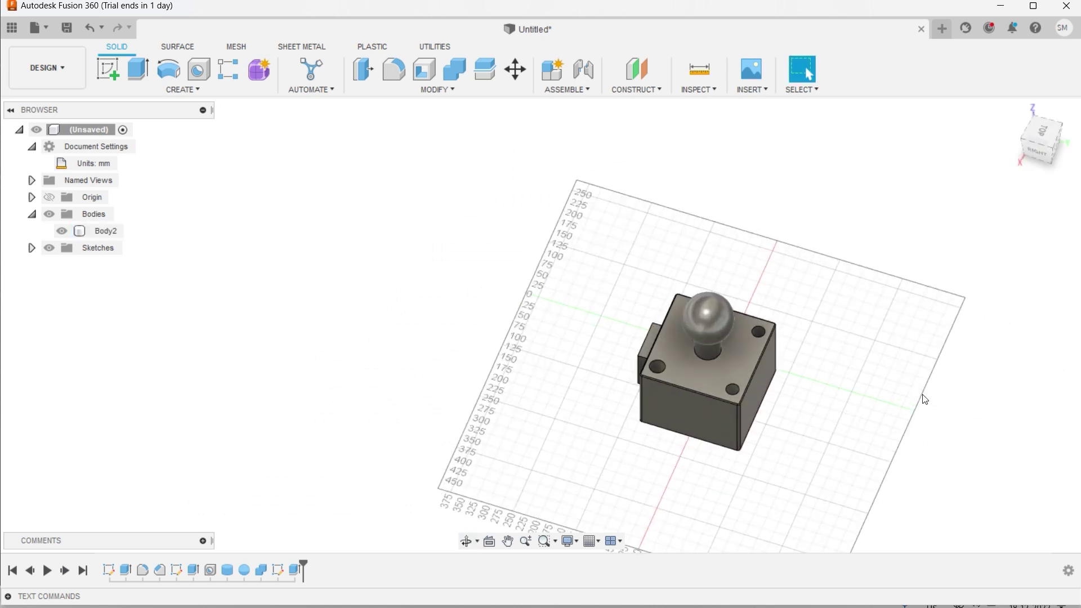
{"action": "scroll", "coordinate": [925, 399], "scroll_direction": "up", "scroll_amount": 2}
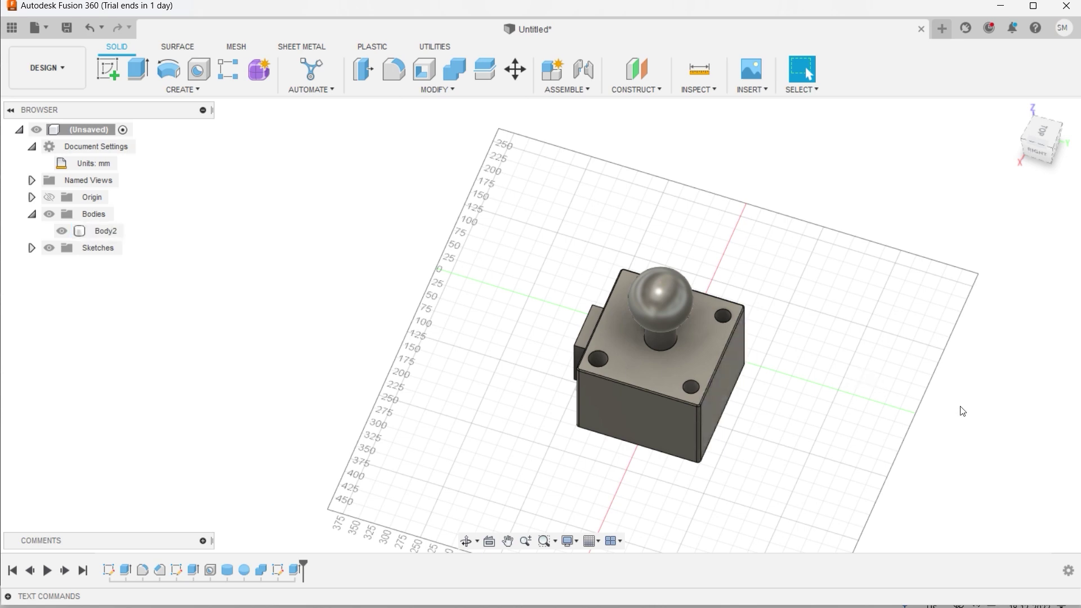
{"action": "scroll", "coordinate": [950, 401], "scroll_direction": "down", "scroll_amount": 3}
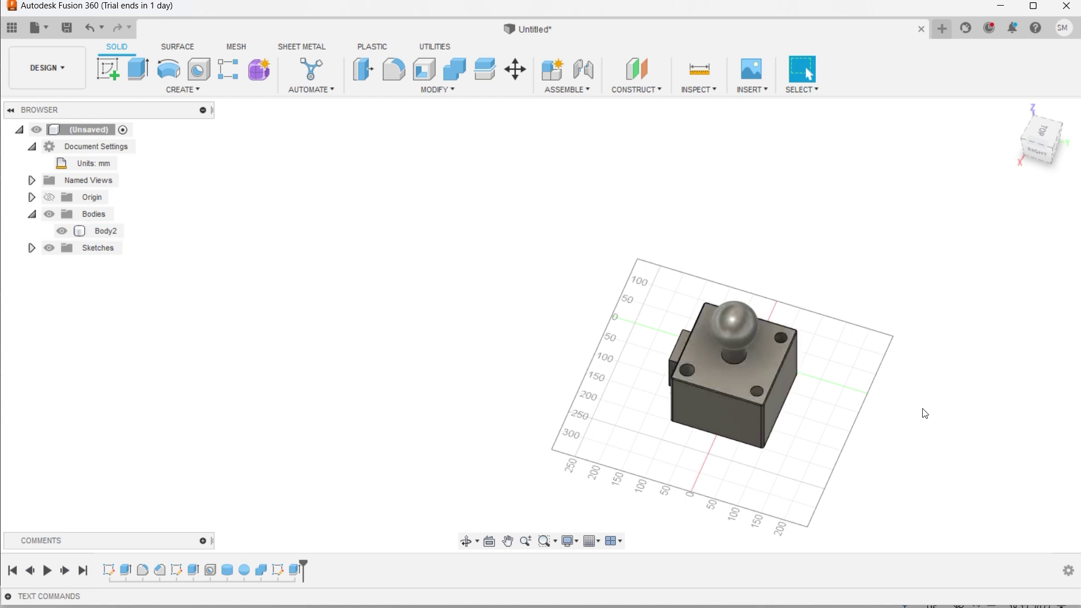
{"action": "scroll", "coordinate": [944, 415], "scroll_direction": "up", "scroll_amount": 1}
{"action": "left_click", "coordinate": [761, 388]}
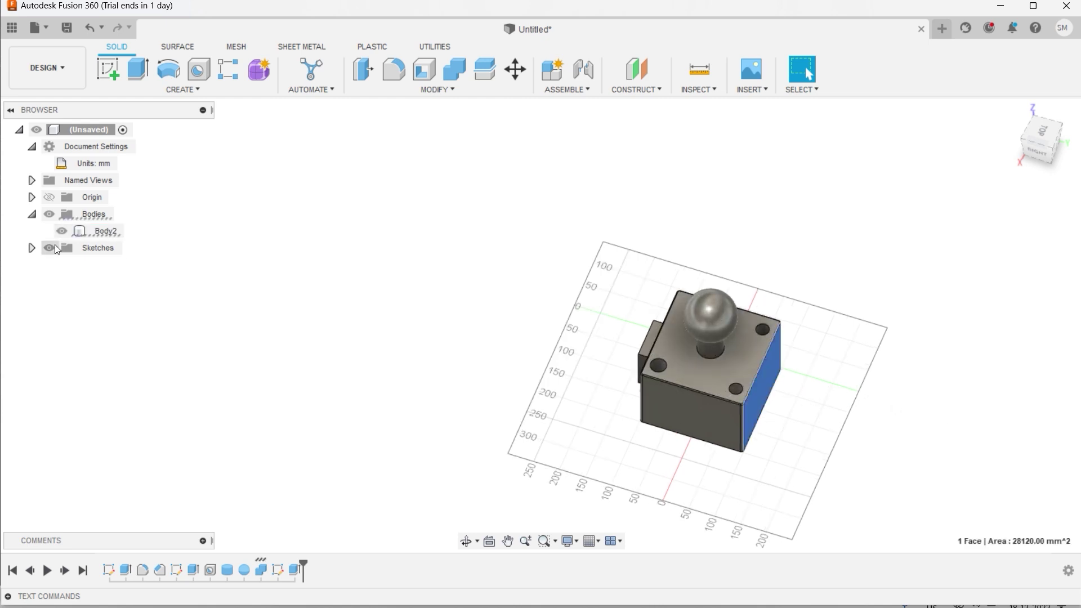
{"action": "left_click", "coordinate": [475, 285]}
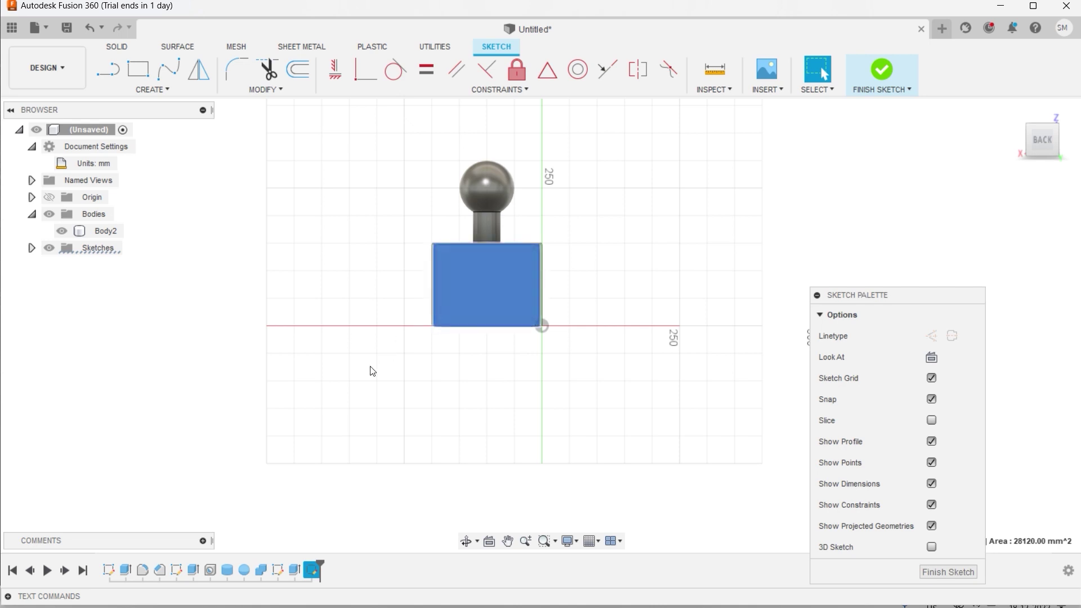
Project the four outer edges of the raised rectangle onto the back-face sketch and finish the sketch
{"action": "key", "text": "p"}
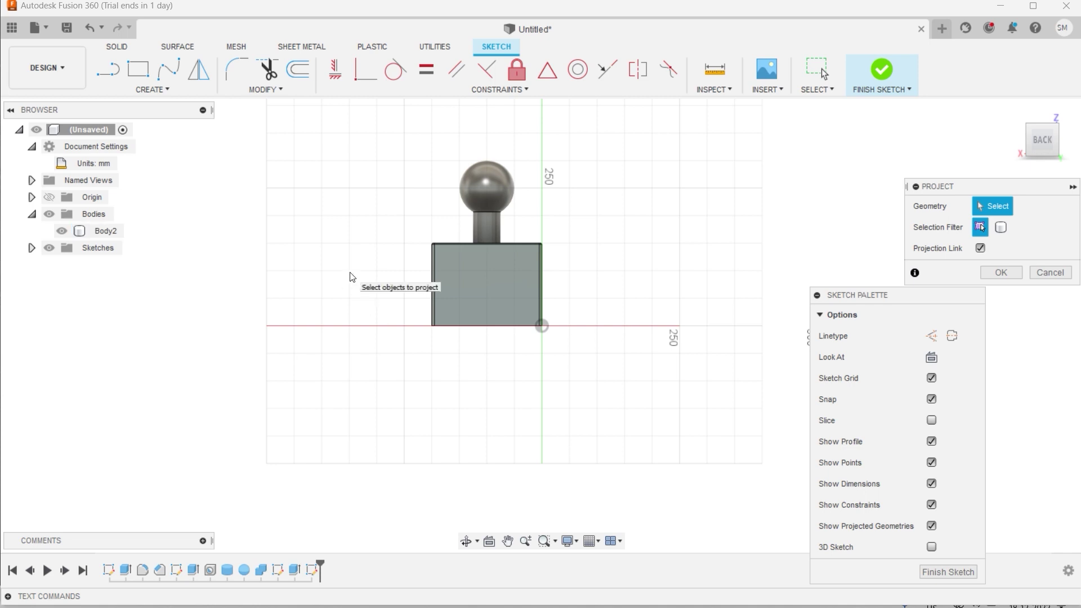
{"action": "middle_click_drag", "start_coordinate": [350, 277], "coordinate": [469, 280], "text": "shift"}
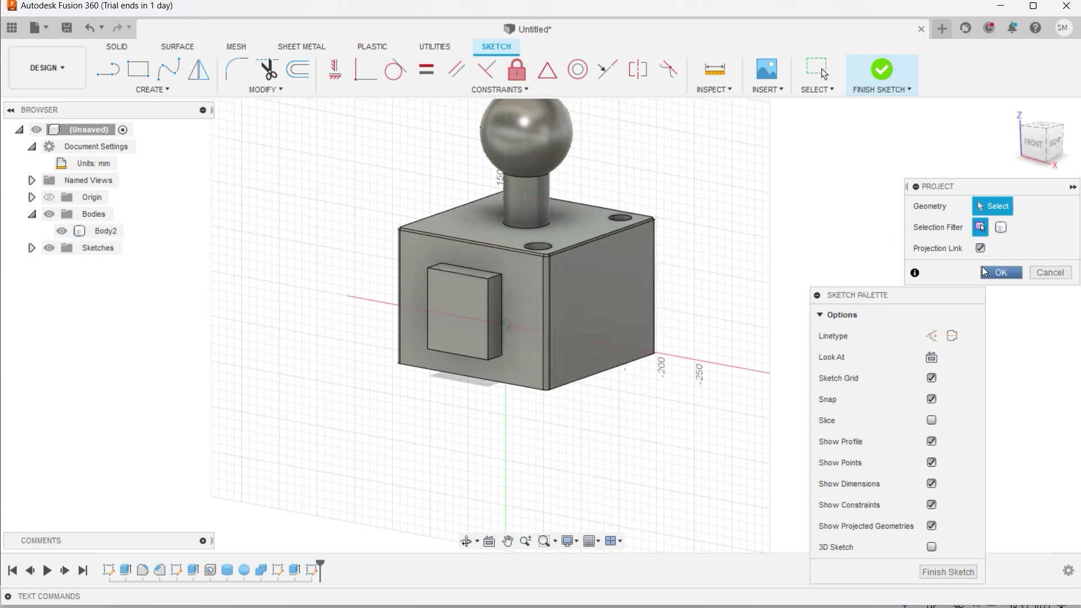
{"action": "left_click", "coordinate": [1001, 228]}
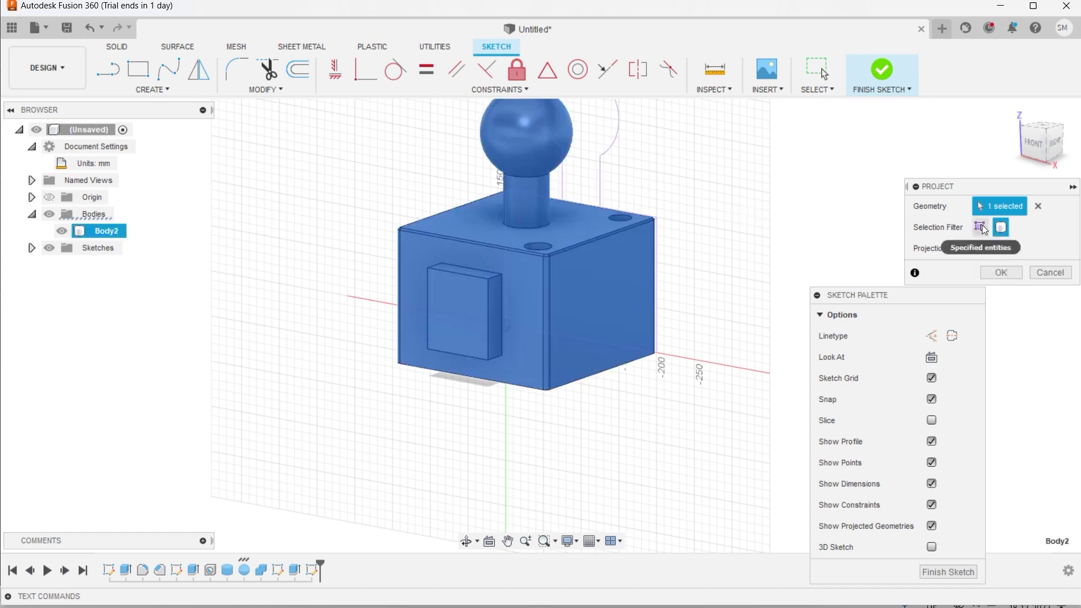
{"action": "left_click", "coordinate": [981, 227]}
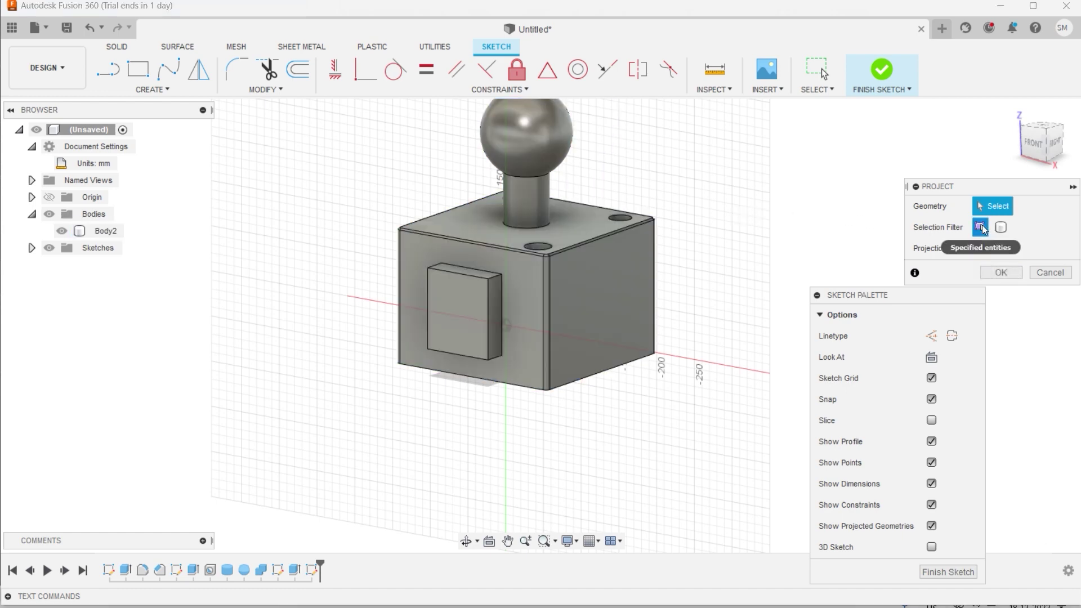
{"action": "left_click", "coordinate": [471, 275]}
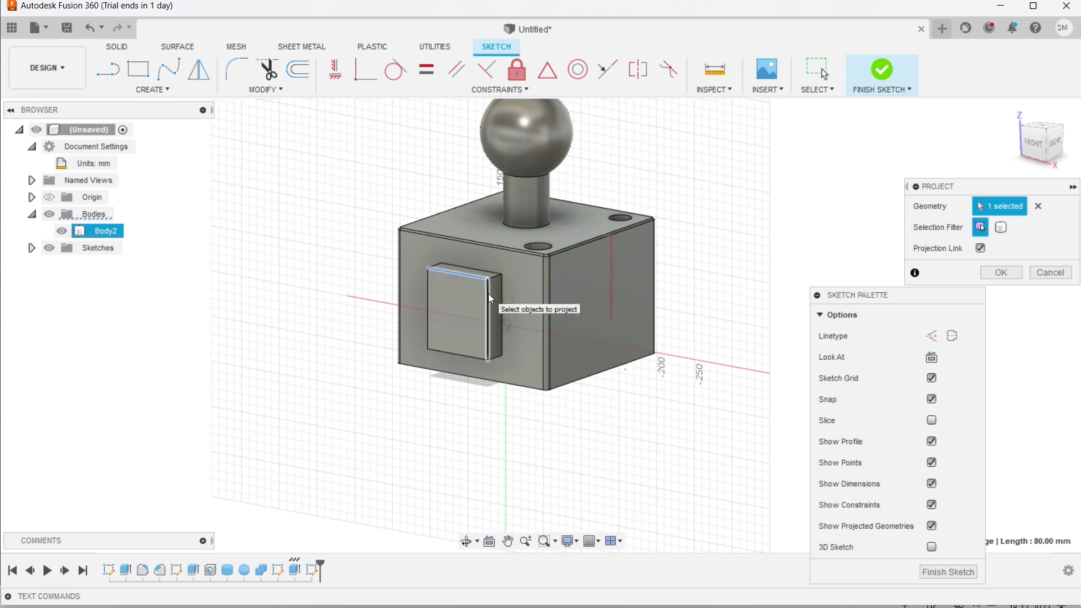
{"action": "left_click", "coordinate": [488, 293]}
{"action": "left_click", "coordinate": [463, 356]}
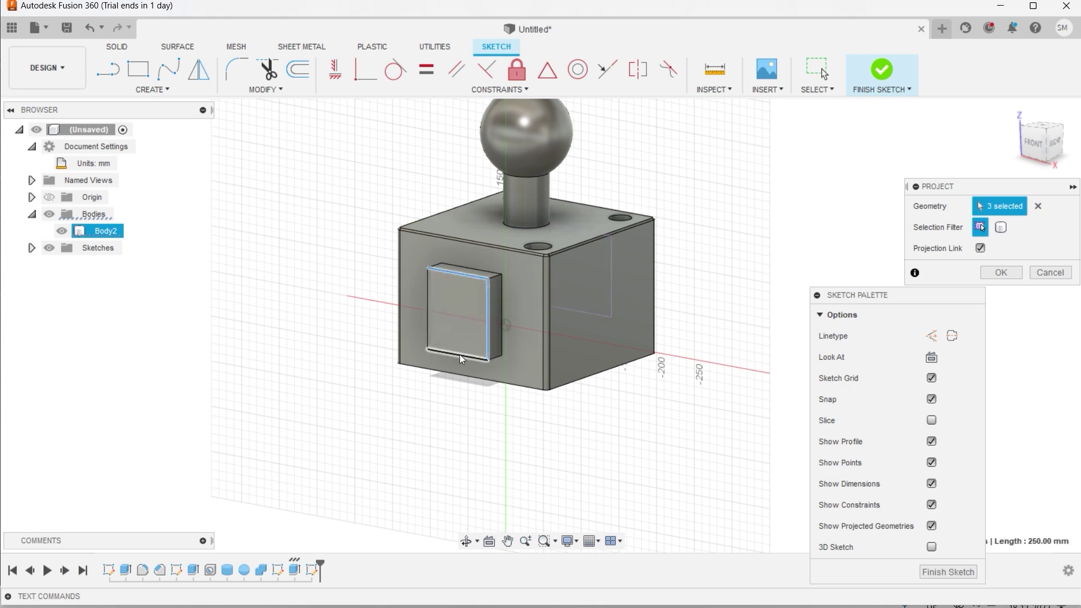
{"action": "left_click", "coordinate": [428, 326]}
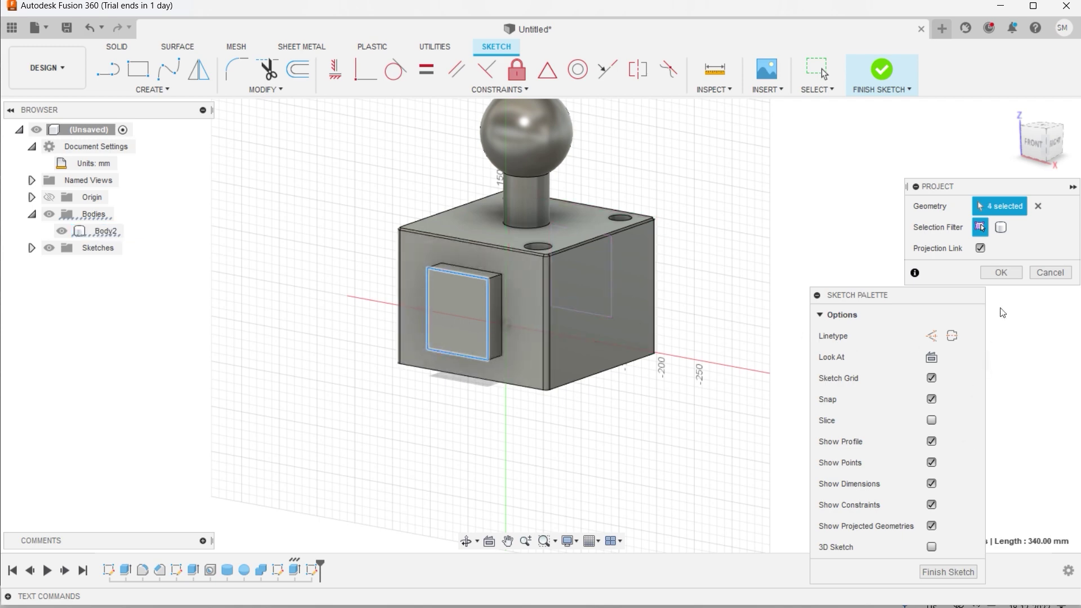
{"action": "left_click", "coordinate": [1000, 273]}
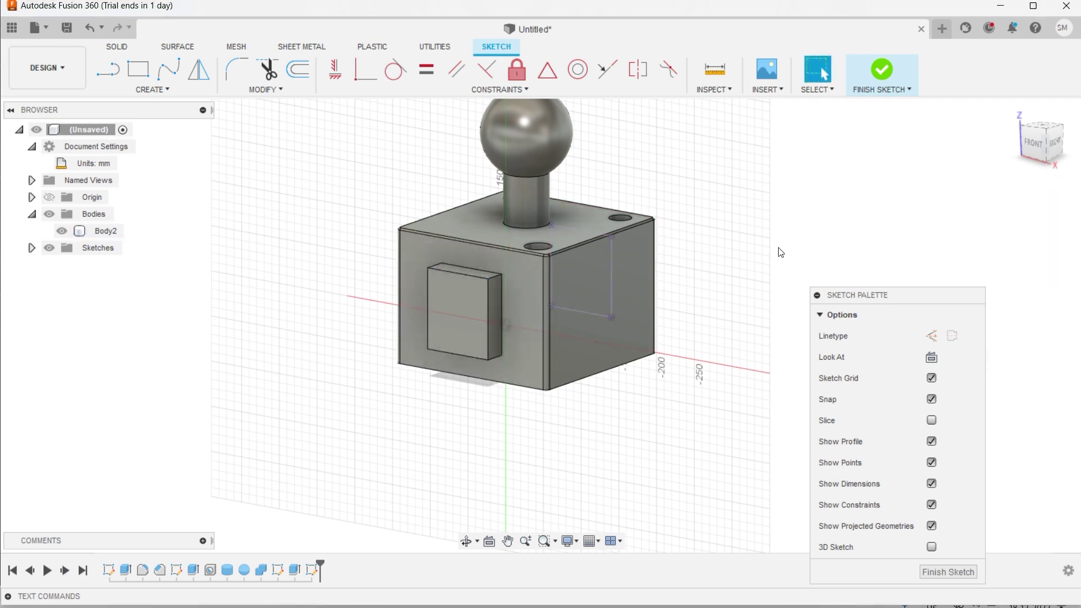
{"action": "middle_click_drag", "start_coordinate": [781, 252], "coordinate": [659, 258], "text": "shift"}
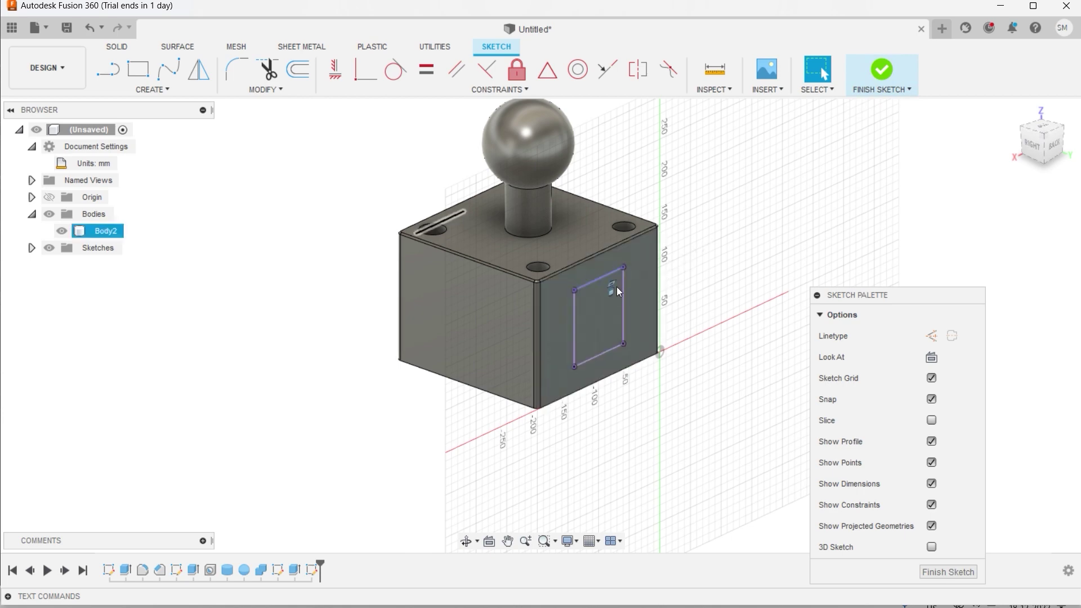
{"action": "scroll", "coordinate": [617, 286], "scroll_direction": "up", "scroll_amount": 2}
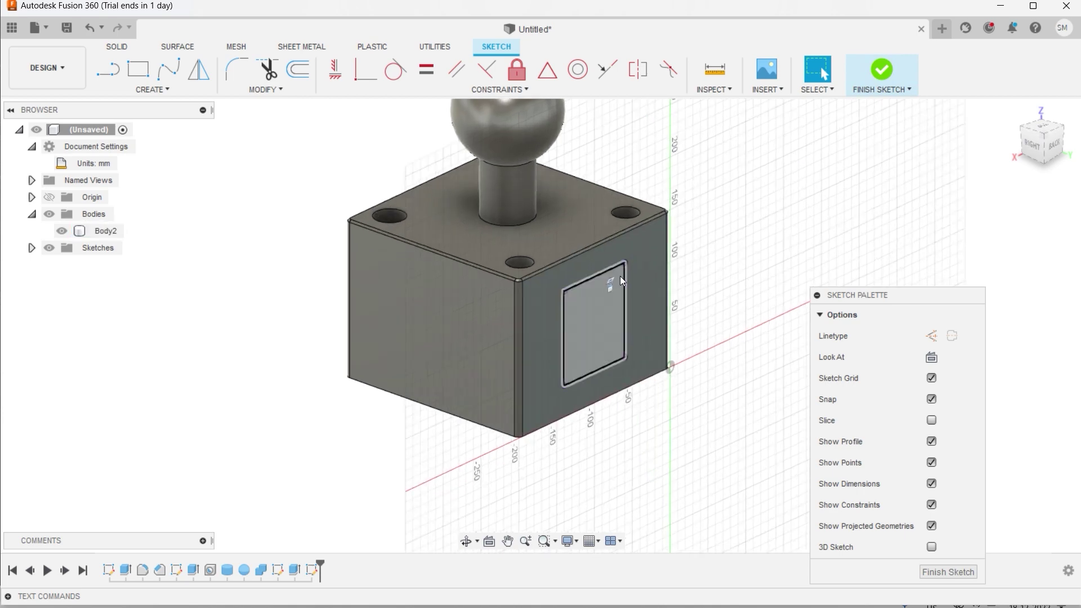
{"action": "left_click", "coordinate": [880, 73]}
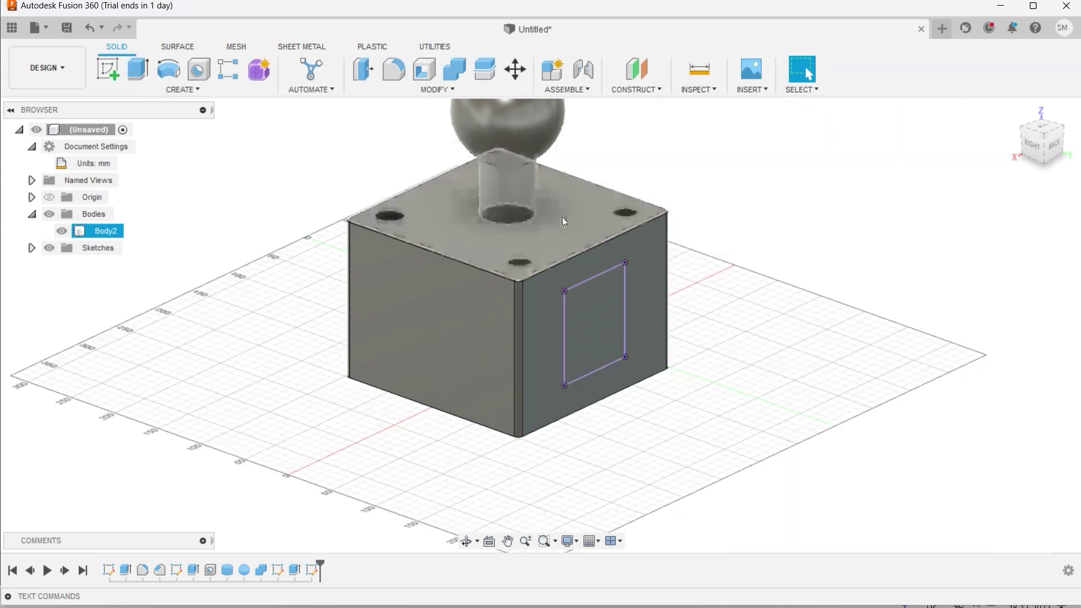
Extrude the projected rectangle profile -50 mm into the block with the Cut operation
{"action": "key", "text": "e"}
{"action": "left_click", "coordinate": [586, 306]}
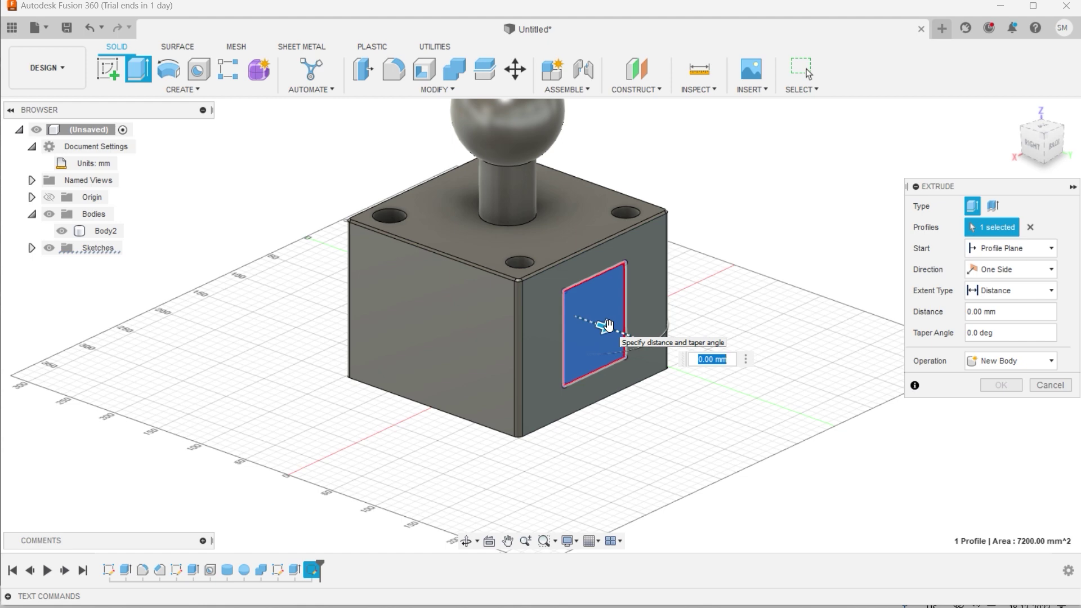
{"action": "left_click_drag", "start_coordinate": [609, 325], "coordinate": [561, 305]}
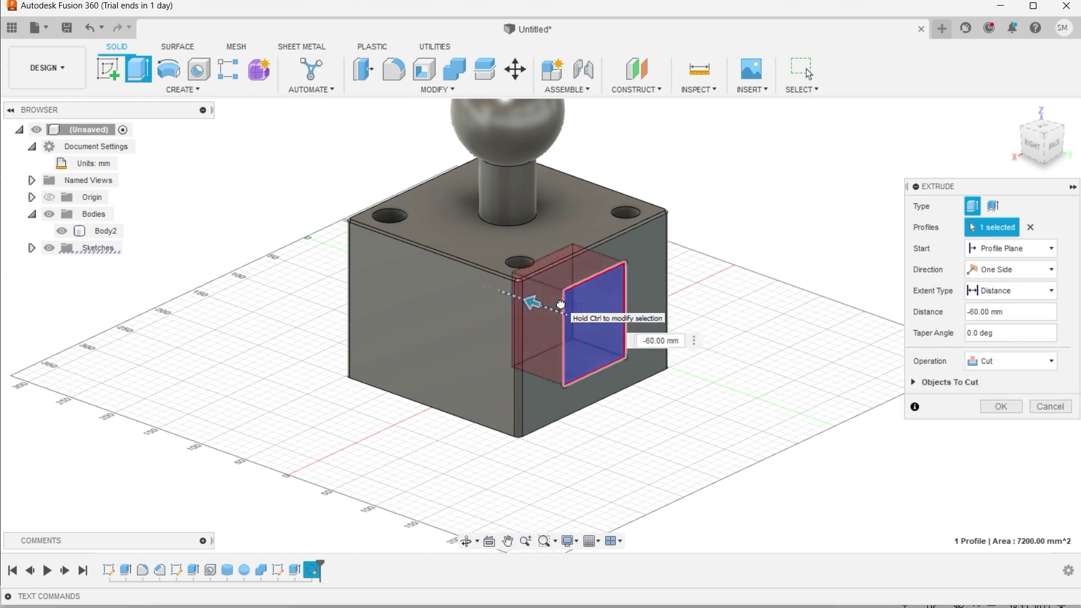
{"action": "left_click_drag", "start_coordinate": [561, 304], "coordinate": [569, 307]}
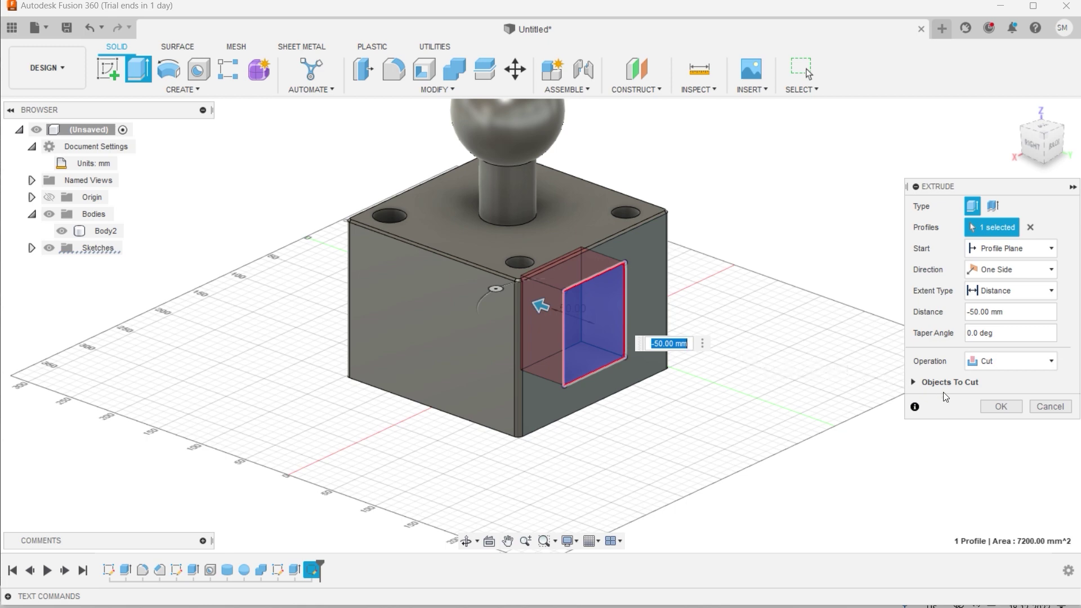
{"action": "left_click", "coordinate": [988, 407]}
{"action": "scroll", "coordinate": [811, 379], "scroll_direction": "down", "scroll_amount": 3}
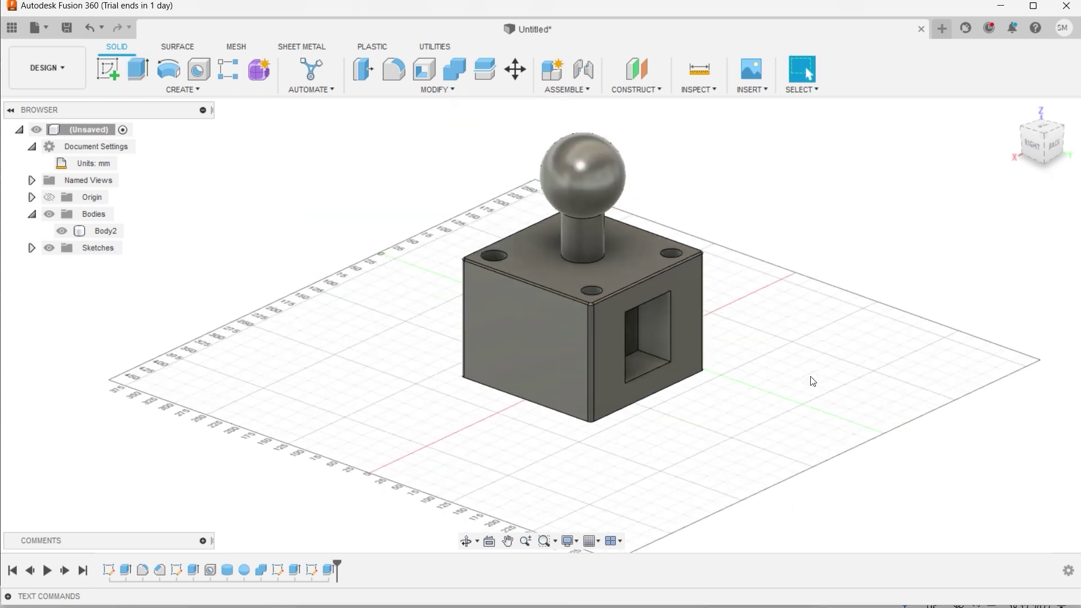
Select the whole finished model and clear it away to continue with an empty design
{"action": "middle_click_drag", "start_coordinate": [786, 372], "coordinate": [832, 371], "text": "shift"}
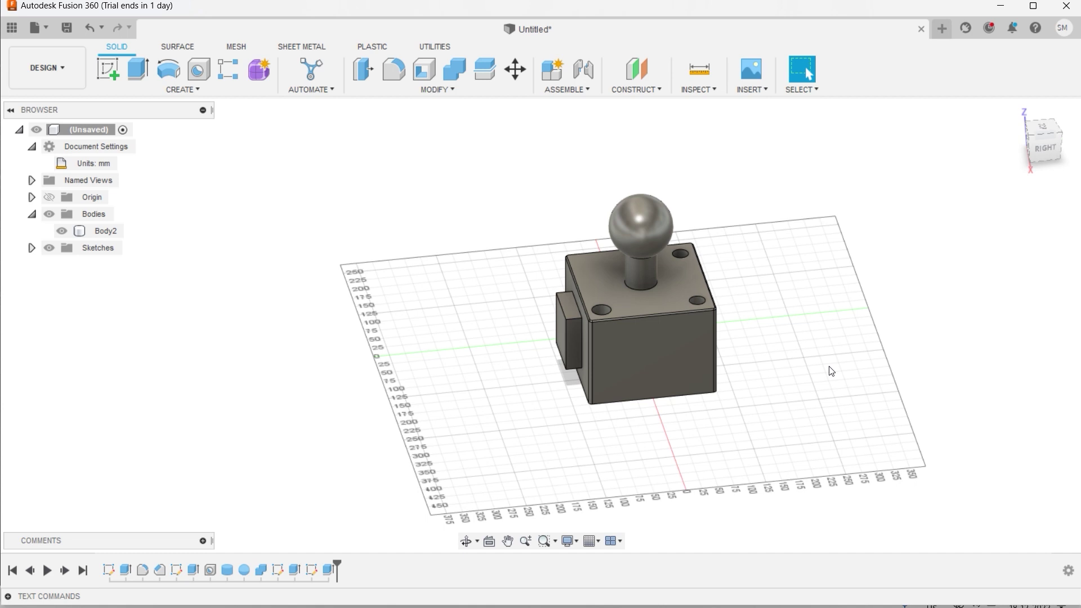
{"action": "left_click", "coordinate": [183, 89]}
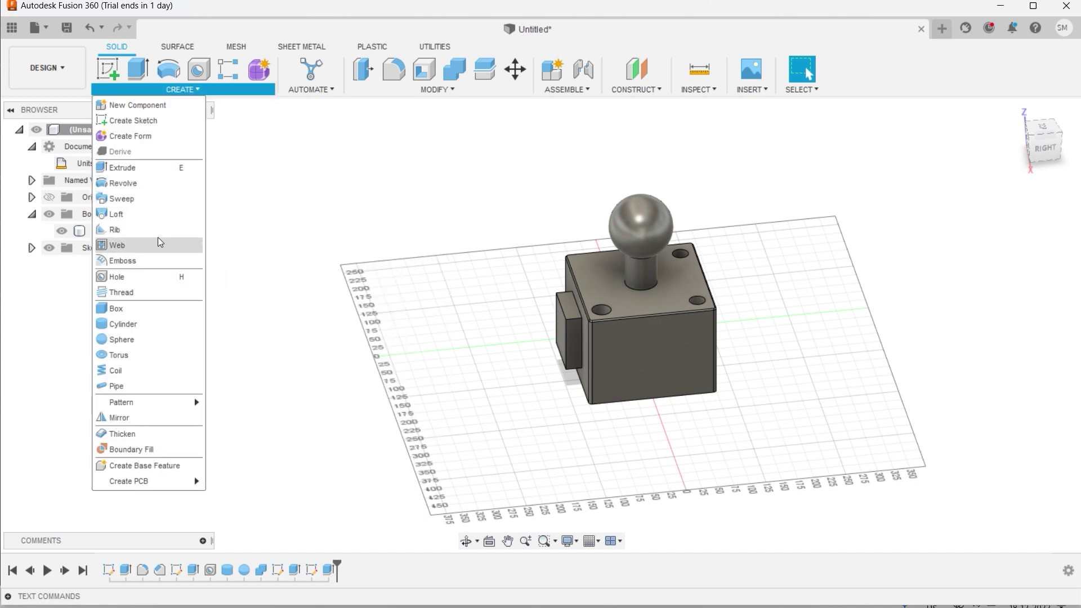
{"action": "left_click_drag", "start_coordinate": [861, 162], "coordinate": [505, 425]}
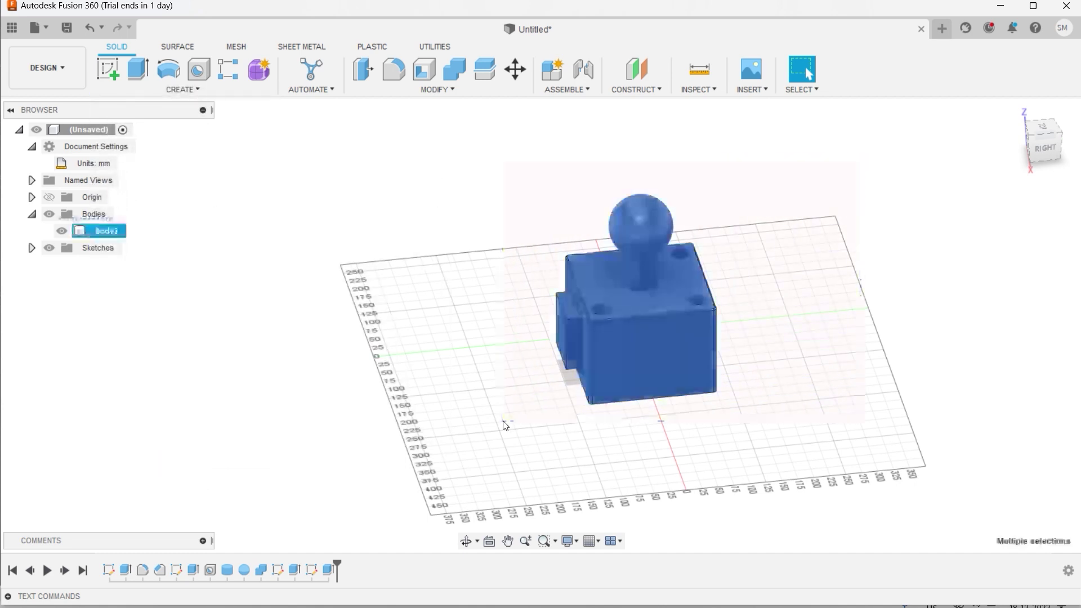
{"action": "right_click", "coordinate": [603, 364]}
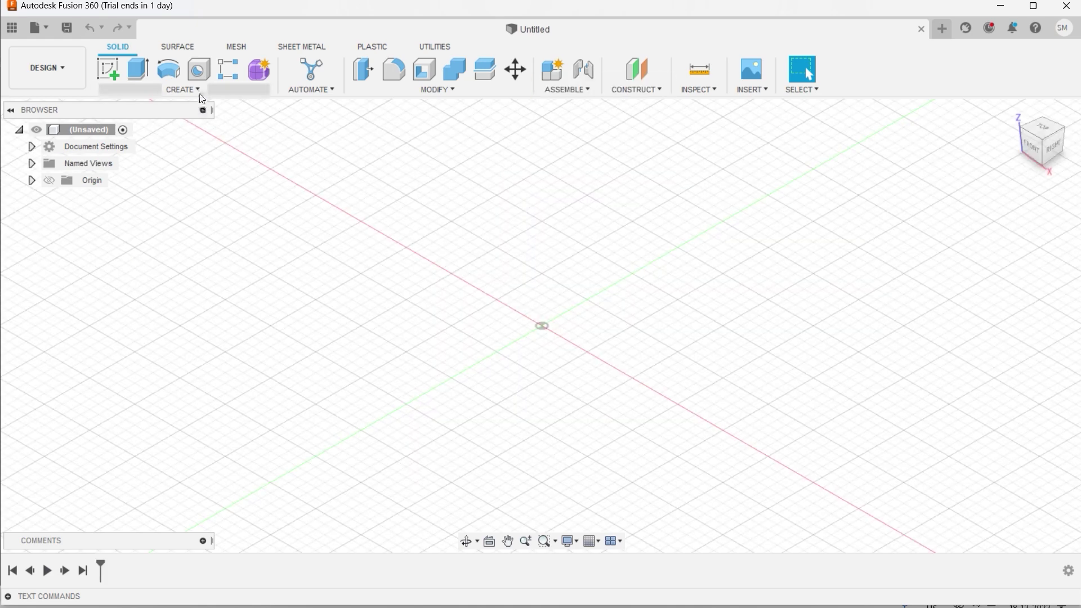
Start a sketch on the front plane and draw a vertical 75 mm construction line ending at the origin as the revolve axis
{"action": "left_click", "coordinate": [198, 89]}
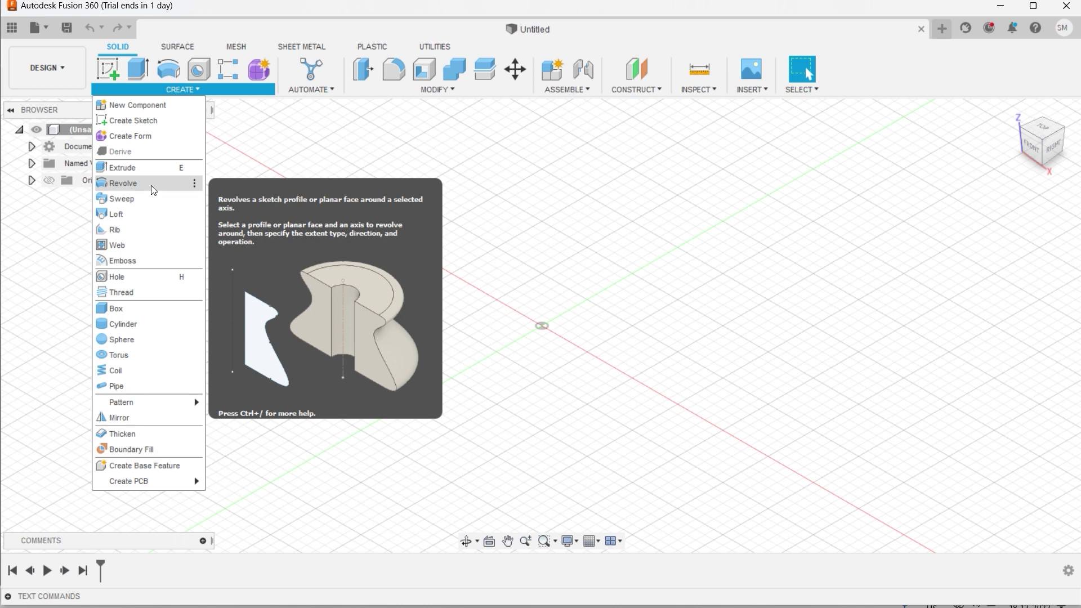
{"action": "left_click", "coordinate": [107, 73]}
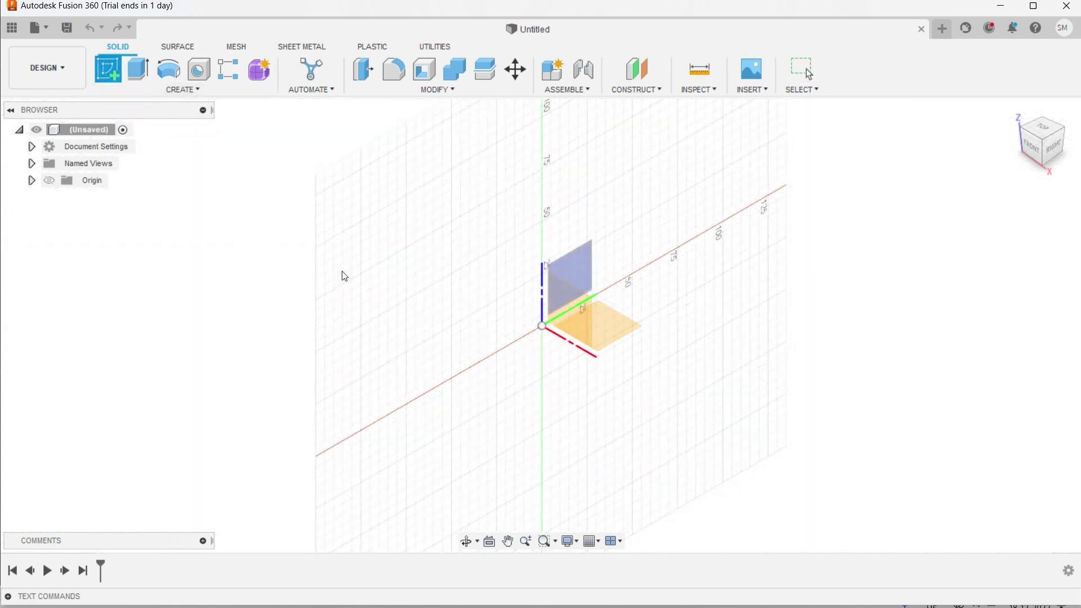
{"action": "left_click", "coordinate": [566, 299]}
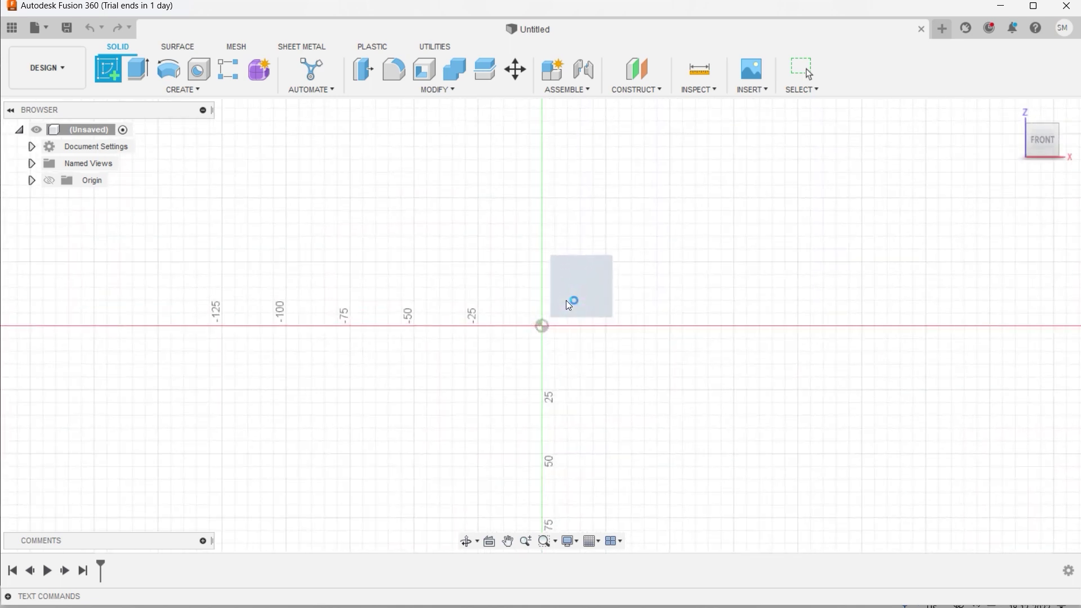
{"action": "key", "text": "l"}
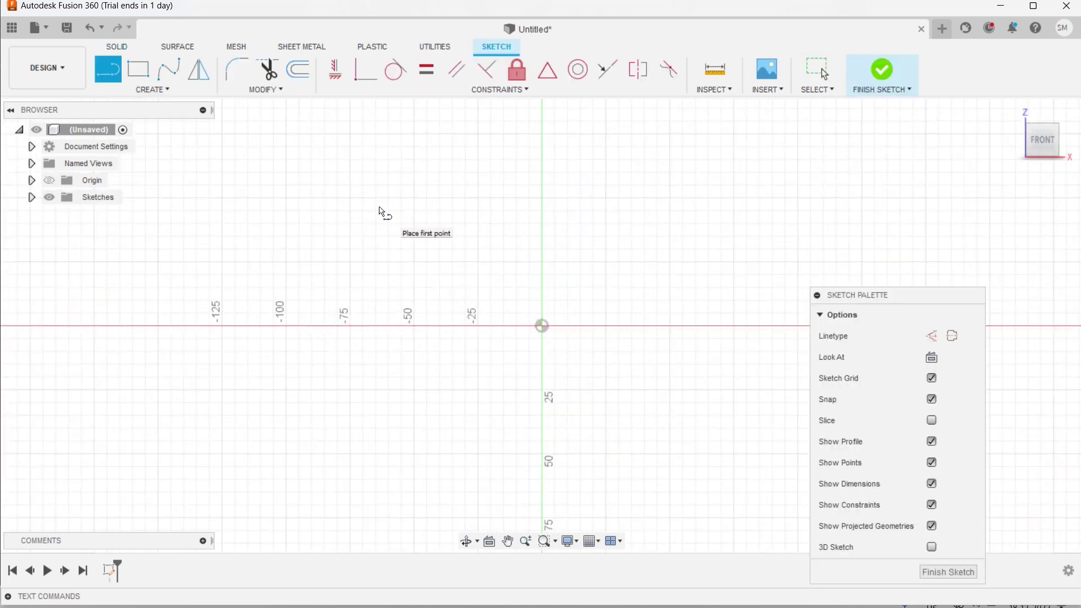
{"action": "left_click", "coordinate": [543, 134]}
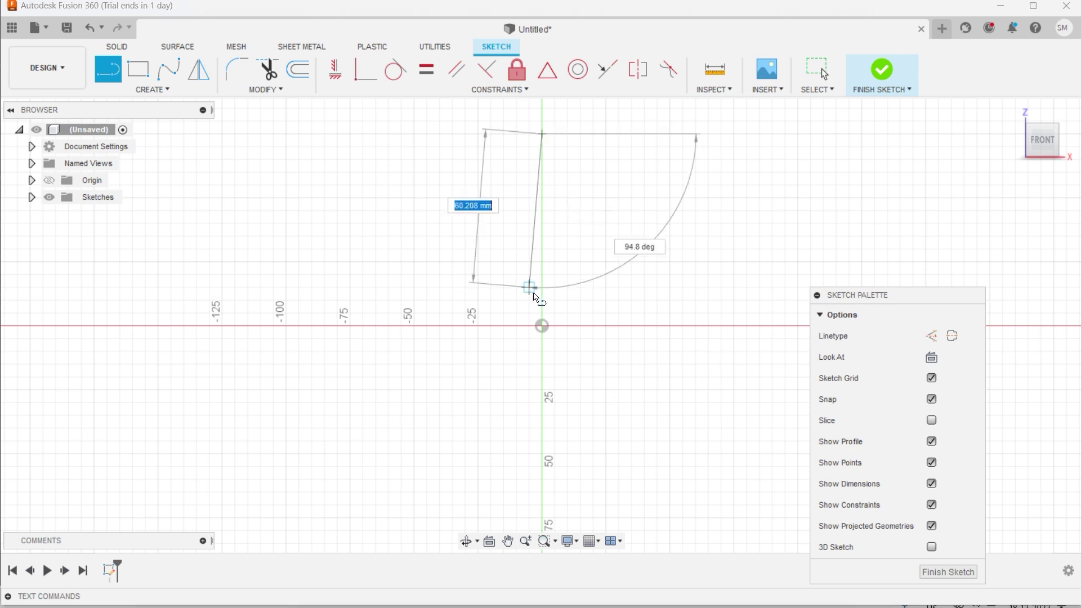
{"action": "left_click", "coordinate": [542, 326]}
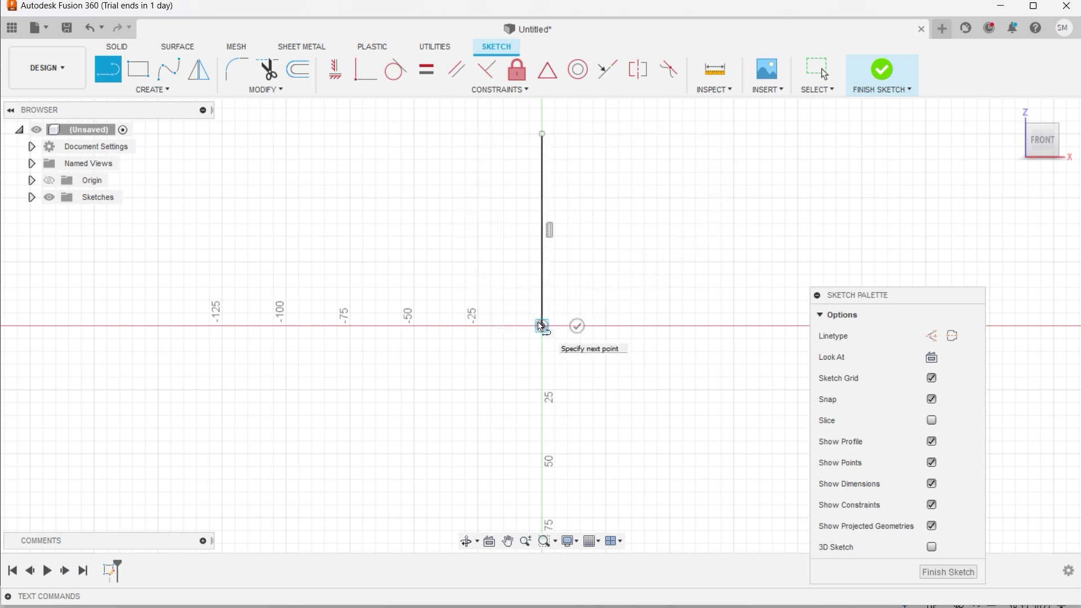
{"action": "key", "text": "Escape"}
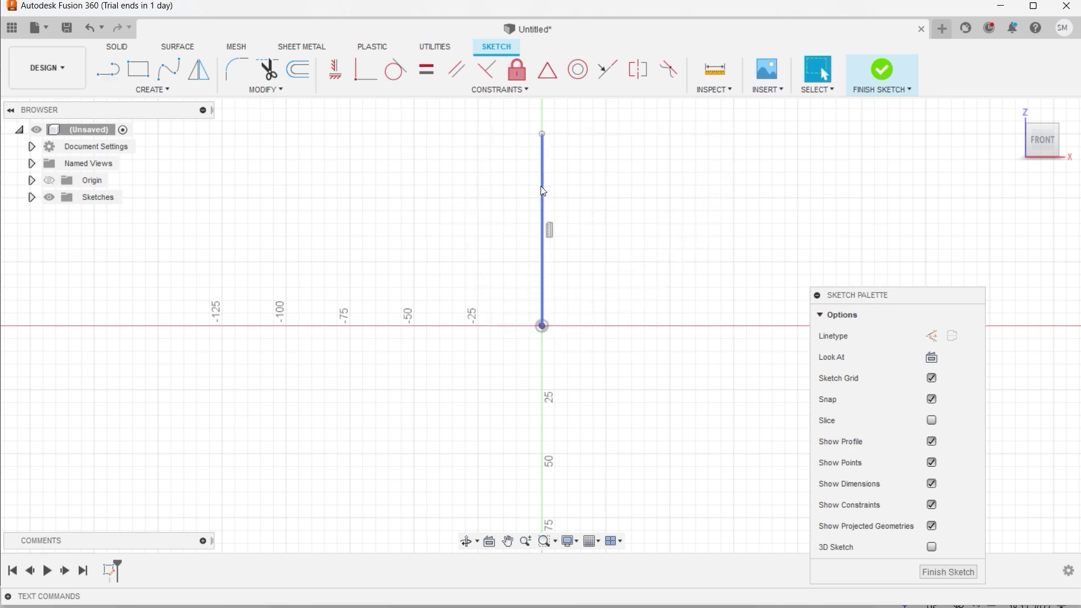
{"action": "left_click", "coordinate": [543, 191]}
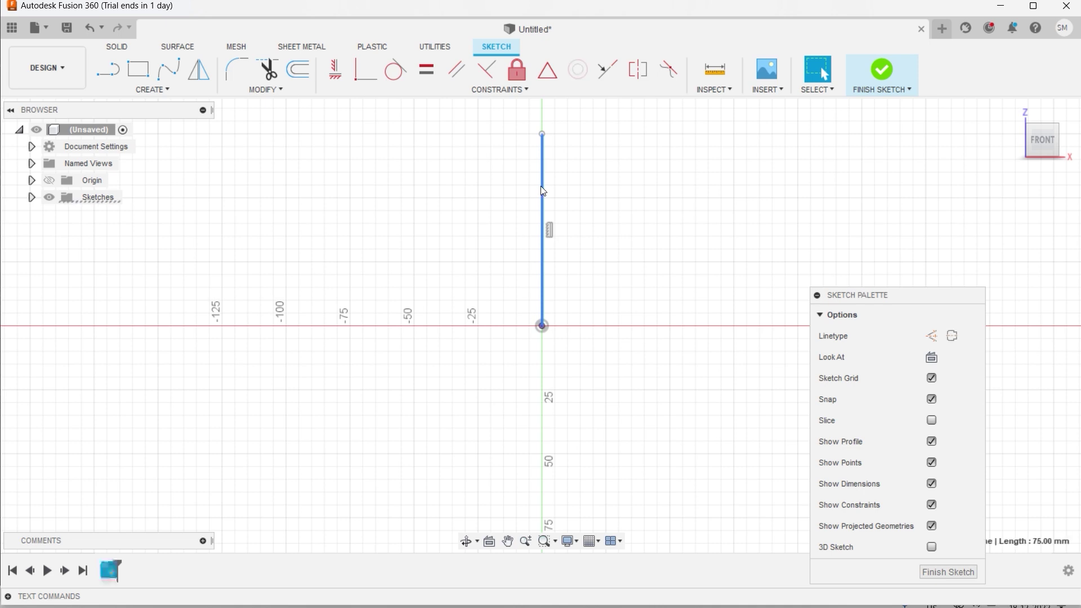
{"action": "key", "text": "x"}
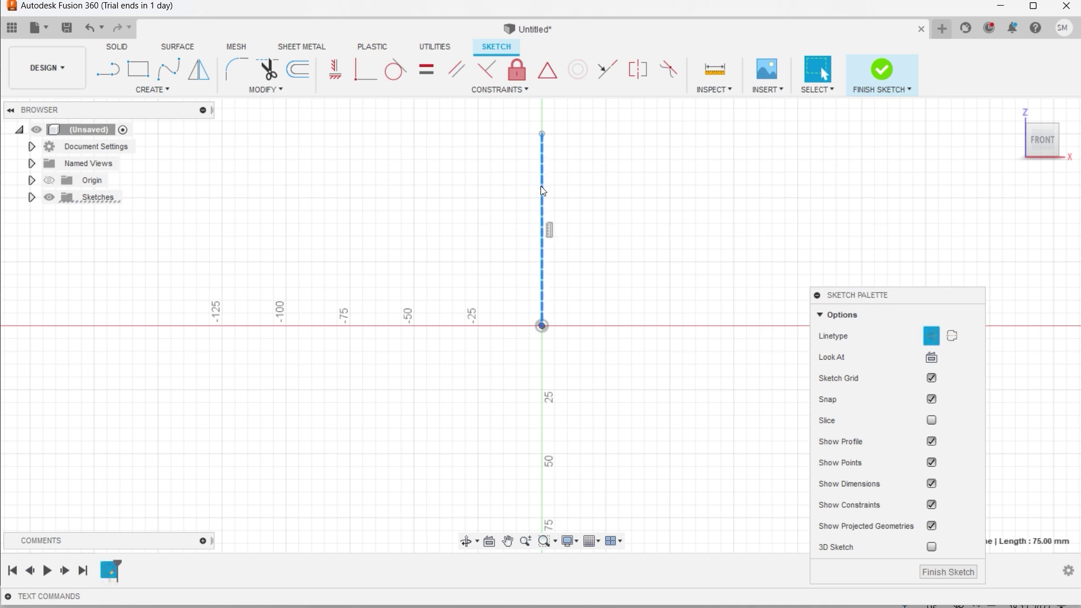
Draw a closed, stepped line profile 75 mm tall with a slanted upper flank, 20 mm beside the construction axis, and finish the sketch
{"action": "left_click", "coordinate": [107, 69]}
{"action": "left_click", "coordinate": [594, 134]}
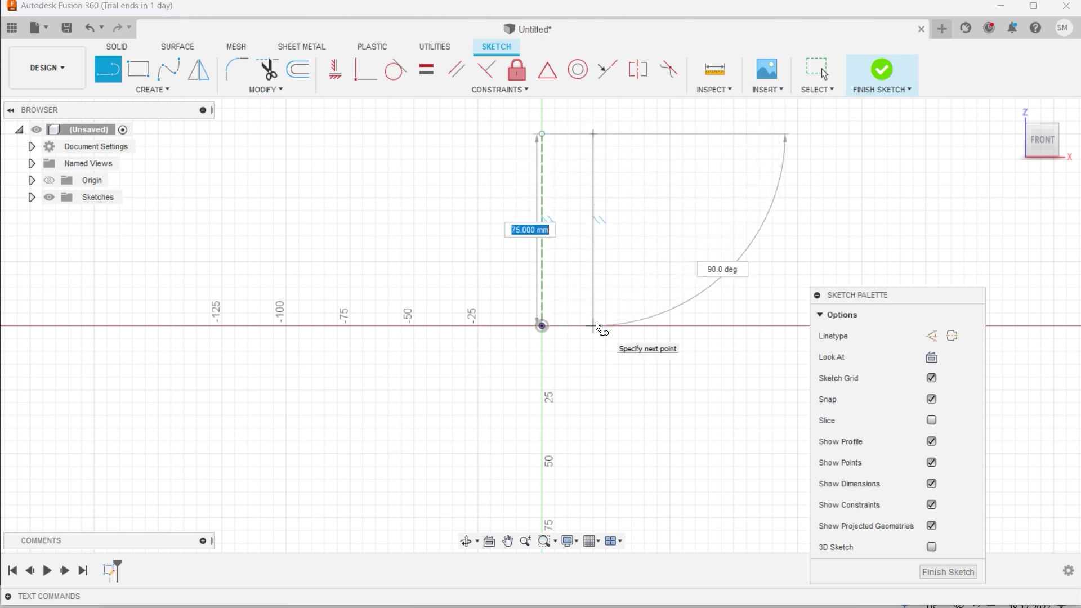
{"action": "left_click", "coordinate": [593, 326]}
{"action": "left_click", "coordinate": [760, 326]}
{"action": "left_click", "coordinate": [760, 270]}
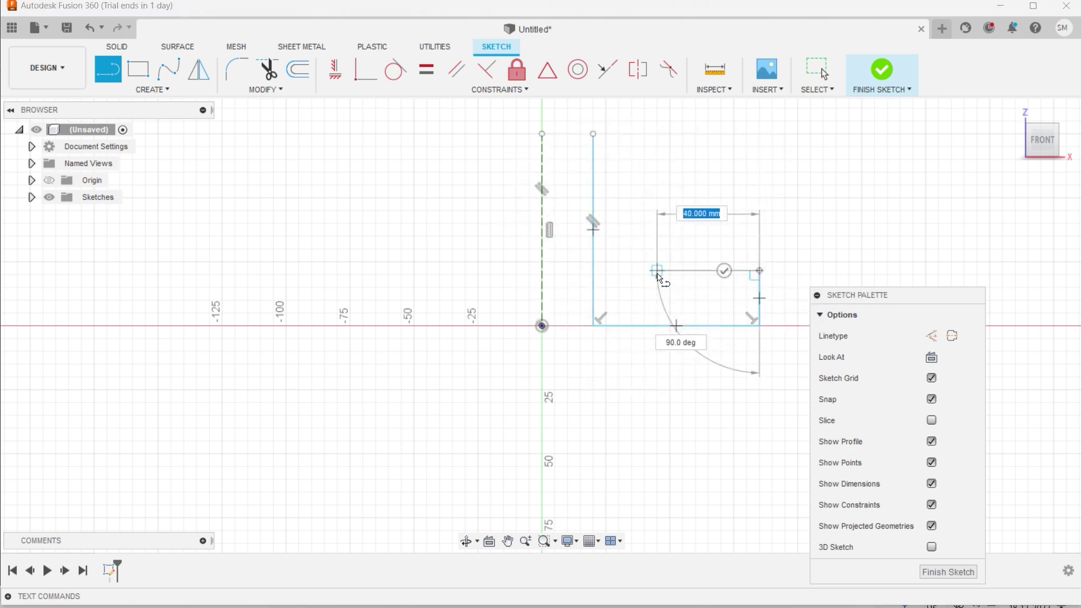
{"action": "left_click", "coordinate": [657, 271]}
{"action": "left_click", "coordinate": [657, 210]}
{"action": "left_click", "coordinate": [721, 210]}
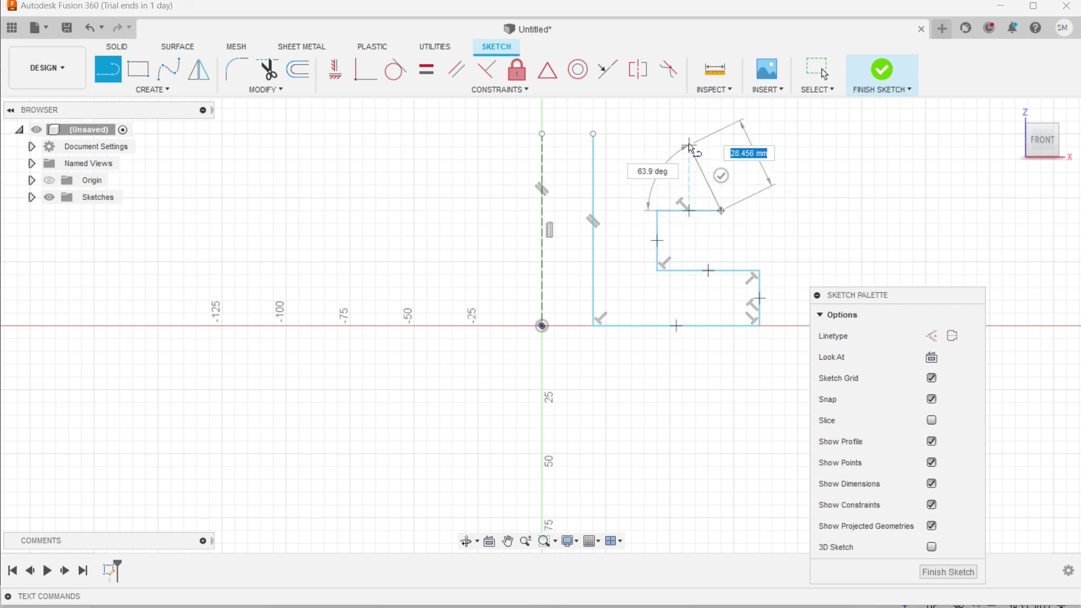
{"action": "left_click", "coordinate": [683, 134]}
{"action": "left_click", "coordinate": [593, 134]}
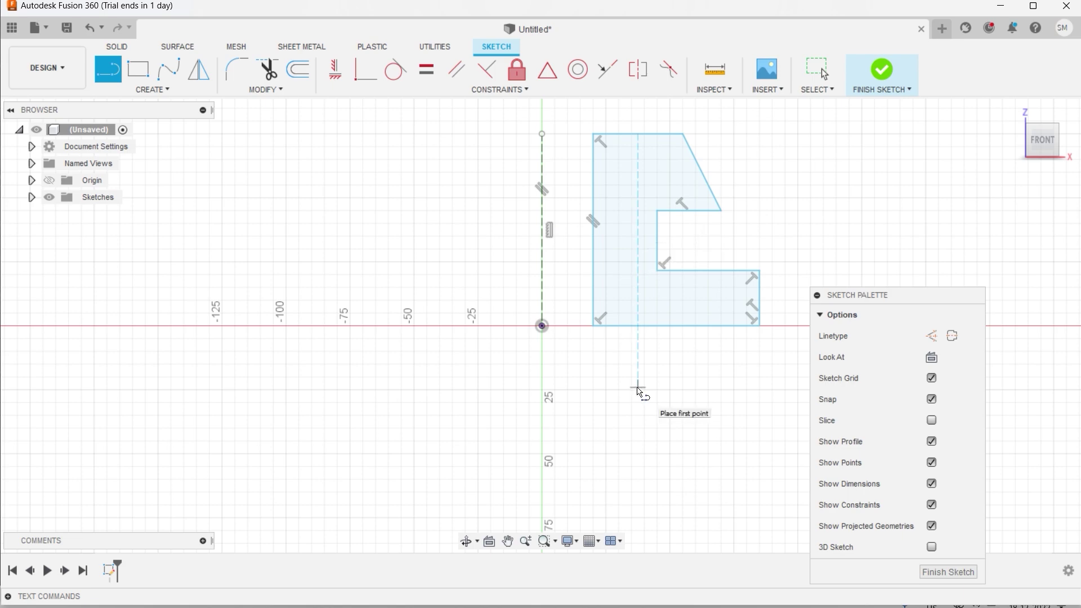
{"action": "left_click", "coordinate": [882, 72]}
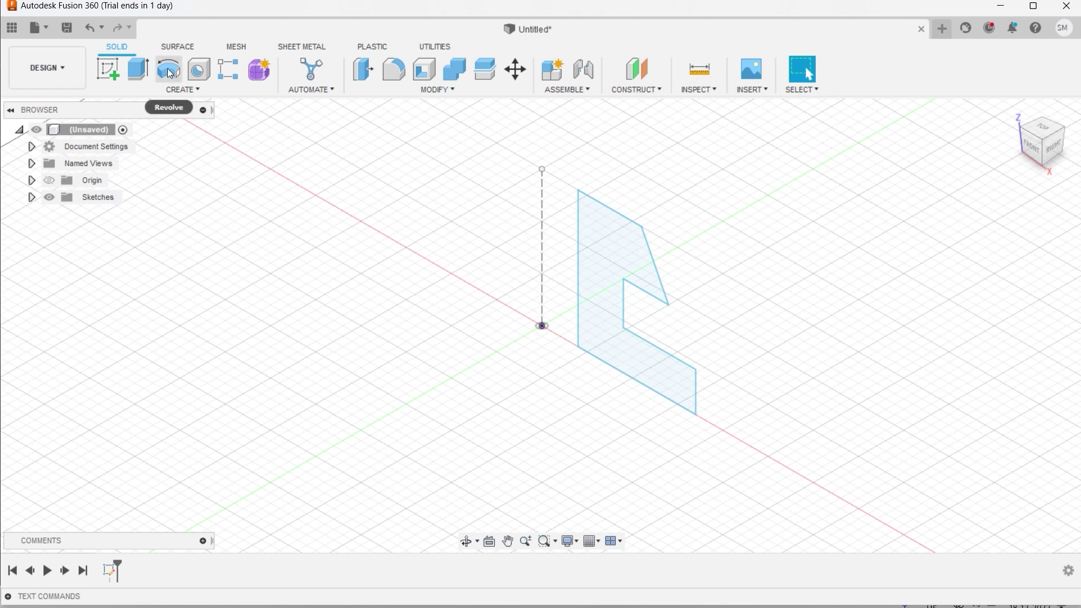
Revolve the closed profile 360 degrees around the vertical construction line as a new body
{"action": "left_click", "coordinate": [169, 71]}
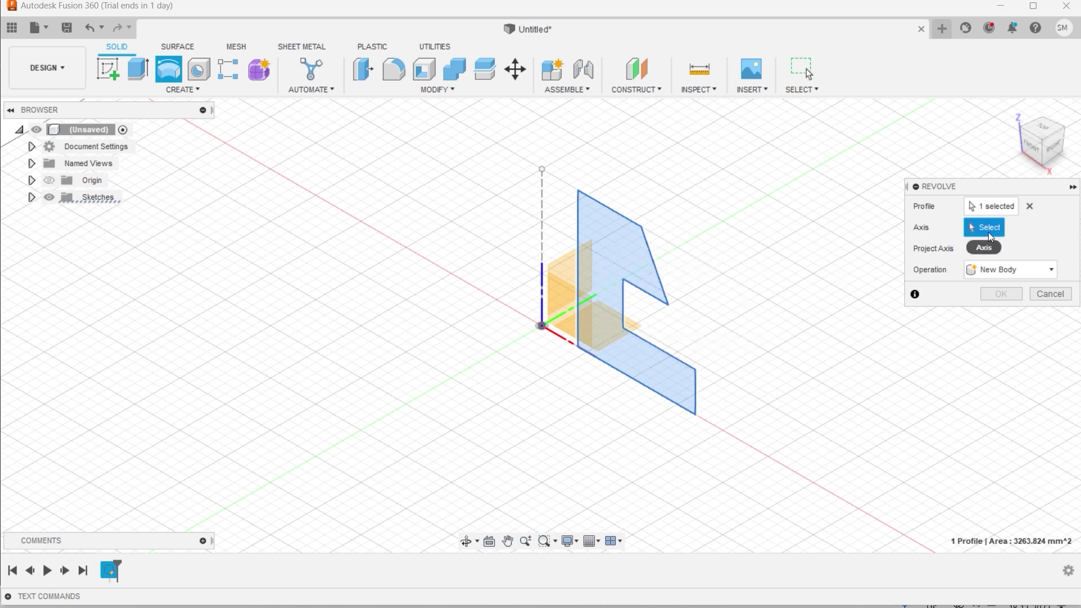
{"action": "left_click", "coordinate": [543, 254]}
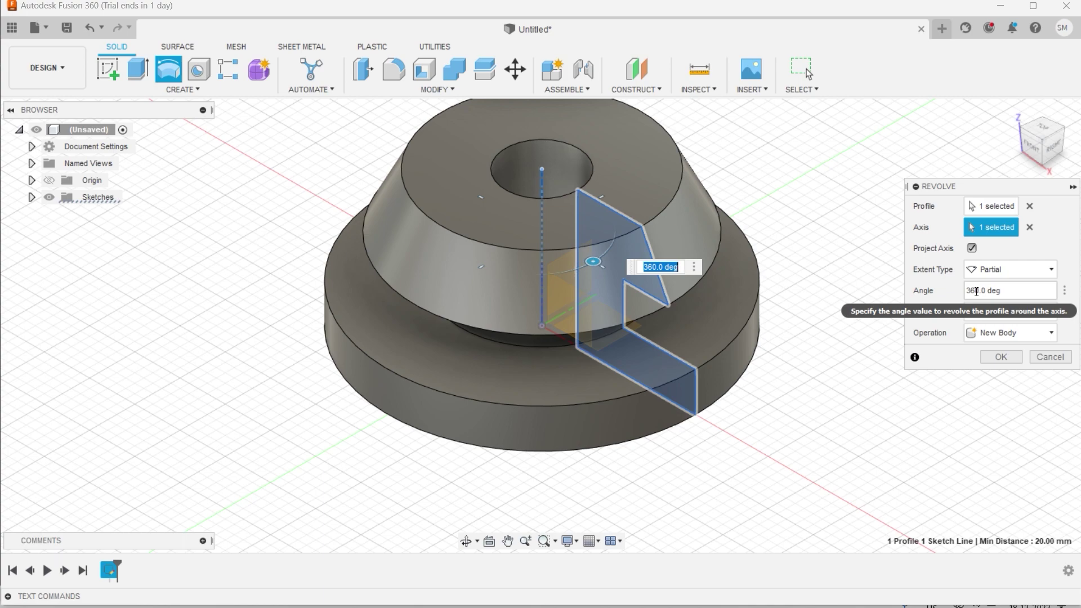
{"action": "left_click", "coordinate": [1001, 357]}
{"action": "middle_click_drag", "start_coordinate": [879, 339], "coordinate": [903, 328], "text": "shift"}
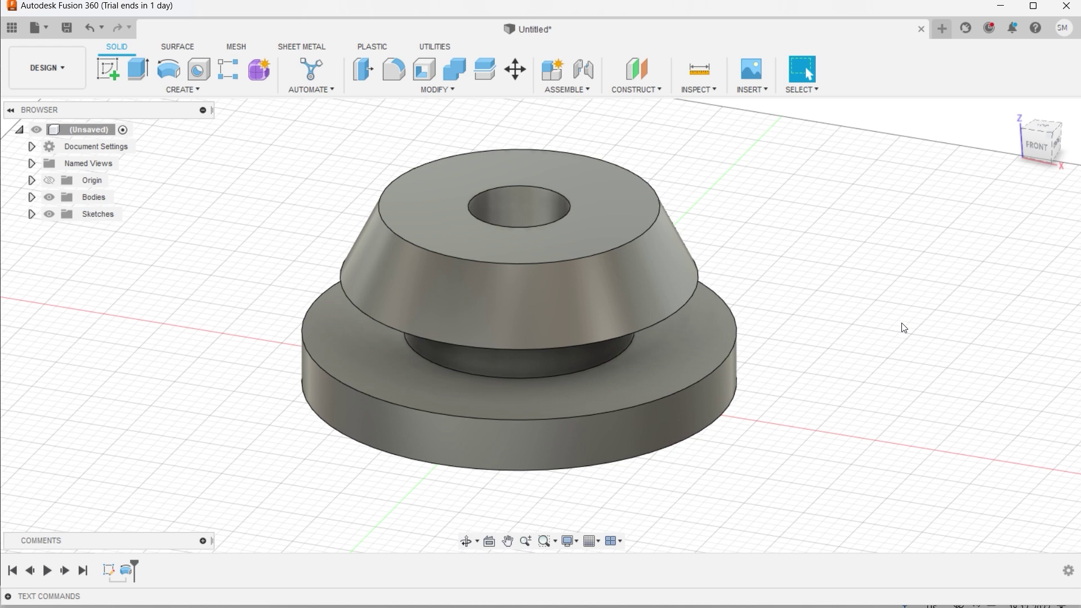
Undo the revolved model and sketch a five-point S-shaped fit point spline on the front plane, from about 105 mm above to 130 mm below the origin
{"action": "left_click", "coordinate": [200, 88]}
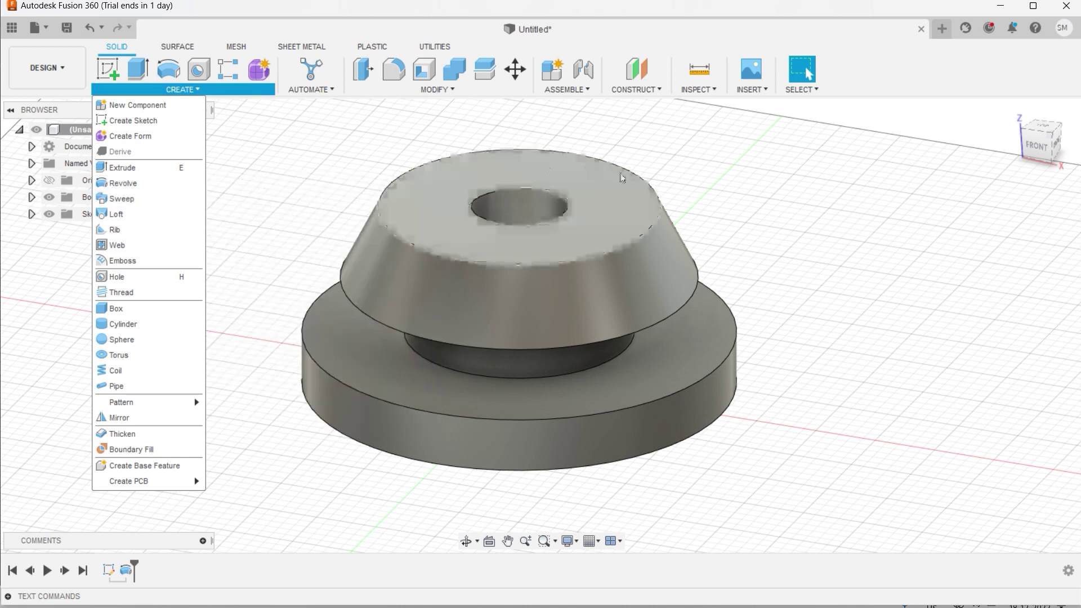
{"action": "left_click", "coordinate": [88, 28]}
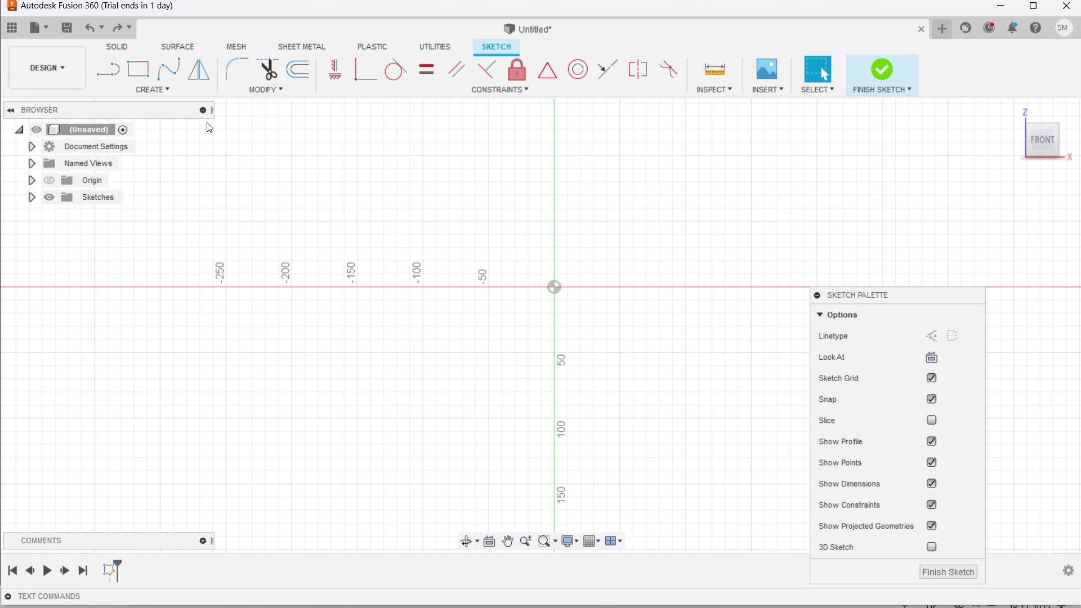
{"action": "left_click", "coordinate": [168, 90]}
{"action": "mouse_move", "coordinate": [169, 213]}
{"action": "left_click", "coordinate": [238, 213]}
{"action": "left_click", "coordinate": [550, 148]}
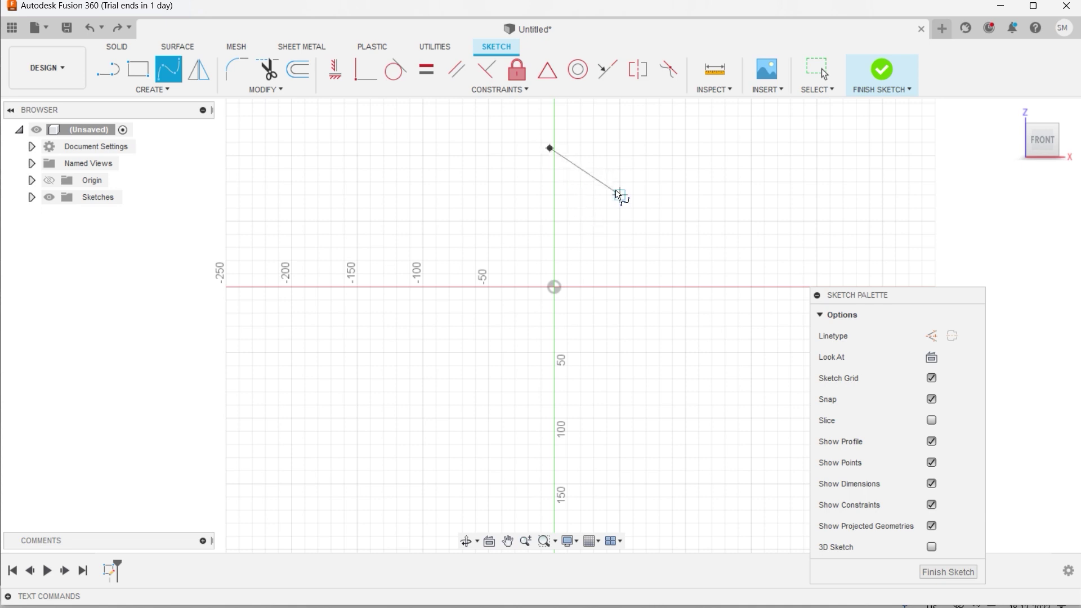
{"action": "left_click", "coordinate": [616, 190]}
{"action": "left_click", "coordinate": [555, 274]}
{"action": "left_click", "coordinate": [510, 344]}
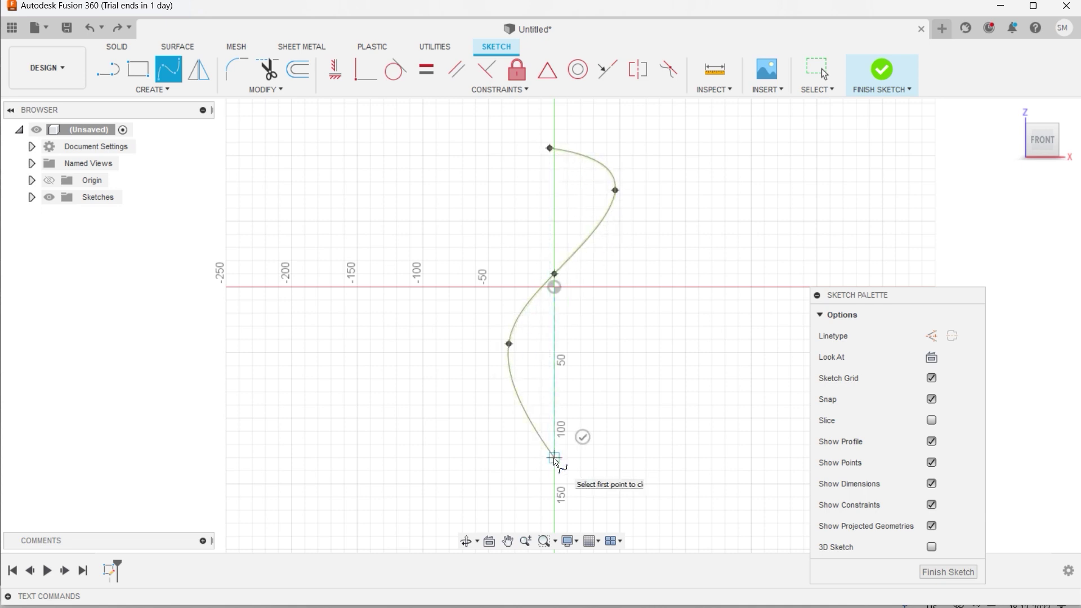
{"action": "double_click", "coordinate": [555, 457]}
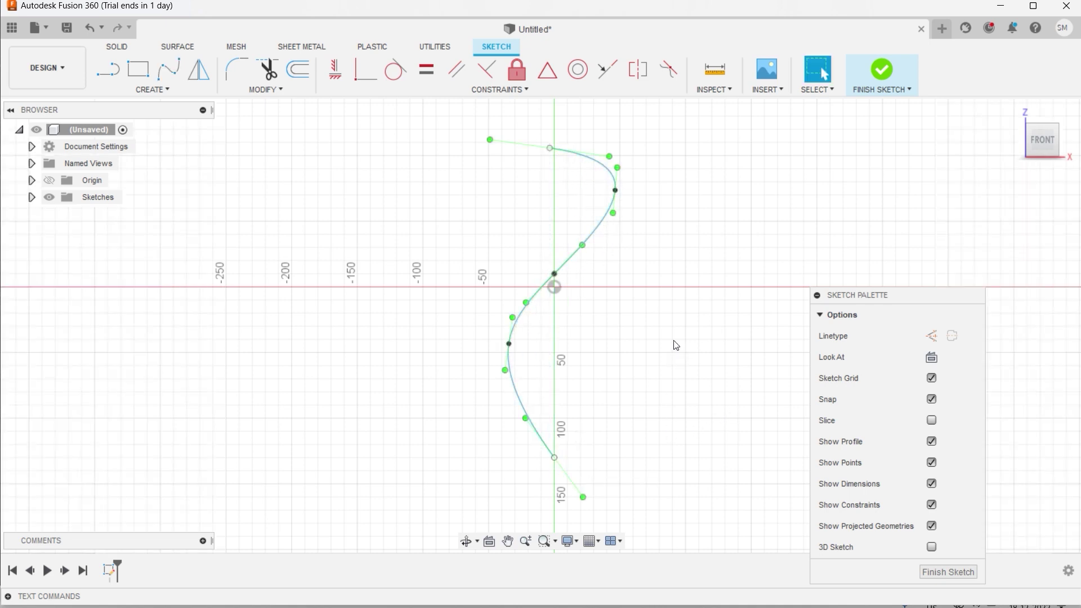
{"action": "scroll", "coordinate": [563, 152], "scroll_direction": "up", "scroll_amount": 3}
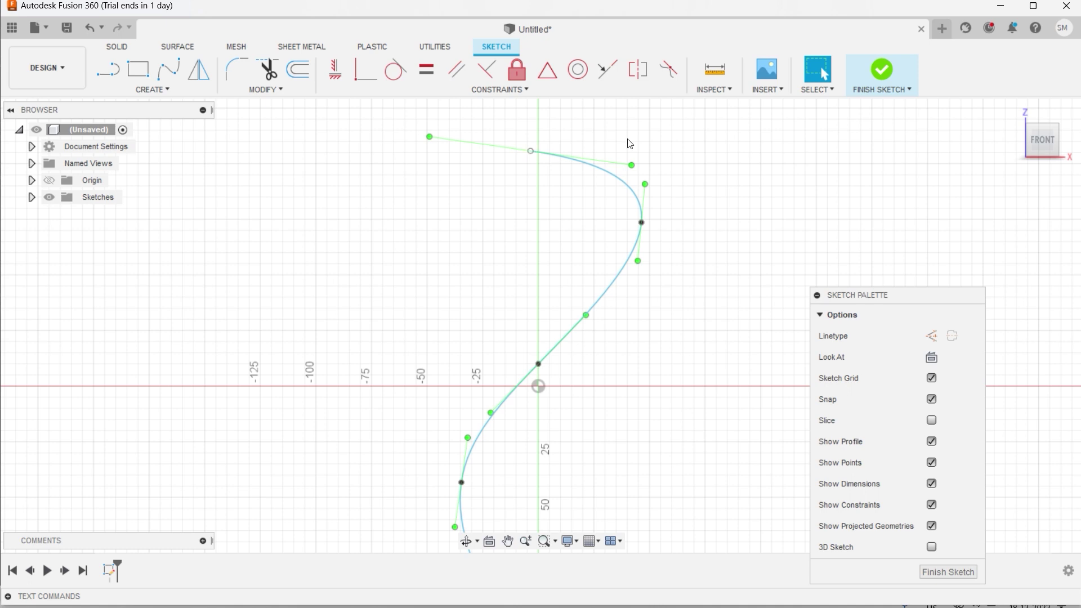
{"action": "left_click", "coordinate": [882, 71]}
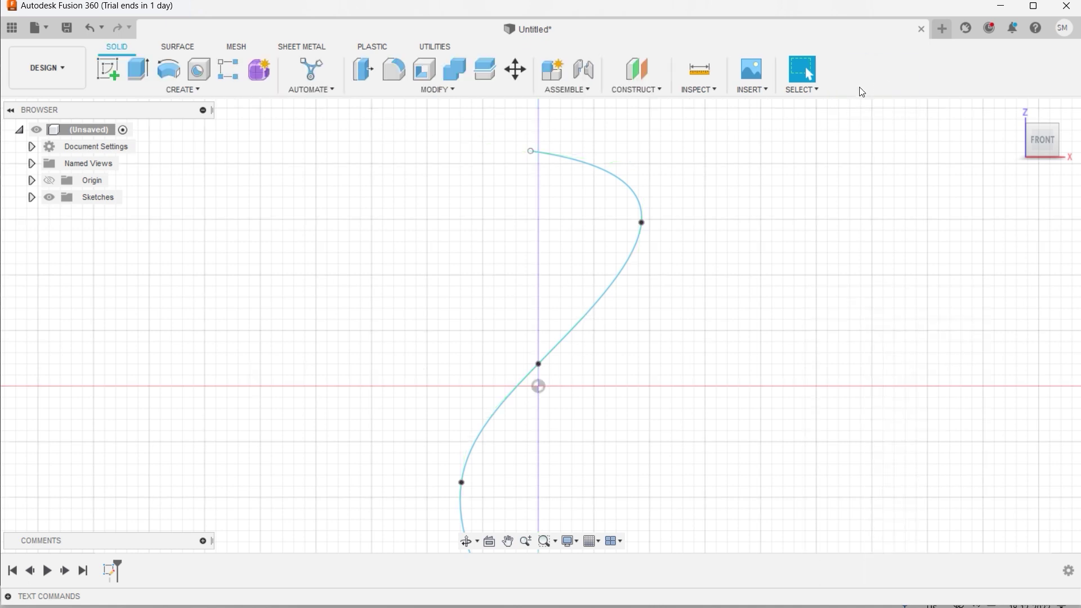
Sketch a six-sided circumscribed polygon on the vertical YZ plane, centred at the upper end of the spline, and finish the sketch
{"action": "scroll", "coordinate": [676, 204], "scroll_direction": "down", "scroll_amount": 3}
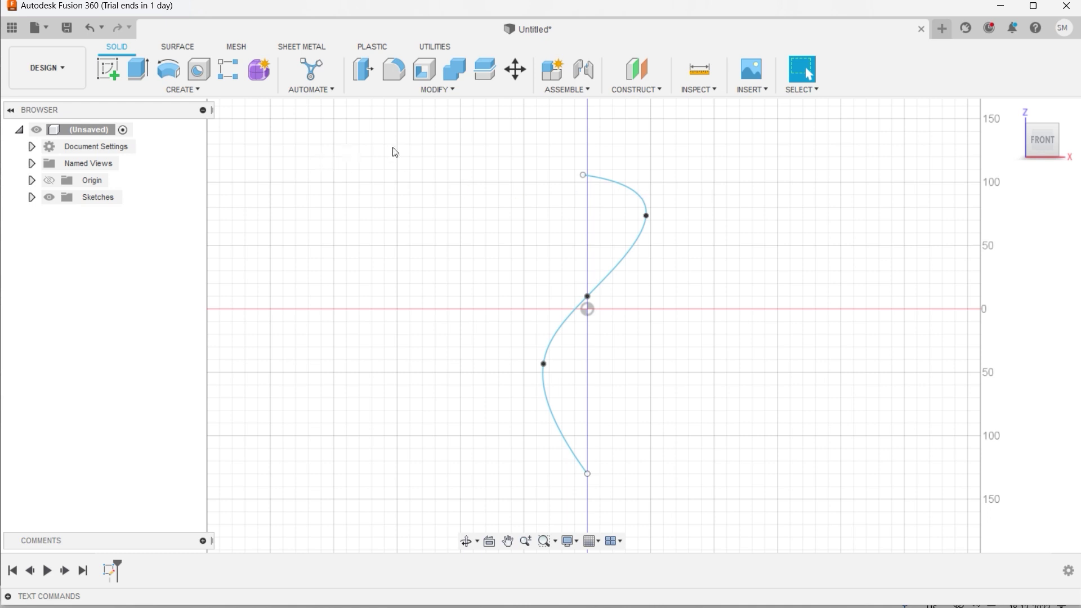
{"action": "left_click", "coordinate": [108, 70]}
{"action": "left_click", "coordinate": [587, 259]}
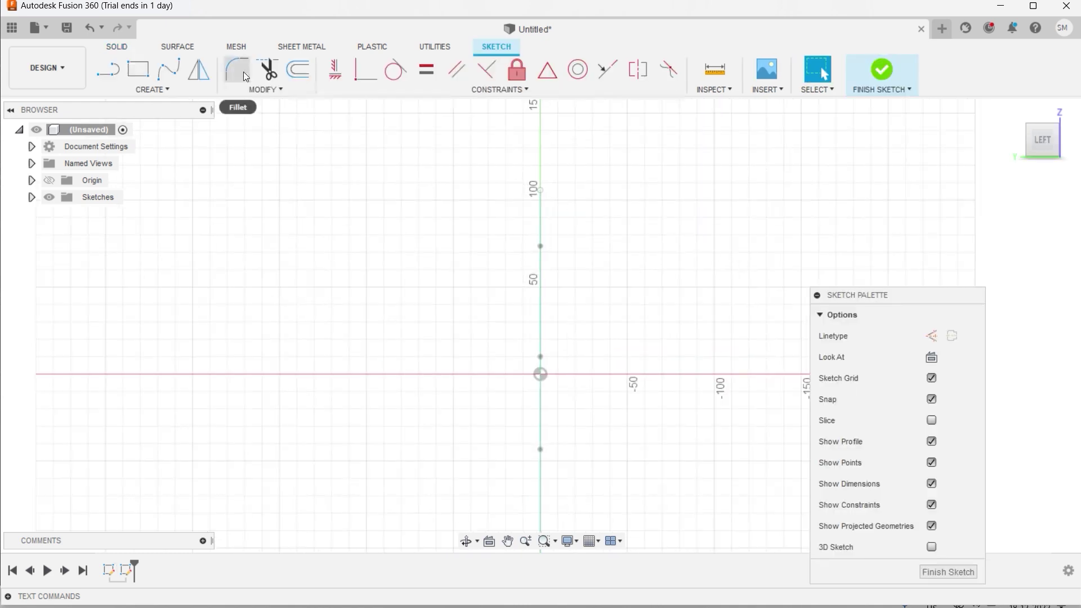
{"action": "left_click", "coordinate": [167, 90]}
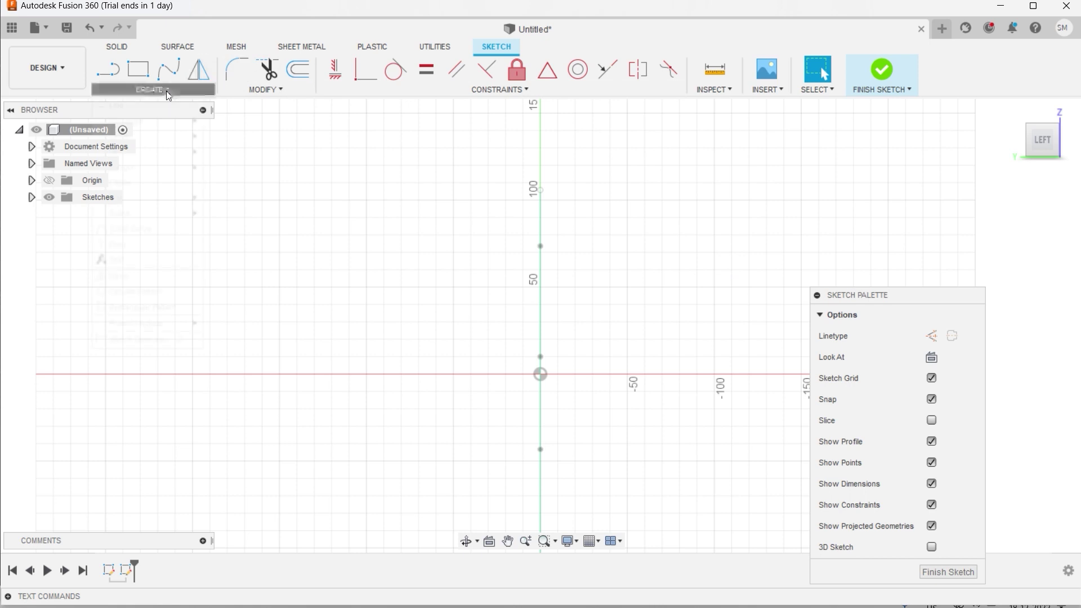
{"action": "mouse_move", "coordinate": [154, 171]}
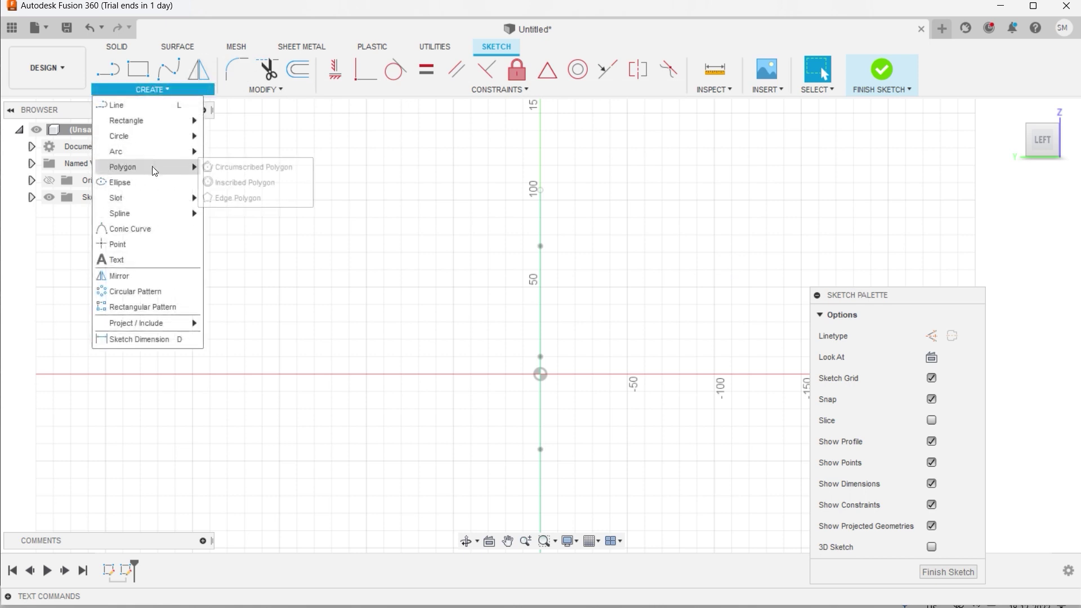
{"action": "left_click", "coordinate": [243, 166]}
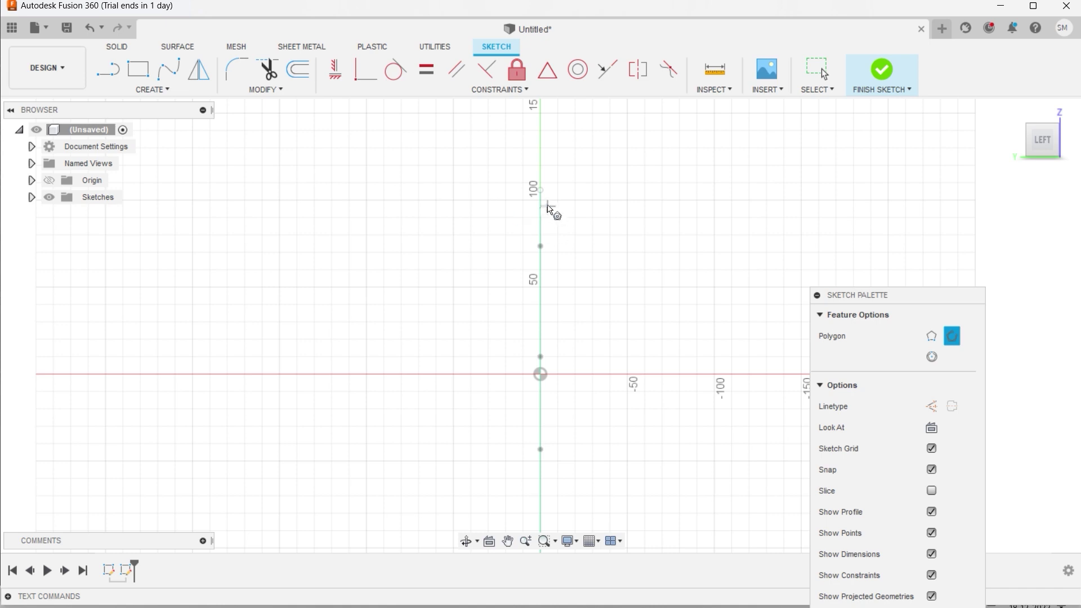
{"action": "scroll", "coordinate": [544, 197], "scroll_direction": "up", "scroll_amount": 2}
{"action": "left_click", "coordinate": [541, 177]}
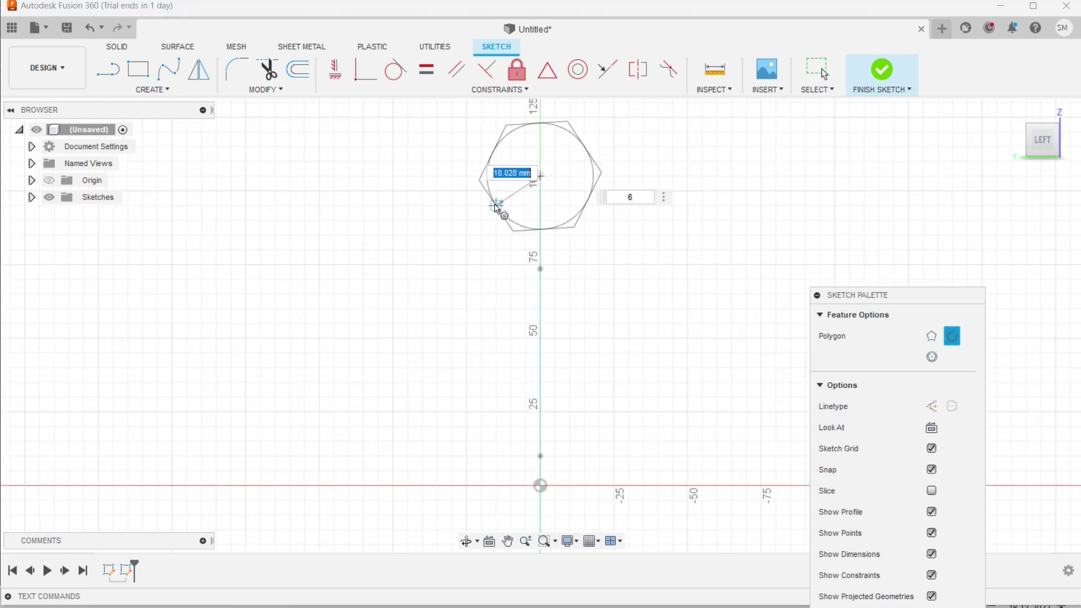
{"action": "left_click", "coordinate": [512, 204]}
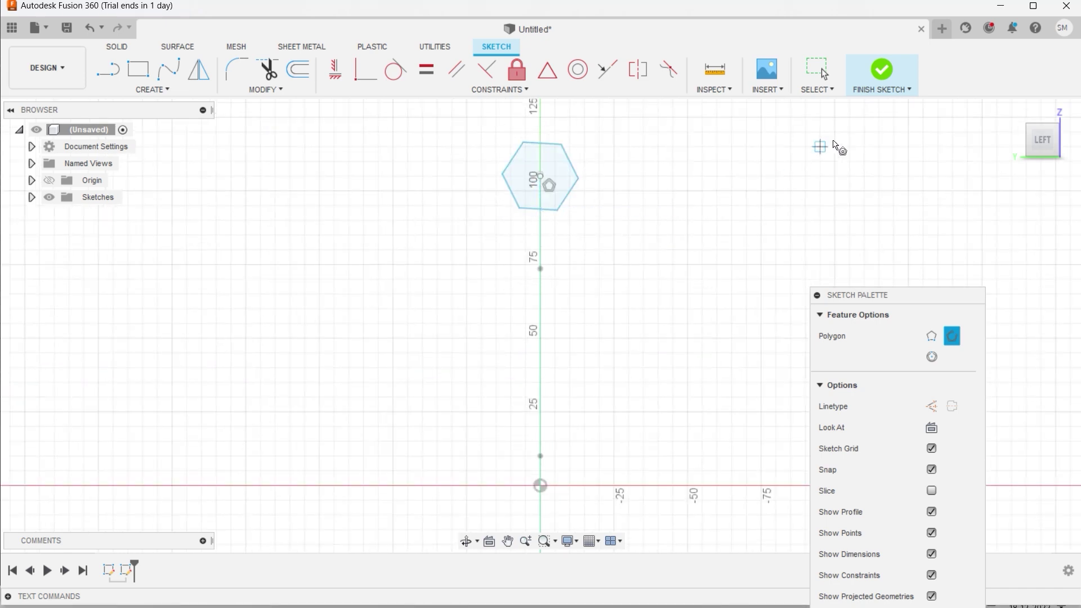
{"action": "left_click", "coordinate": [883, 76]}
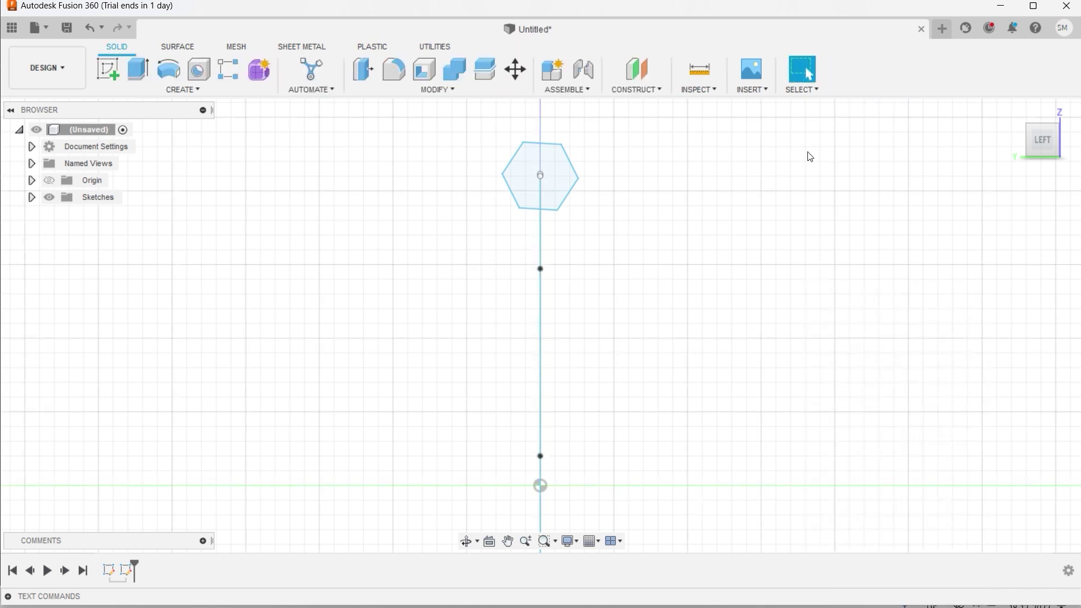
Sweep the hexagon profile along the whole S-shaped spline as a single-path new body with perpendicular orientation
{"action": "mouse_move", "coordinate": [808, 155]}
{"action": "middle_mouse_down", "text": "shift"}
{"action": "mouse_move", "coordinate": [745, 197]}
{"action": "mouse_move", "coordinate": [717, 181]}
{"action": "middle_mouse_up", "text": "shift"}
{"action": "left_click_drag", "start_coordinate": [711, 196], "coordinate": [707, 208]}
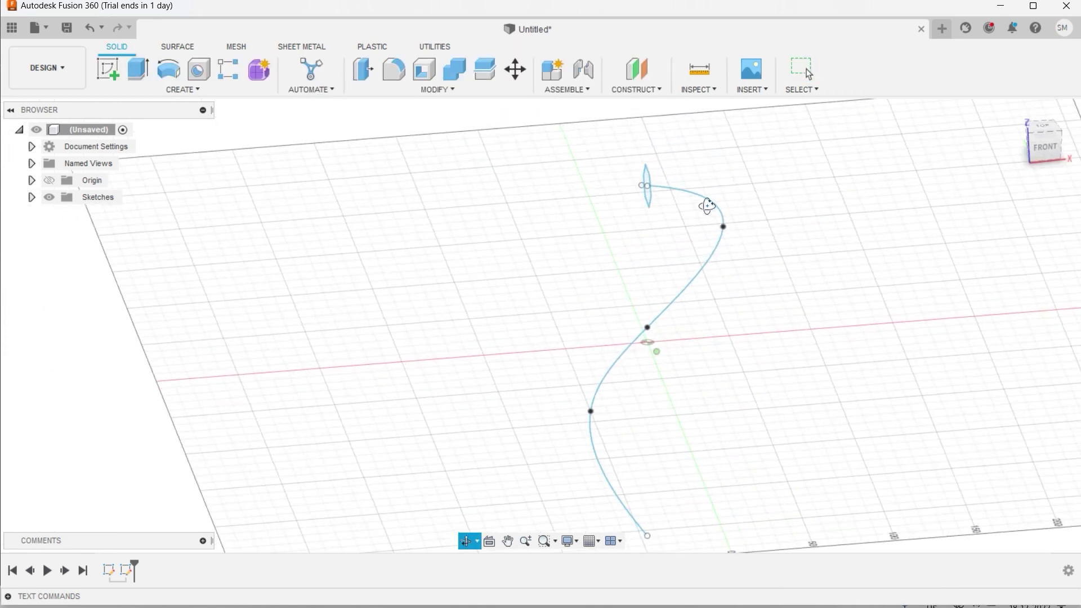
{"action": "key", "text": "Escape"}
{"action": "scroll", "coordinate": [711, 210], "scroll_direction": "up", "scroll_amount": 10}
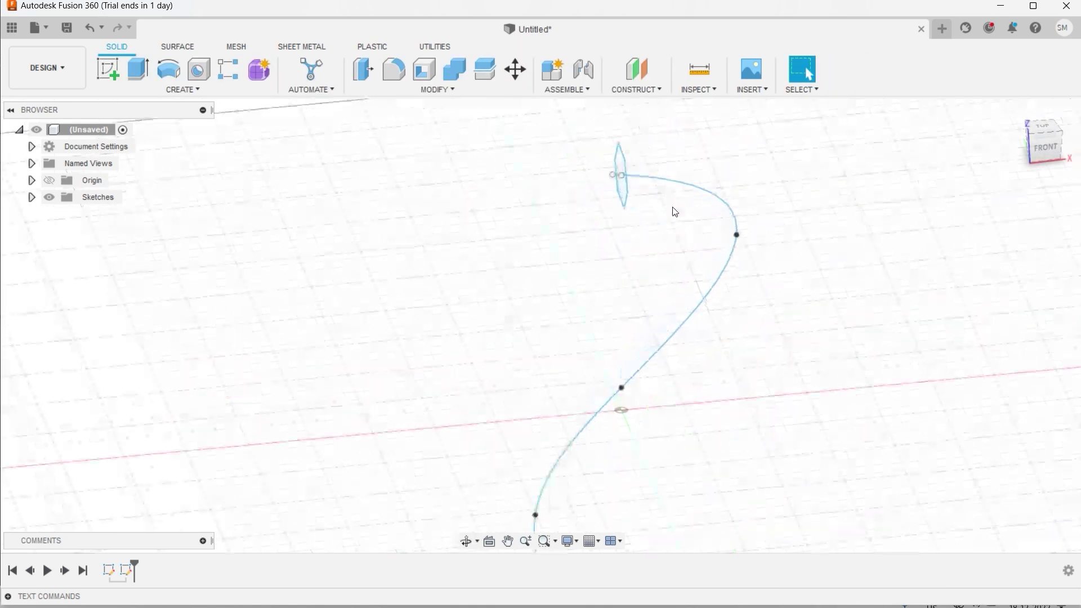
{"action": "scroll", "coordinate": [563, 151], "scroll_direction": "up", "scroll_amount": 2}
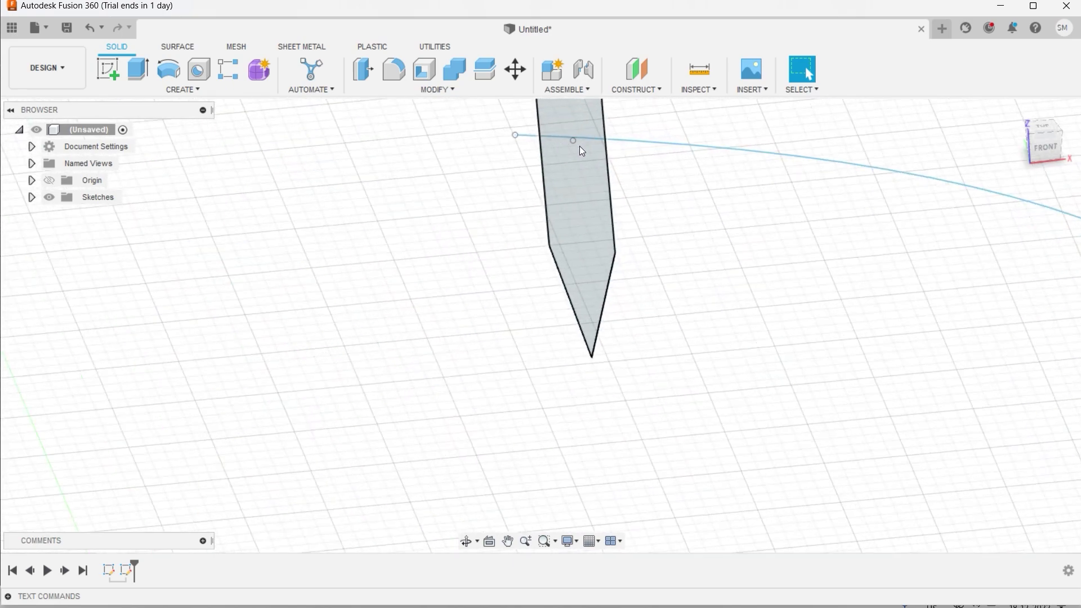
{"action": "scroll", "coordinate": [579, 148], "scroll_direction": "down", "scroll_amount": 5}
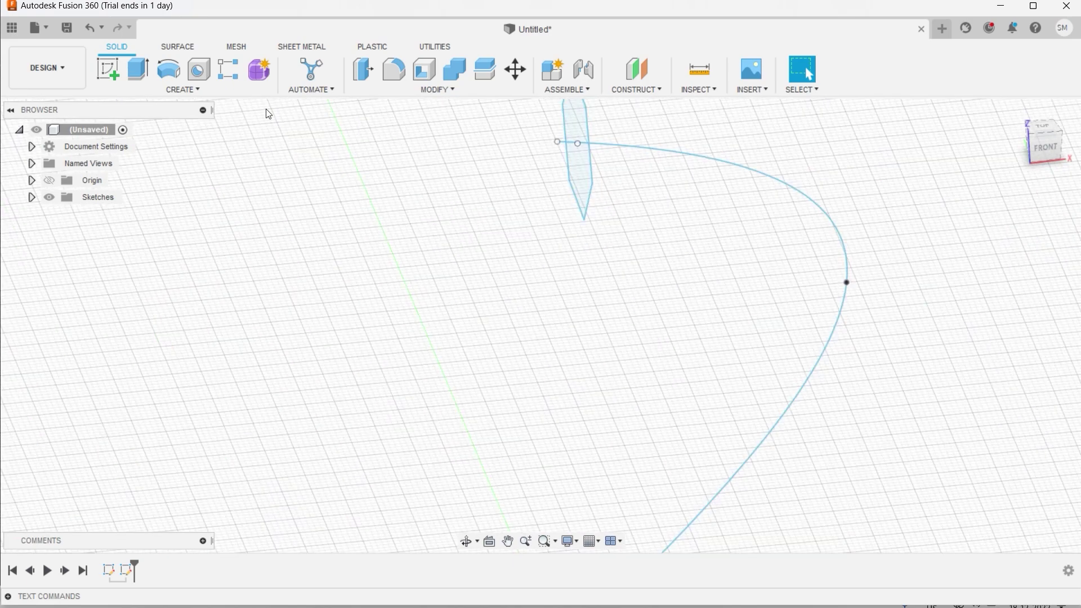
{"action": "left_click", "coordinate": [183, 90]}
{"action": "left_click", "coordinate": [155, 199]}
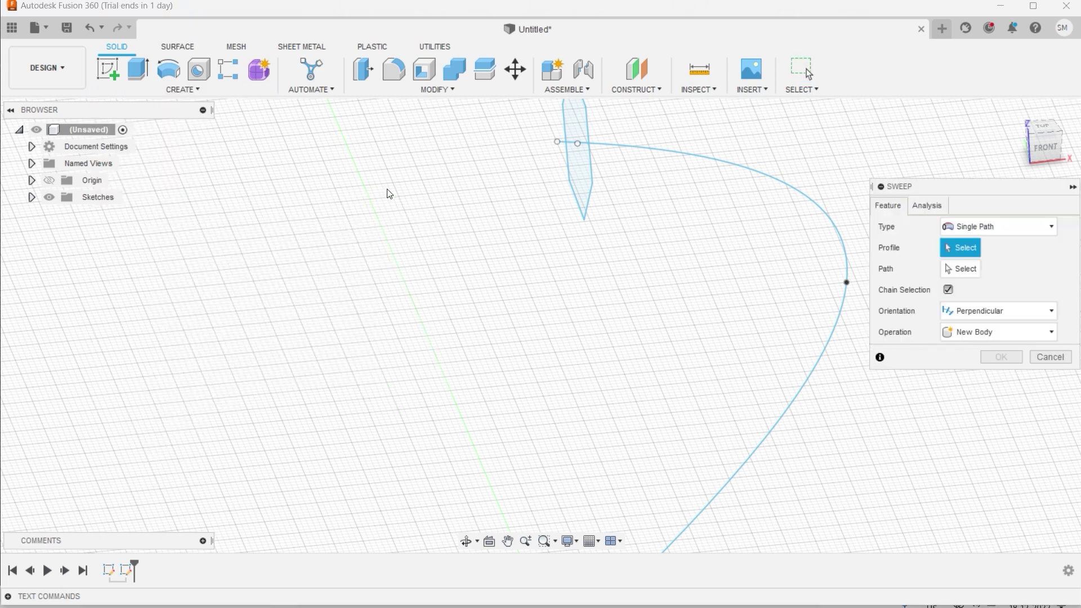
{"action": "left_click", "coordinate": [583, 172]}
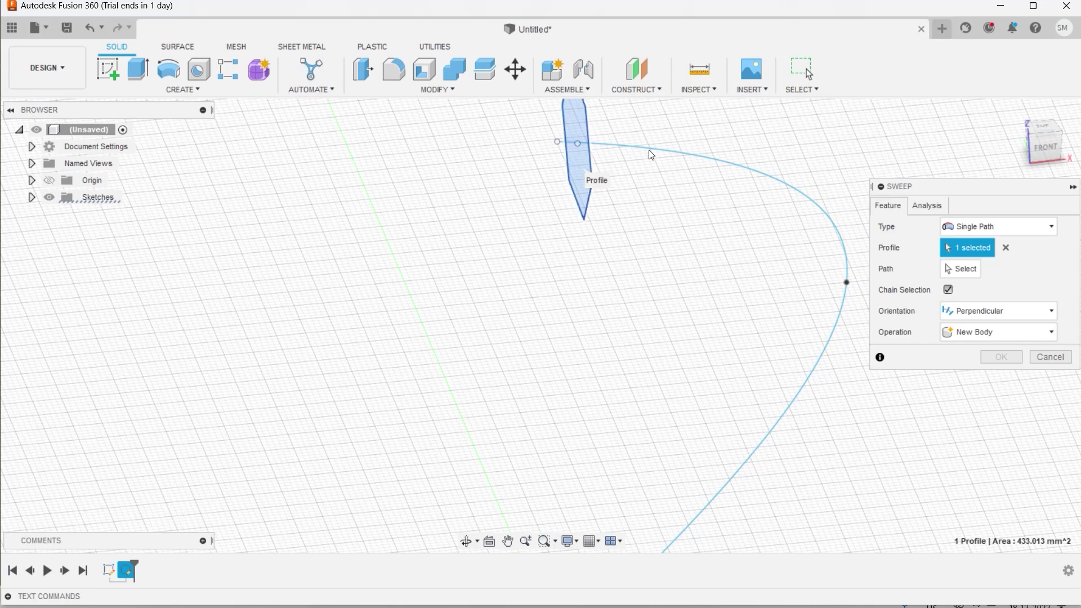
{"action": "left_click", "coordinate": [957, 269]}
{"action": "left_click", "coordinate": [755, 178]}
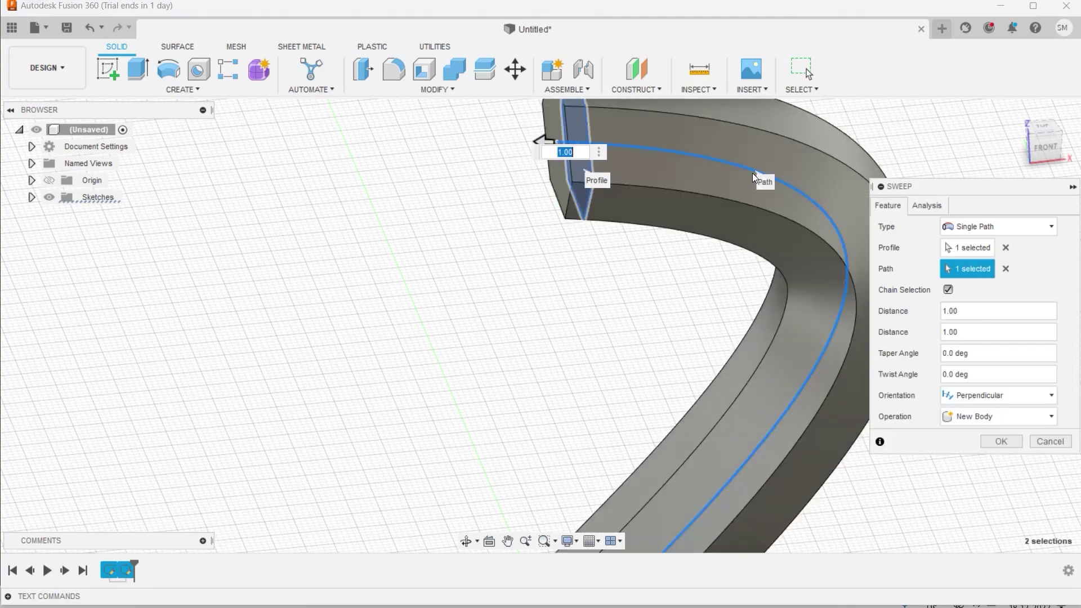
{"action": "scroll", "coordinate": [747, 205], "scroll_direction": "down", "scroll_amount": 5}
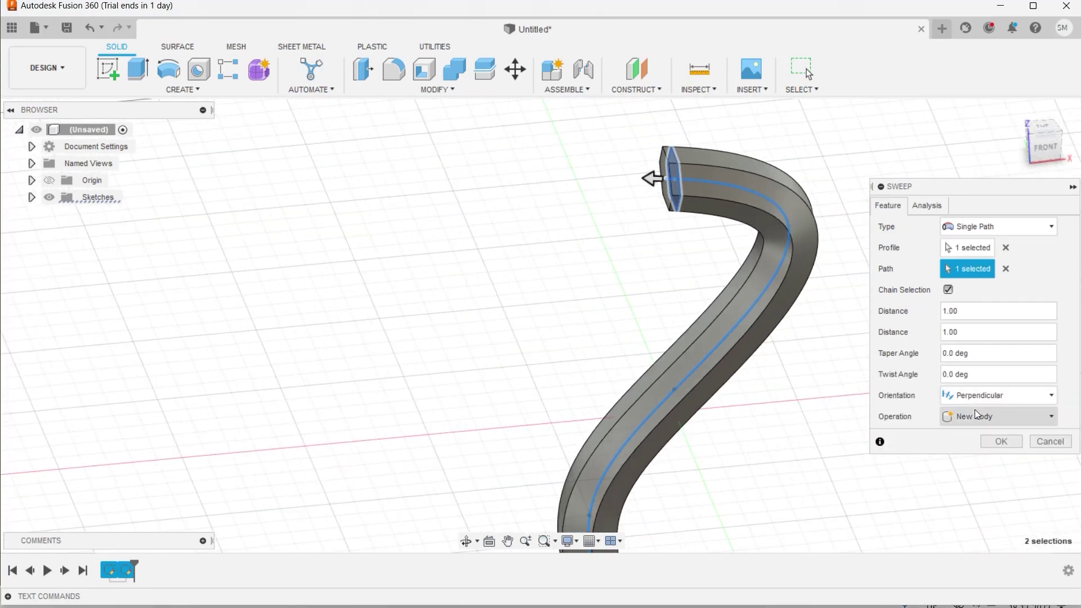
{"action": "left_click", "coordinate": [1001, 441]}
Examine the swept hexagonal body along its length and at its upper end face from several angles
{"action": "scroll", "coordinate": [863, 359], "scroll_direction": "down", "scroll_amount": 5}
{"action": "scroll", "coordinate": [873, 416], "scroll_direction": "up", "scroll_amount": 3}
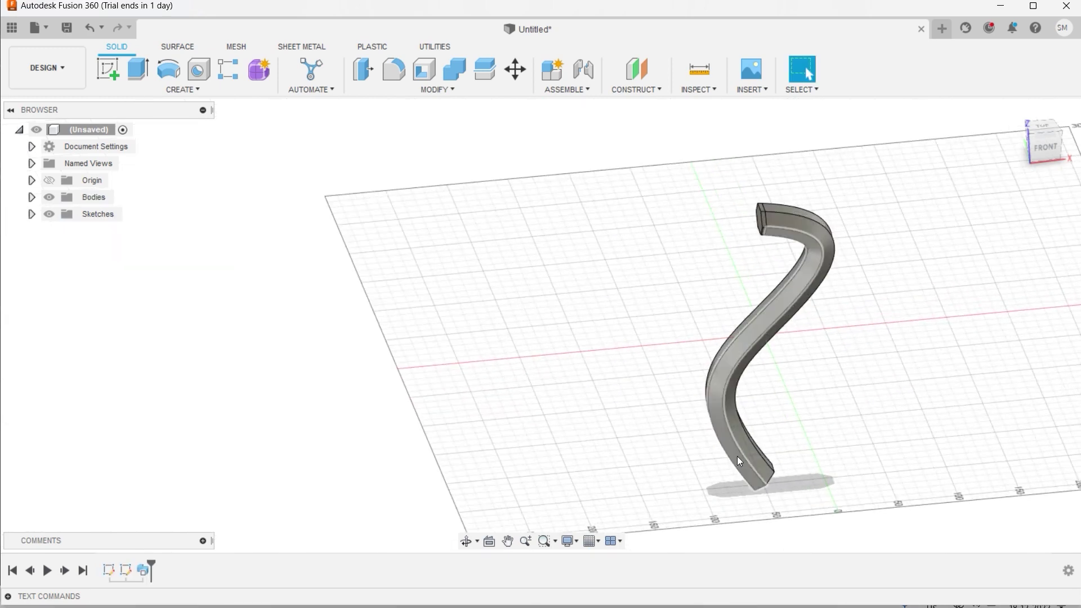
{"action": "middle_click_drag", "start_coordinate": [821, 220], "coordinate": [873, 241], "text": "shift"}
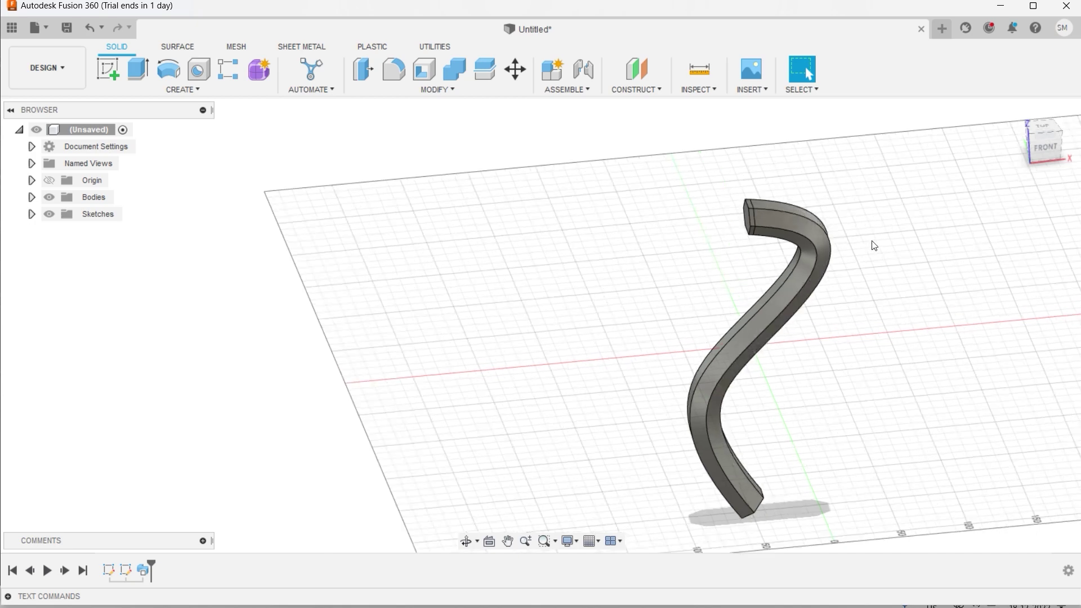
{"action": "scroll", "coordinate": [873, 248], "scroll_direction": "up", "scroll_amount": 2}
{"action": "scroll", "coordinate": [900, 308], "scroll_direction": "down", "scroll_amount": 2}
{"action": "middle_click_drag", "start_coordinate": [899, 309], "coordinate": [927, 163], "text": "shift"}
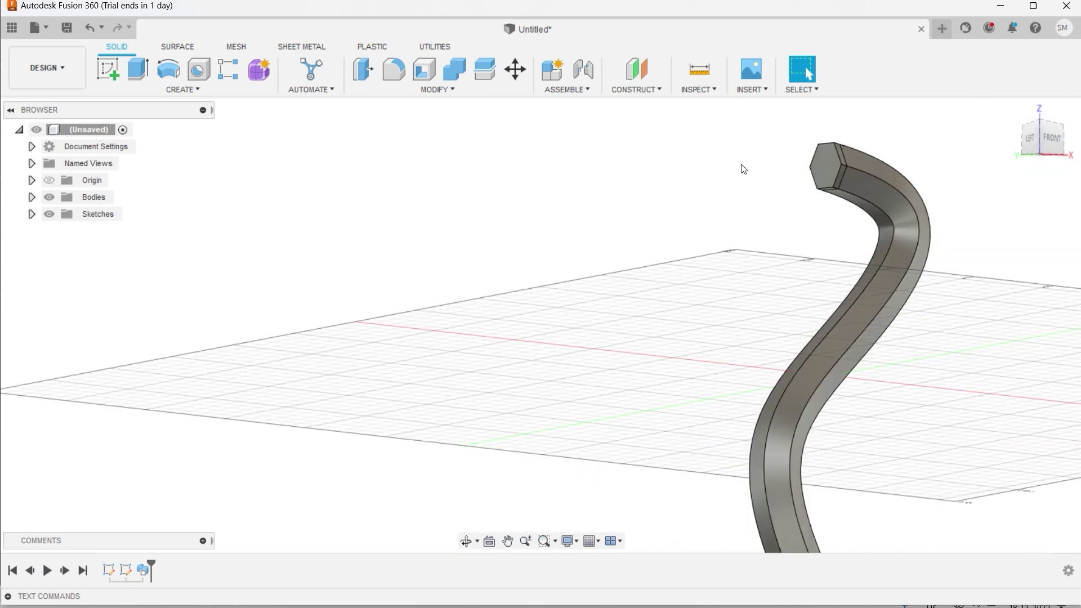
{"action": "scroll", "coordinate": [861, 206], "scroll_direction": "down", "scroll_amount": 2}
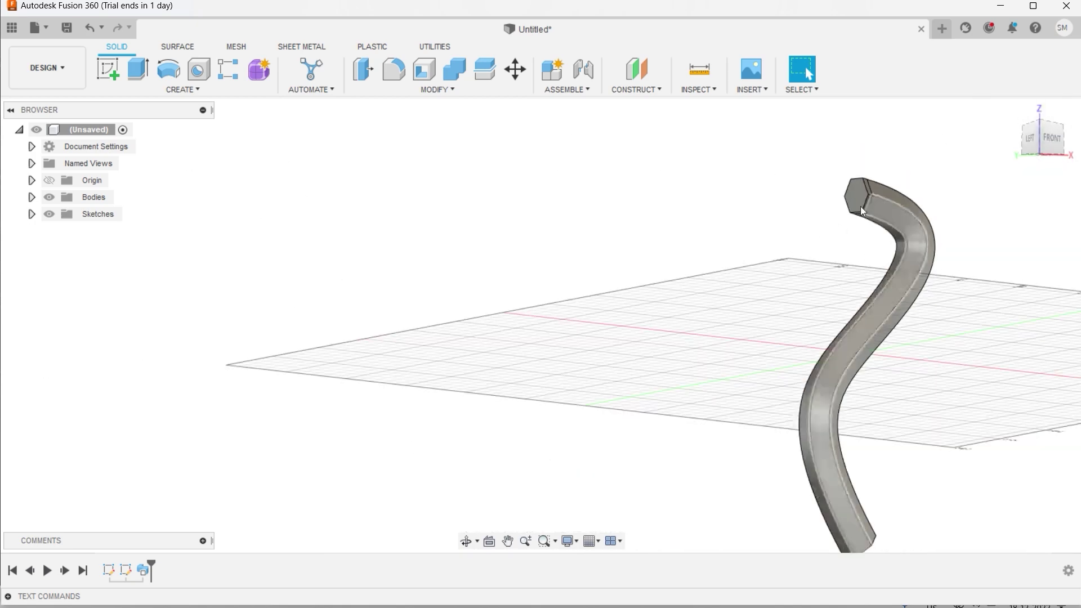
Undo the swept model and sketch a 10 mm diameter circle centred at the origin on the horizontal XY plane
{"action": "left_click", "coordinate": [87, 27]}
{"action": "left_click", "coordinate": [87, 26]}
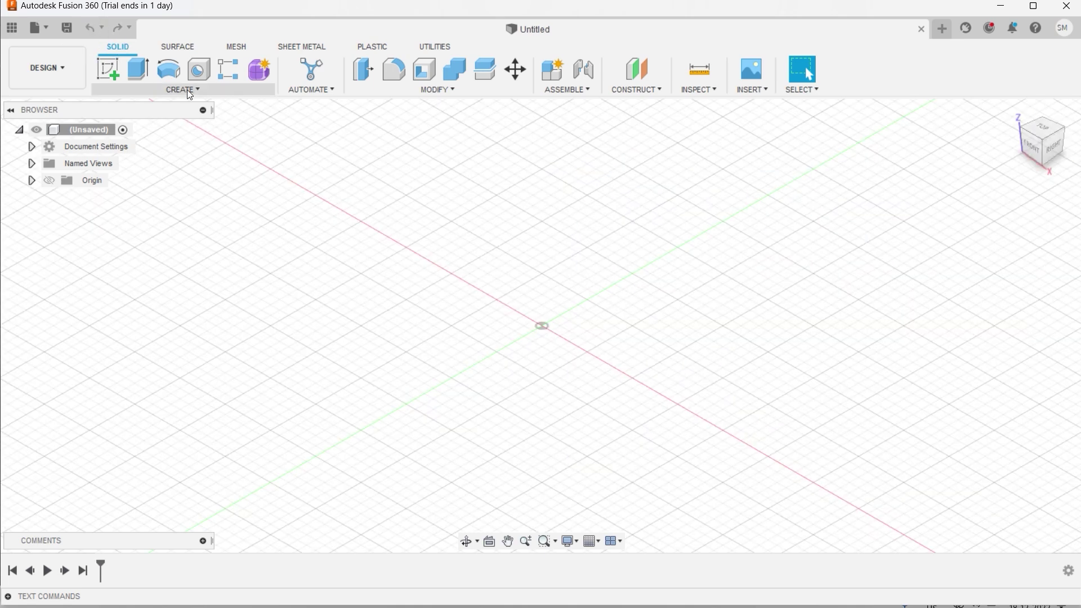
{"action": "left_click", "coordinate": [183, 90]}
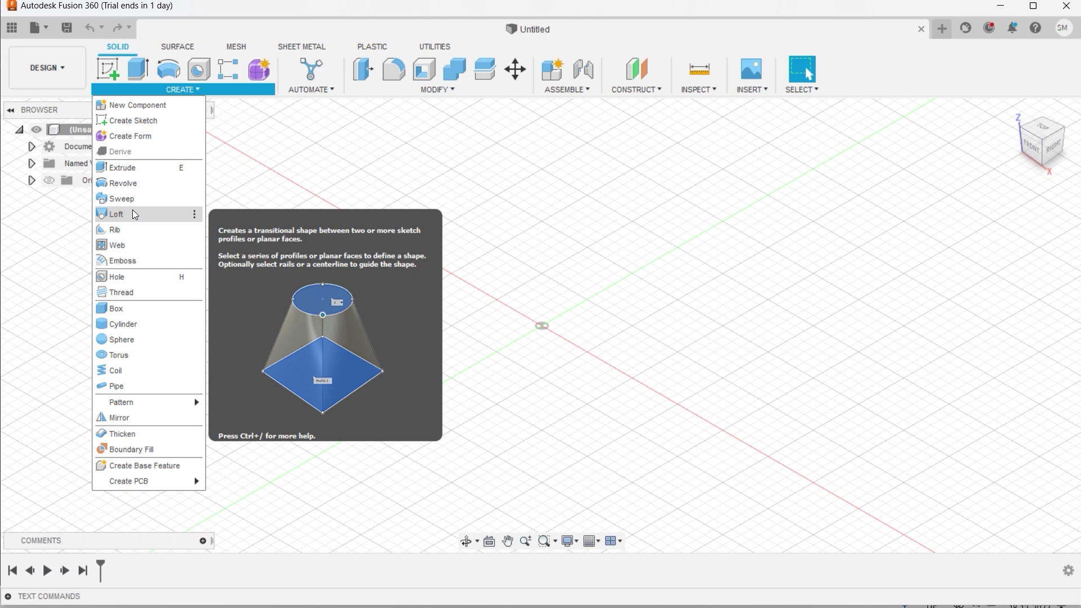
{"action": "left_click", "coordinate": [633, 137]}
{"action": "left_click", "coordinate": [618, 322]}
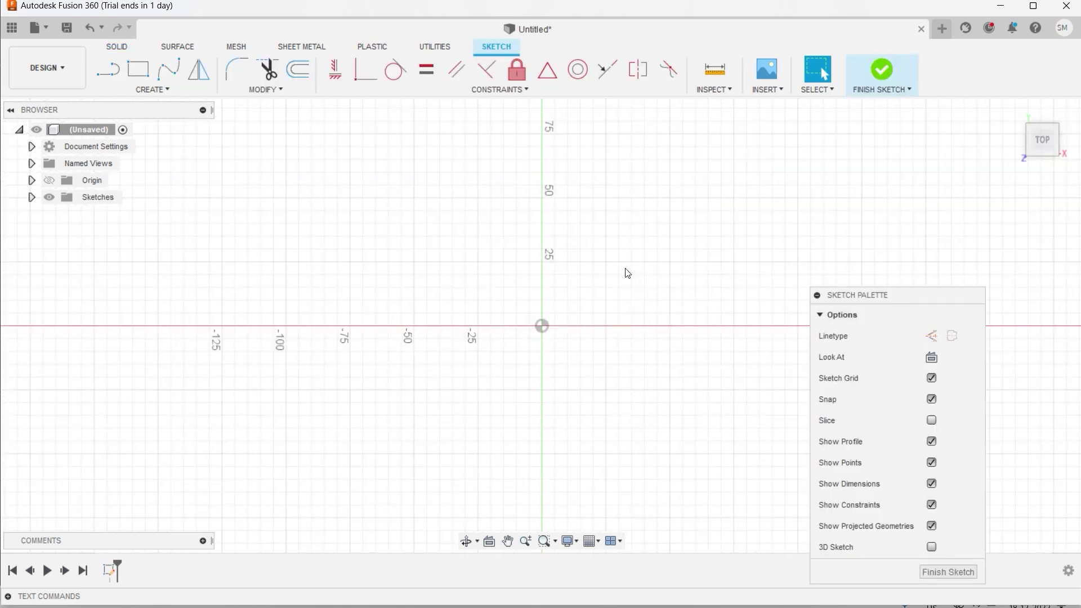
{"action": "key", "text": "c"}
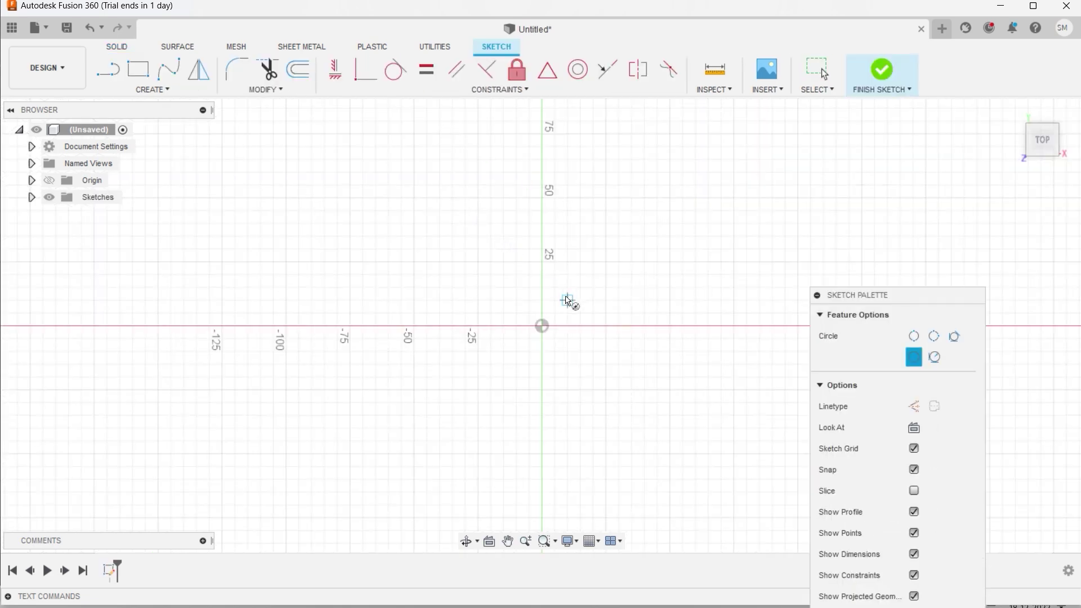
{"action": "left_click", "coordinate": [543, 326]}
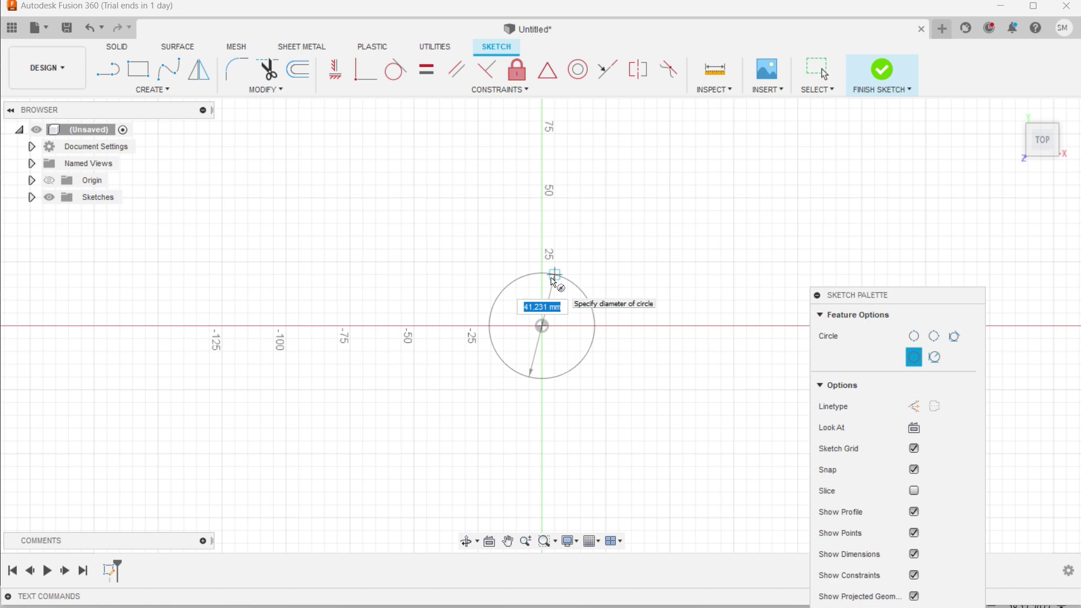
{"action": "type", "text": "10"}
{"action": "key", "text": "Return"}
{"action": "key", "text": "Escape"}
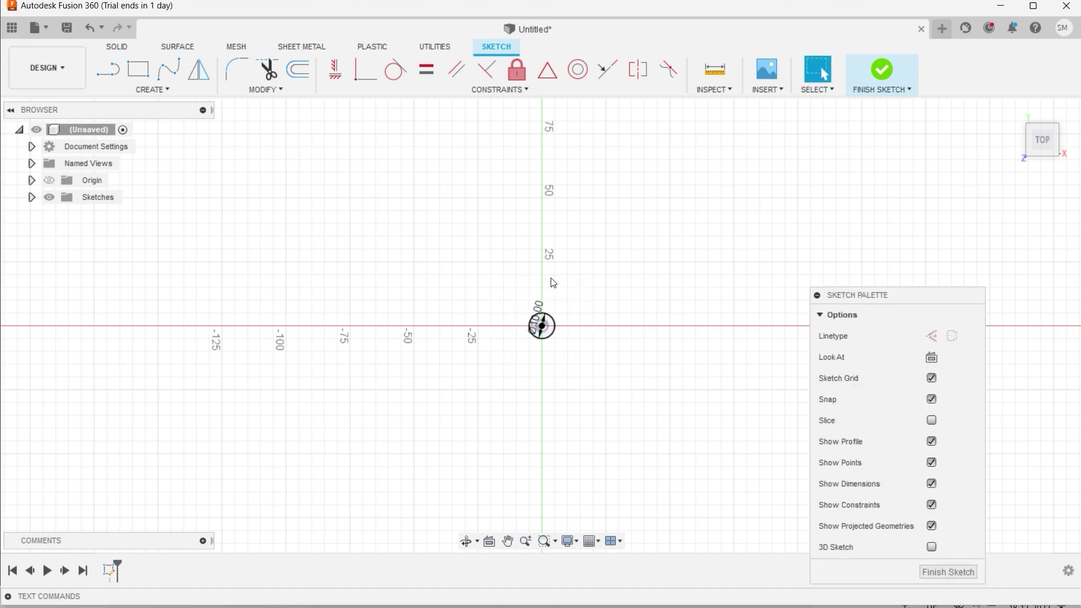
{"action": "left_click", "coordinate": [890, 72]}
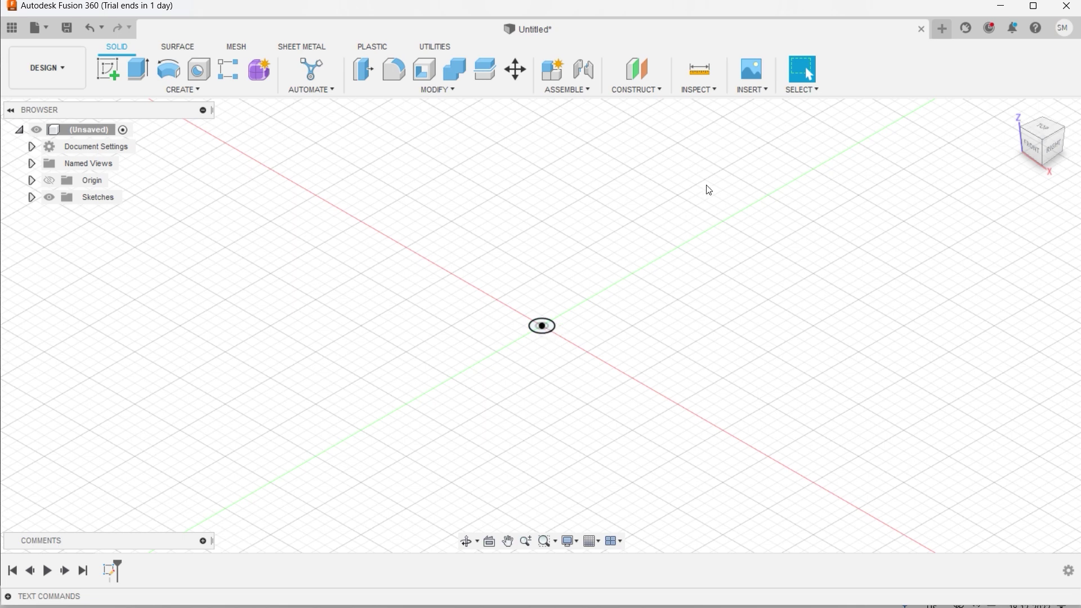
Create a construction plane offset 20 mm upward from the XY plane
{"action": "left_click", "coordinate": [662, 87]}
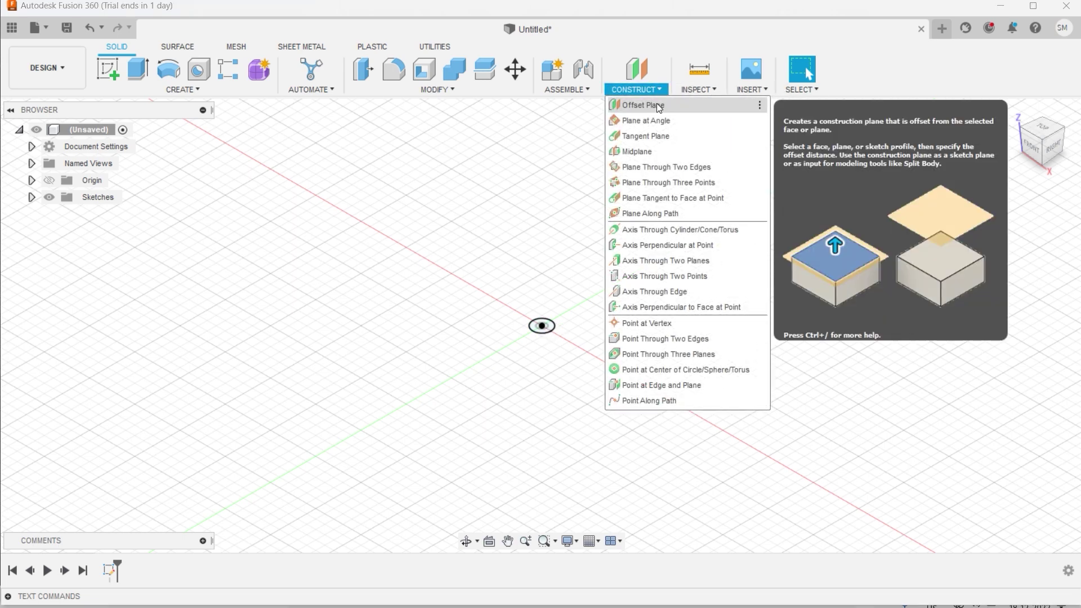
{"action": "left_click", "coordinate": [659, 107]}
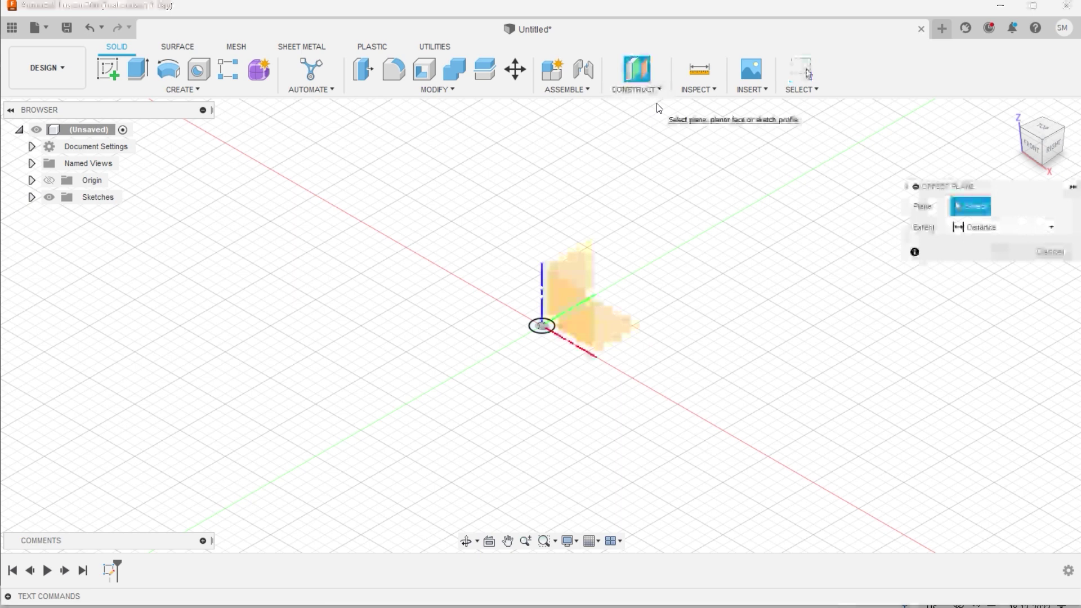
{"action": "left_click", "coordinate": [618, 321]}
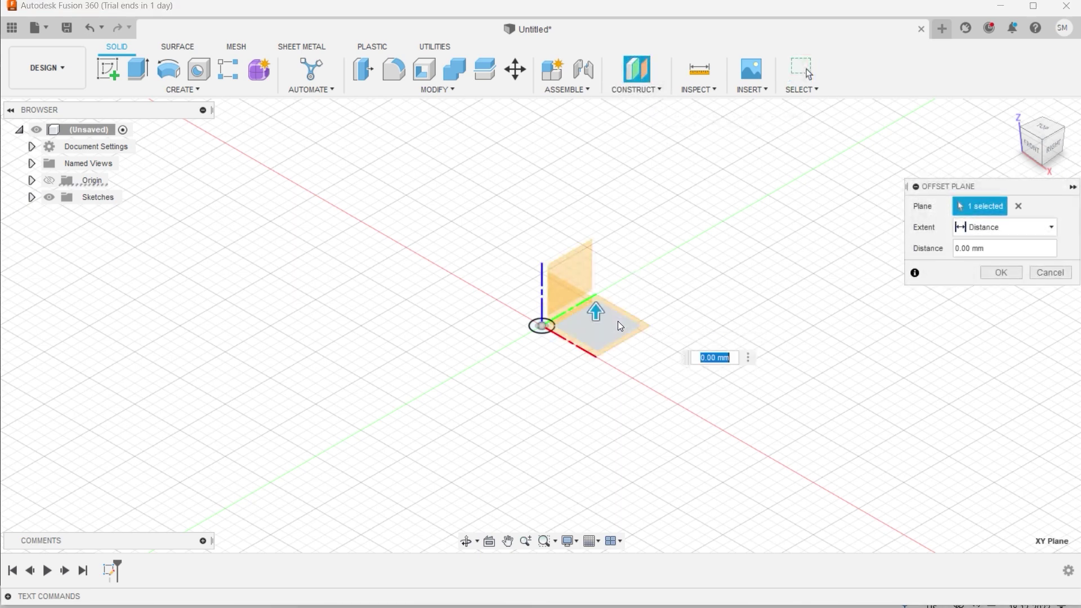
{"action": "type", "text": "5"}
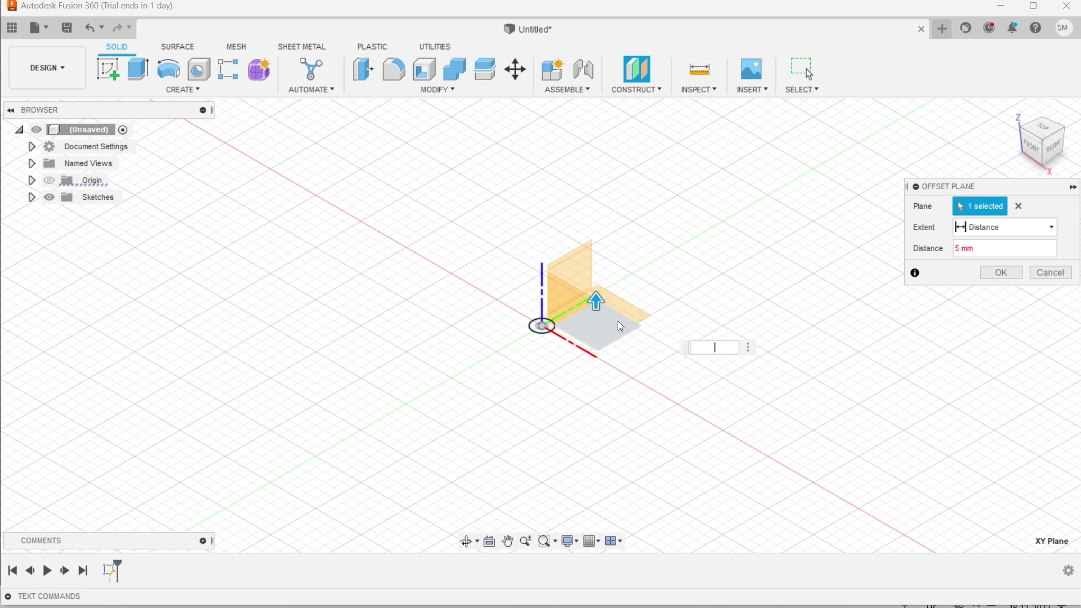
{"action": "type", "text": "20"}
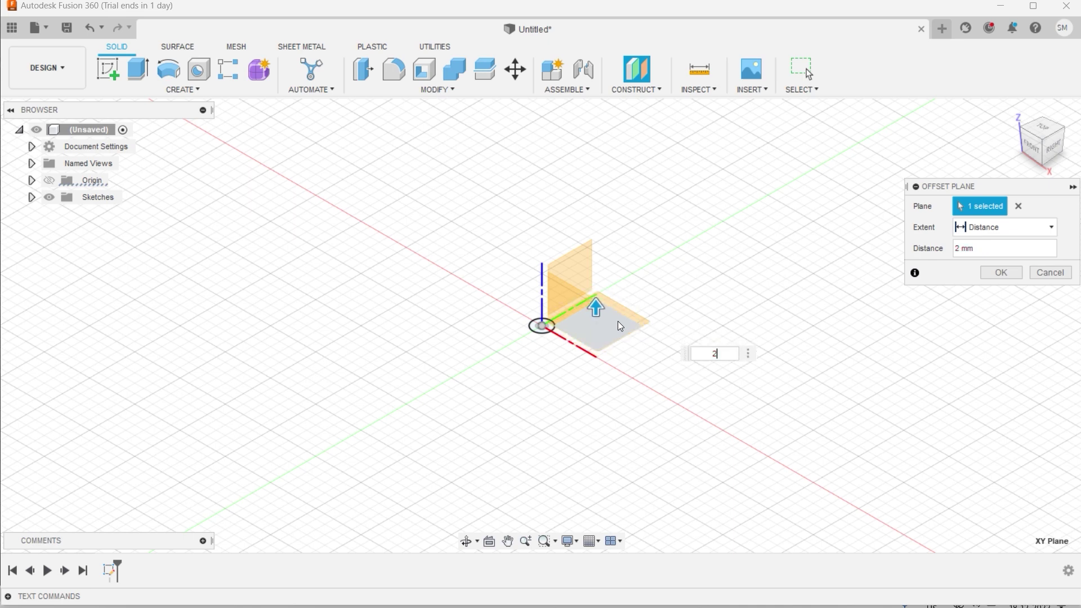
{"action": "left_click", "coordinate": [998, 272]}
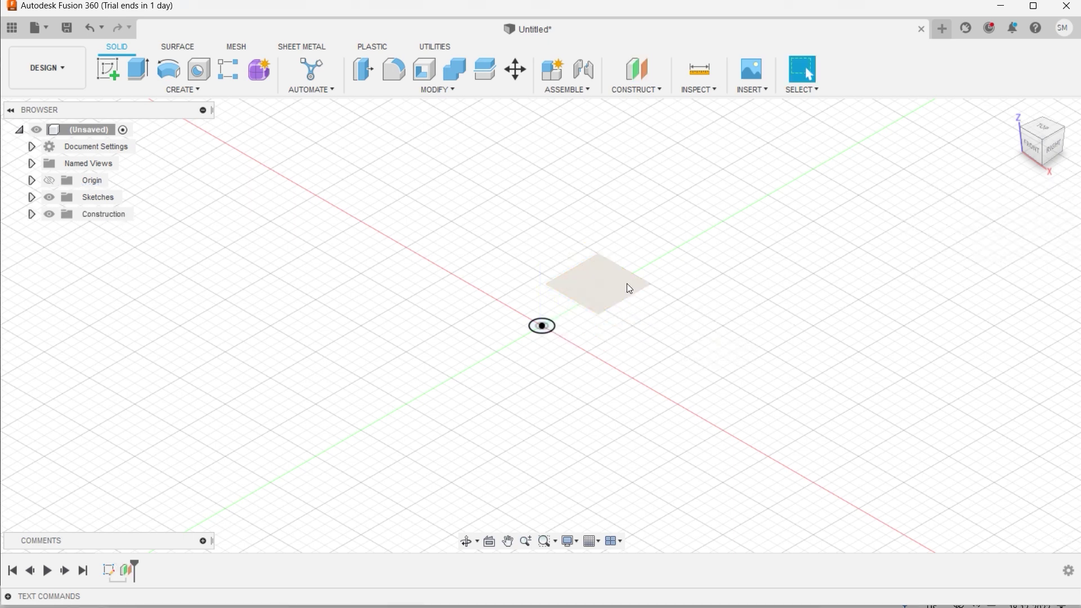
Sketch a 40 mm diameter circle centred on the origin on the offset plane and finish the sketch
{"action": "left_click", "coordinate": [596, 290]}
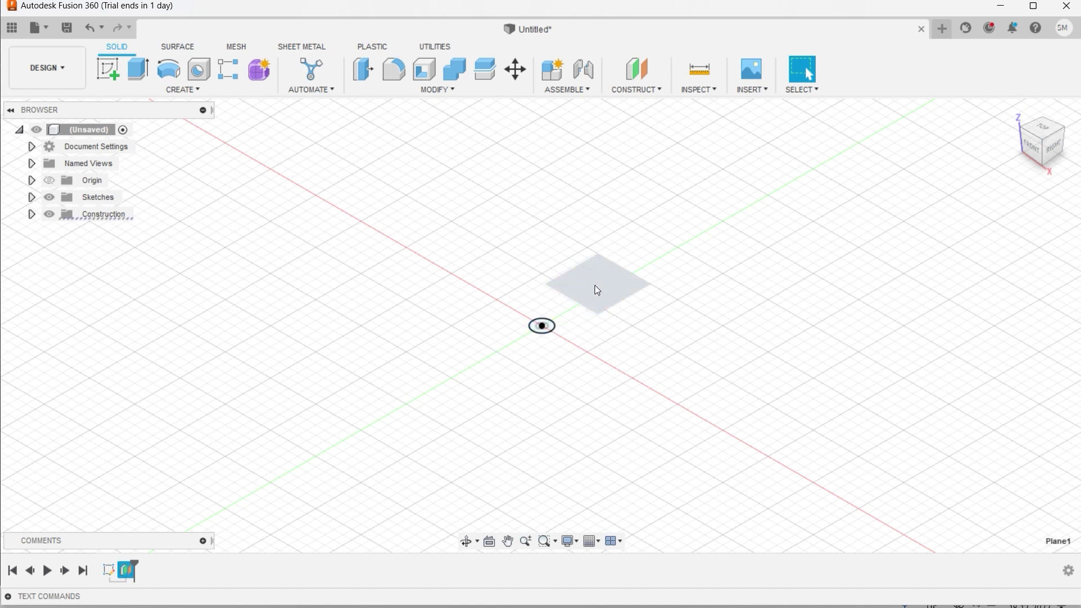
{"action": "left_click", "coordinate": [114, 71]}
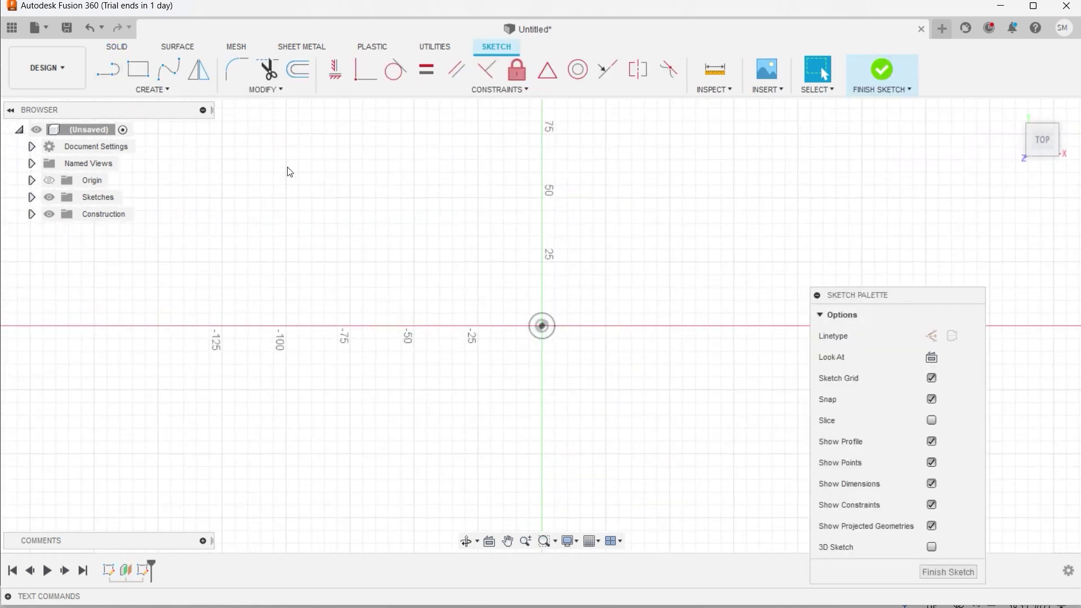
{"action": "key", "text": "c"}
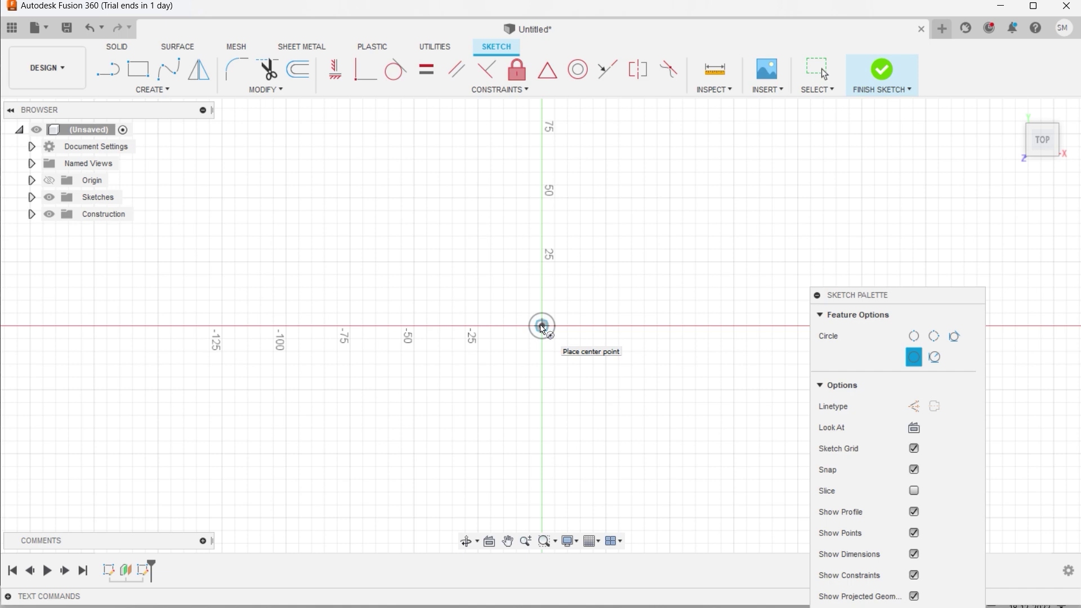
{"action": "left_click", "coordinate": [542, 326]}
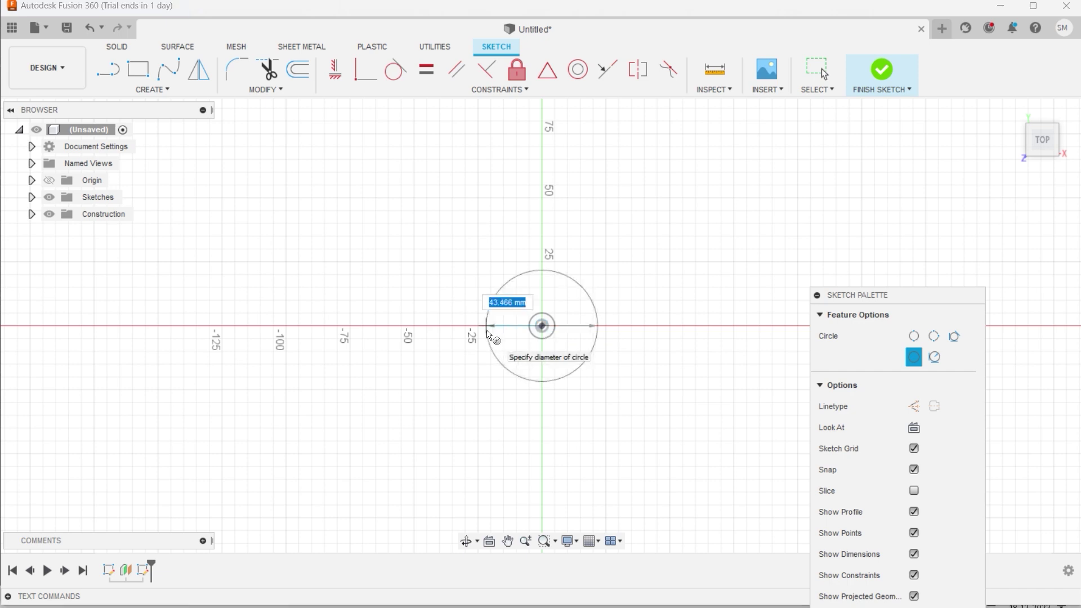
{"action": "type", "text": "40"}
{"action": "key", "text": "Return"}
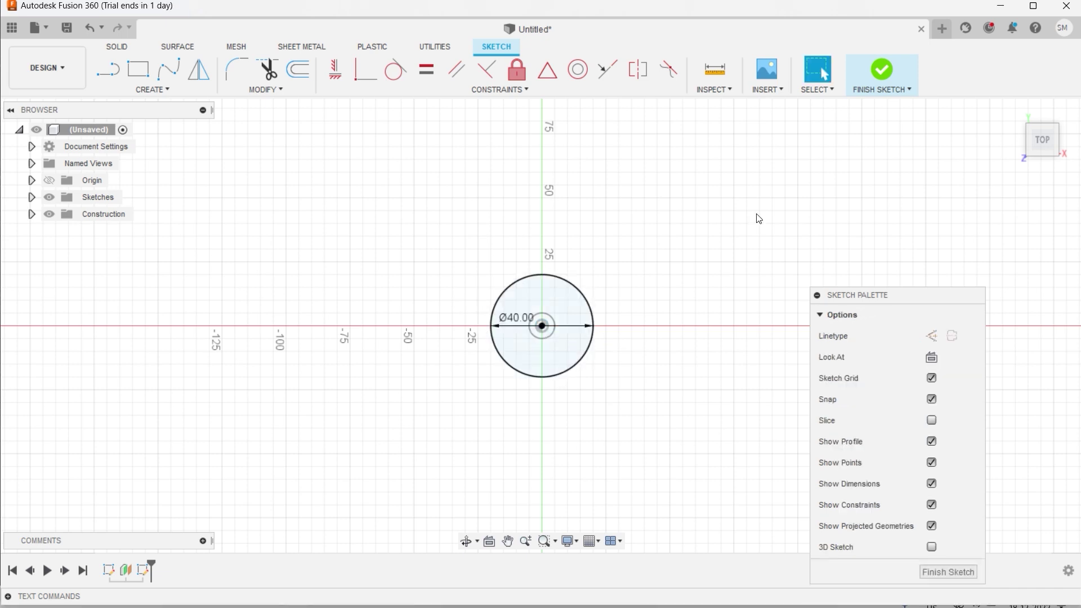
{"action": "left_click", "coordinate": [884, 74]}
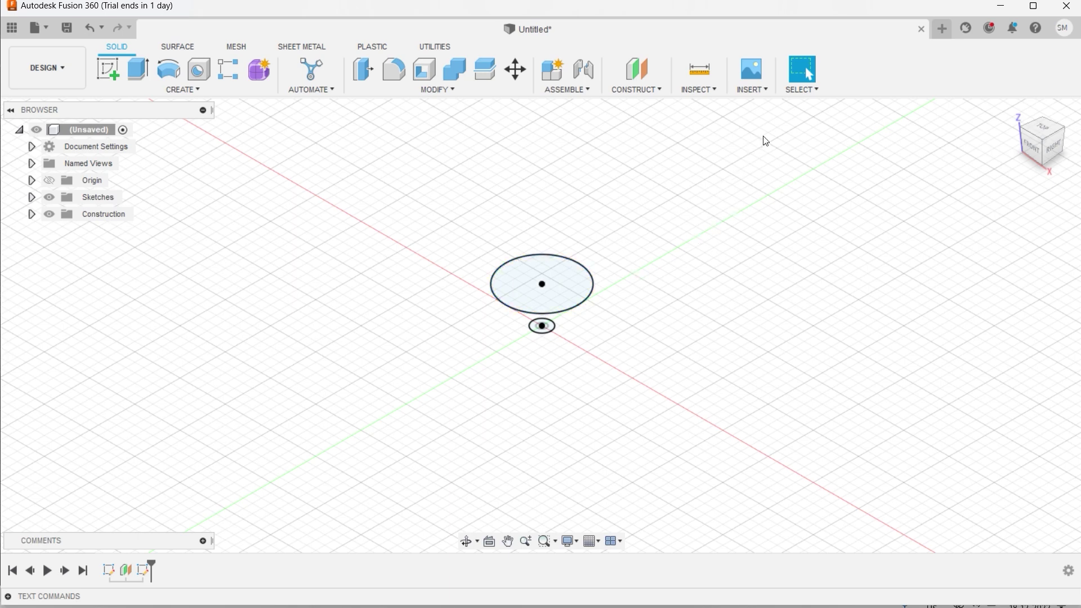
Create a second construction plane offset upward from the XY plane, at roughly two and a half times the first offset plane's height
{"action": "left_click", "coordinate": [659, 90]}
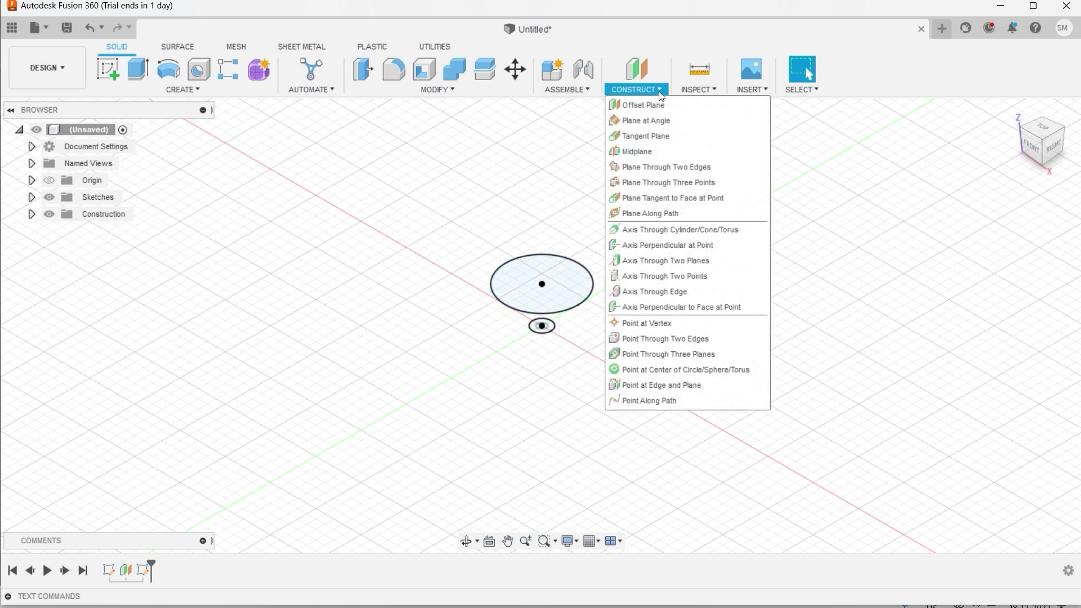
{"action": "left_click", "coordinate": [653, 105]}
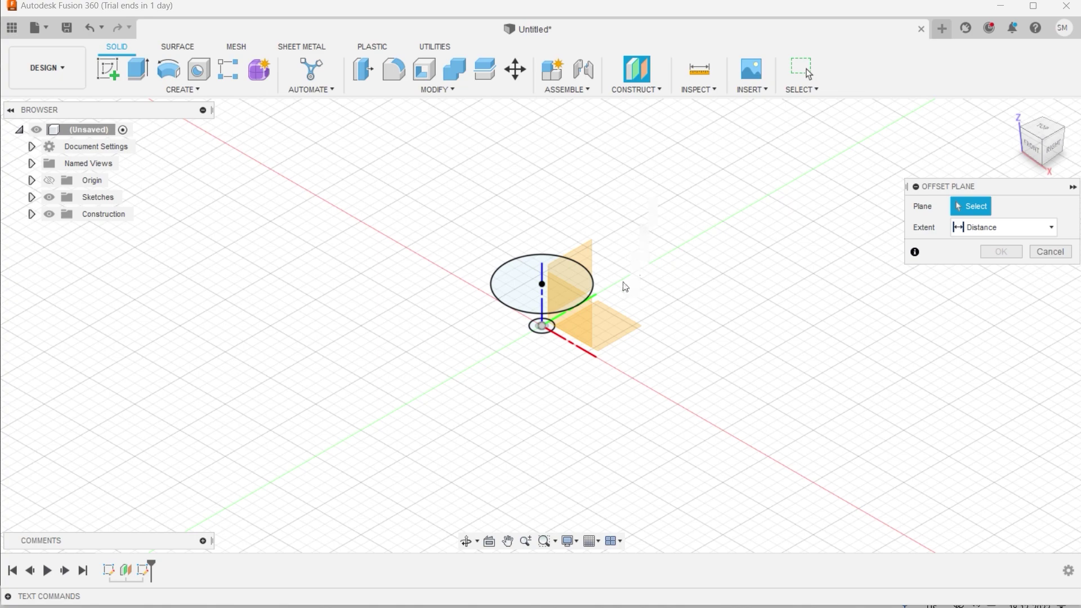
{"action": "left_click", "coordinate": [613, 324]}
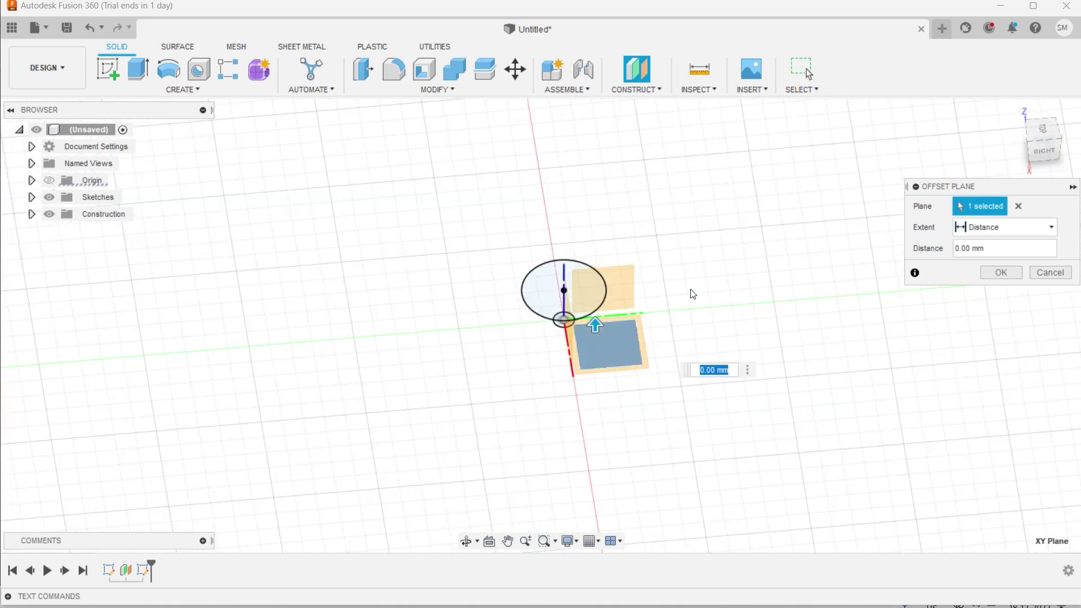
{"action": "middle_click_drag", "start_coordinate": [714, 310], "coordinate": [736, 277], "text": "shift"}
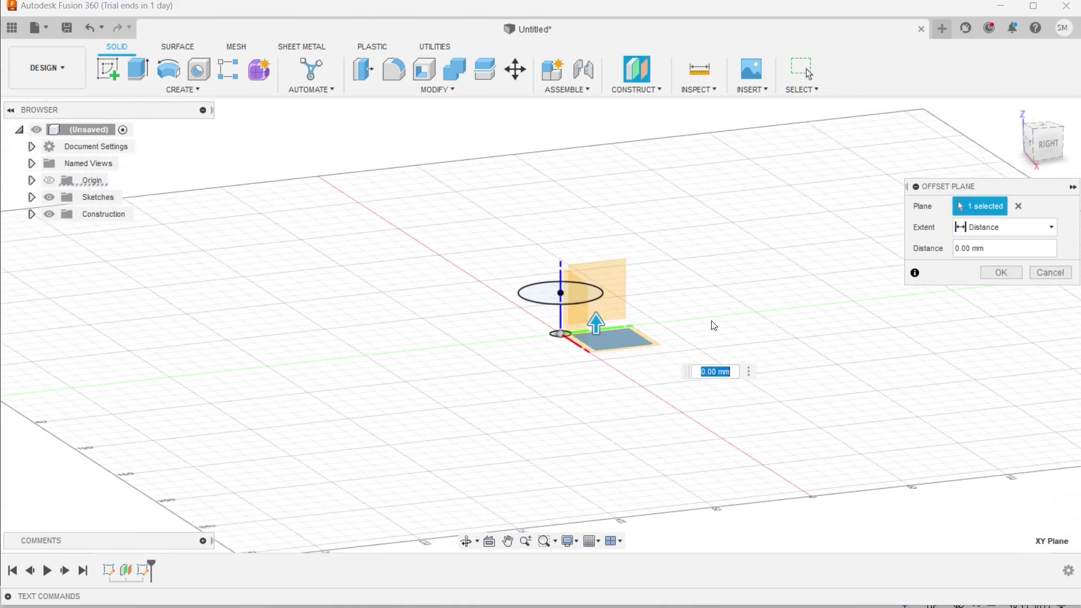
{"action": "type", "text": "1"}
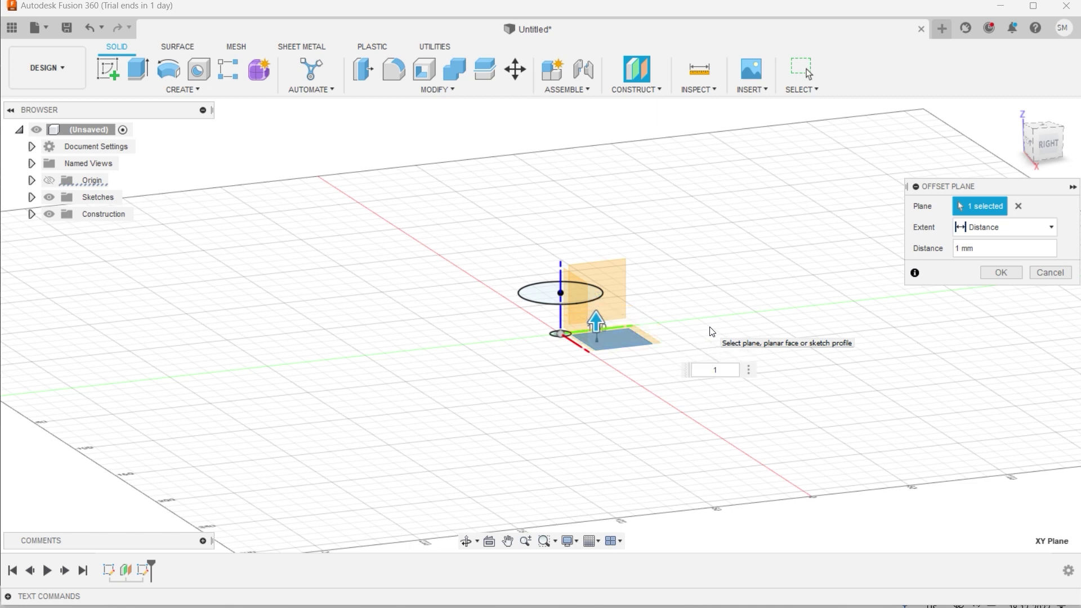
{"action": "type", "text": "0"}
{"action": "left_click", "coordinate": [1001, 272]}
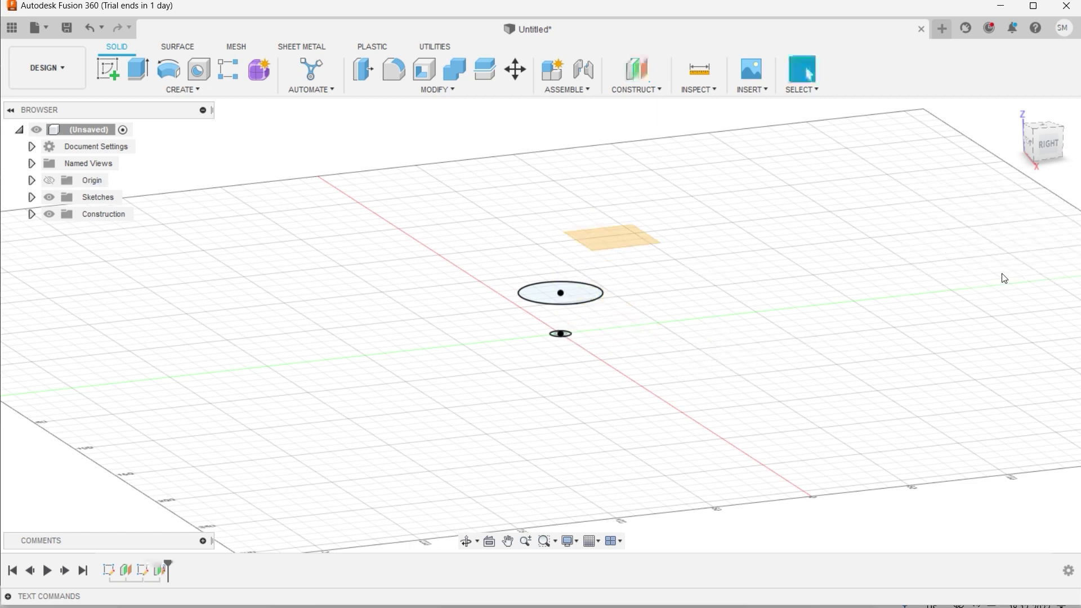
Sketch a 20 mm diameter circle centred on the origin on the upper offset plane and finish the sketch
{"action": "left_click", "coordinate": [608, 243]}
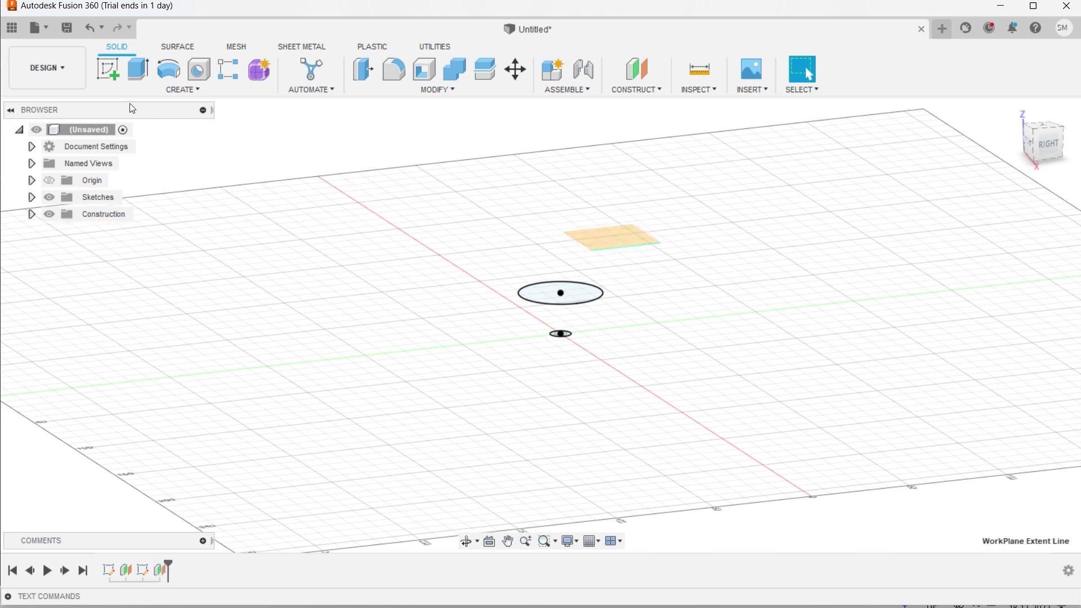
{"action": "left_click", "coordinate": [108, 71]}
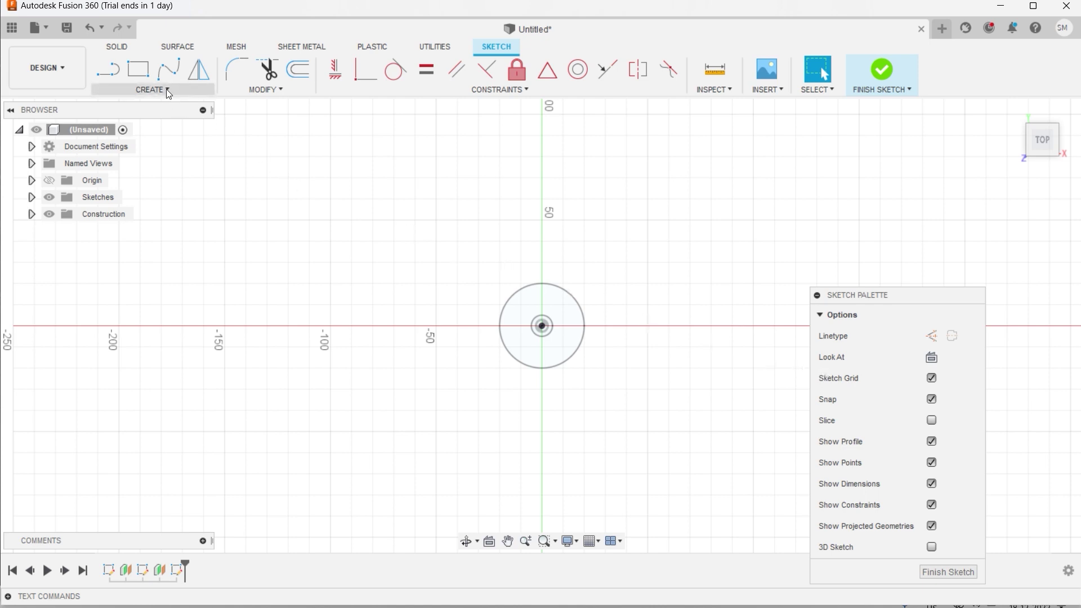
{"action": "key", "text": "c"}
{"action": "left_click", "coordinate": [542, 326]}
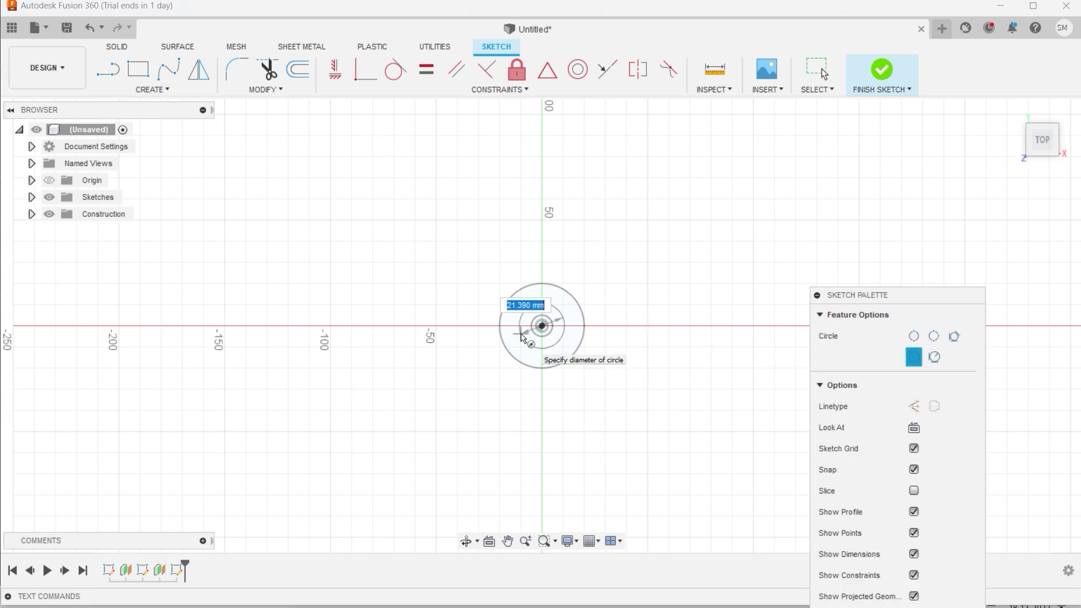
{"action": "left_click", "coordinate": [522, 336]}
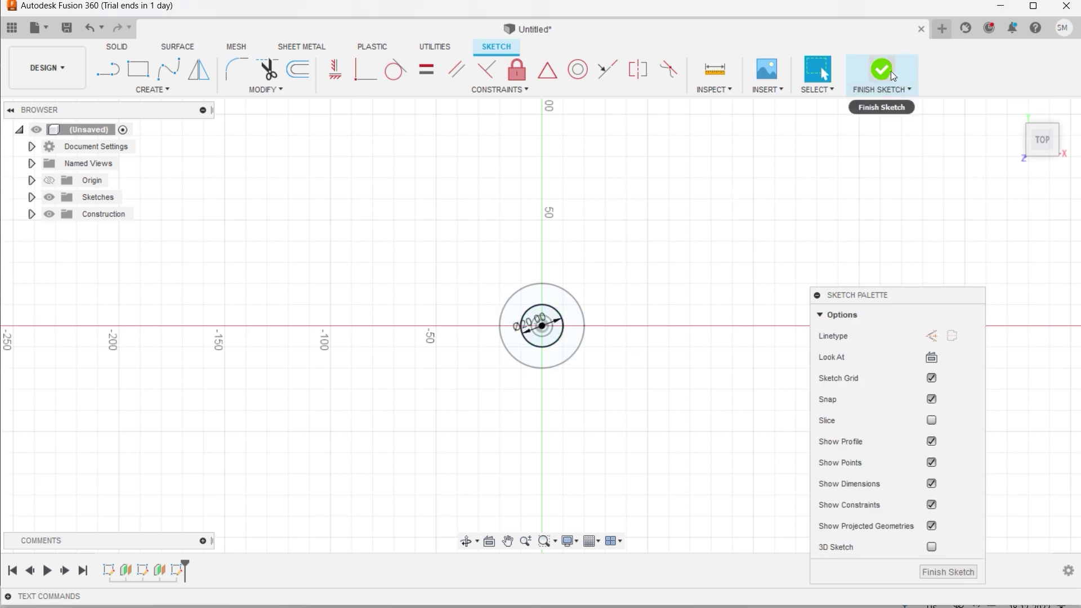
{"action": "left_click", "coordinate": [891, 71]}
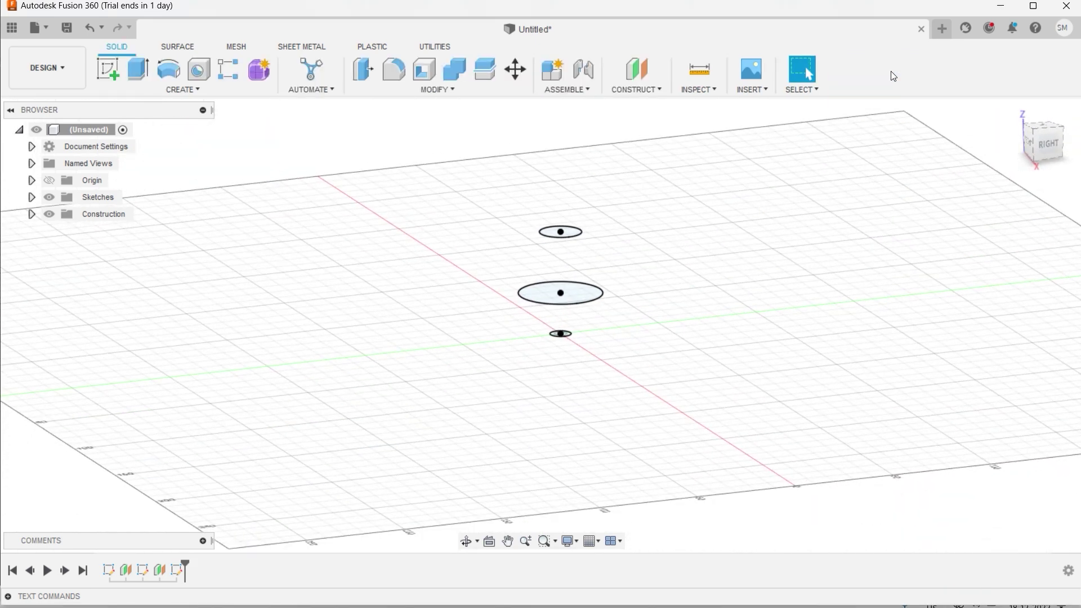
Loft the three circles from the 10 mm base through the 40 mm middle to the 20 mm top as a new body
{"action": "left_click", "coordinate": [197, 90]}
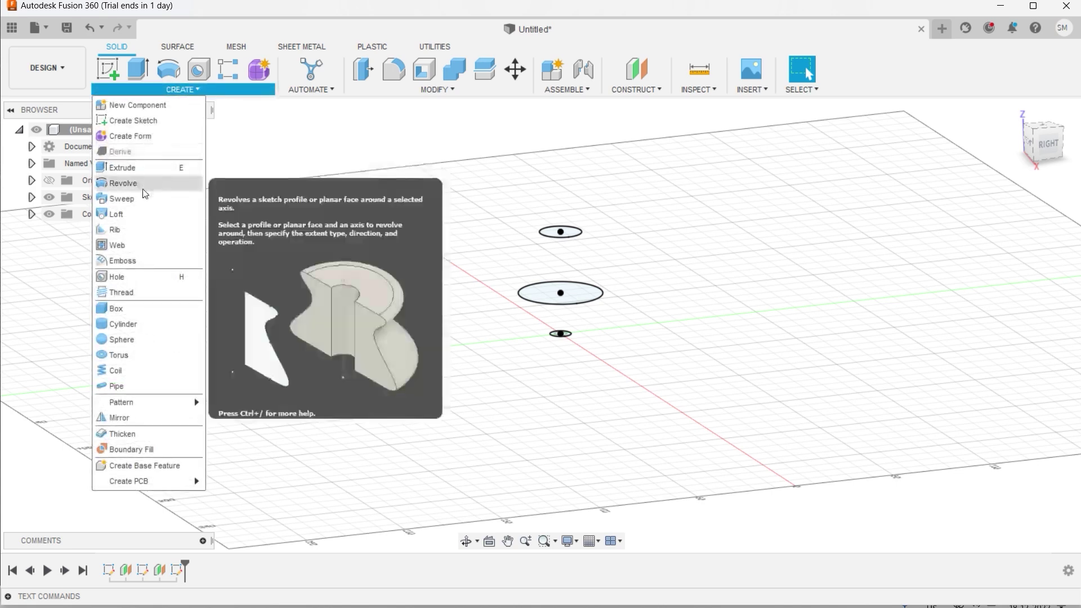
{"action": "left_click", "coordinate": [128, 199]}
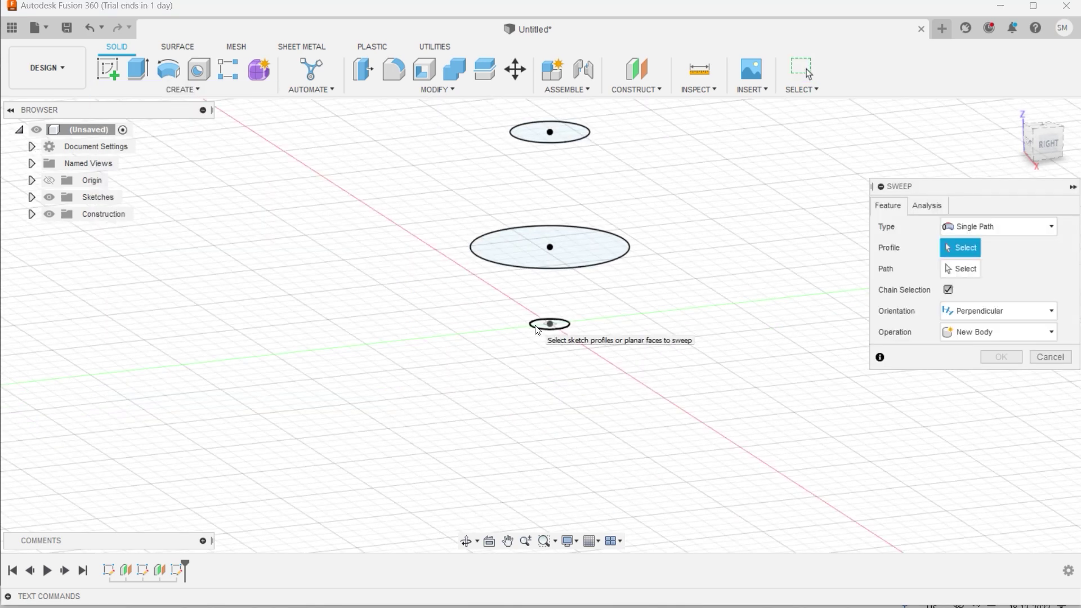
{"action": "left_click", "coordinate": [538, 326]}
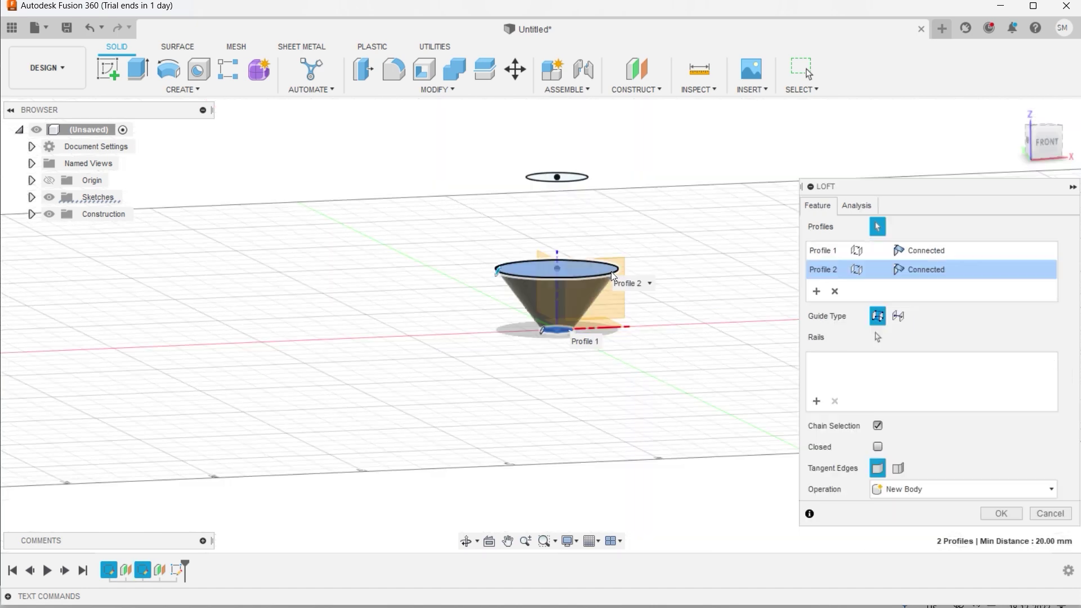
{"action": "left_click", "coordinate": [586, 178]}
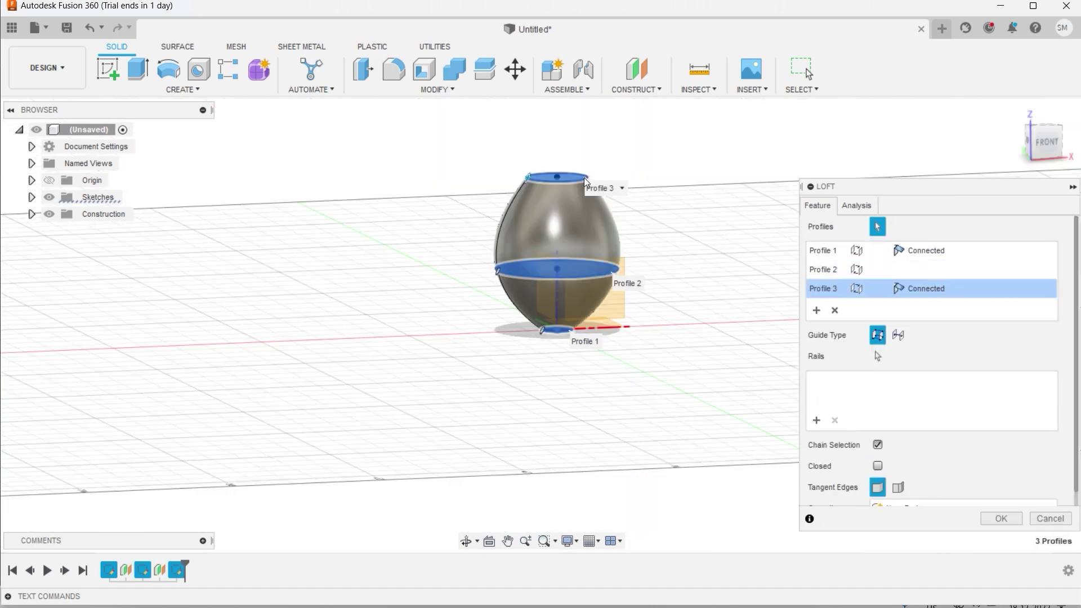
{"action": "left_click", "coordinate": [1001, 519]}
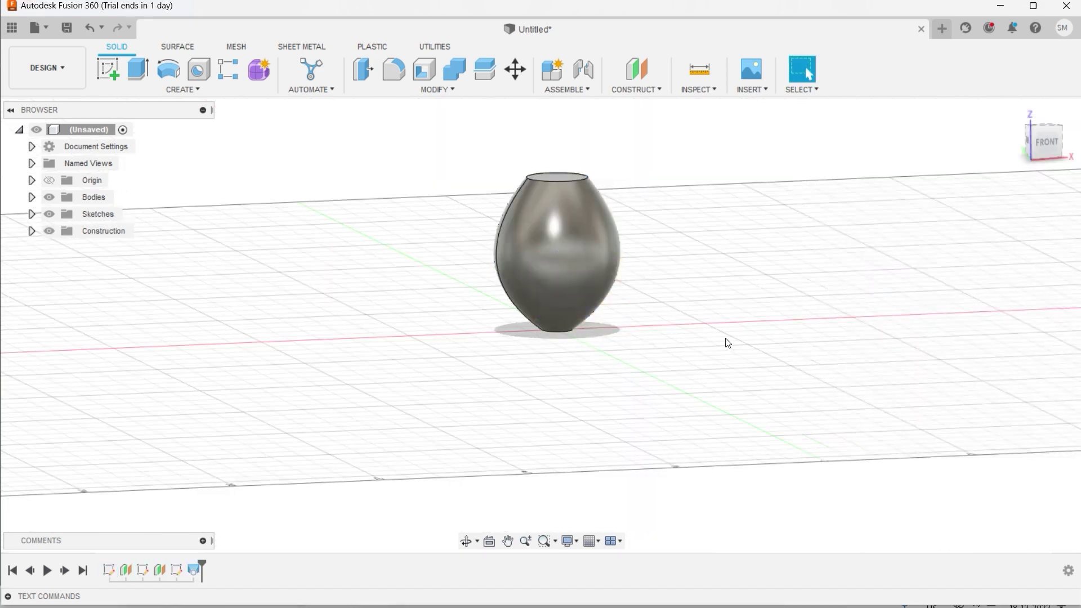
Shell the lofted vase body inward with a 1 mm wall, opening its top face
{"action": "scroll", "coordinate": [678, 237], "scroll_direction": "up", "scroll_amount": 3}
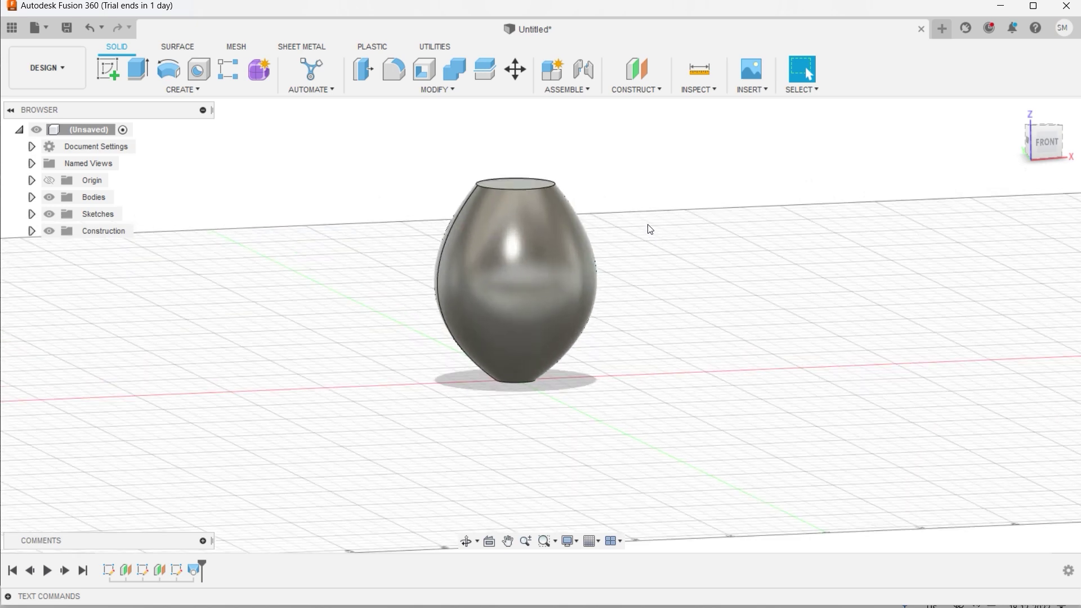
{"action": "middle_click_drag", "start_coordinate": [645, 228], "coordinate": [642, 297], "text": "shift"}
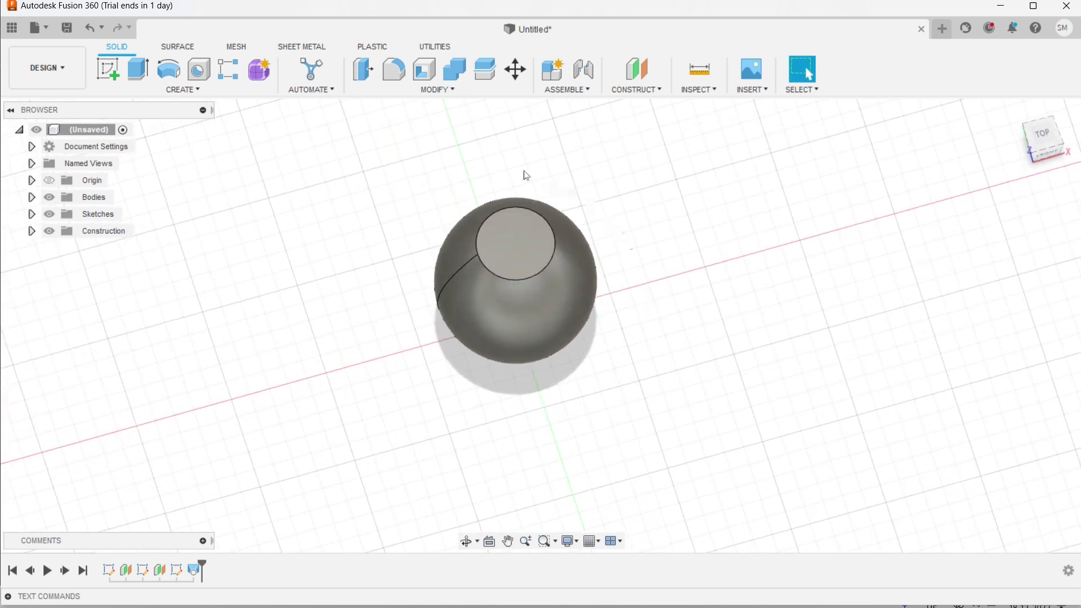
{"action": "left_click", "coordinate": [452, 90]}
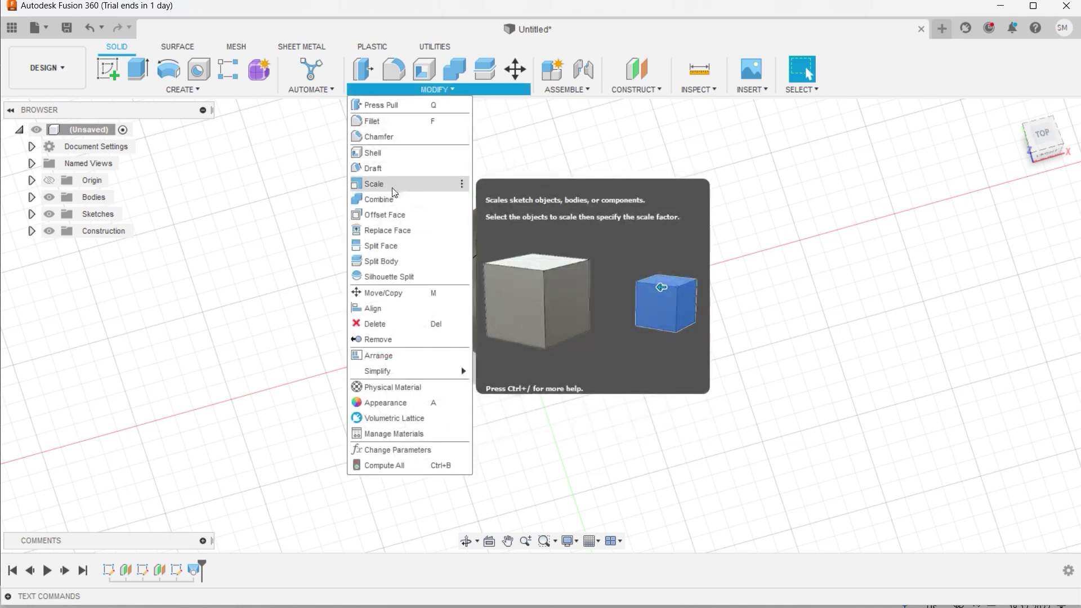
{"action": "left_click", "coordinate": [386, 152]}
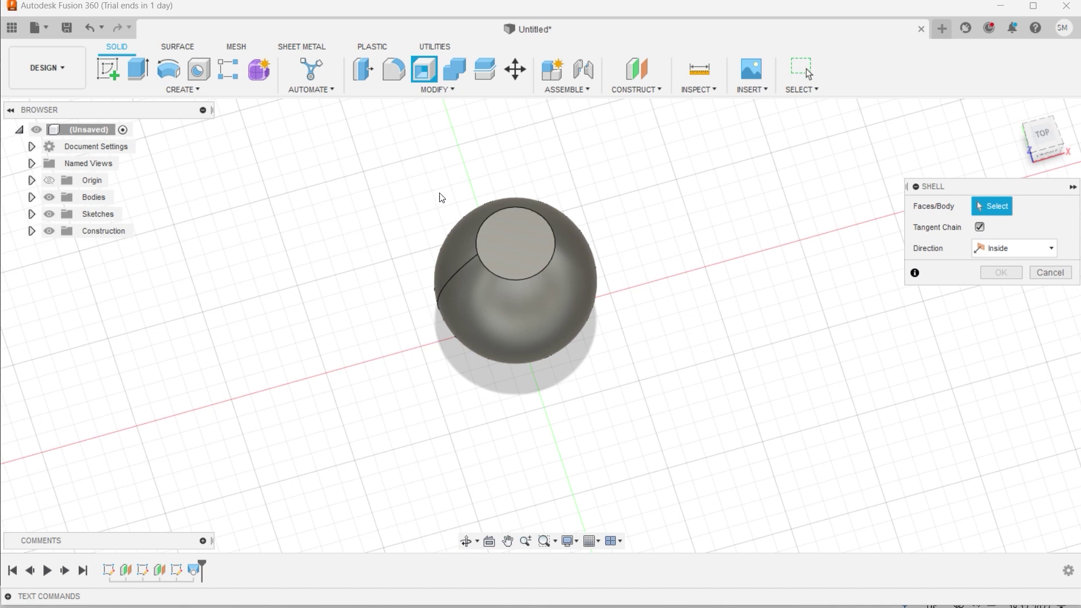
{"action": "left_click", "coordinate": [516, 241]}
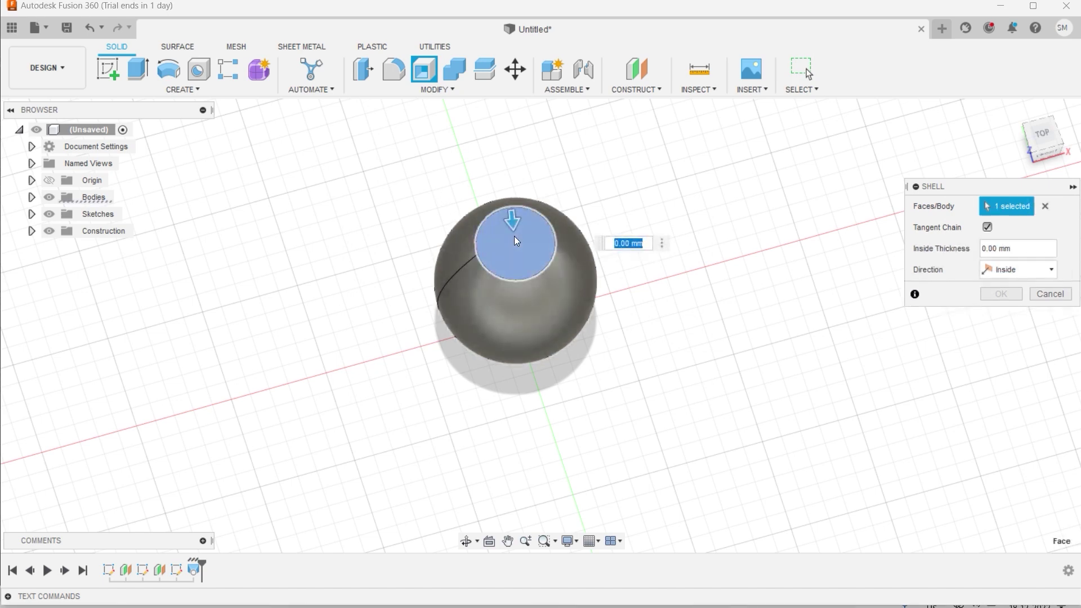
{"action": "type", "text": "1"}
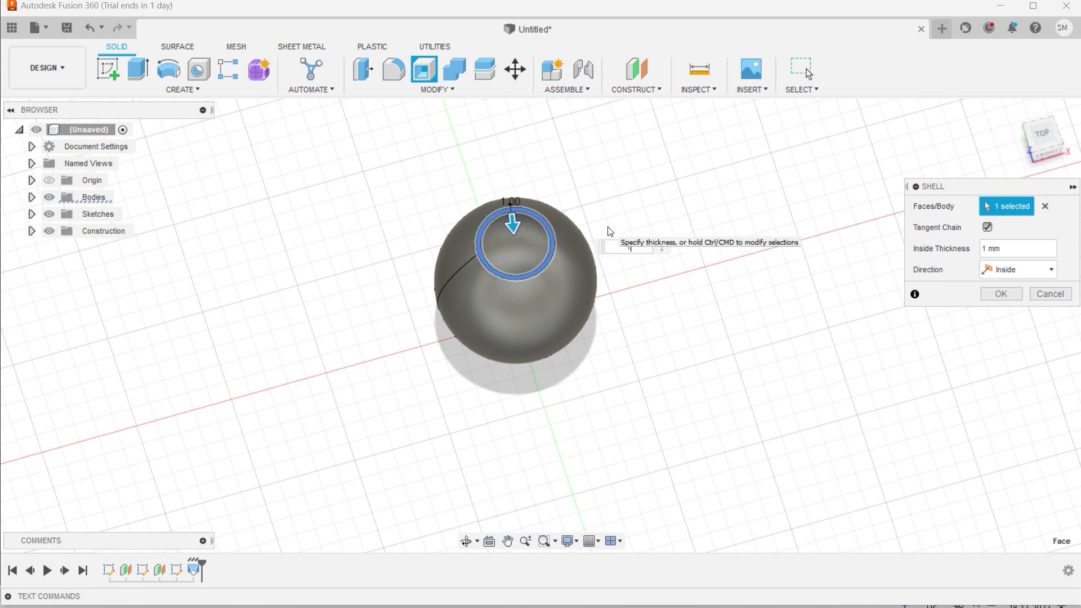
{"action": "scroll", "coordinate": [678, 291], "scroll_direction": "down", "scroll_amount": 4}
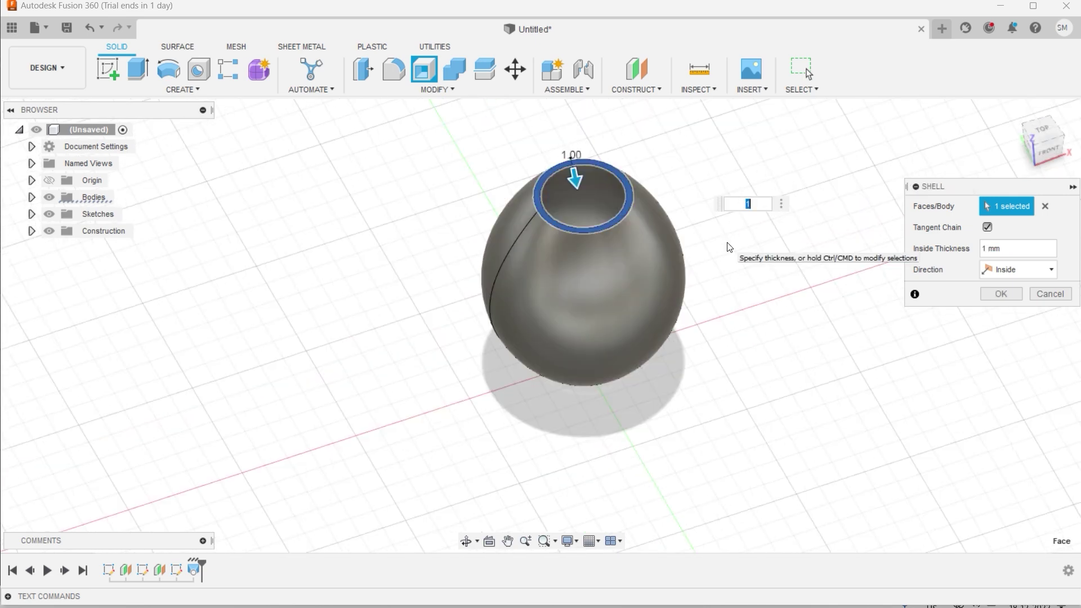
{"action": "left_click", "coordinate": [981, 293]}
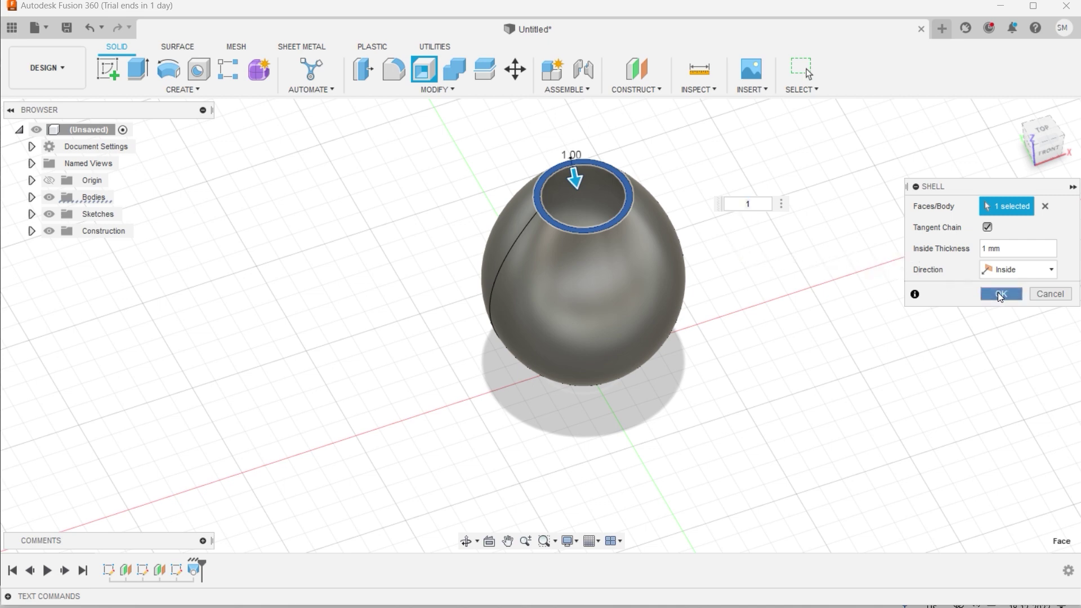
{"action": "scroll", "coordinate": [743, 208], "scroll_direction": "up", "scroll_amount": 2}
{"action": "scroll", "coordinate": [742, 210], "scroll_direction": "down", "scroll_amount": 1}
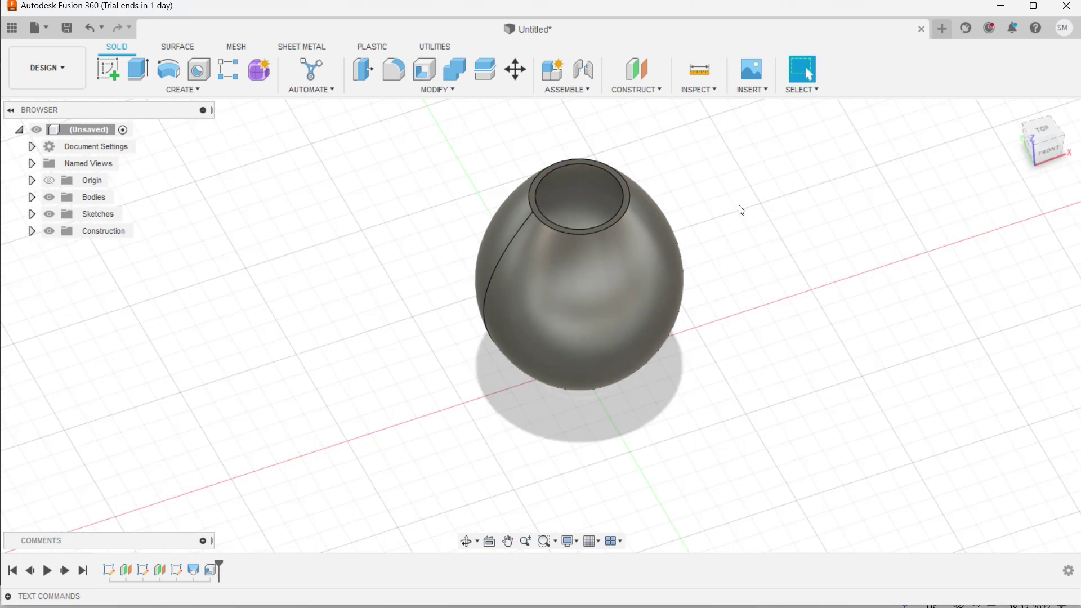
{"action": "middle_click_drag", "start_coordinate": [740, 210], "coordinate": [788, 154], "text": "shift"}
Undo the shell, the loft and the underlying circle sketches and offset planes until the design is empty
{"action": "left_click", "coordinate": [84, 25]}
{"action": "left_click", "coordinate": [84, 26]}
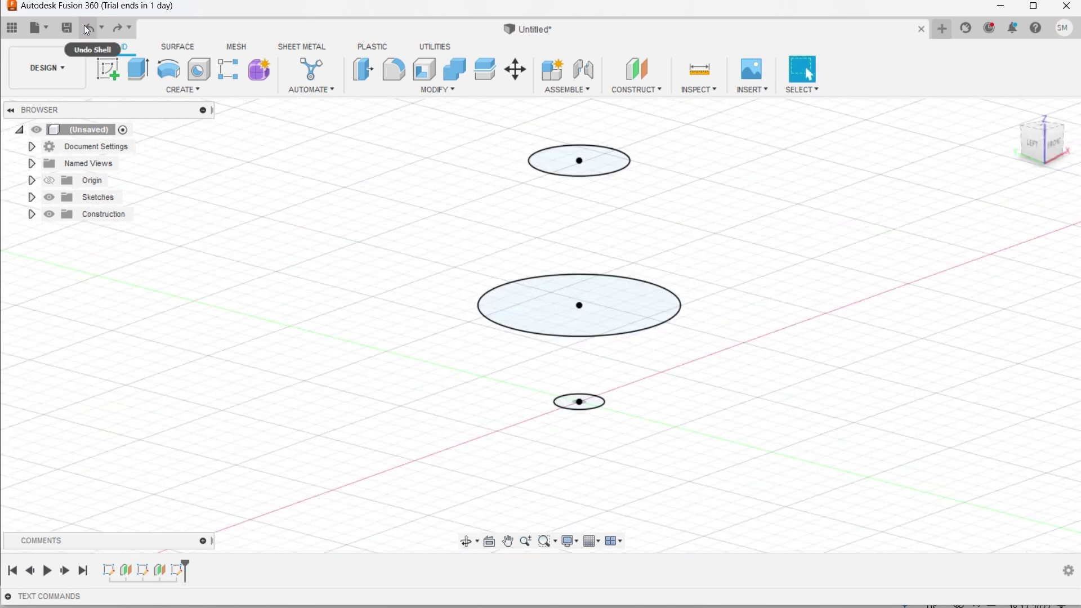
{"action": "left_click", "coordinate": [197, 89]}
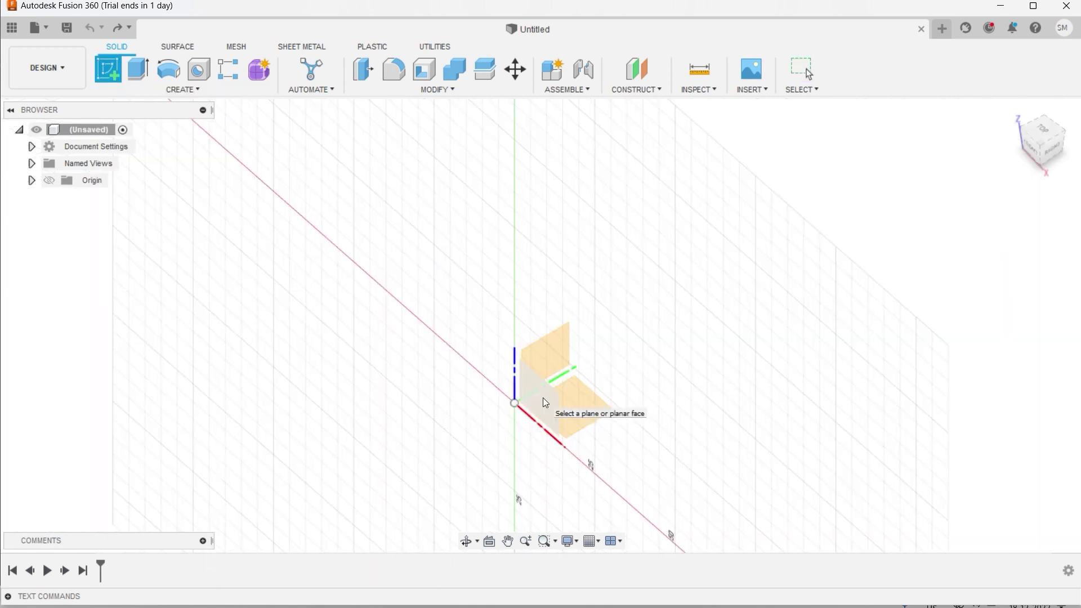
On the XZ plane, sketch a closed stepped profile from the origin along the X axis with slanted ends and an 8 mm neck, and finish it
{"action": "left_click", "coordinate": [544, 399]}
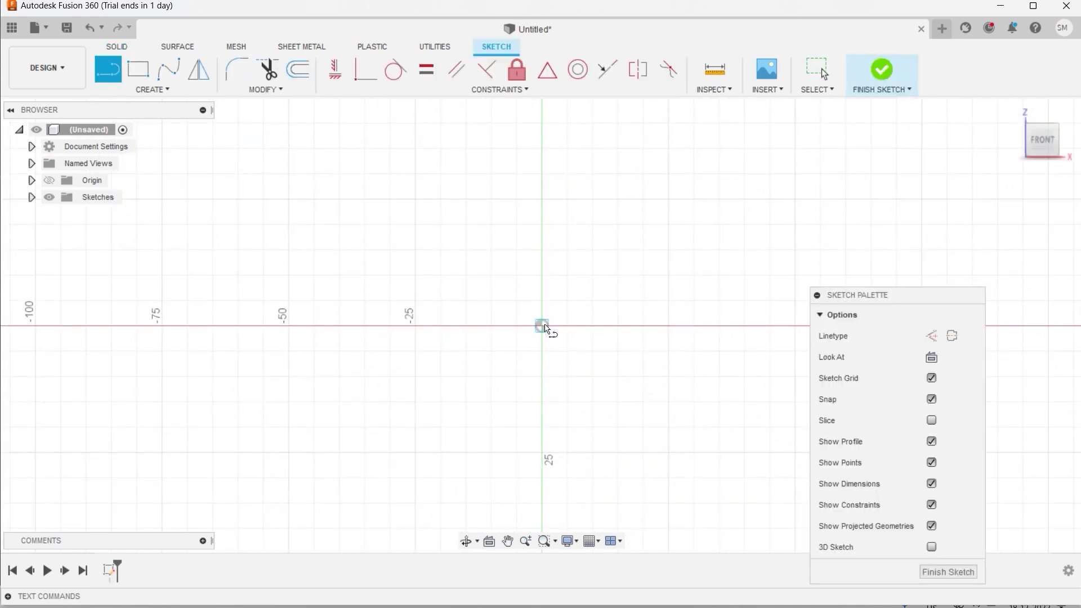
{"action": "left_click", "coordinate": [542, 325]}
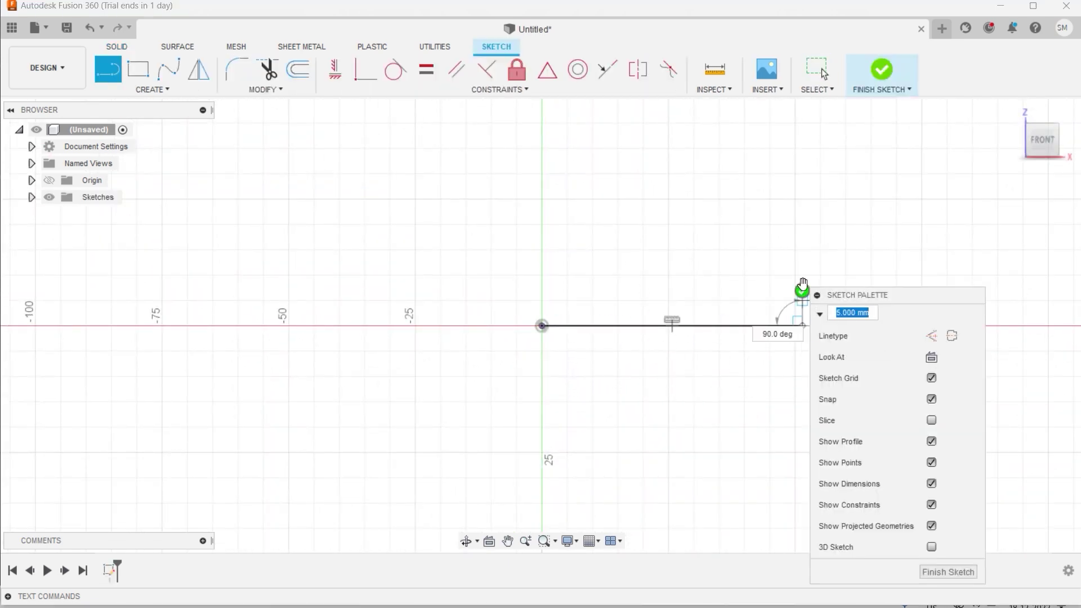
{"action": "scroll", "coordinate": [799, 309], "scroll_direction": "up", "scroll_amount": 5}
{"action": "left_click", "coordinate": [792, 309]}
{"action": "left_click", "coordinate": [727, 309]}
{"action": "left_click", "coordinate": [727, 328]}
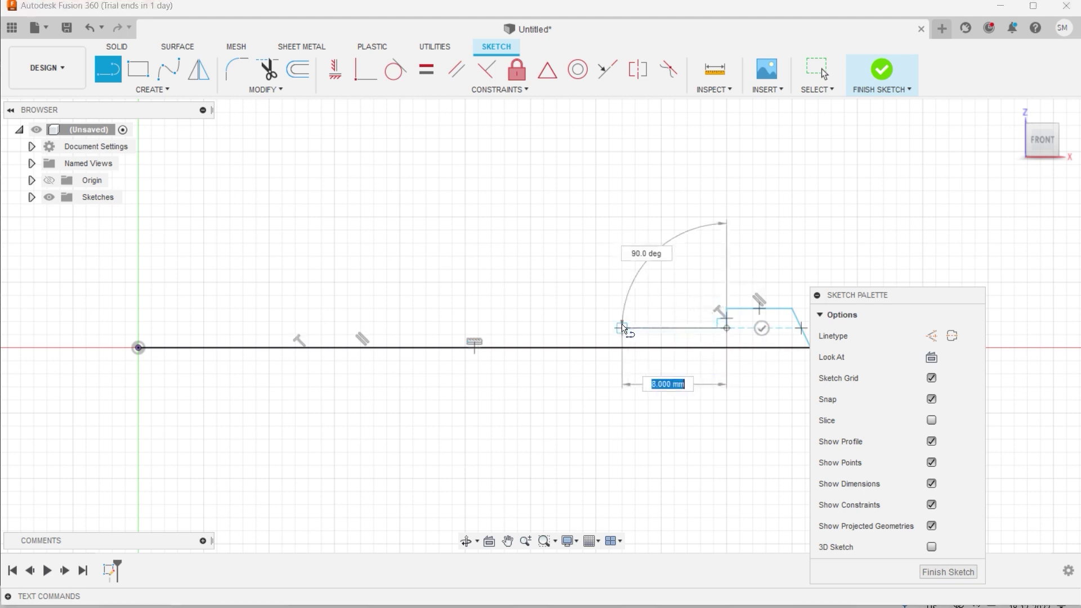
{"action": "left_click", "coordinate": [622, 328]}
{"action": "left_click", "coordinate": [622, 295]}
{"action": "left_click", "coordinate": [217, 295]}
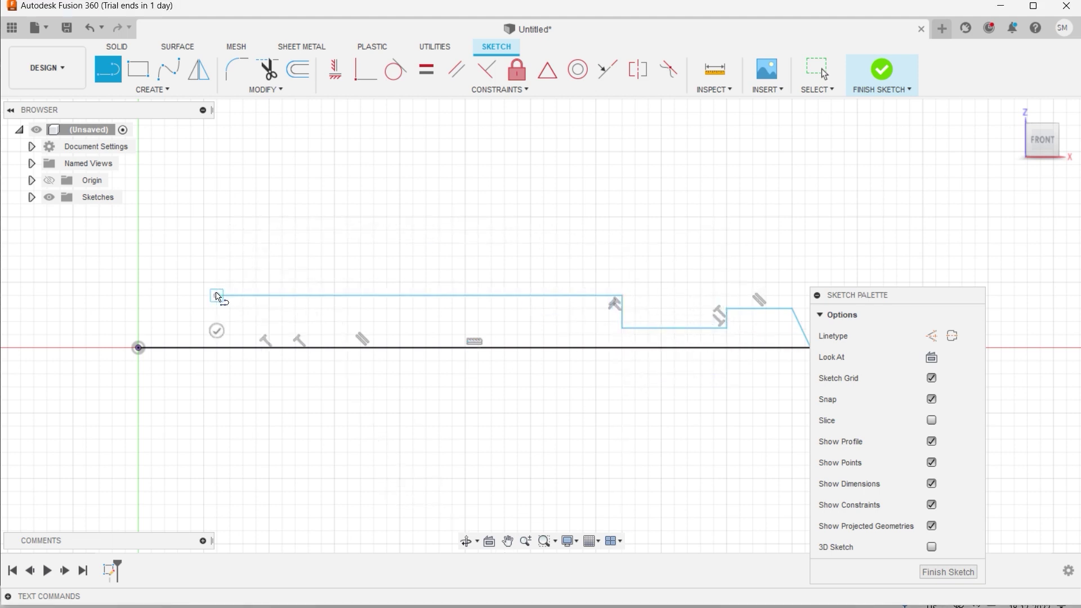
{"action": "left_click", "coordinate": [139, 348]}
{"action": "left_click", "coordinate": [875, 90]}
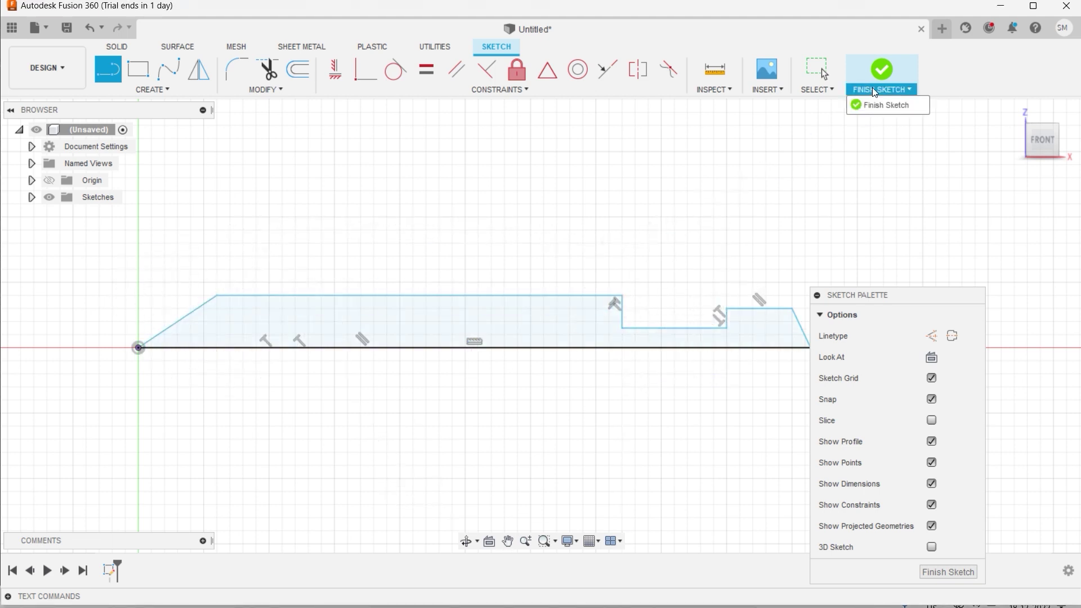
{"action": "left_click", "coordinate": [884, 105]}
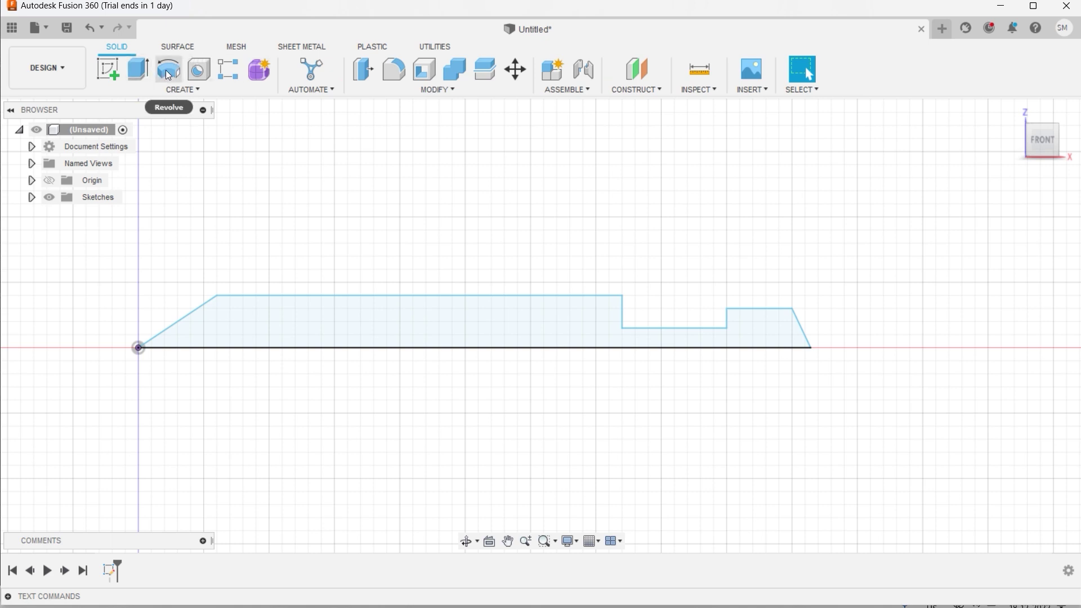
Revolve the stepped profile 360 degrees about its long base line as a new body
{"action": "left_click", "coordinate": [168, 72]}
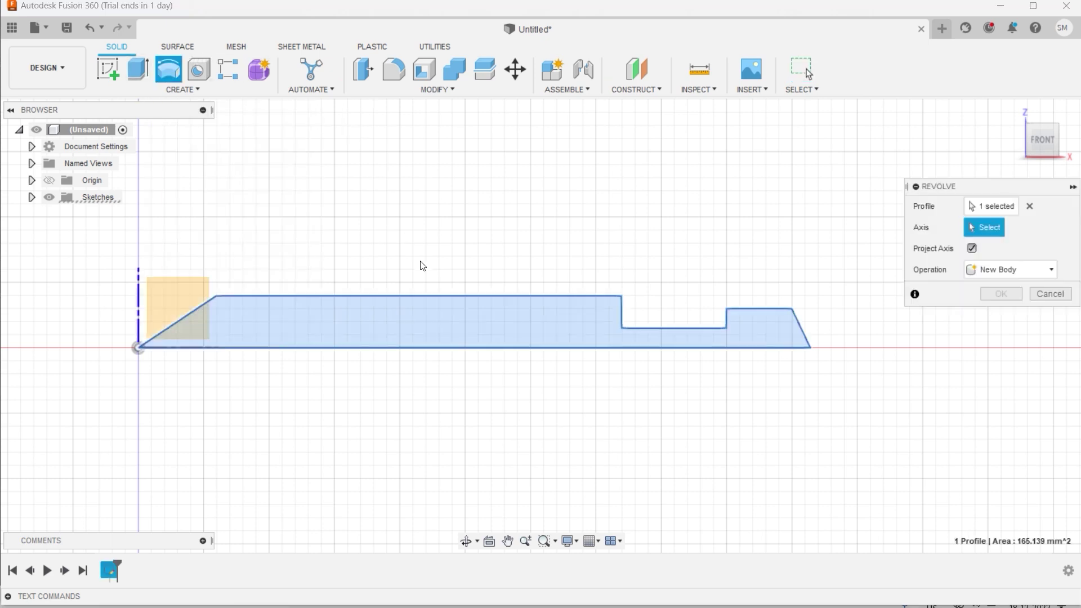
{"action": "left_click", "coordinate": [479, 347]}
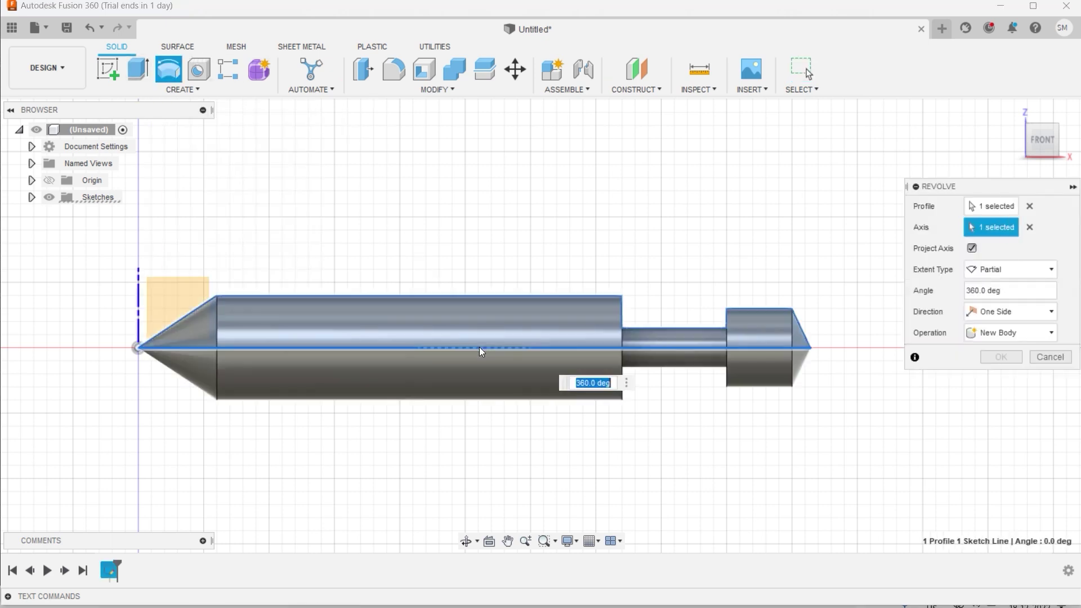
{"action": "left_click", "coordinate": [1001, 357]}
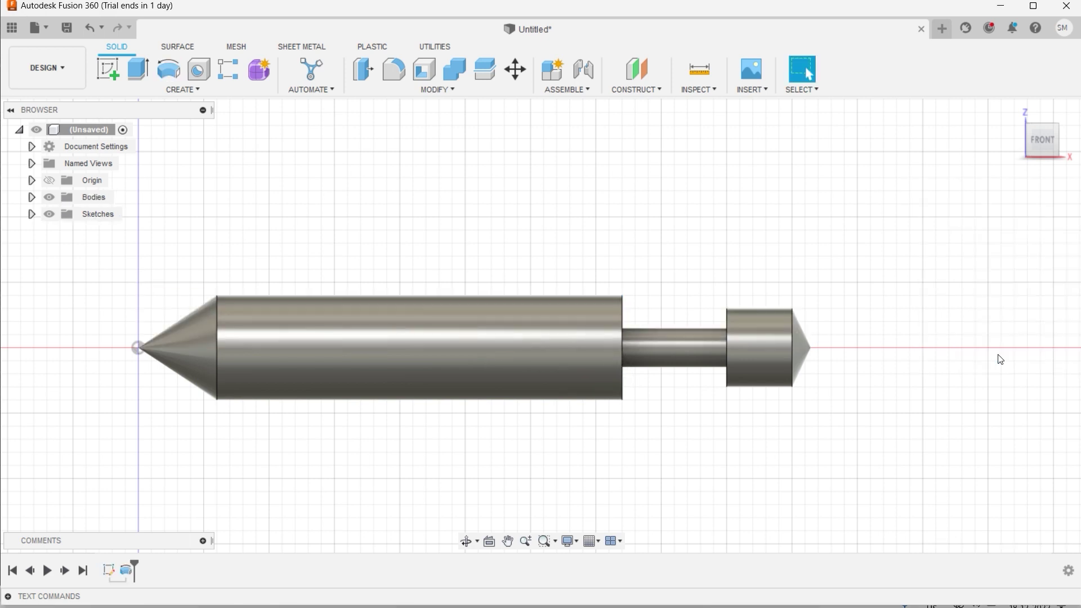
Add a modeled, full-length, right-hand ISO Metric M8x1.25 thread of class 6g to the large cylindrical section
{"action": "scroll", "coordinate": [899, 369], "scroll_direction": "down", "scroll_amount": 2}
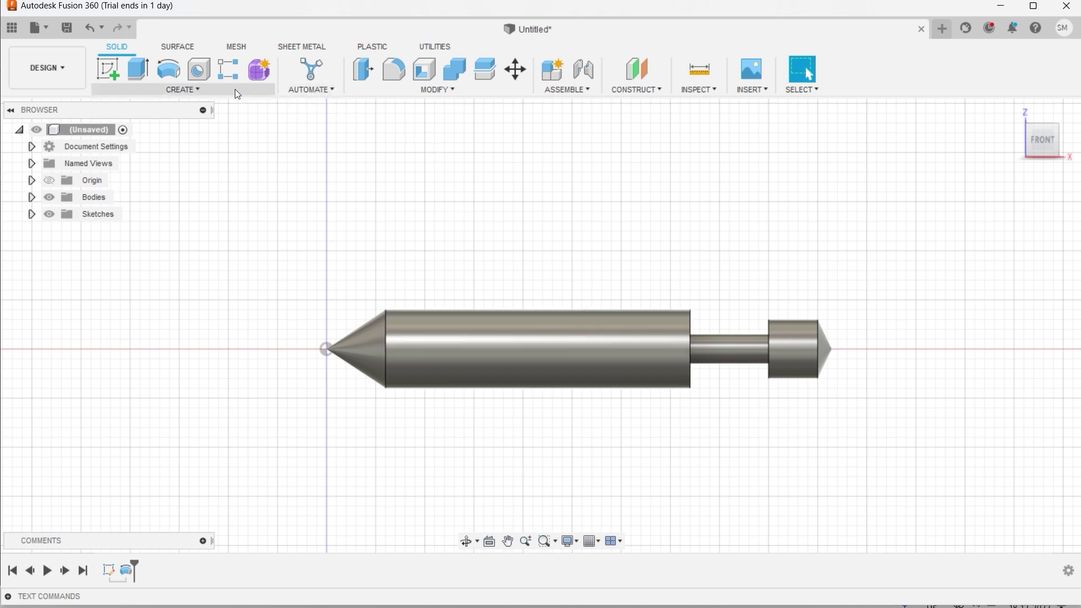
{"action": "left_click", "coordinate": [206, 95]}
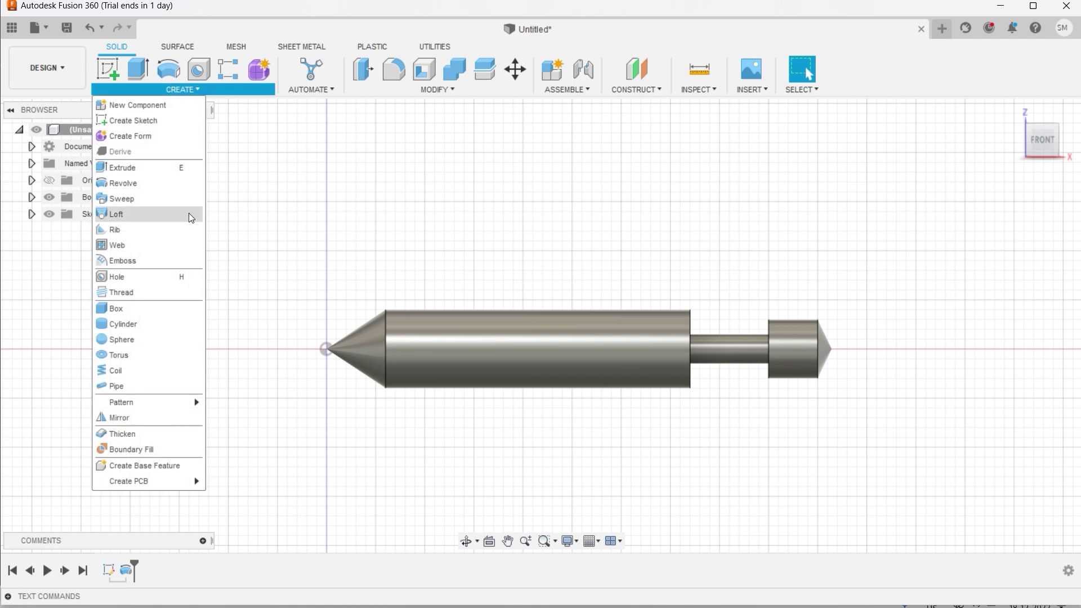
{"action": "left_click", "coordinate": [149, 293]}
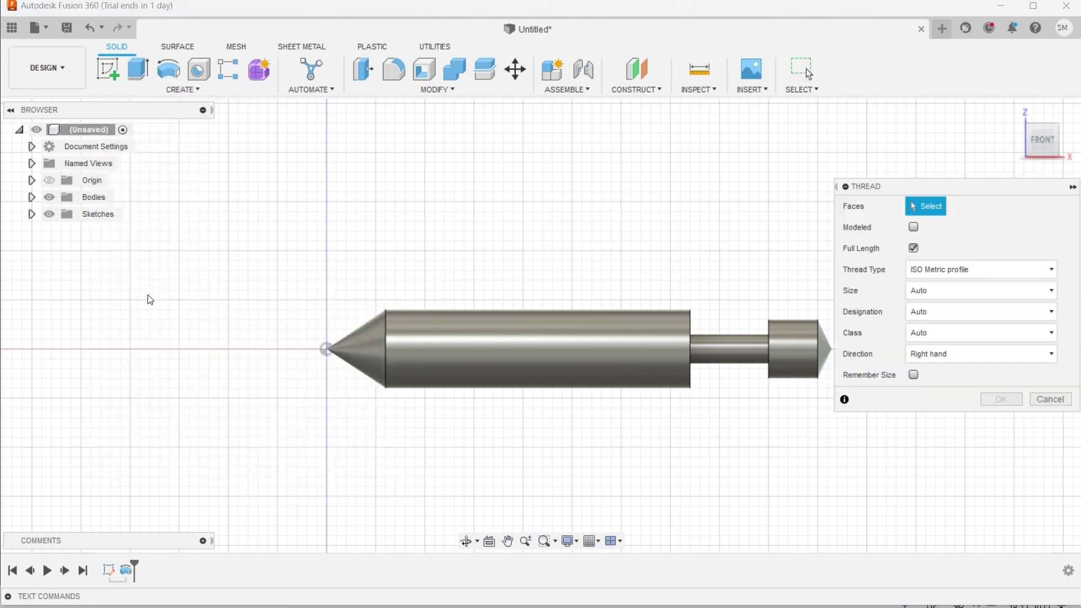
{"action": "left_click", "coordinate": [508, 350]}
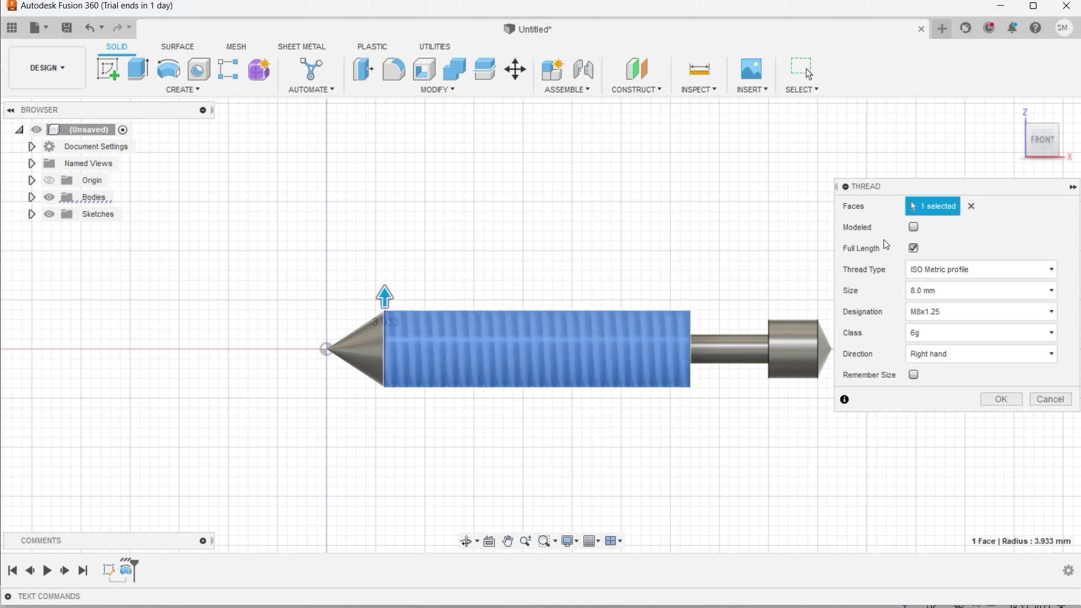
{"action": "scroll", "coordinate": [558, 366], "scroll_direction": "up", "scroll_amount": 2}
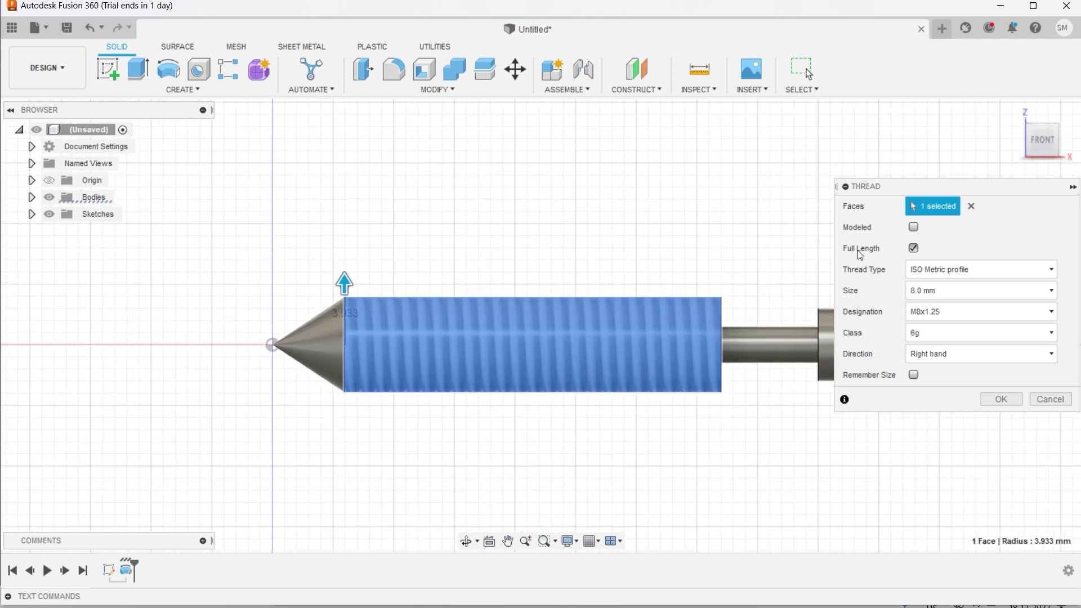
{"action": "left_click", "coordinate": [913, 228]}
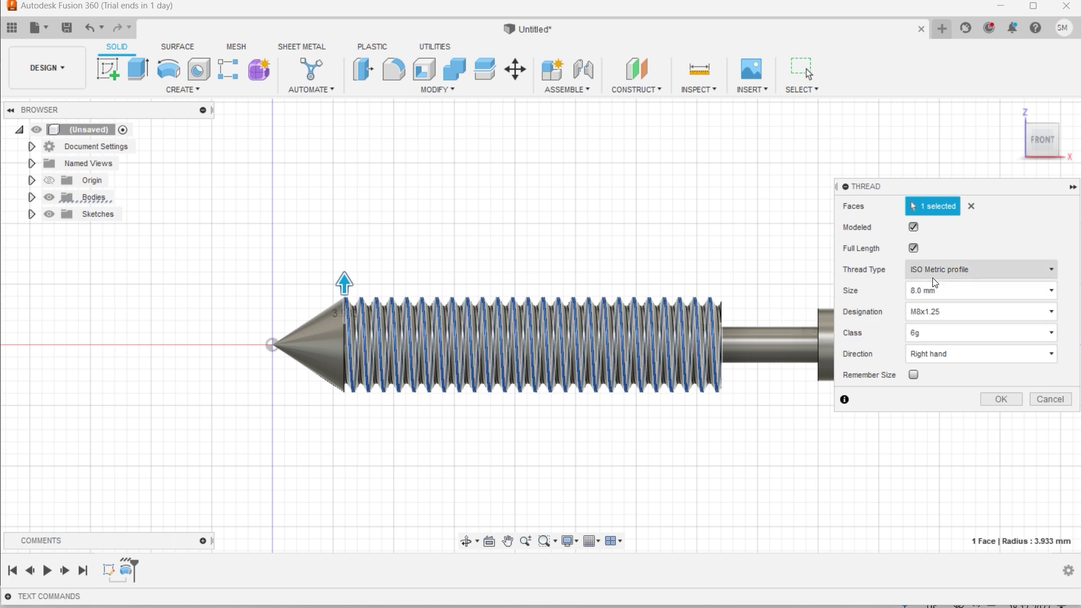
{"action": "left_click", "coordinate": [944, 311]}
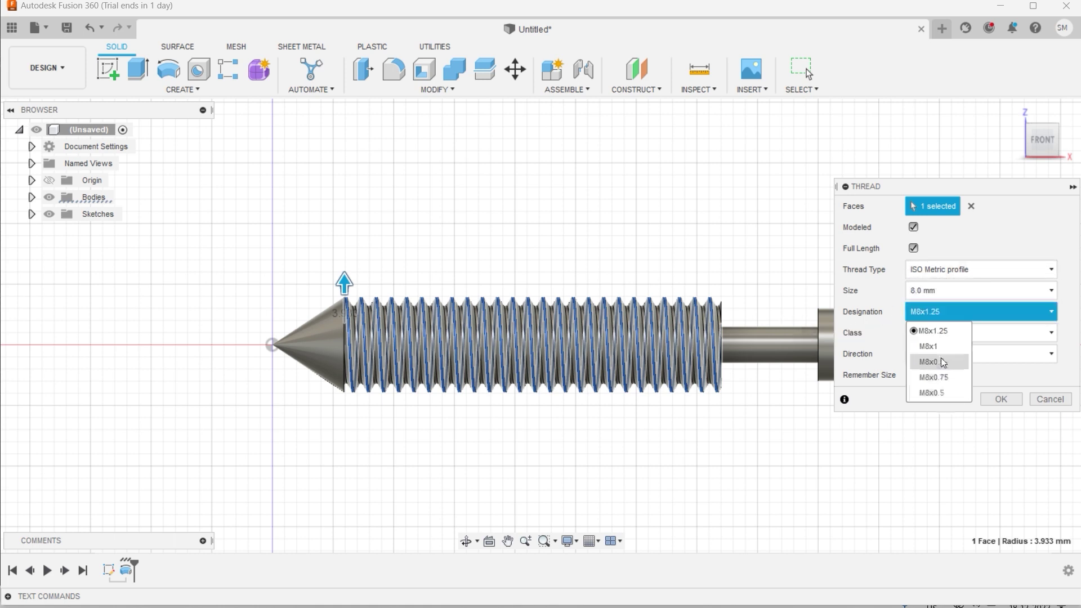
{"action": "left_click", "coordinate": [974, 248]}
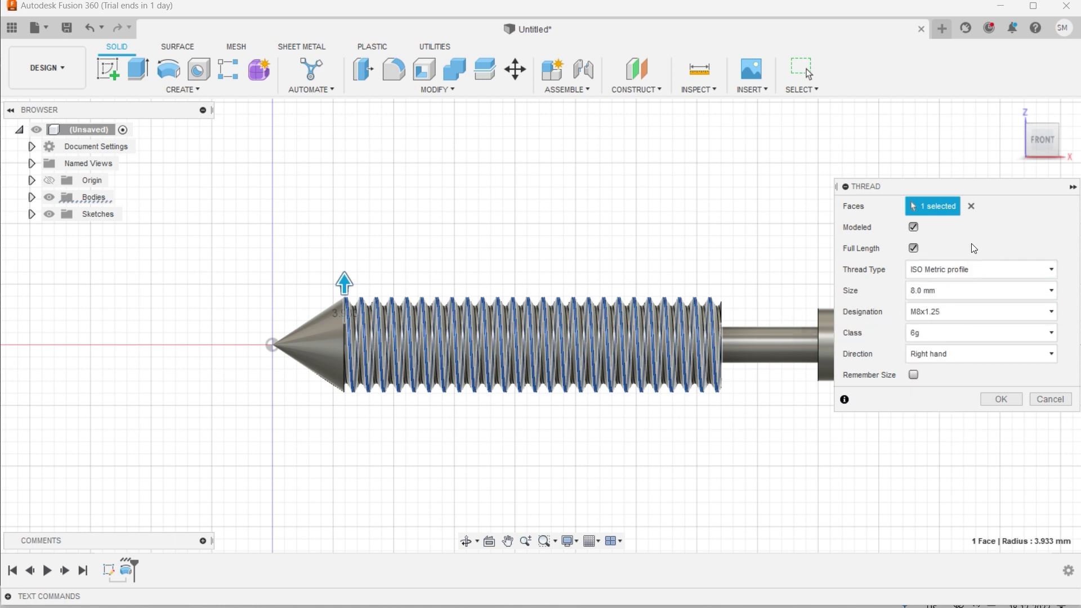
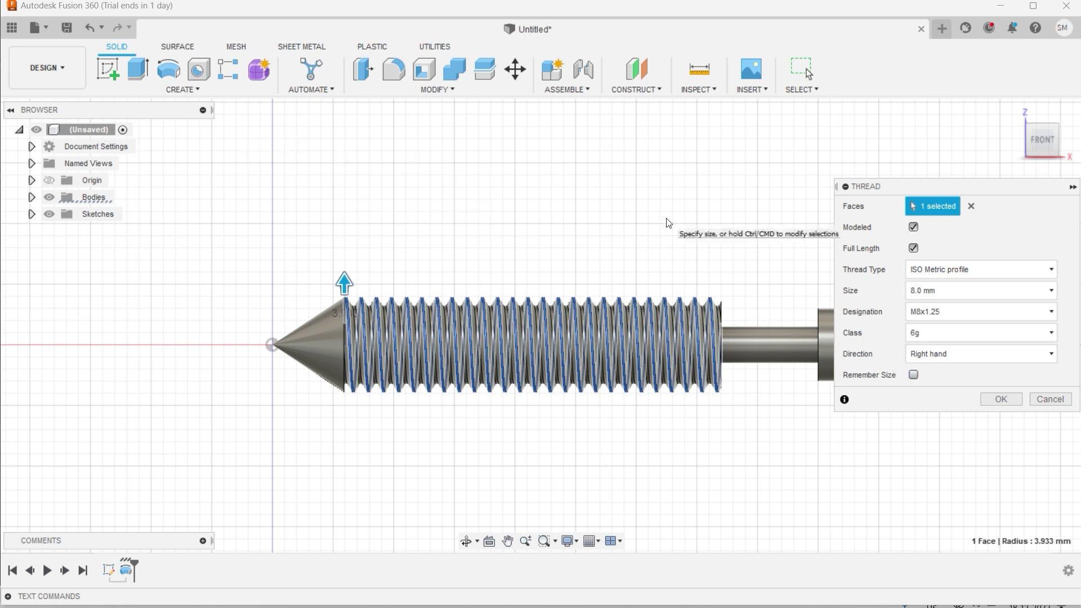
{"action": "key", "text": "Return"}
{"action": "middle_click_drag", "start_coordinate": [692, 234], "coordinate": [702, 359], "text": "shift"}
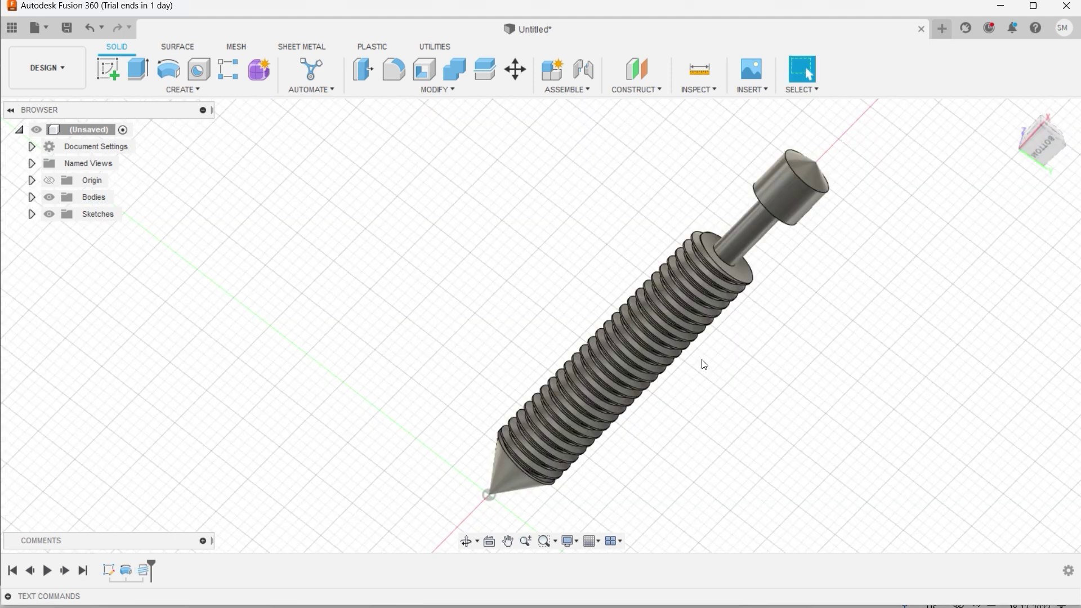
{"action": "scroll", "coordinate": [688, 389], "scroll_direction": "up", "scroll_amount": 1}
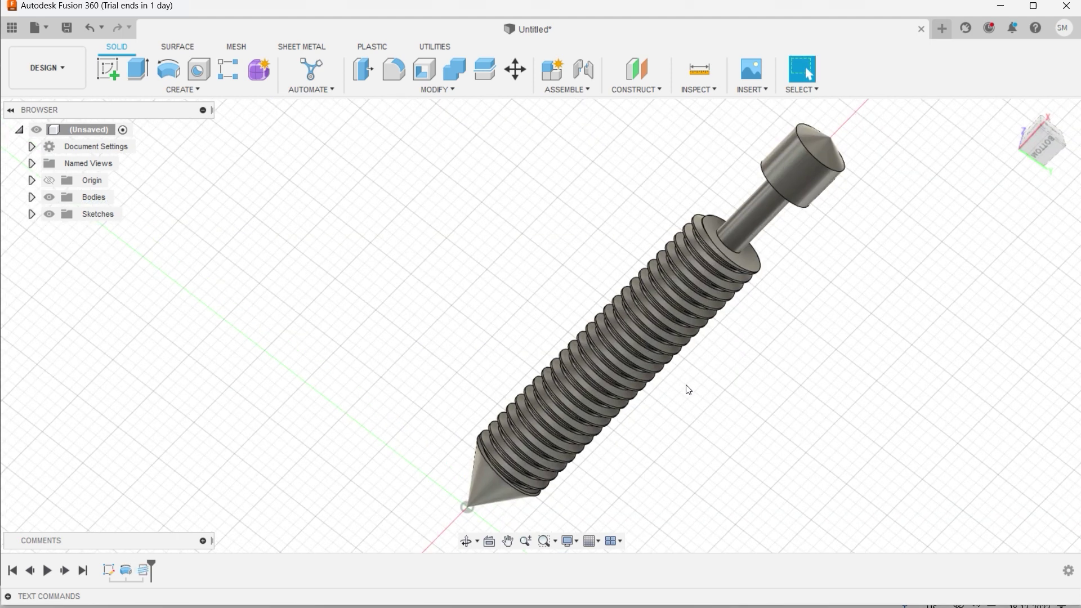
{"action": "left_click", "coordinate": [119, 74]}
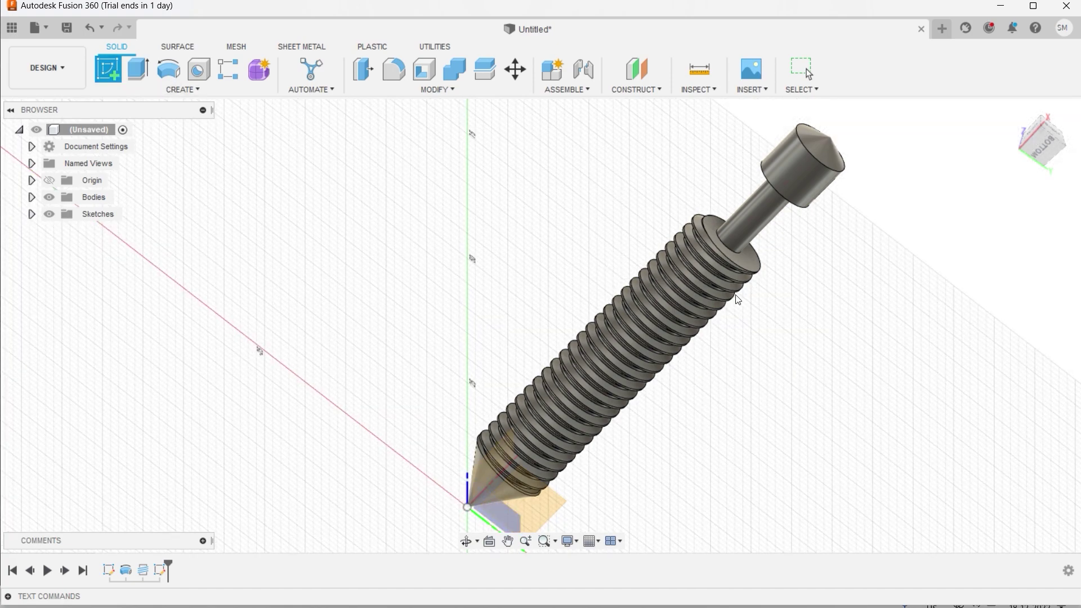
{"action": "scroll", "coordinate": [738, 299], "scroll_direction": "down", "scroll_amount": 4}
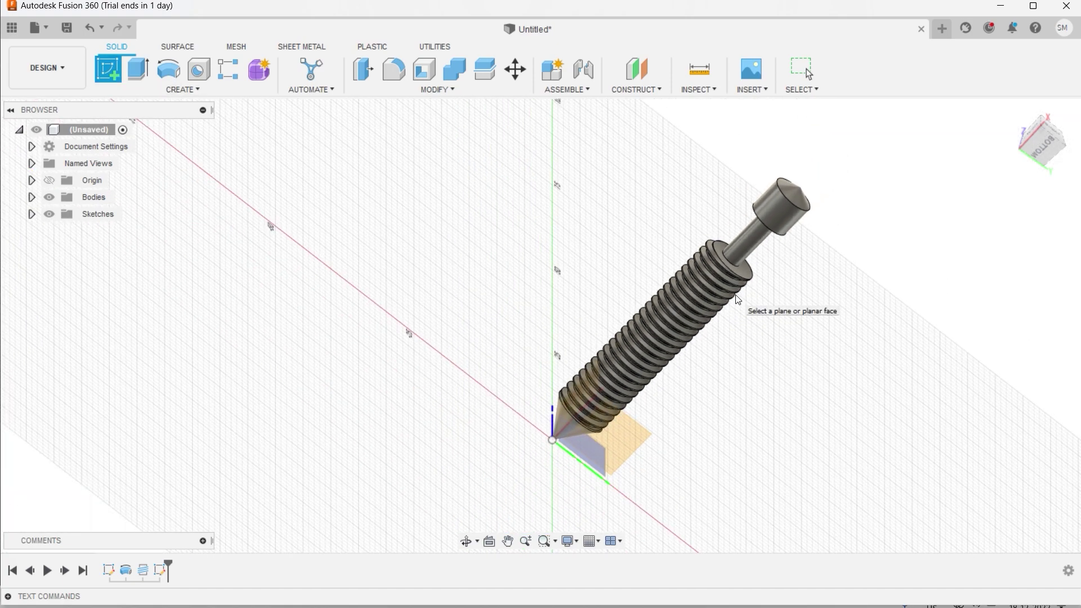
{"action": "scroll", "coordinate": [707, 345], "scroll_direction": "up", "scroll_amount": 2}
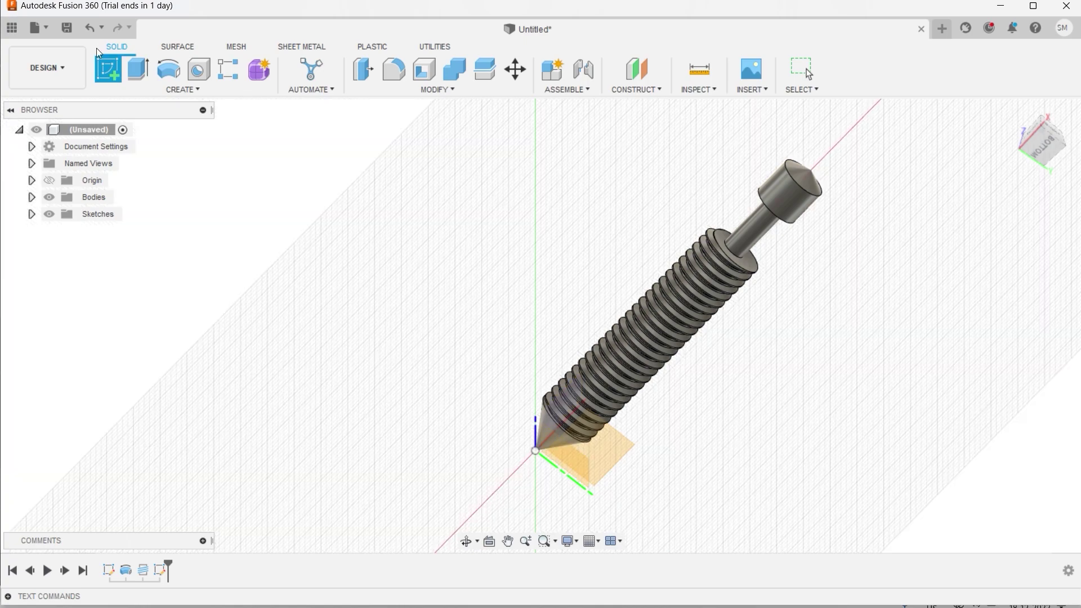
{"action": "key", "text": "Escape"}
Undo the thread, the revolve and the profile lines, back to the empty XZ-plane sketch
{"action": "left_click", "coordinate": [89, 28]}
{"action": "left_click", "coordinate": [89, 28]}
{"action": "left_click", "coordinate": [89, 27]}
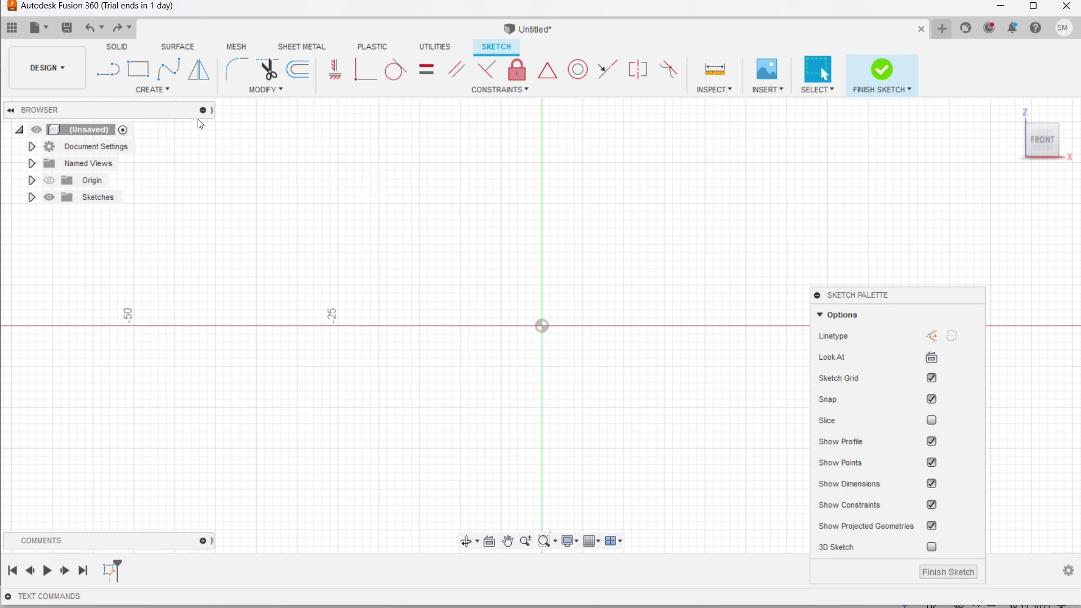
Sketch a two-point rectangle about 27 mm high, from the origin along the positive X and Z directions
{"action": "left_click", "coordinate": [171, 89]}
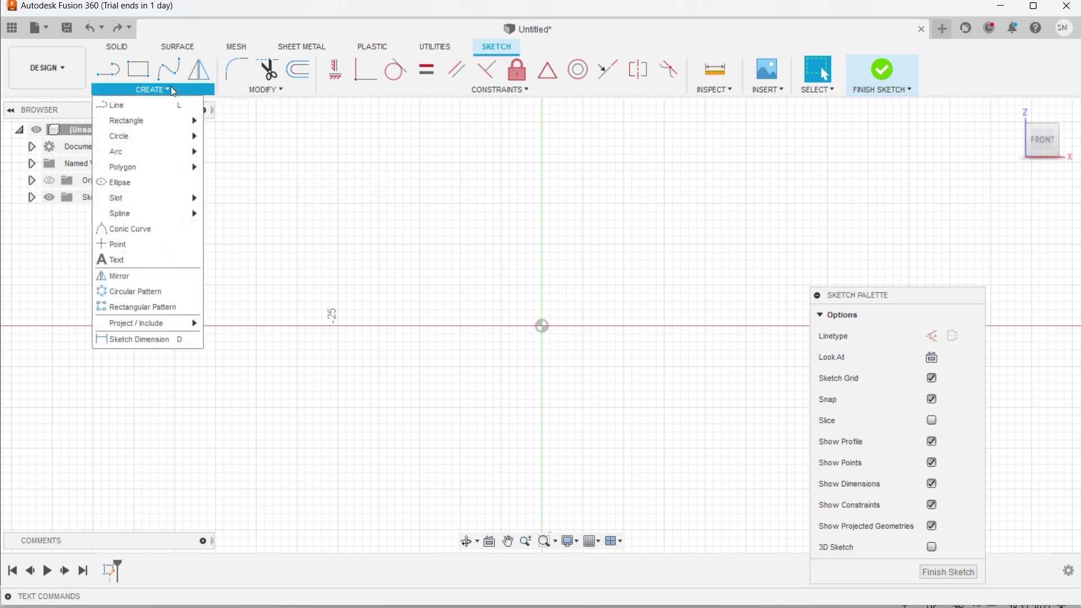
{"action": "key", "text": "r"}
{"action": "left_click", "coordinate": [542, 326]}
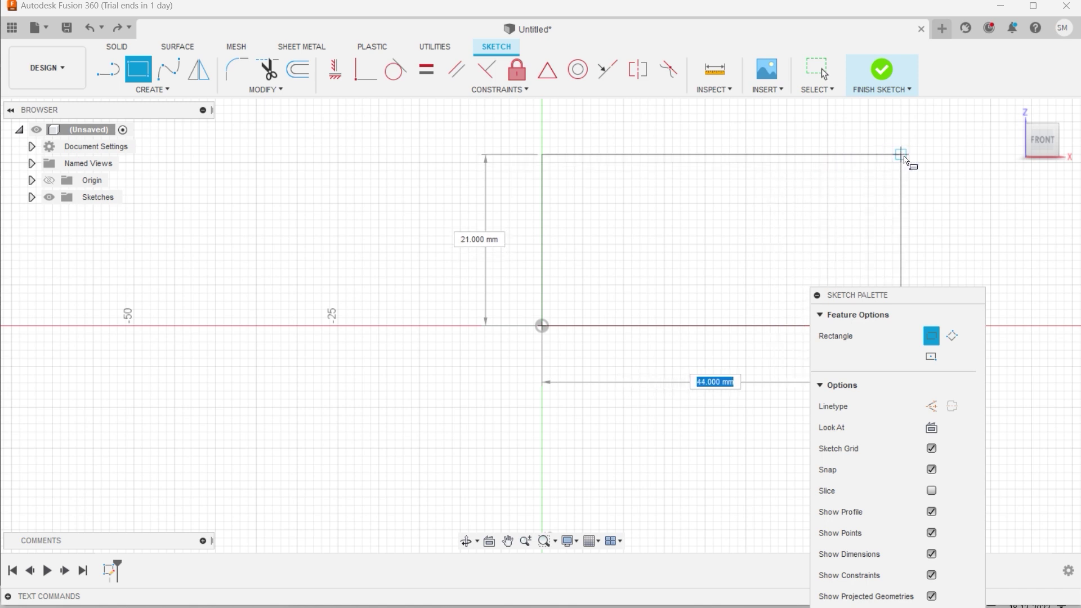
{"action": "left_click", "coordinate": [933, 150]}
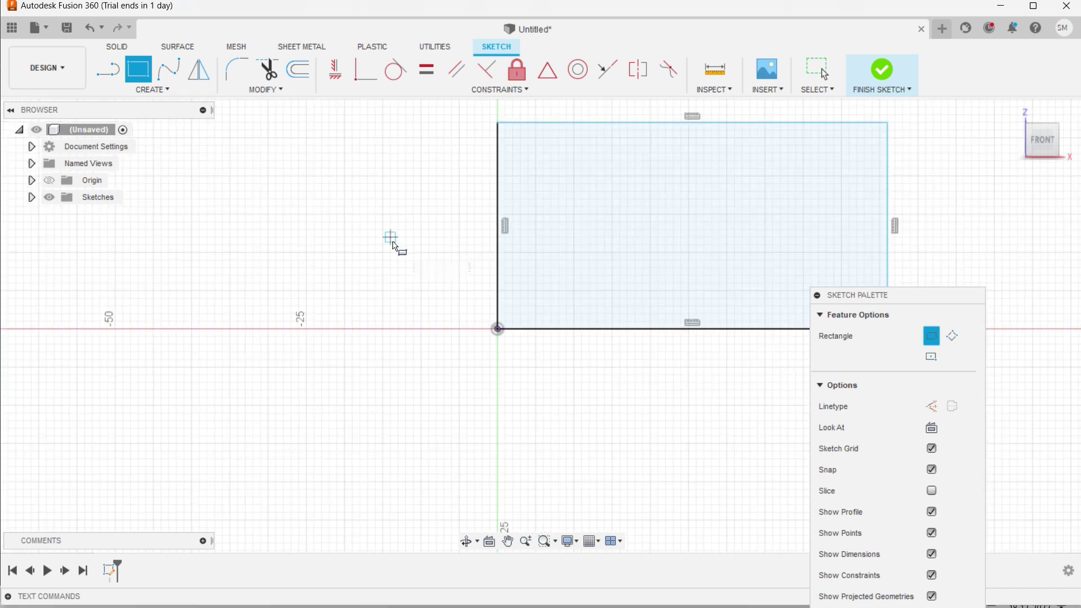
{"action": "scroll", "coordinate": [391, 242], "scroll_direction": "down", "scroll_amount": 2}
{"action": "scroll", "coordinate": [394, 246], "scroll_direction": "down", "scroll_amount": 1}
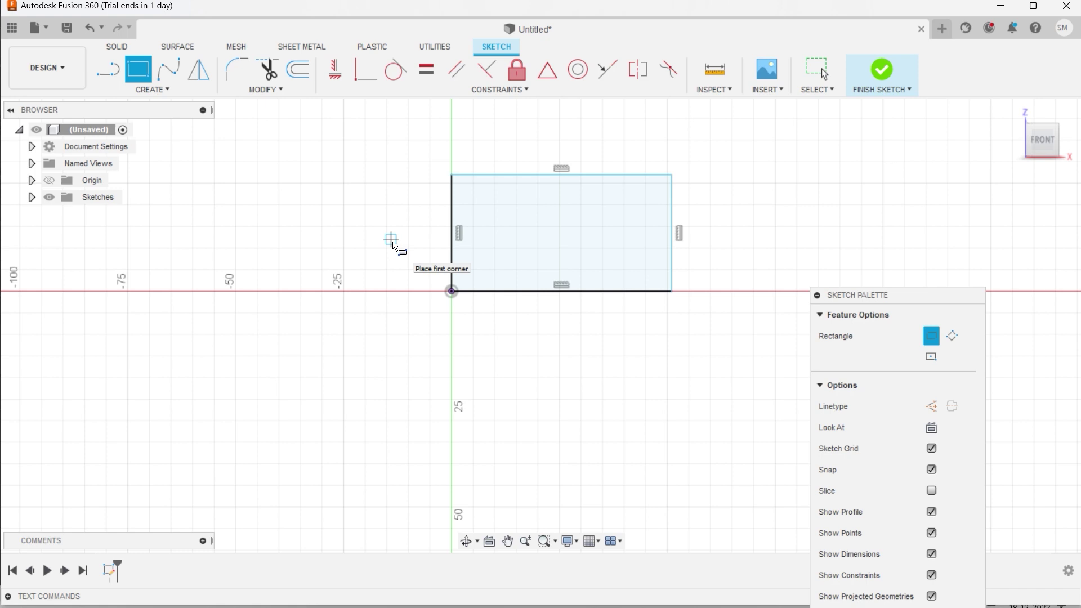
{"action": "key", "text": "Escape"}
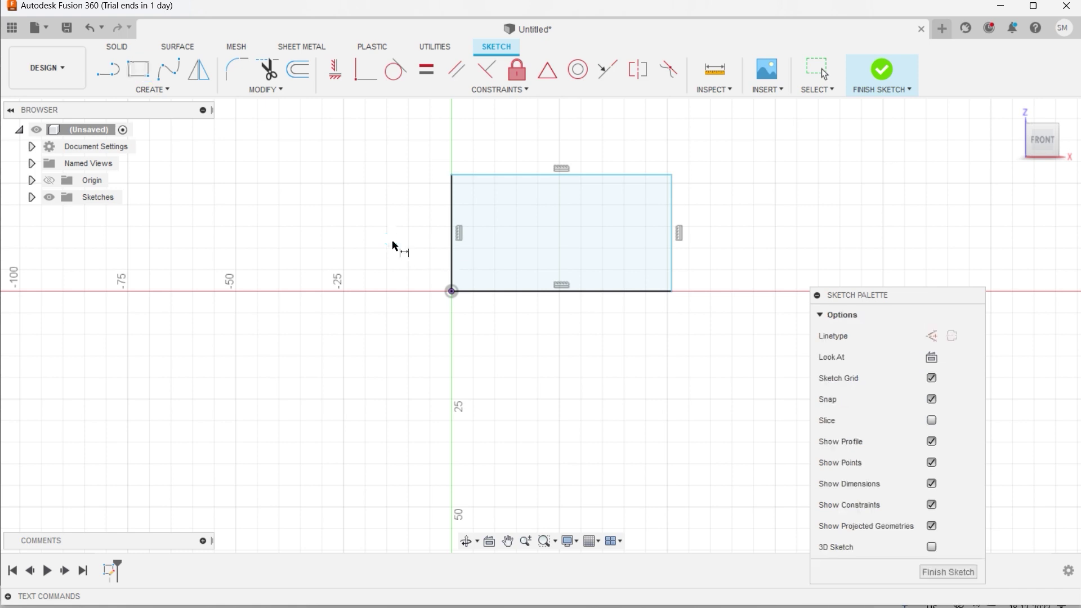
Dimension the rectangle 100 mm wide and 75 mm high, and finish the sketch
{"action": "key", "text": "d"}
{"action": "left_click", "coordinate": [535, 291]}
{"action": "left_click", "coordinate": [536, 323]}
{"action": "type", "text": "100"}
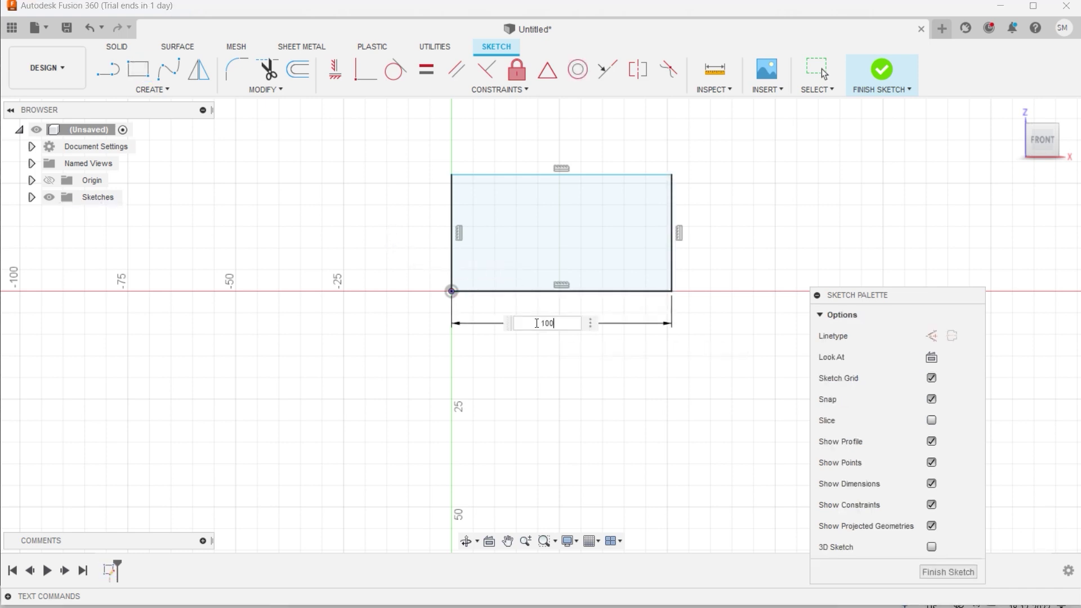
{"action": "key", "text": "Return"}
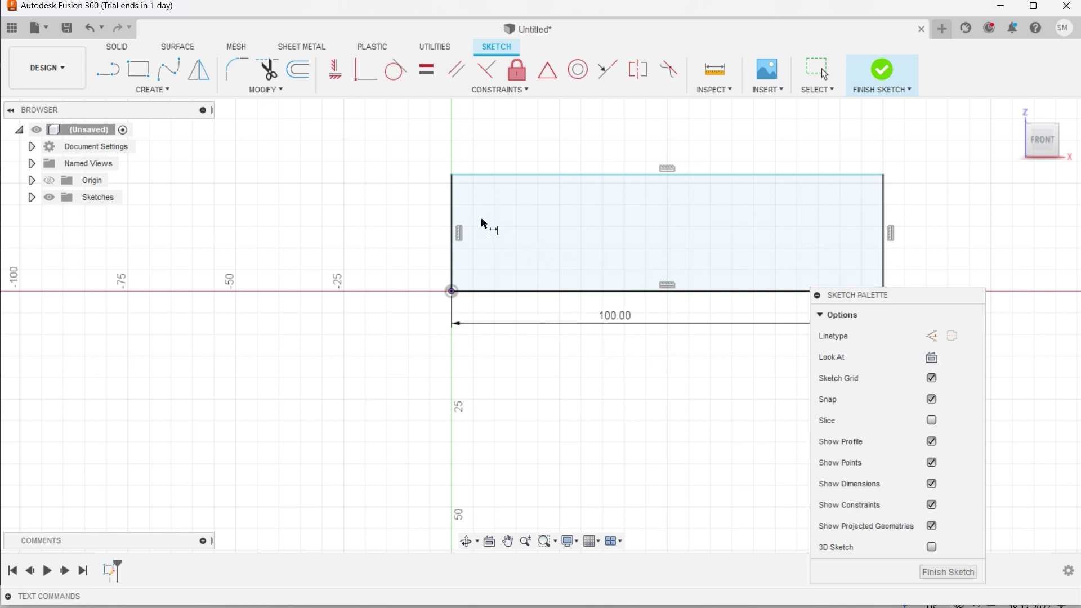
{"action": "left_click", "coordinate": [452, 230]}
{"action": "left_click", "coordinate": [423, 223]}
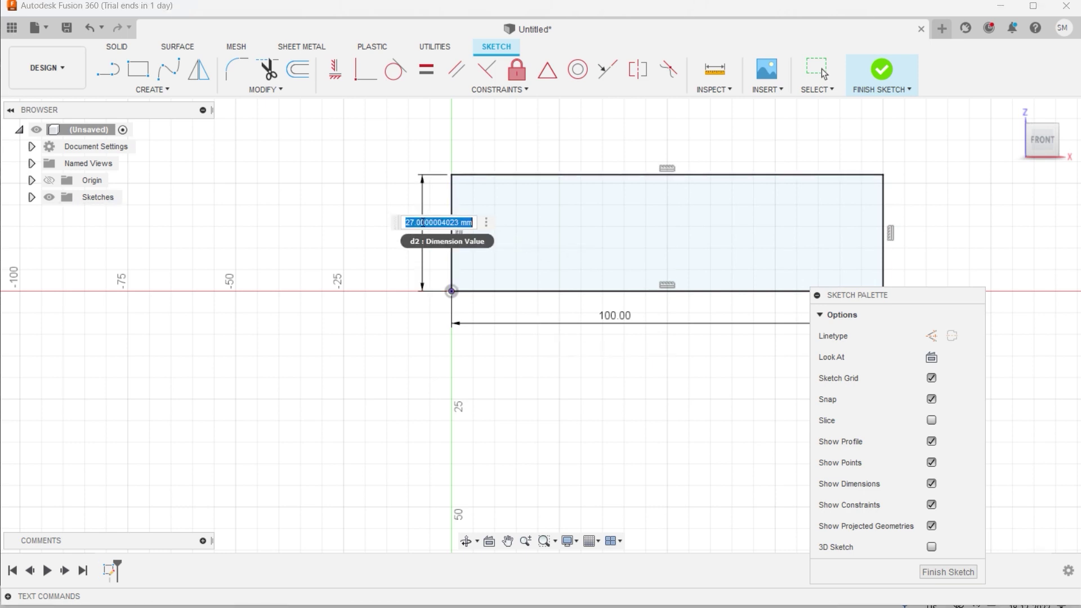
{"action": "type", "text": "75"}
{"action": "key", "text": "Return"}
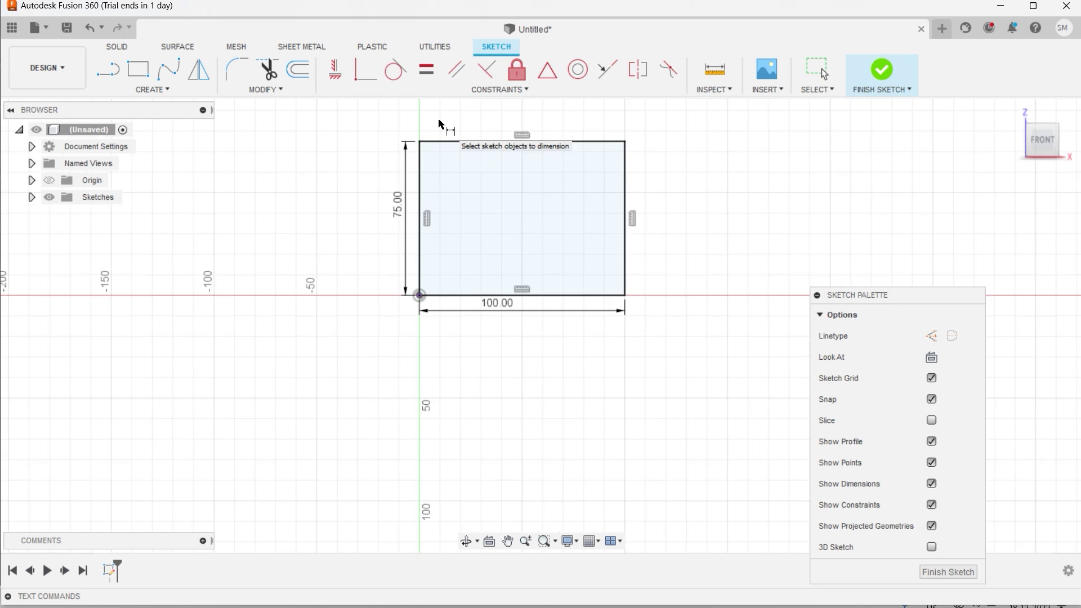
{"action": "left_click", "coordinate": [882, 73]}
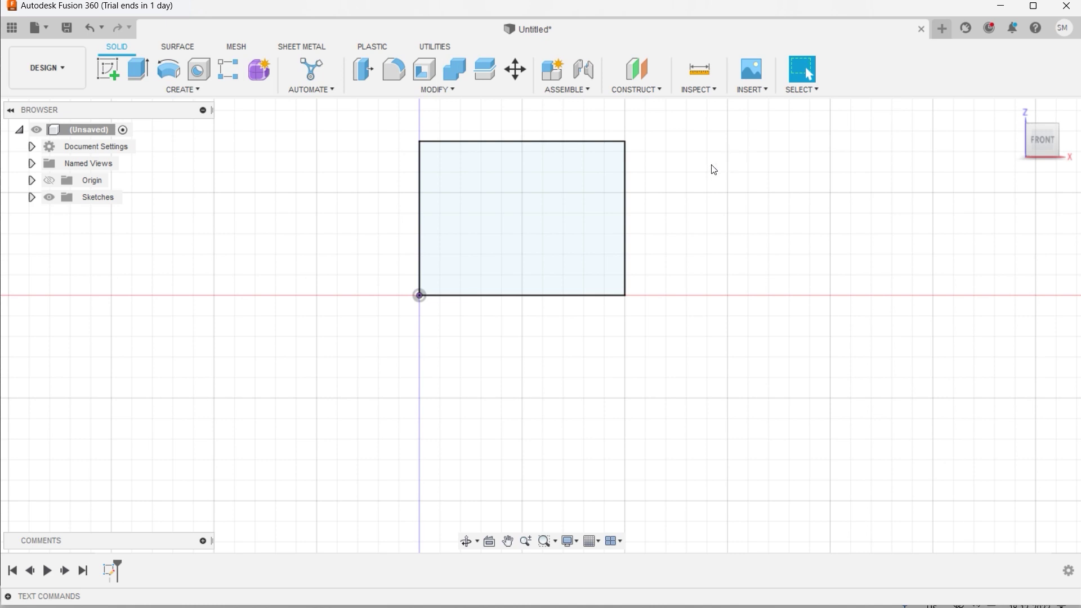
Extrude the rectangle 50 mm to one side as a new body
{"action": "left_click", "coordinate": [146, 73]}
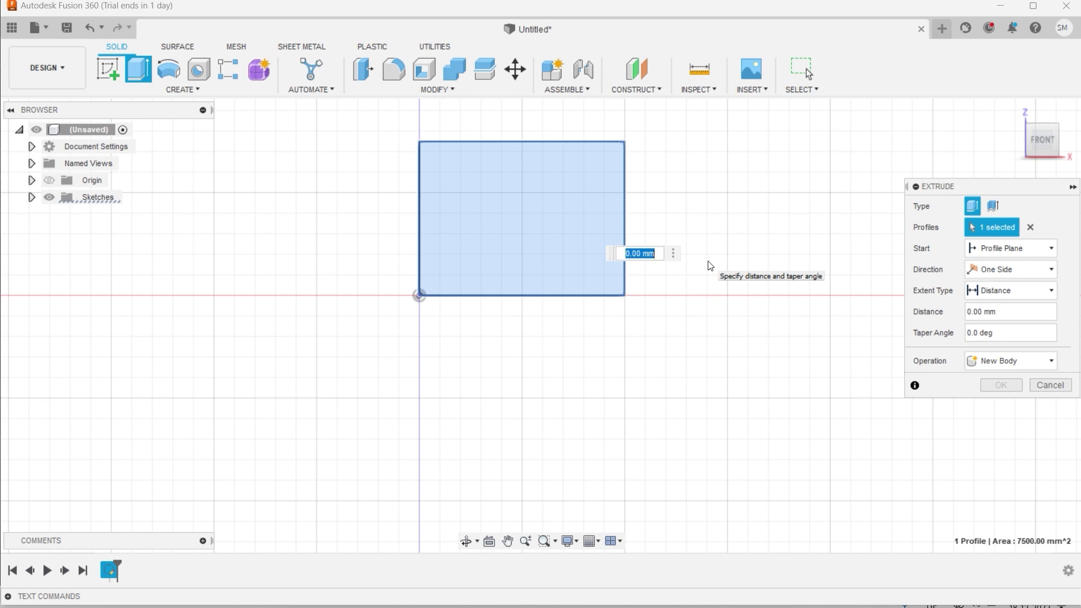
{"action": "type", "text": "50"}
{"action": "key", "text": "Return"}
Start a sketch on the block's large front face and place a text frame across its upper half
{"action": "middle_click_drag", "start_coordinate": [713, 244], "coordinate": [667, 279], "text": "shift"}
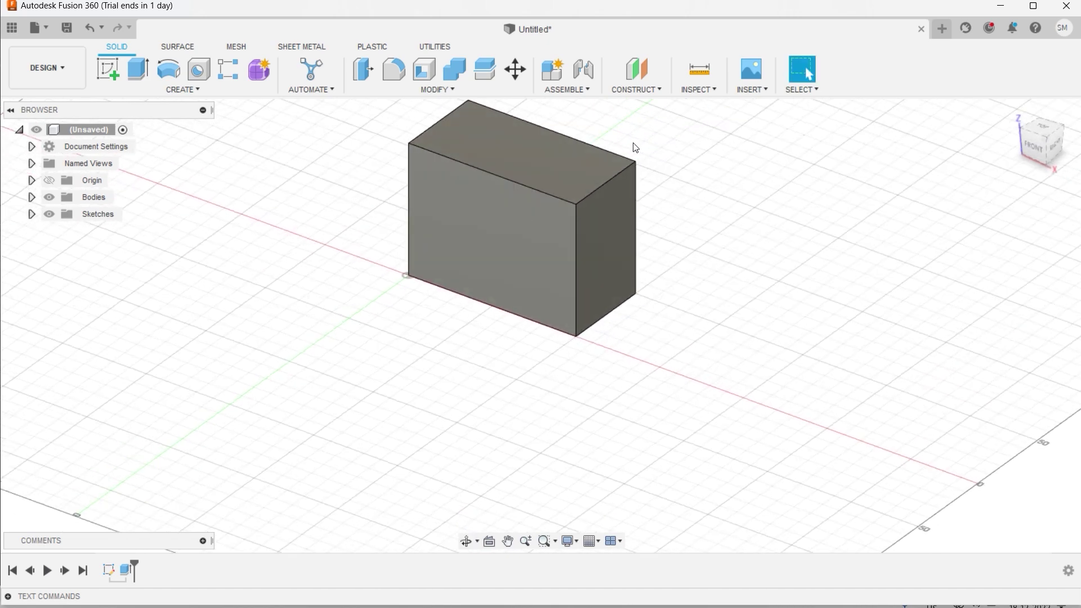
{"action": "scroll", "coordinate": [478, 248], "scroll_direction": "up", "scroll_amount": 2}
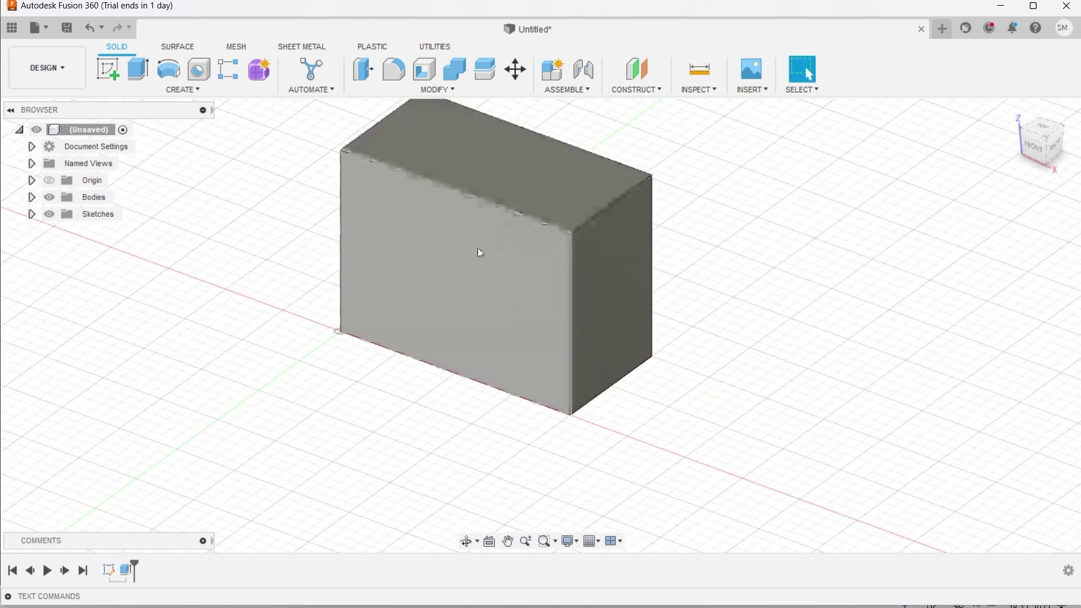
{"action": "left_click", "coordinate": [437, 244]}
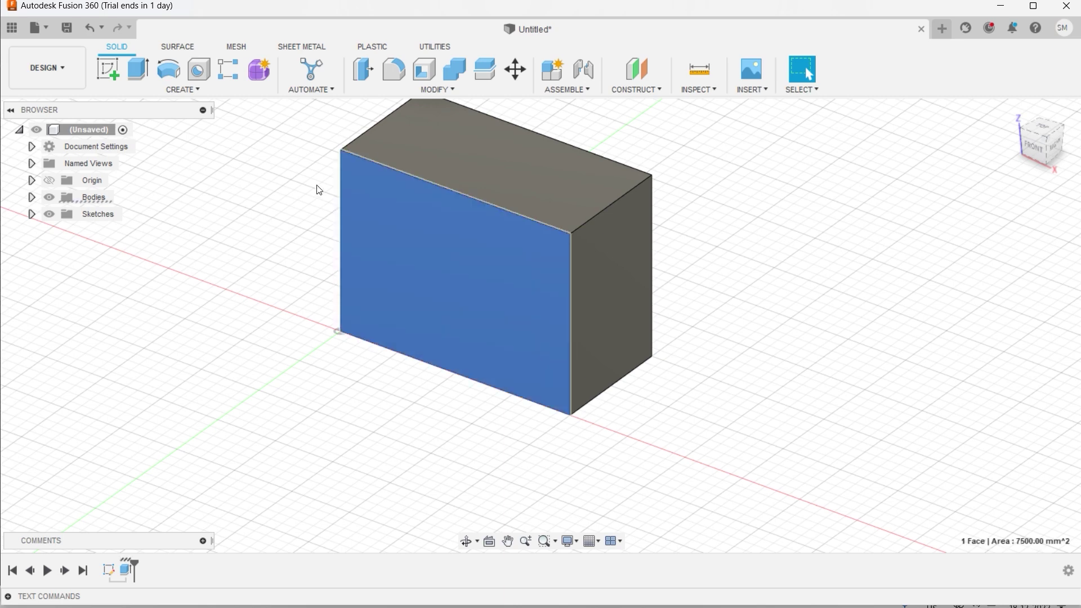
{"action": "left_click", "coordinate": [107, 69]}
{"action": "left_click", "coordinate": [152, 89]}
{"action": "left_click", "coordinate": [138, 268]}
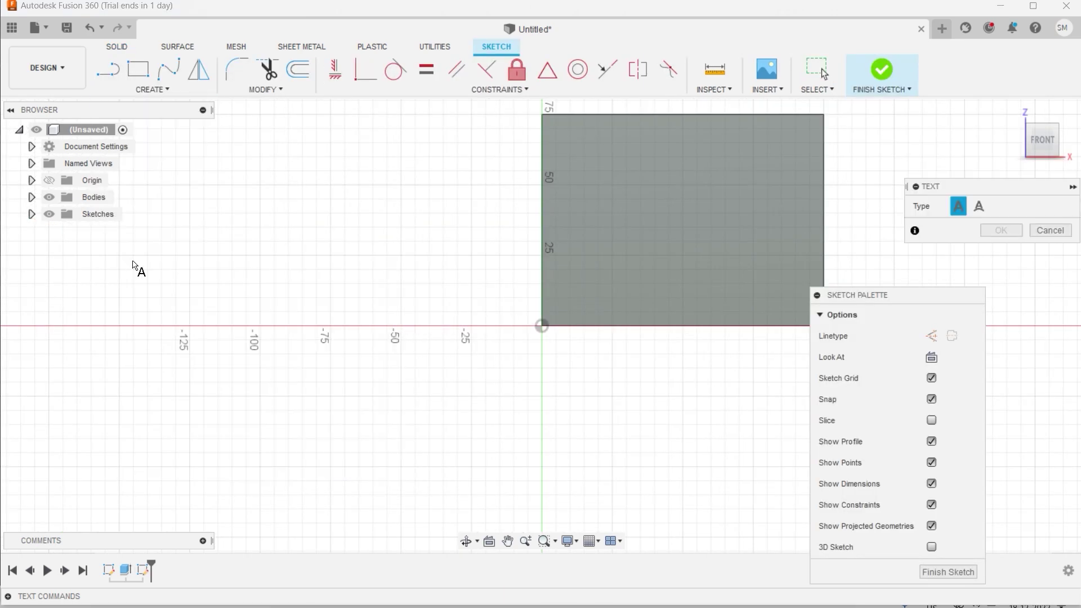
{"action": "left_click", "coordinate": [550, 152]}
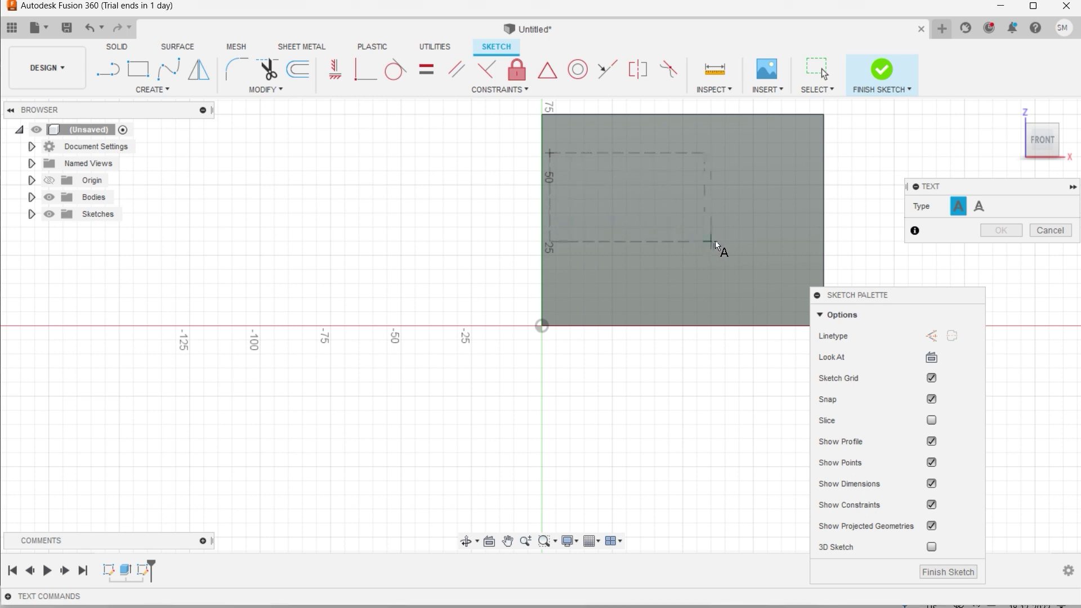
{"action": "left_click", "coordinate": [810, 254]}
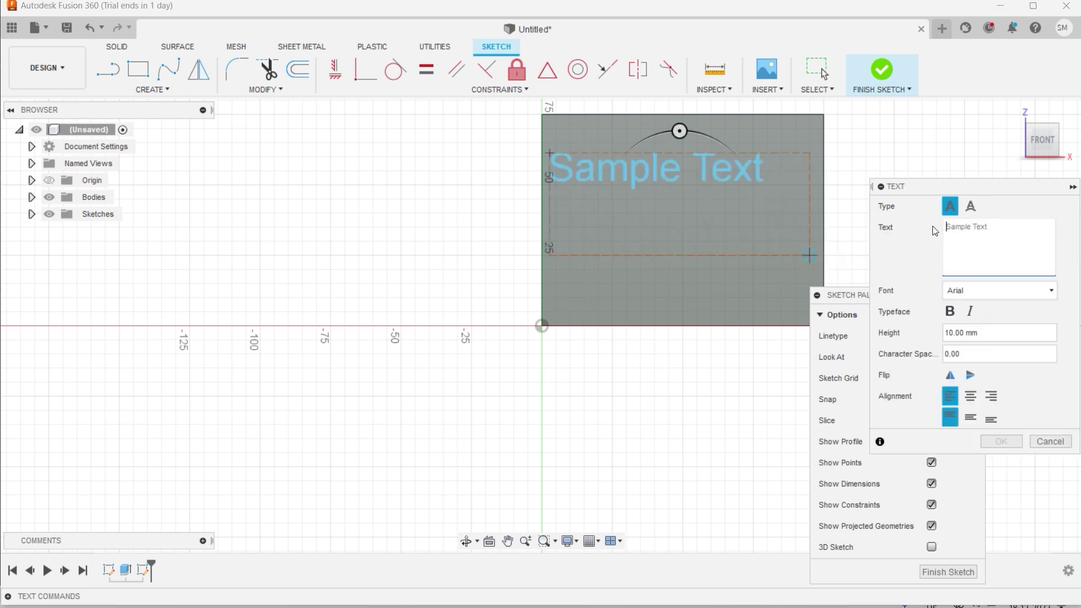
Enter "AutoDesk Fusion" as the sketch text, 8 mm high and horizontally centred, and finish the sketch
{"action": "type", "text": "Auto"}
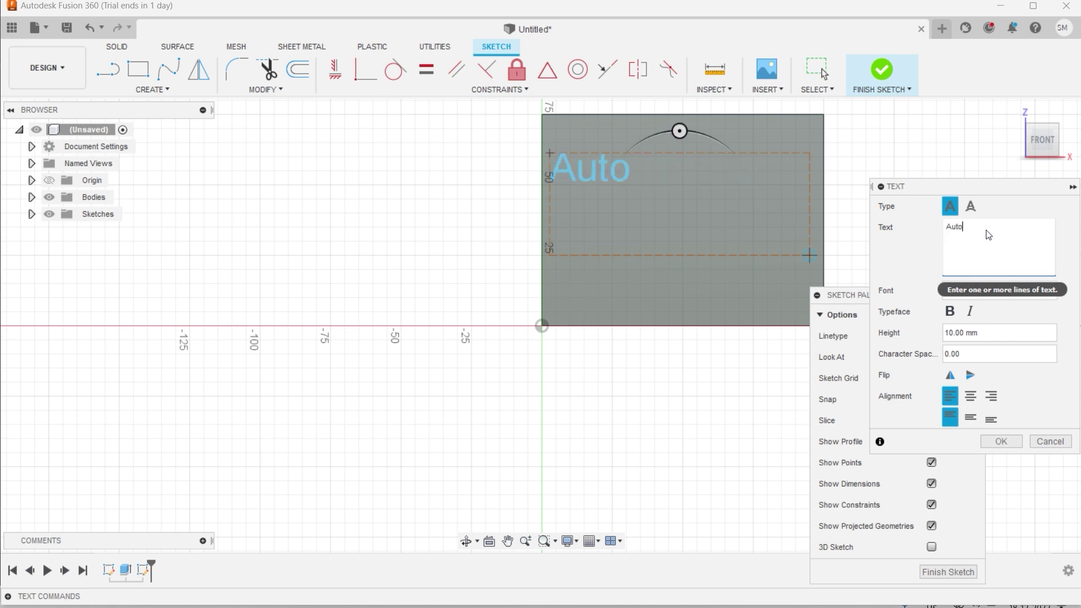
{"action": "type", "text": "Desk Fusion"}
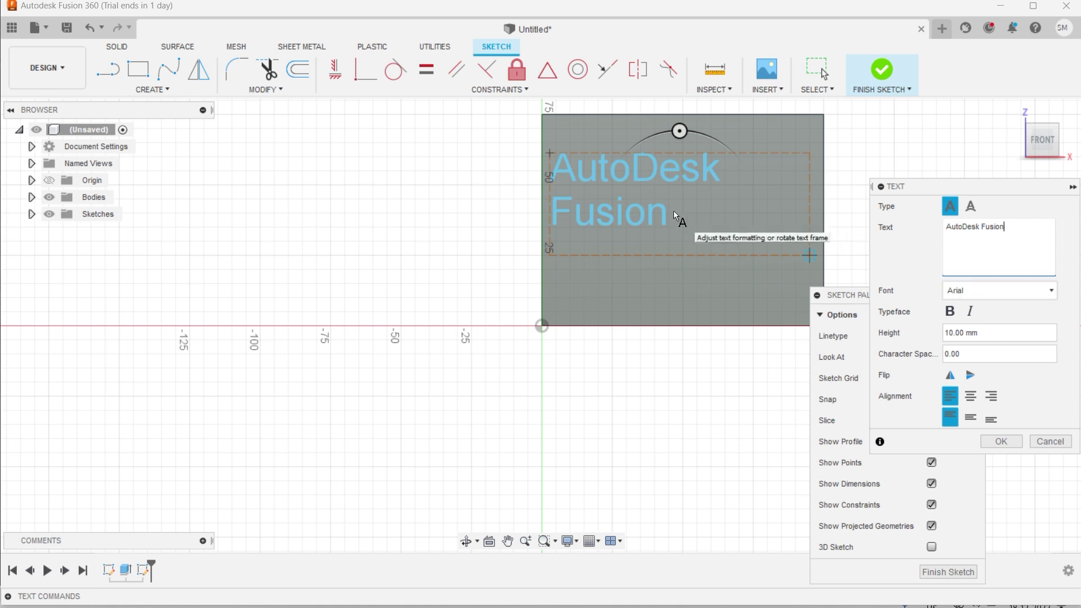
{"action": "left_click", "coordinate": [954, 333]}
{"action": "key", "text": "BackSpace"}
{"action": "key", "text": "BackSpace"}
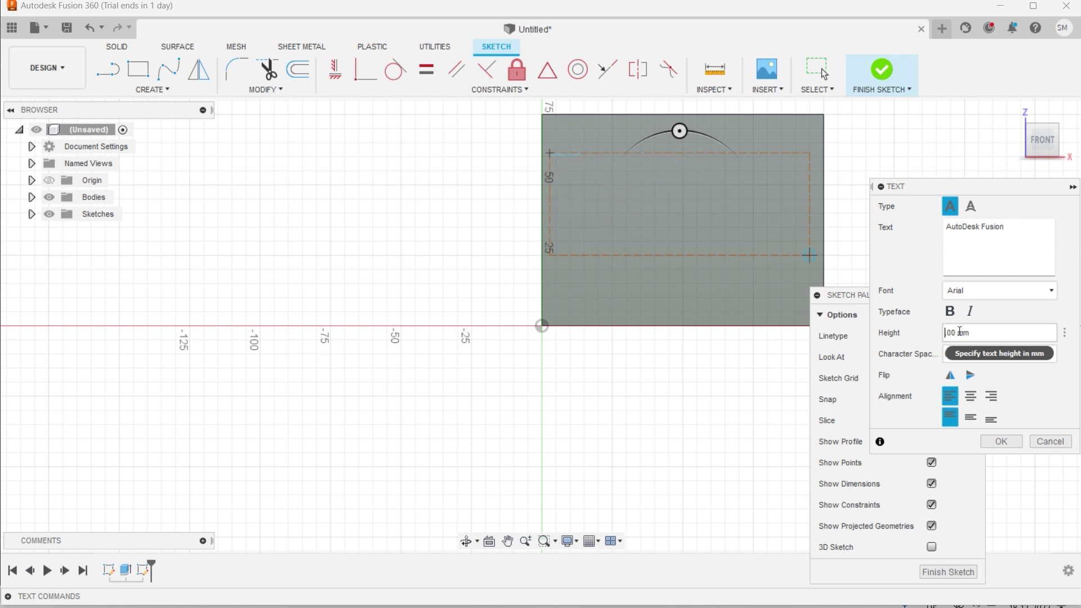
{"action": "type", "text": "8."}
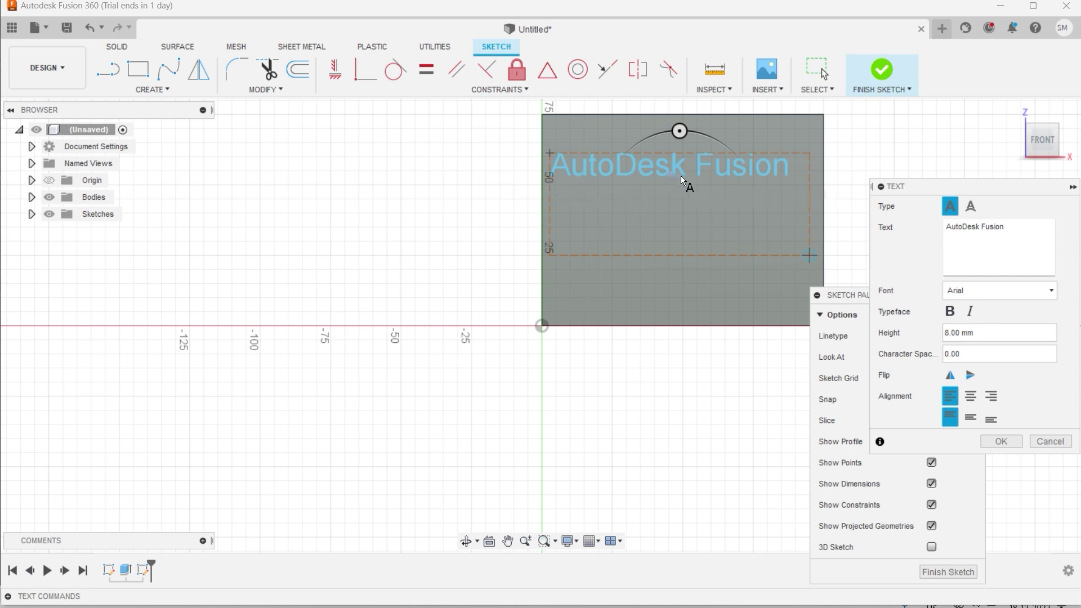
{"action": "left_click", "coordinate": [970, 396]}
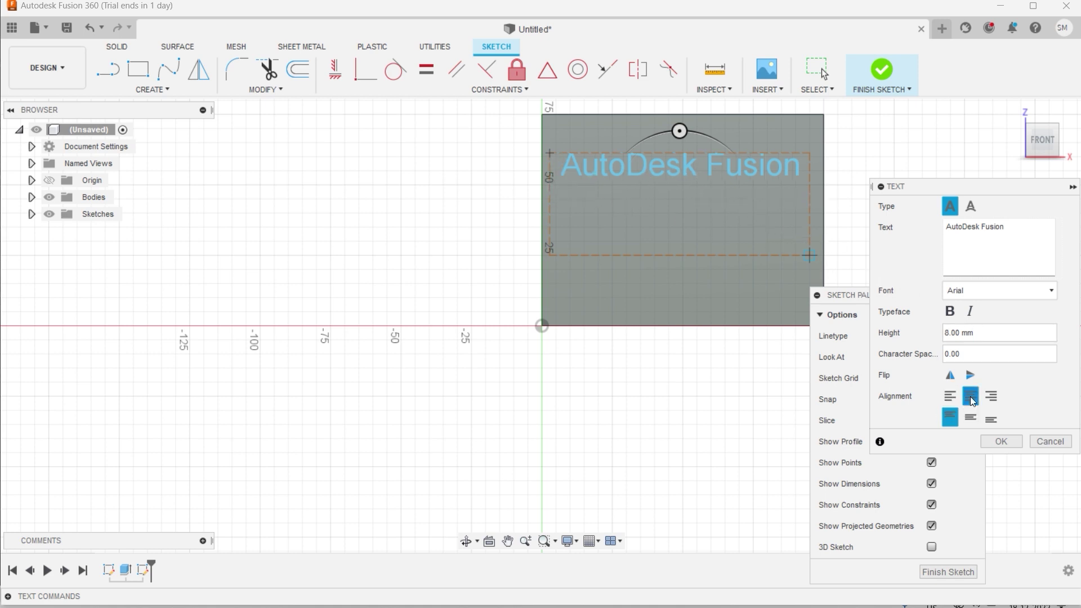
{"action": "left_click", "coordinate": [1002, 442]}
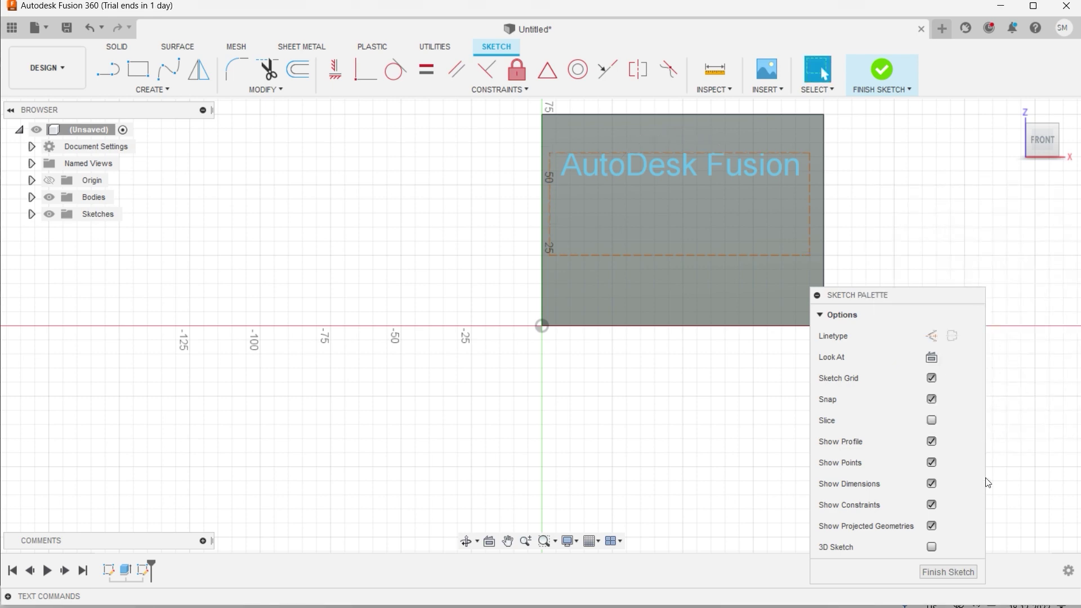
{"action": "left_click", "coordinate": [960, 572]}
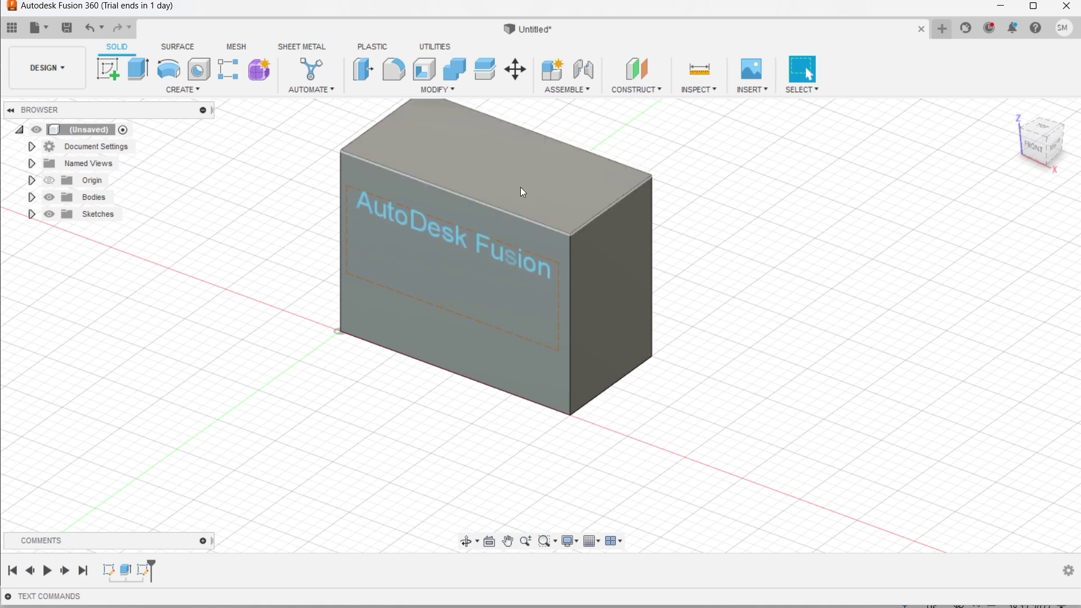
Emboss the "AutoDesk Fusion" text on the block's front face as raised lettering with a depth of 5 mm
{"action": "left_click", "coordinate": [452, 90]}
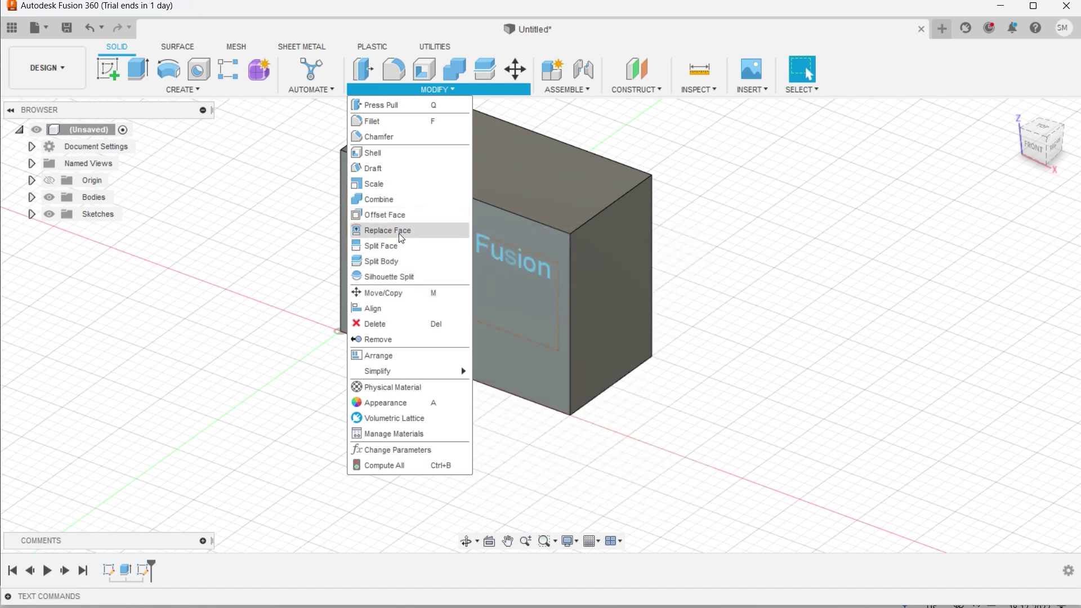
{"action": "left_click", "coordinate": [184, 89]}
{"action": "left_click", "coordinate": [138, 259]}
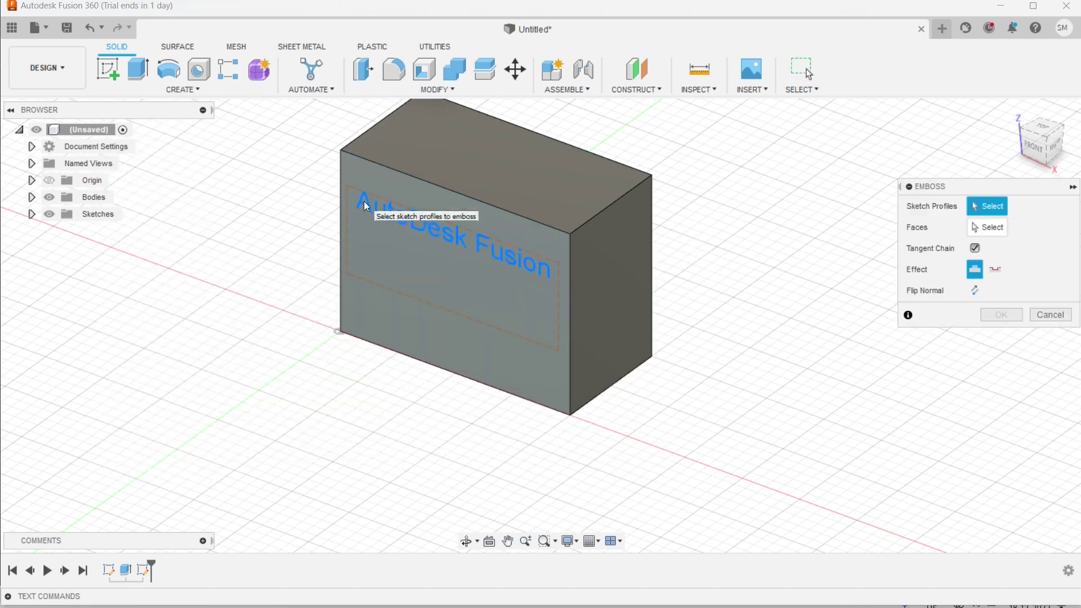
{"action": "left_click", "coordinate": [364, 201]}
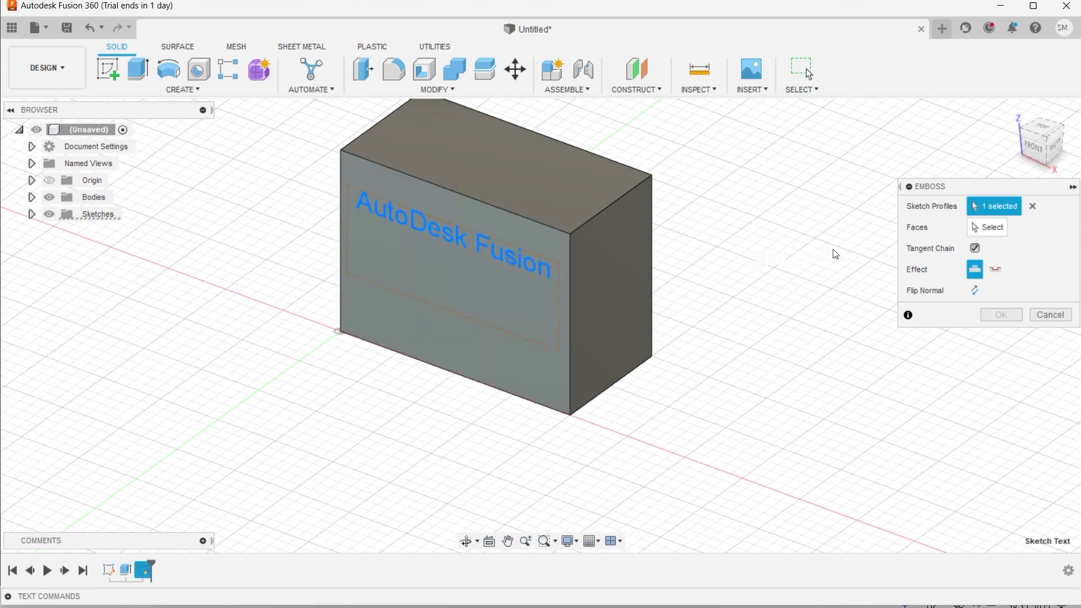
{"action": "left_click", "coordinate": [995, 231]}
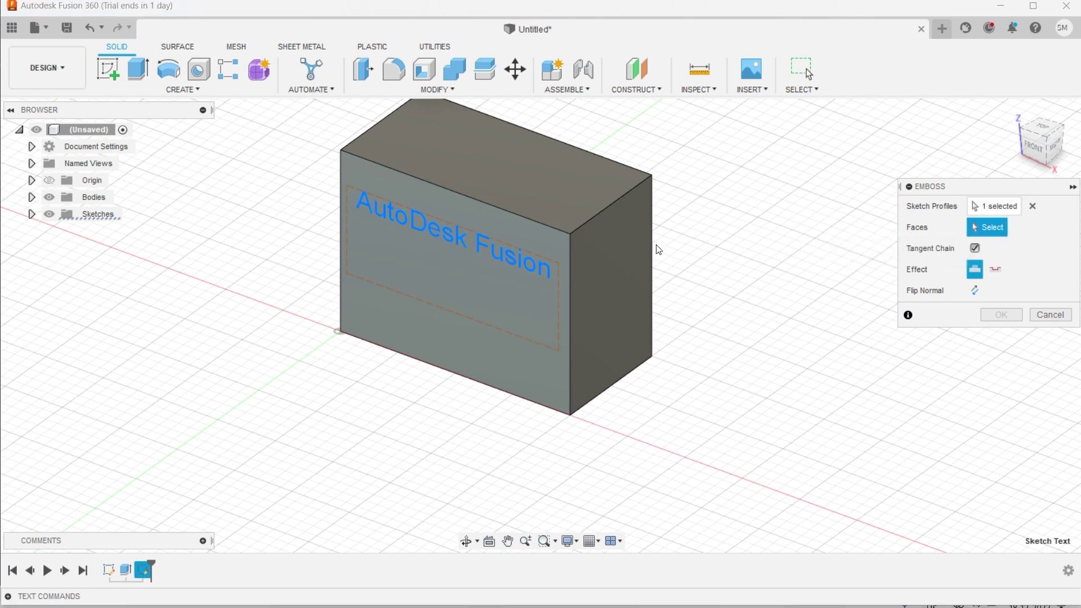
{"action": "left_click", "coordinate": [552, 264]}
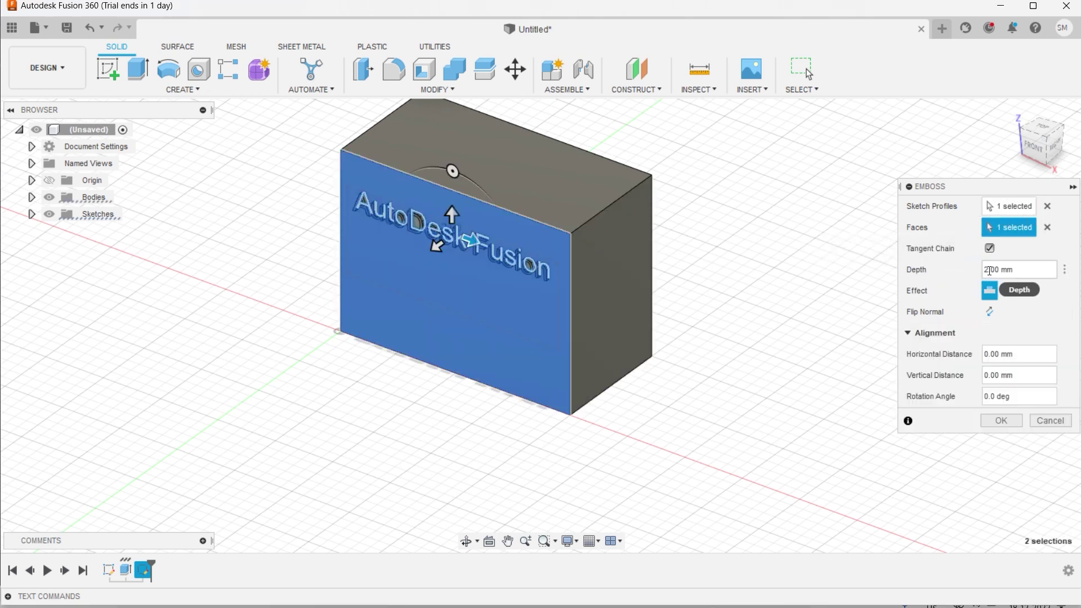
{"action": "left_click", "coordinate": [989, 271]}
{"action": "key", "text": "BackSpace"}
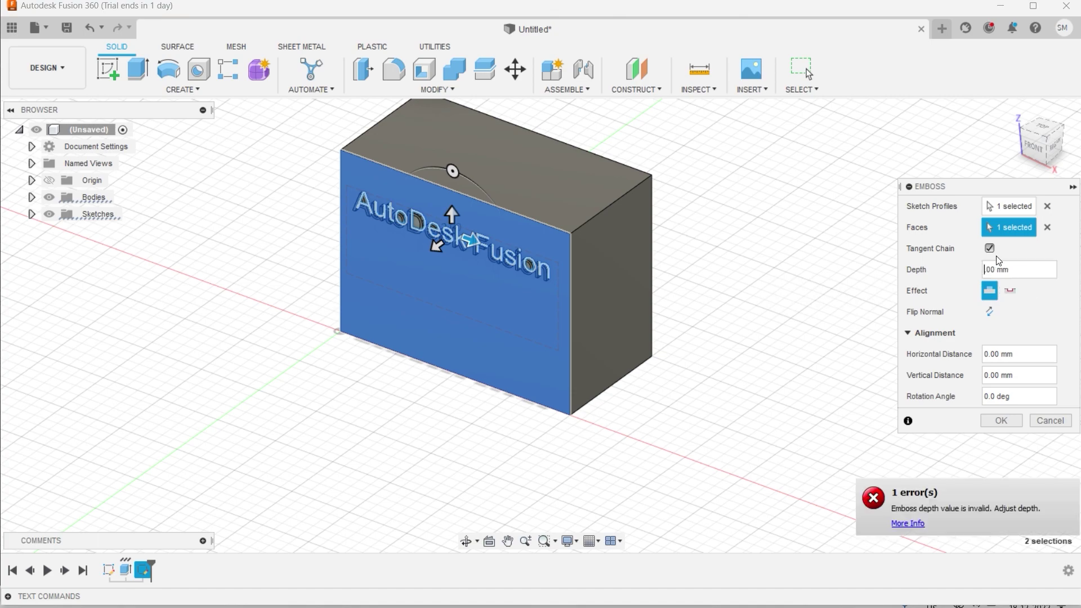
{"action": "type", "text": "5"}
{"action": "key", "text": "Return"}
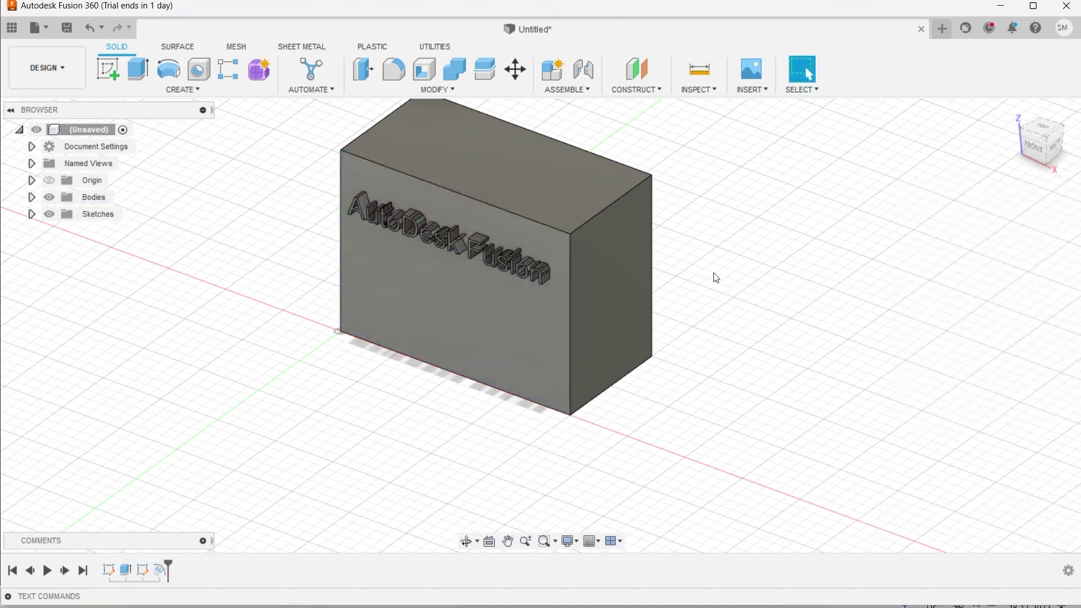
Create a cylinder as a new body on the ground plane in front of the block, 100 mm in diameter and about 100 mm high
{"action": "scroll", "coordinate": [430, 223], "scroll_direction": "up", "scroll_amount": 5}
{"action": "scroll", "coordinate": [918, 258], "scroll_direction": "down", "scroll_amount": 5}
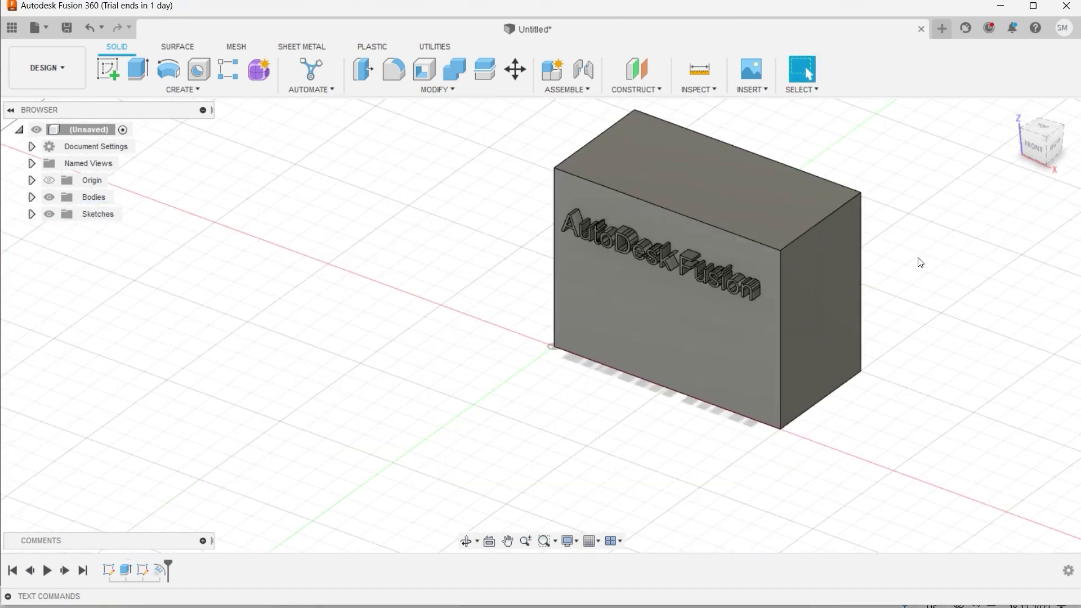
{"action": "scroll", "coordinate": [920, 263], "scroll_direction": "down", "scroll_amount": 2}
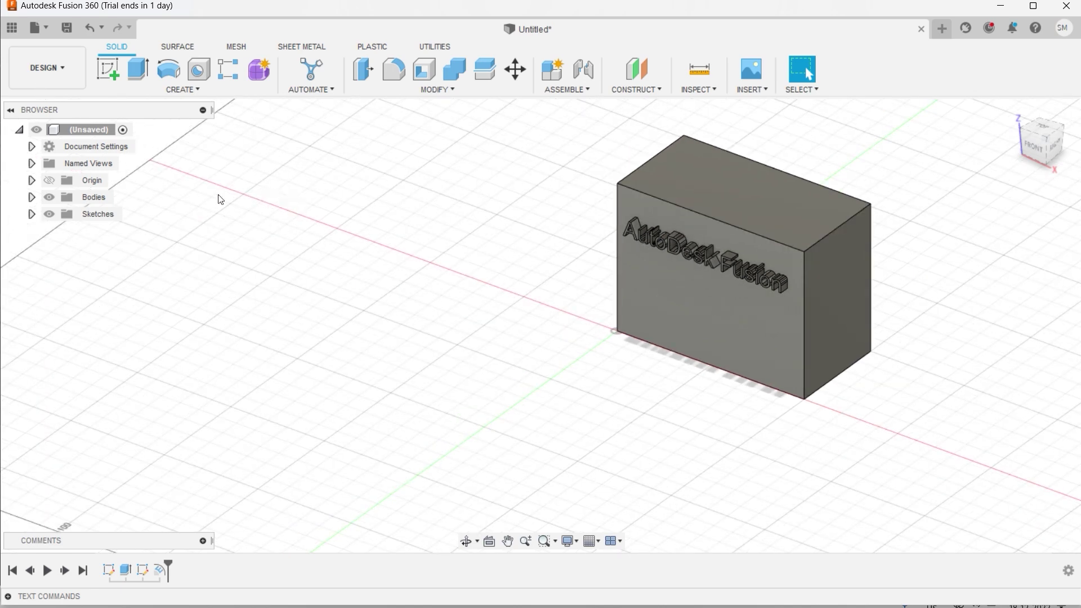
{"action": "left_click", "coordinate": [200, 91]}
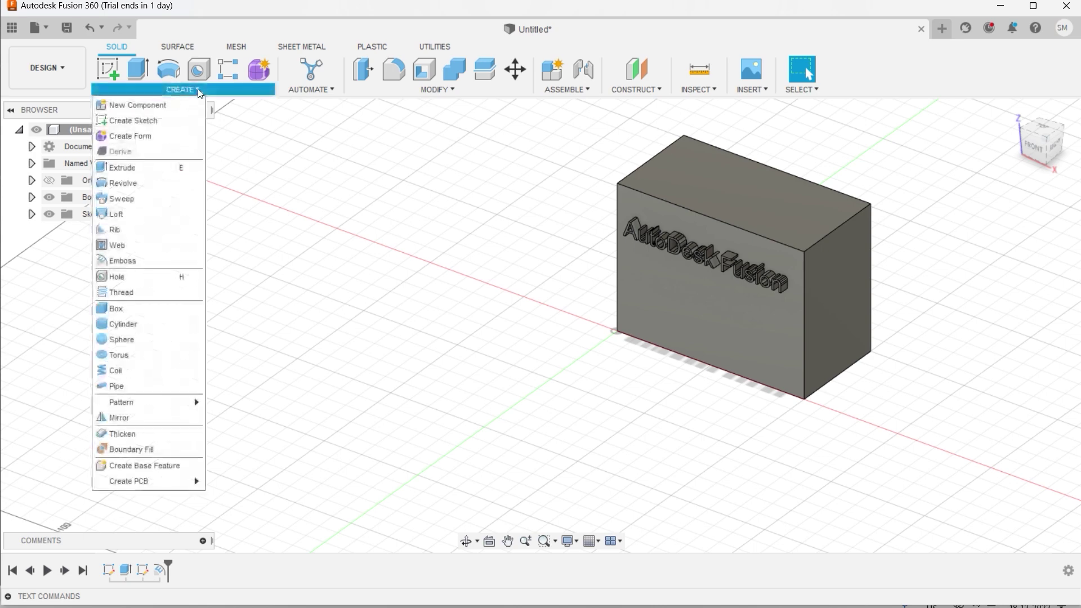
{"action": "left_click", "coordinate": [147, 324]}
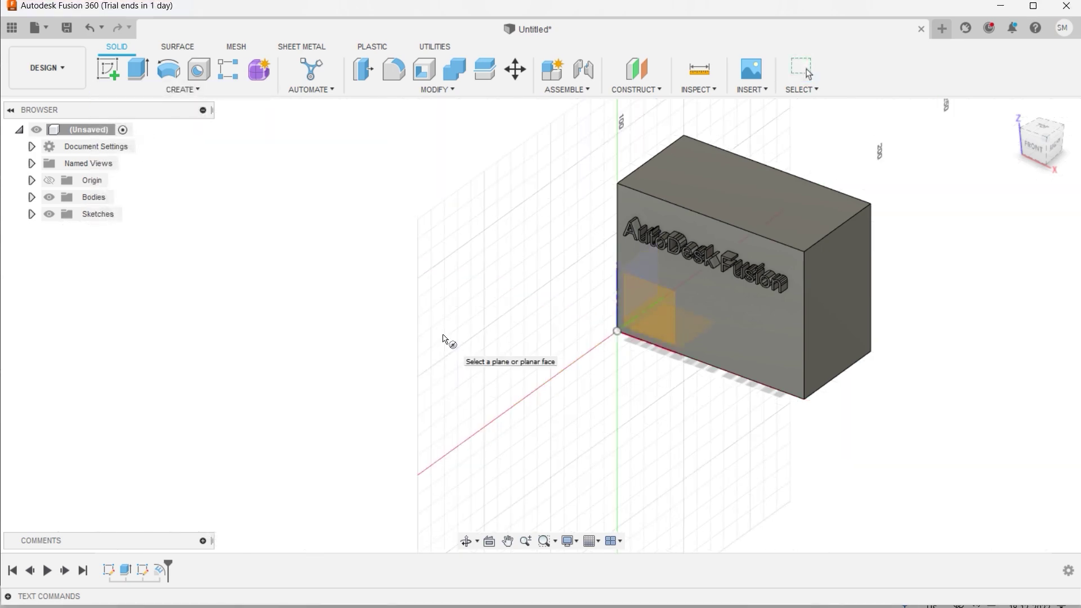
{"action": "left_click", "coordinate": [550, 402]}
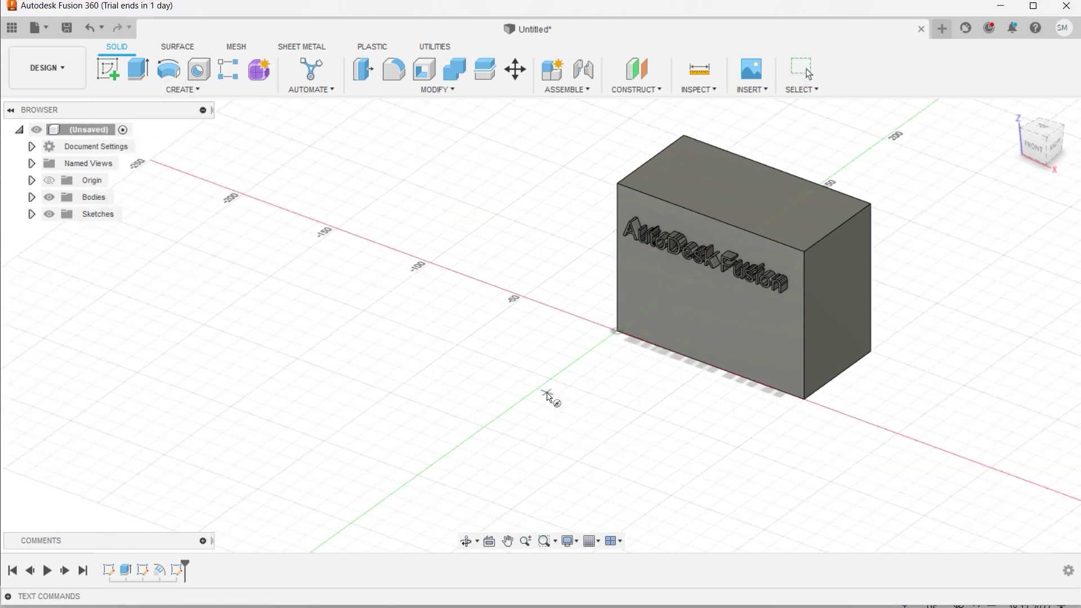
{"action": "left_click", "coordinate": [510, 408]}
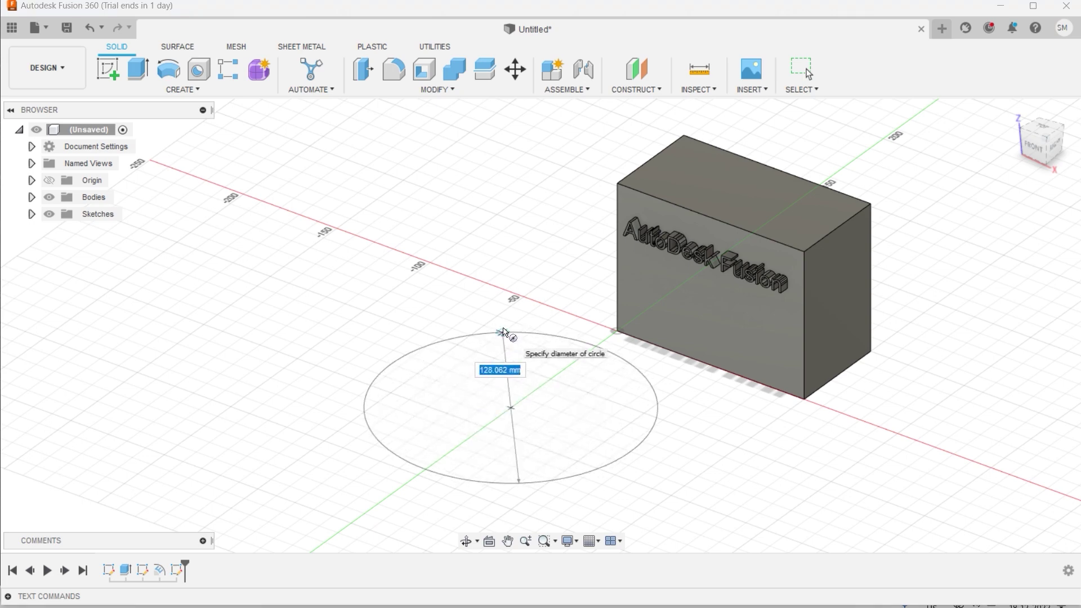
{"action": "type", "text": "100"}
{"action": "key", "text": "Return"}
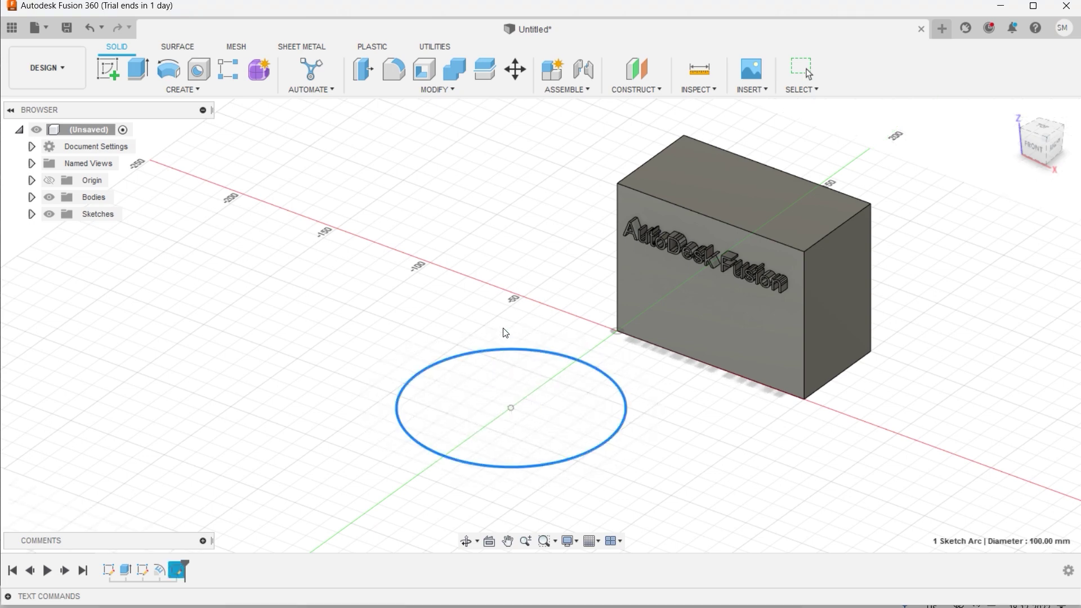
{"action": "left_click_drag", "start_coordinate": [511, 377], "coordinate": [509, 180]}
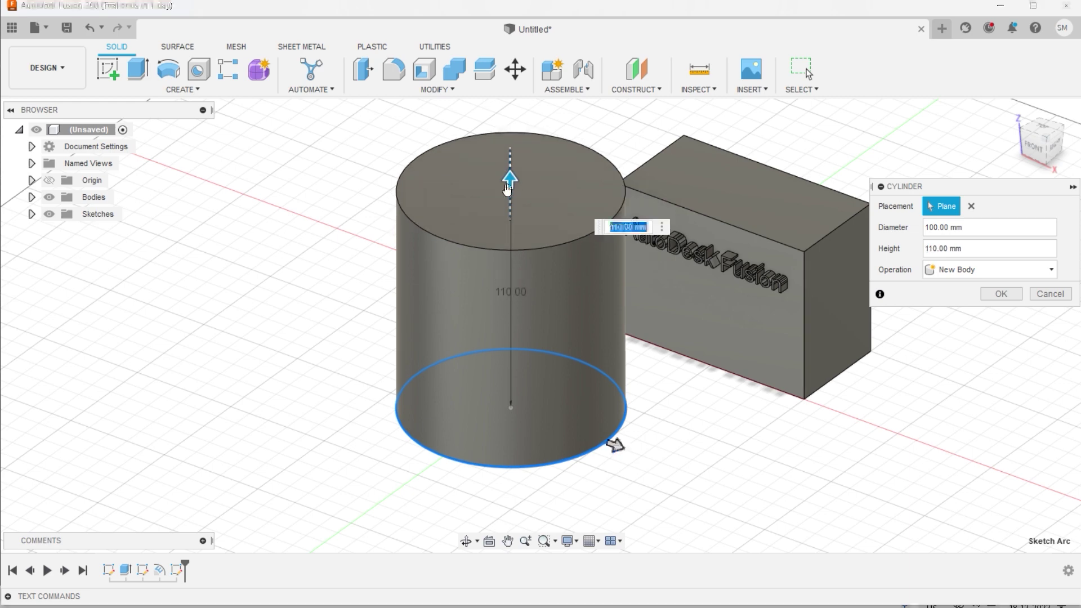
{"action": "key", "text": "Return"}
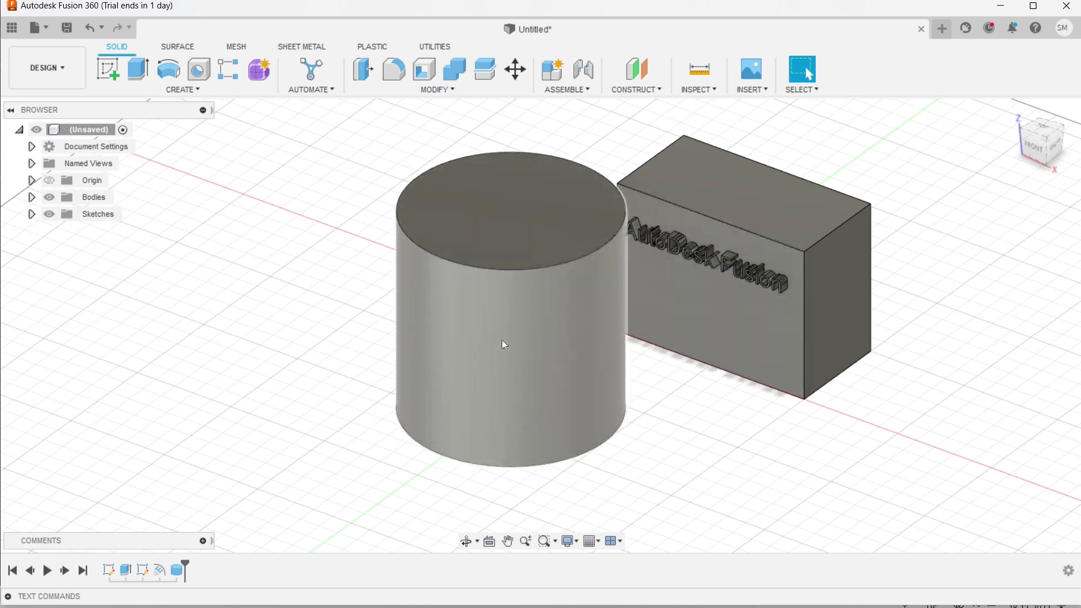
Create an offset construction plane at a distance of -175 mm from the XZ plane, in front of the cylinder
{"action": "scroll", "coordinate": [541, 325], "scroll_direction": "down", "scroll_amount": 6}
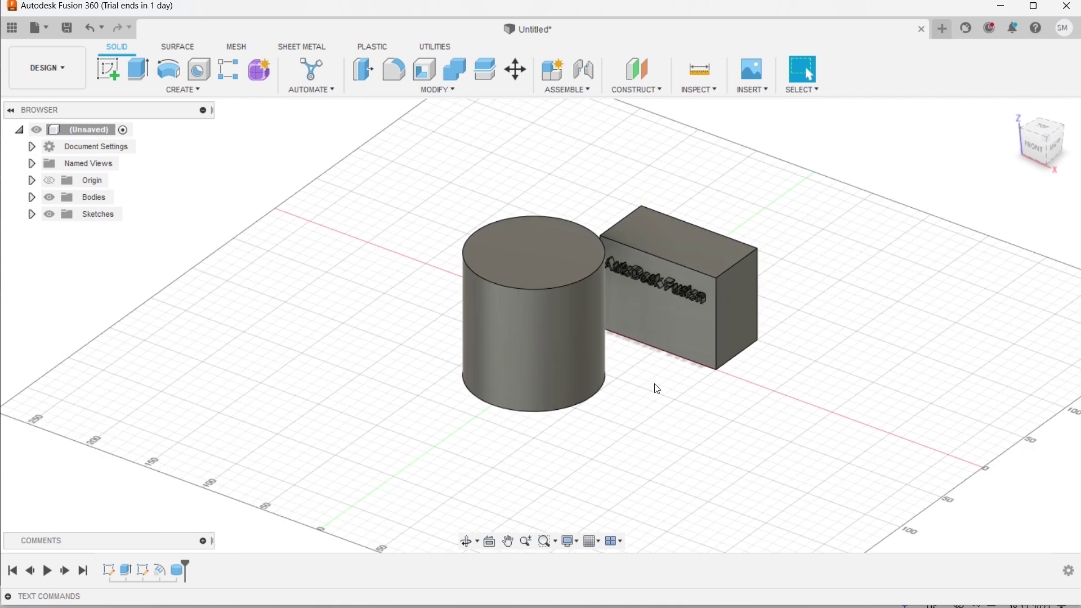
{"action": "left_click", "coordinate": [637, 70]}
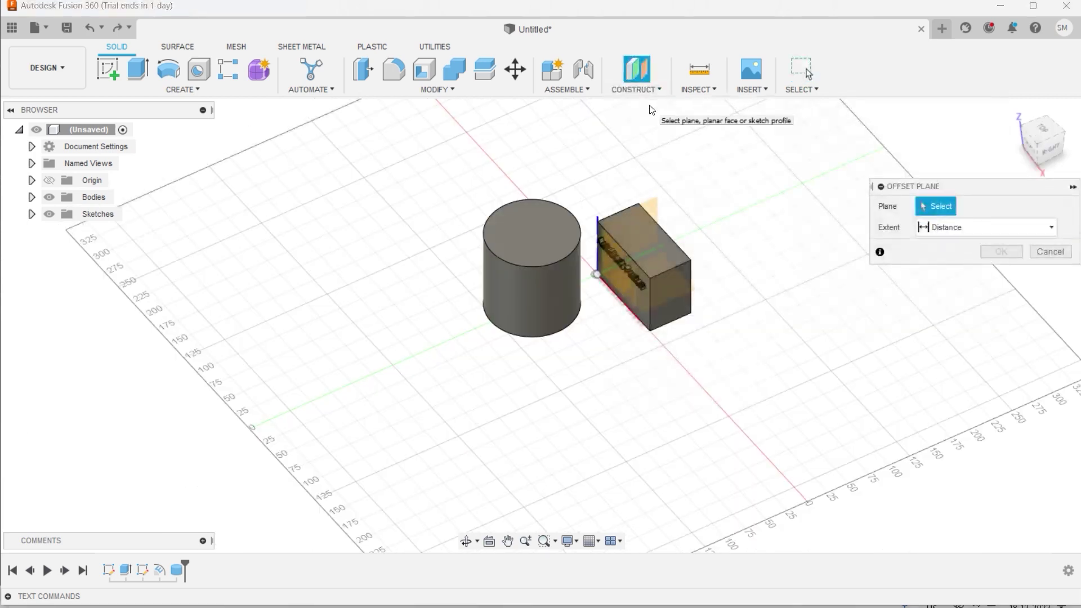
{"action": "left_click", "coordinate": [618, 280]}
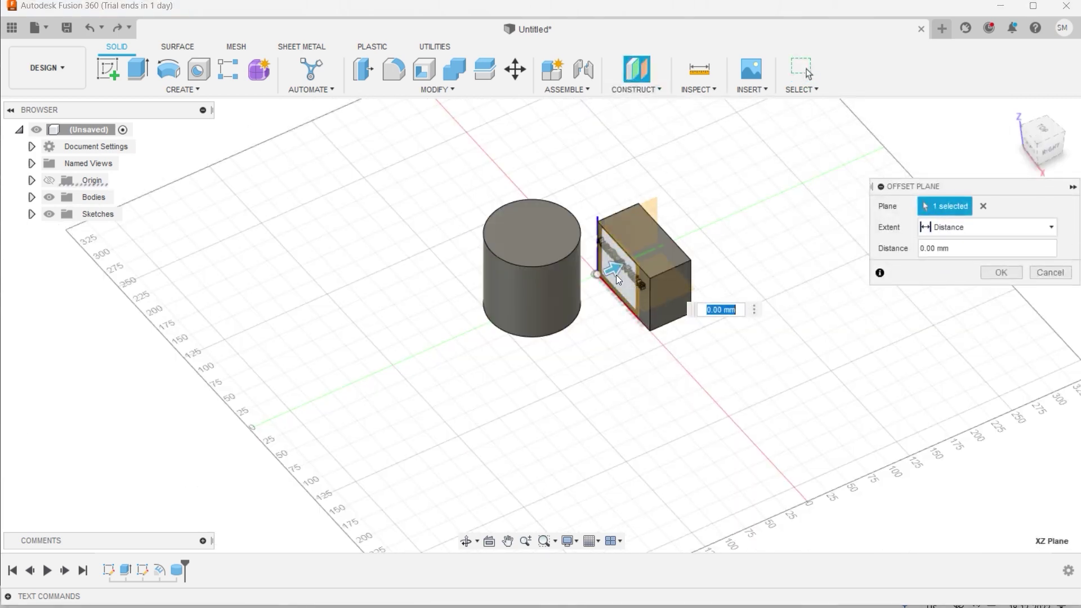
{"action": "left_click_drag", "start_coordinate": [618, 280], "coordinate": [475, 331]}
{"action": "scroll", "coordinate": [476, 340], "scroll_direction": "up", "scroll_amount": 3}
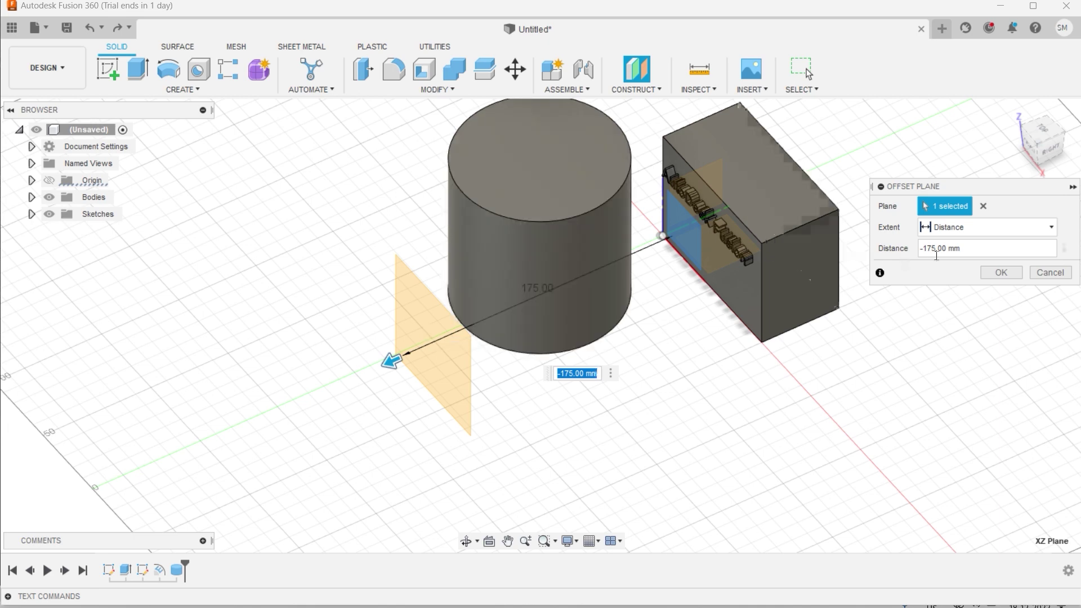
{"action": "left_click", "coordinate": [991, 275]}
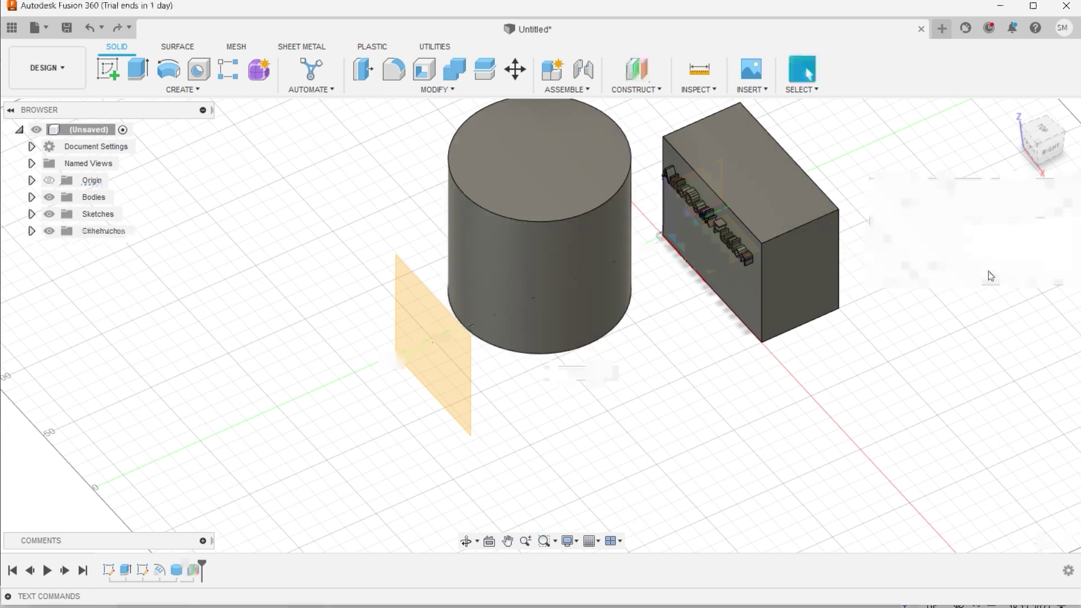
Start a sketch on the offset plane and place a text frame beginning above the origin and extending past the cylinder's outline
{"action": "left_click", "coordinate": [427, 327]}
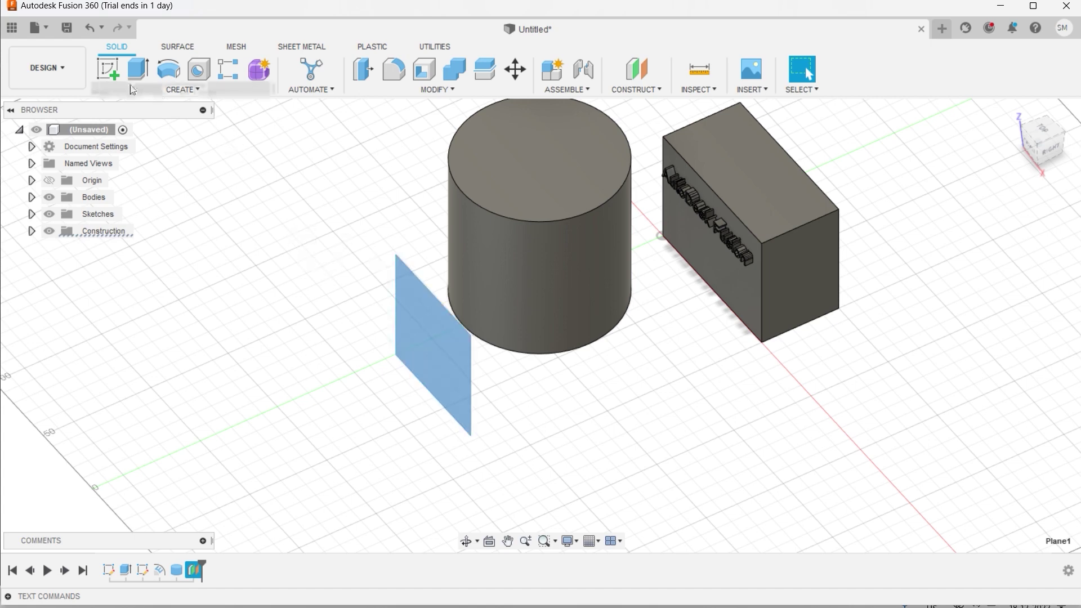
{"action": "left_click", "coordinate": [188, 90]}
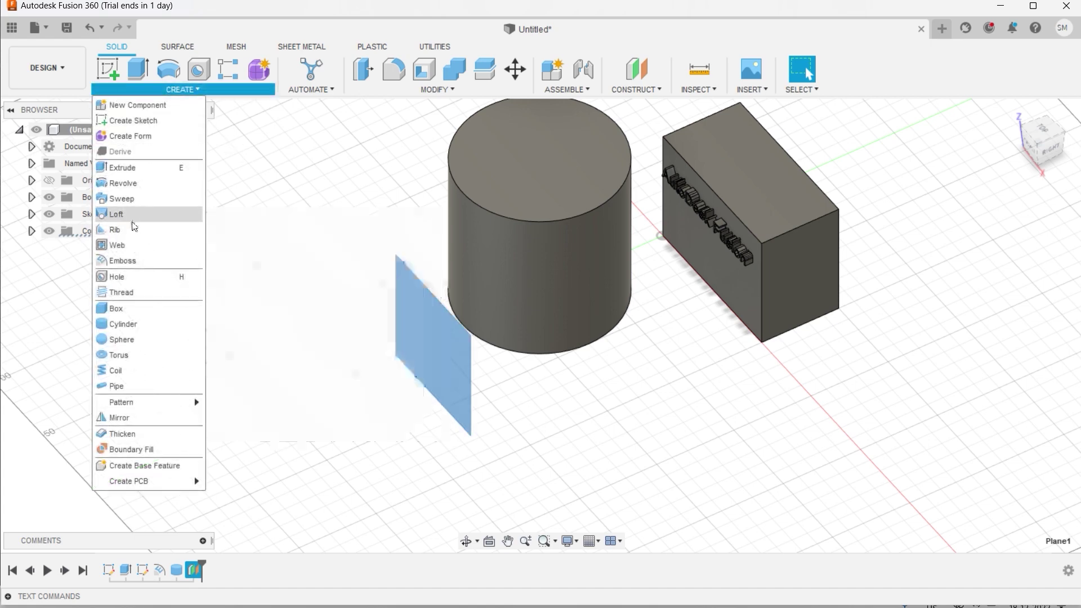
{"action": "left_click", "coordinate": [414, 306]}
{"action": "left_click", "coordinate": [413, 306]}
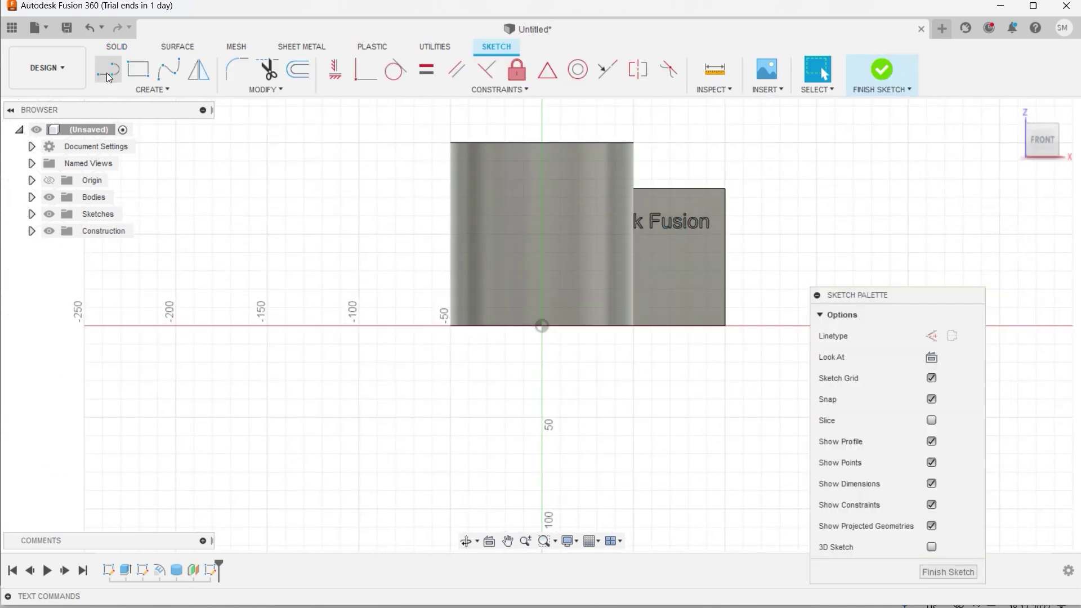
{"action": "left_click", "coordinate": [160, 91]}
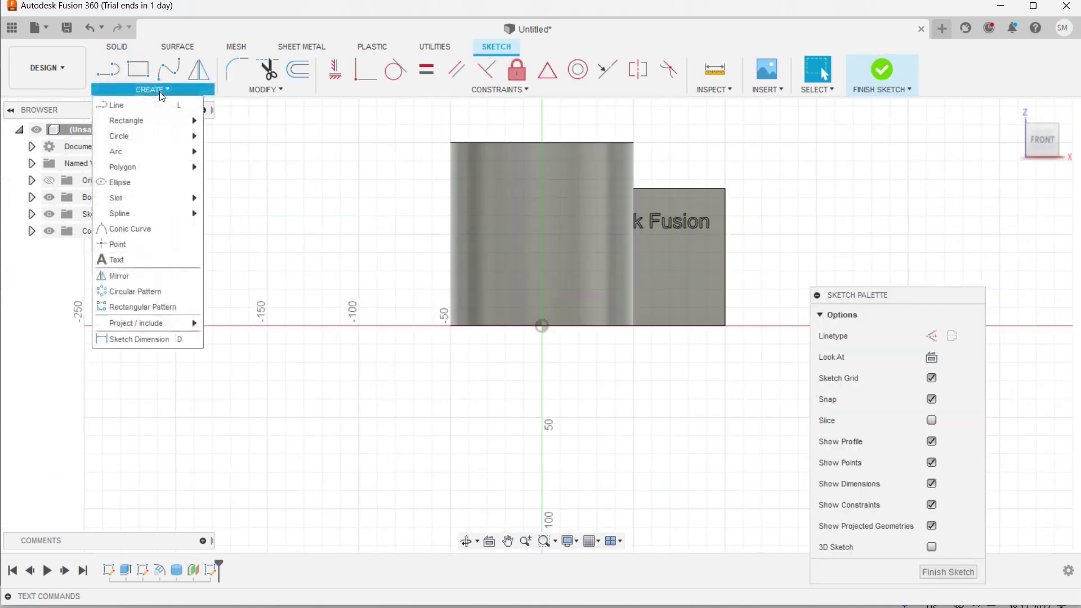
{"action": "left_click", "coordinate": [133, 259]}
Enter "AutoDesk Fusion" as the sketch text, centre it vertically in its frame, and finish the sketch
{"action": "left_click", "coordinate": [982, 227]}
{"action": "type", "text": "A"}
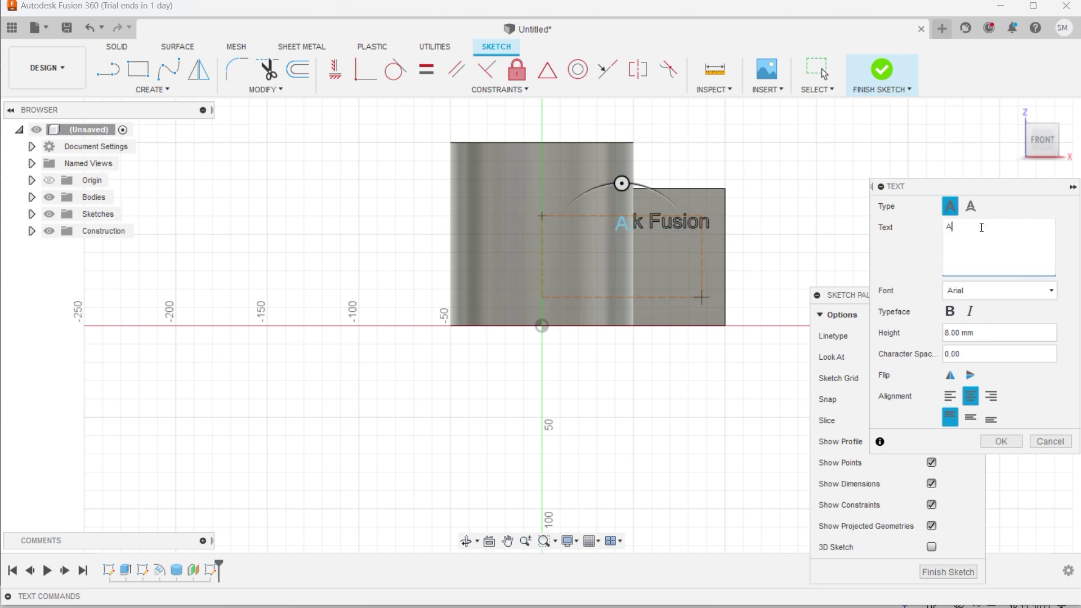
{"action": "type", "text": "utoDesk Fus"}
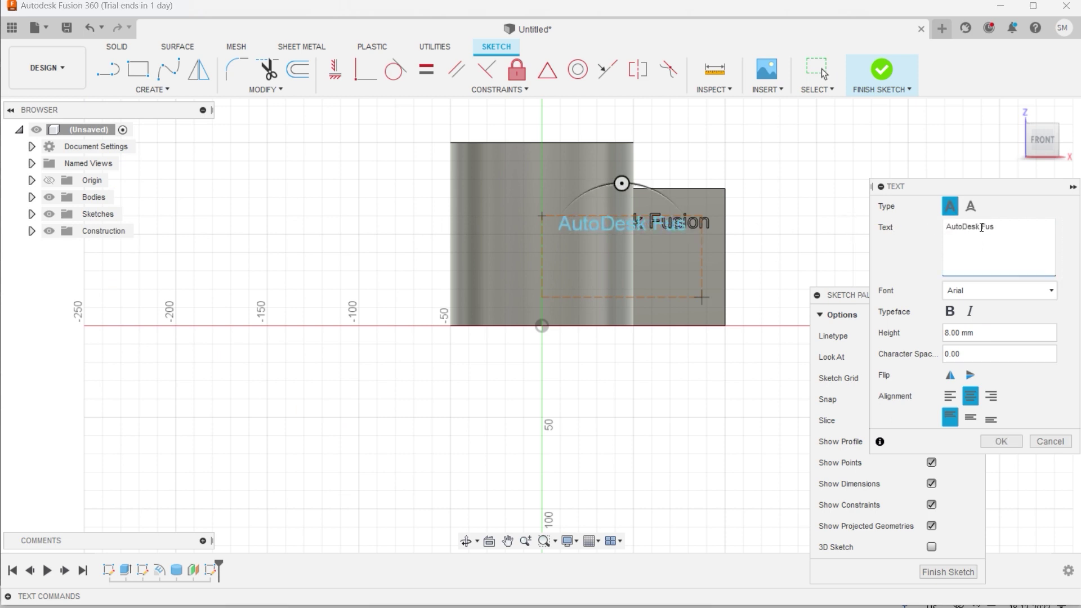
{"action": "type", "text": "ion"}
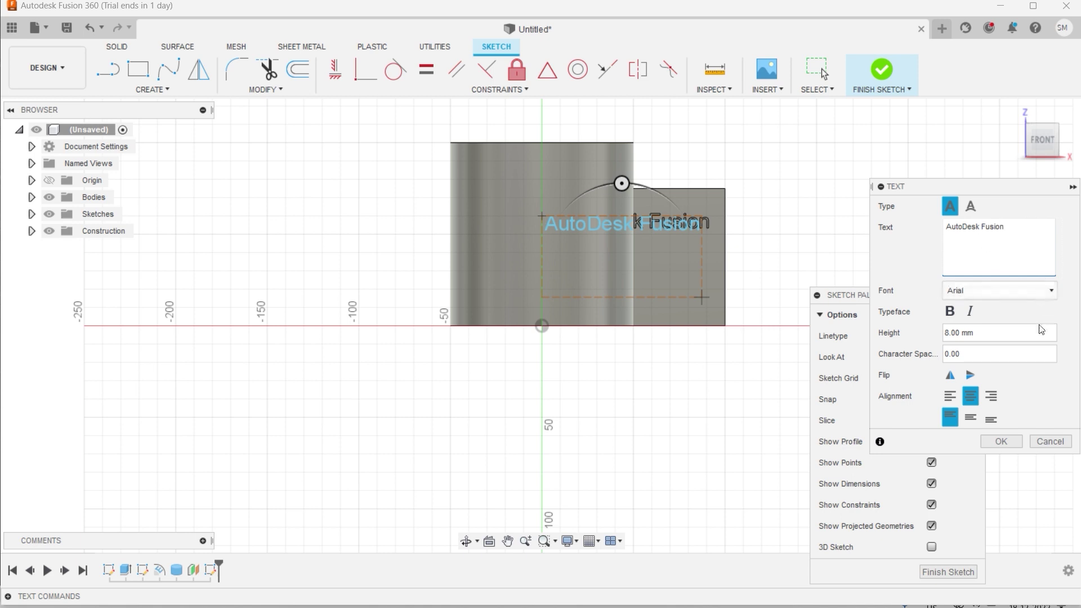
{"action": "left_click", "coordinate": [971, 420]}
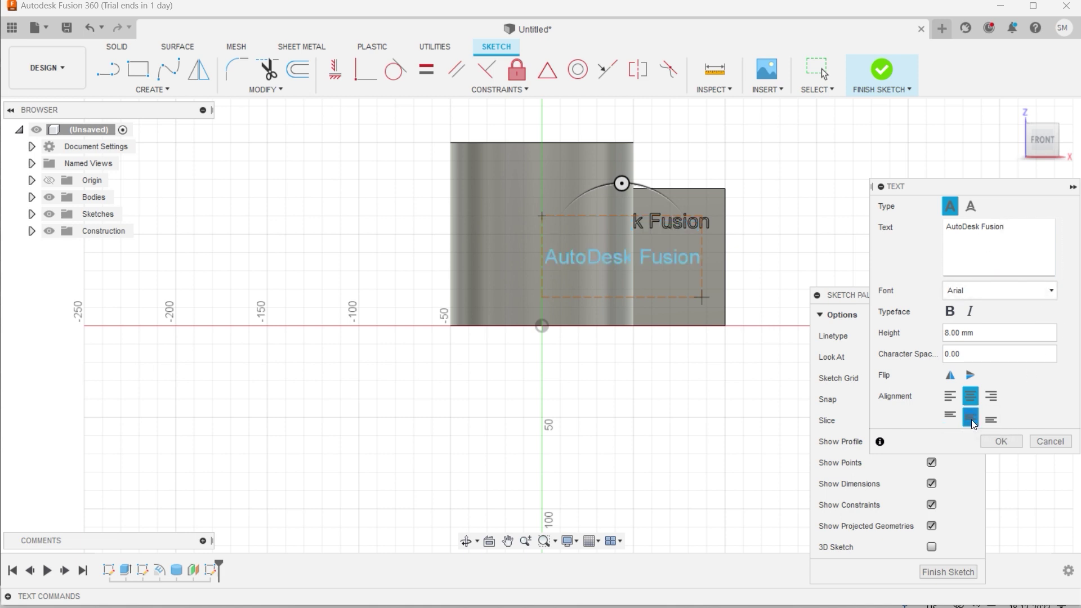
{"action": "left_click", "coordinate": [1000, 443]}
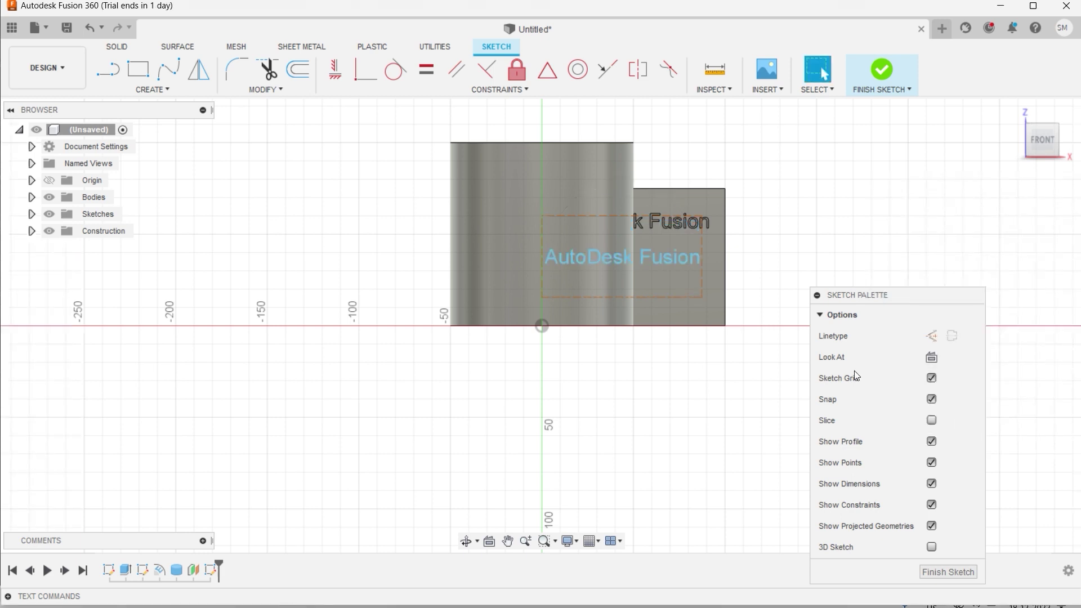
{"action": "left_click", "coordinate": [958, 569]}
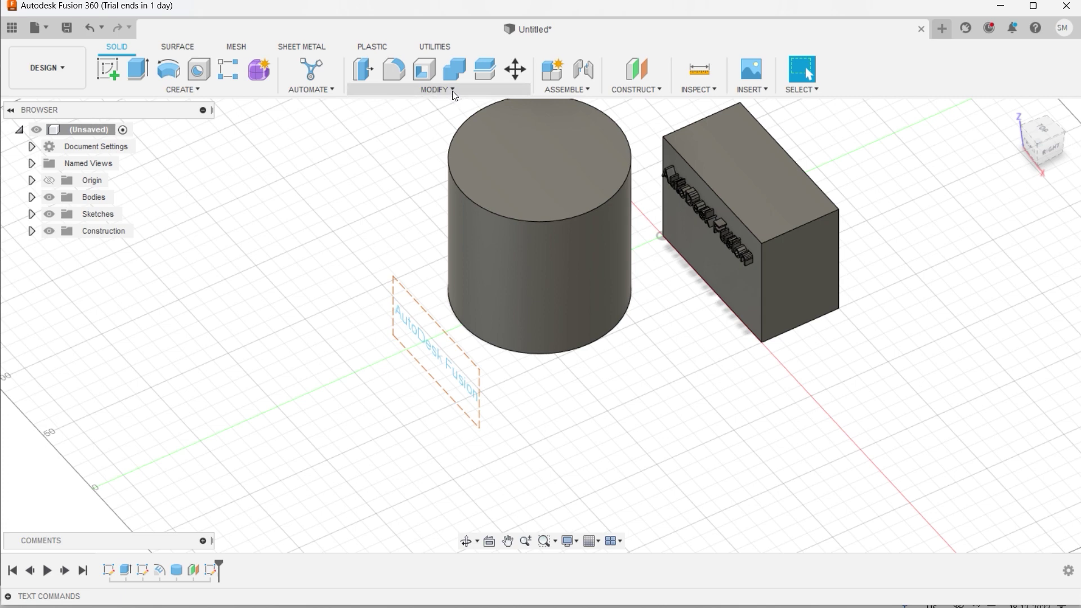
Set up an Emboss of the "AutoDesk Fusion" text sketch on the cylinder's curved face
{"action": "left_click", "coordinate": [202, 92]}
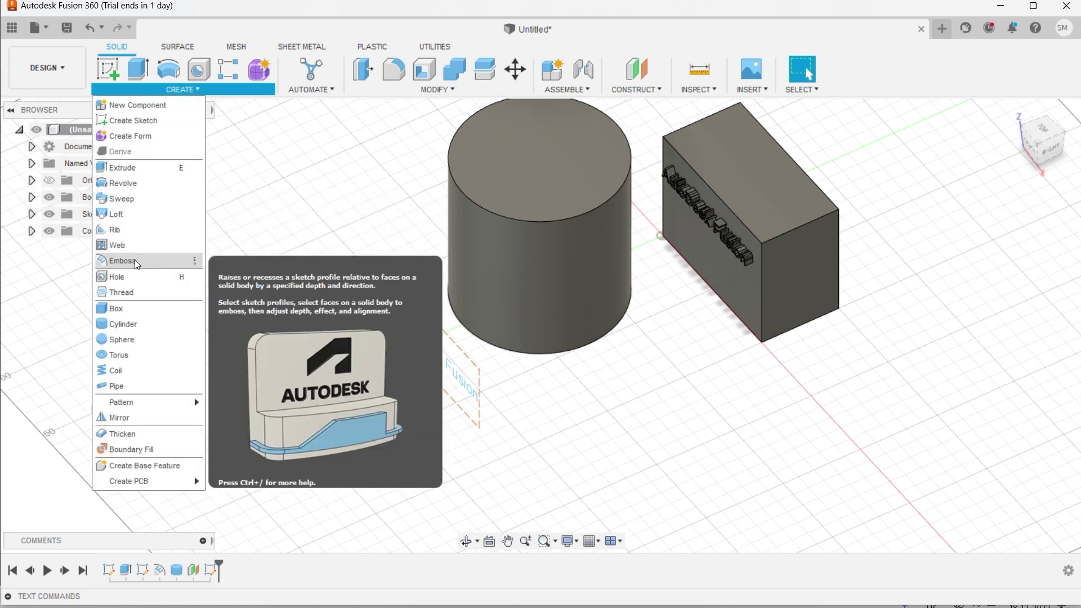
{"action": "left_click", "coordinate": [136, 262]}
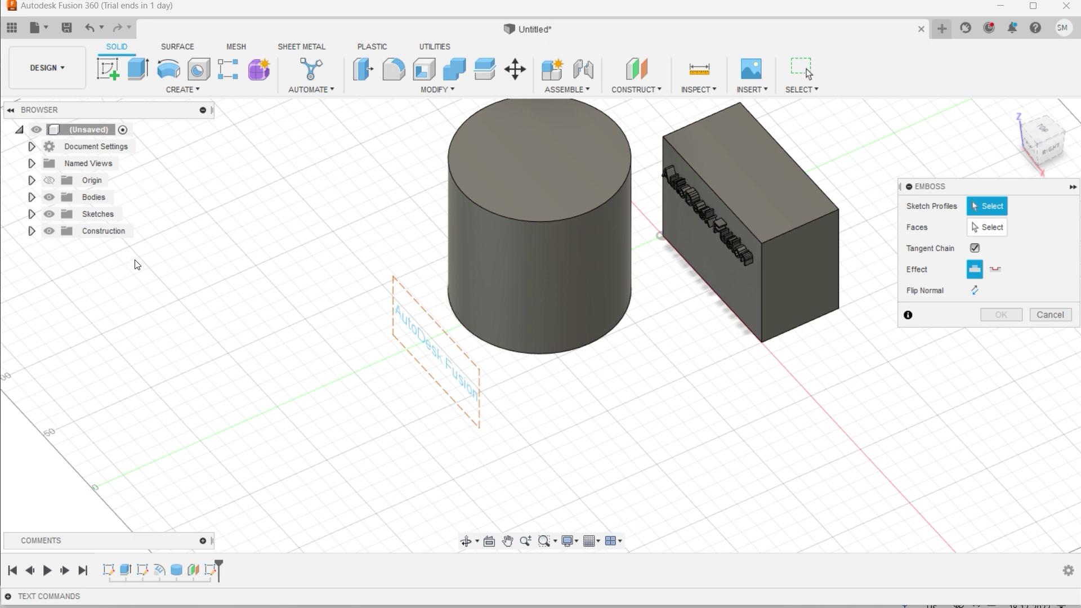
{"action": "left_click", "coordinate": [423, 341]}
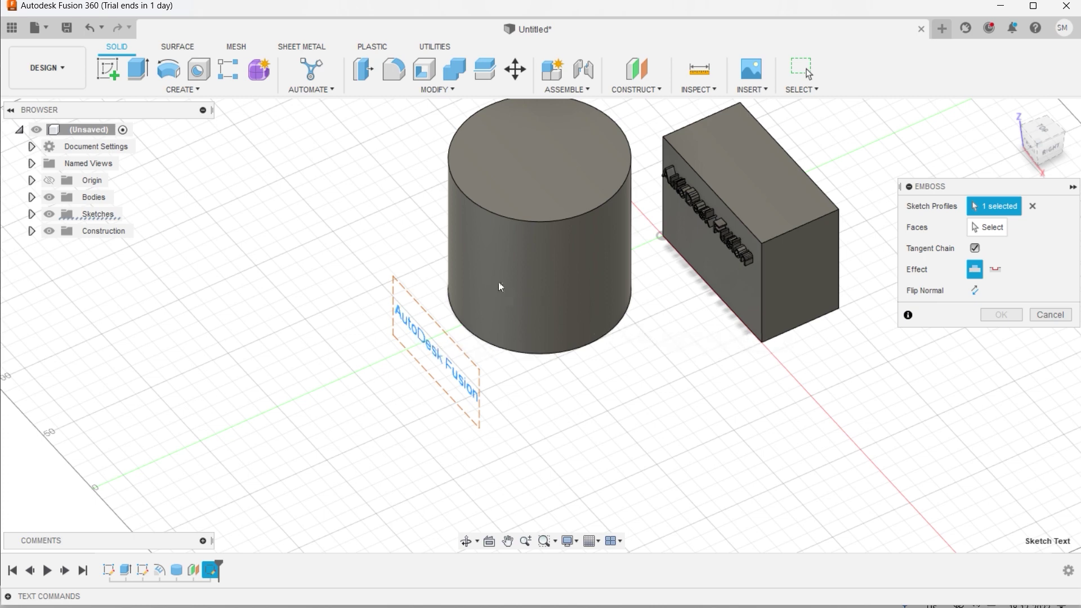
{"action": "left_click", "coordinate": [987, 227]}
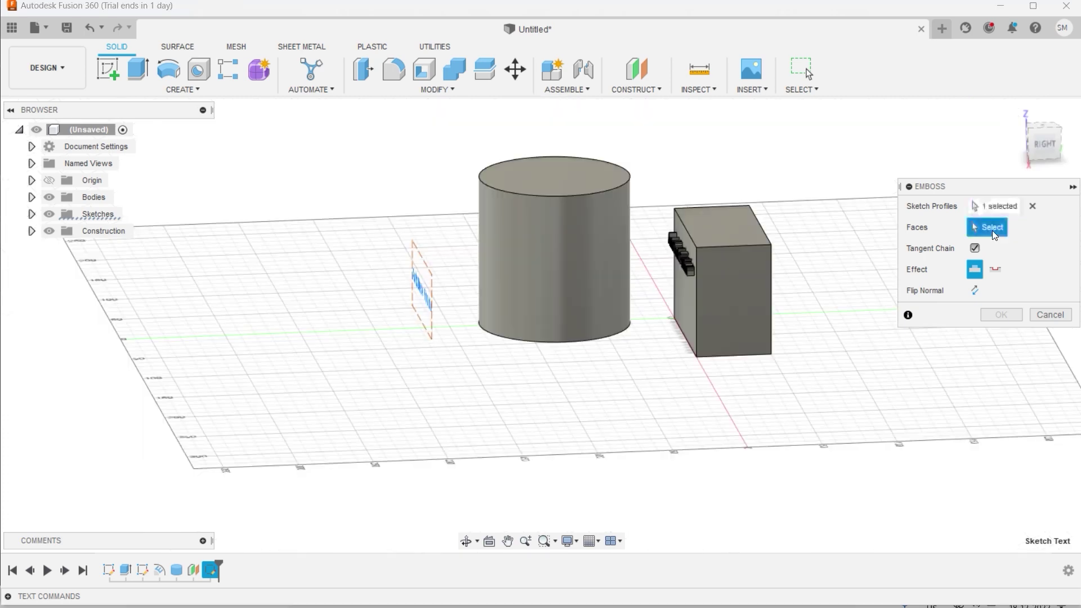
{"action": "left_click", "coordinate": [498, 260]}
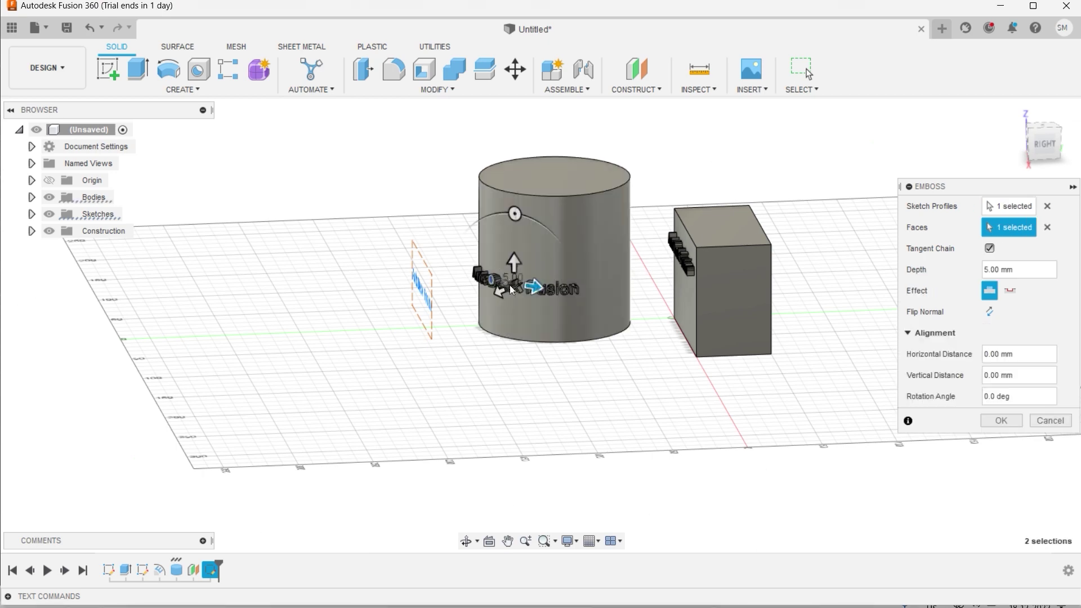
{"action": "scroll", "coordinate": [550, 283], "scroll_direction": "up", "scroll_amount": 2}
{"action": "scroll", "coordinate": [550, 279], "scroll_direction": "up", "scroll_amount": 3}
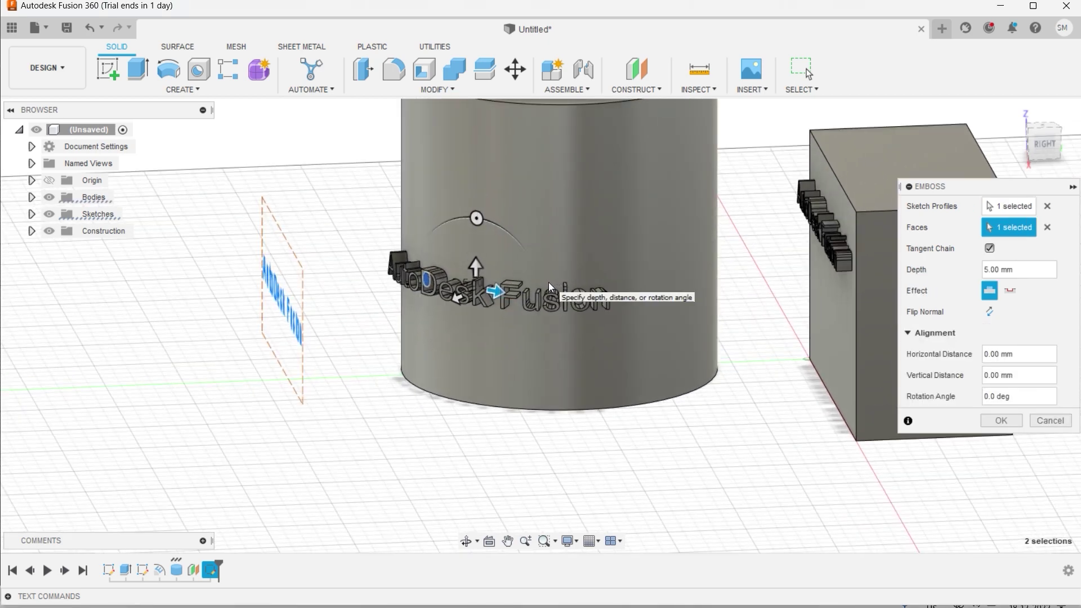
{"action": "scroll", "coordinate": [549, 282], "scroll_direction": "down", "scroll_amount": 3}
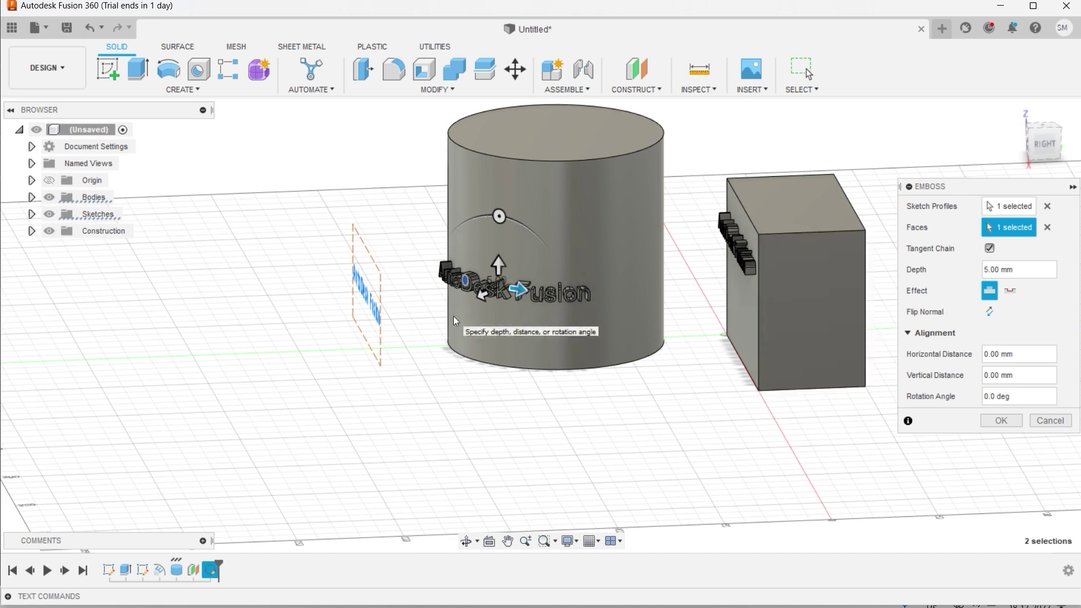
Switch the emboss effect to Deboss with a depth of 10 mm and engrave the text into the cylinder
{"action": "left_click", "coordinate": [1009, 292]}
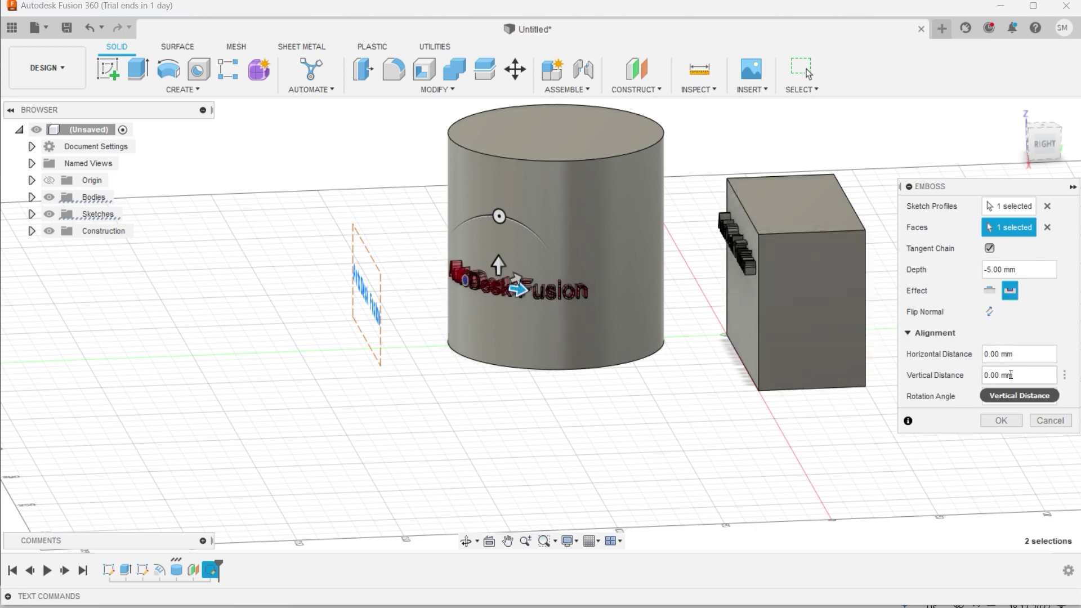
{"action": "double_click", "coordinate": [989, 270]}
{"action": "type", "text": "10"}
{"action": "left_click", "coordinate": [1003, 420]}
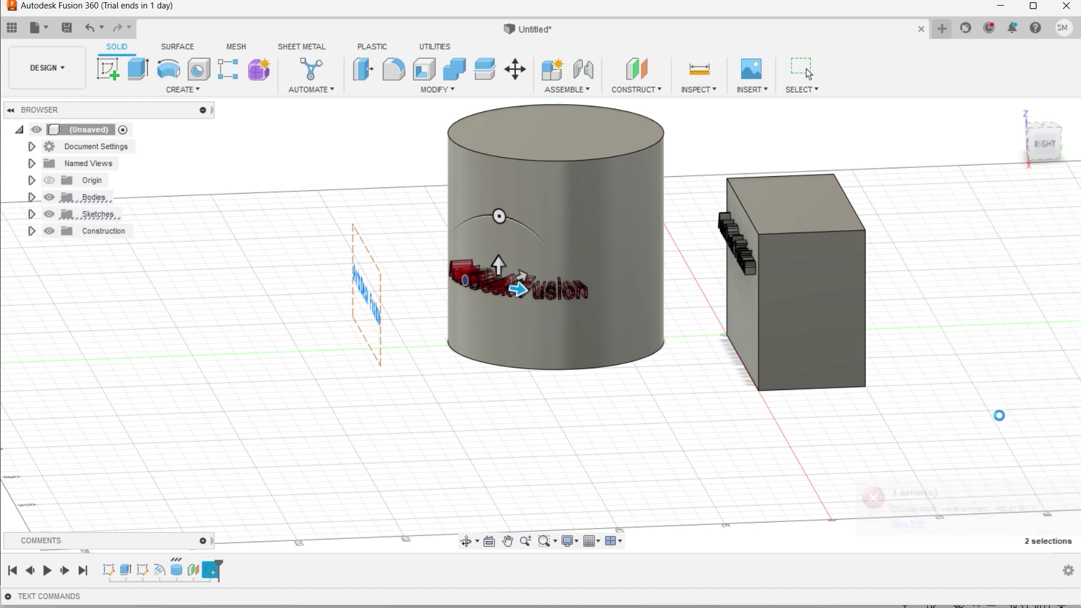
{"action": "scroll", "coordinate": [545, 294], "scroll_direction": "up", "scroll_amount": 8}
{"action": "scroll", "coordinate": [545, 294], "scroll_direction": "down", "scroll_amount": 10}
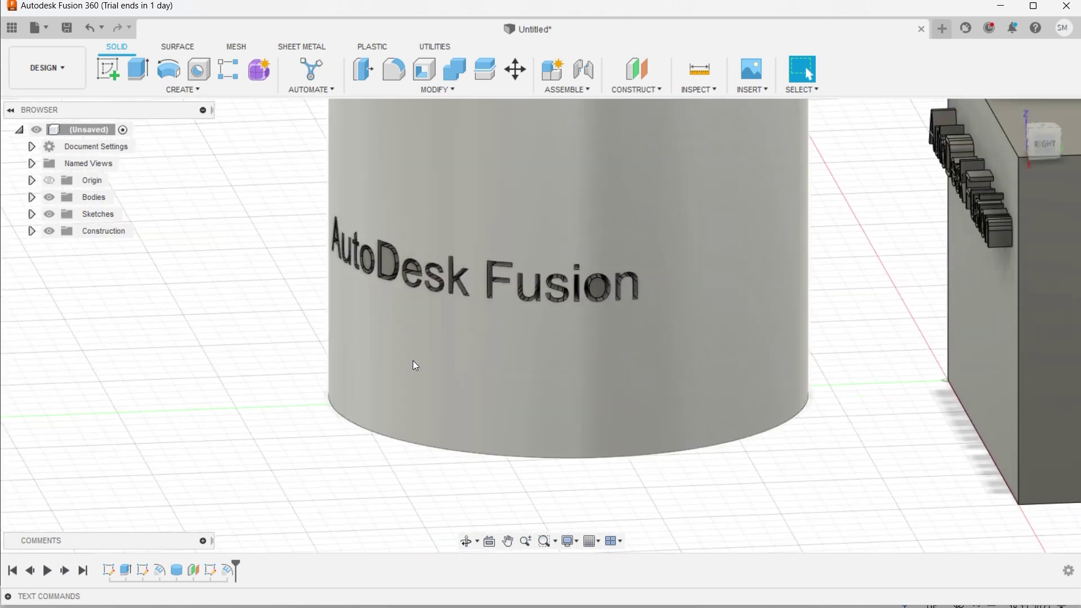
{"action": "mouse_move", "coordinate": [292, 379]}
{"action": "middle_mouse_down", "text": "shift"}
{"action": "mouse_move", "coordinate": [299, 355]}
{"action": "mouse_move", "coordinate": [297, 373]}
{"action": "middle_mouse_up", "text": "shift"}
{"action": "scroll", "coordinate": [494, 301], "scroll_direction": "down", "scroll_amount": 5}
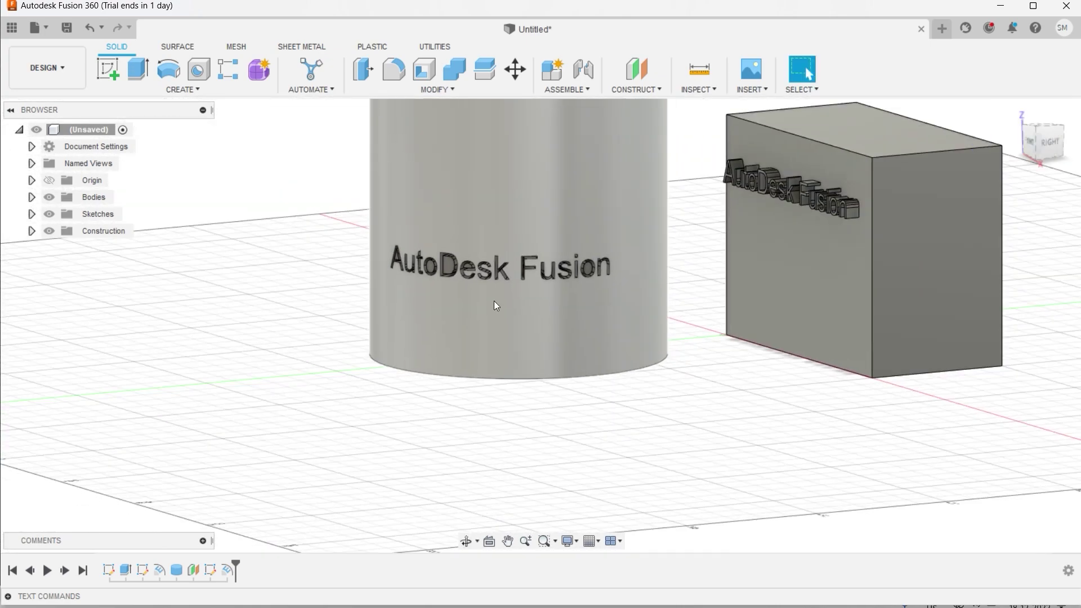
Insert the image IMG-20220627-WA0010.jpg from the computer as a decal on the cylinder's curved face
{"action": "middle_click_drag", "start_coordinate": [495, 301], "coordinate": [504, 259], "text": "shift"}
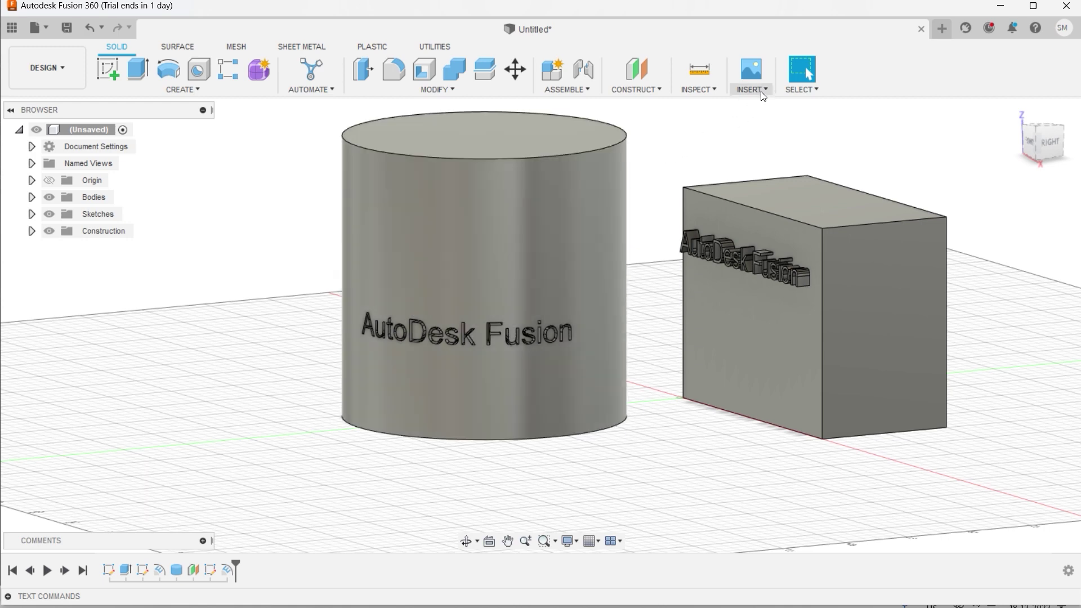
{"action": "left_click", "coordinate": [763, 95]}
{"action": "left_click", "coordinate": [777, 119]}
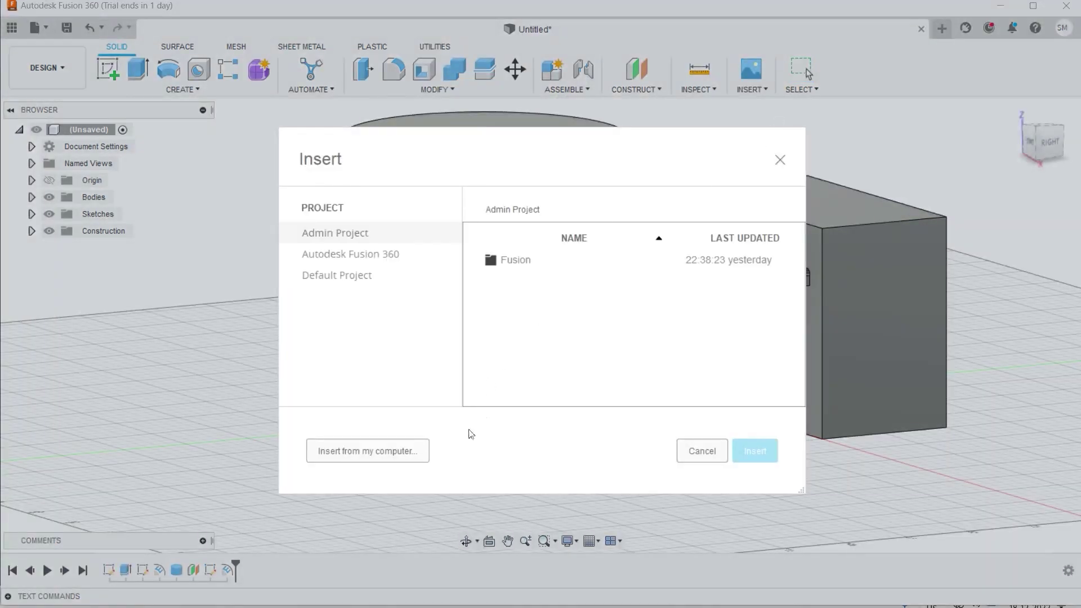
{"action": "left_click", "coordinate": [404, 456]}
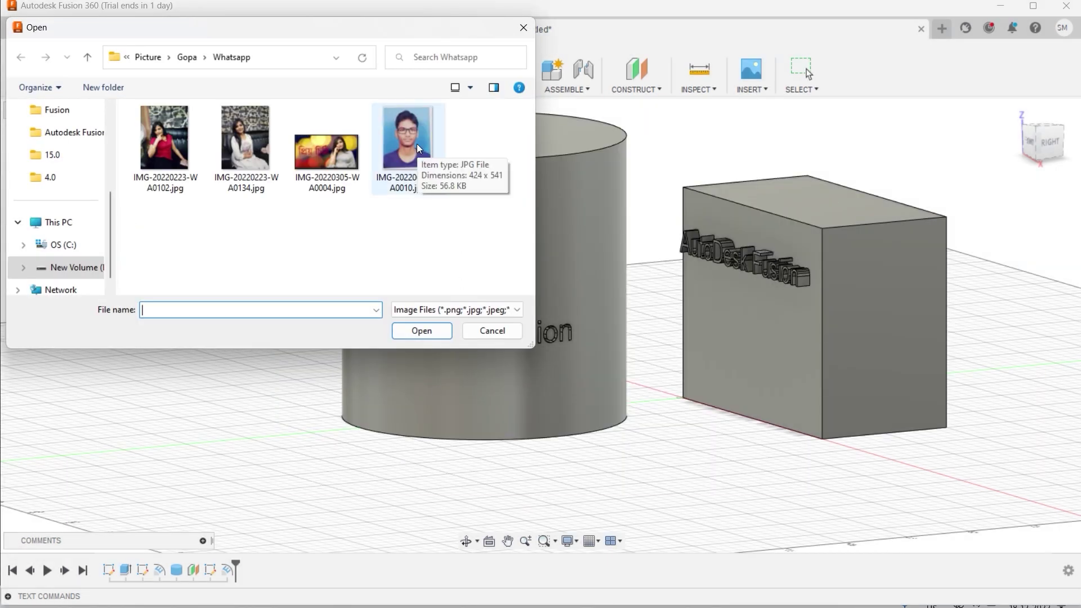
{"action": "left_click", "coordinate": [417, 144]}
{"action": "left_click", "coordinate": [422, 331]}
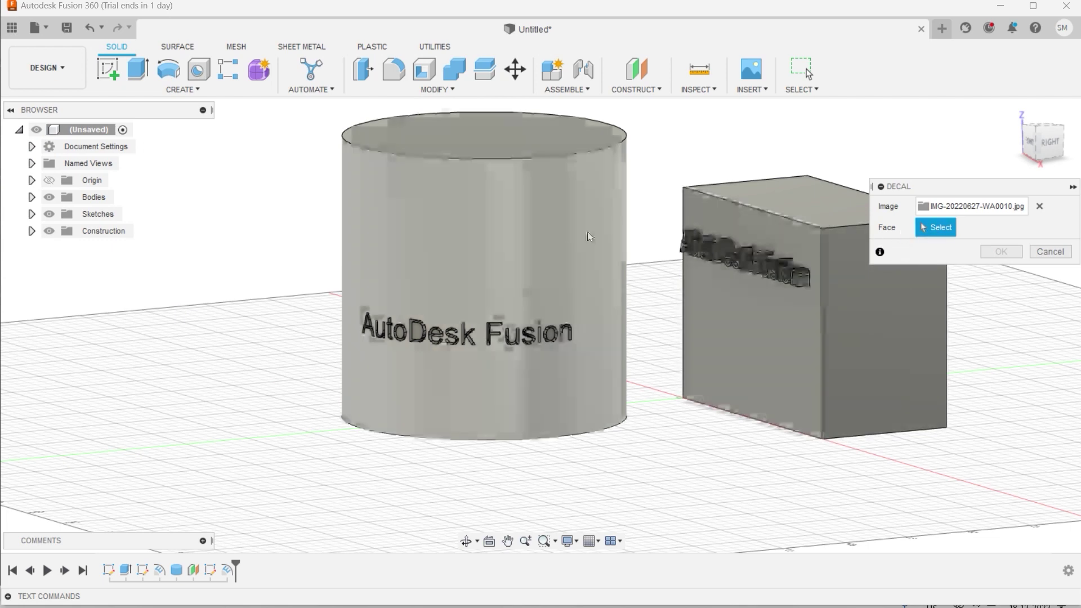
{"action": "left_click", "coordinate": [427, 243]}
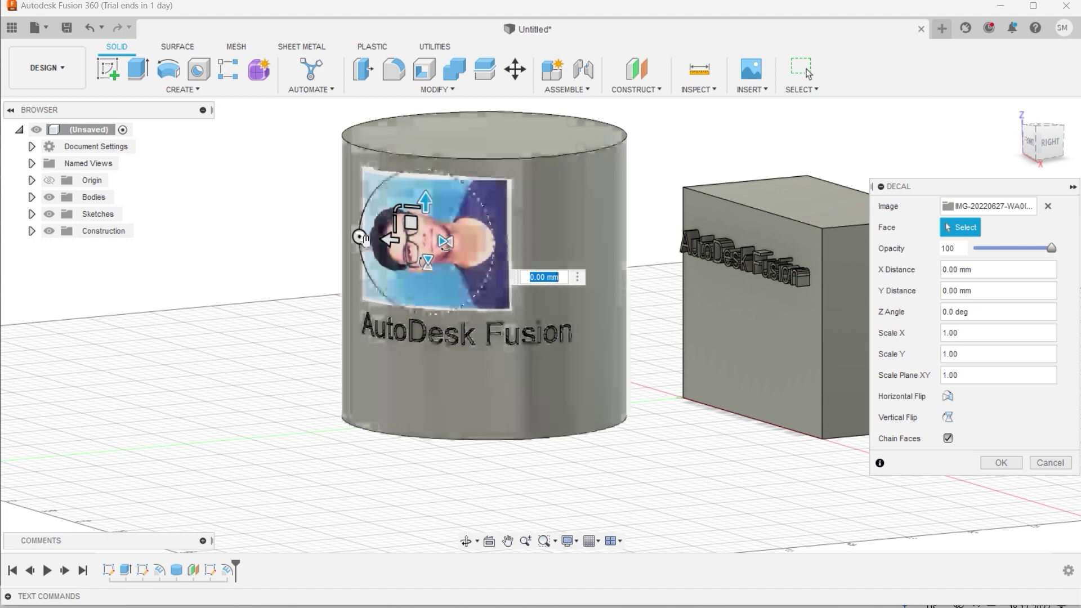
Turn the portrait decal upright, shift it to about X 65.991 mm and Y -17.546 mm on the cylinder, and apply it
{"action": "left_click_drag", "start_coordinate": [360, 236], "coordinate": [616, 289]}
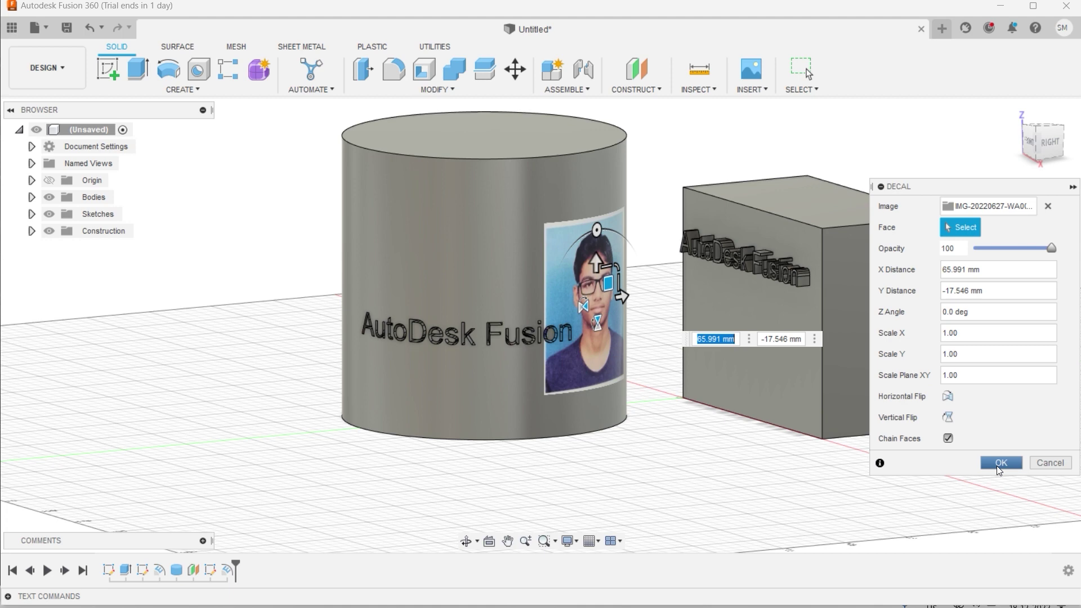
{"action": "left_click", "coordinate": [997, 466]}
{"action": "middle_click_drag", "start_coordinate": [712, 147], "coordinate": [644, 127], "text": "shift"}
{"action": "scroll", "coordinate": [644, 126], "scroll_direction": "down", "scroll_amount": 3}
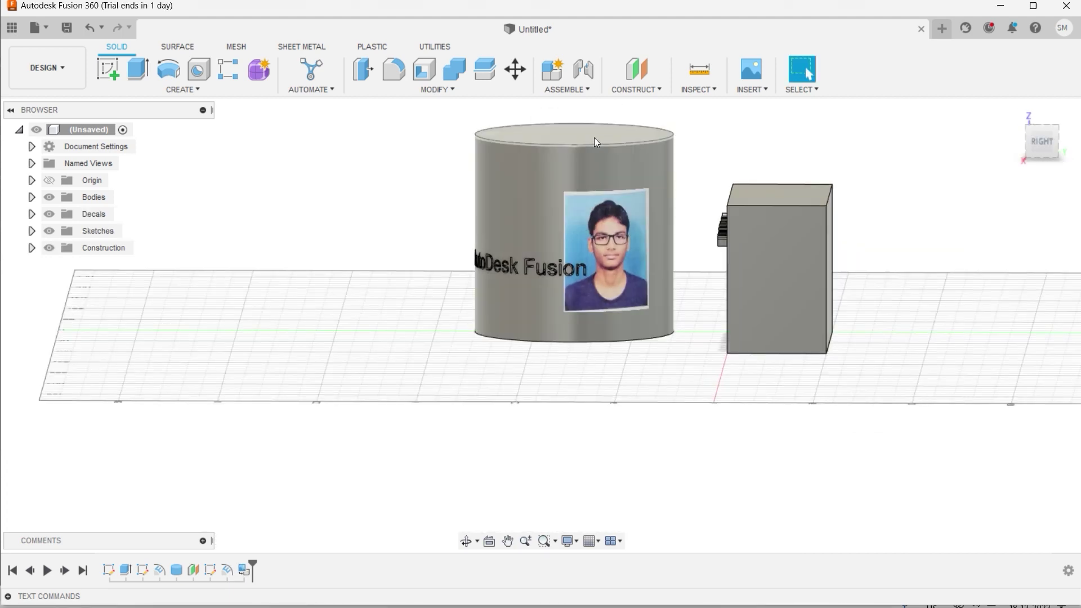
{"action": "scroll", "coordinate": [594, 138], "scroll_direction": "up", "scroll_amount": 4}
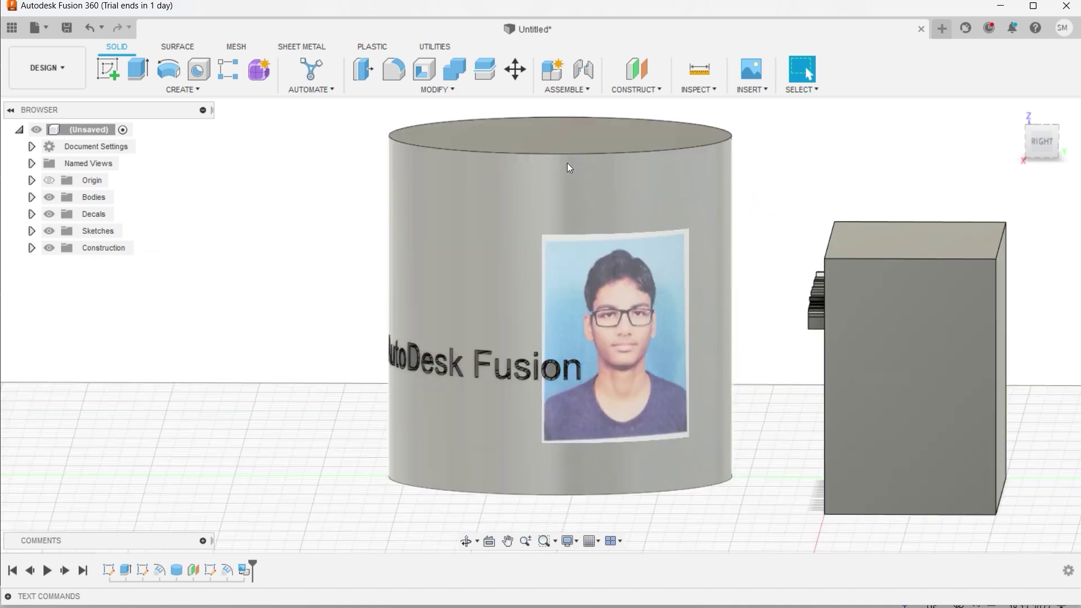
{"action": "scroll", "coordinate": [565, 137], "scroll_direction": "down", "scroll_amount": 3}
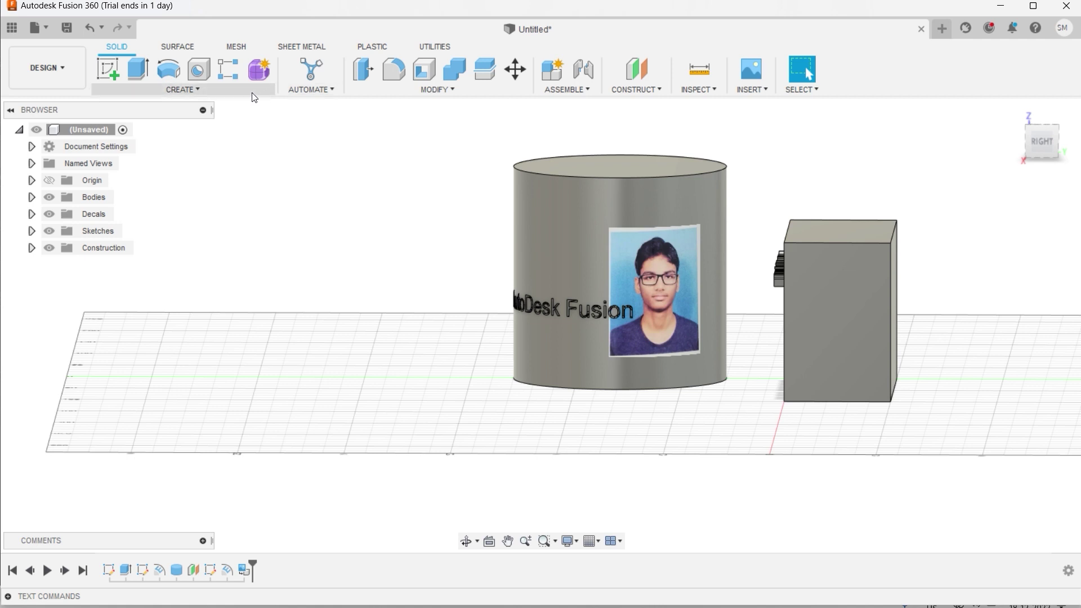
Cut a simple hole 160 mm deep into the cylinder's curved face, above the engraved text
{"action": "left_click", "coordinate": [200, 70]}
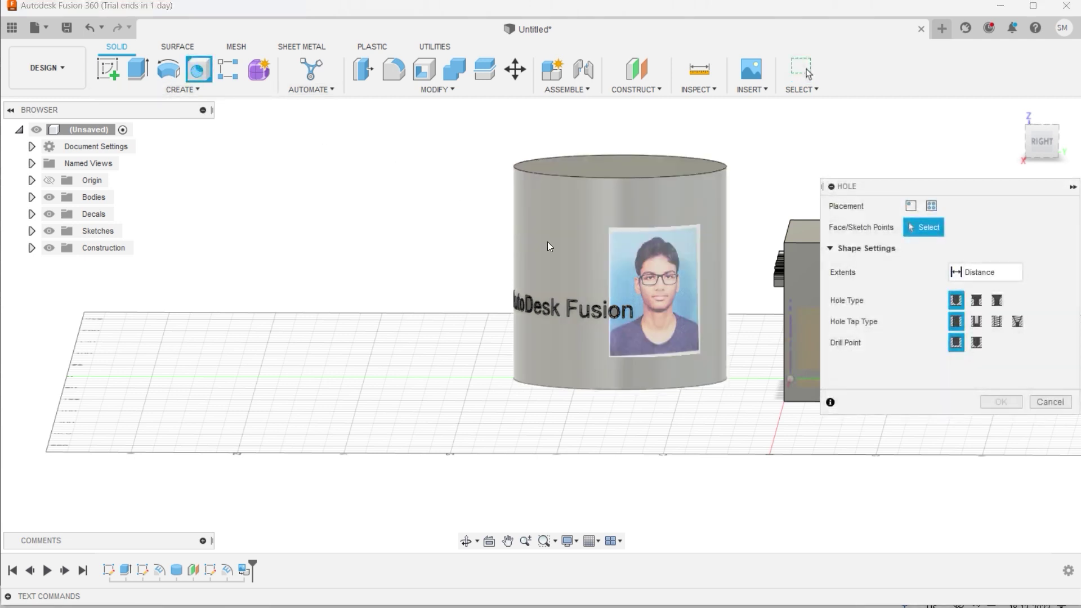
{"action": "left_click", "coordinate": [533, 253]}
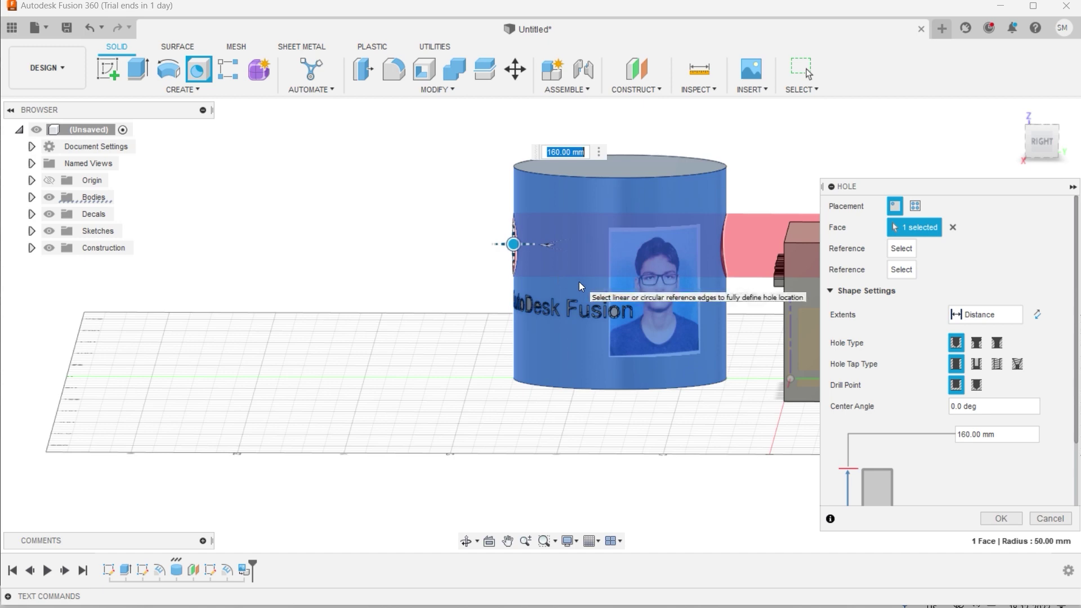
{"action": "middle_click_drag", "start_coordinate": [401, 311], "coordinate": [473, 337], "text": "shift"}
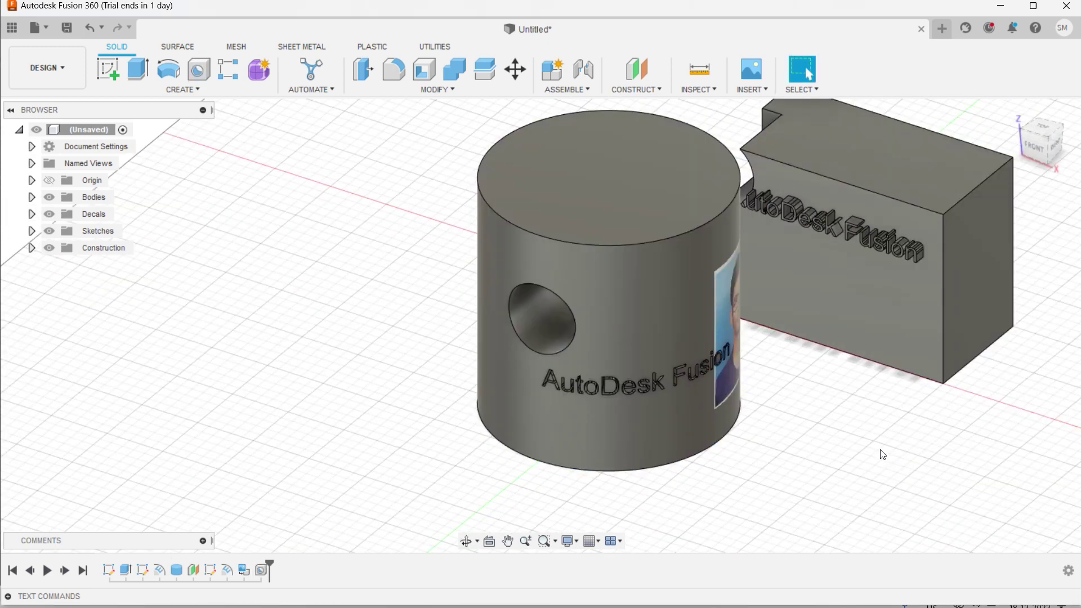
{"action": "middle_click_drag", "start_coordinate": [882, 454], "coordinate": [784, 427], "text": "shift"}
{"action": "scroll", "coordinate": [886, 282], "scroll_direction": "up", "scroll_amount": 1}
{"action": "scroll", "coordinate": [888, 281], "scroll_direction": "up", "scroll_amount": 1}
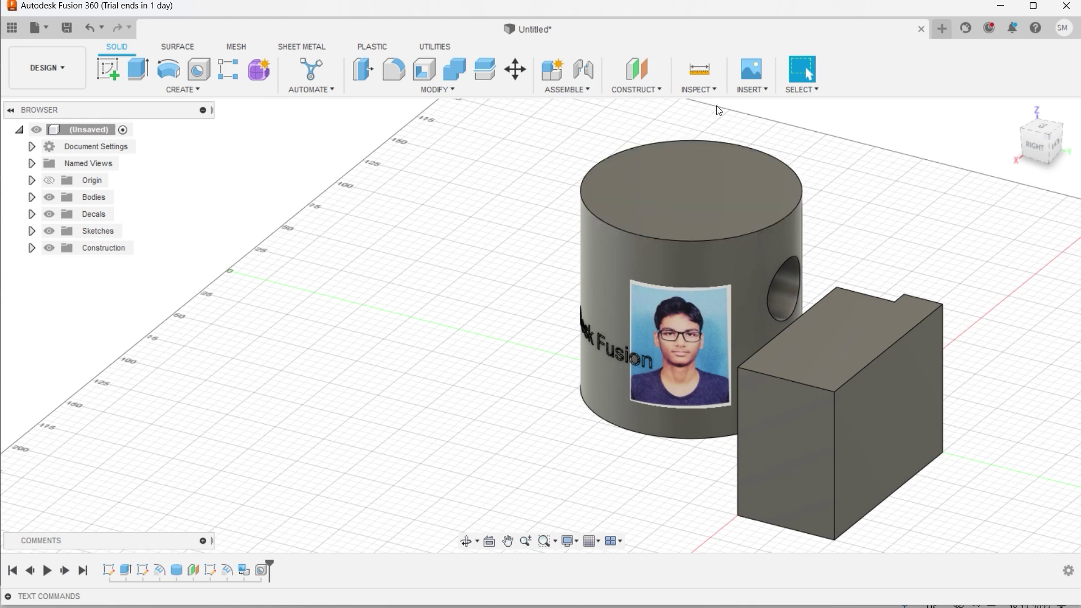
{"action": "left_click", "coordinate": [707, 88]}
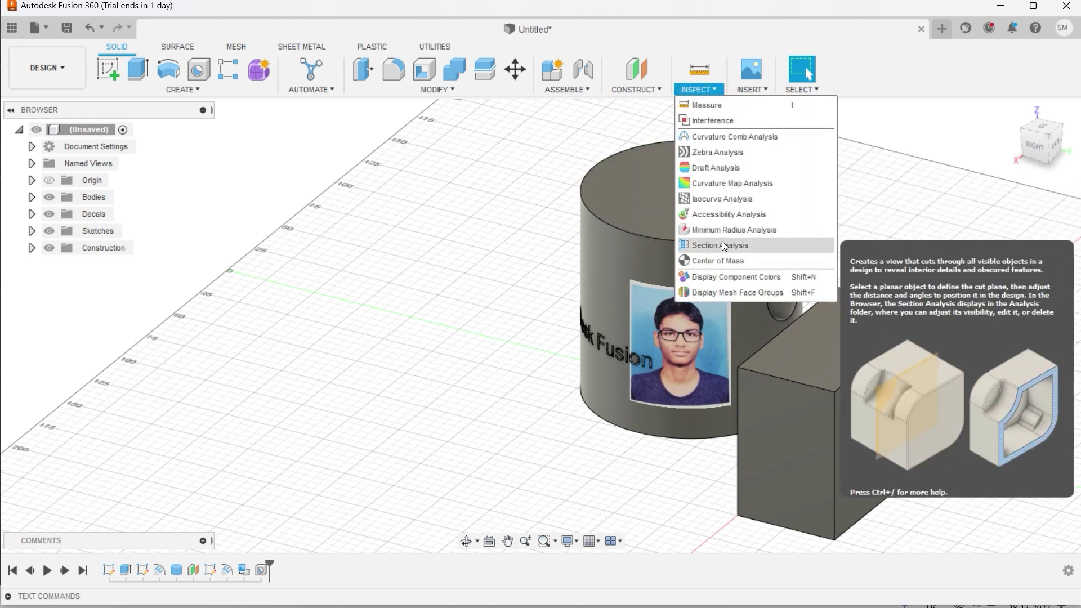
{"action": "left_click", "coordinate": [722, 245]}
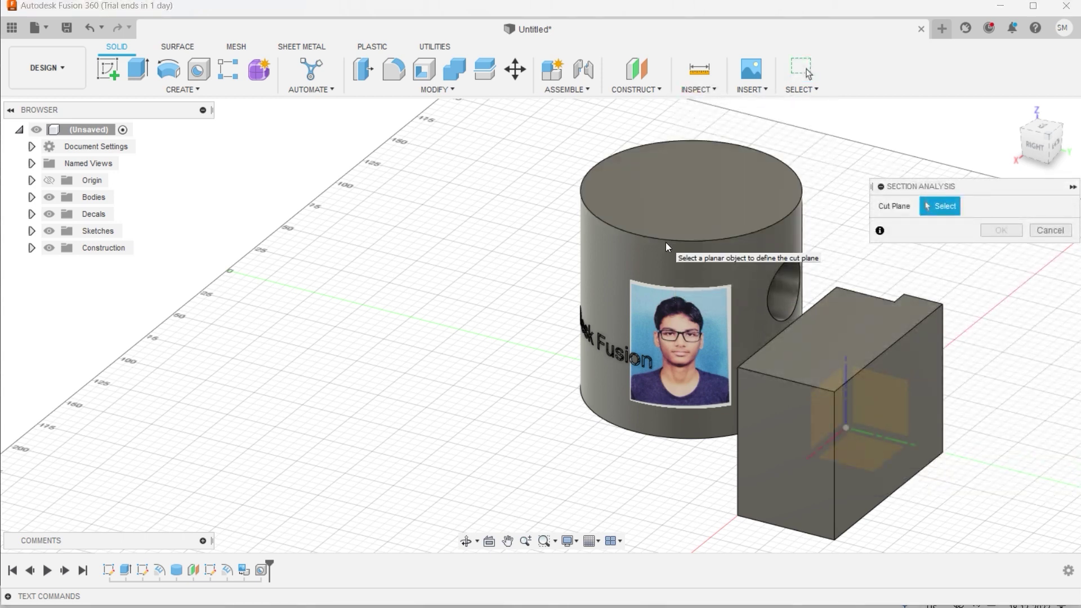
{"action": "key", "text": "Escape"}
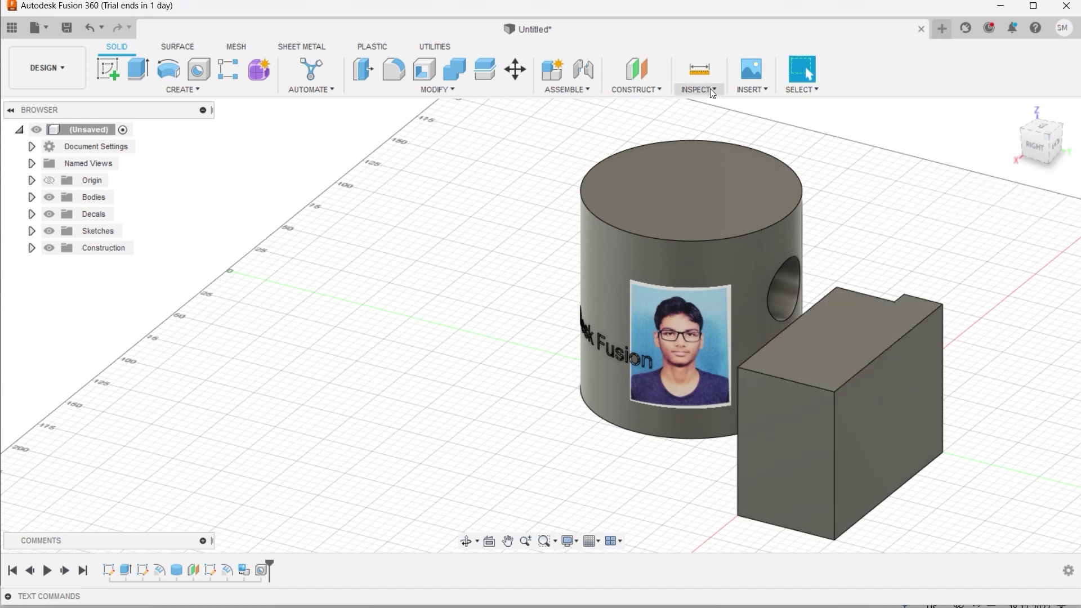
Create a construction plane offset -80 mm from the XZ plane so that it passes through the cylinder
{"action": "left_click", "coordinate": [661, 91]}
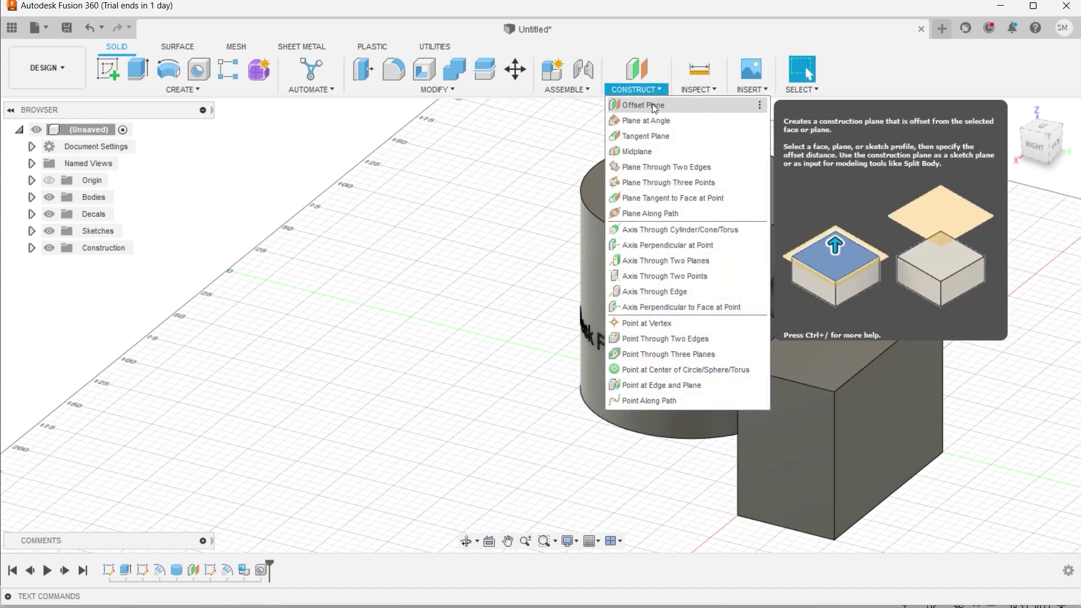
{"action": "left_click", "coordinate": [652, 103]}
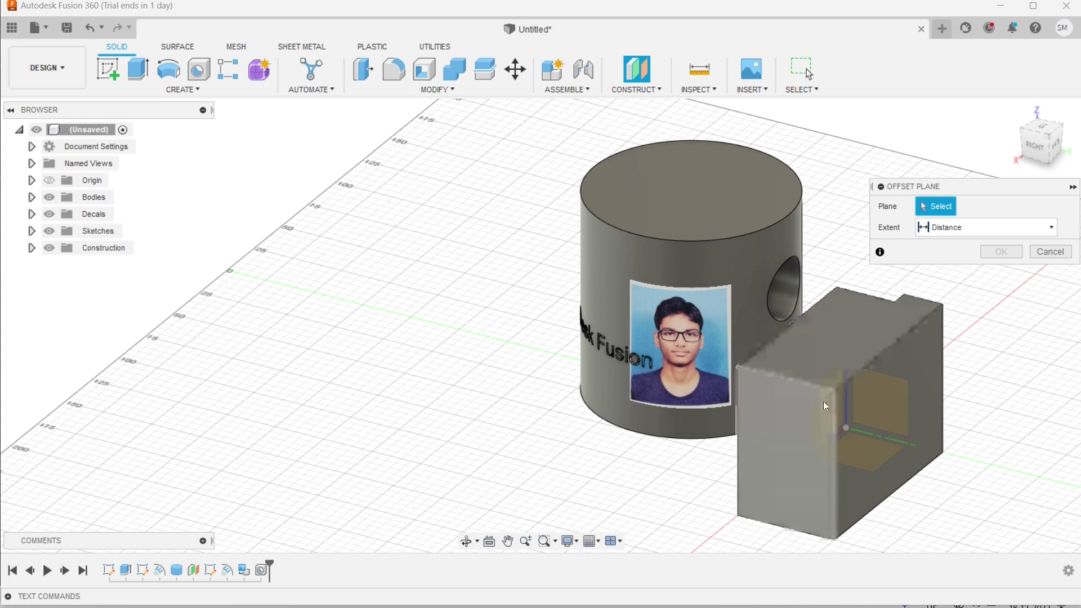
{"action": "scroll", "coordinate": [832, 401], "scroll_direction": "up", "scroll_amount": 5}
{"action": "scroll", "coordinate": [832, 401], "scroll_direction": "down", "scroll_amount": 10}
{"action": "left_click", "coordinate": [816, 362]}
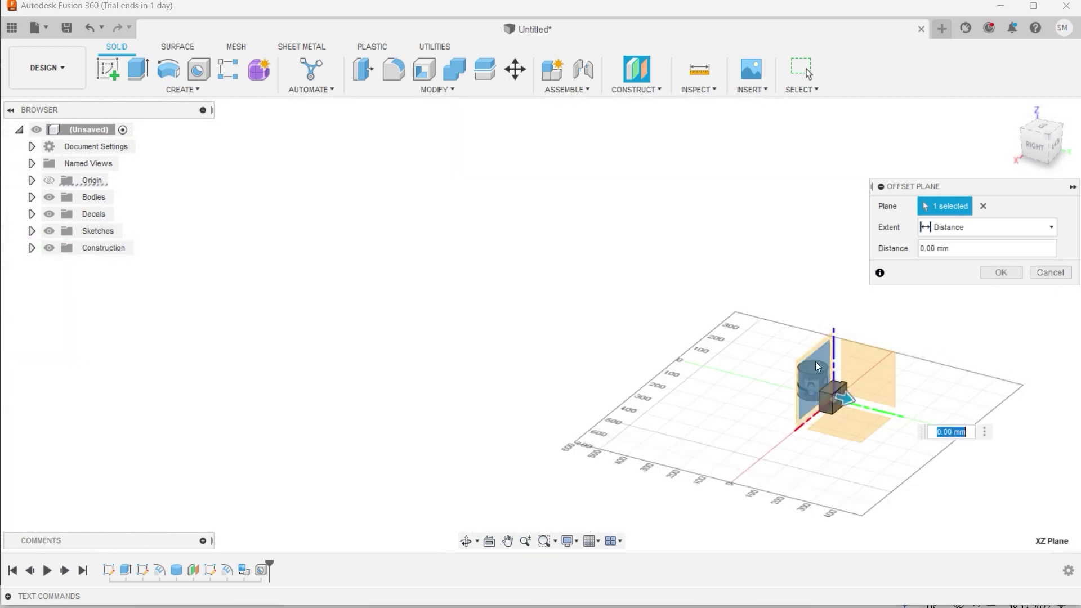
{"action": "scroll", "coordinate": [740, 370], "scroll_direction": "up", "scroll_amount": 6}
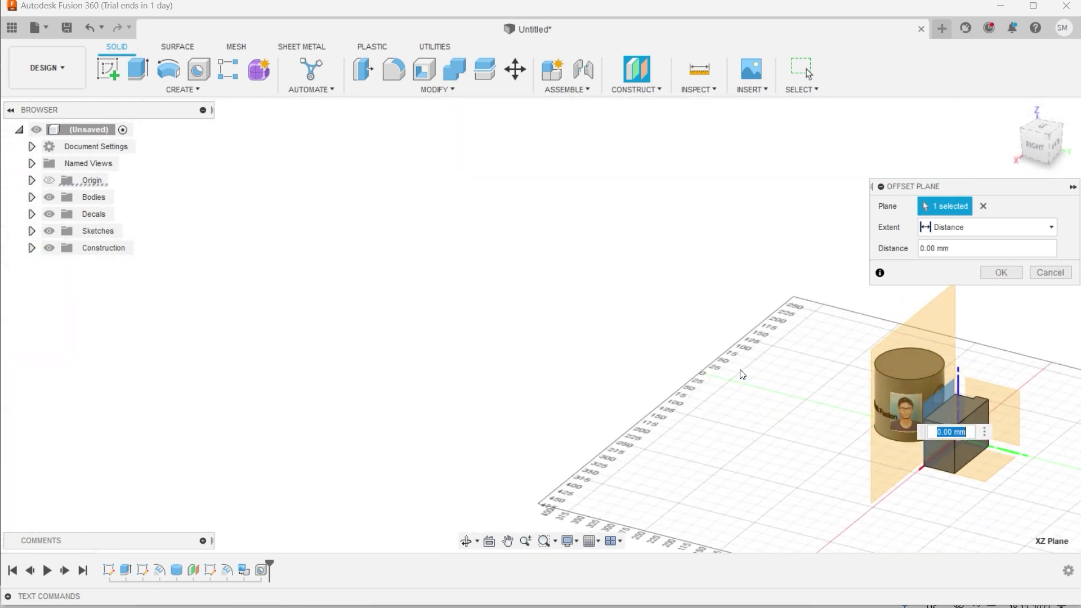
{"action": "scroll", "coordinate": [741, 375], "scroll_direction": "up", "scroll_amount": 3}
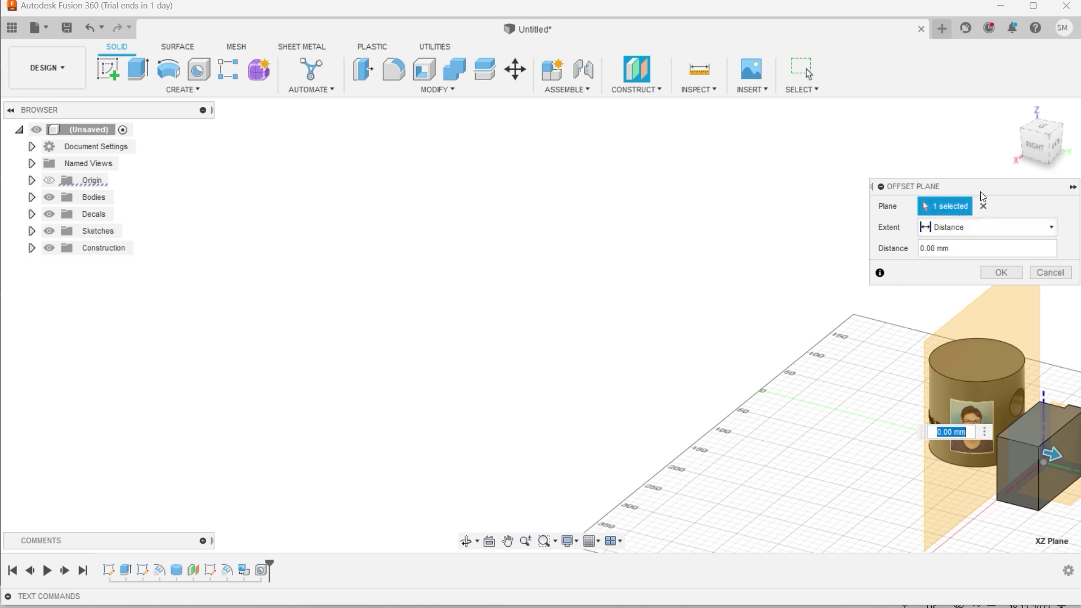
{"action": "left_click", "coordinate": [1028, 146]}
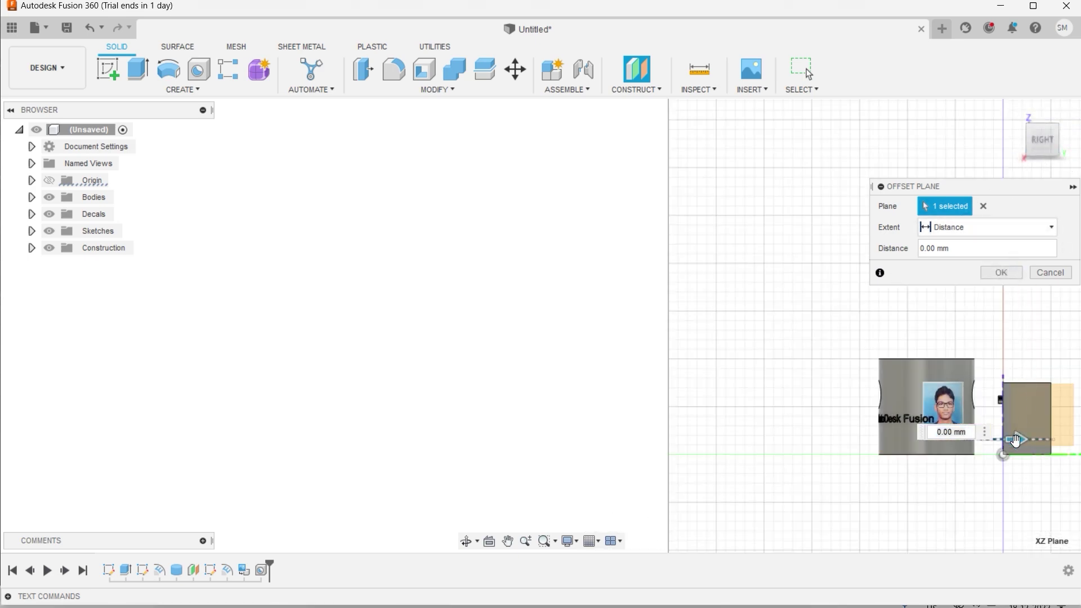
{"action": "left_click_drag", "start_coordinate": [1013, 443], "coordinate": [938, 447]}
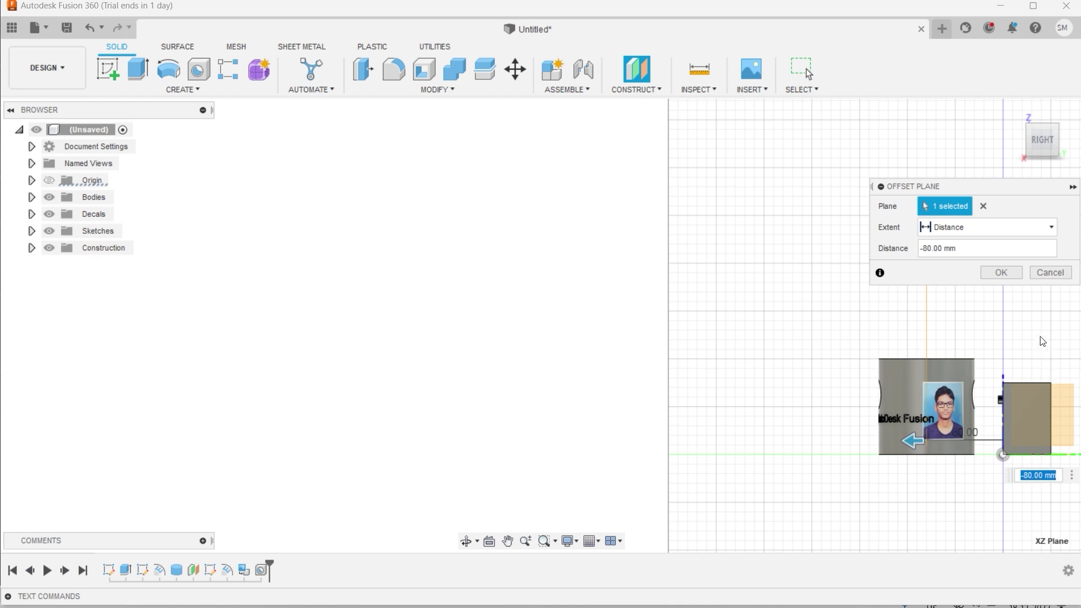
{"action": "left_click", "coordinate": [1010, 275]}
{"action": "middle_click_drag", "start_coordinate": [1008, 281], "coordinate": [802, 311], "text": "shift"}
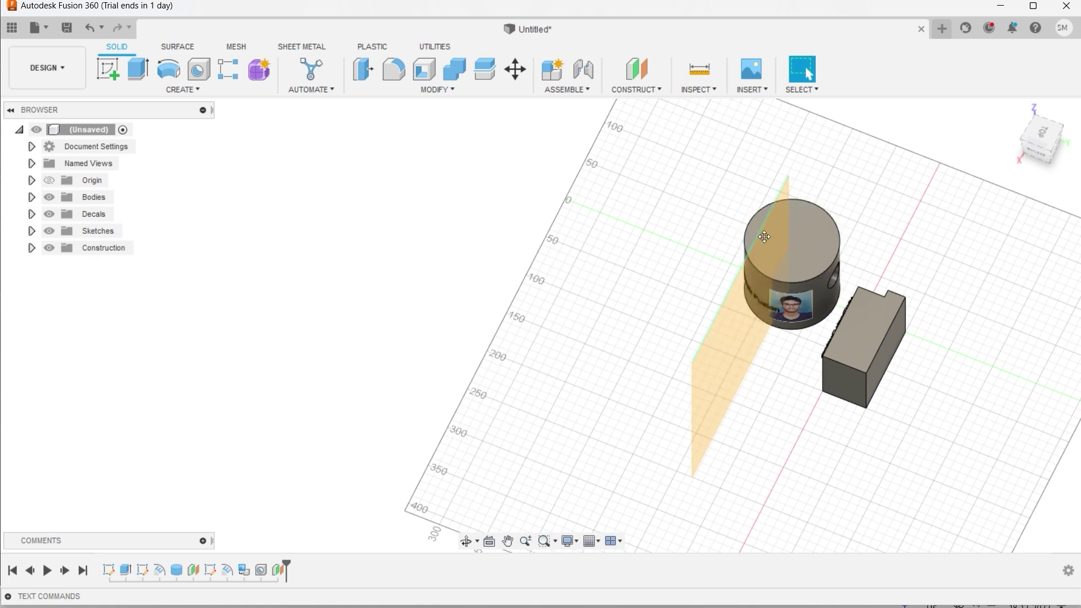
Create a section analysis that cuts the bodies at the new offset plane, with a distance of 0 mm
{"action": "left_click", "coordinate": [708, 78]}
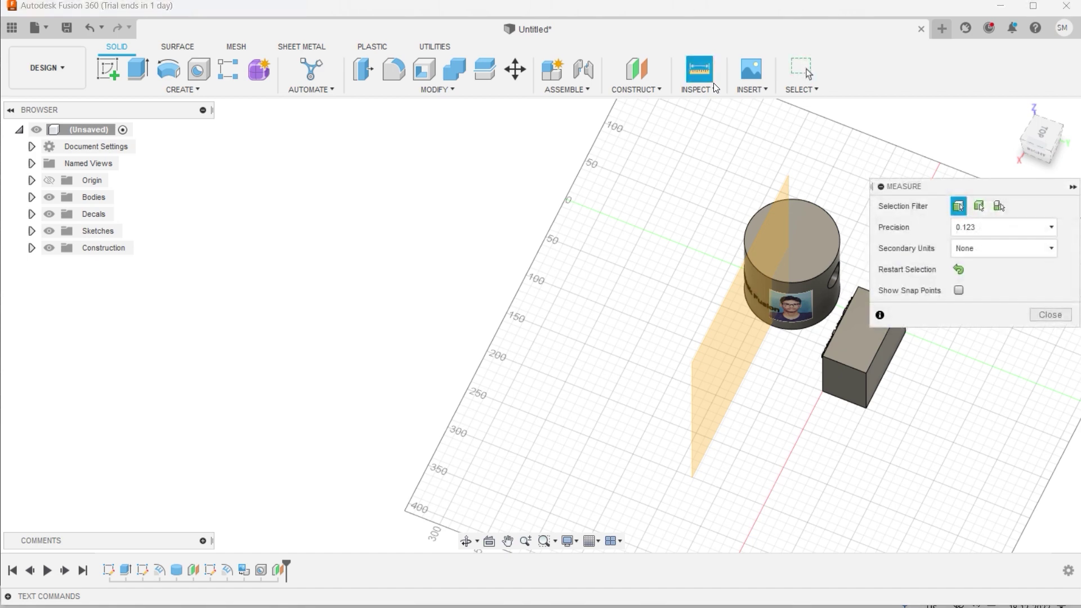
{"action": "left_click", "coordinate": [714, 87]}
{"action": "left_click", "coordinate": [738, 243]}
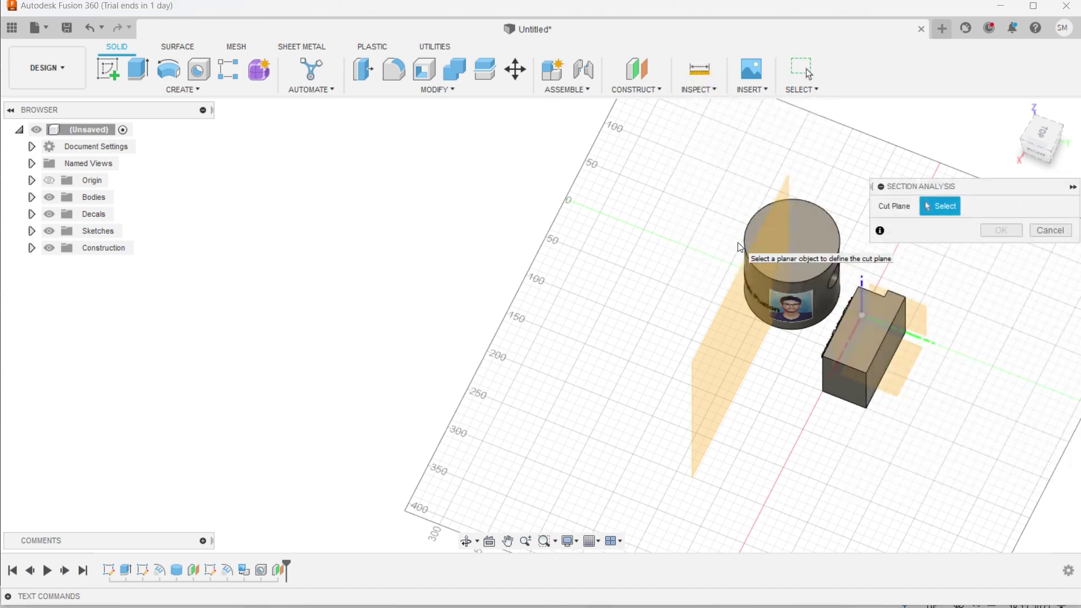
{"action": "left_click", "coordinate": [732, 320]}
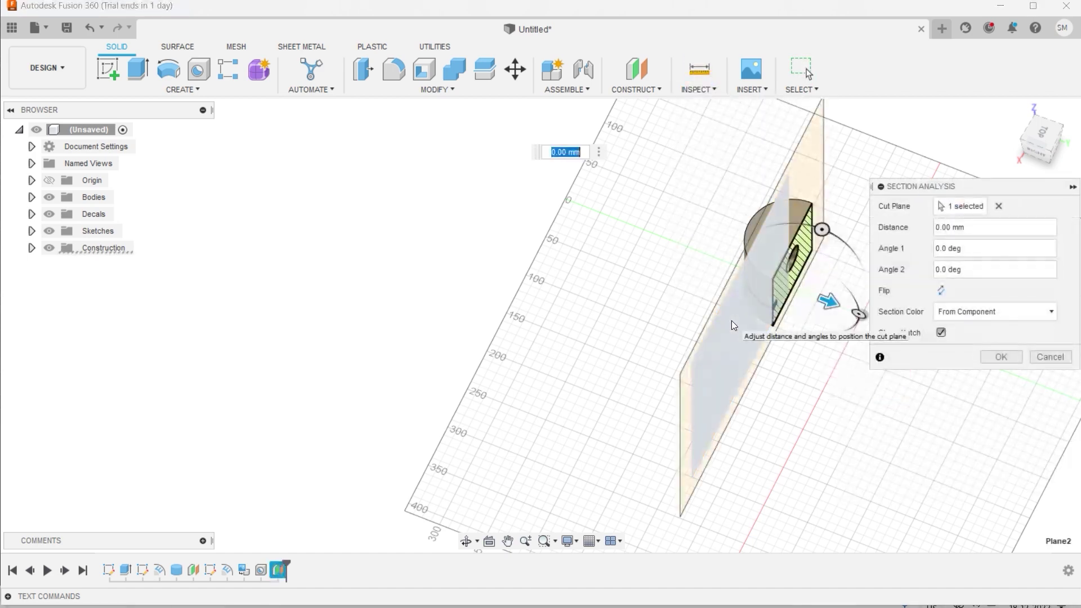
{"action": "left_click", "coordinate": [992, 358]}
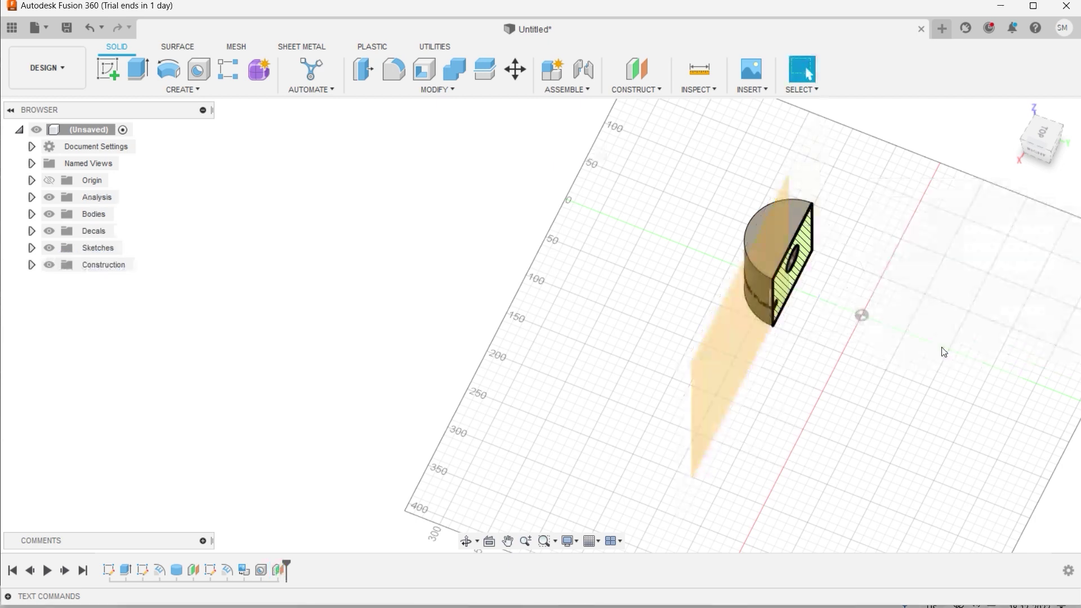
{"action": "scroll", "coordinate": [939, 348], "scroll_direction": "down", "scroll_amount": 1}
{"action": "middle_click_drag", "start_coordinate": [936, 343], "coordinate": [967, 261], "text": "shift"}
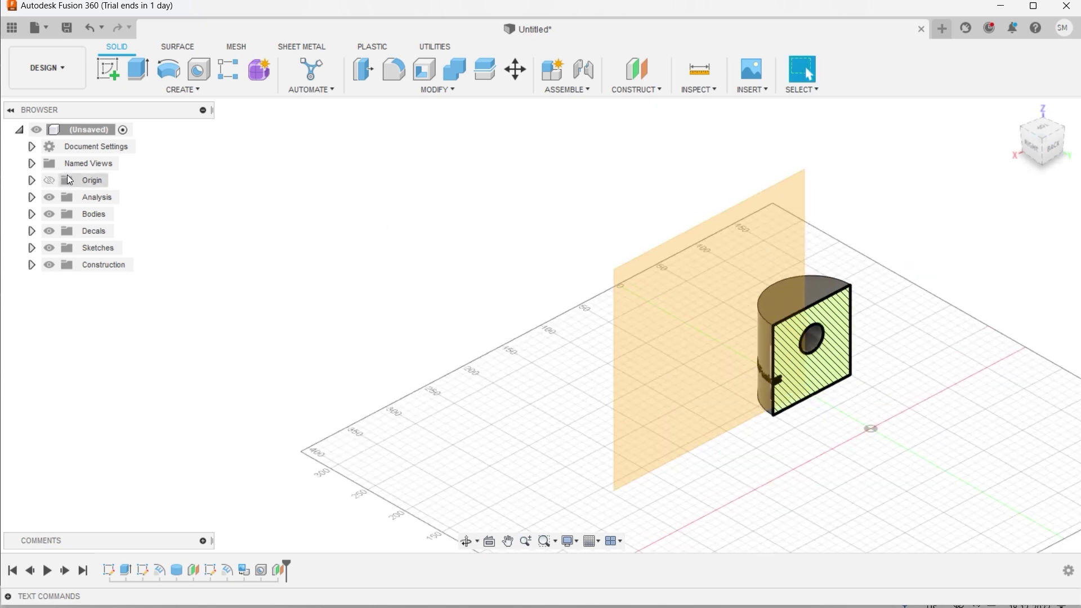
Expand the Analysis folder and hide the section analysis to show the complete bodies
{"action": "left_click", "coordinate": [31, 197]}
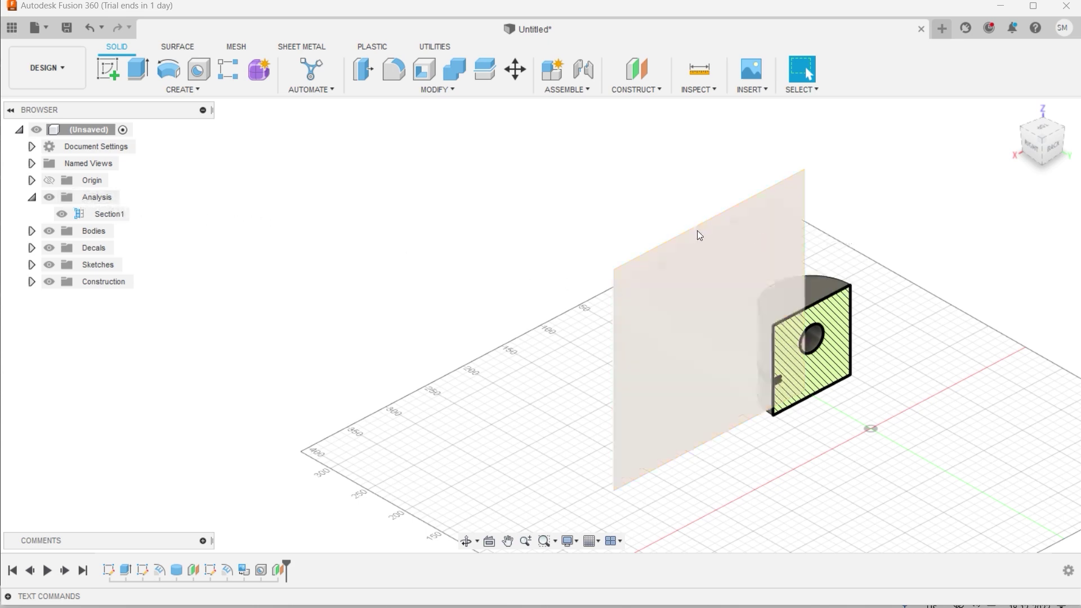
{"action": "left_click", "coordinate": [50, 197]}
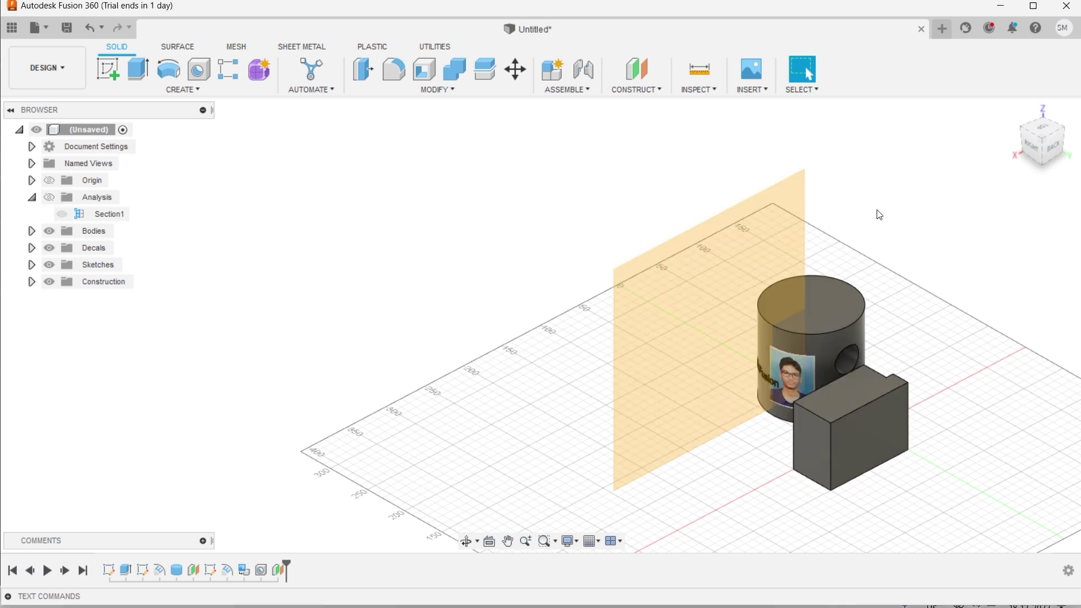
{"action": "scroll", "coordinate": [895, 230], "scroll_direction": "down", "scroll_amount": 3}
{"action": "scroll", "coordinate": [946, 265], "scroll_direction": "up", "scroll_amount": 3}
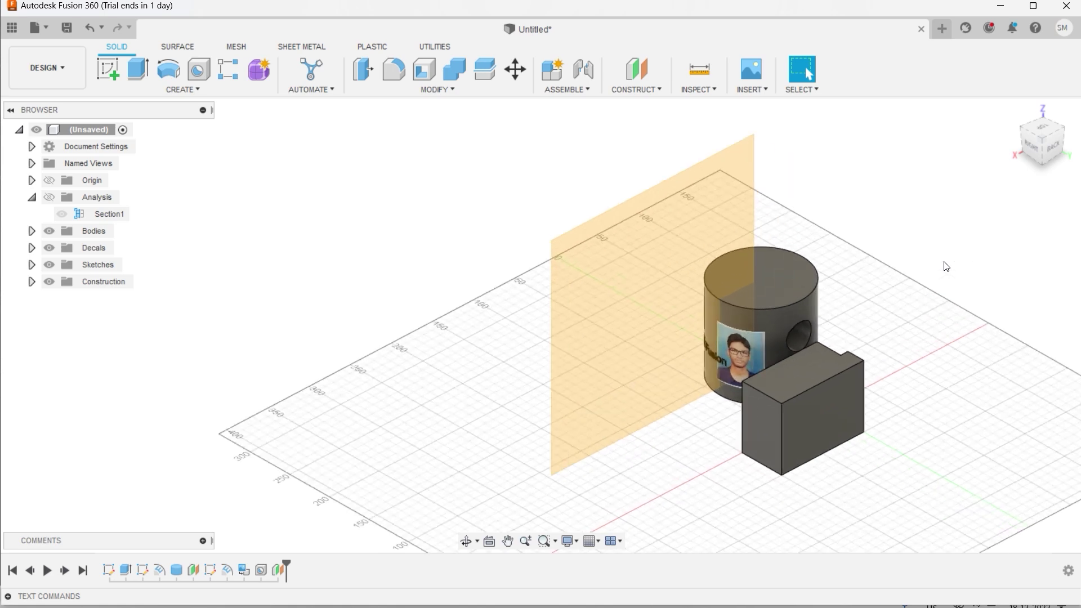
{"action": "scroll", "coordinate": [946, 267], "scroll_direction": "down", "scroll_amount": 2}
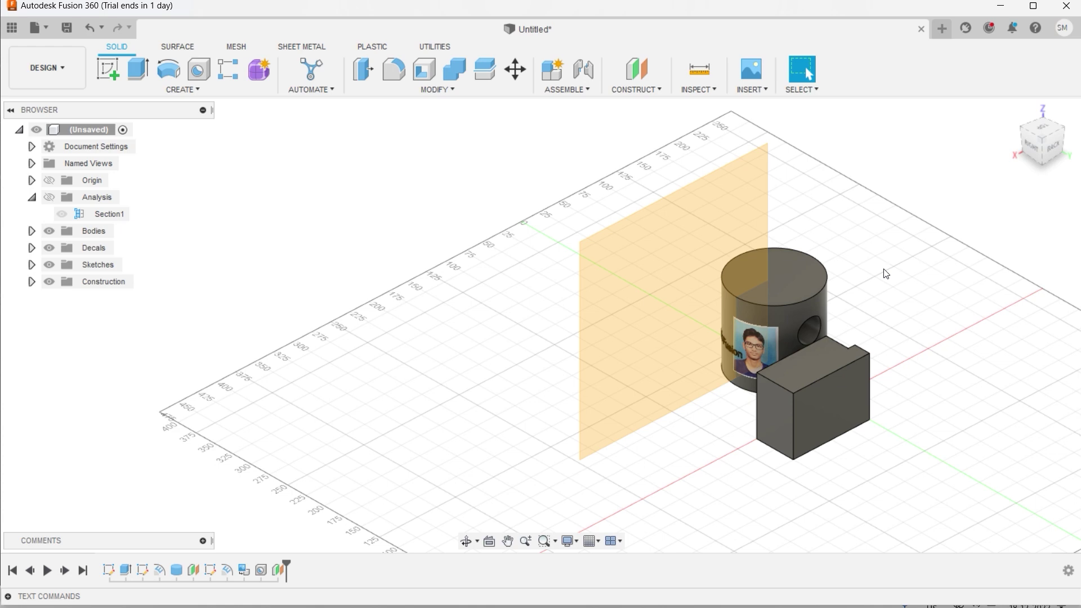
{"action": "scroll", "coordinate": [885, 275], "scroll_direction": "up", "scroll_amount": 2}
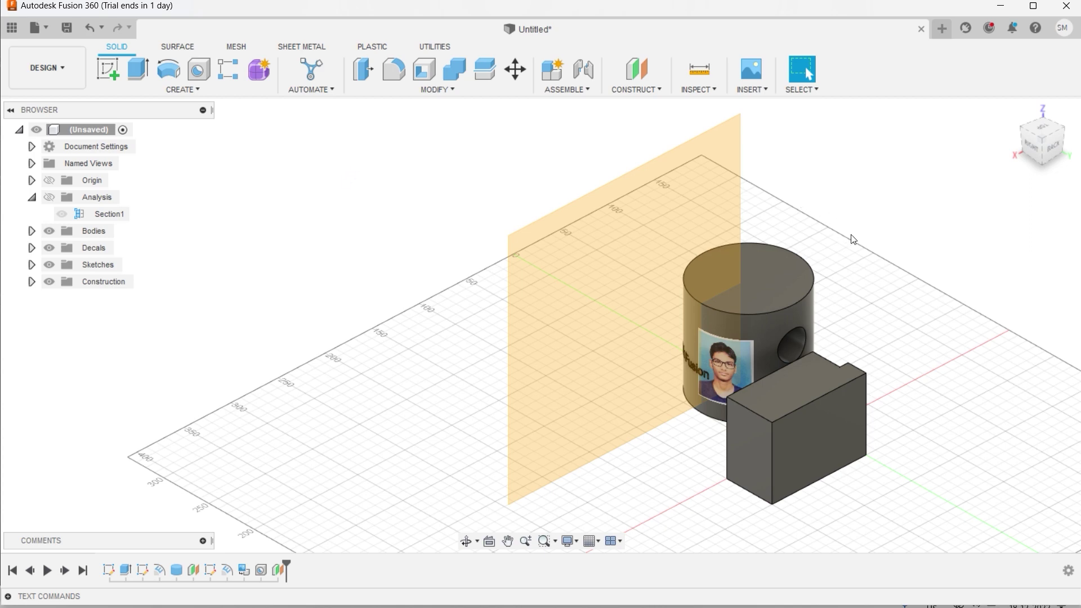
{"action": "scroll", "coordinate": [853, 239], "scroll_direction": "down", "scroll_amount": 8}
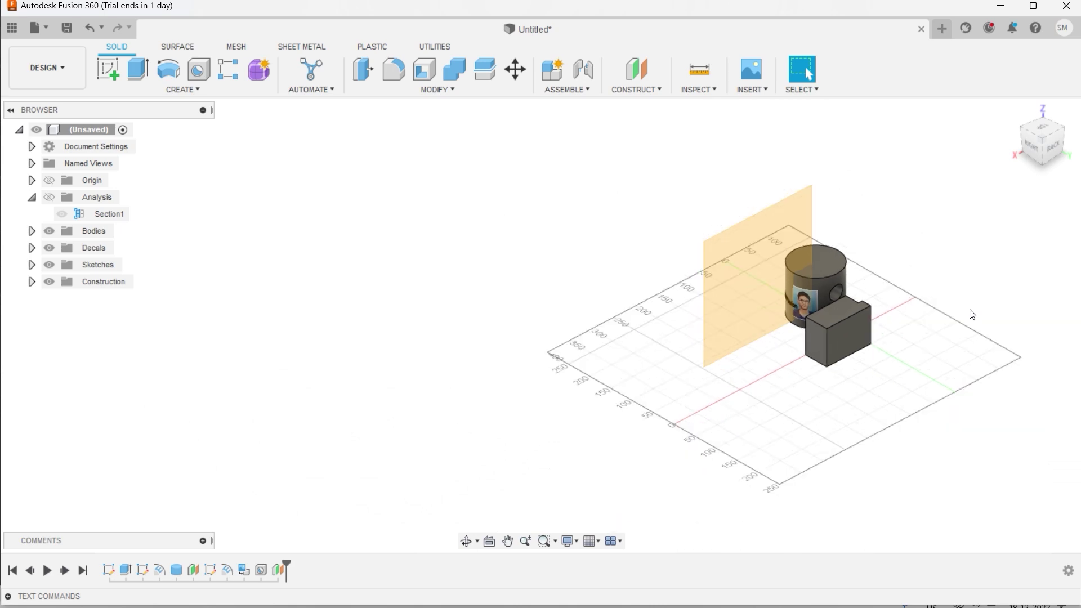
{"action": "scroll", "coordinate": [990, 331], "scroll_direction": "up", "scroll_amount": 2}
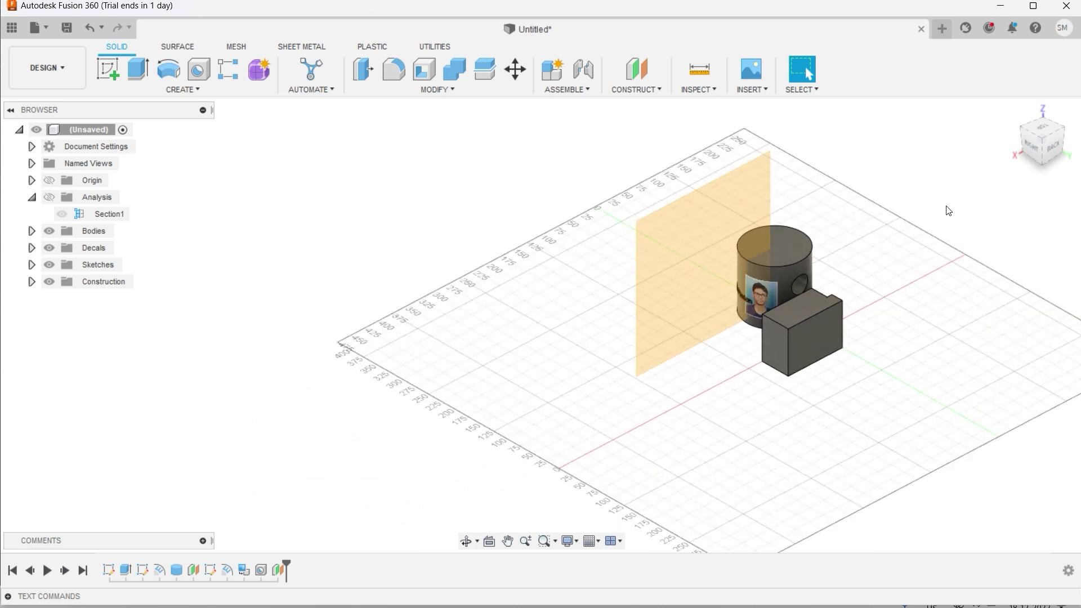
{"action": "scroll", "coordinate": [929, 254], "scroll_direction": "up", "scroll_amount": 3}
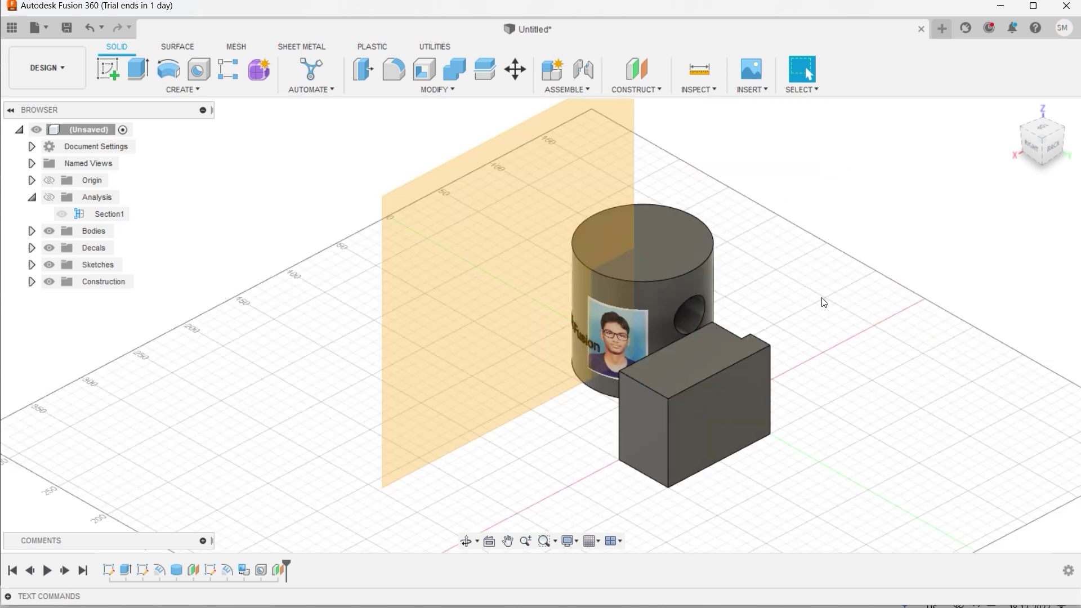